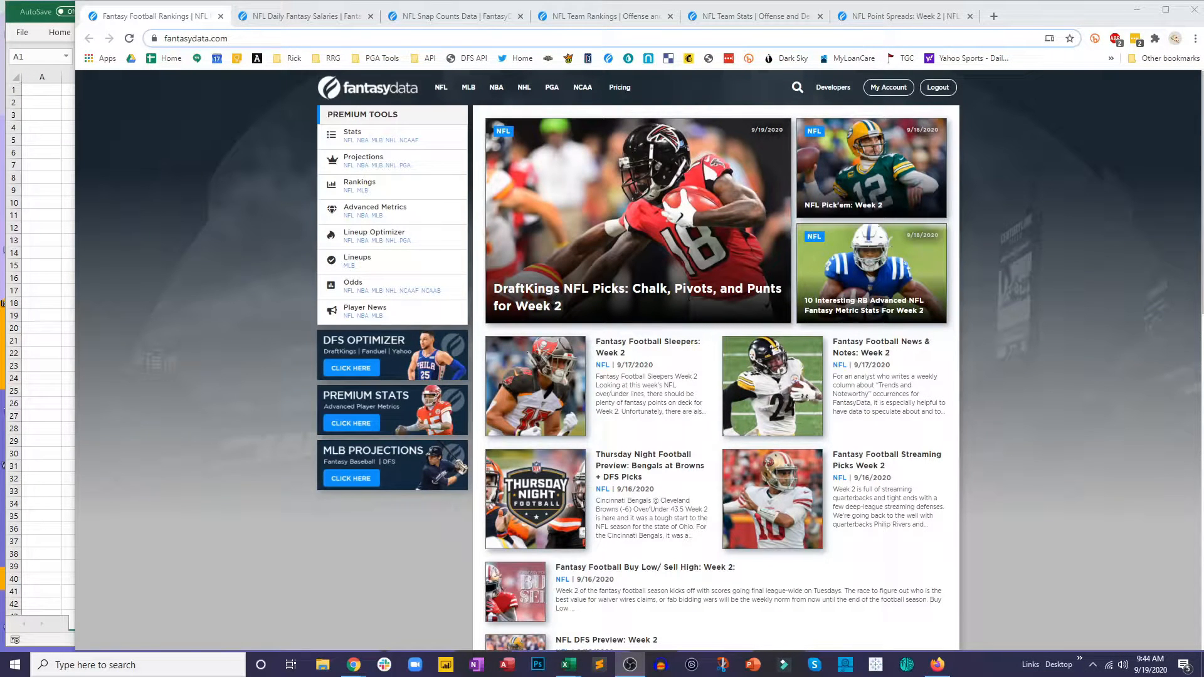
Step: Review the blank projections workbook and the FantasyData pages for daily salaries, snap counts, team rankings, team stats and point spreads
left_click(32, 444)
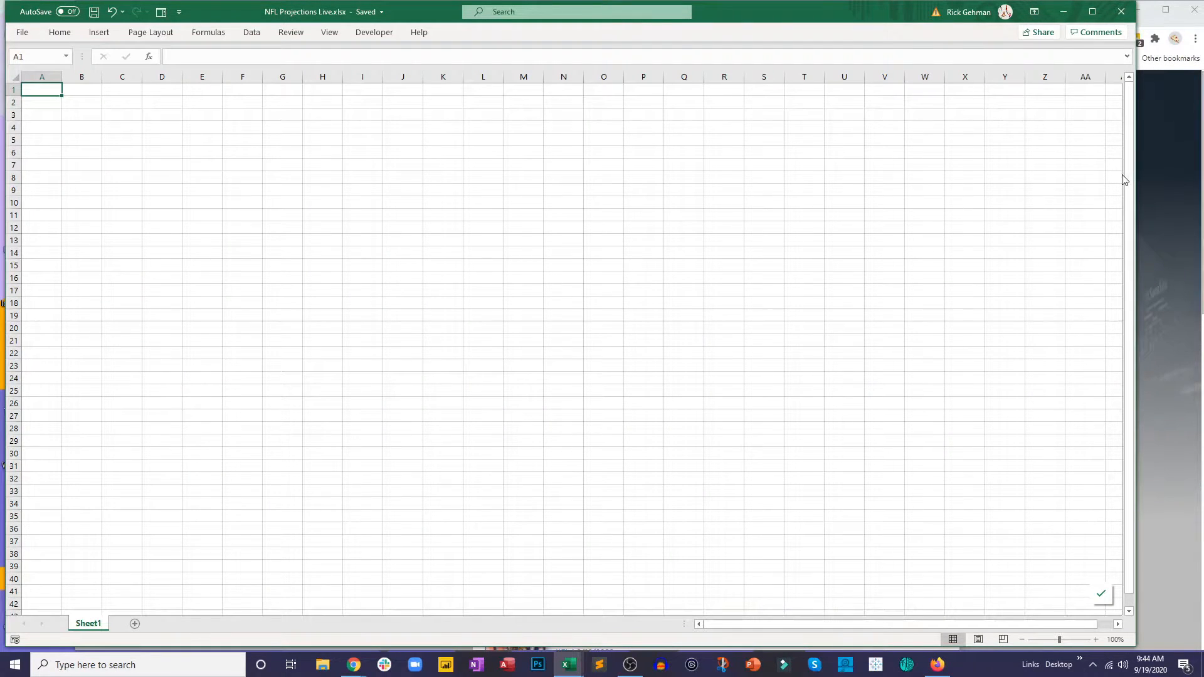
left_click(1150, 179)
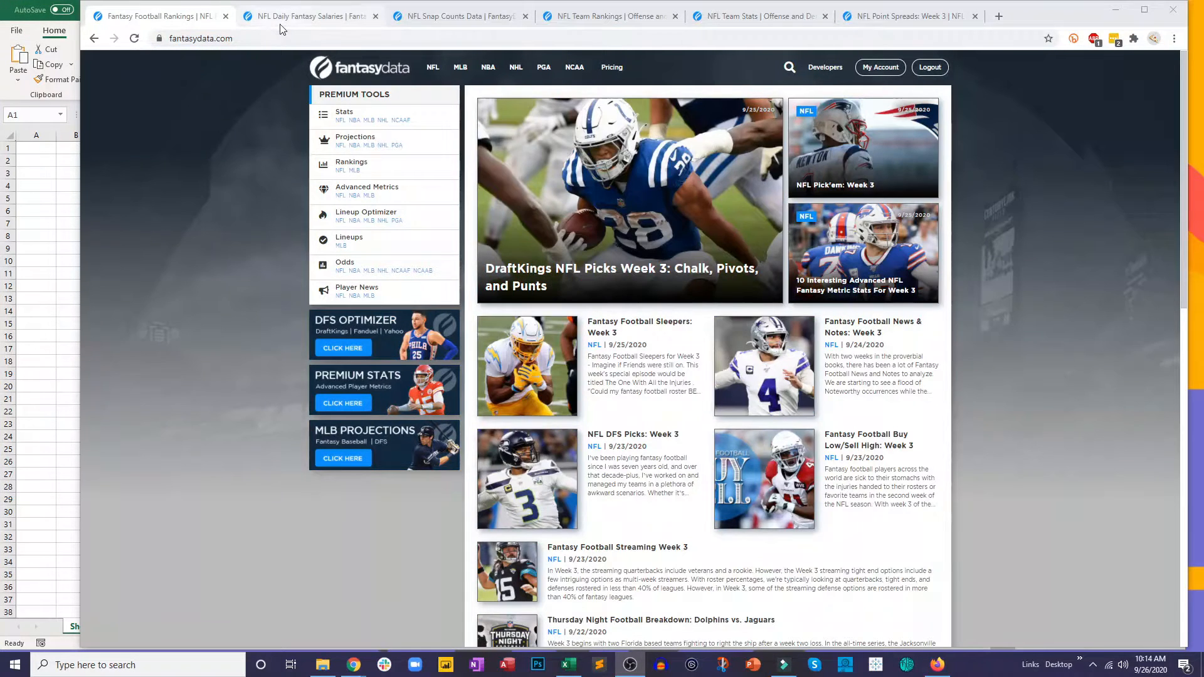
left_click(280, 17)
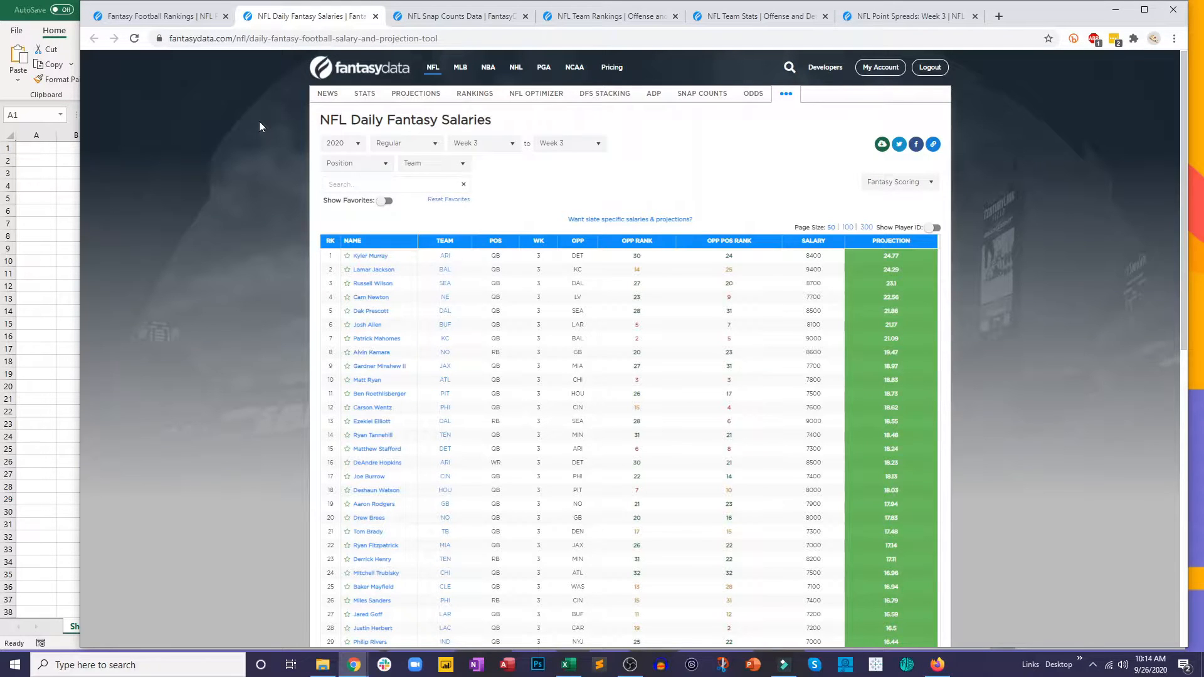
left_click(426, 19)
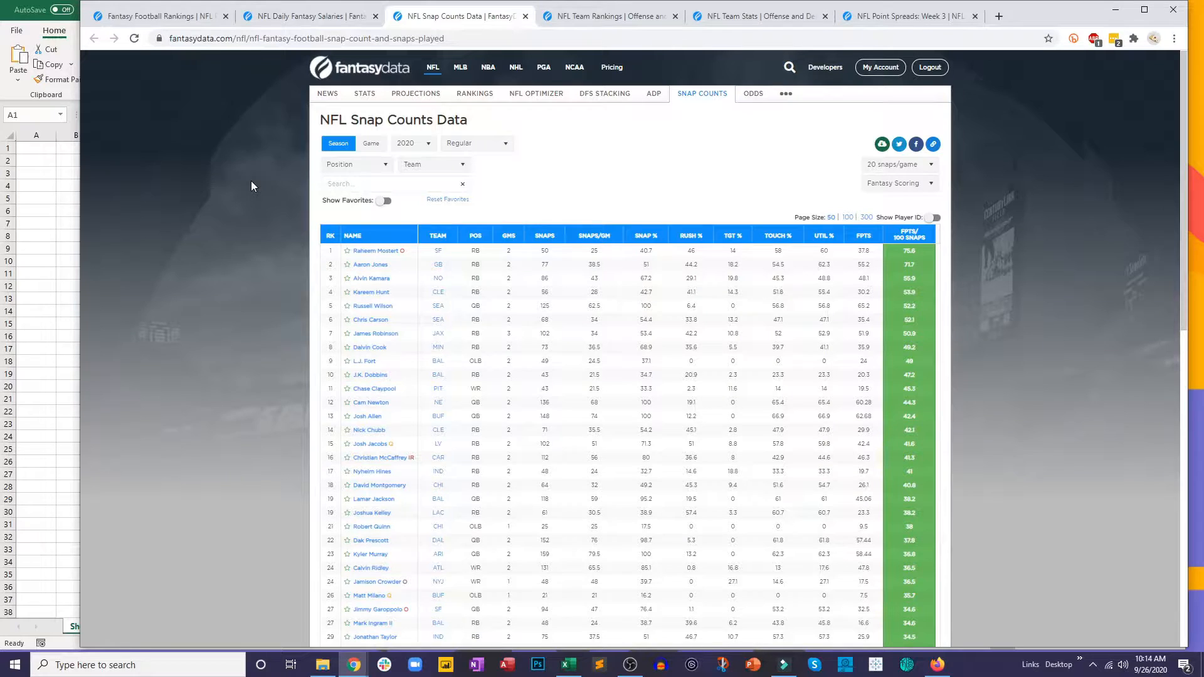
left_click(590, 17)
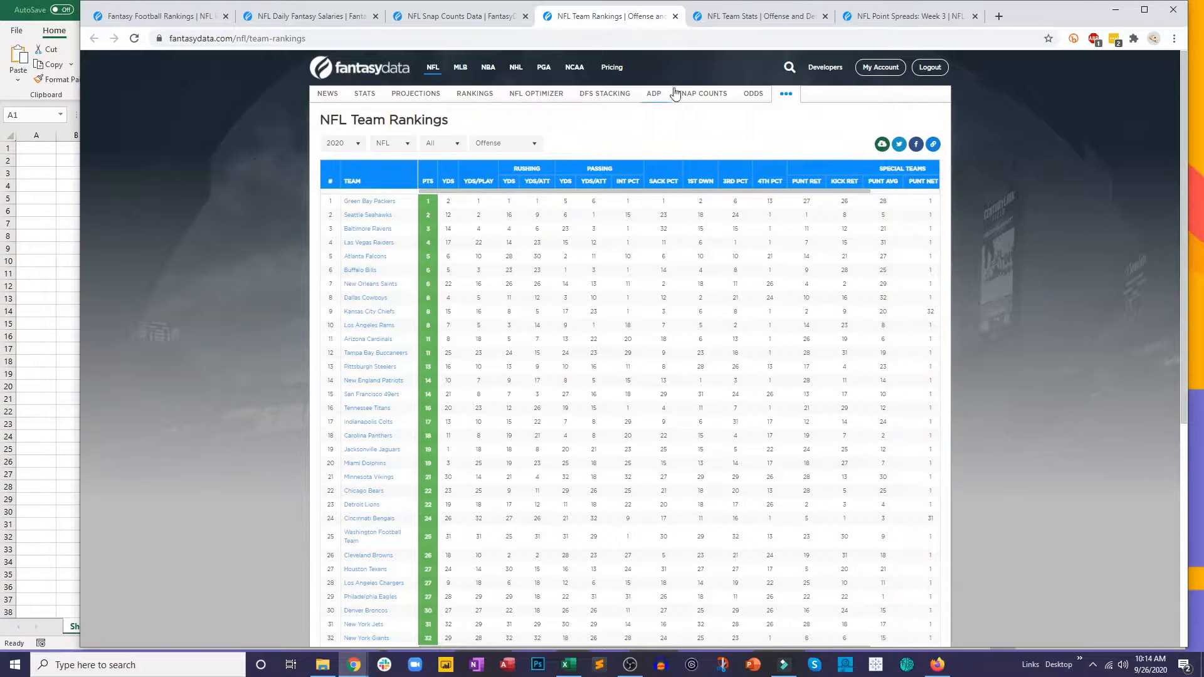
left_click(738, 18)
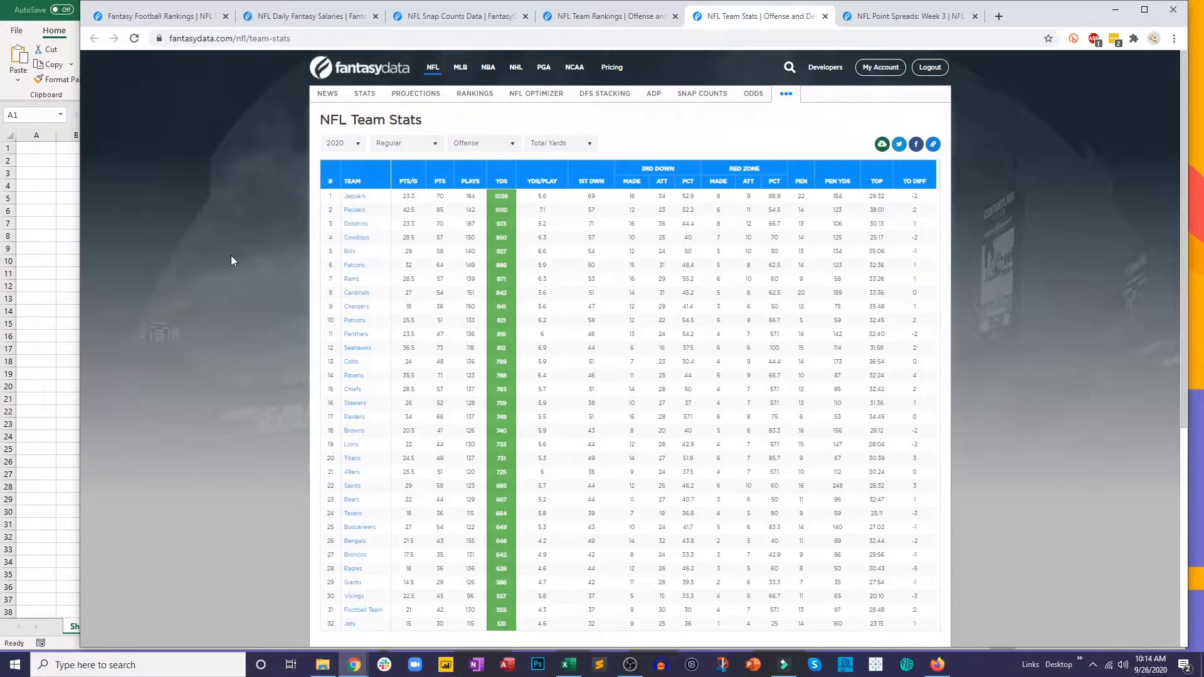
left_click(885, 17)
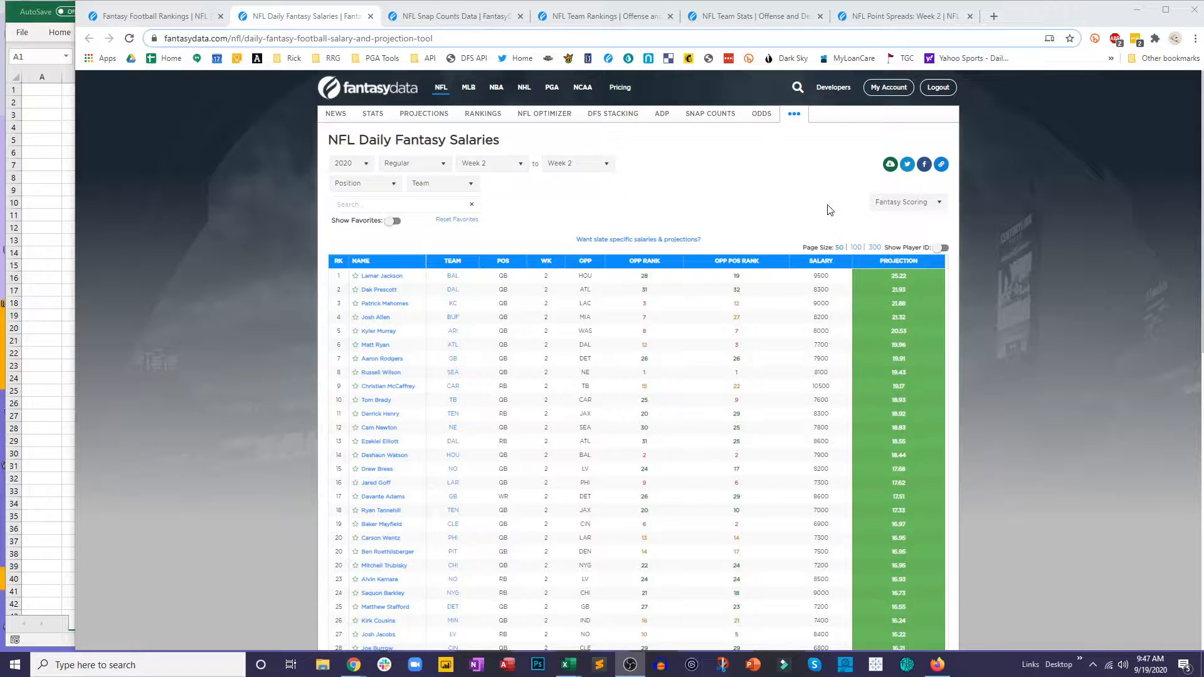
Step: Show the Week 2 NFL daily fantasy salaries with DraftKings scoring and filter the position to Offense
left_click(520, 165)
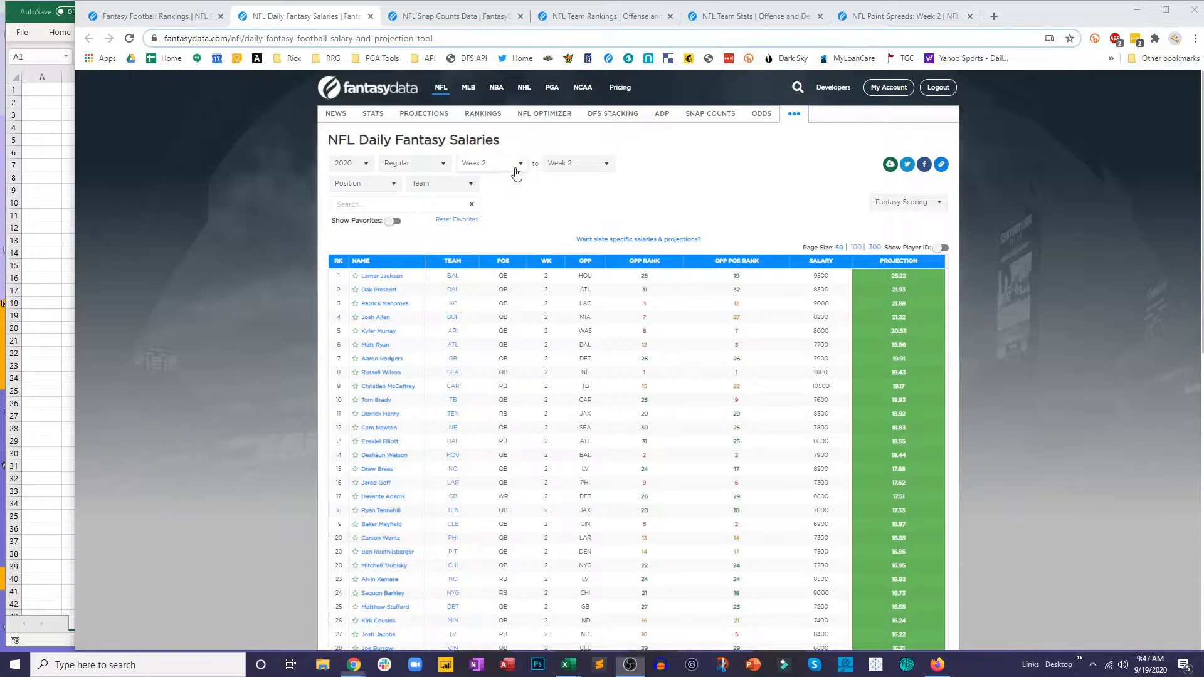
left_click(566, 201)
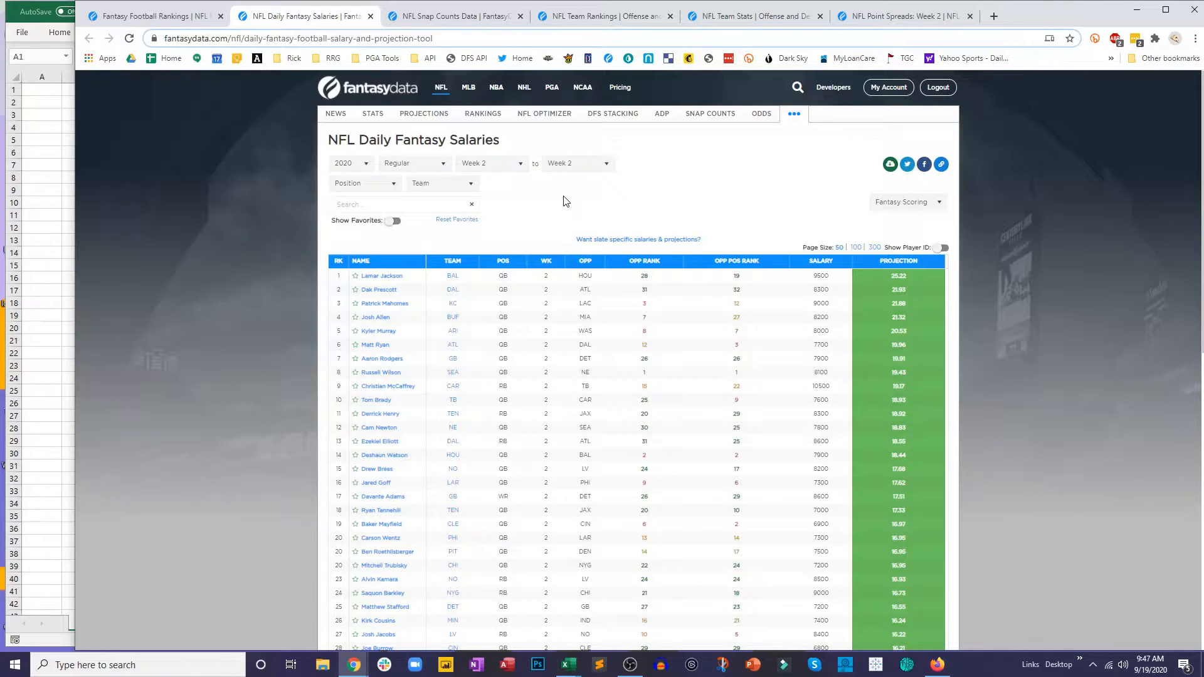
left_click(936, 202)
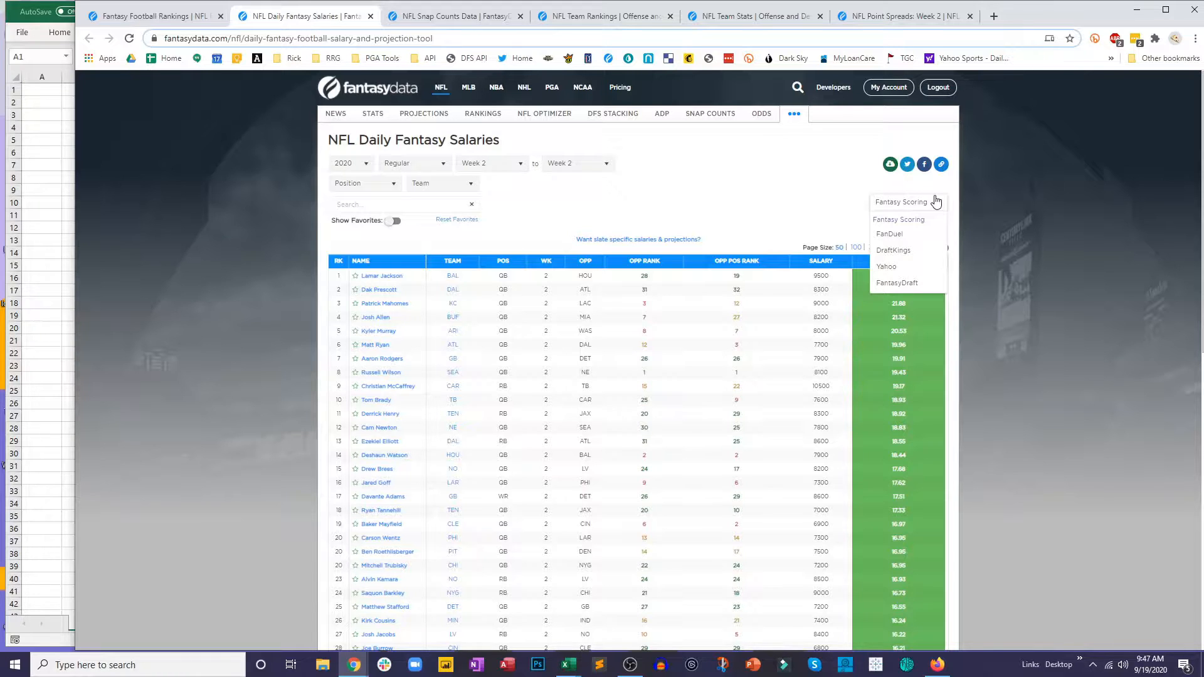
left_click(893, 250)
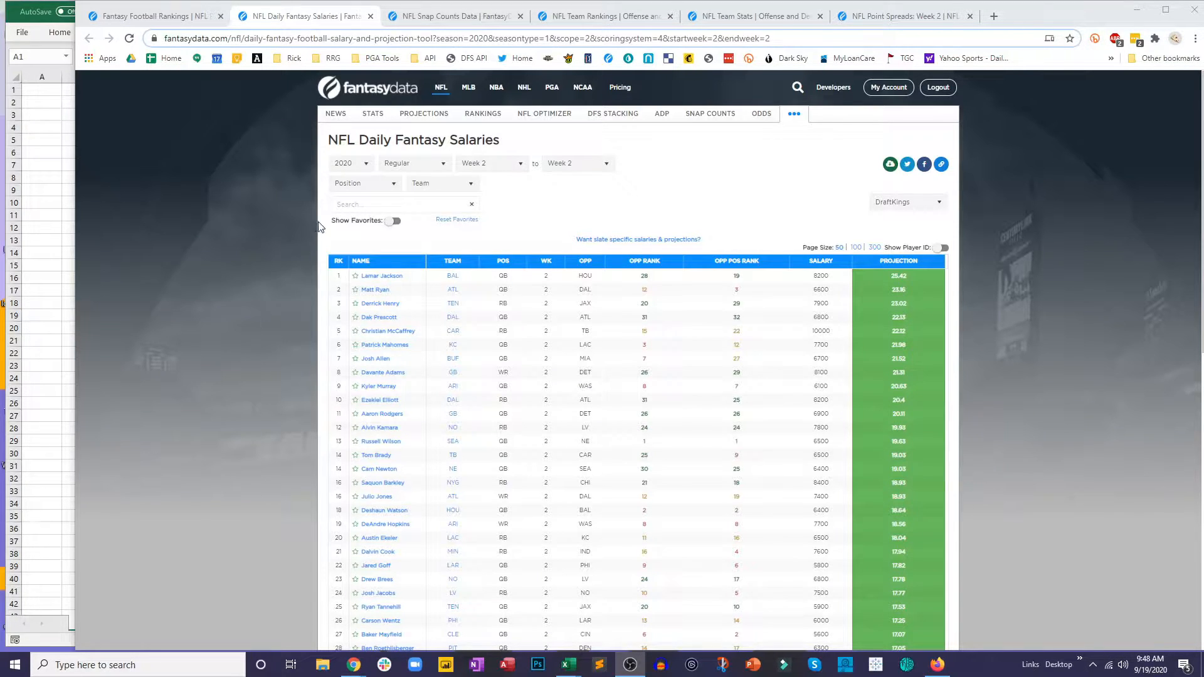
left_click(355, 196)
left_click(358, 209)
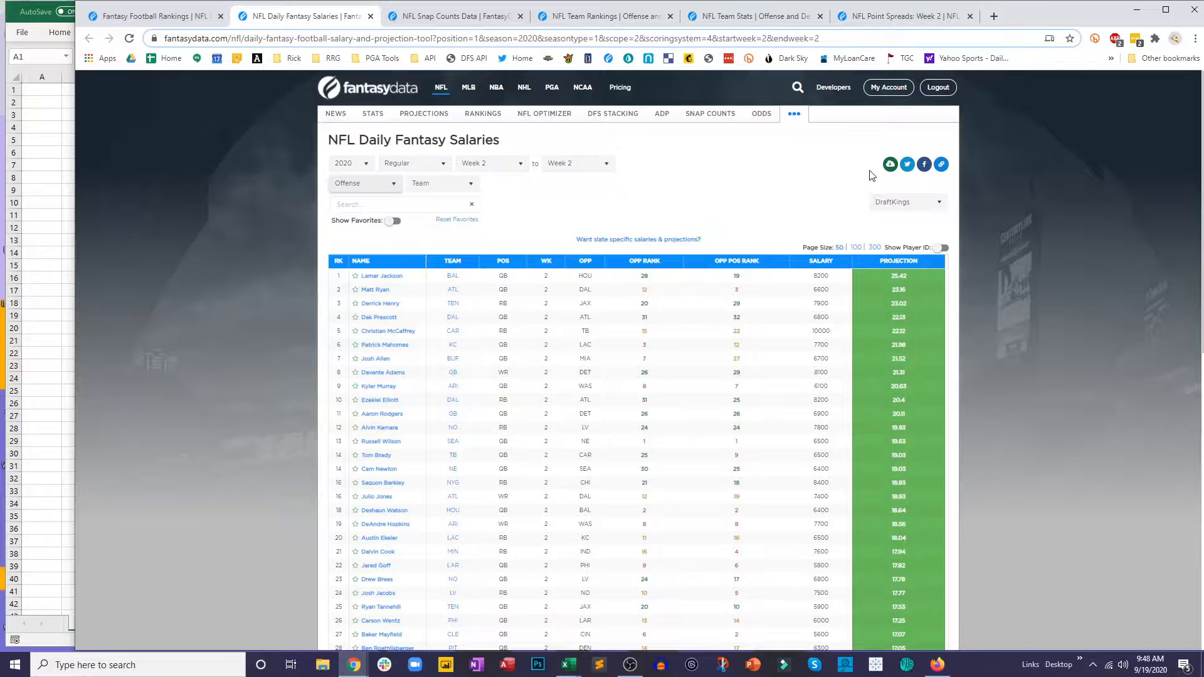
Step: Download the filtered salary table as a CSV file and open the downloaded file in Excel
left_click(891, 168)
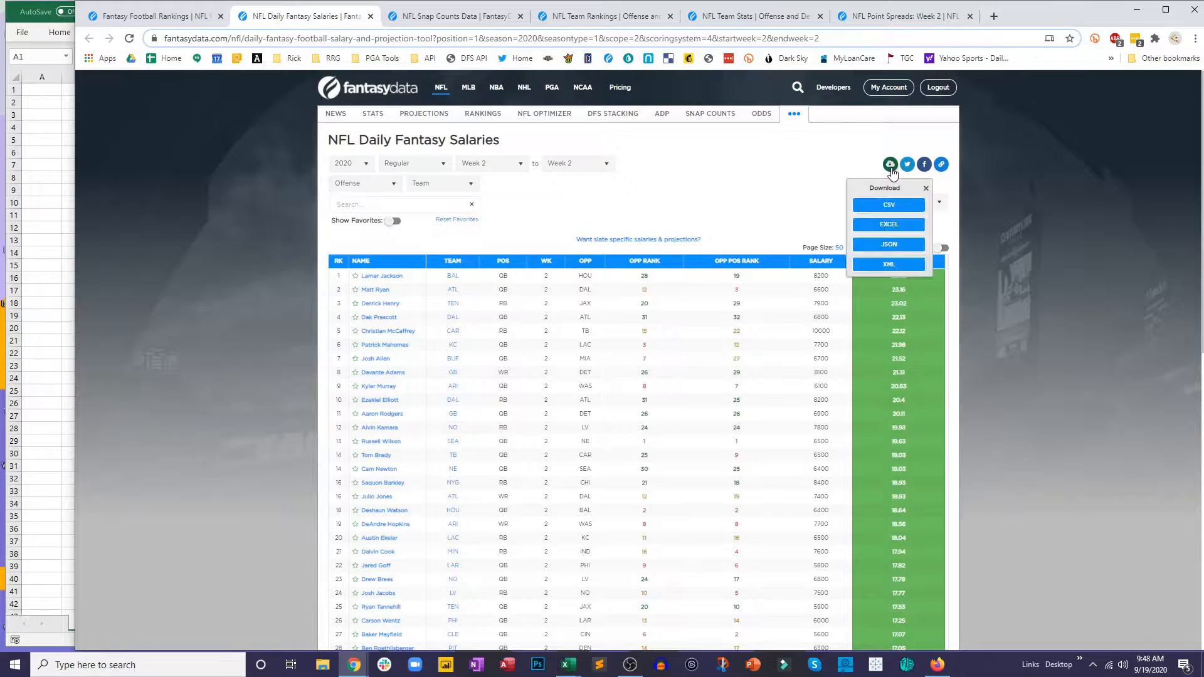
scroll(892, 209, "down", 1)
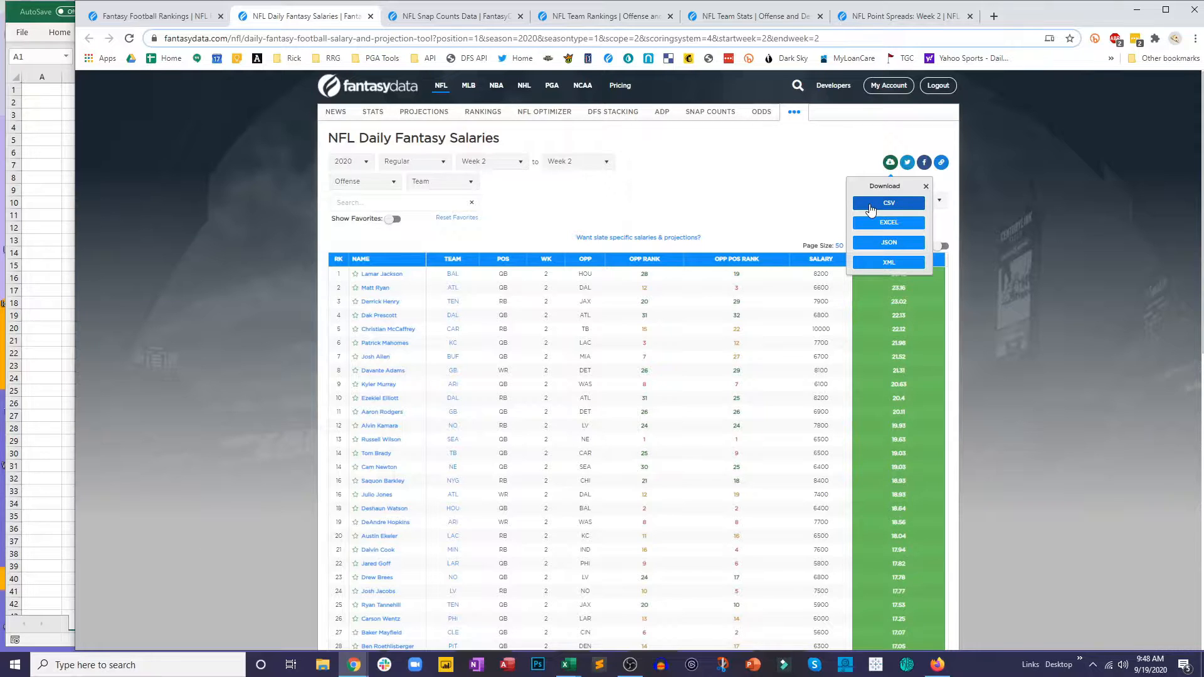
left_click(870, 205)
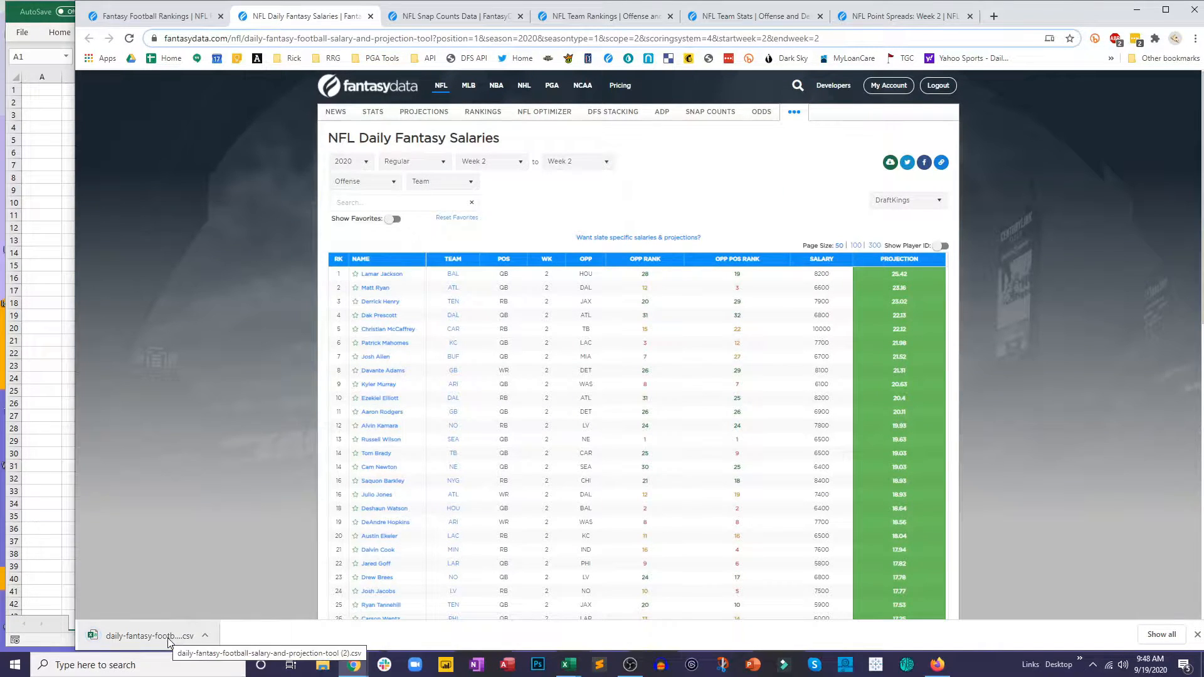
left_click(150, 636)
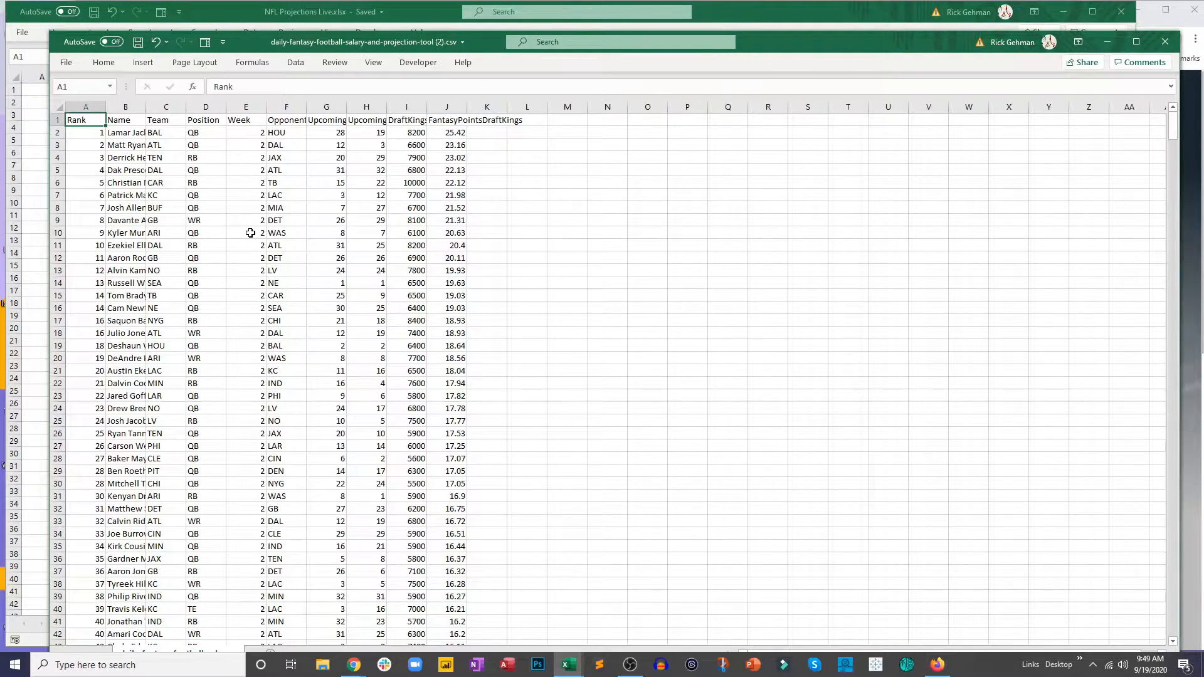
Step: Autofit all column widths in the downloaded salary CSV
left_click(216, 199)
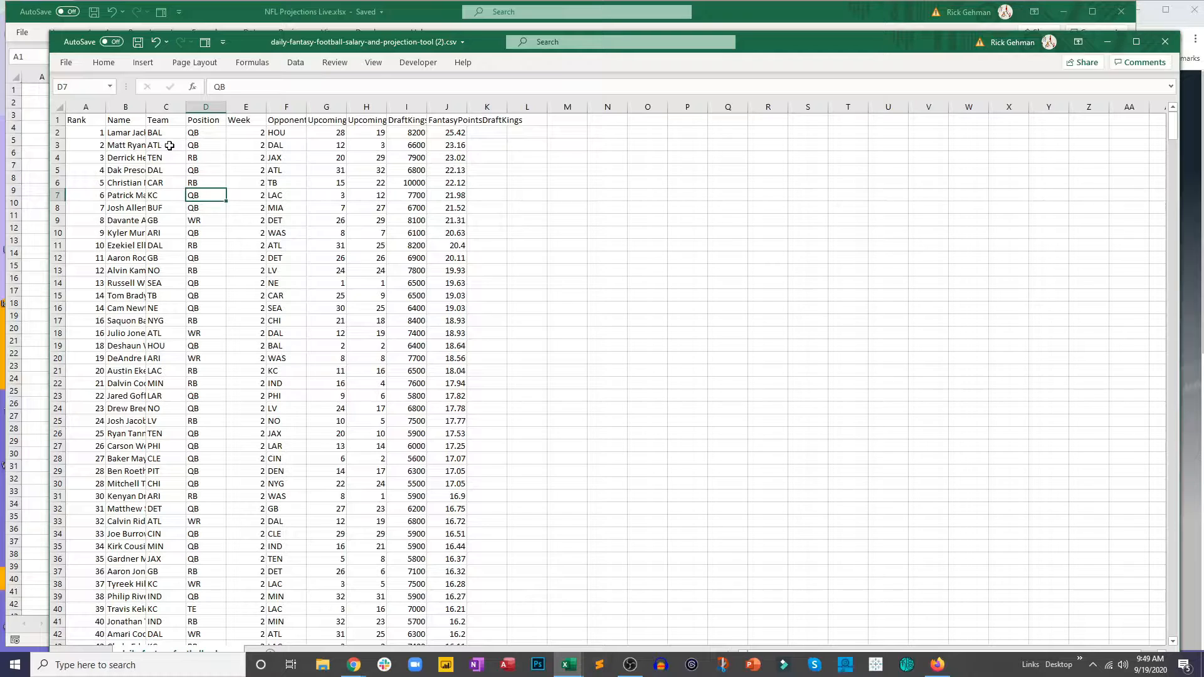
left_click(242, 144)
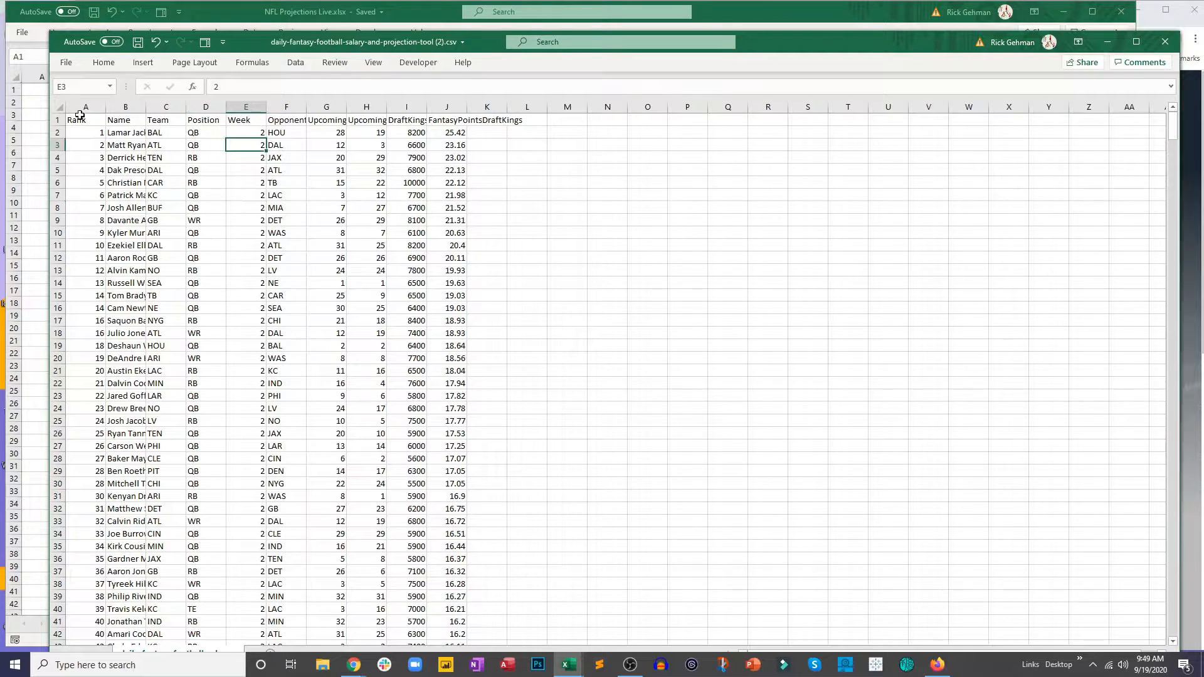
left_click(60, 106)
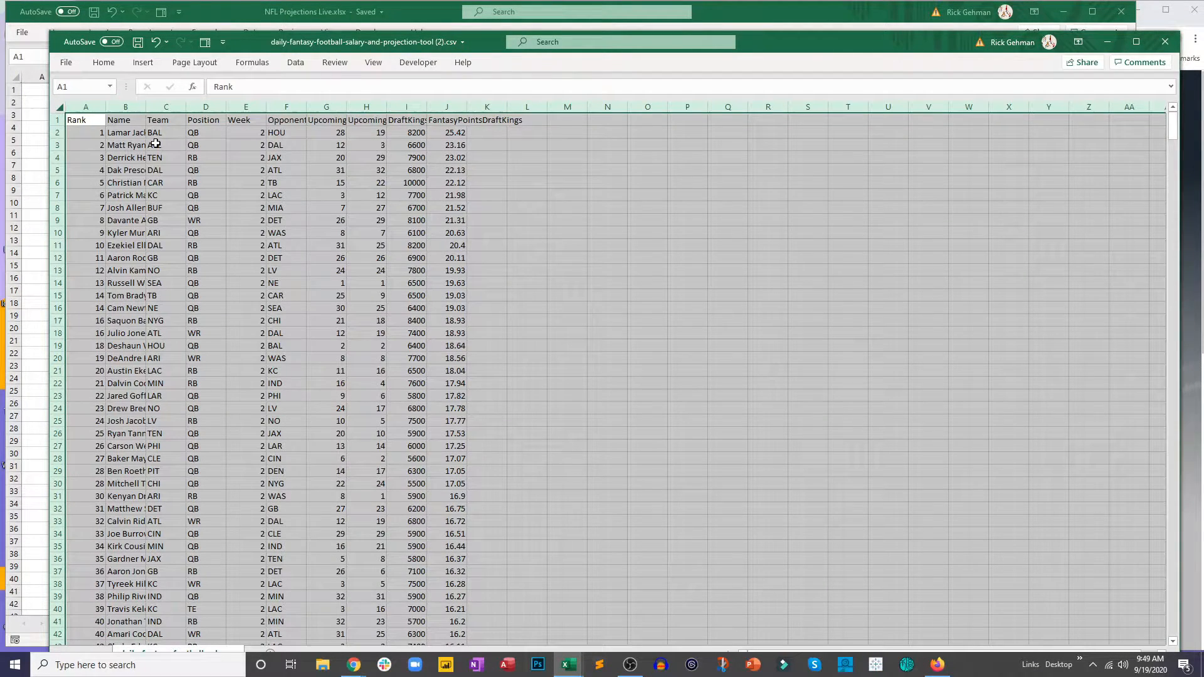
double_click(105, 107)
left_click(201, 154)
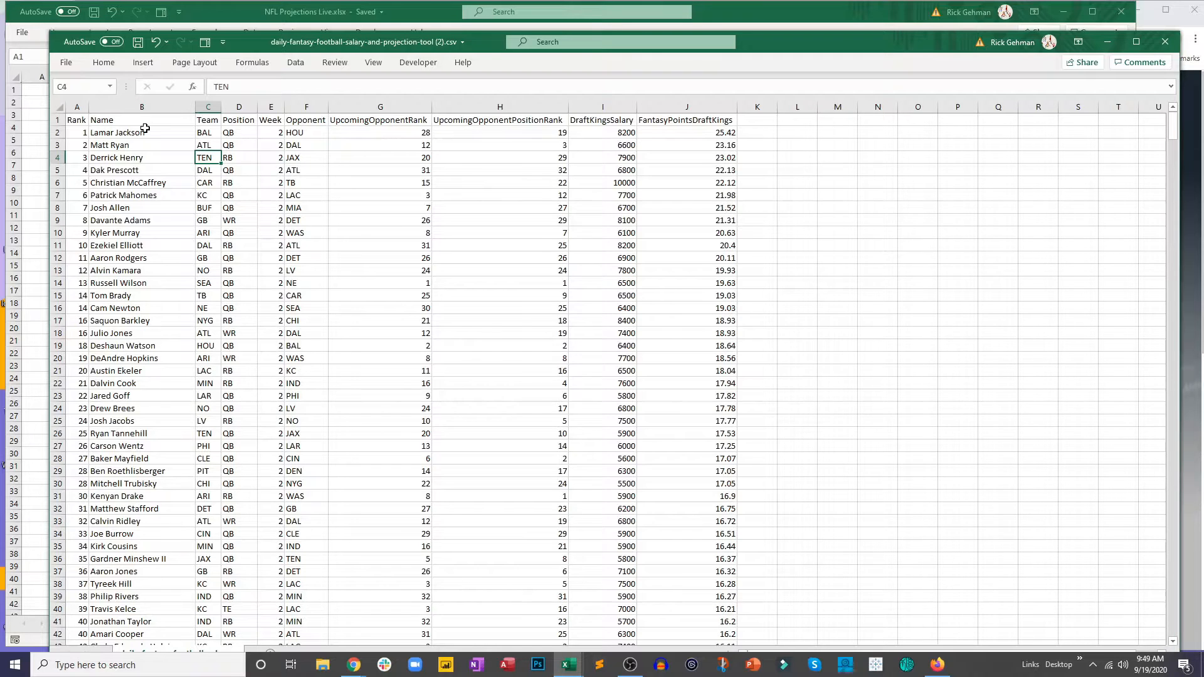
Step: Copy the whole salary table, including headers, from the CSV into cell A1 of the NFL Projections Live workbook
left_click_drag(73, 119, 657, 169)
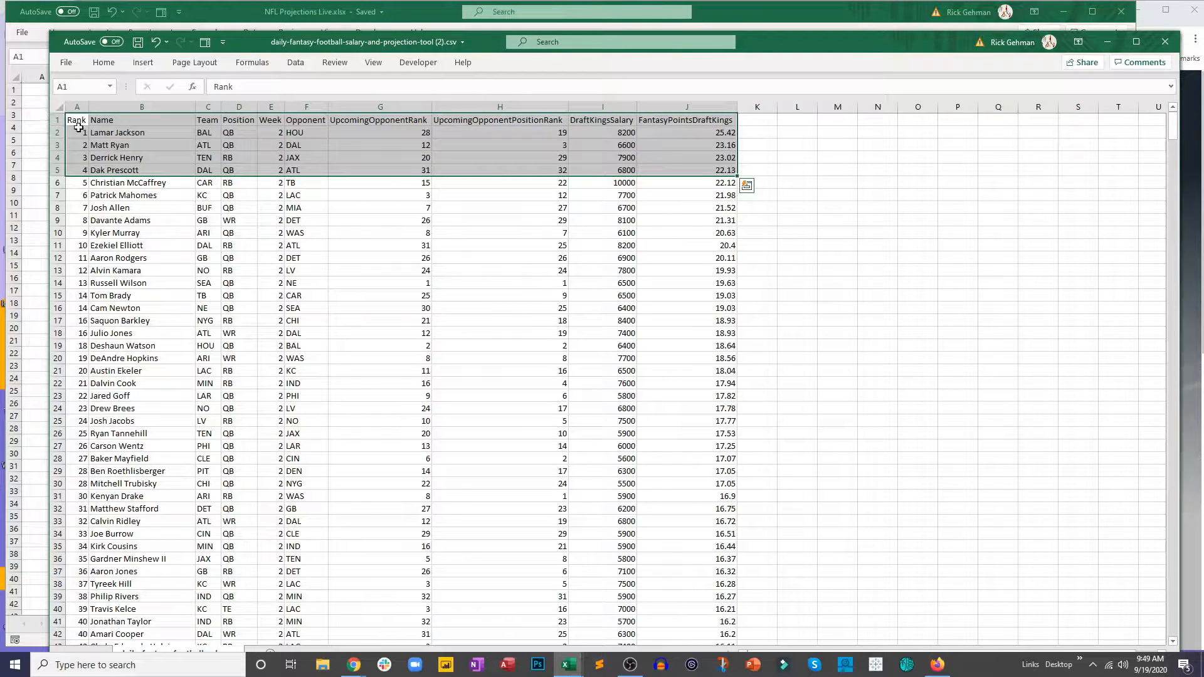
left_click_drag(78, 121, 696, 615)
key("ctrl+c")
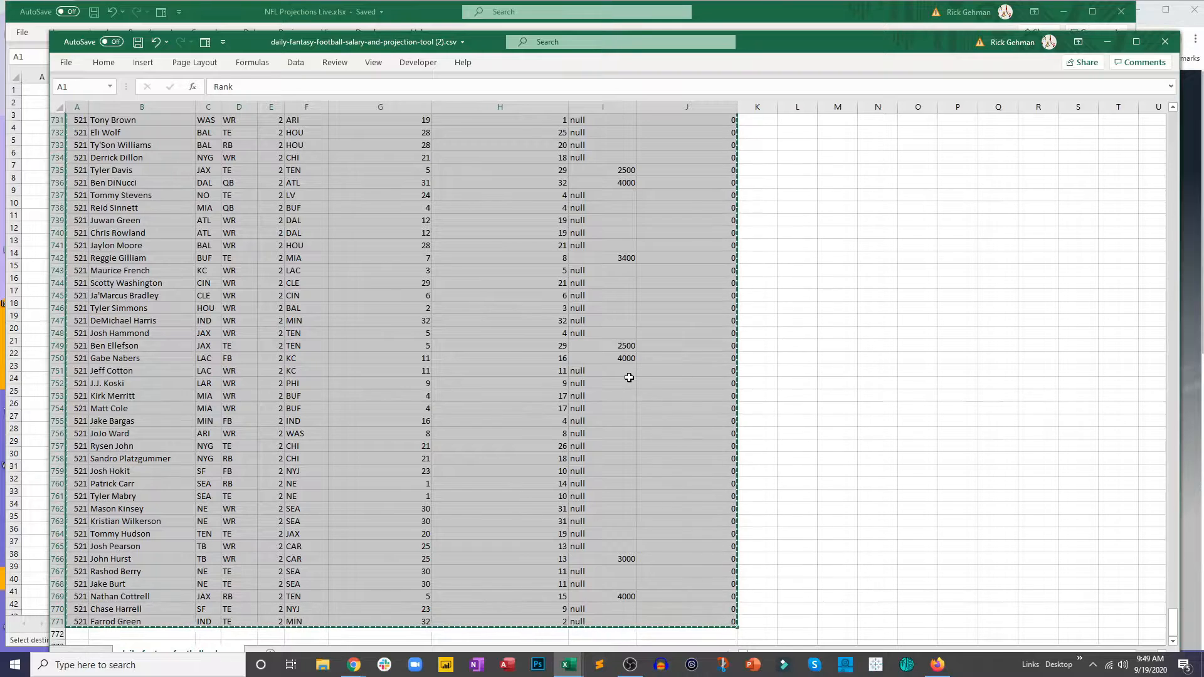
left_click(225, 19)
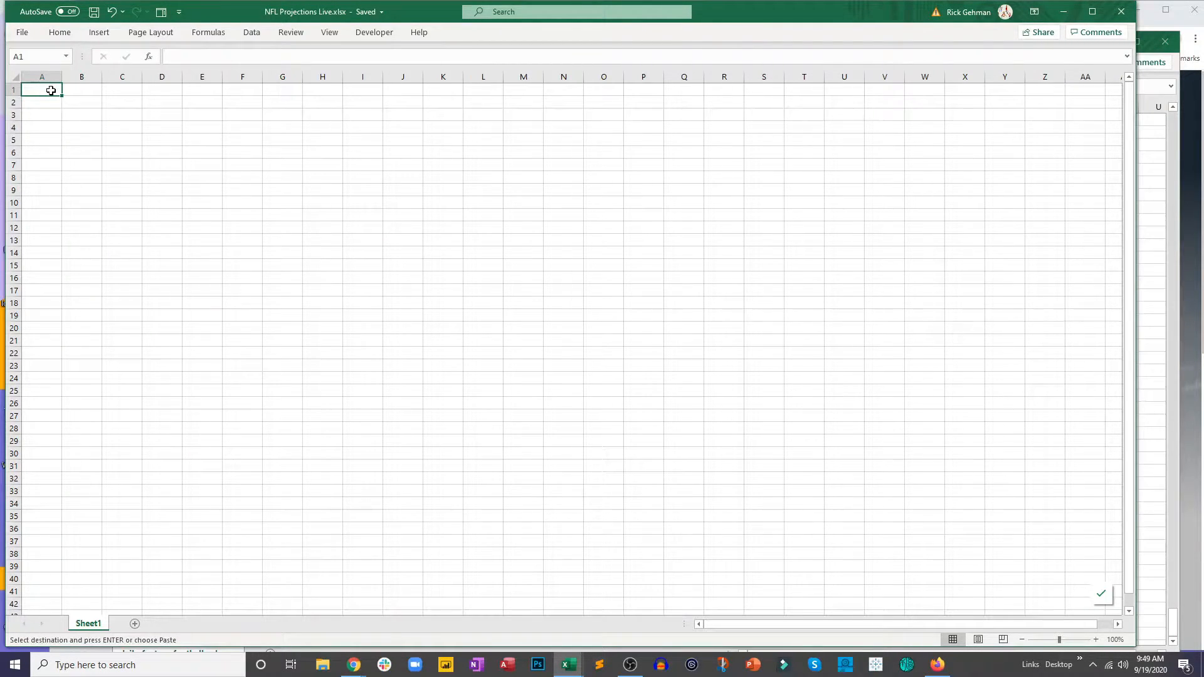
key("ctrl+v")
Step: Autofit and center all columns of the pasted salary data, and save the workbook
left_click(133, 190)
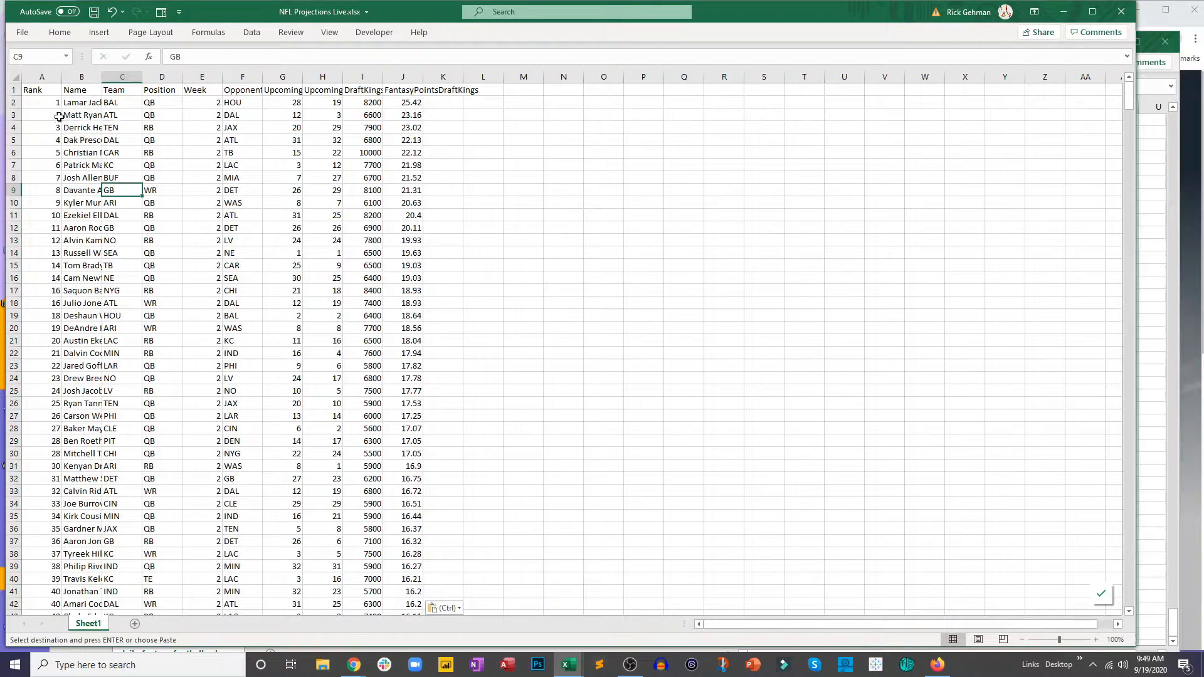
left_click(18, 78)
double_click(101, 76)
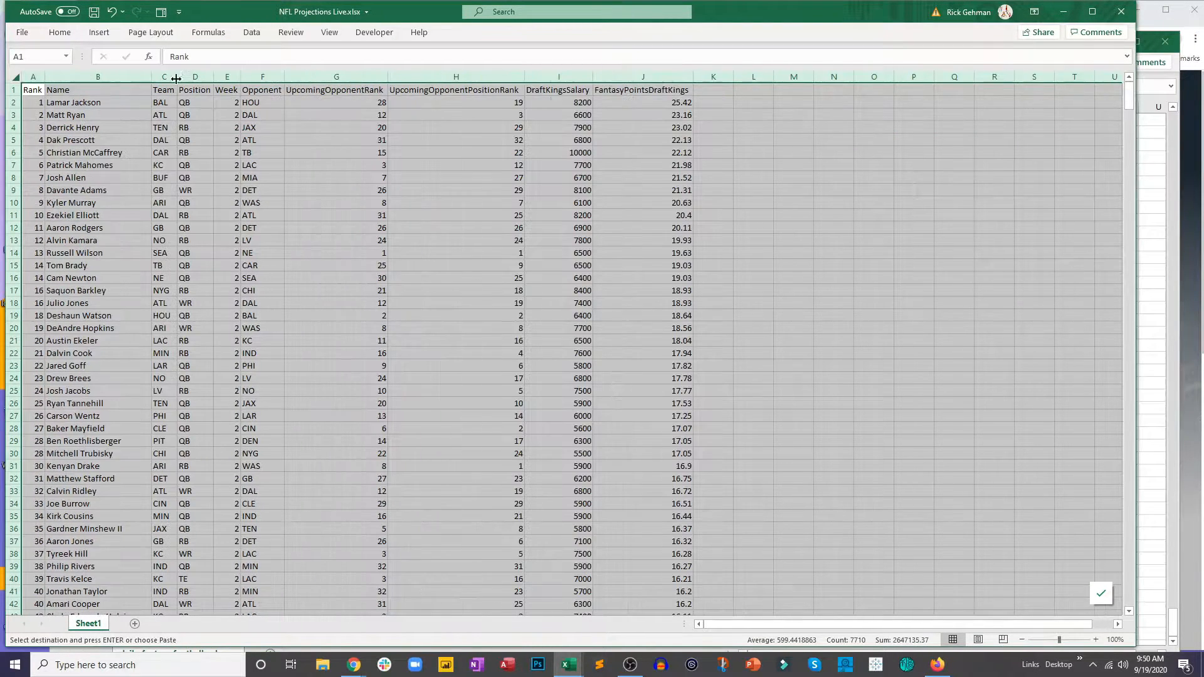
left_click(59, 32)
left_click(276, 76)
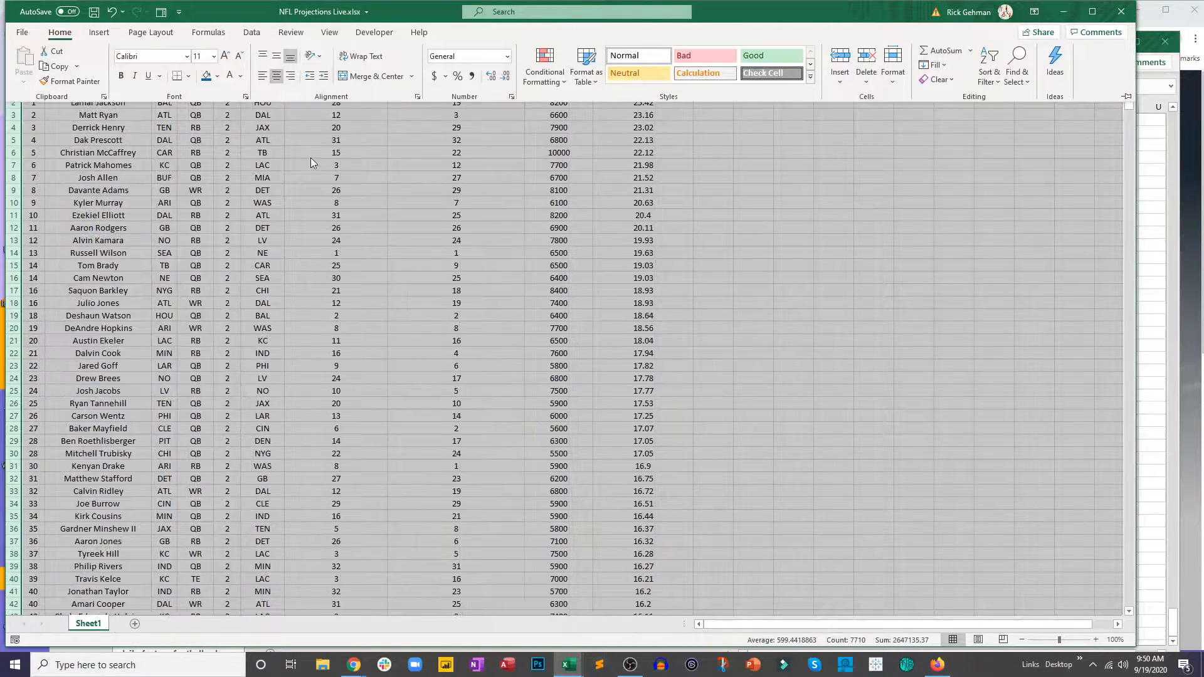
left_click(304, 151)
left_click(315, 193)
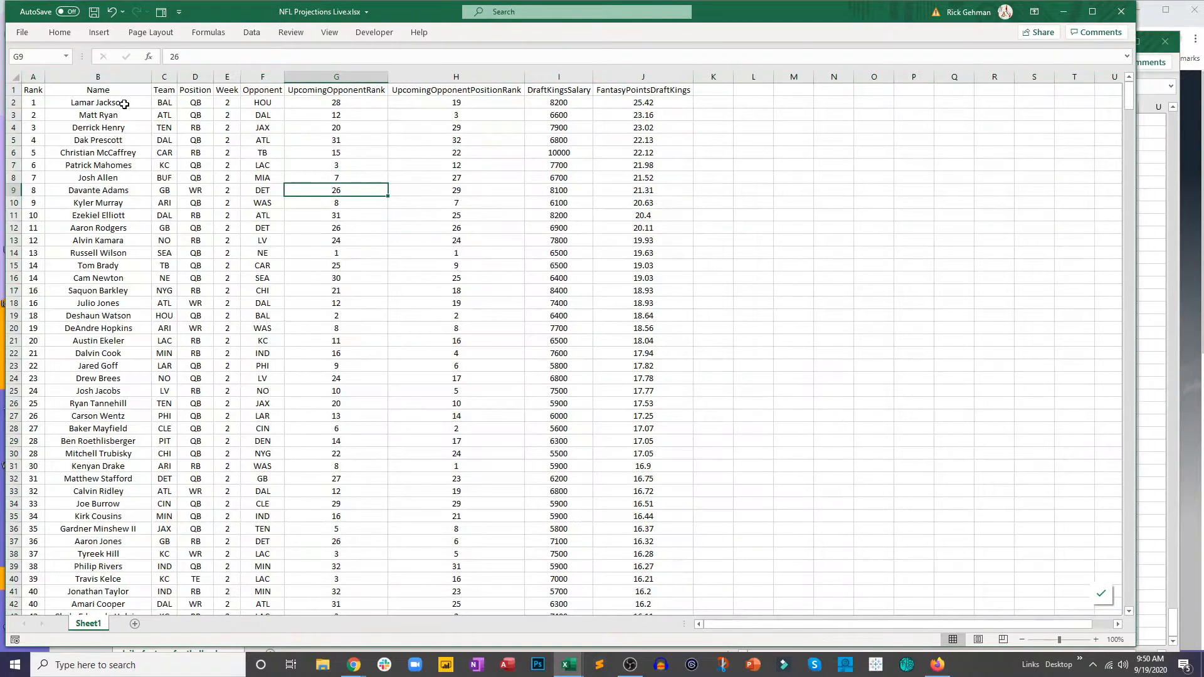
left_click(94, 12)
Step: Rename Sheet1 to Salaries and set its tab color to gold
double_click(88, 624)
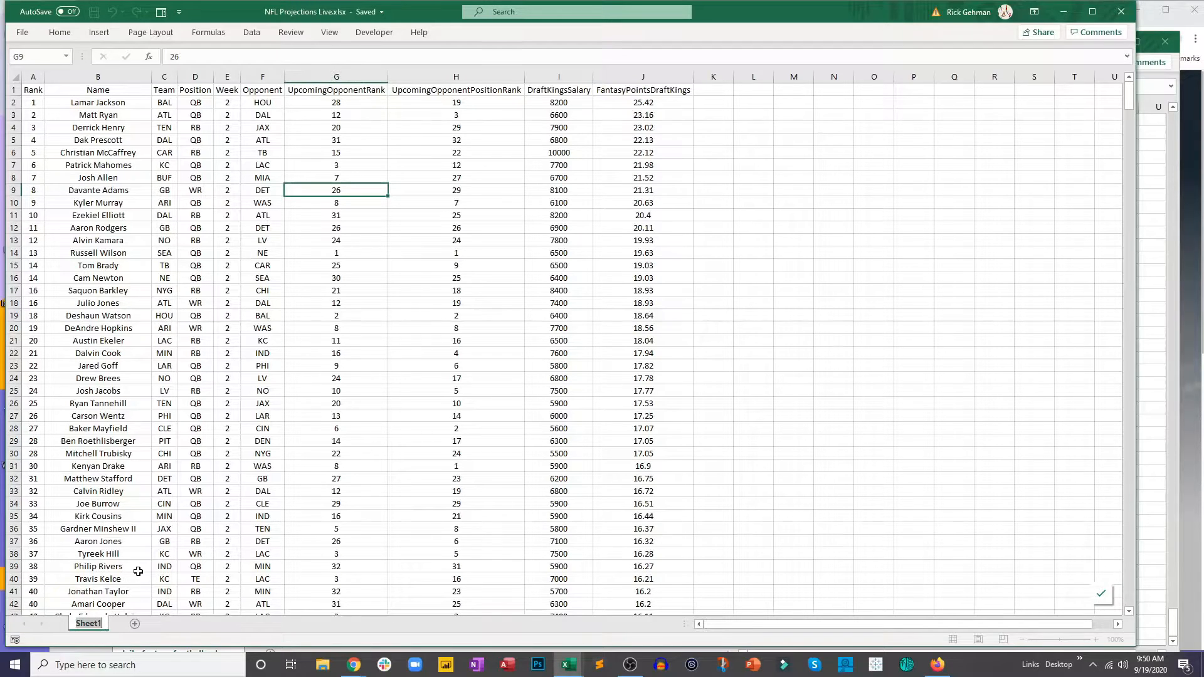
type("Salaries")
key("Return")
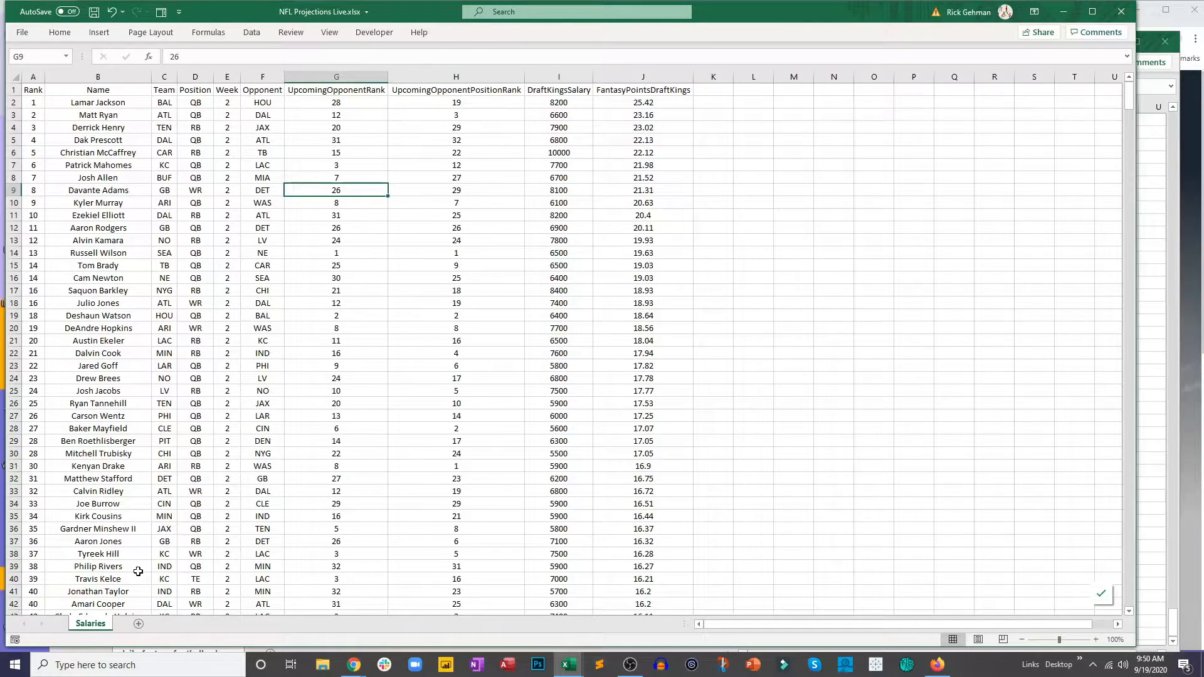
right_click(87, 633)
mouse_move(170, 562)
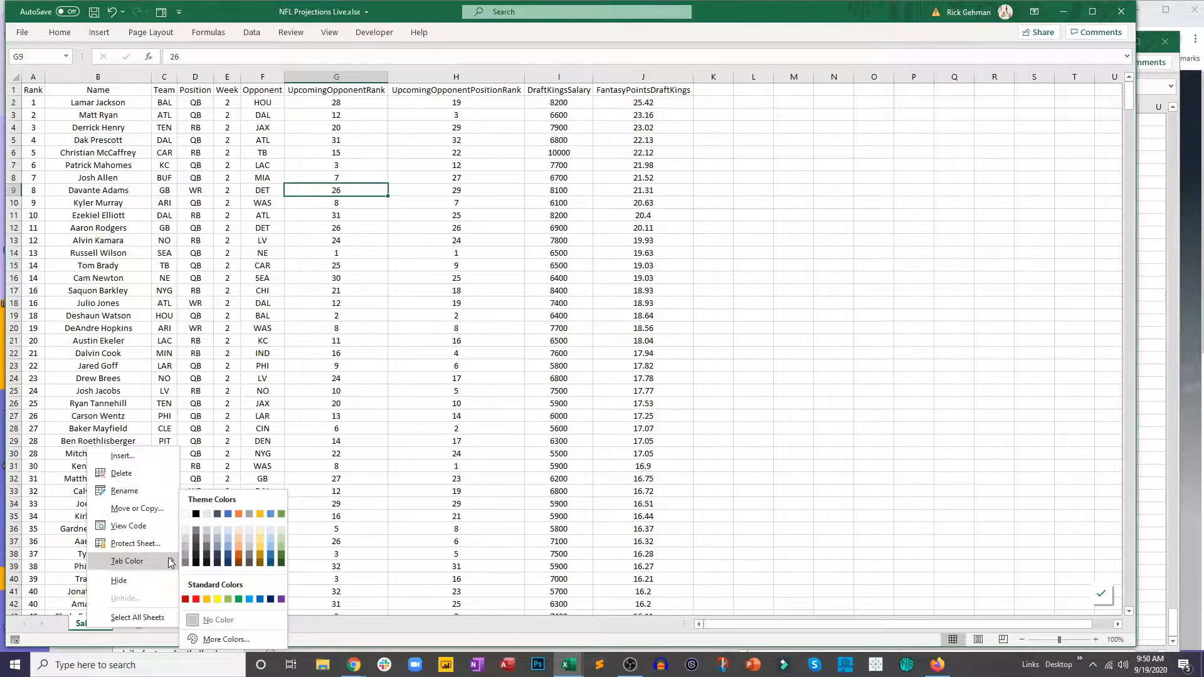
left_click(260, 514)
left_click(285, 506)
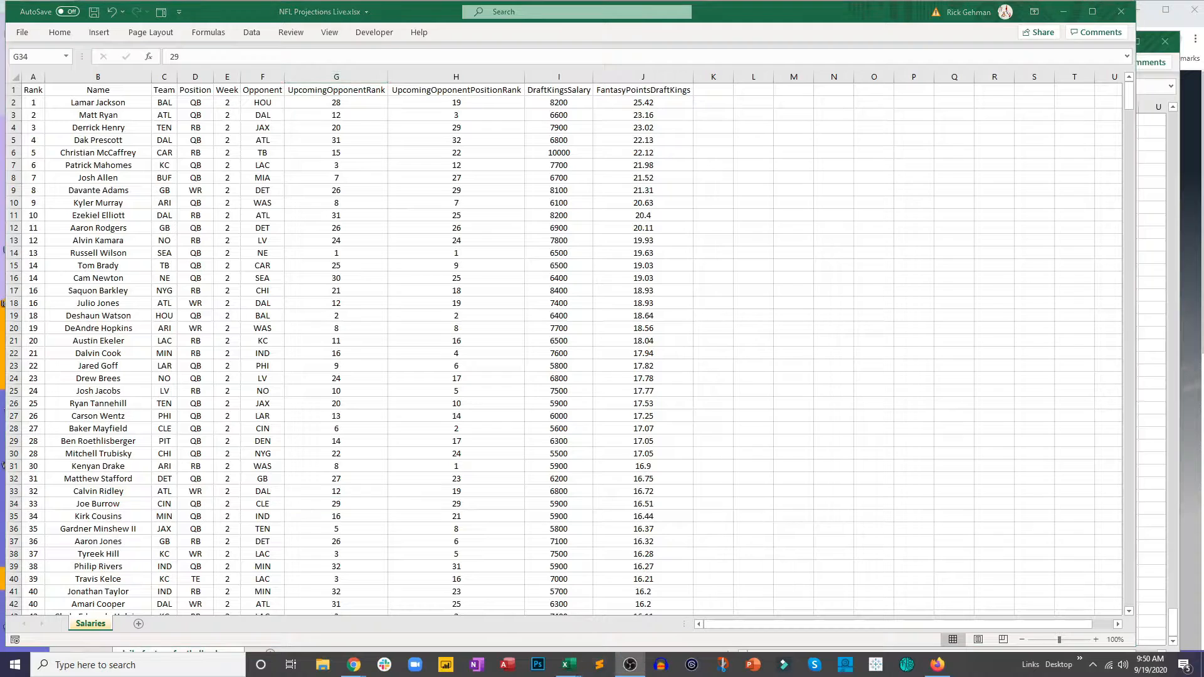
Step: Close the downloaded salary CSV without saving its changes and switch to the FantasyData salaries page in Chrome
left_click(1146, 187)
scroll(1142, 183, "up", 20)
left_click(913, 172)
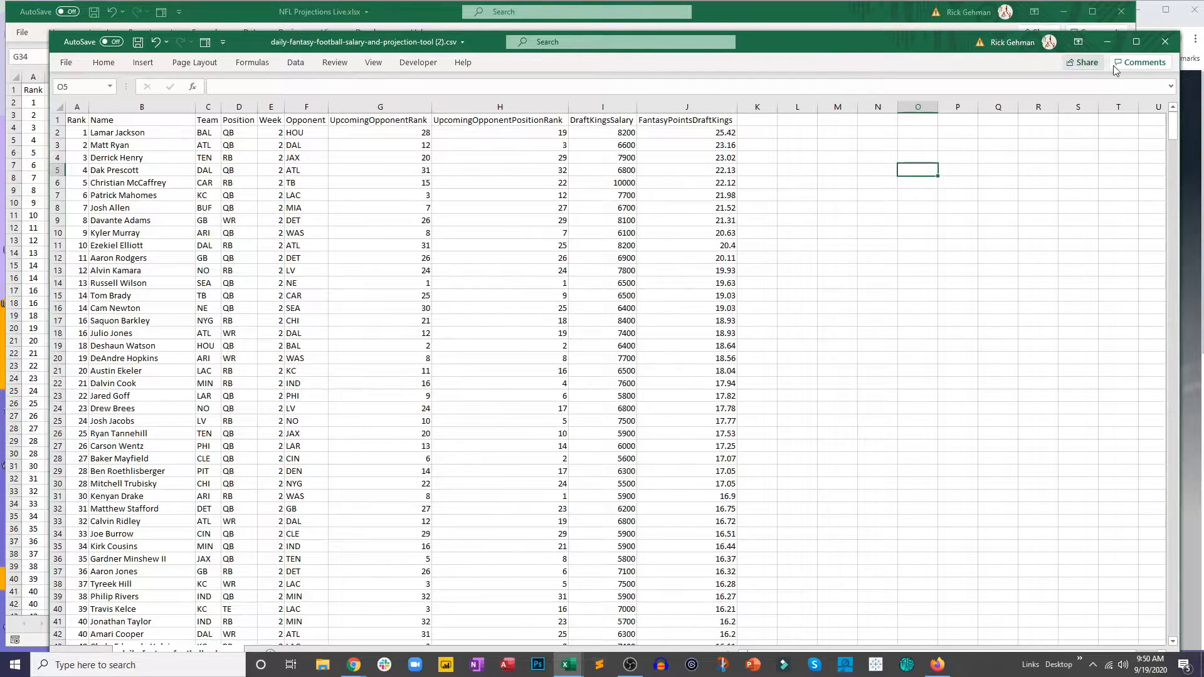
left_click(1171, 45)
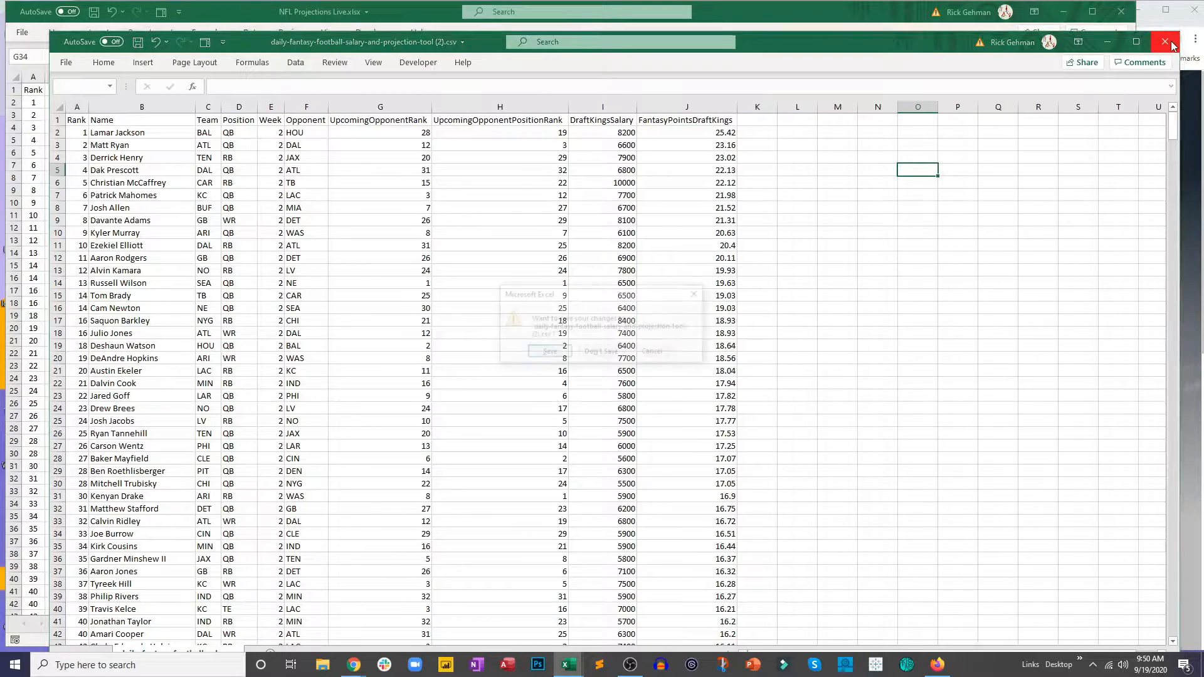
left_click(602, 352)
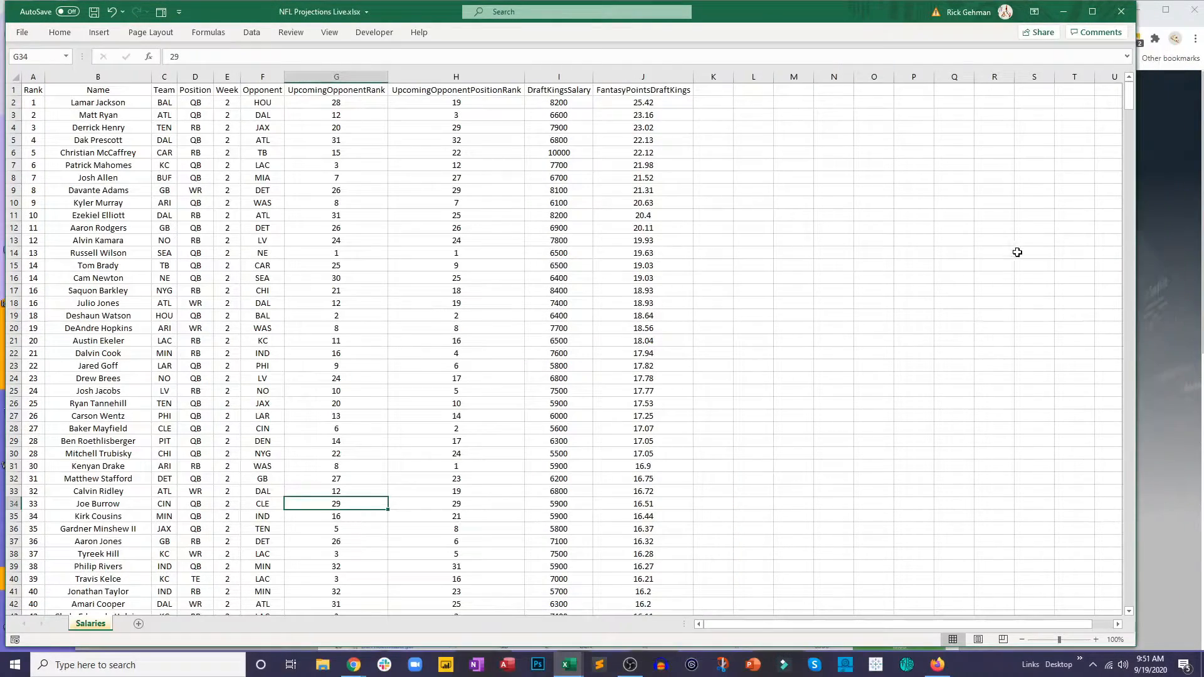
left_click(1150, 215)
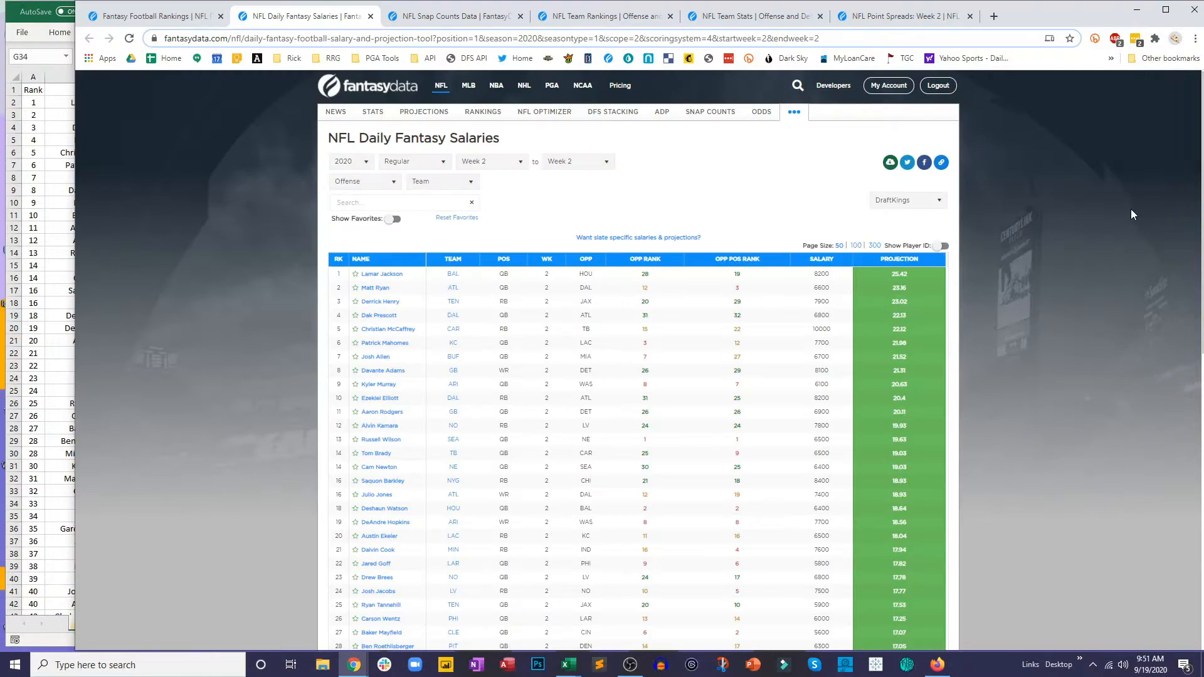
Step: Copy the FantasyData daily salaries page address and enter the label Link in cell M1 of the Salaries sheet
left_click(354, 39)
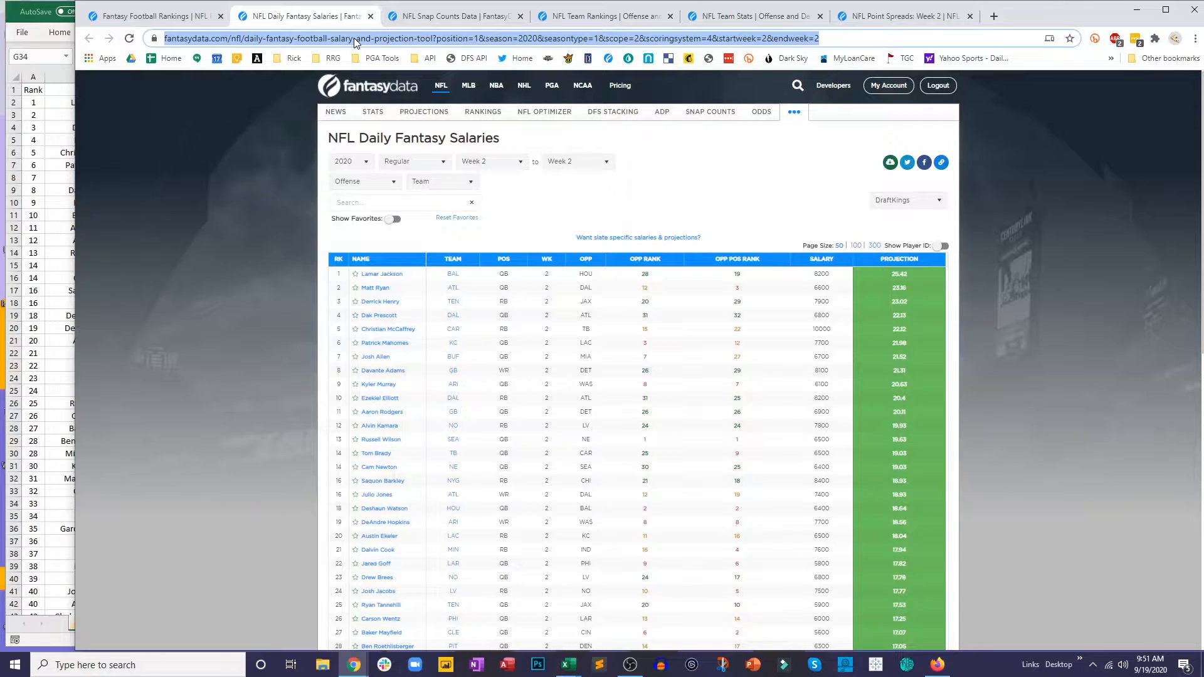
left_click(56, 202)
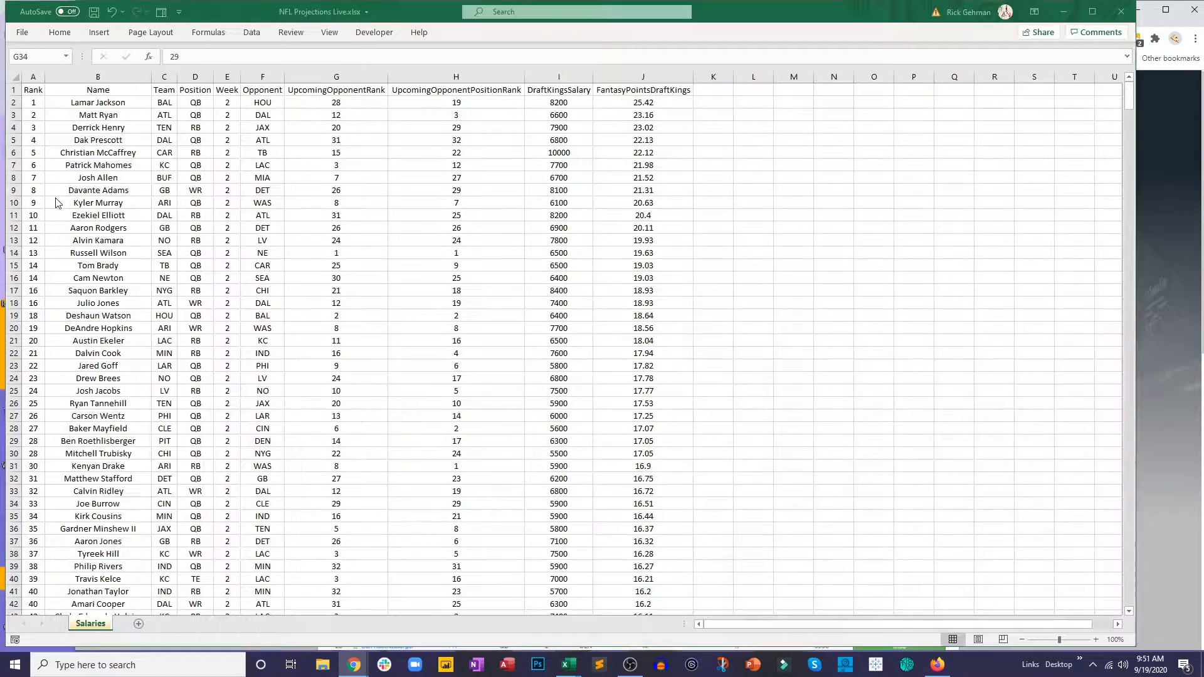
left_click(801, 95)
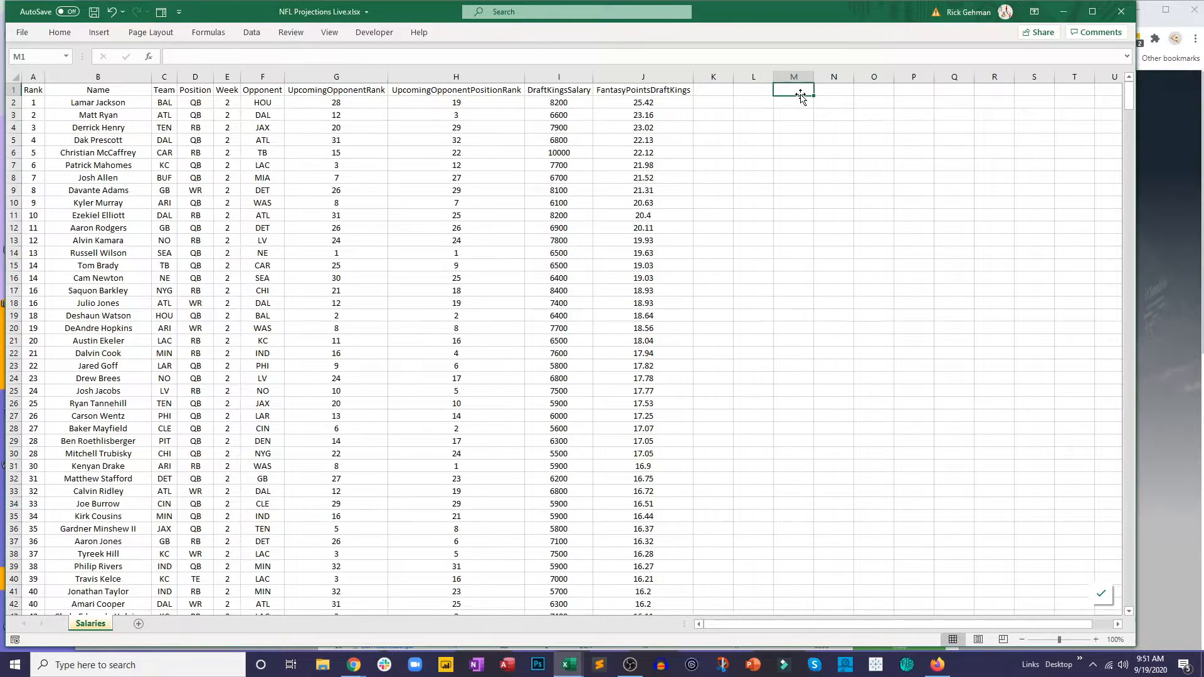
type("Link")
Step: Insert a hyperlink on cell M1 that uses the copied FantasyData salaries page address
left_click(801, 96)
right_click(801, 96)
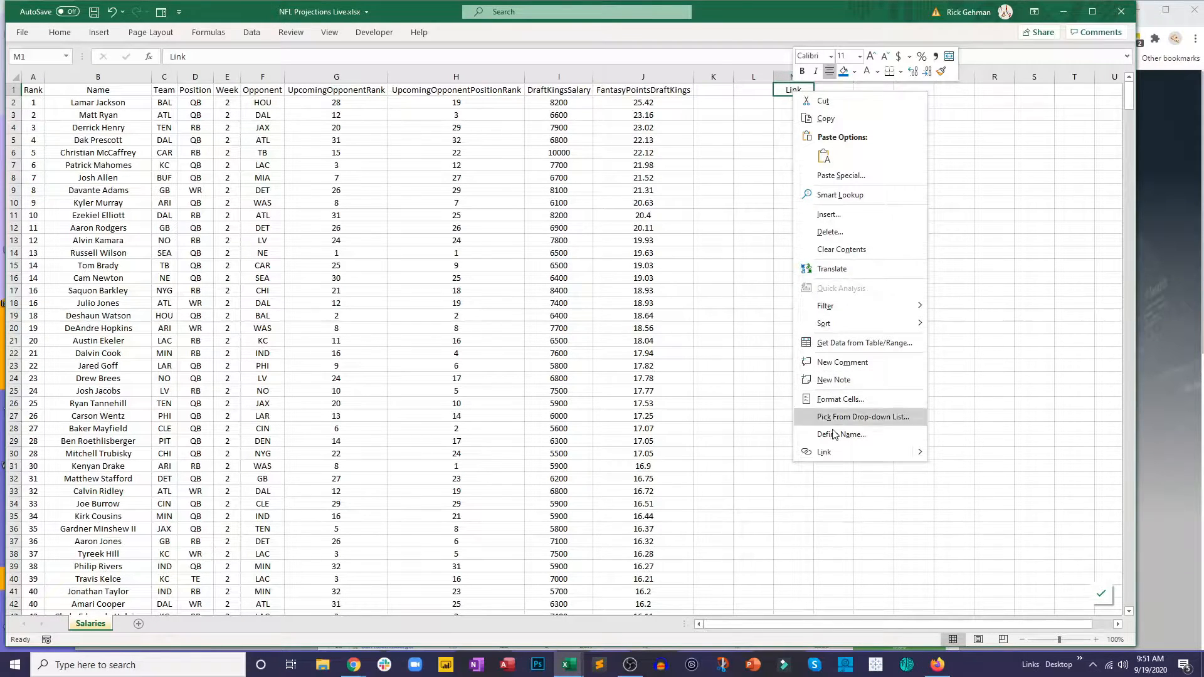
left_click(832, 457)
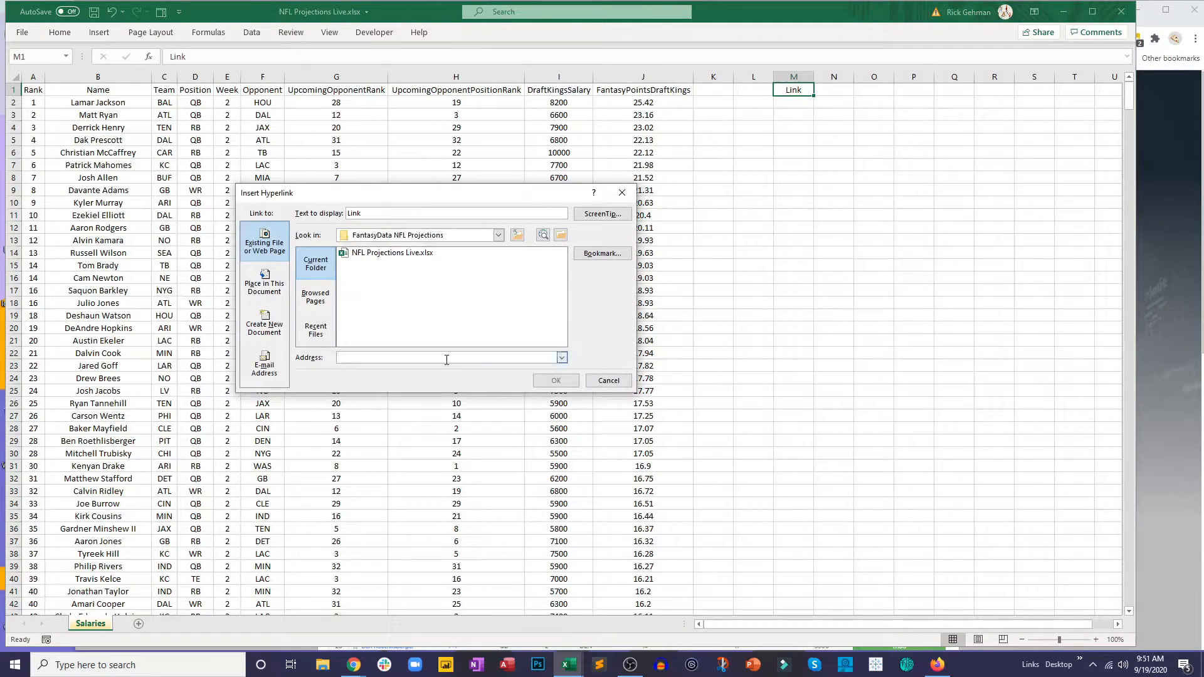
key("ctrl+v")
left_click(557, 382)
left_click(777, 230)
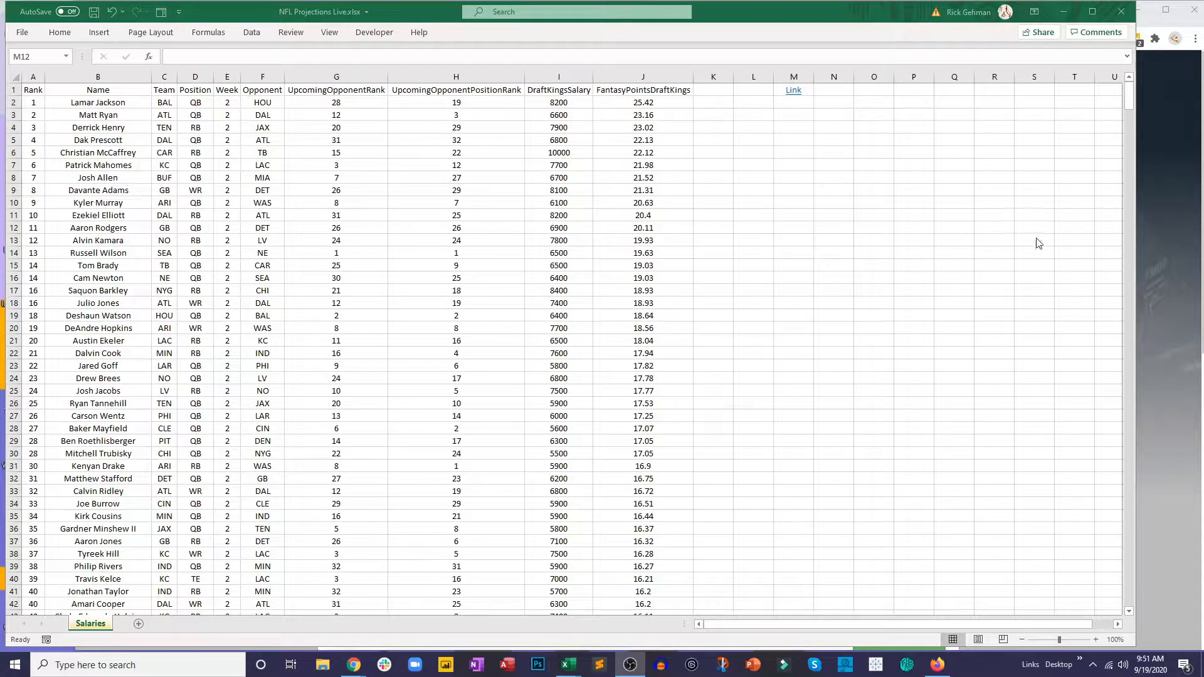
Step: Switch to Chrome and open the NFL Snap Counts Data page
left_click(354, 665)
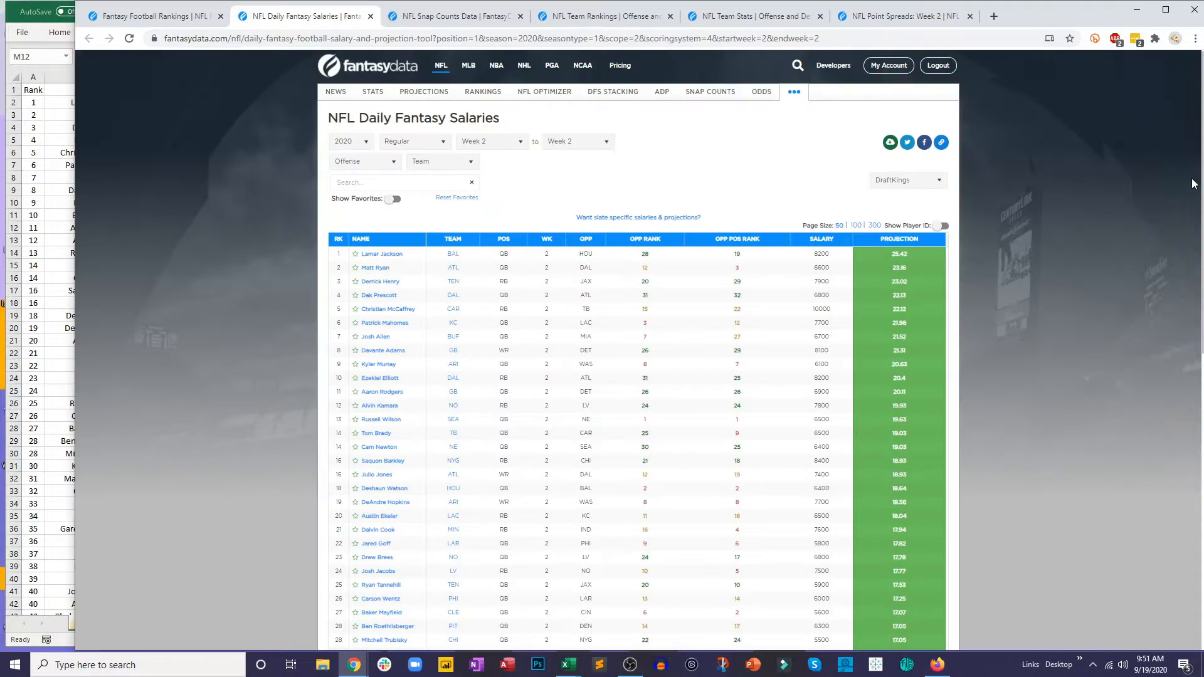
left_click(423, 23)
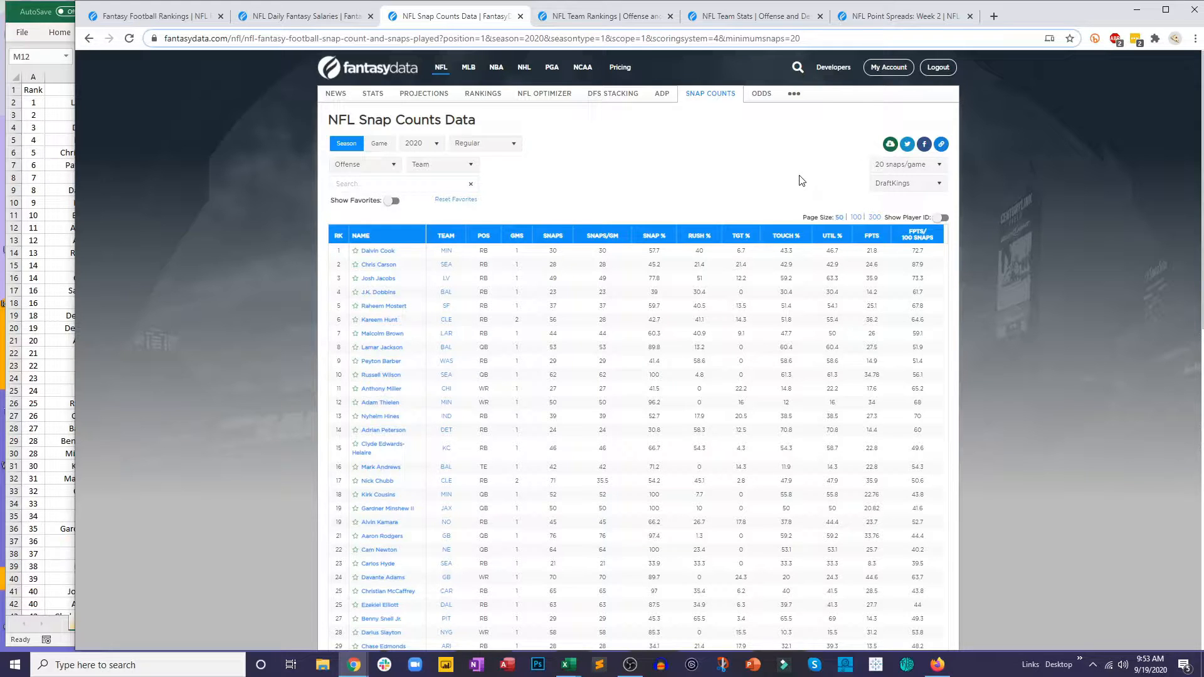
Step: Try the 5 snaps/game minimum, restore it to 20 snaps/game, and reselect Offense as the position
left_click(909, 165)
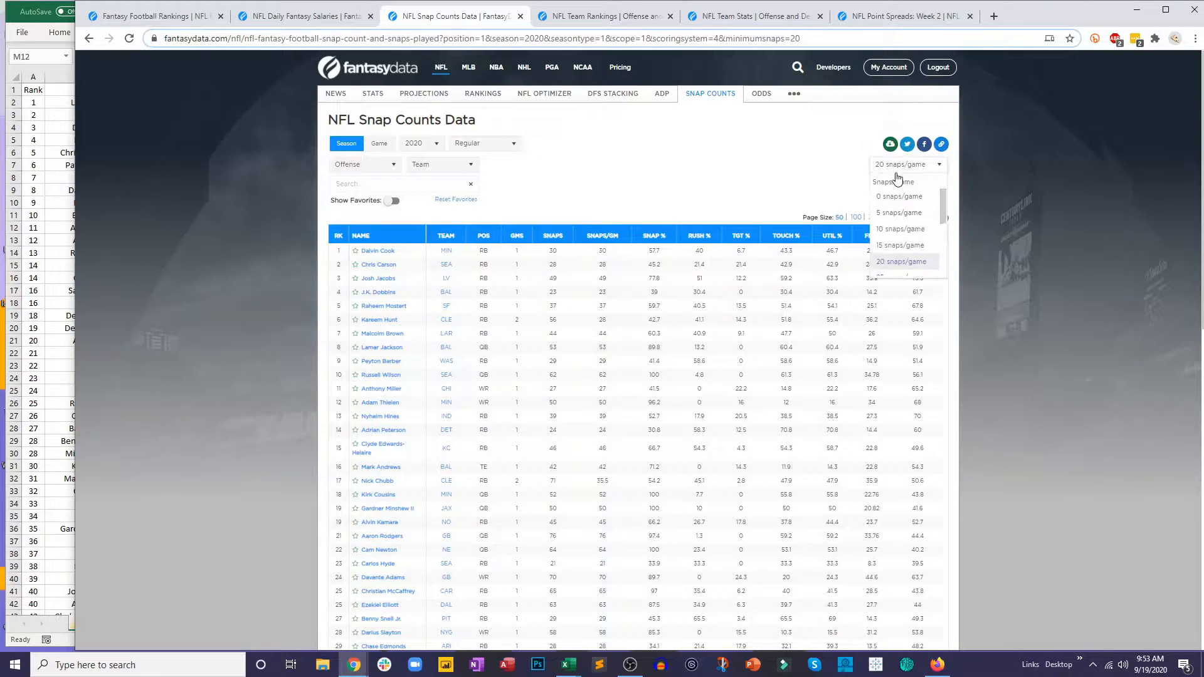
left_click(902, 213)
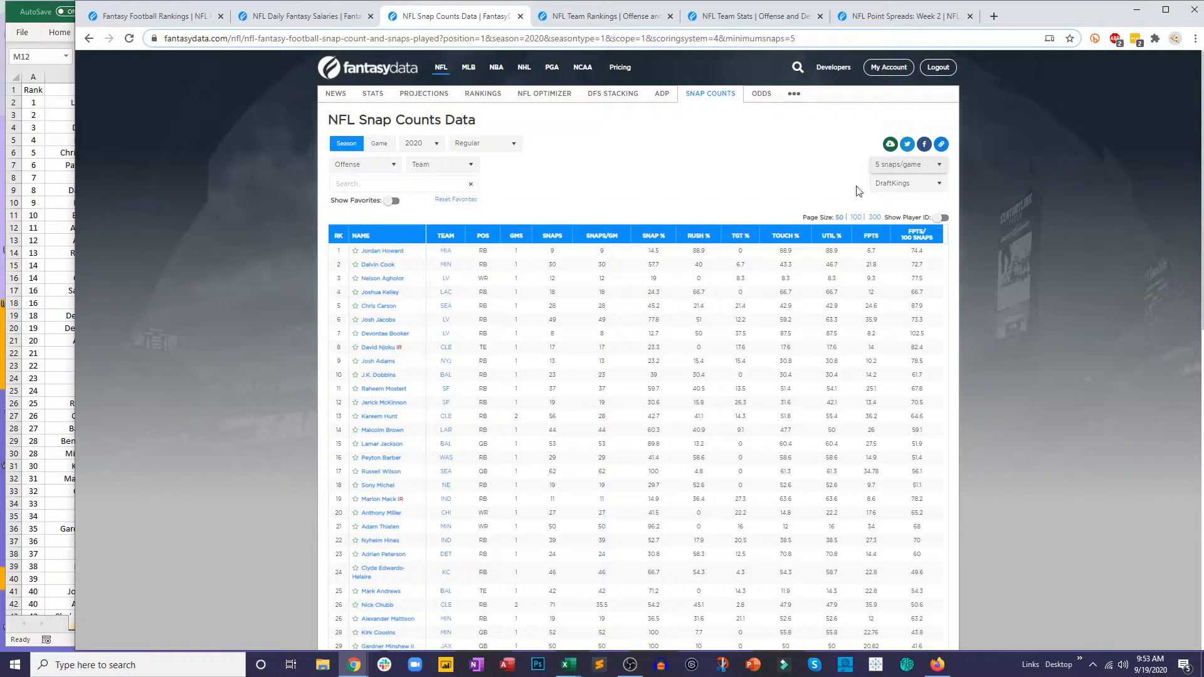
left_click(884, 170)
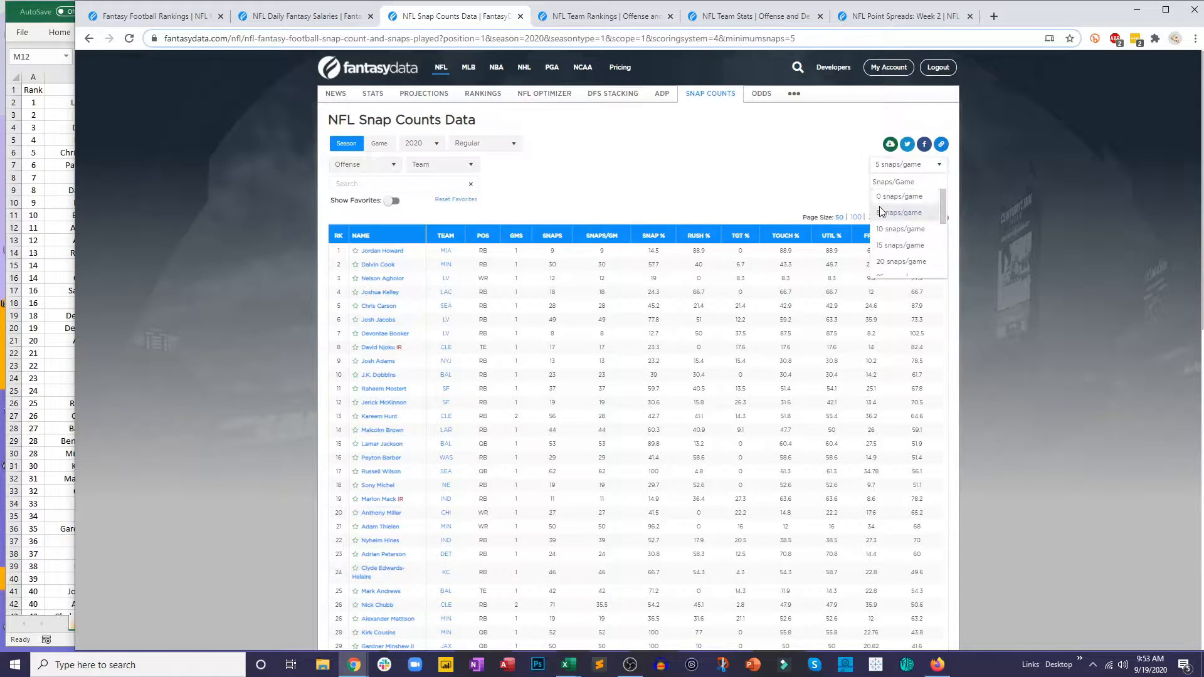
left_click(886, 261)
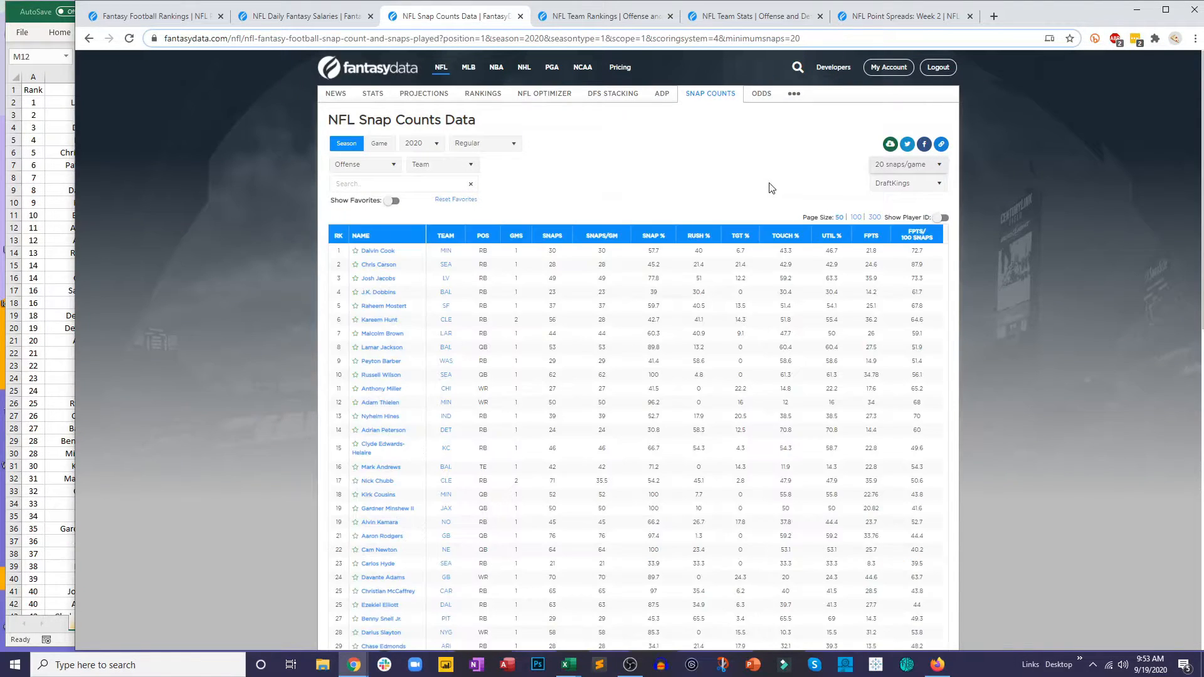
left_click(368, 166)
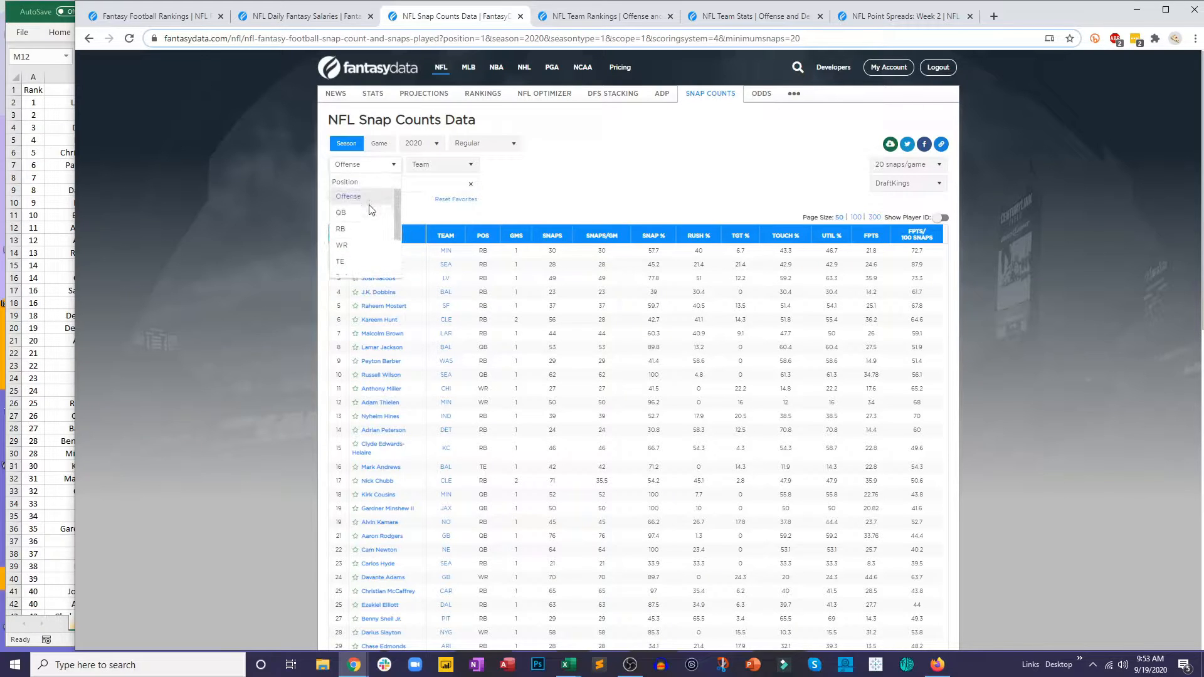
left_click(349, 196)
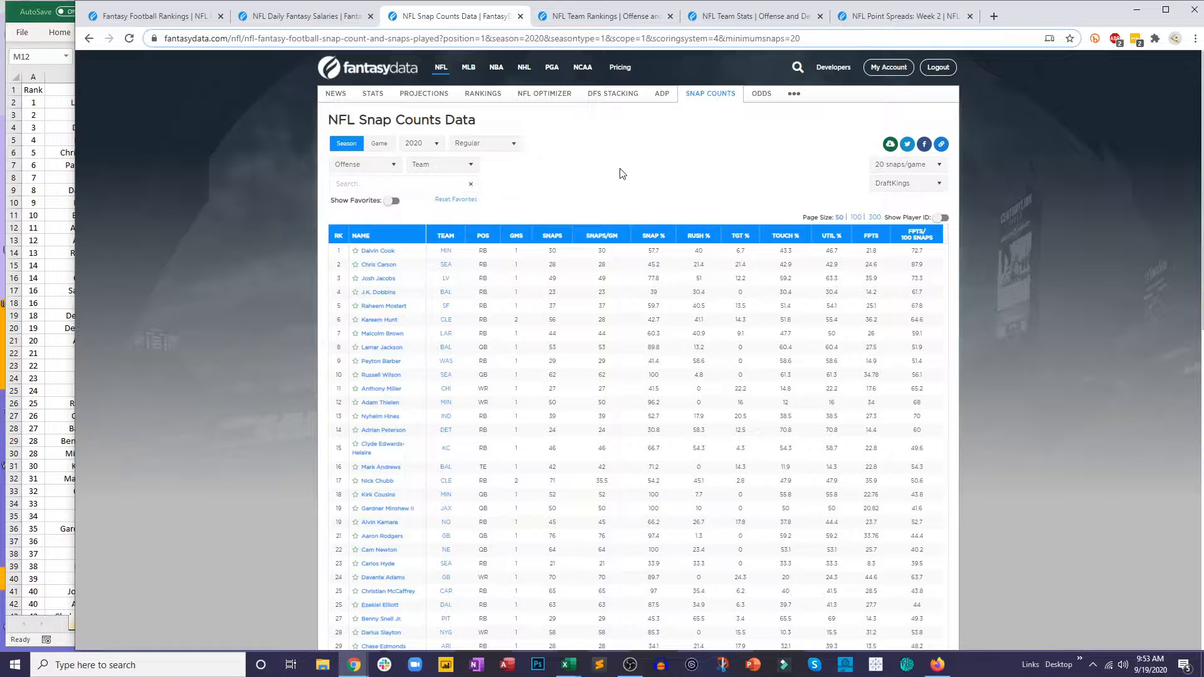
Step: Download the 2020 offense snap counts as a CSV, open the file, and copy columns A through N
left_click(891, 146)
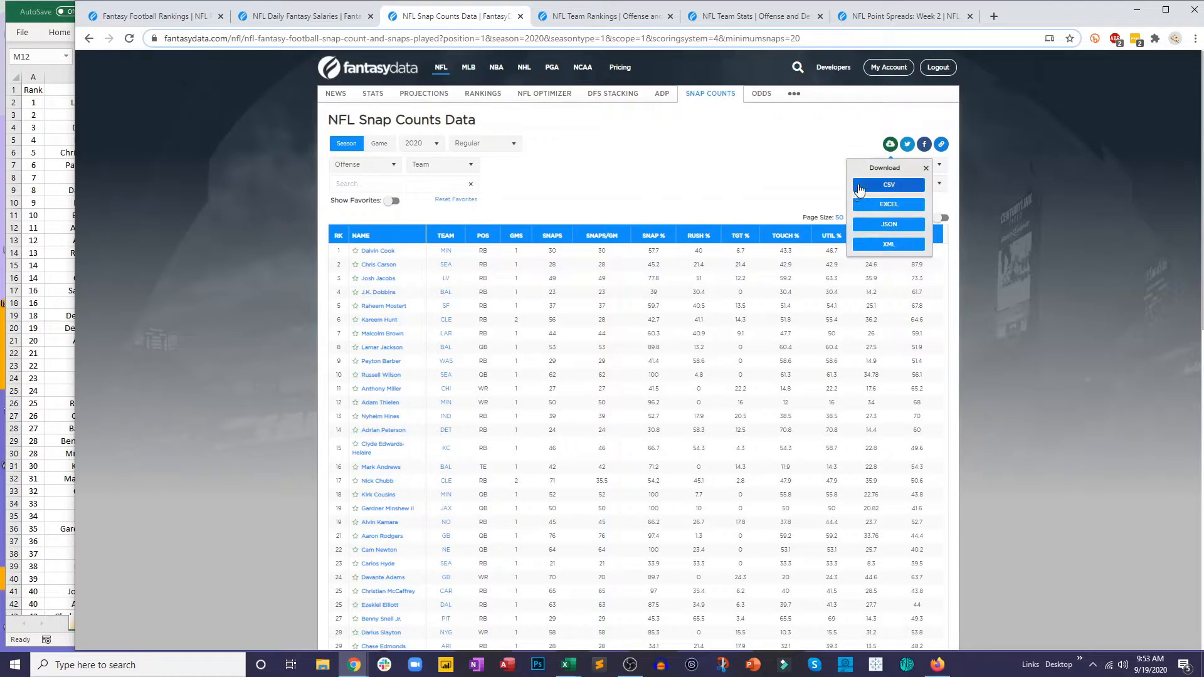
left_click(859, 187)
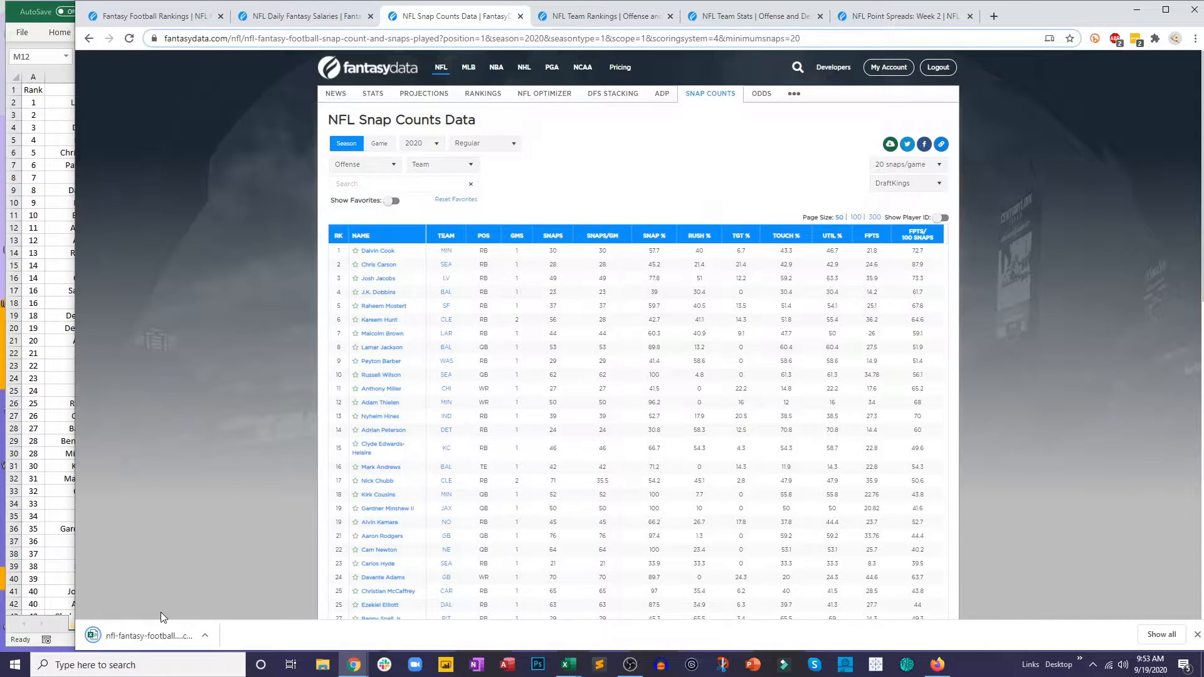
left_click(144, 637)
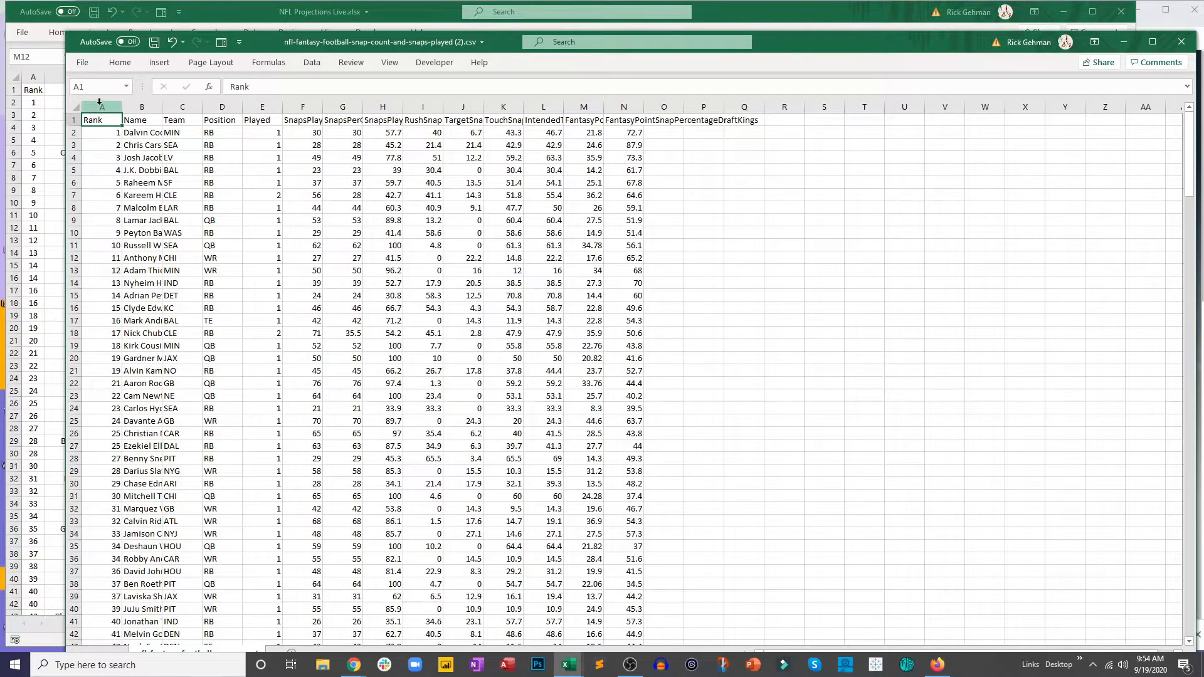
left_click_drag(99, 101, 617, 131)
key("ctrl+c")
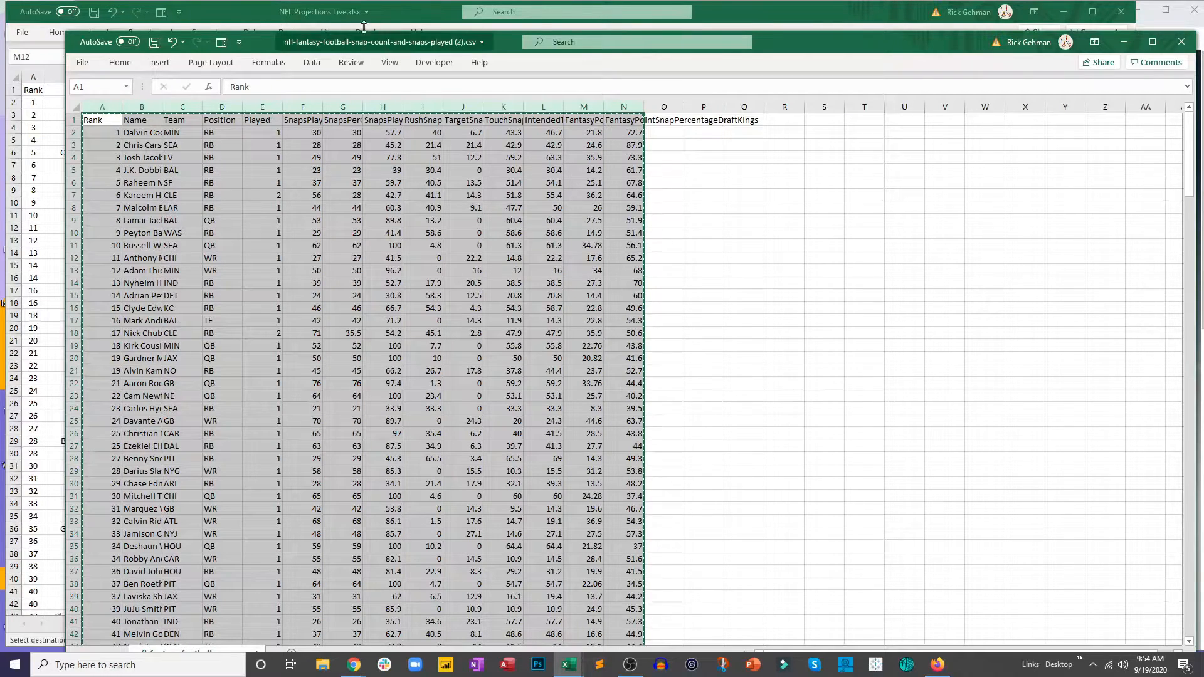
Step: Add a sheet named Snap Counts to the NFL Projections Live workbook and paste the copied data at A1
left_click(232, 7)
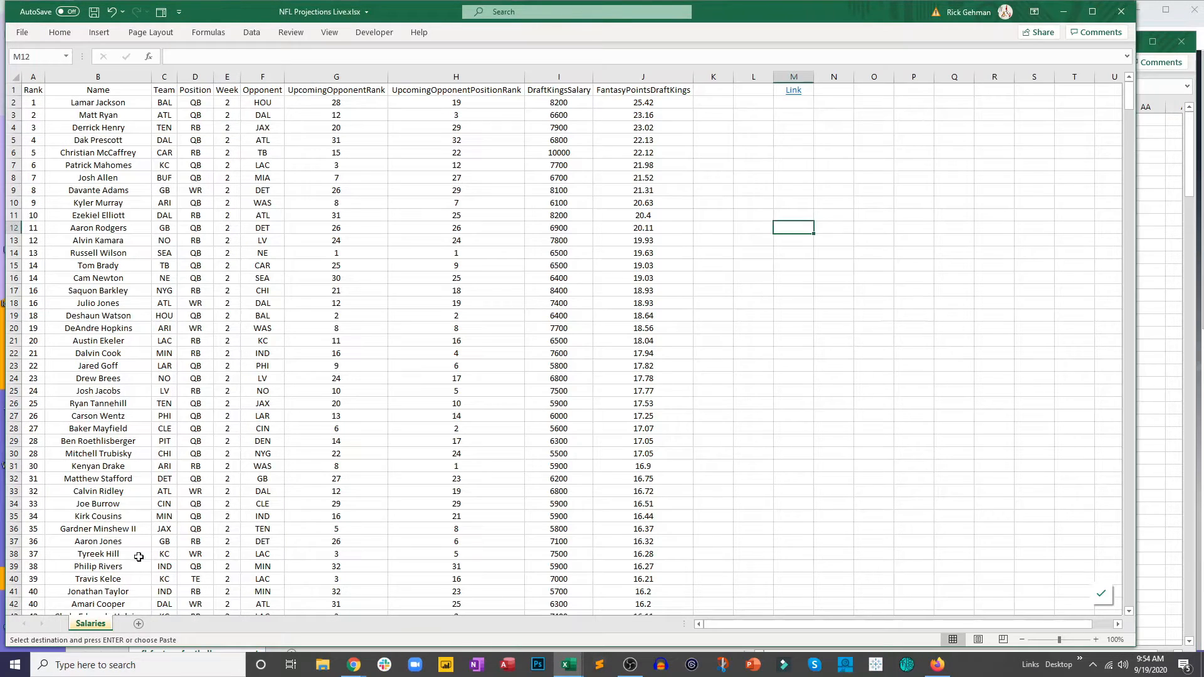
left_click(138, 624)
type("Snap Counts")
key("Return")
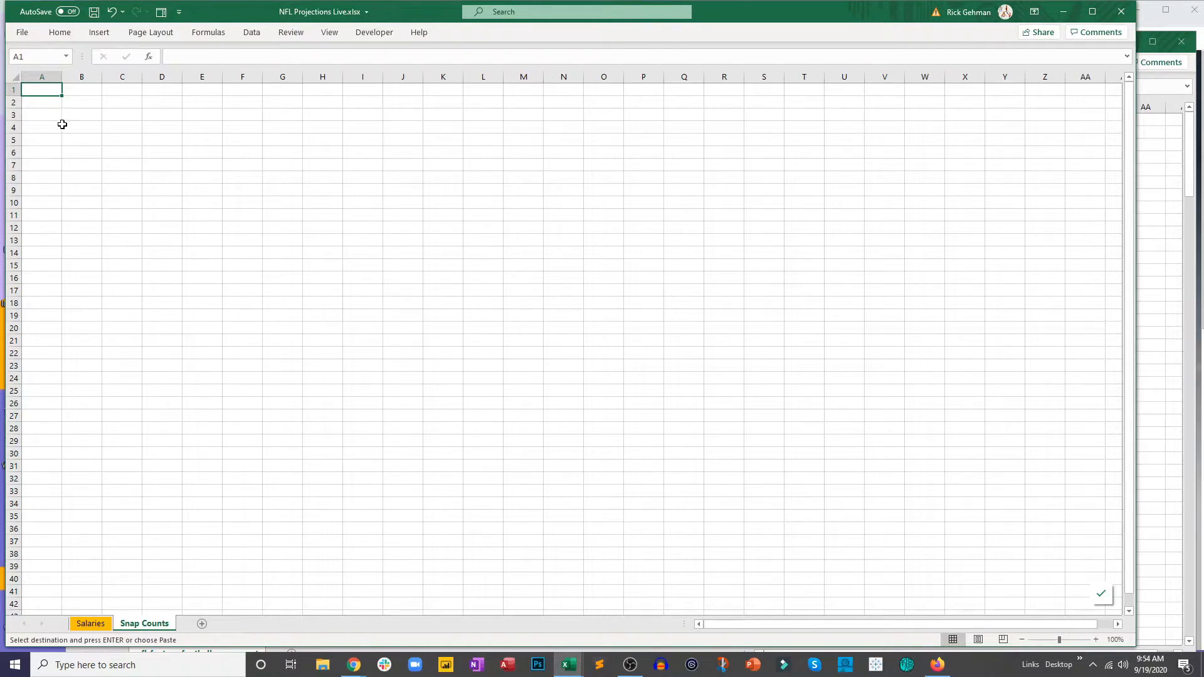
key("ctrl+v")
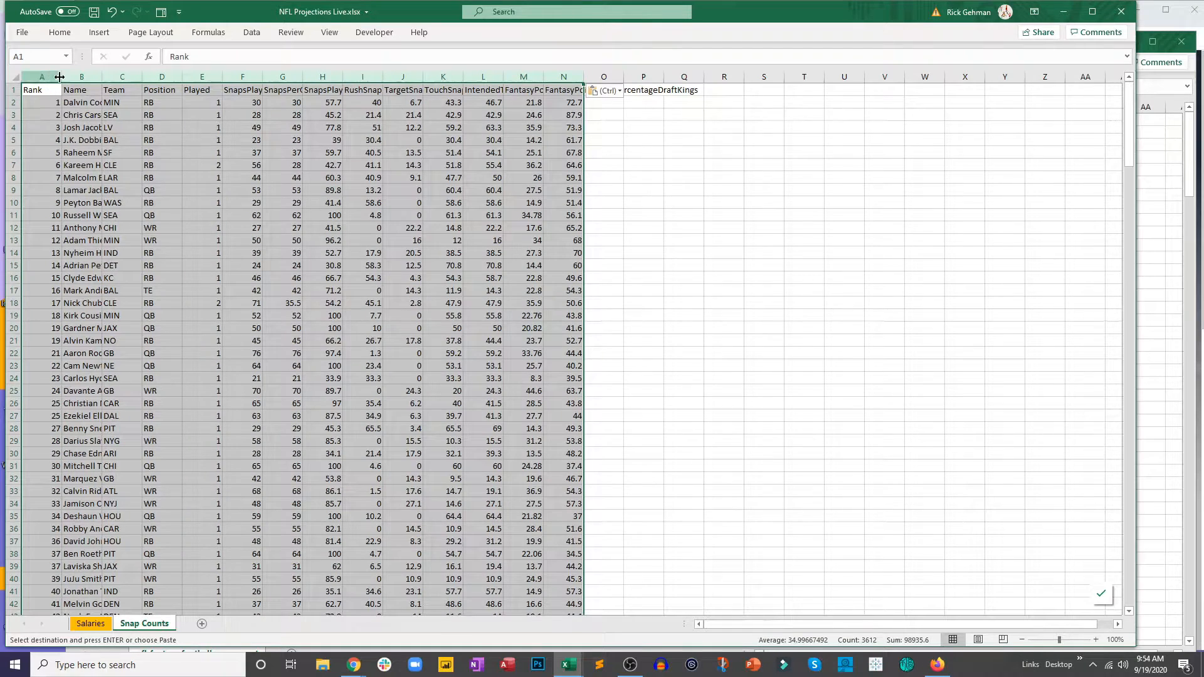
Step: Autofit and center all columns of the pasted snap count data, and save the workbook
double_click(142, 77)
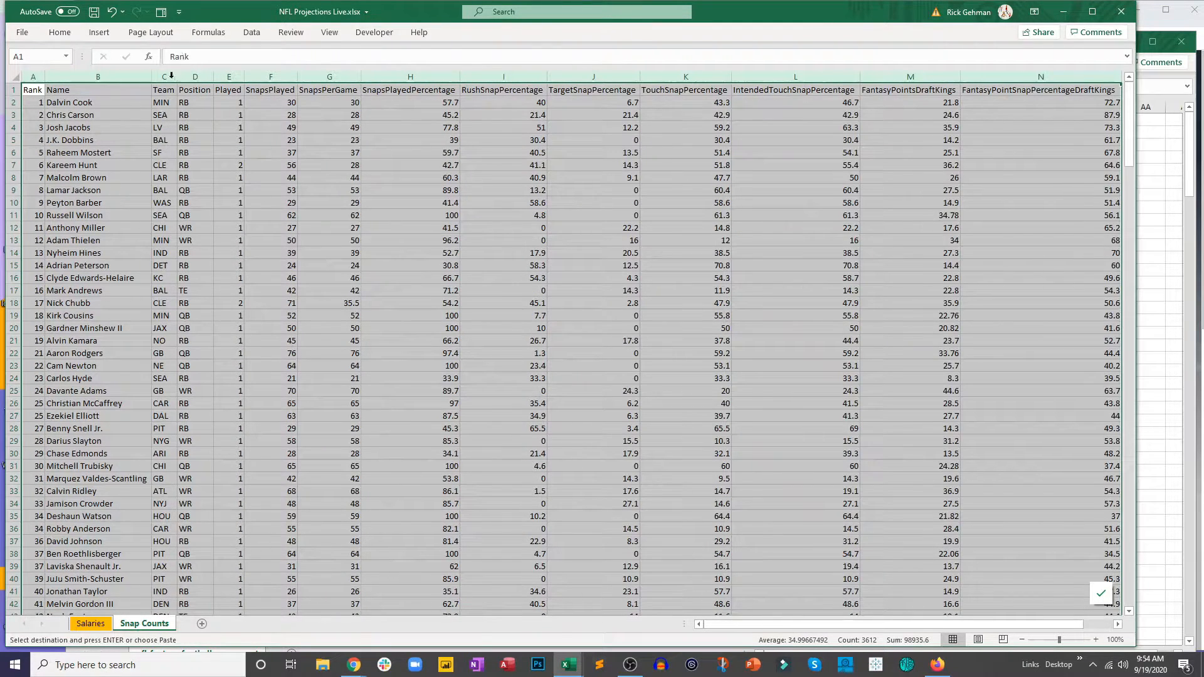
left_click(60, 32)
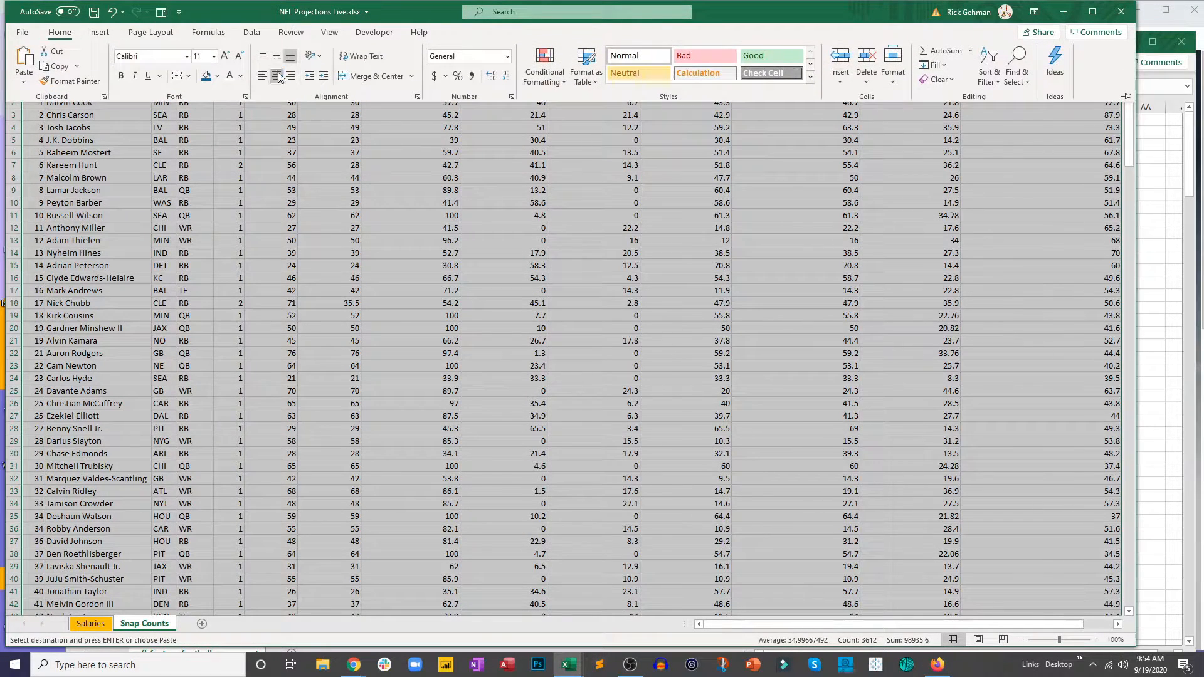
left_click(276, 76)
left_click(316, 251)
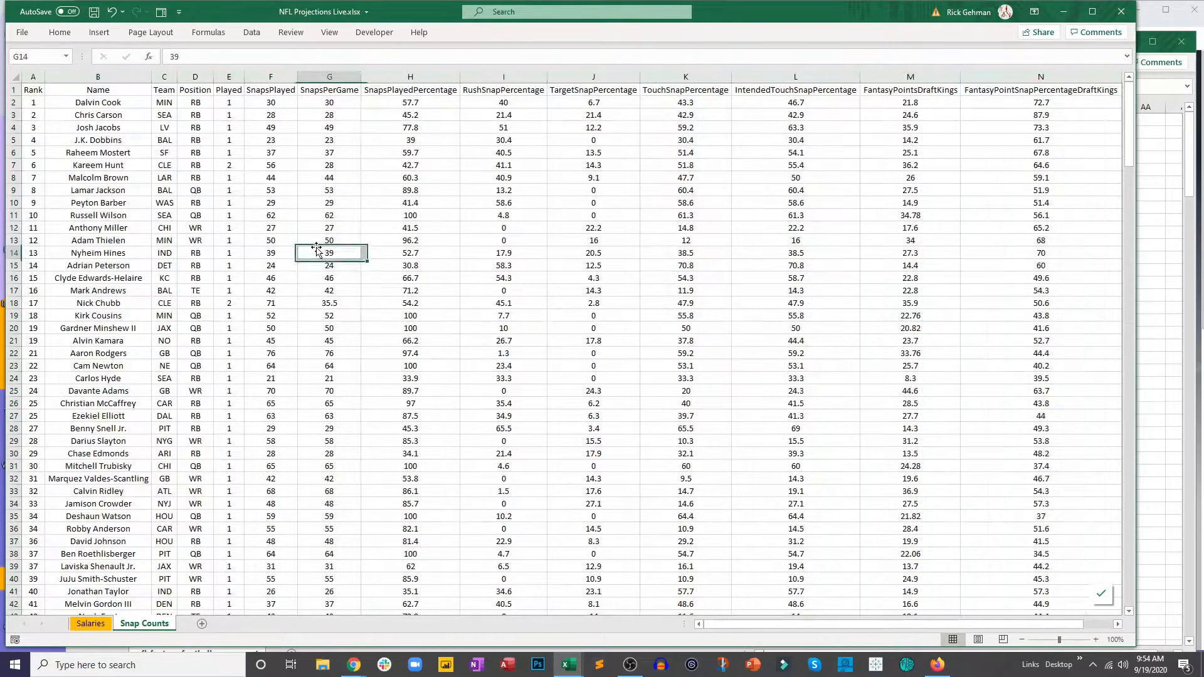
left_click(93, 12)
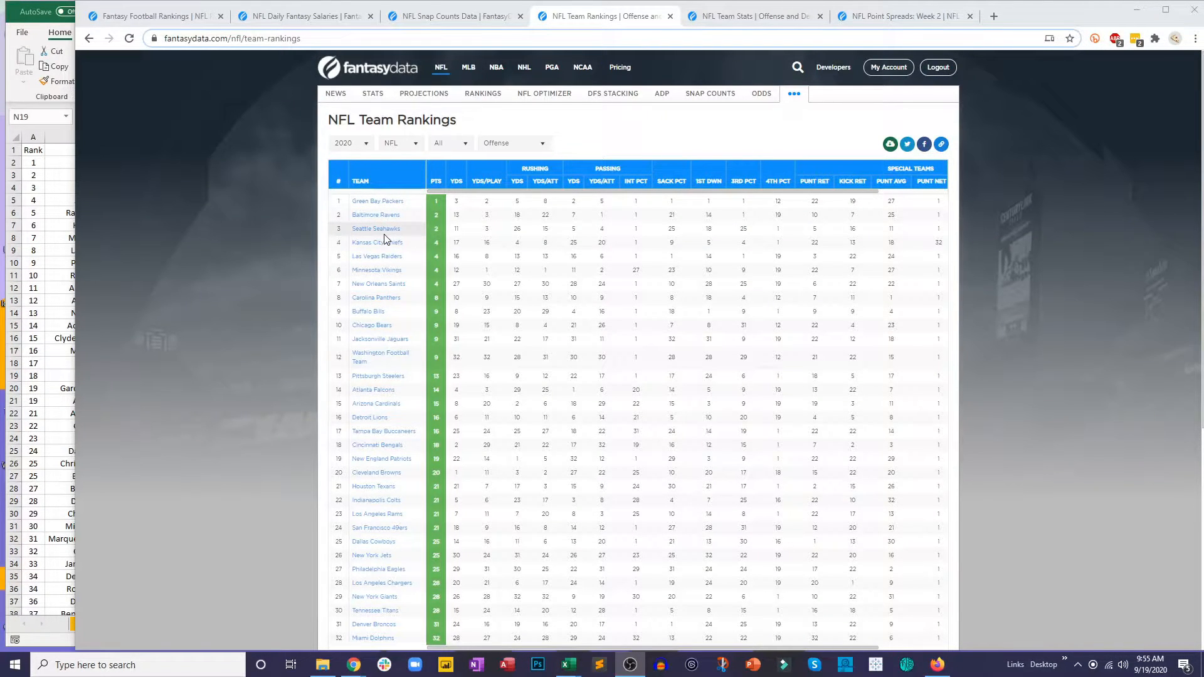
Step: Close the NFL Team Rankings page in Chrome and set the NFL Team Stats page to Defense
left_click(670, 17)
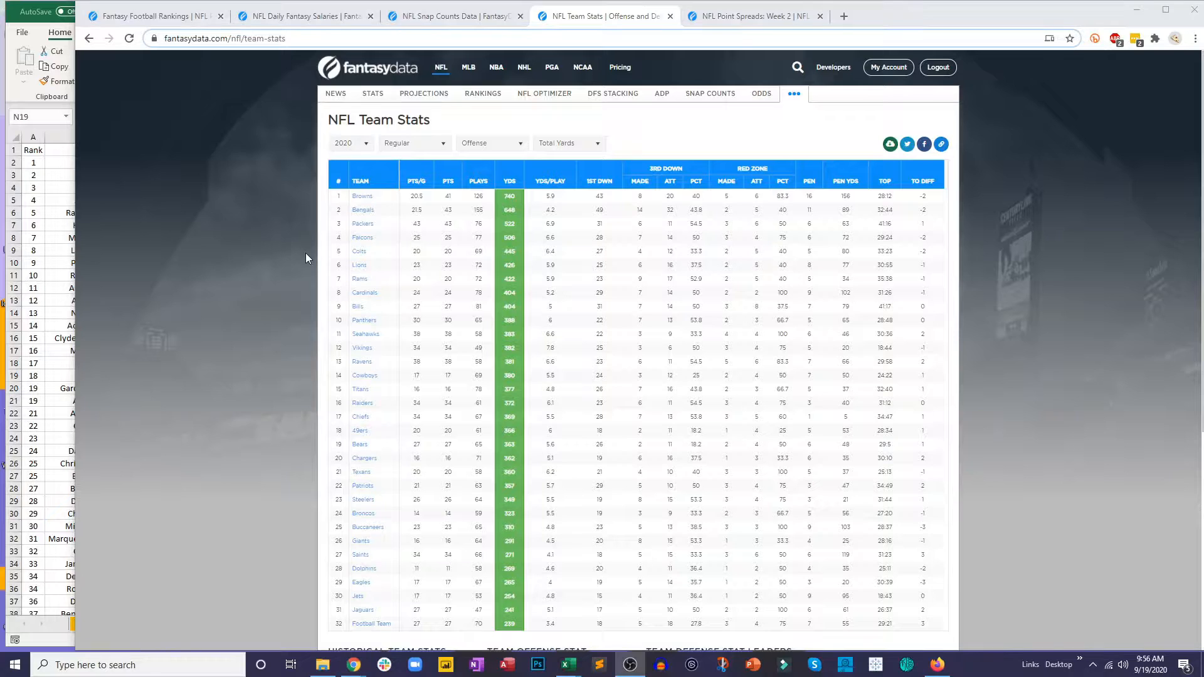
left_click(492, 145)
left_click(496, 171)
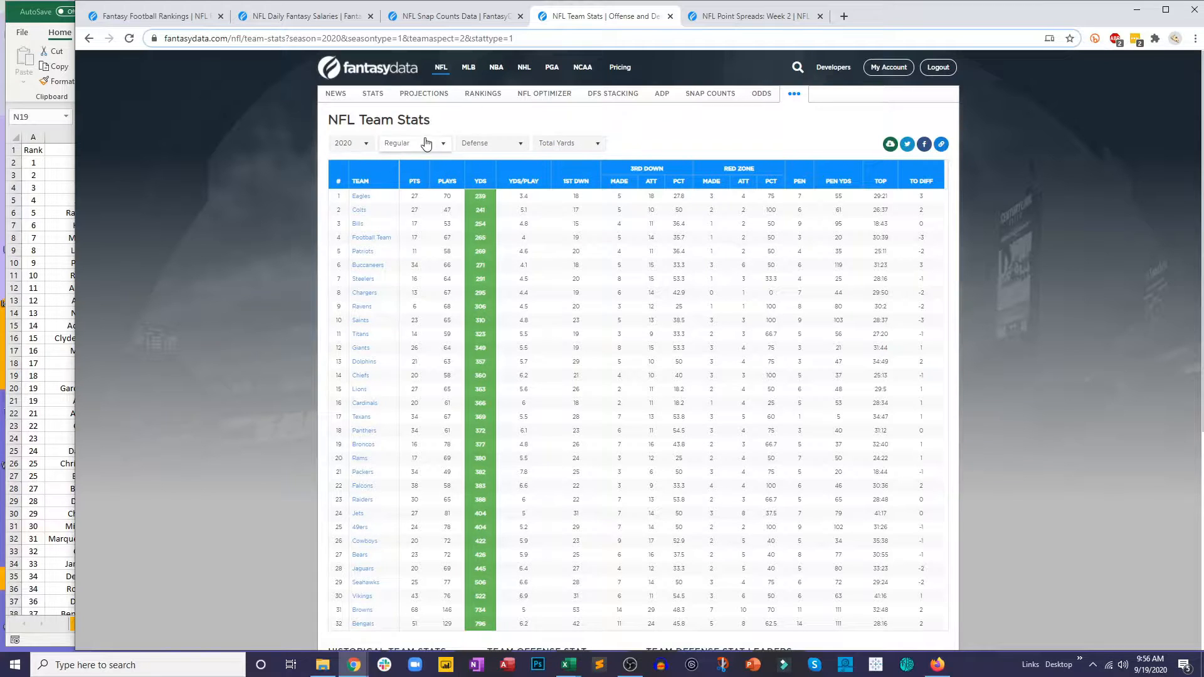
Step: Download the 2020 team defense stats as a CSV, open the file, and copy its whole table with headers
left_click(892, 146)
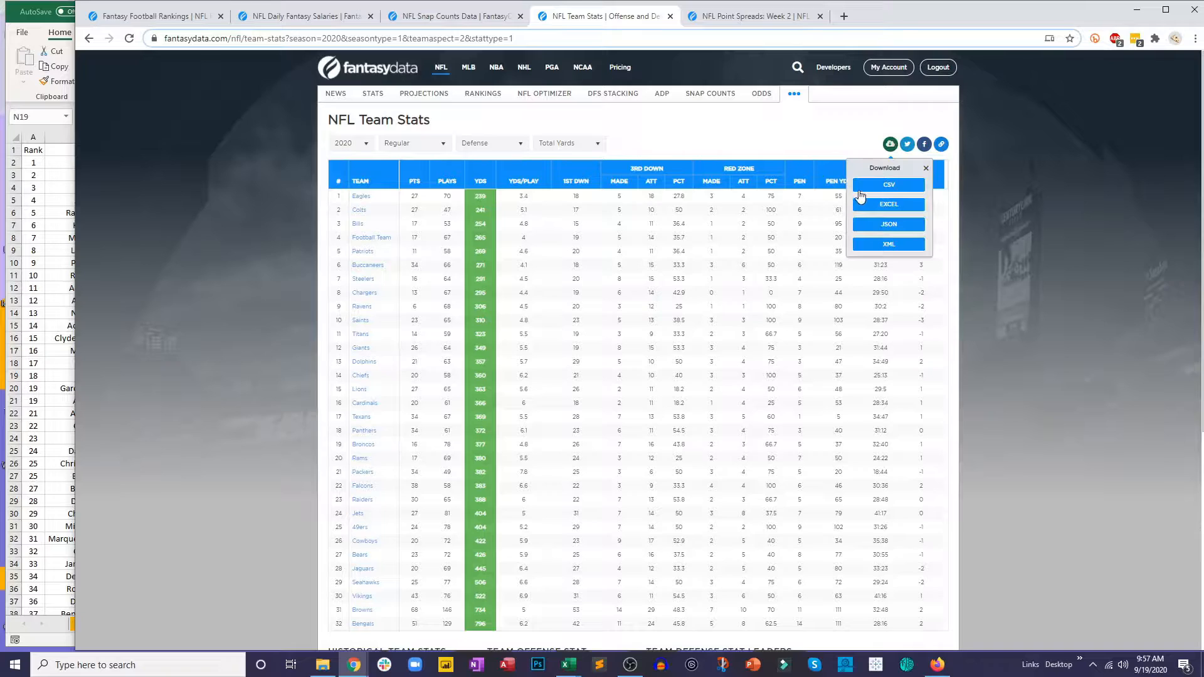
left_click(885, 196)
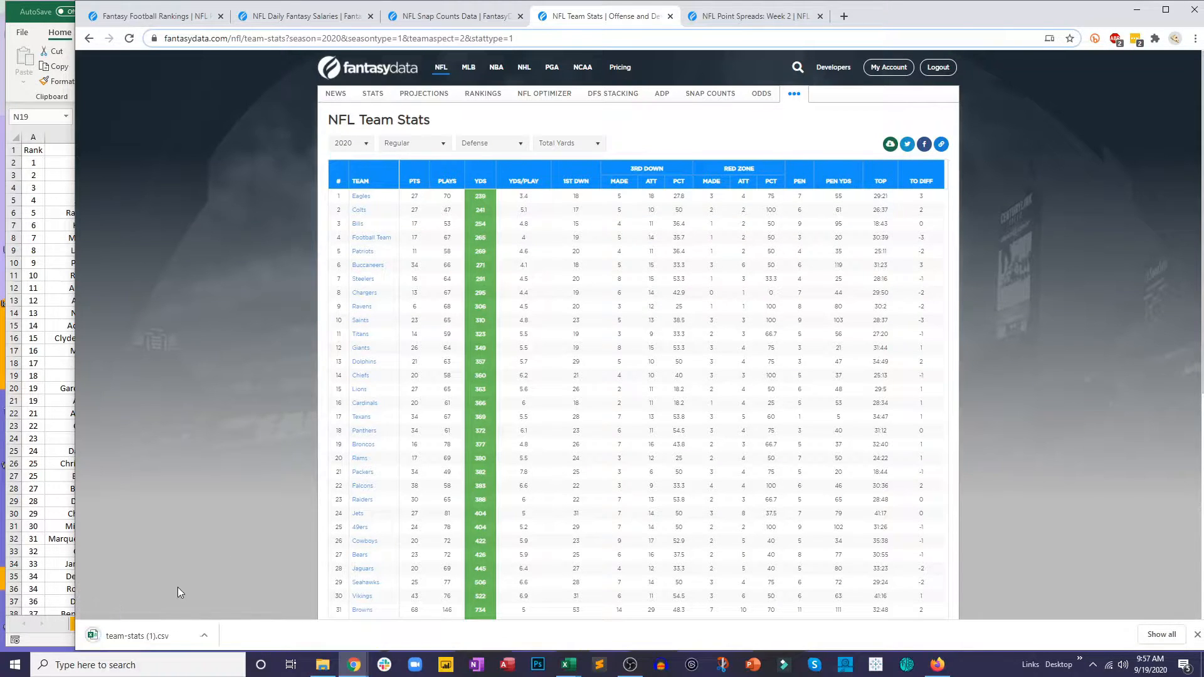
left_click(156, 628)
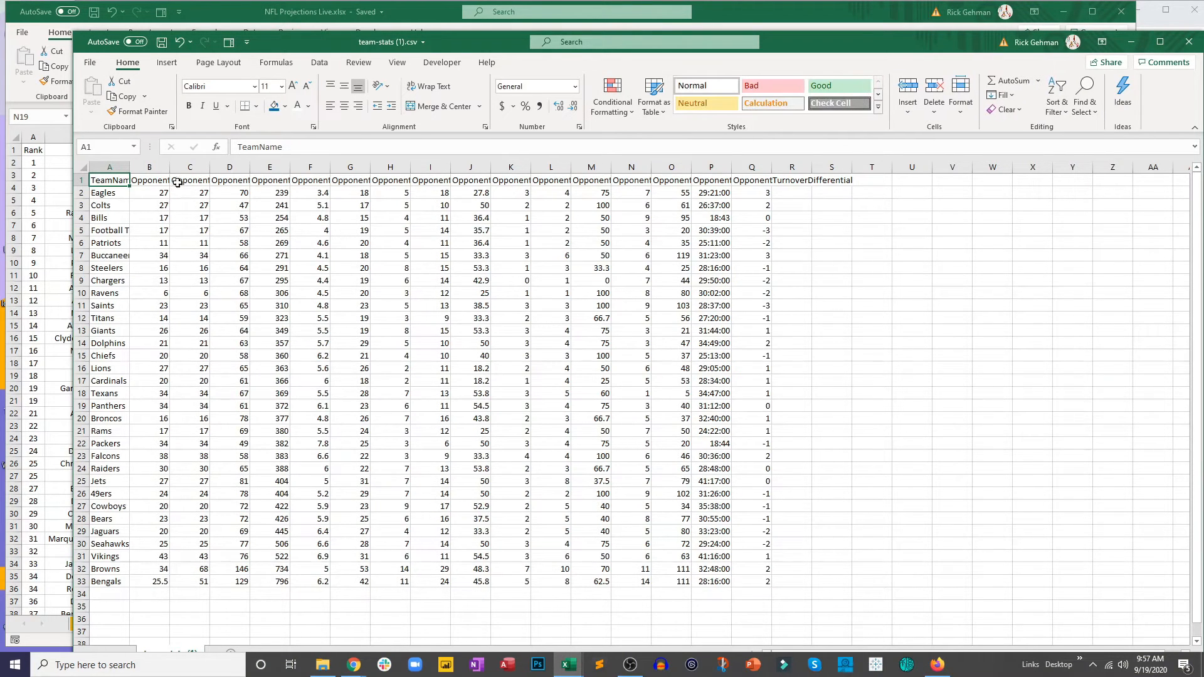
mouse_move(108, 185)
left_mouse_down()
mouse_move(613, 395)
mouse_move(732, 514)
mouse_move(745, 575)
left_mouse_up()
key("ctrl+c")
Step: Add a sheet named Team Stats D after Snap Counts in the NFL Projections Live workbook
left_click(39, 580)
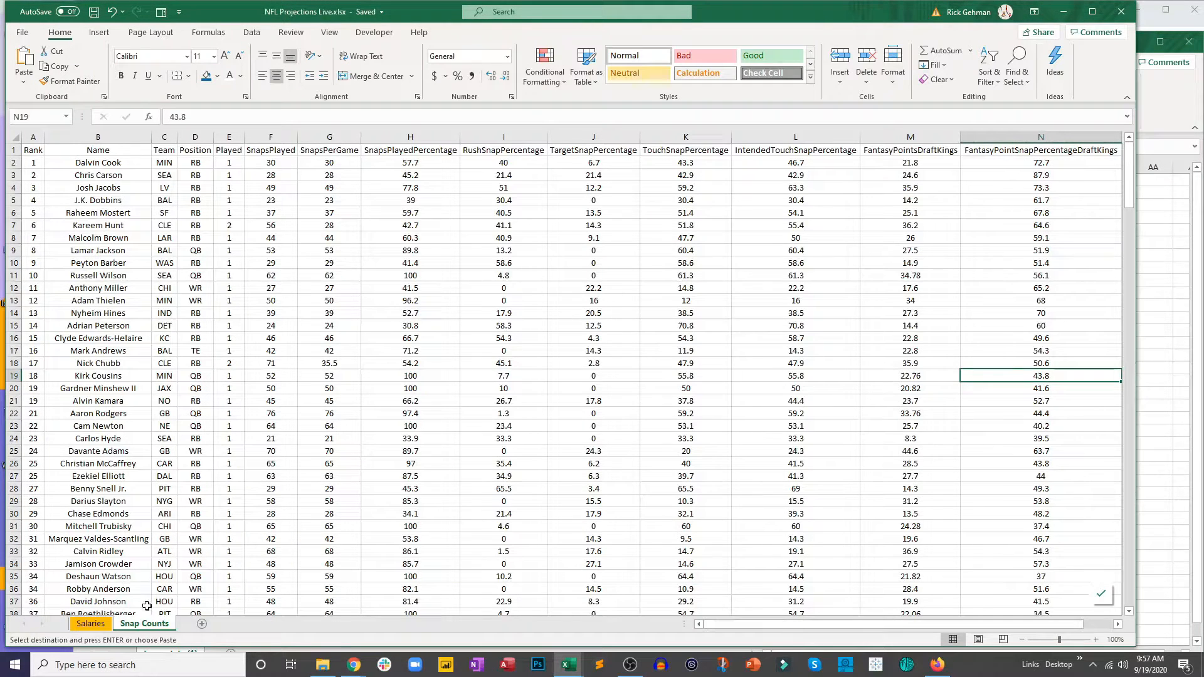
left_click(201, 624)
double_click(191, 623)
type("Tea")
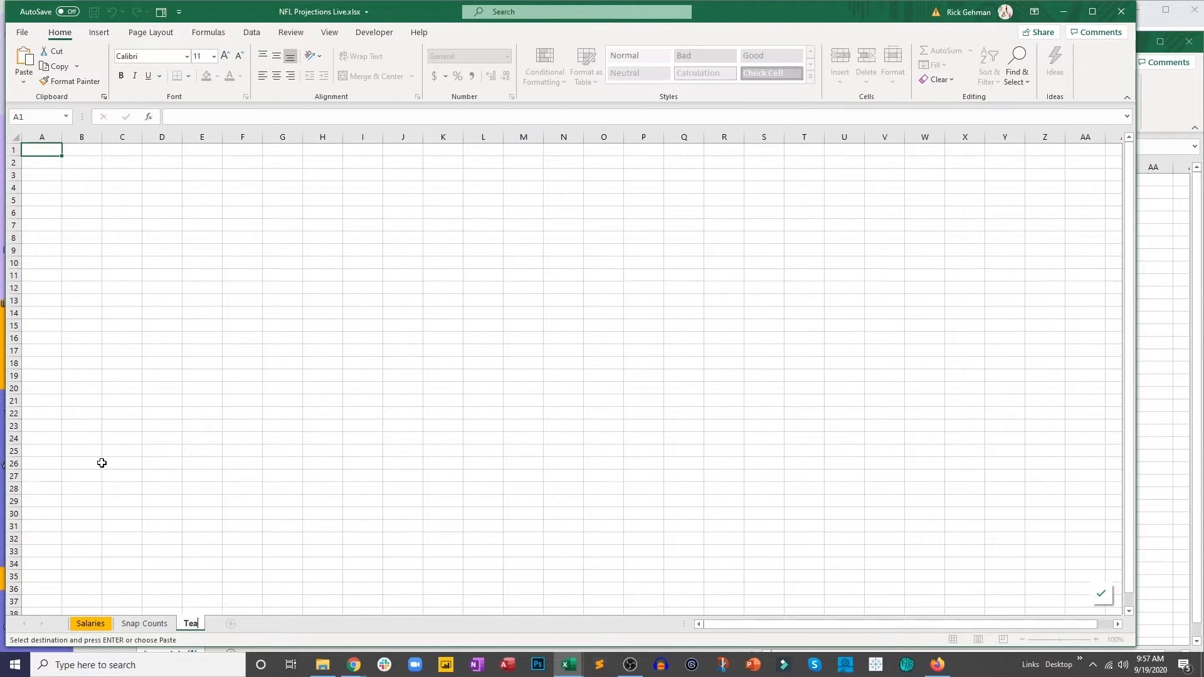
type("m Stats D")
key("Return")
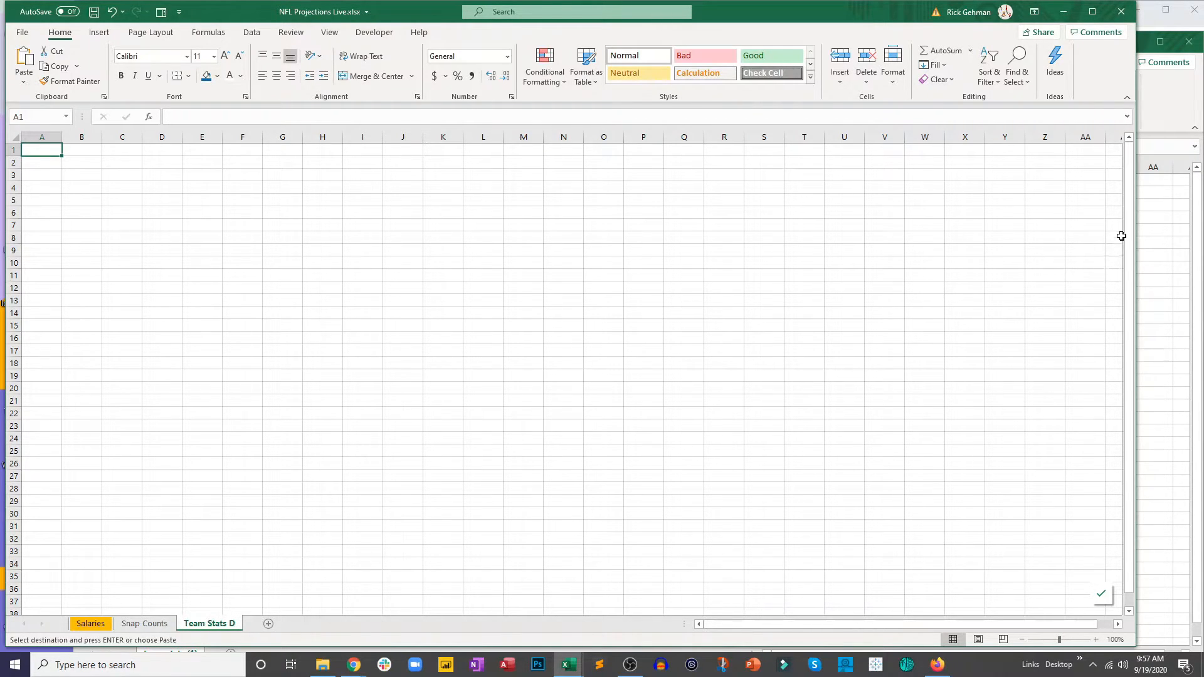
Step: Close the downloaded team stats CSV without keeping its copied data on the clipboard
left_click(1168, 86)
left_click(1189, 42)
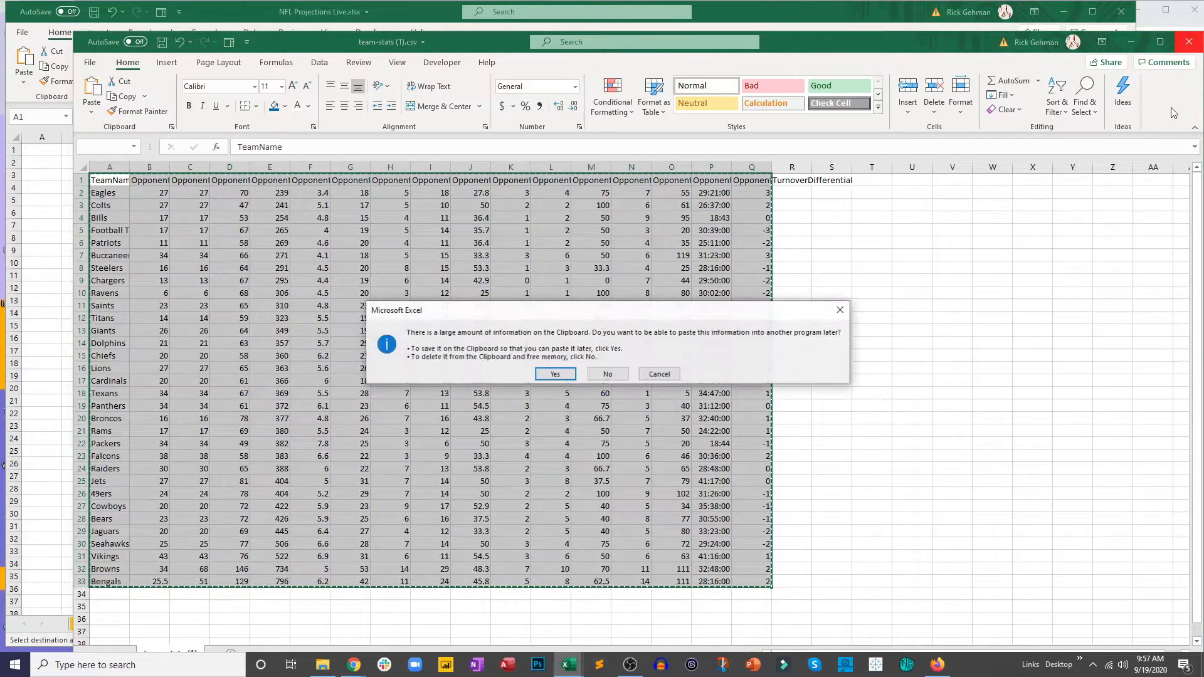
left_click(609, 374)
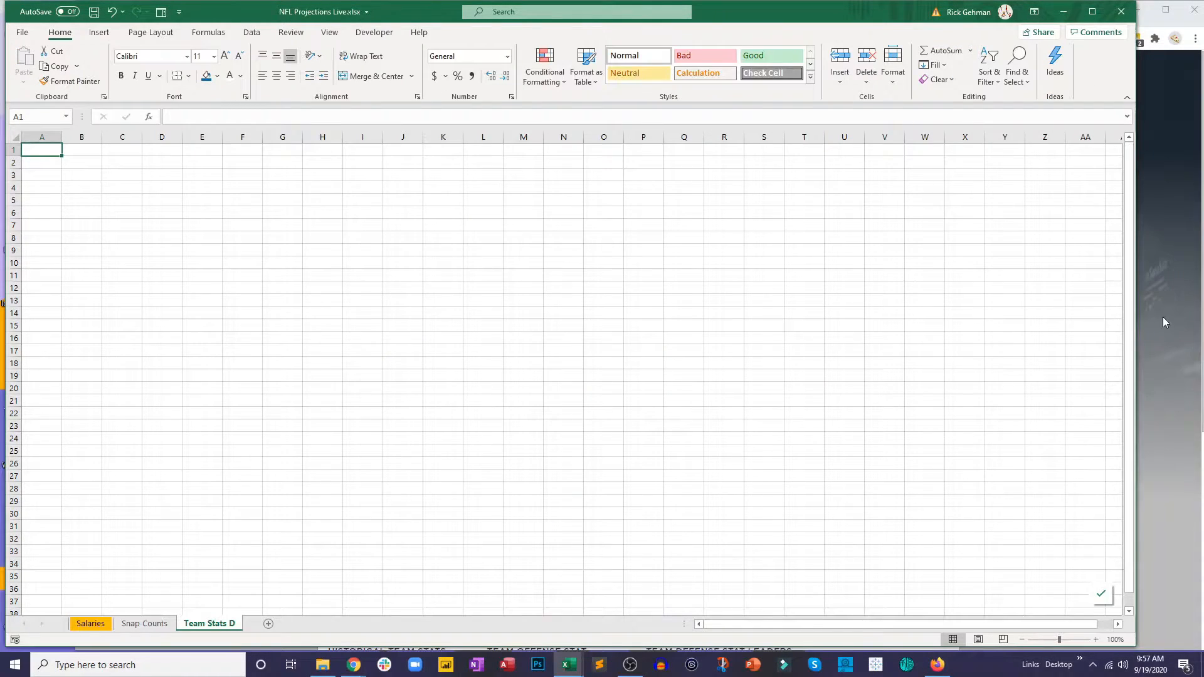
left_click(1163, 321)
left_click(511, 32)
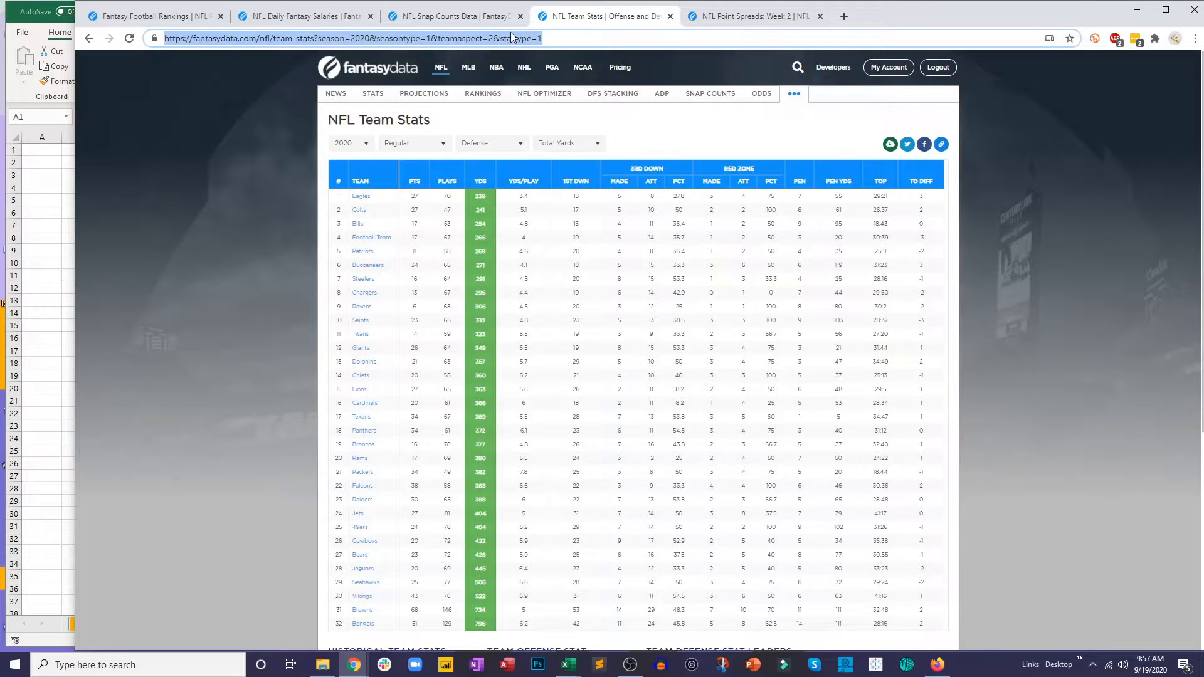
left_click(28, 405)
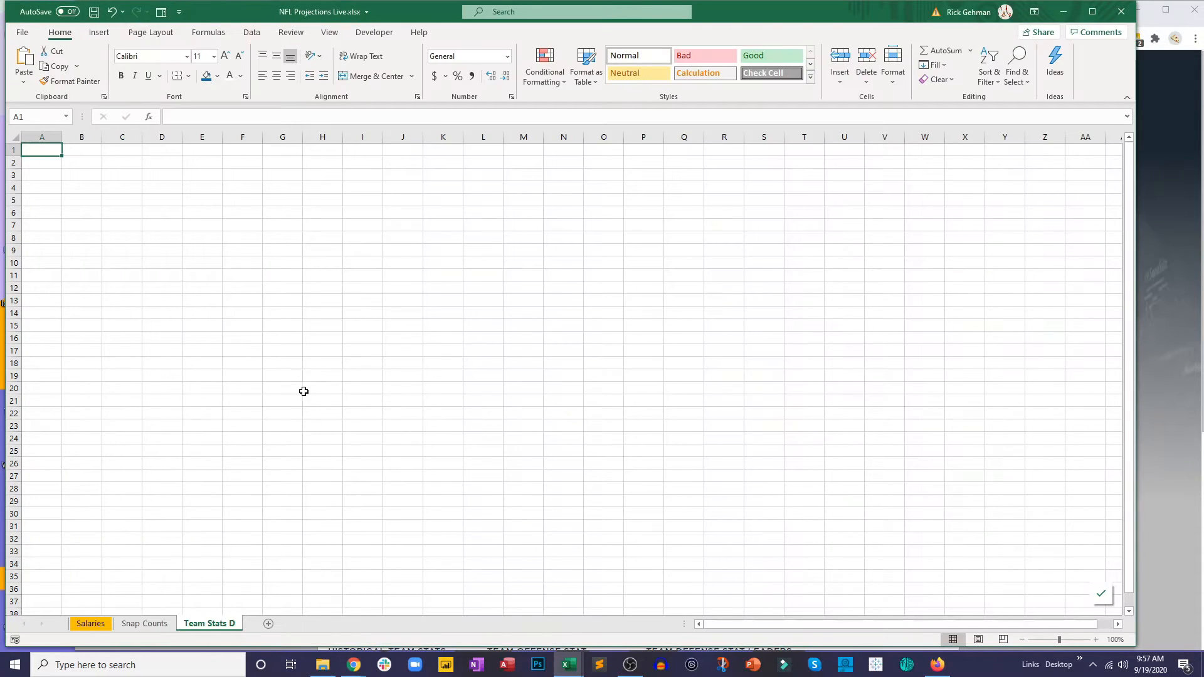
scroll(294, 367, "down", 3)
scroll(294, 366, "up", 3)
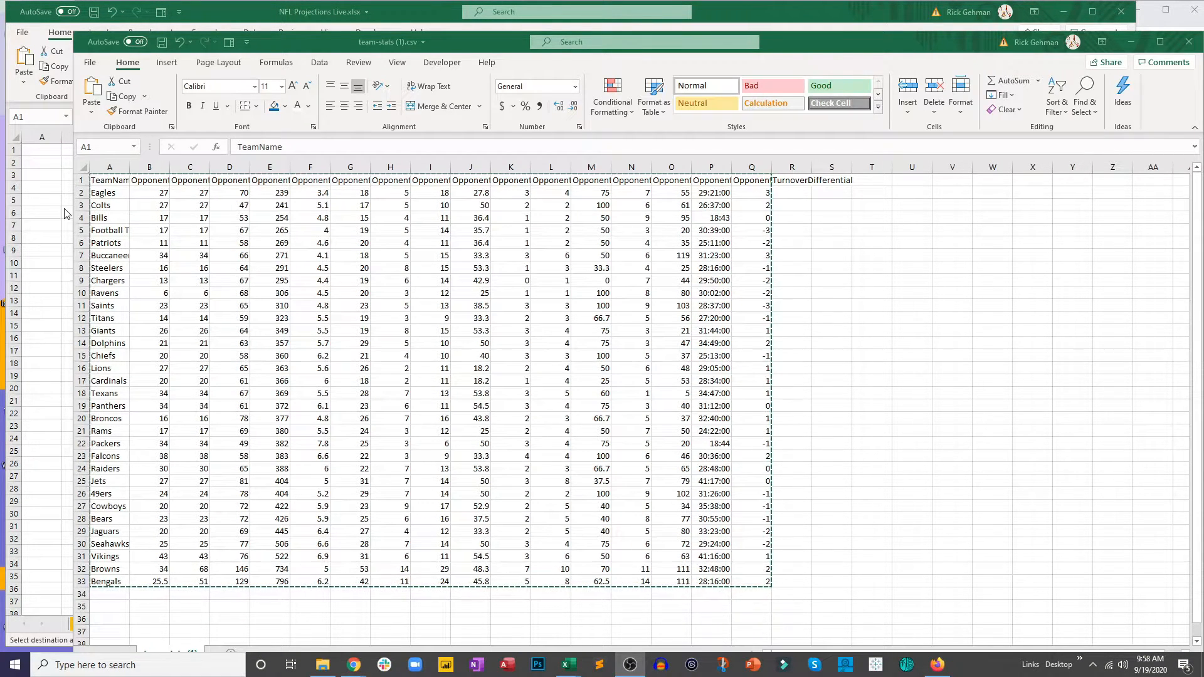
Step: Paste the copied team defense stats table into the Team Stats D sheet starting at cell A1
left_click(67, 190)
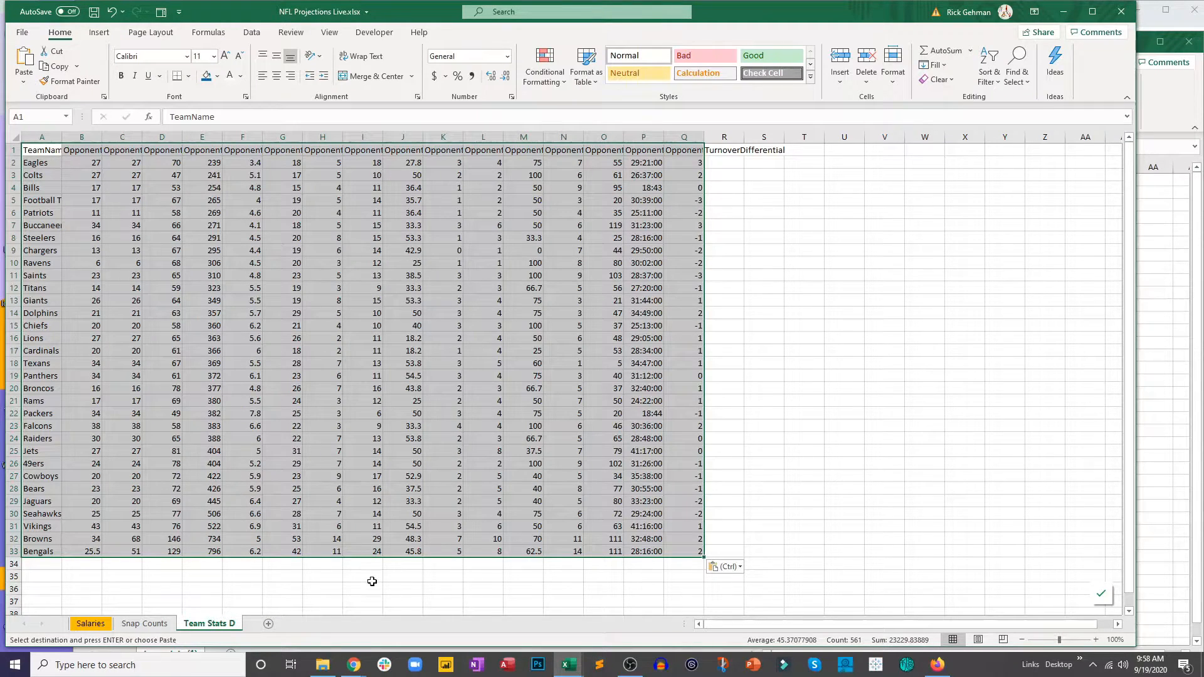
left_click(372, 581)
left_click(831, 150)
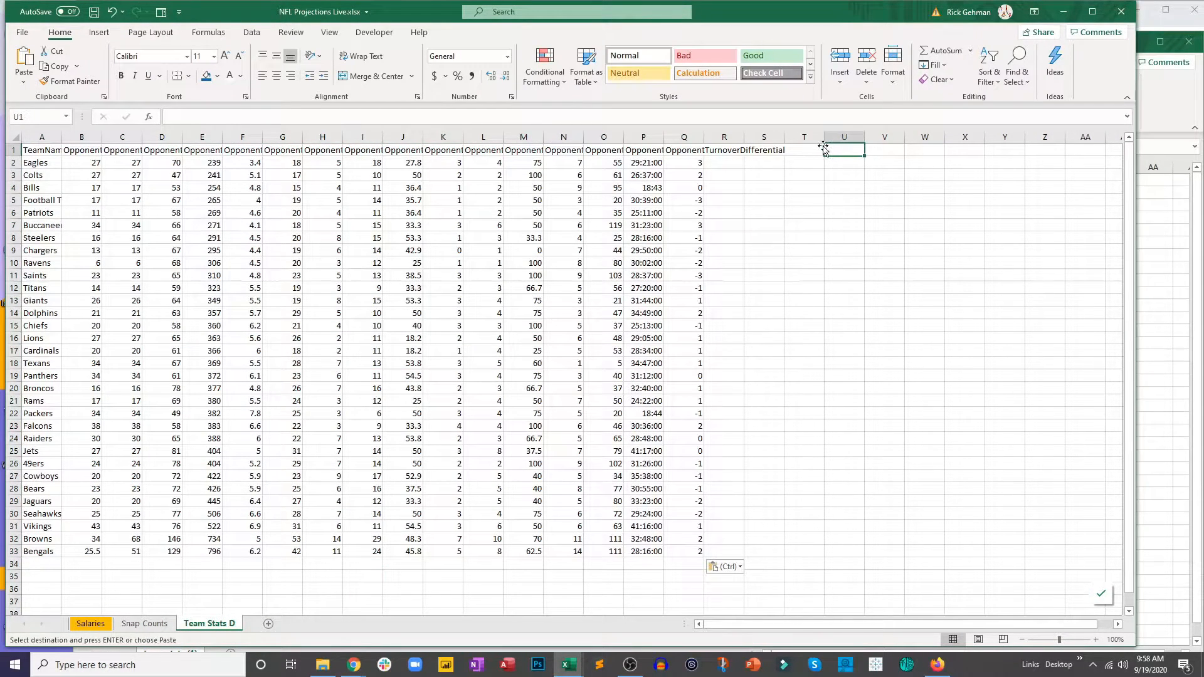
Step: Auto-fit all column widths on the Team Stats D sheet and center the contents of every cell
left_click(14, 136)
double_click(61, 137)
left_click(276, 75)
left_click(386, 502)
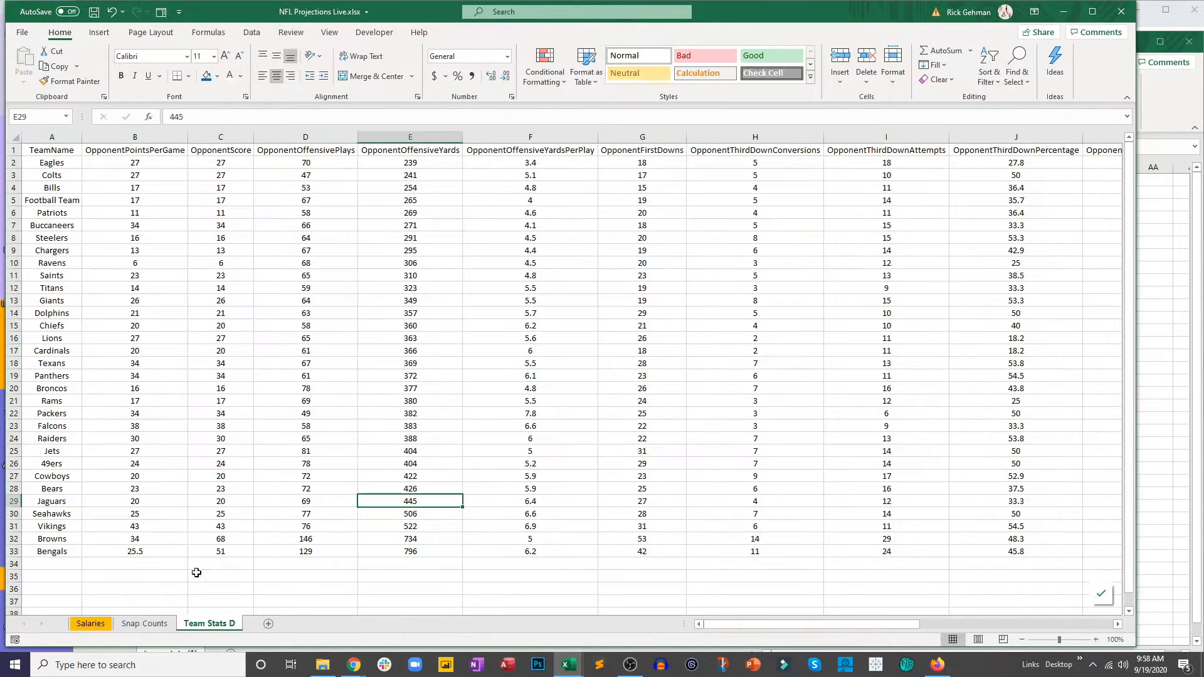
Step: Enter the text Link in cell A37 below the team stats table
scroll(44, 590, "down", 1)
left_click(53, 575)
key("Up")
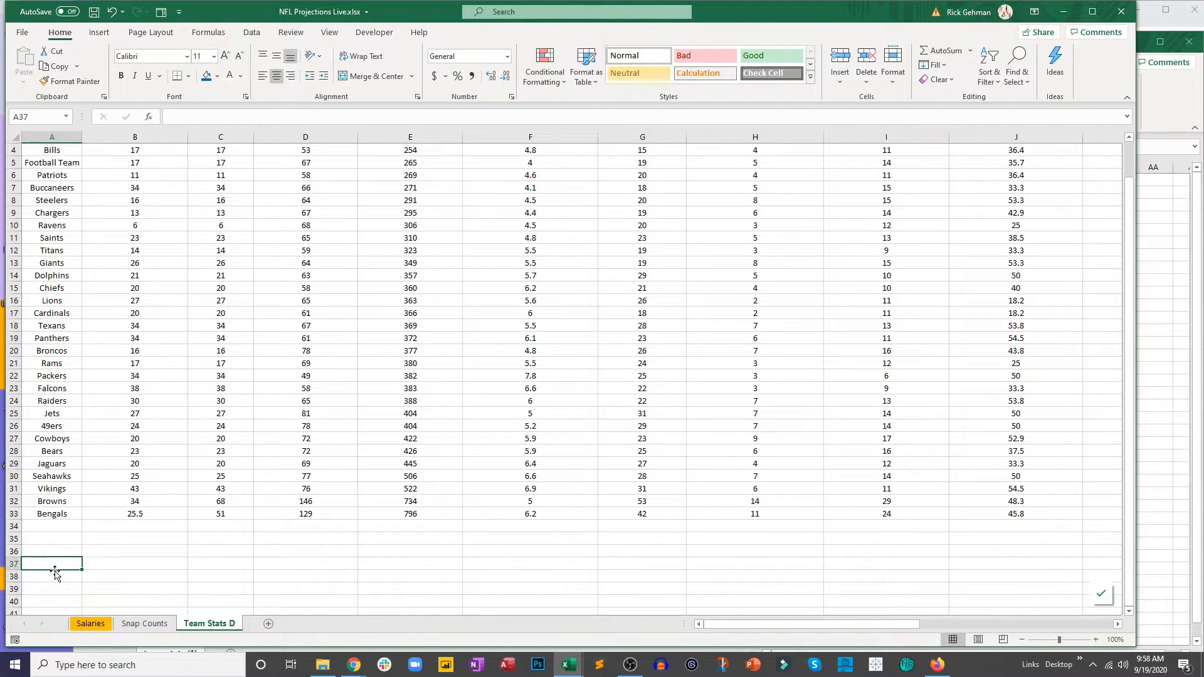
type("Link")
key("Return")
scroll(78, 470, "up", 1)
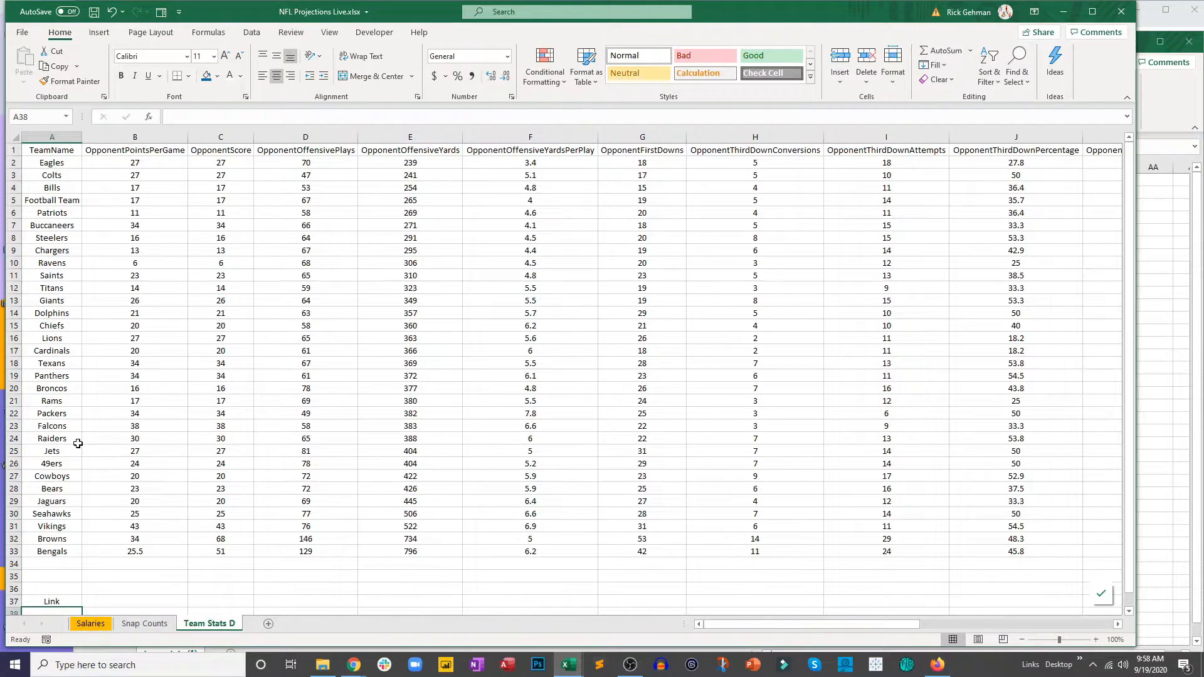
Step: Close the team stats CSV and copy the web address of the NFL Team Stats page in Chrome
left_click(1193, 93)
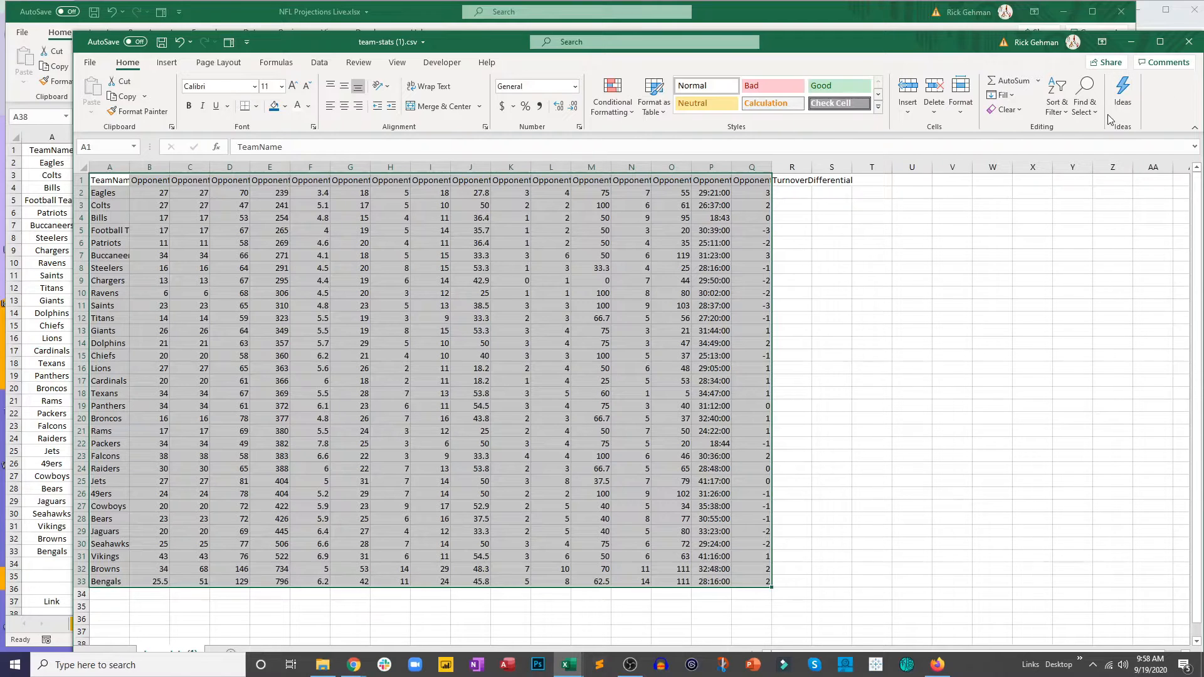
left_click(1189, 45)
left_click(1155, 160)
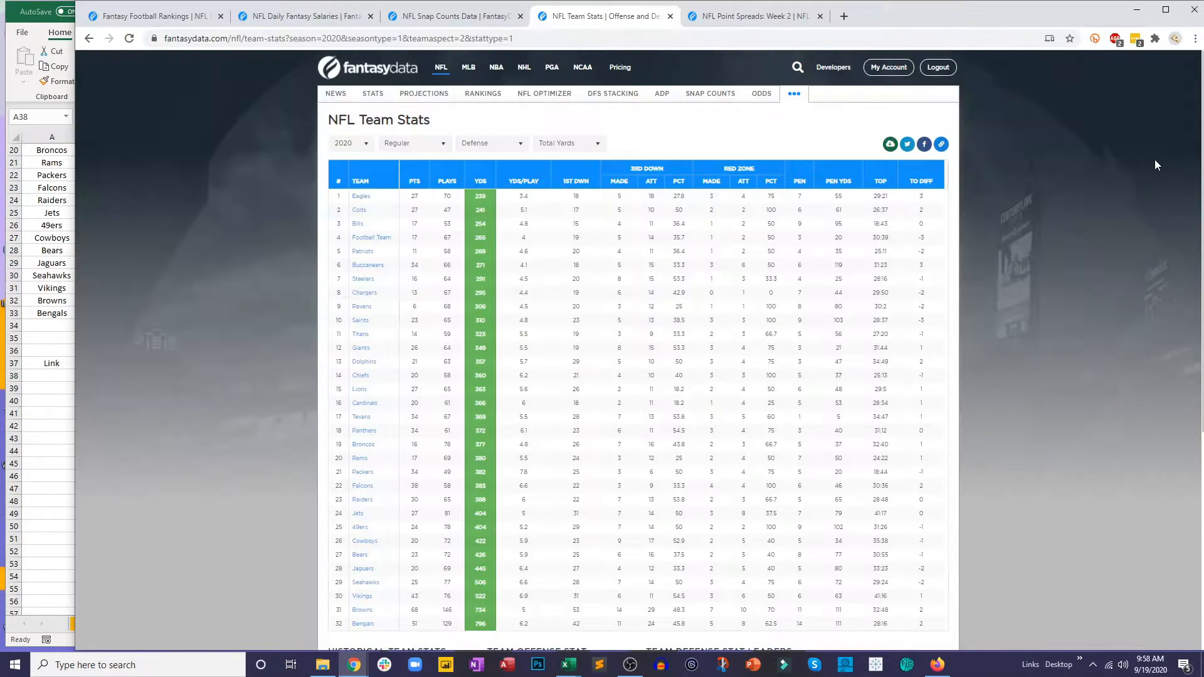
left_click(573, 39)
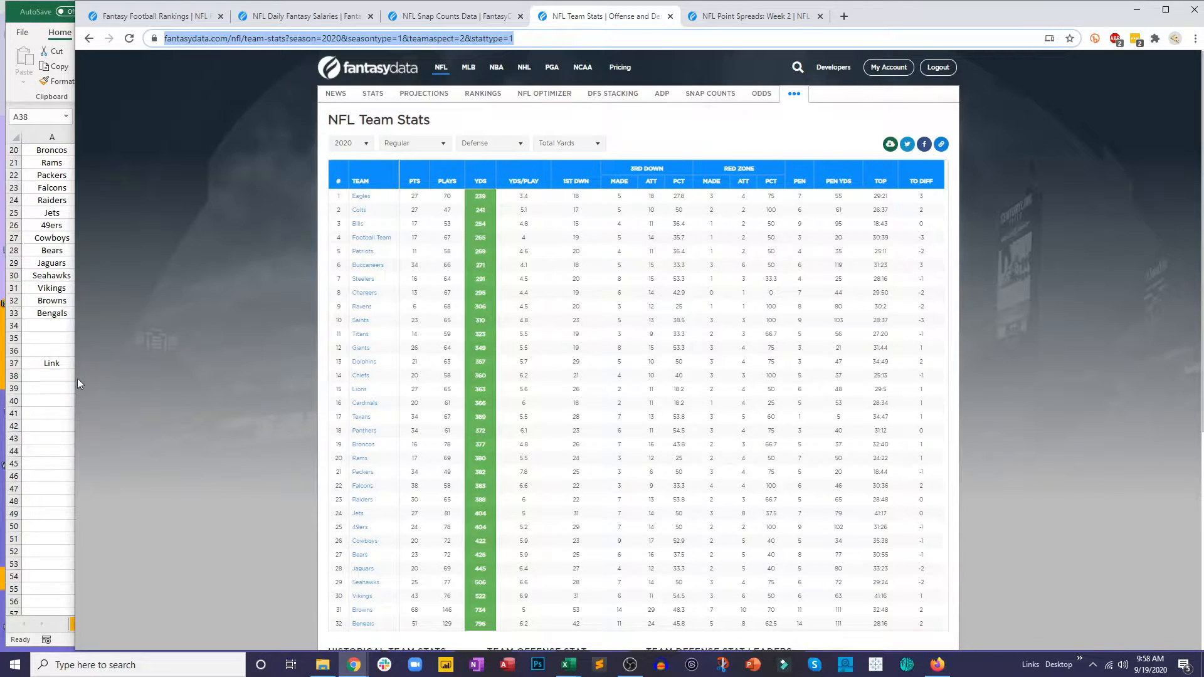
Step: Turn the Link text in A37 of Team Stats D into a hyperlink to the copied team stats address
left_click(56, 377)
left_click(45, 363)
right_click(44, 364)
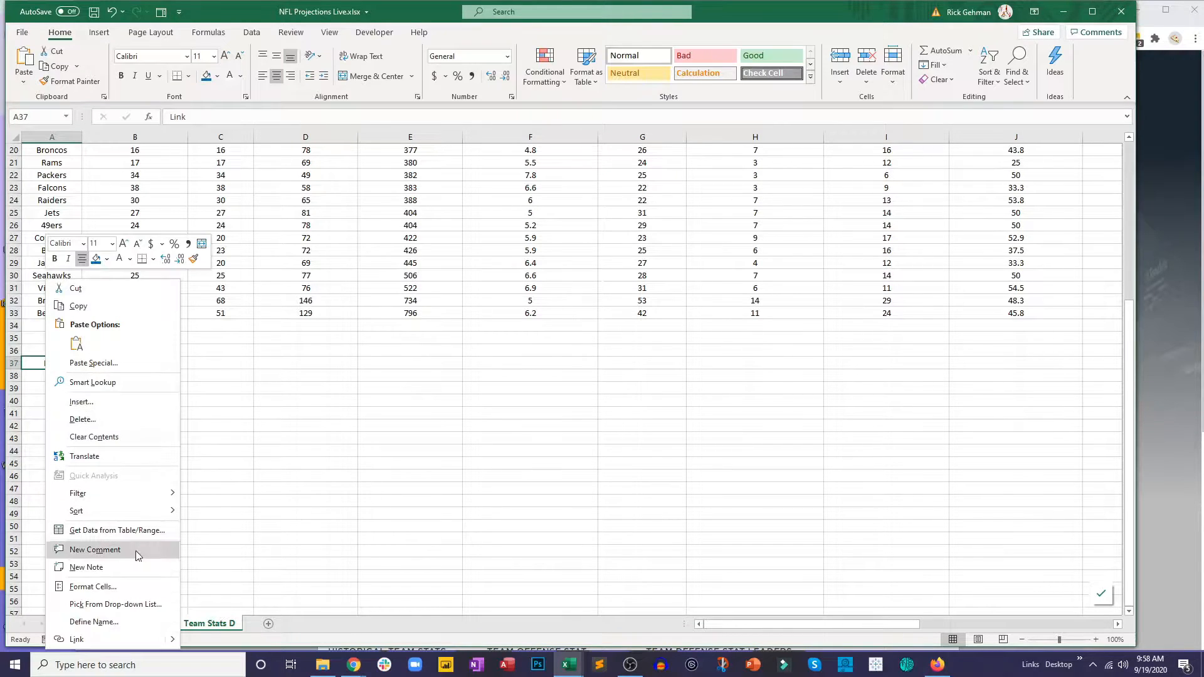
left_click(119, 637)
key("ctrl+v")
left_click(555, 381)
left_click(410, 437)
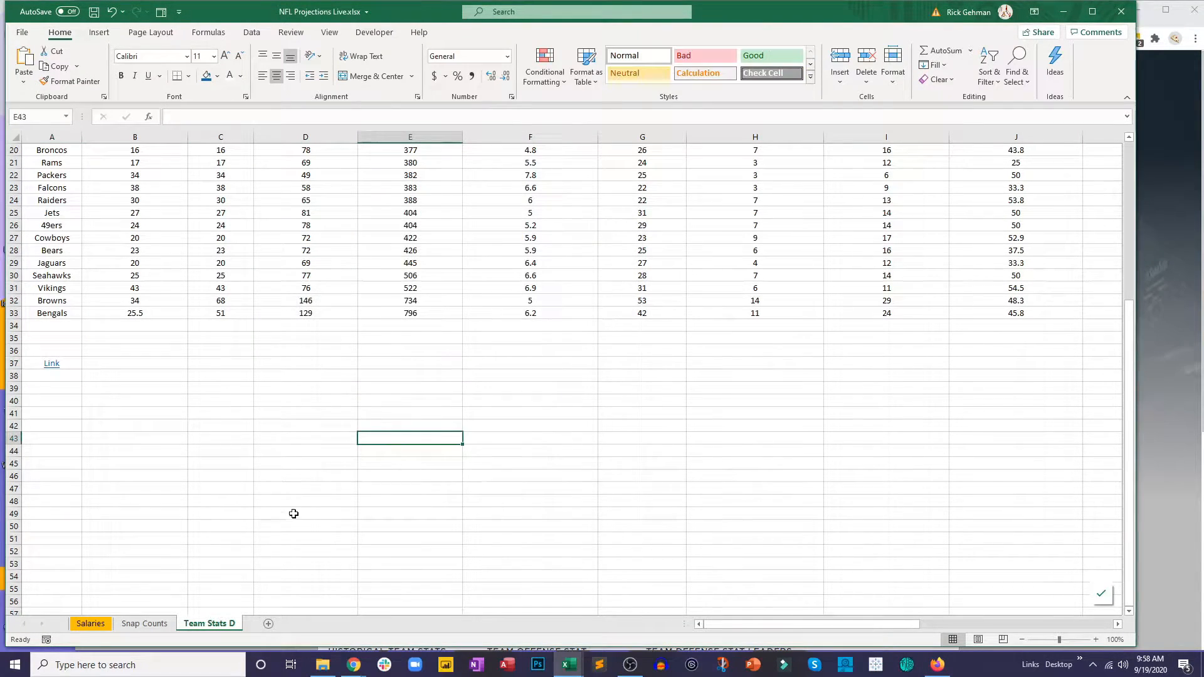
Step: Color the Team Stats D and Snap Counts sheet tabs gold
right_click(192, 625)
mouse_move(242, 553)
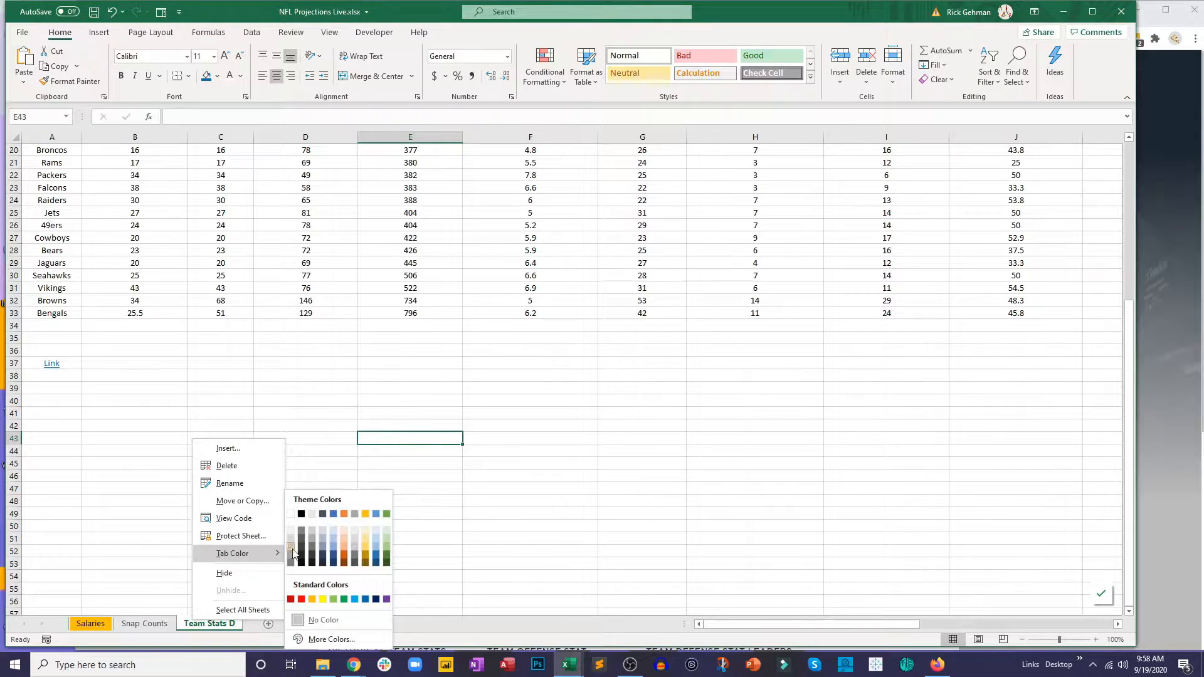
left_click(370, 513)
left_click(140, 628)
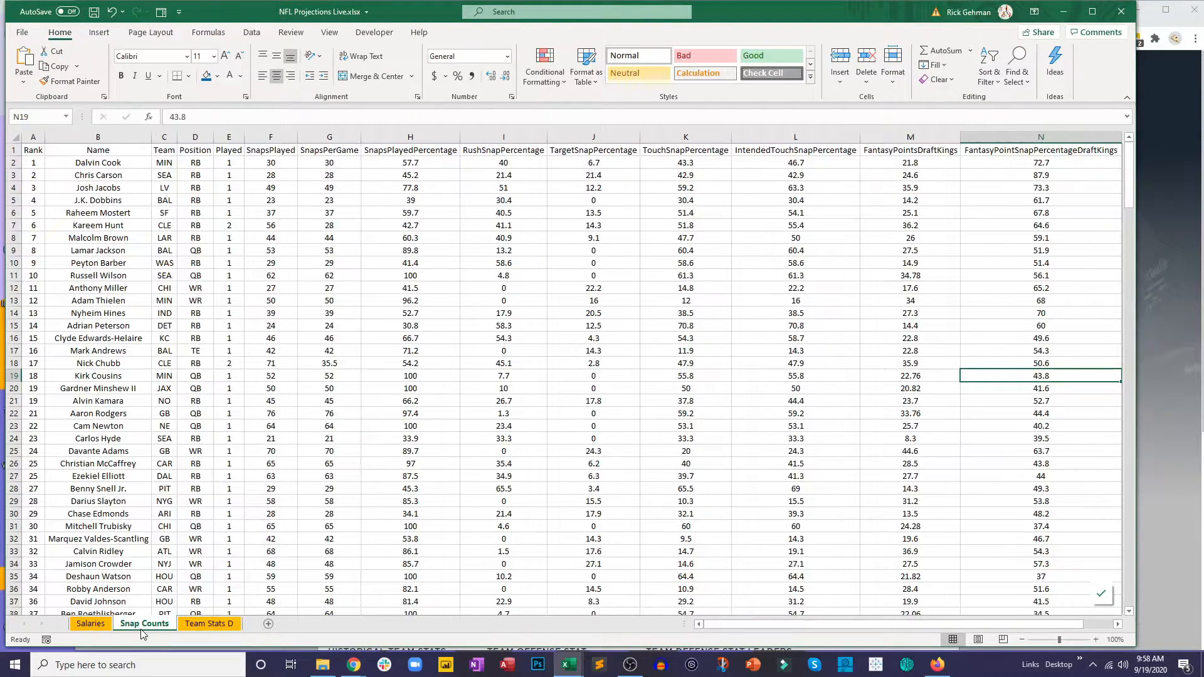
right_click(141, 630)
mouse_move(217, 563)
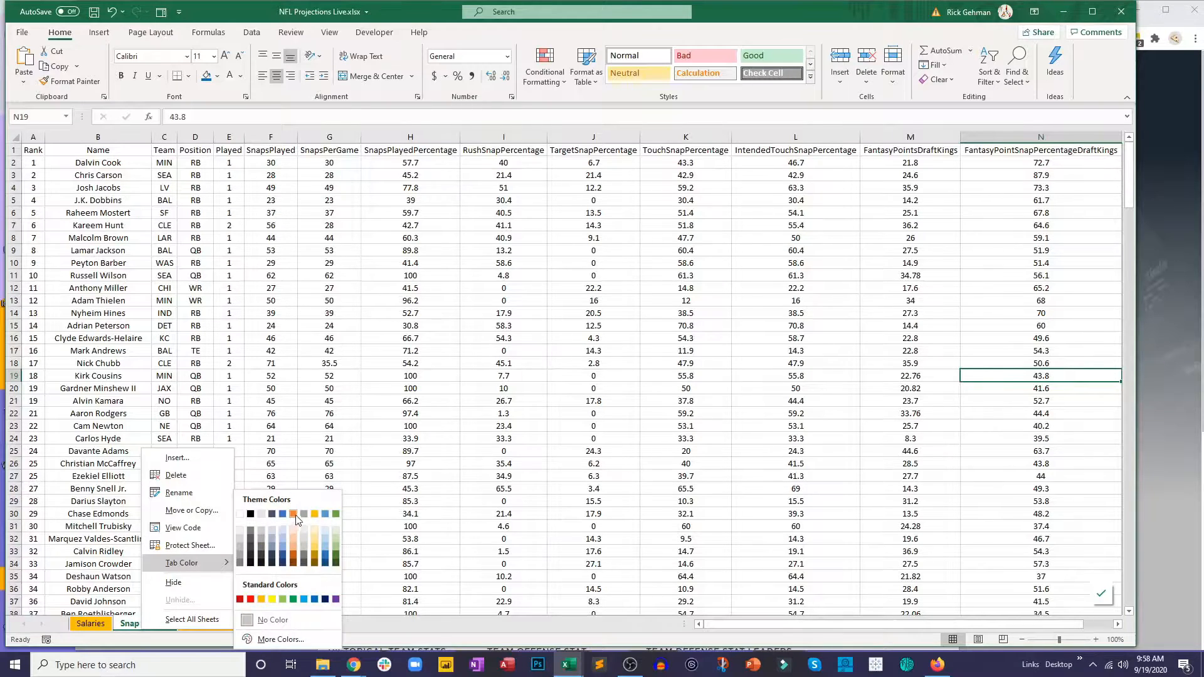
left_click(319, 515)
left_click(329, 539)
Step: Enter the text Link in cell P1 of the Snap Counts sheet
left_click_drag(840, 624, 872, 617)
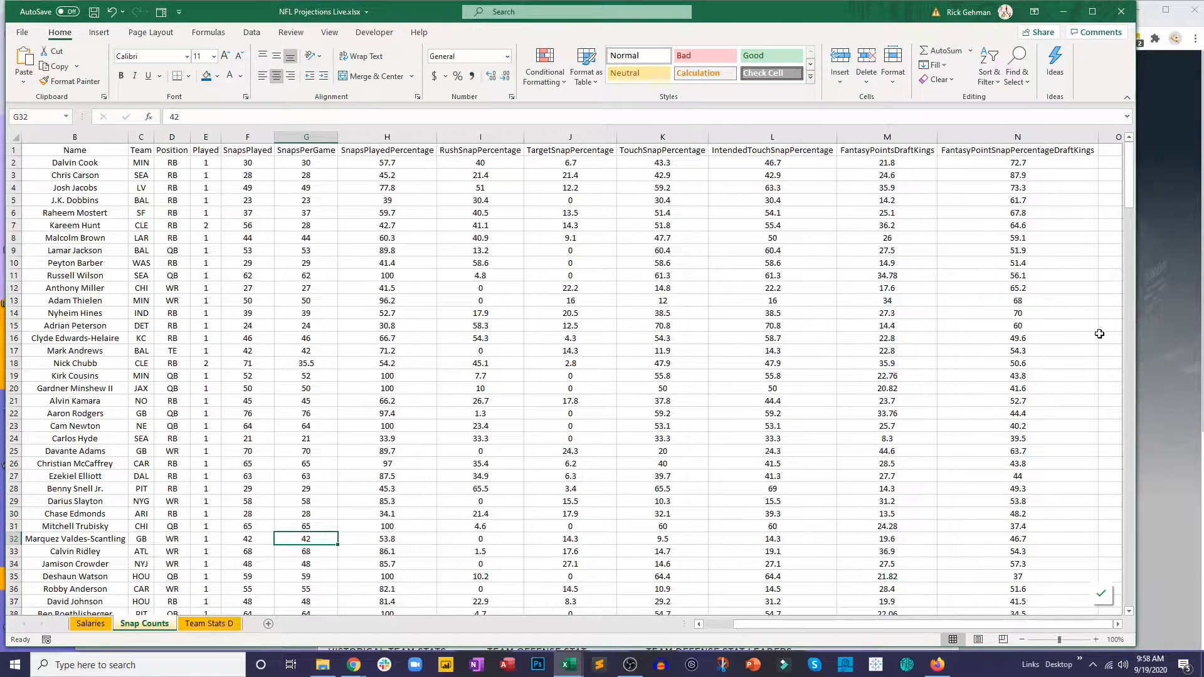
left_click(1119, 625)
left_click(1119, 625)
left_click(989, 151)
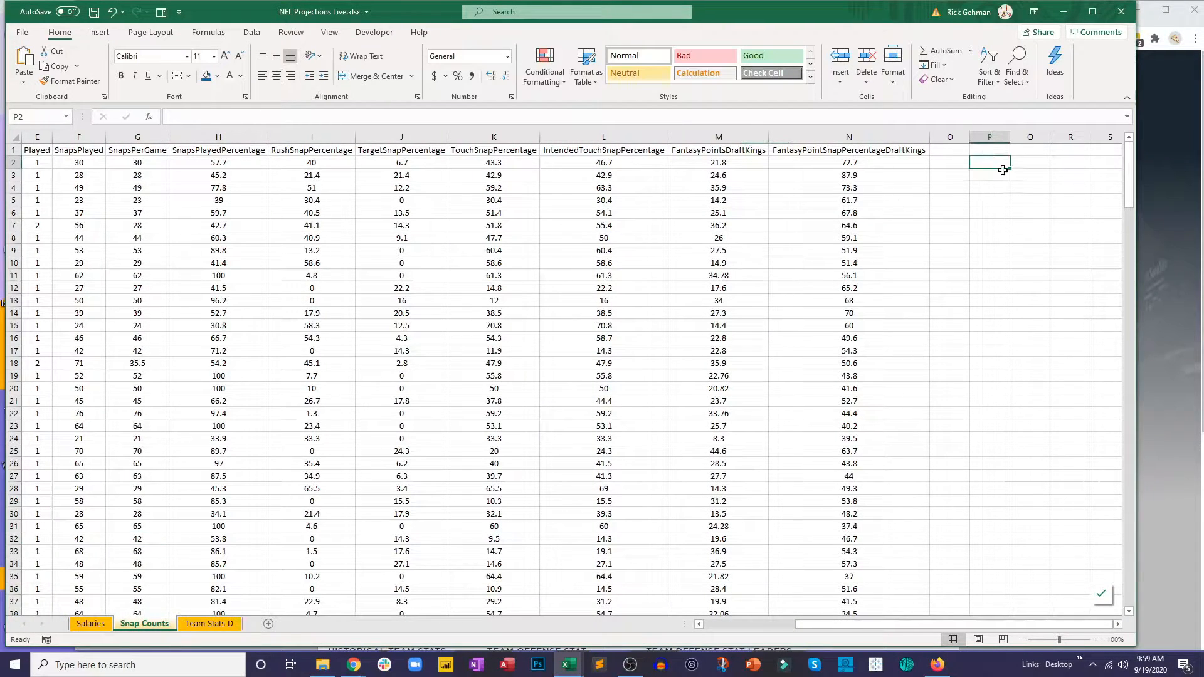
type("Link")
key("Return")
Step: Switch to Chrome and copy the web address of the NFL Snap Counts Data page
left_click(1167, 168)
left_click(499, 22)
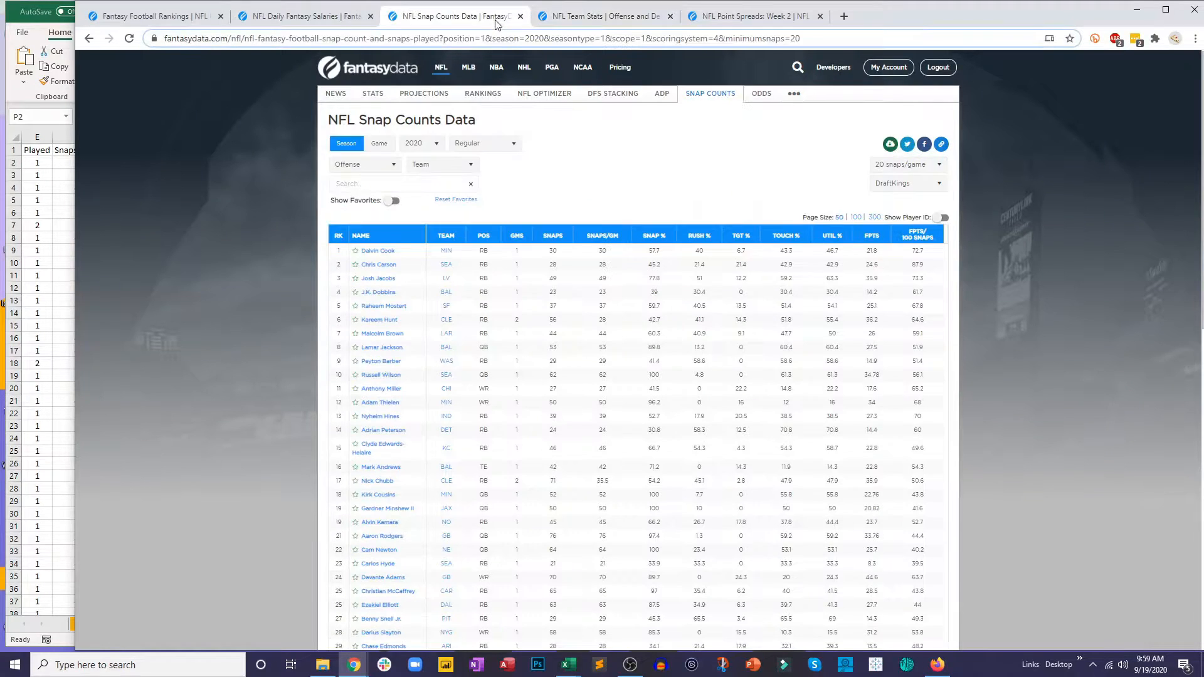
left_click(500, 36)
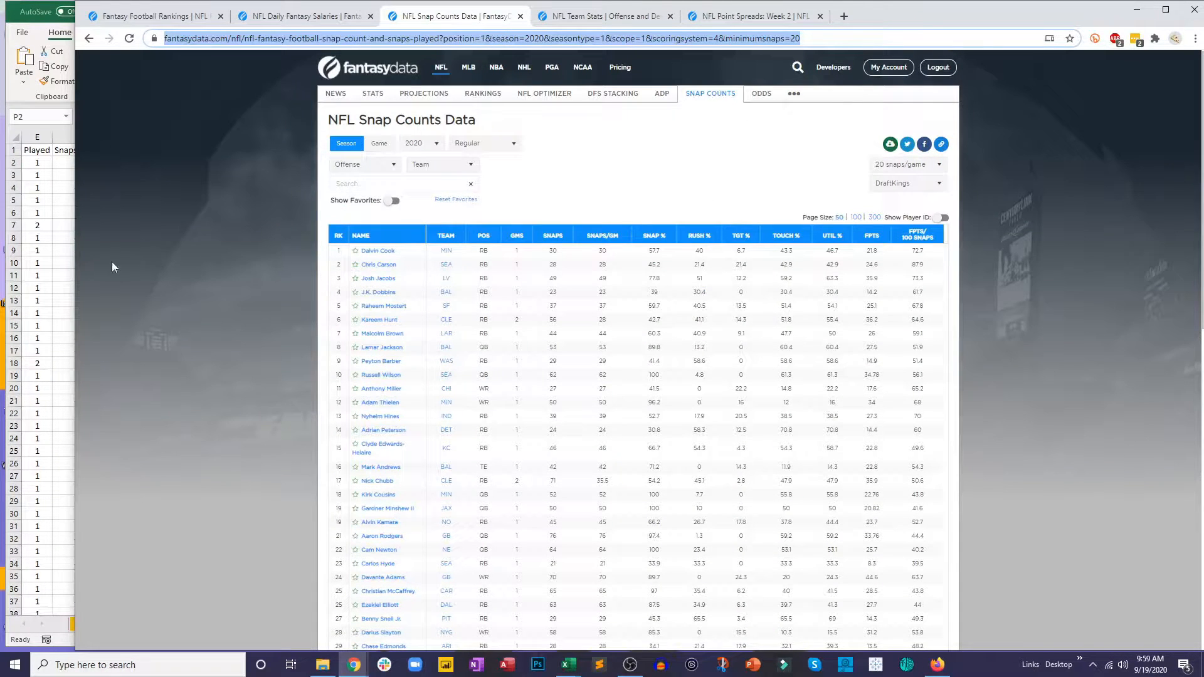
Step: Turn the Link text in P1 of Snap Counts into a hyperlink to the copied snap counts address
left_click(54, 252)
right_click(993, 153)
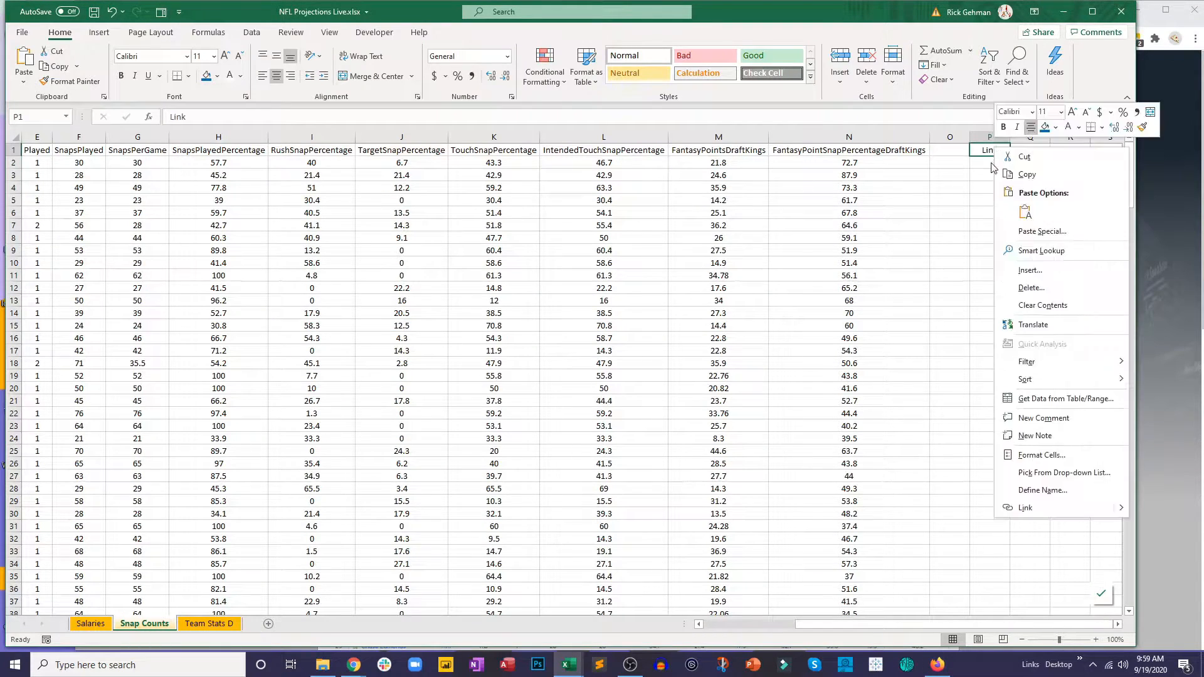
left_click(1036, 505)
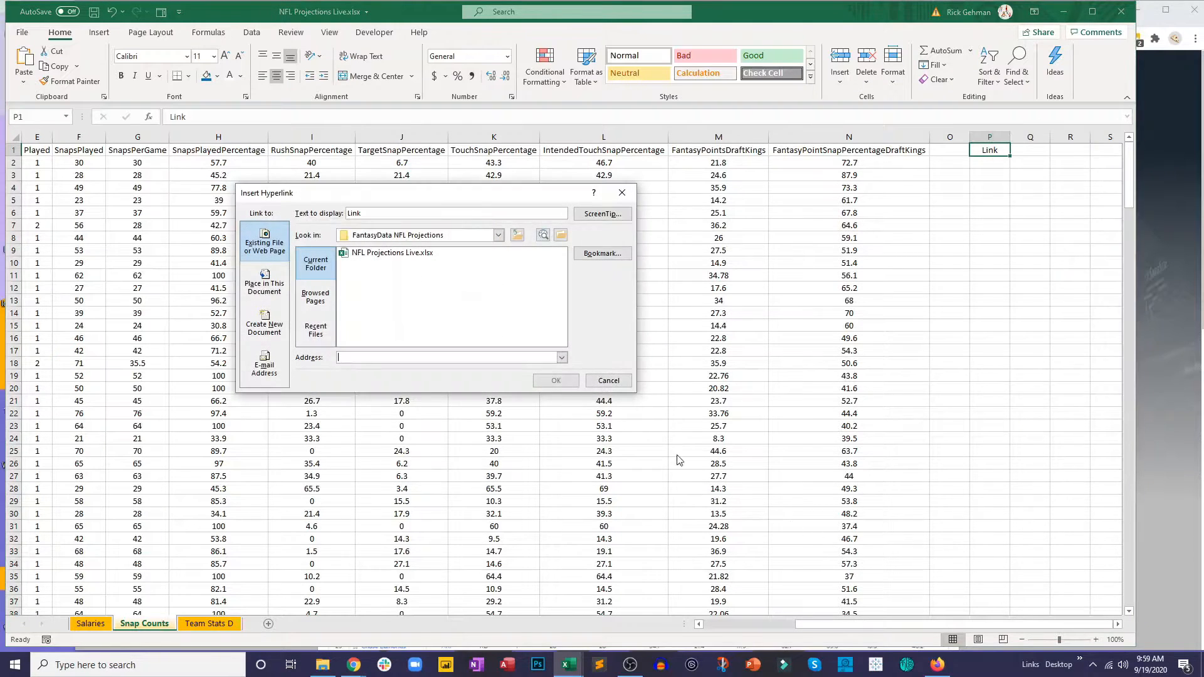
key("ctrl+v")
left_click(556, 381)
left_click(943, 329)
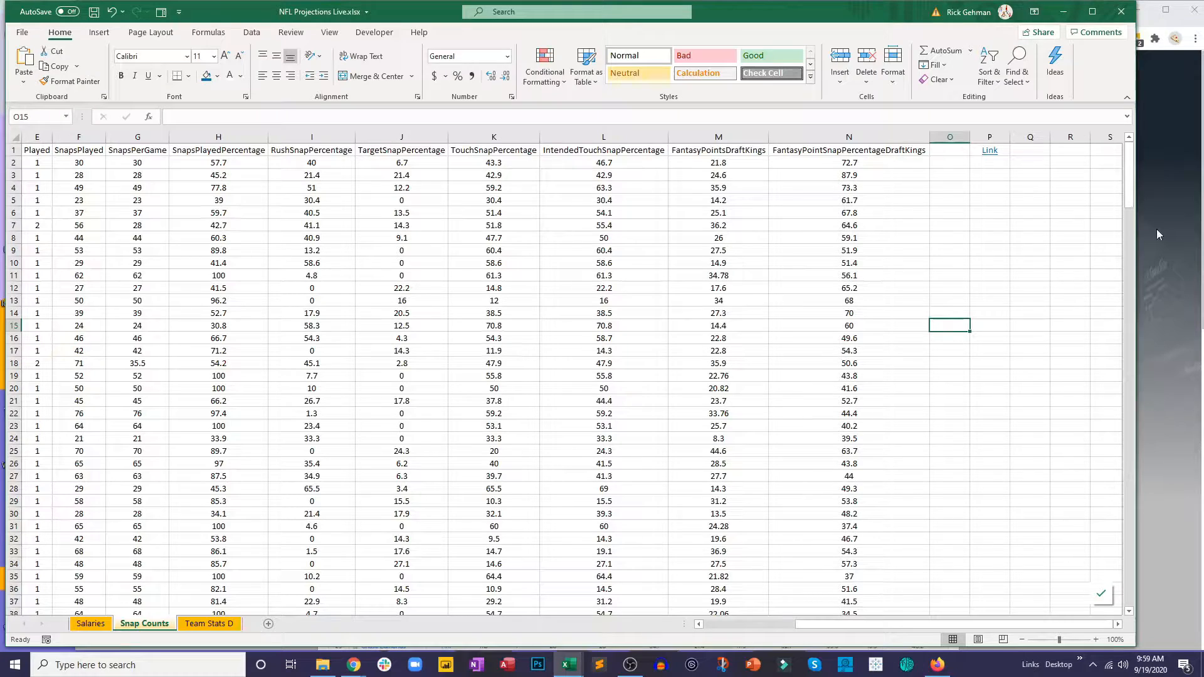
left_click(846, 330)
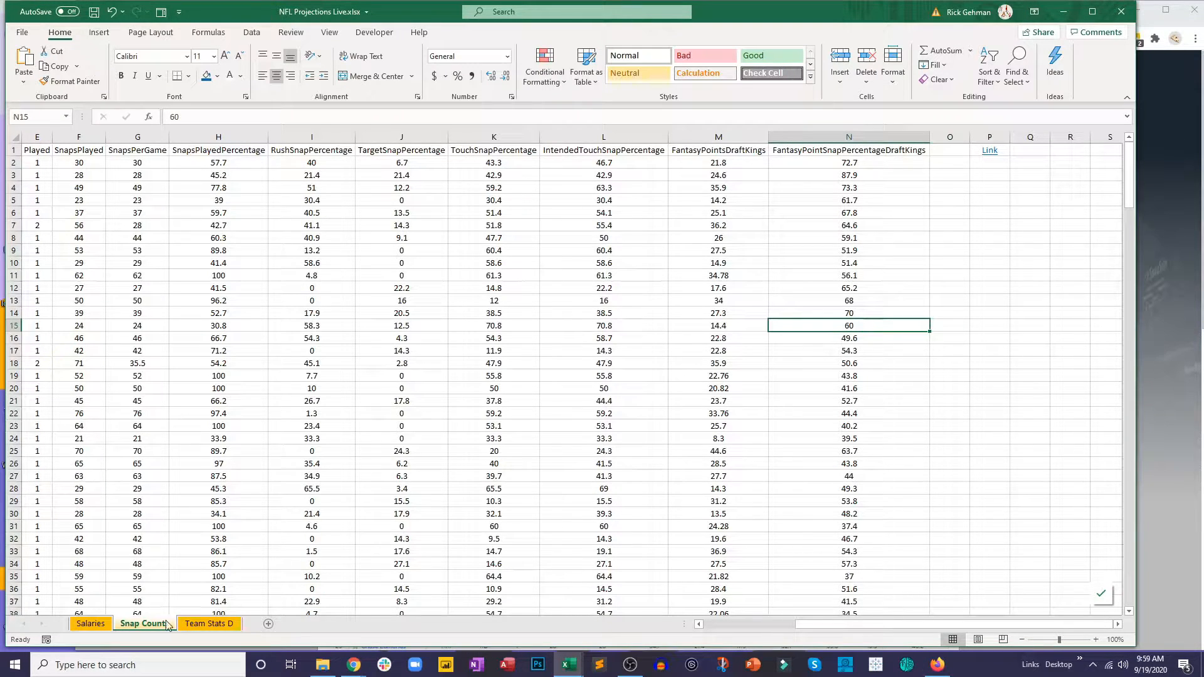
Step: Download the Week 2 odds as a CSV from the NFL Point Spreads page in Chrome and open the file
left_click(1153, 266)
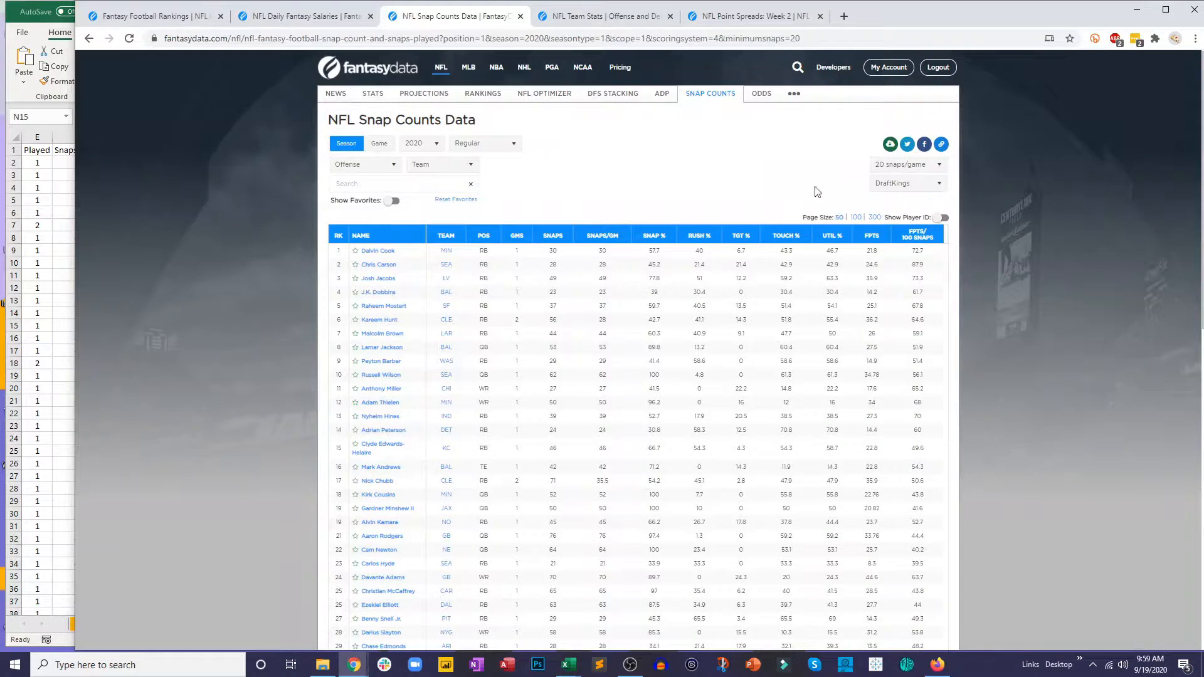
left_click(596, 19)
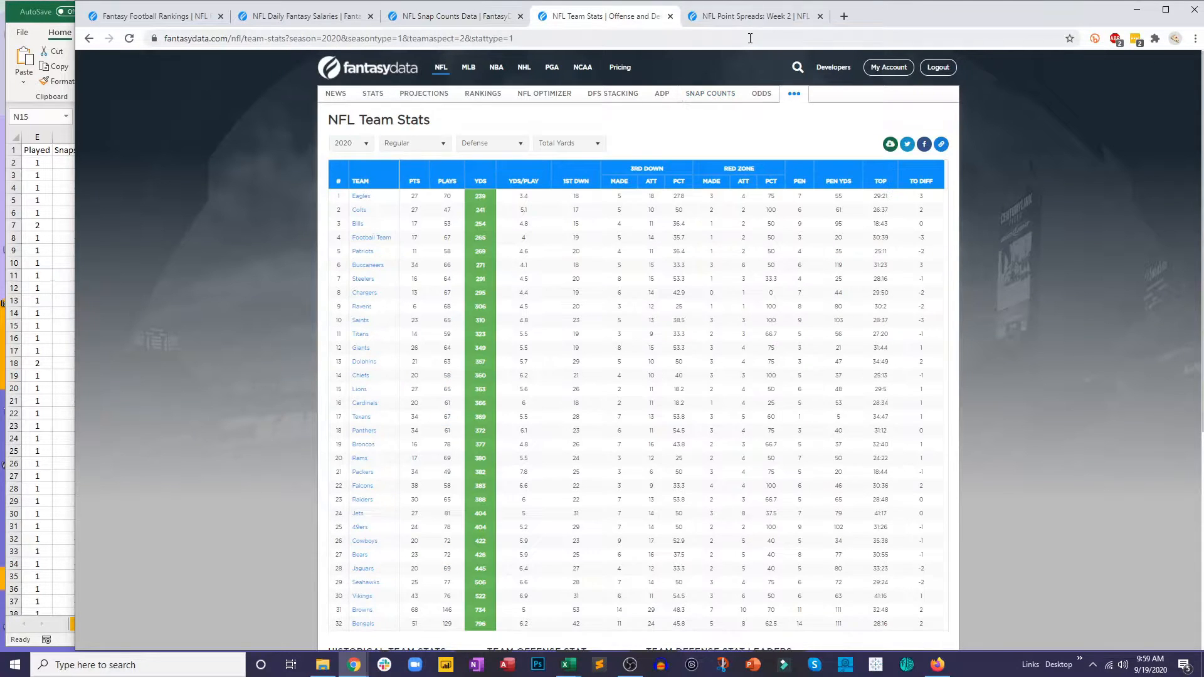
left_click(762, 19)
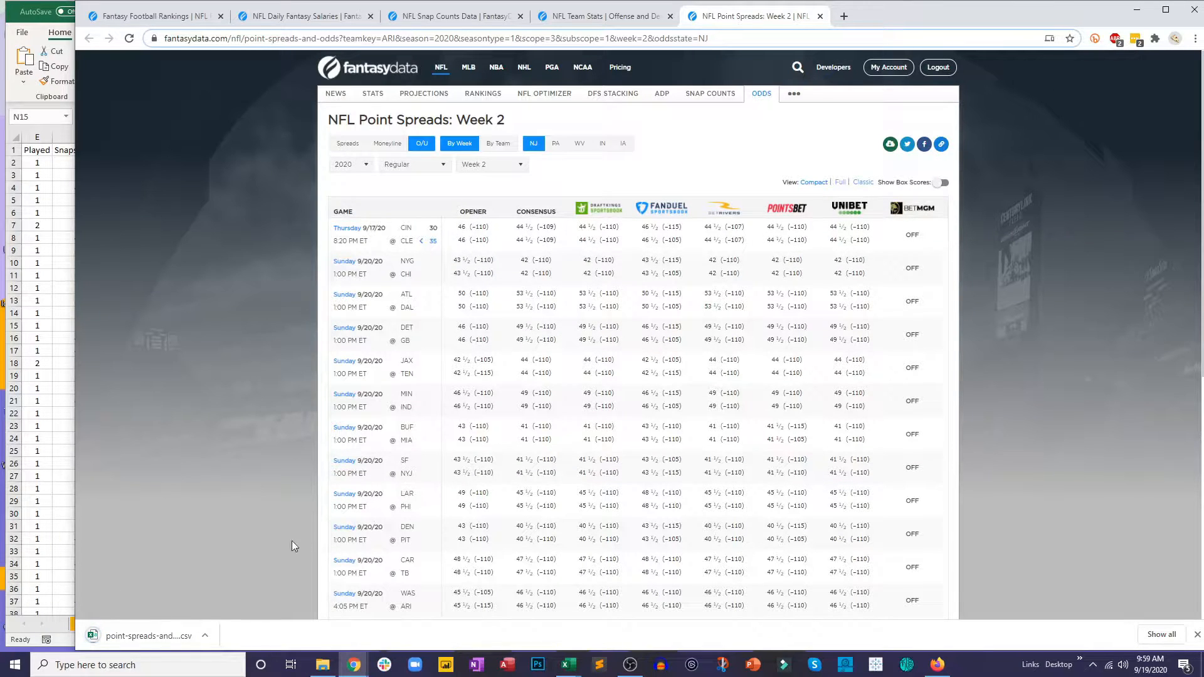
left_click(182, 635)
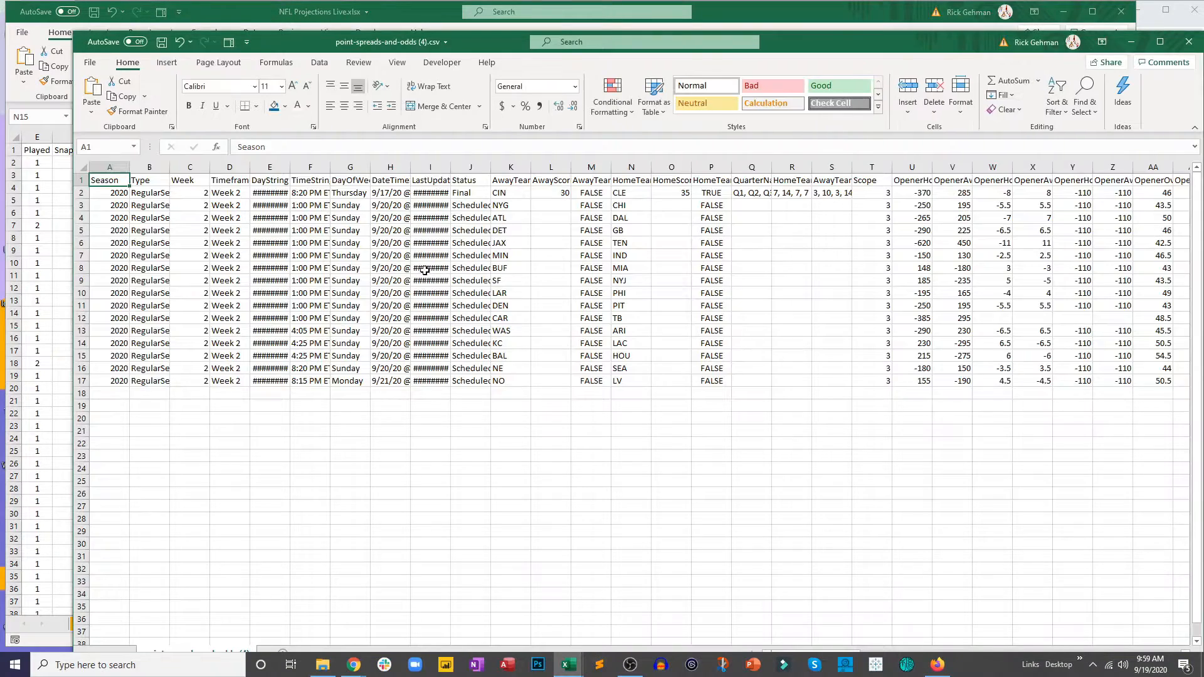
left_click(431, 268)
Step: Widen all columns of the point spreads and odds CSV together
left_click(84, 167)
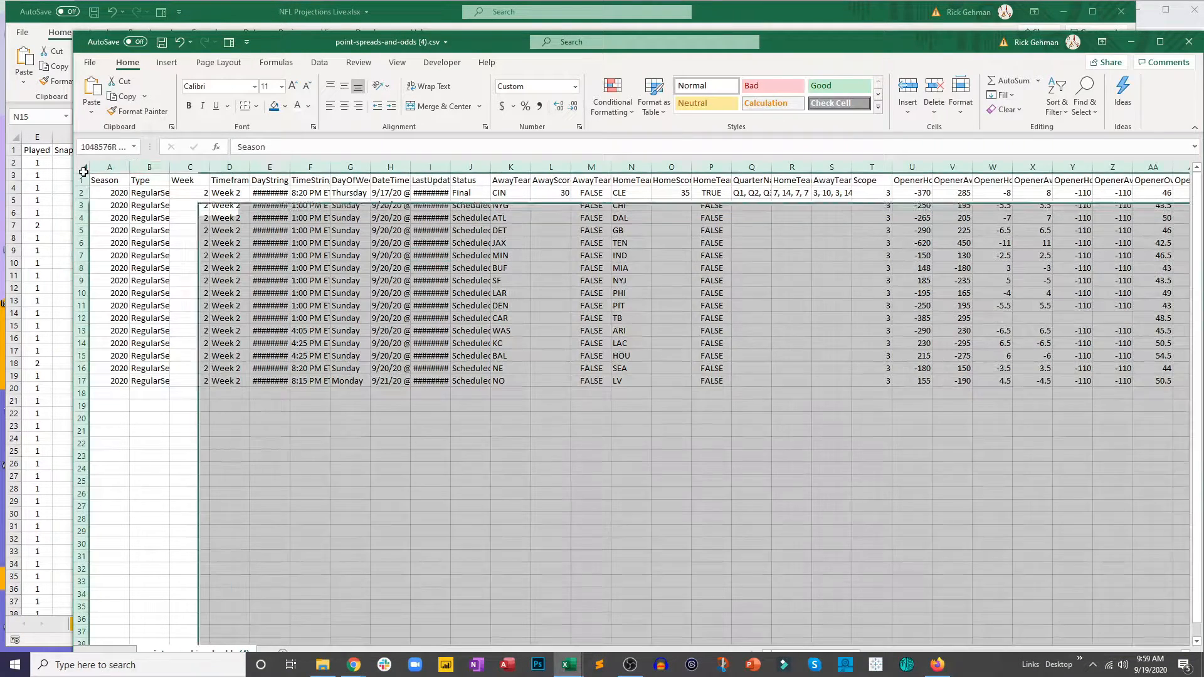
double_click(130, 167)
left_click(388, 353)
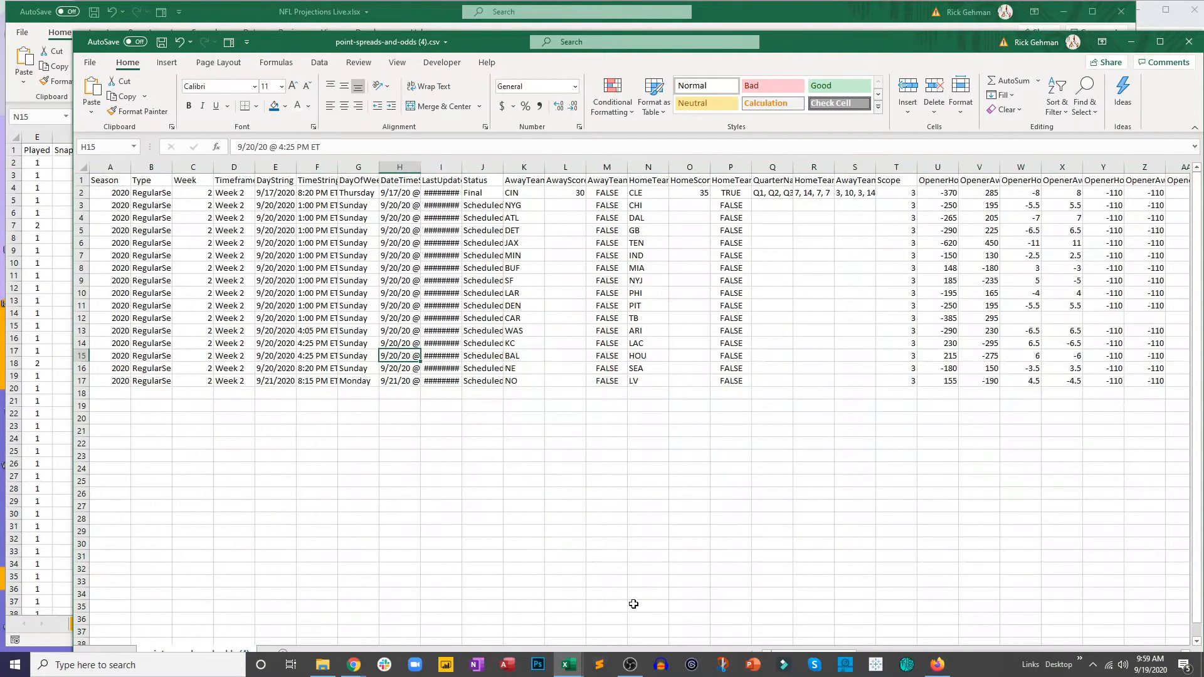
Step: Examine the opener, consensus and DraftKings odds columns across the point spreads CSV
left_click_drag(828, 42, 795, 26)
left_click_drag(803, 644, 825, 645)
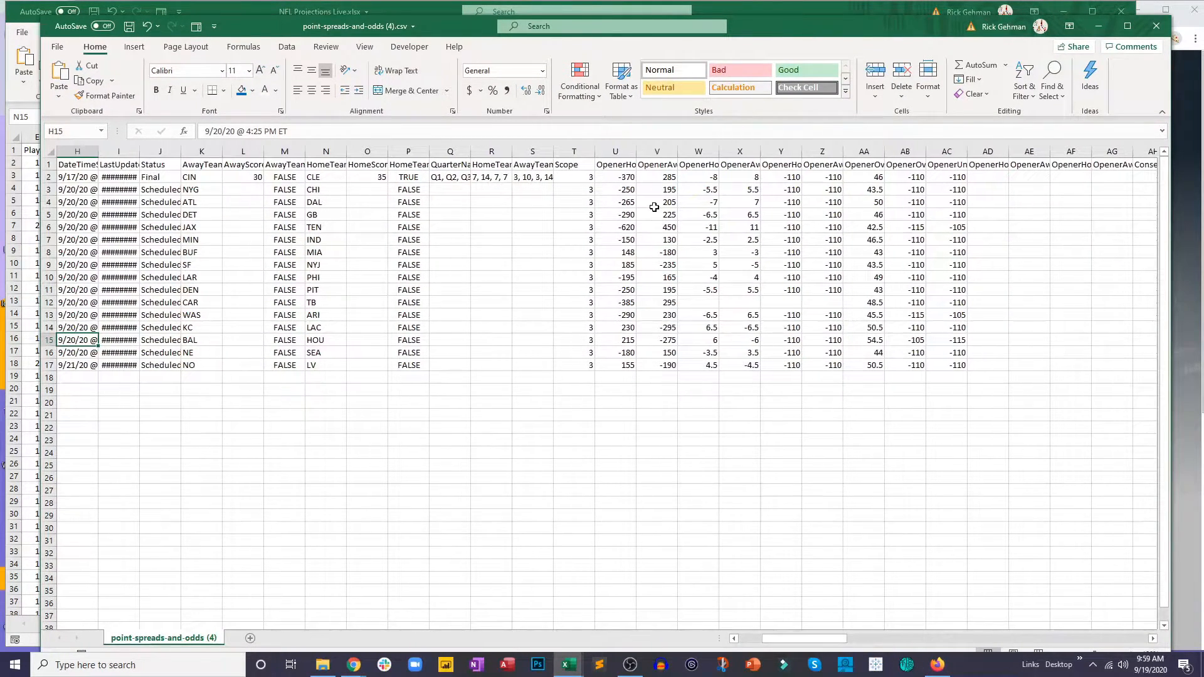
left_click_drag(611, 165, 1004, 367)
left_click(906, 453)
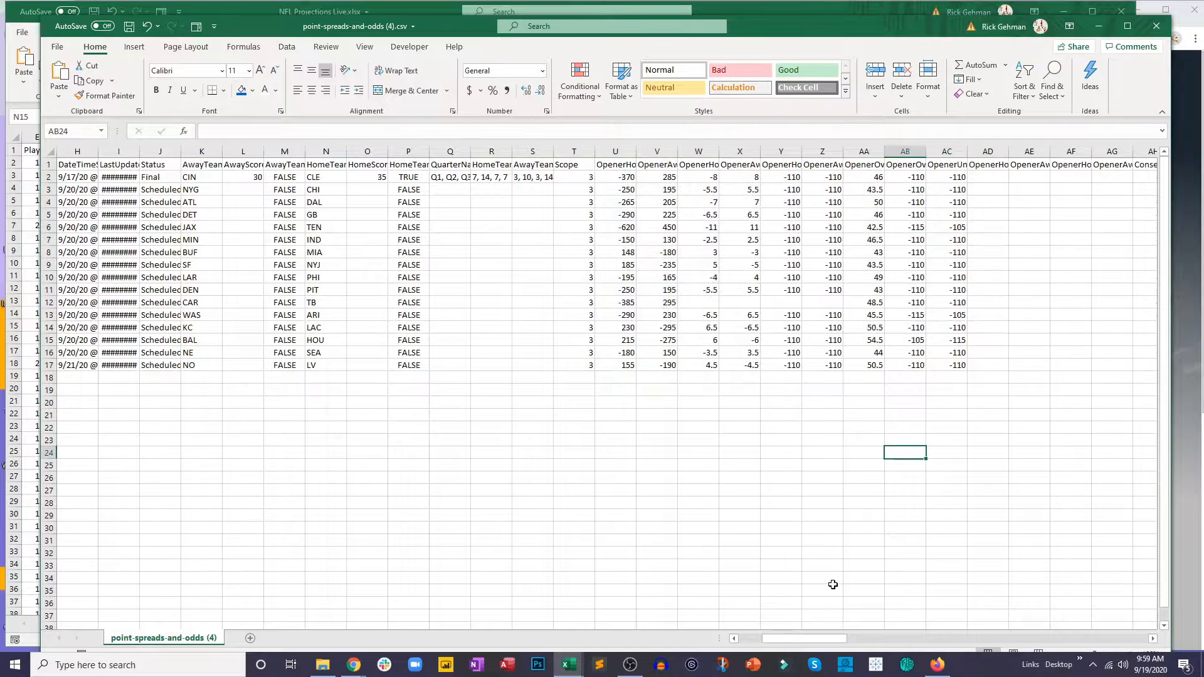
left_click_drag(807, 646, 851, 645)
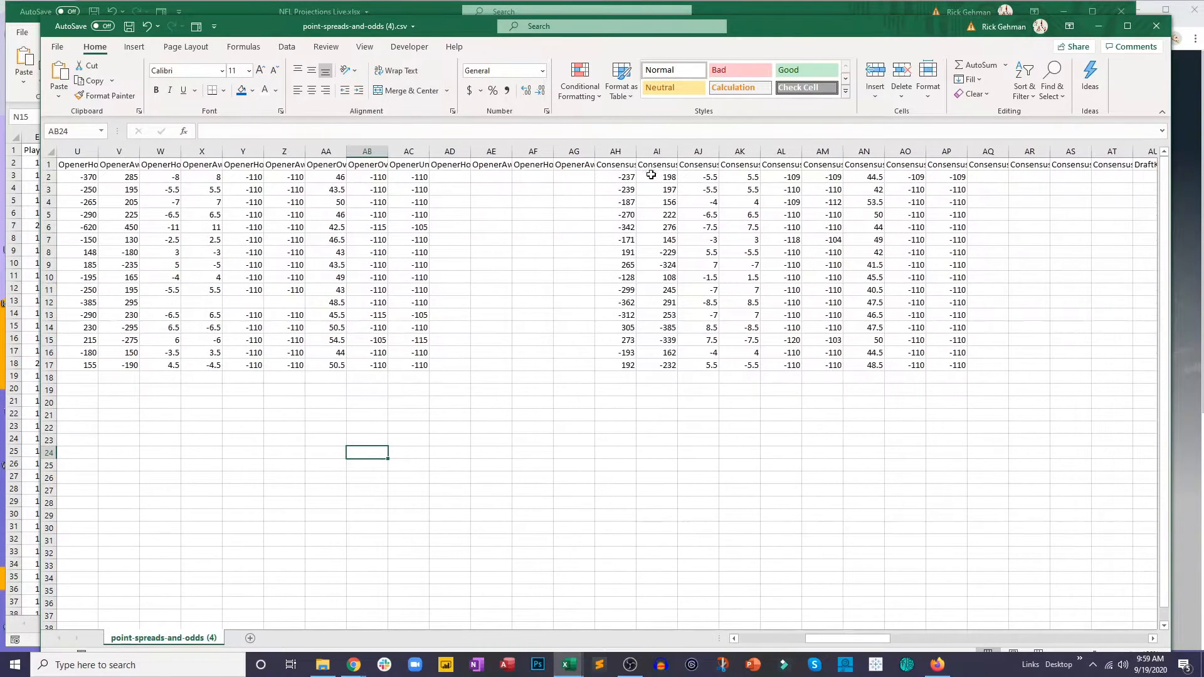
left_click_drag(631, 165, 960, 371)
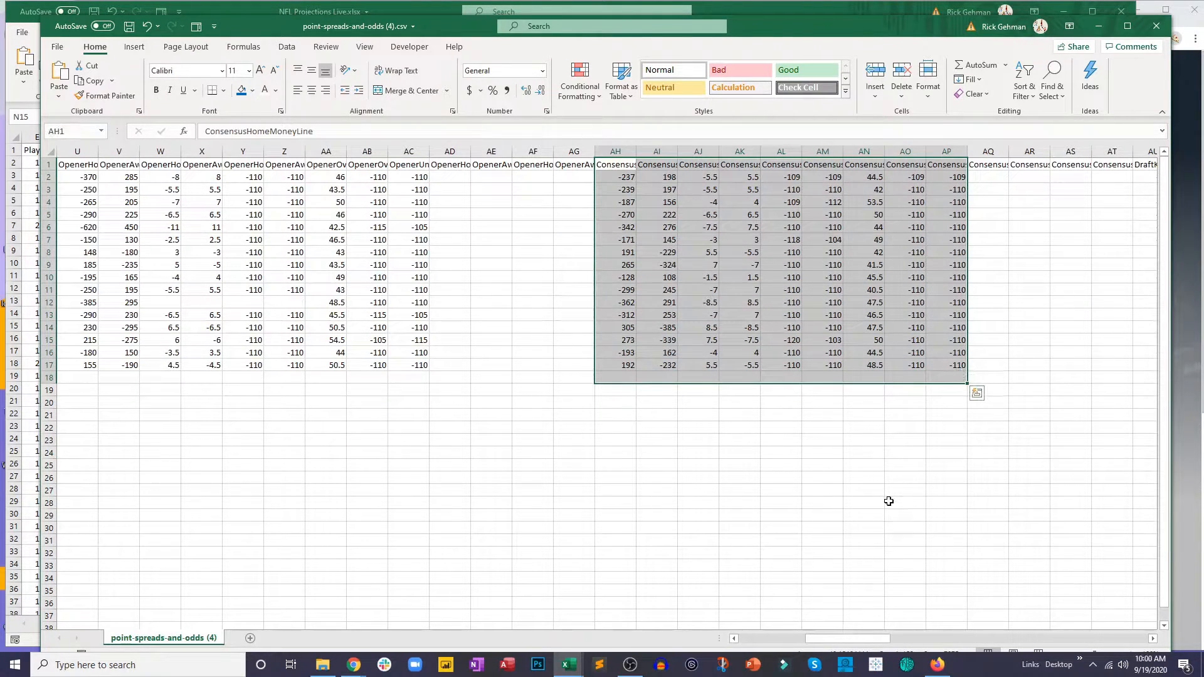
left_click(894, 502)
left_click_drag(861, 644, 911, 644)
left_click_drag(533, 165, 856, 354)
left_click_drag(877, 639, 560, 657)
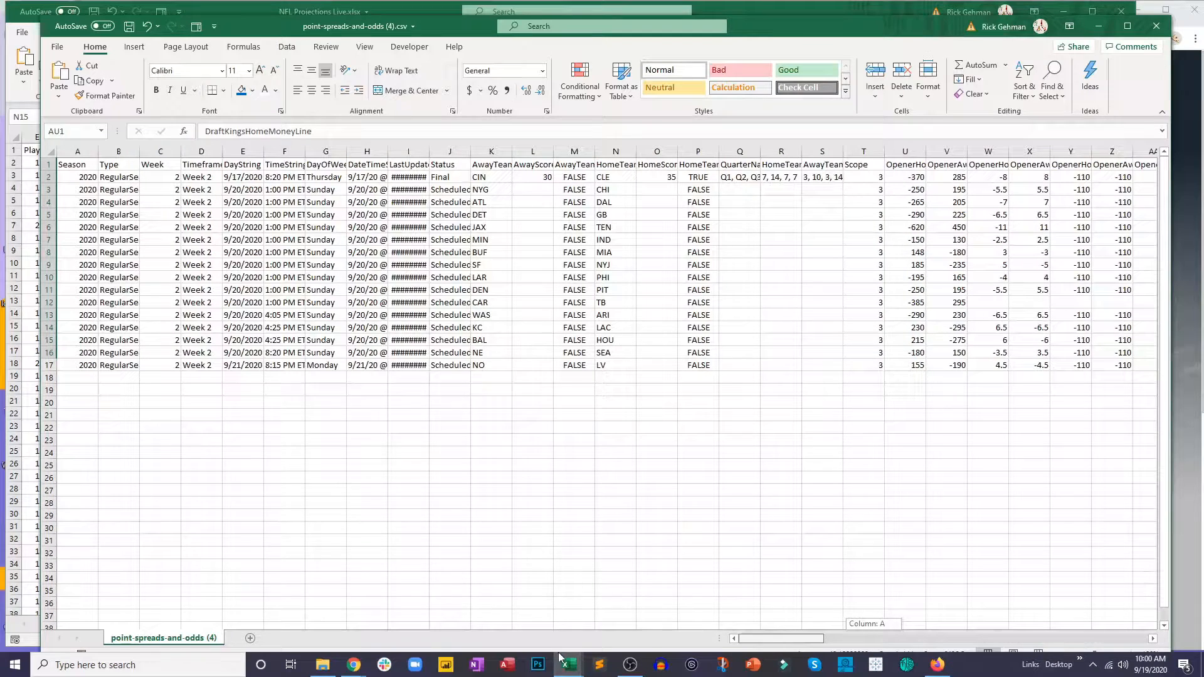
Step: Copy the range A1:DU14 from the point spreads and odds CSV
left_click(533, 540)
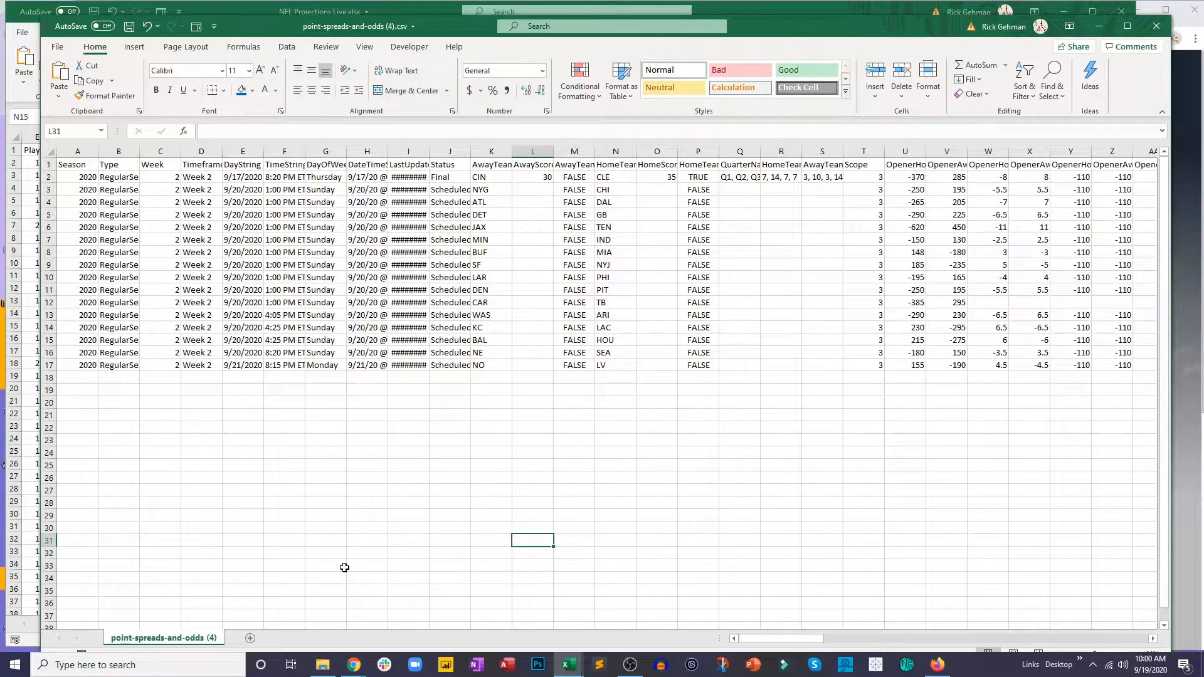
left_click_drag(83, 164, 712, 325)
key("ctrl+c")
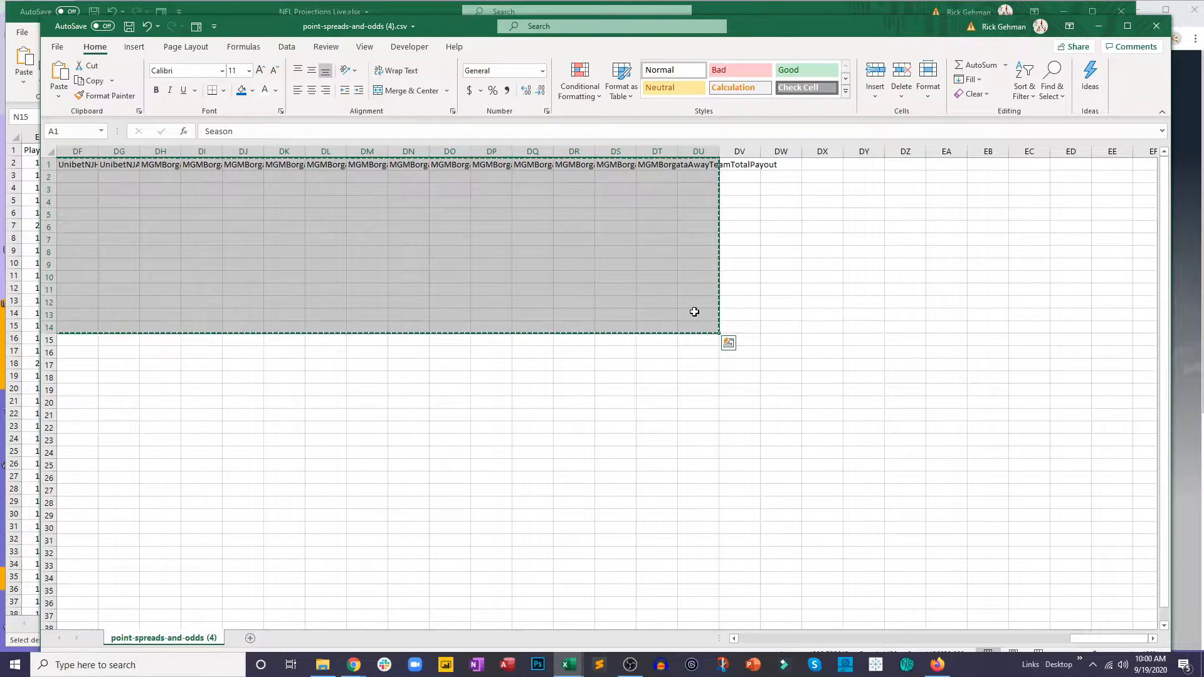
Step: Add a sheet named Odds to NFL Projections Live.xlsx and paste the copied odds data starting at A1
left_click(307, 3)
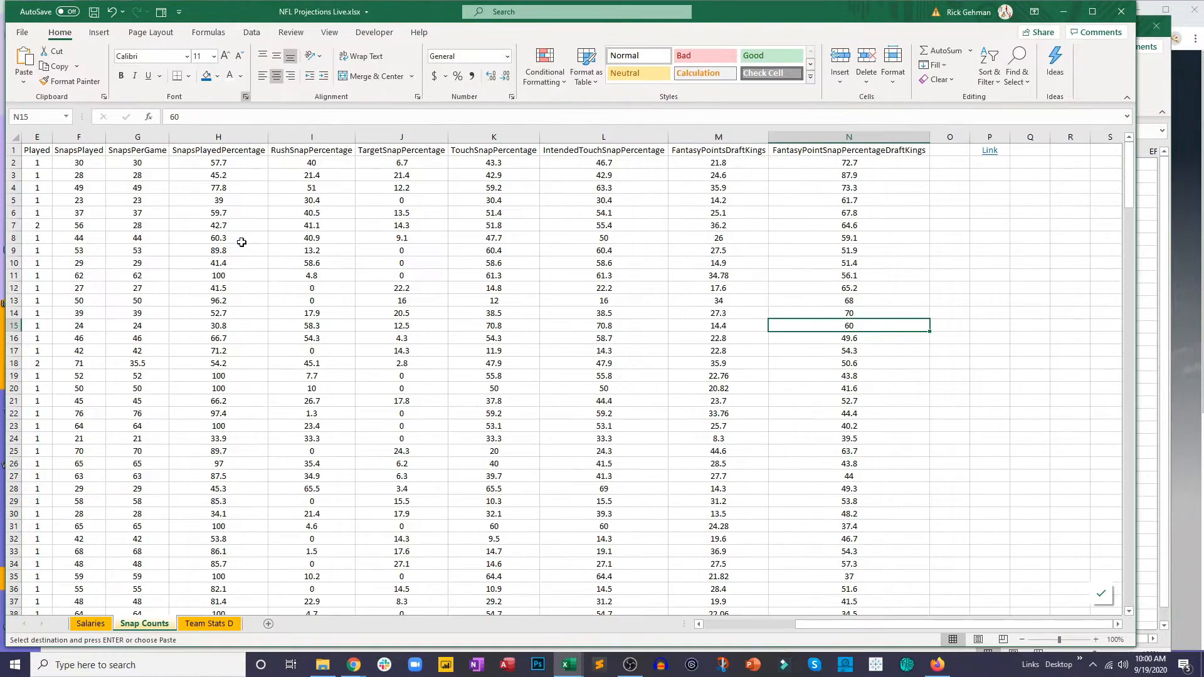
left_click(270, 623)
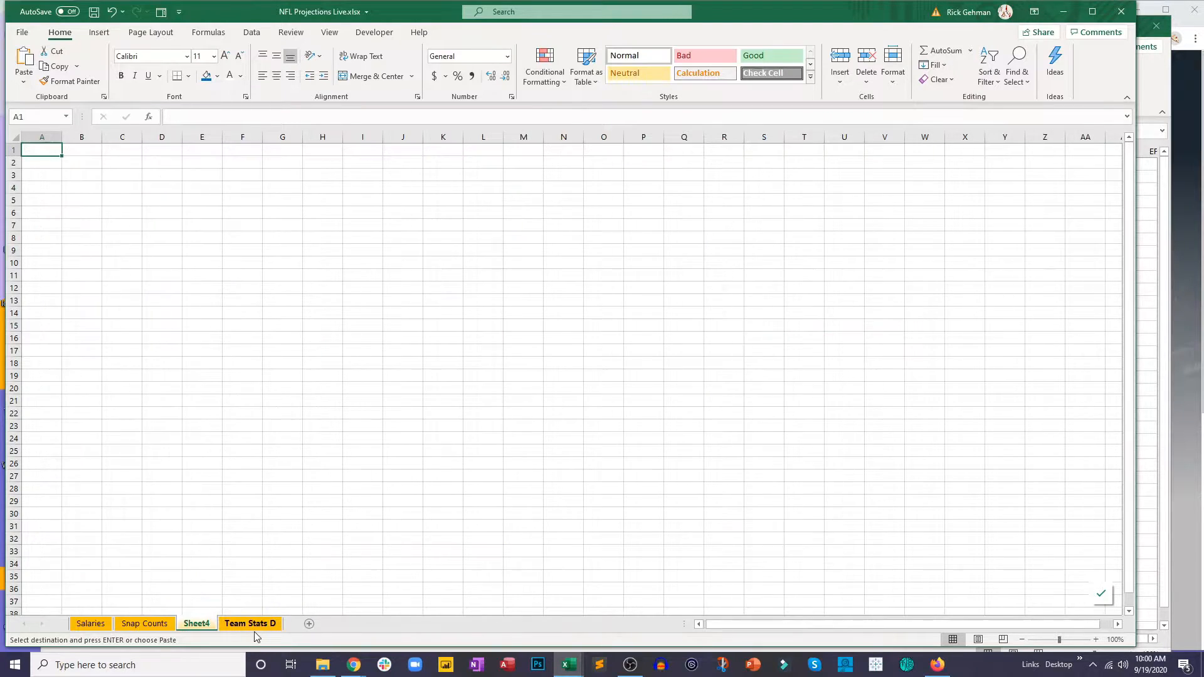
double_click(198, 624)
type("Odds")
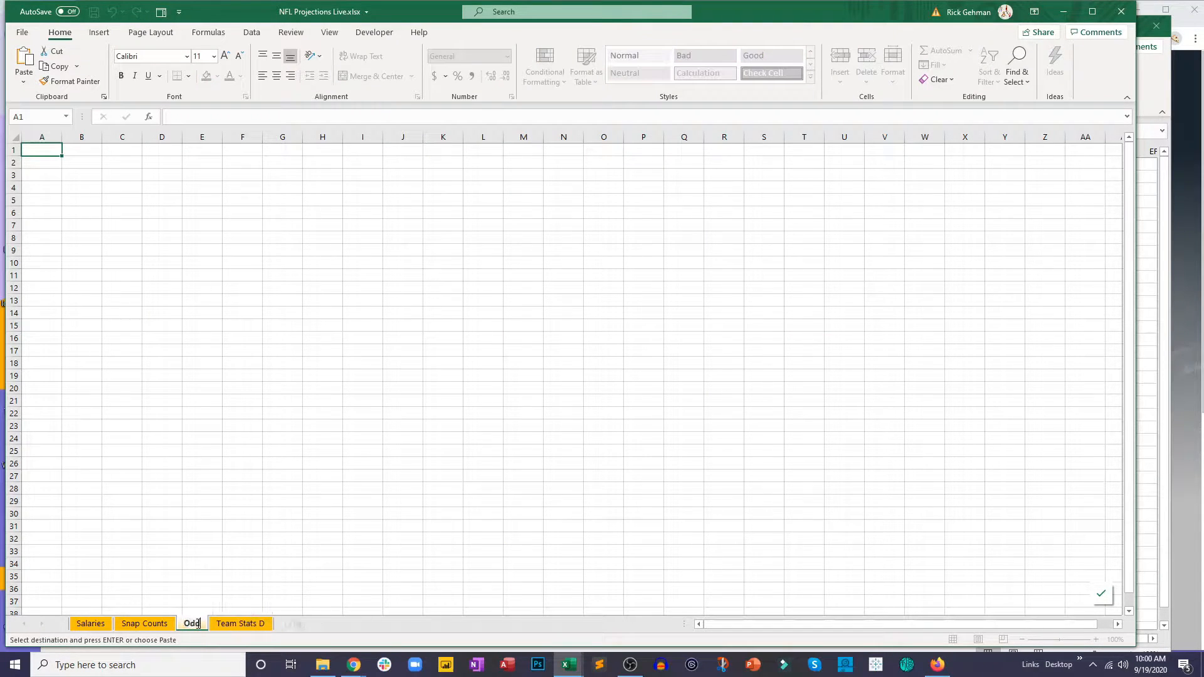
key("Return")
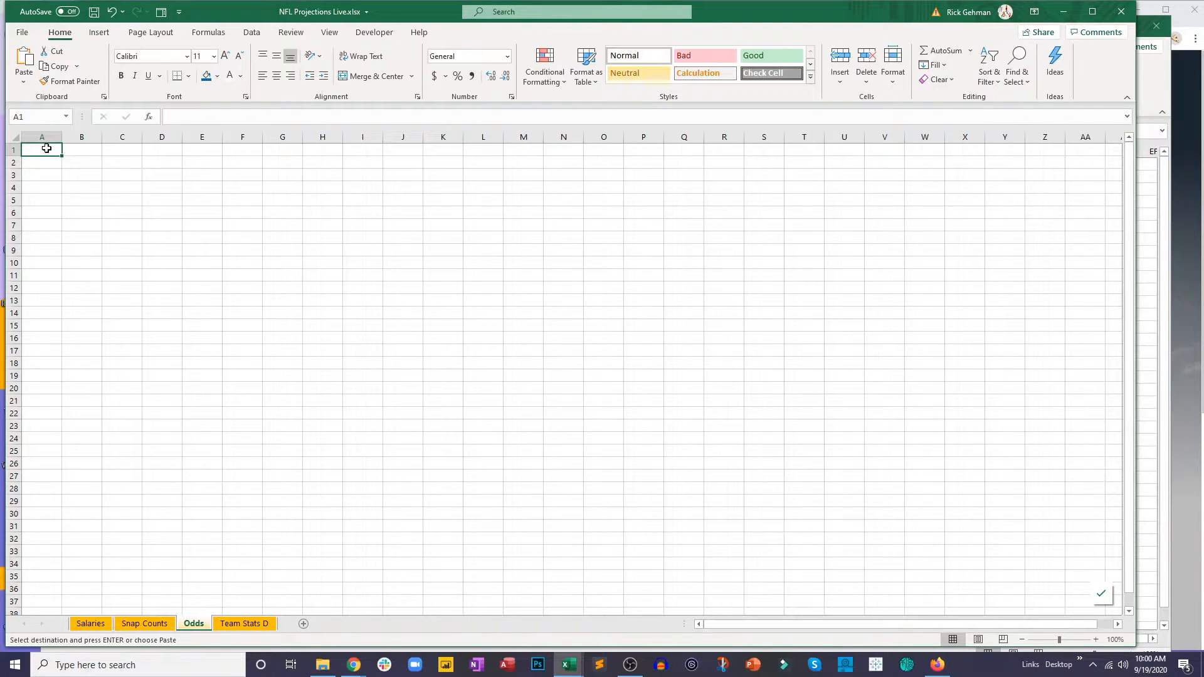
key("ctrl+v")
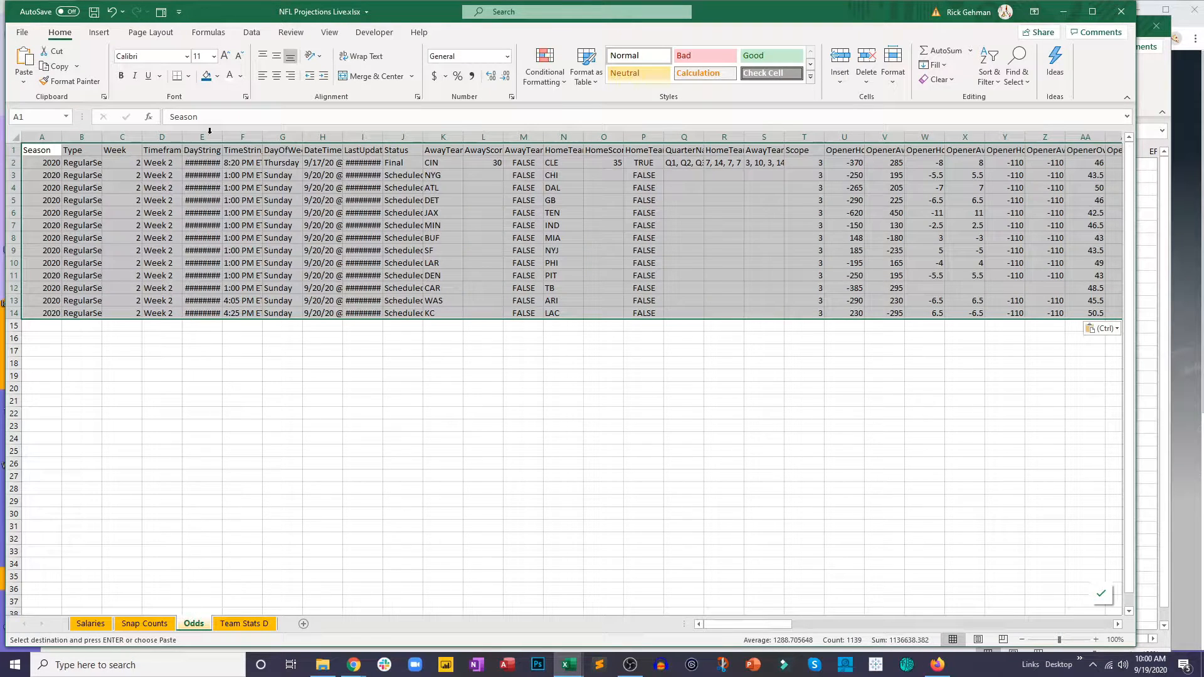
Step: Center the pasted odds data and fit all column widths of the Odds sheet to their contents
double_click(61, 137)
left_click(277, 76)
left_click(235, 200)
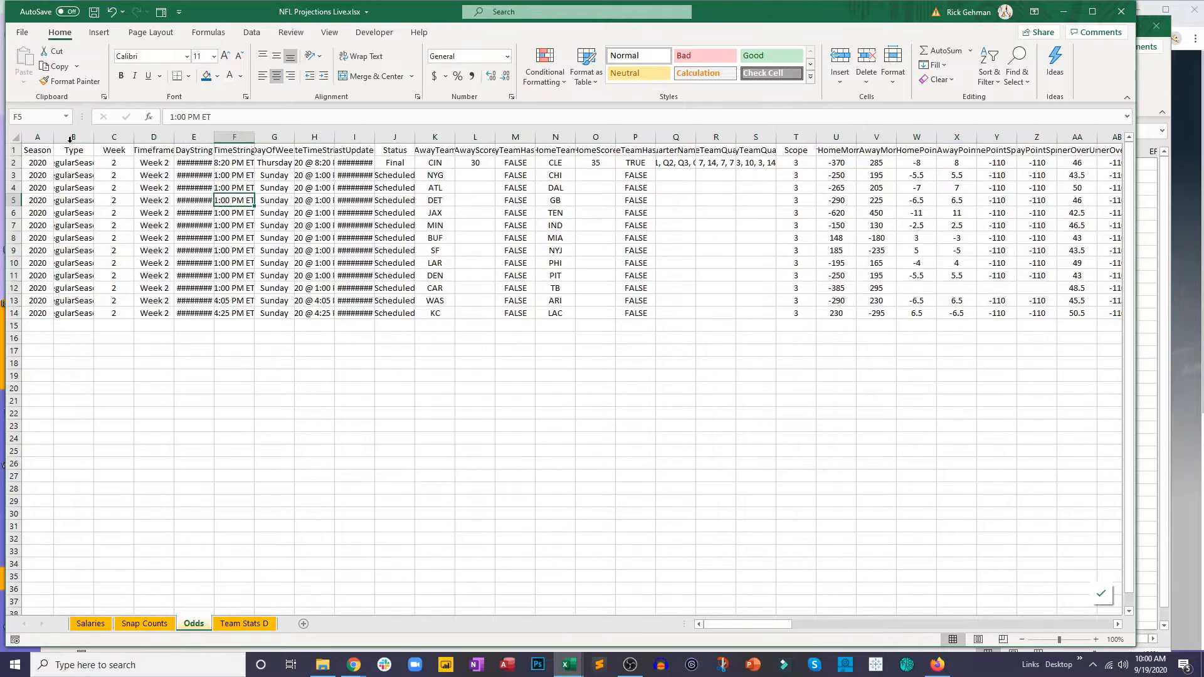
left_click(17, 137)
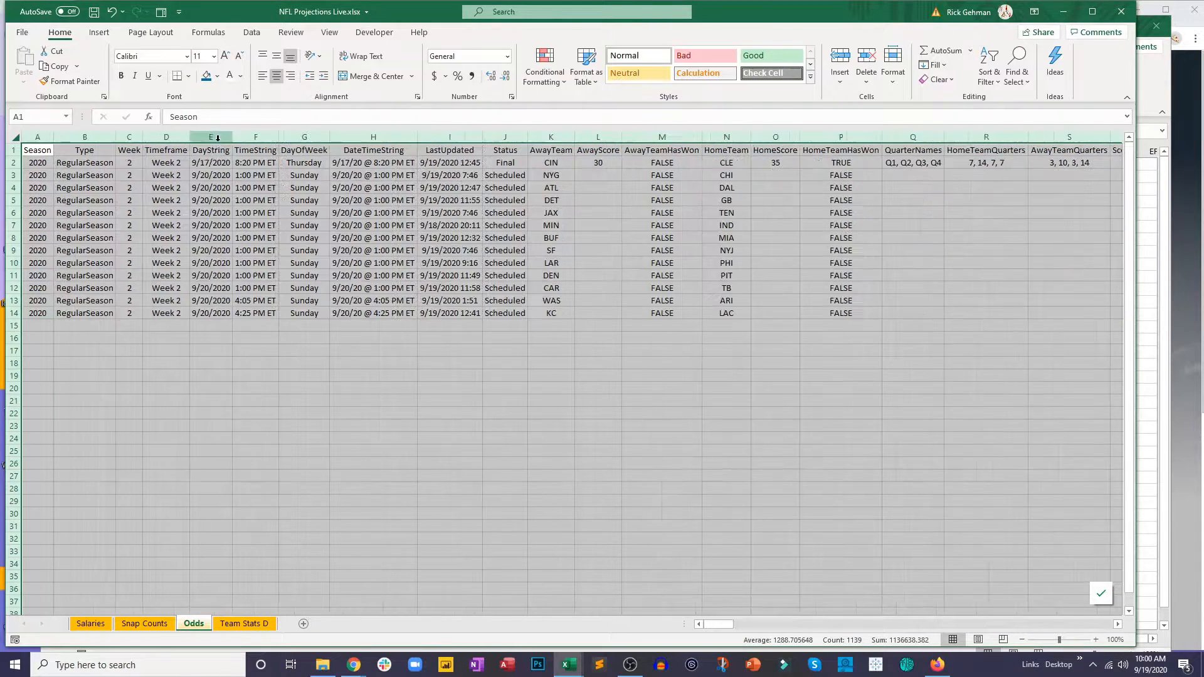
double_click(216, 137)
left_click(251, 238)
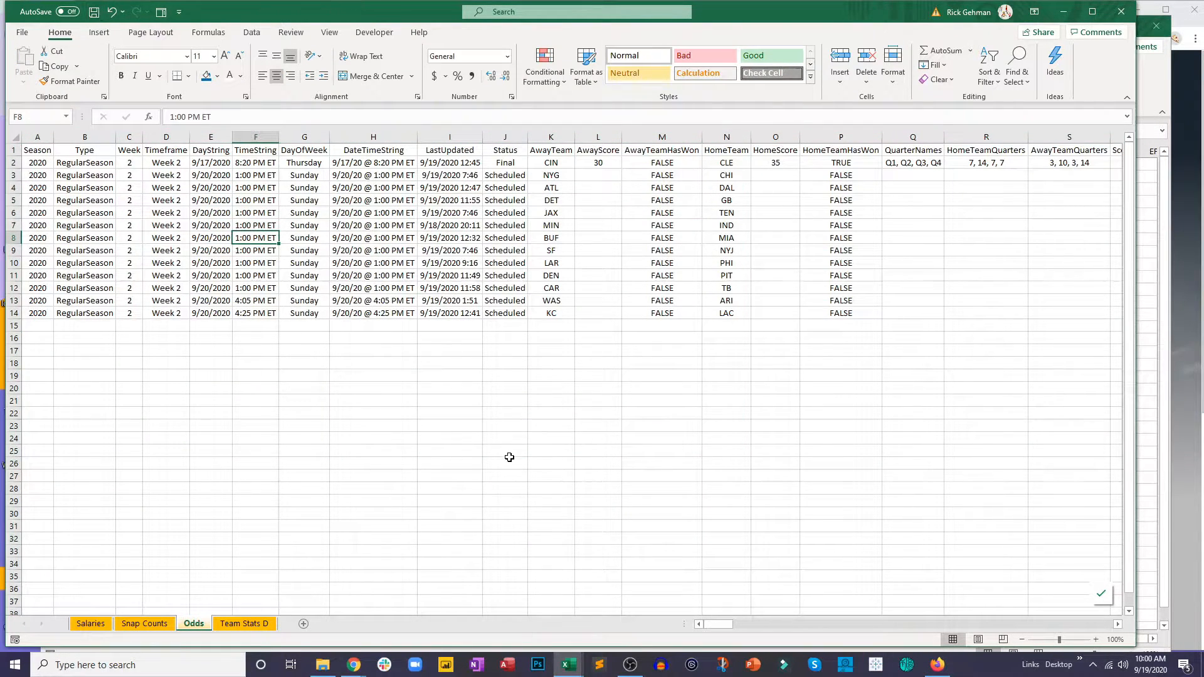
left_click(476, 502)
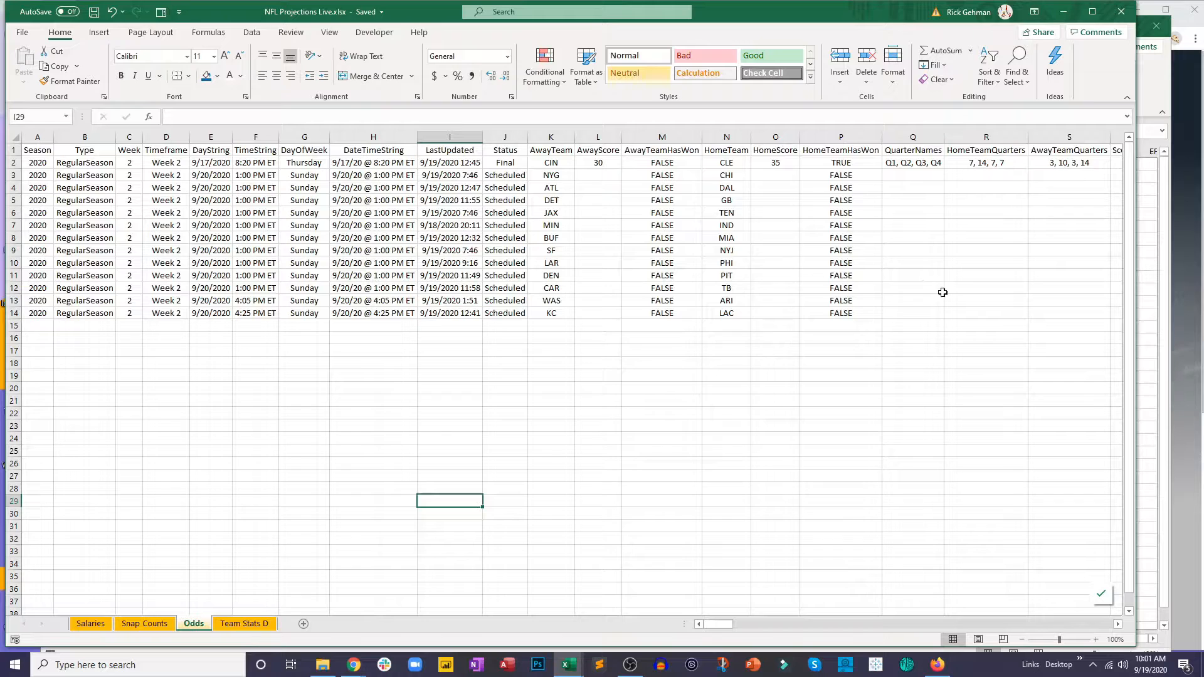
Step: Copy the address of the NFL Point Spreads page in Chrome and enter Link in B19 of the Odds sheet in Excel
left_click(1182, 184)
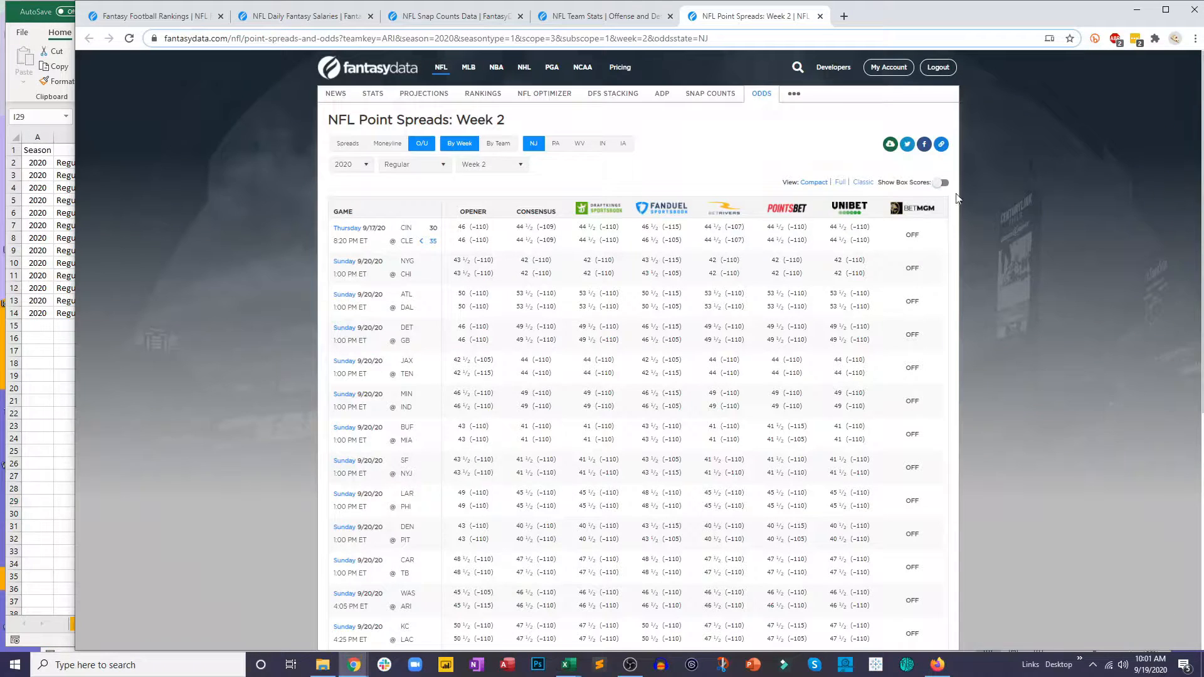
left_click(559, 39)
left_click(53, 402)
left_click(66, 376)
type("Link")
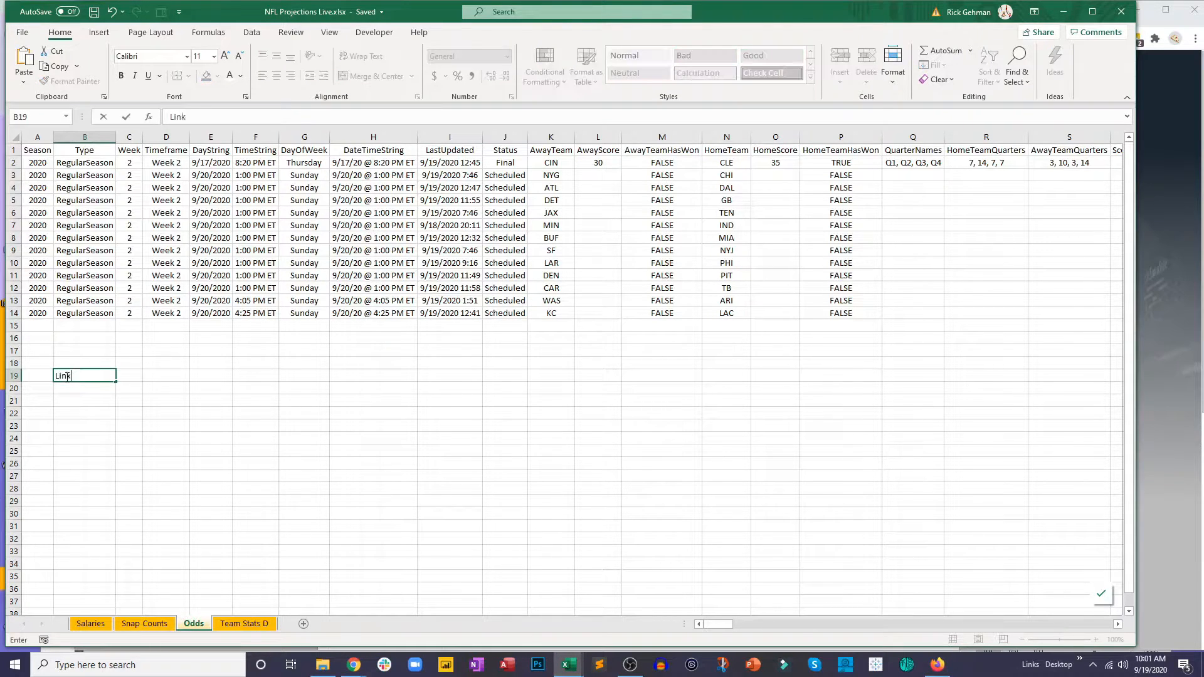
left_click(94, 424)
left_click(83, 375)
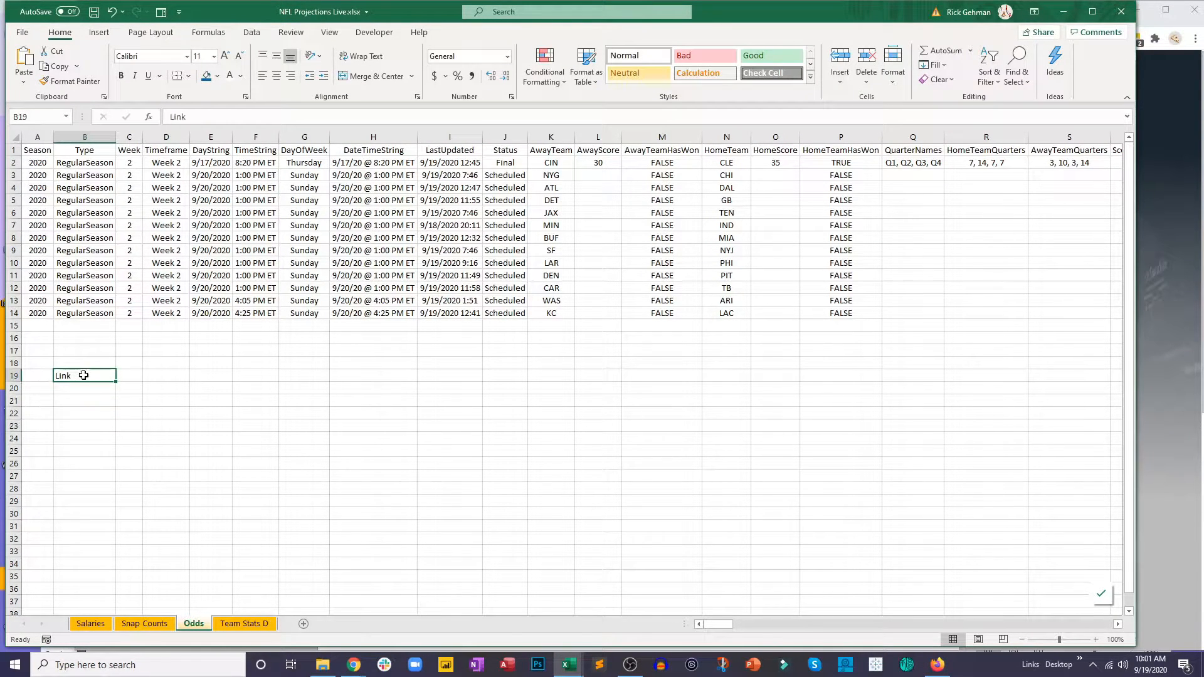
Step: Turn the Link text in B19 of Odds into a hyperlink to the copied point spreads address
right_click(88, 374)
left_click(141, 367)
key("ctrl+v")
left_click(555, 380)
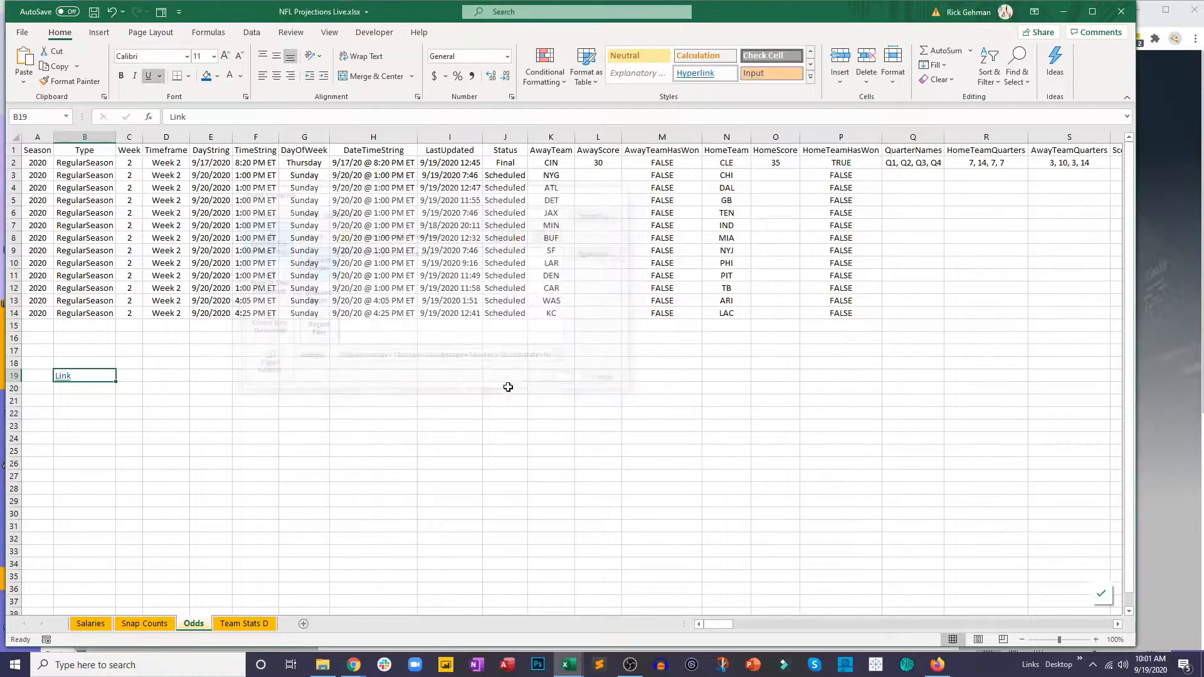
left_click(449, 400)
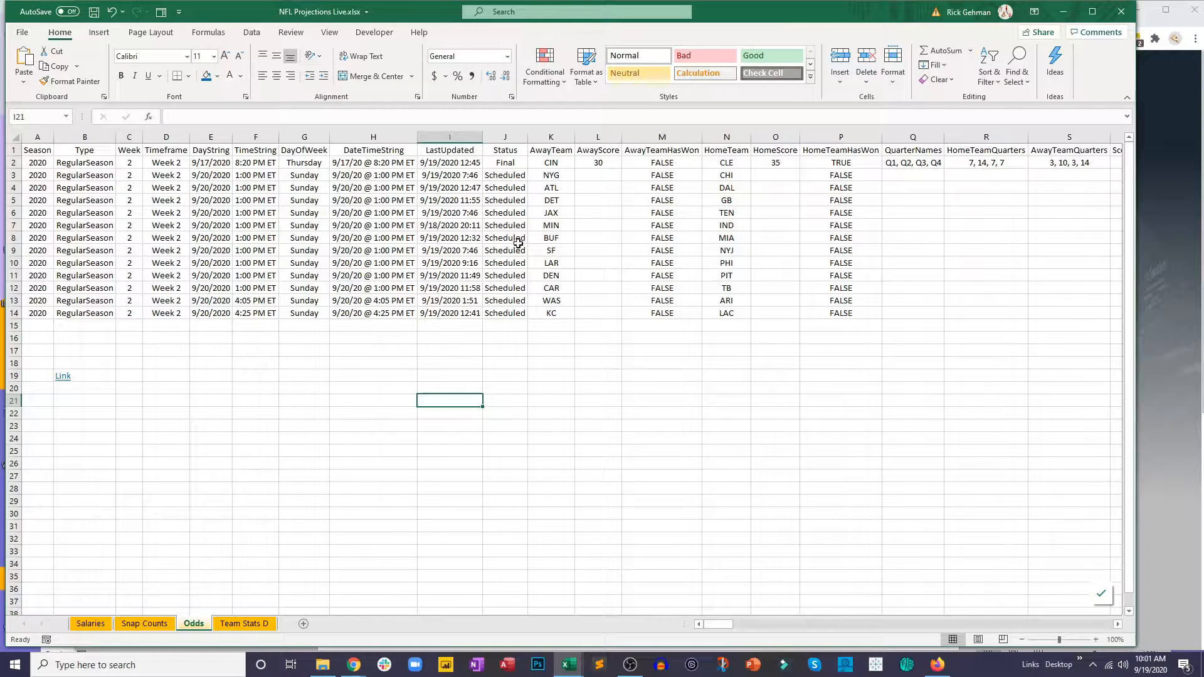
Step: Compare how teams are named in the Odds, Snap Counts and Team Stats D sheets
left_click_drag(552, 162, 555, 314)
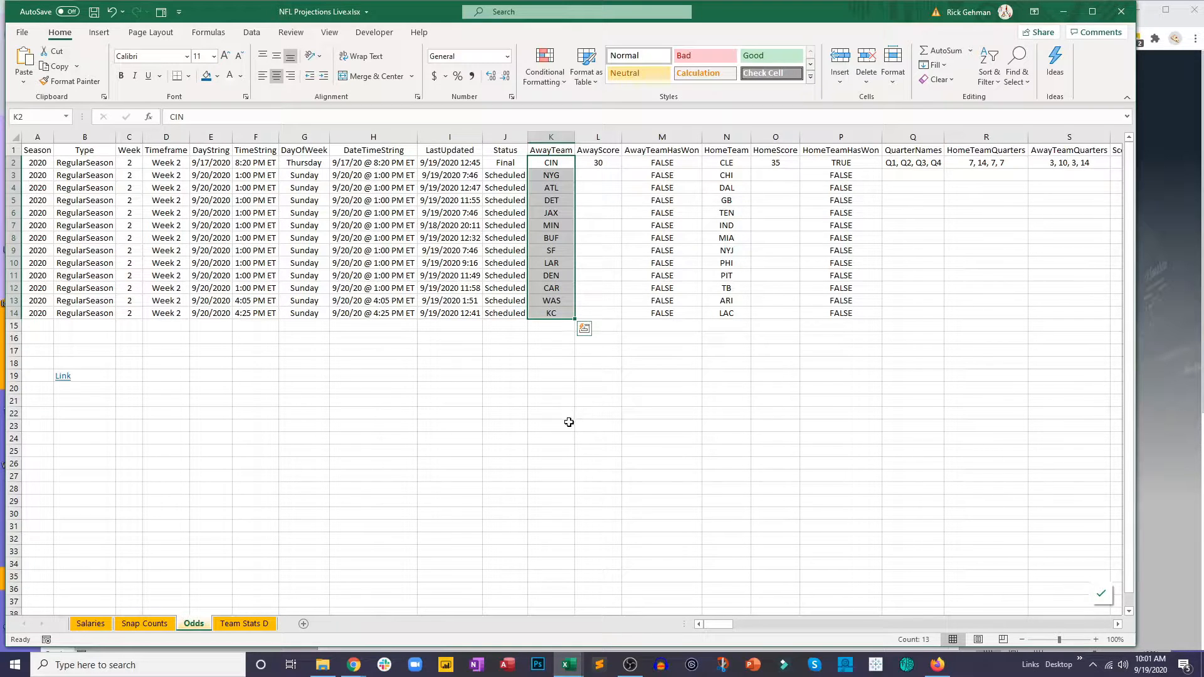
left_click(150, 625)
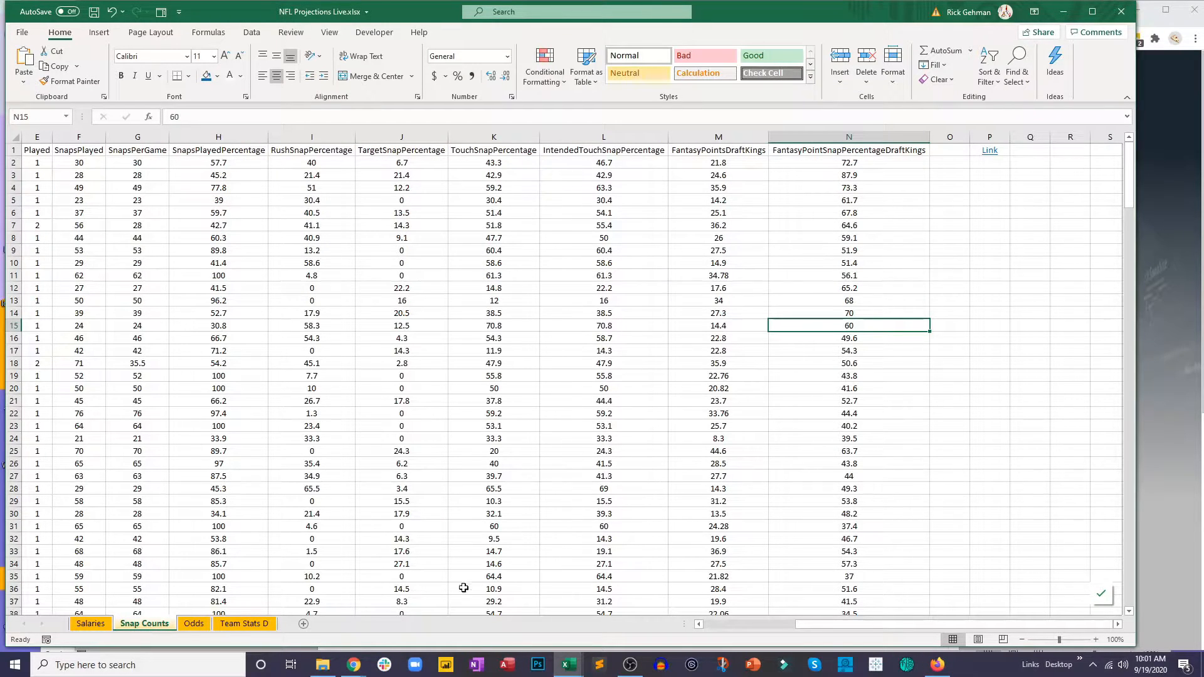
left_click_drag(829, 626, 750, 628)
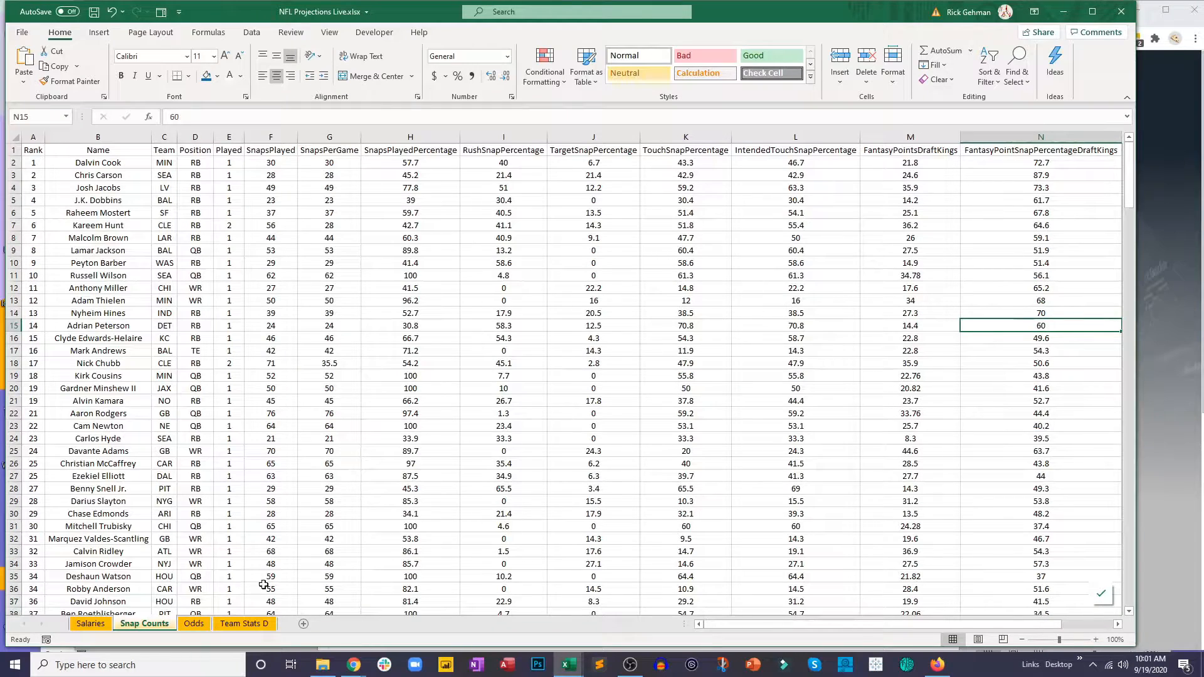
left_click(244, 623)
left_click(160, 440)
scroll(125, 321, "up", 1)
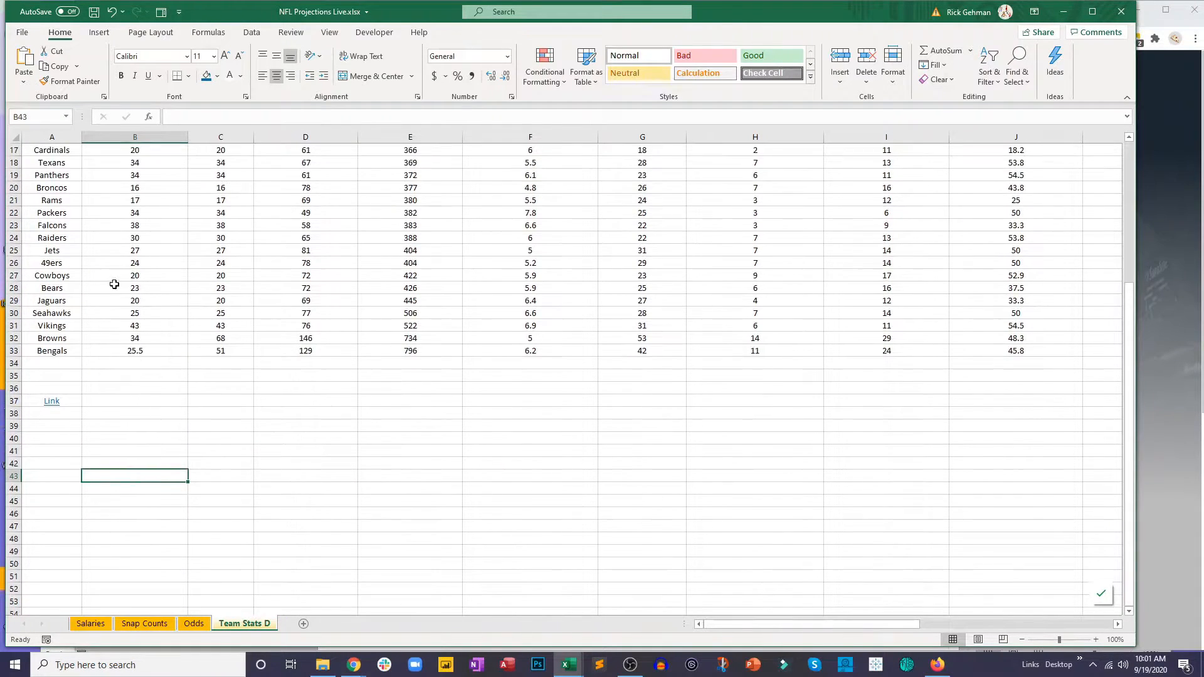
scroll(124, 321, "up", 5)
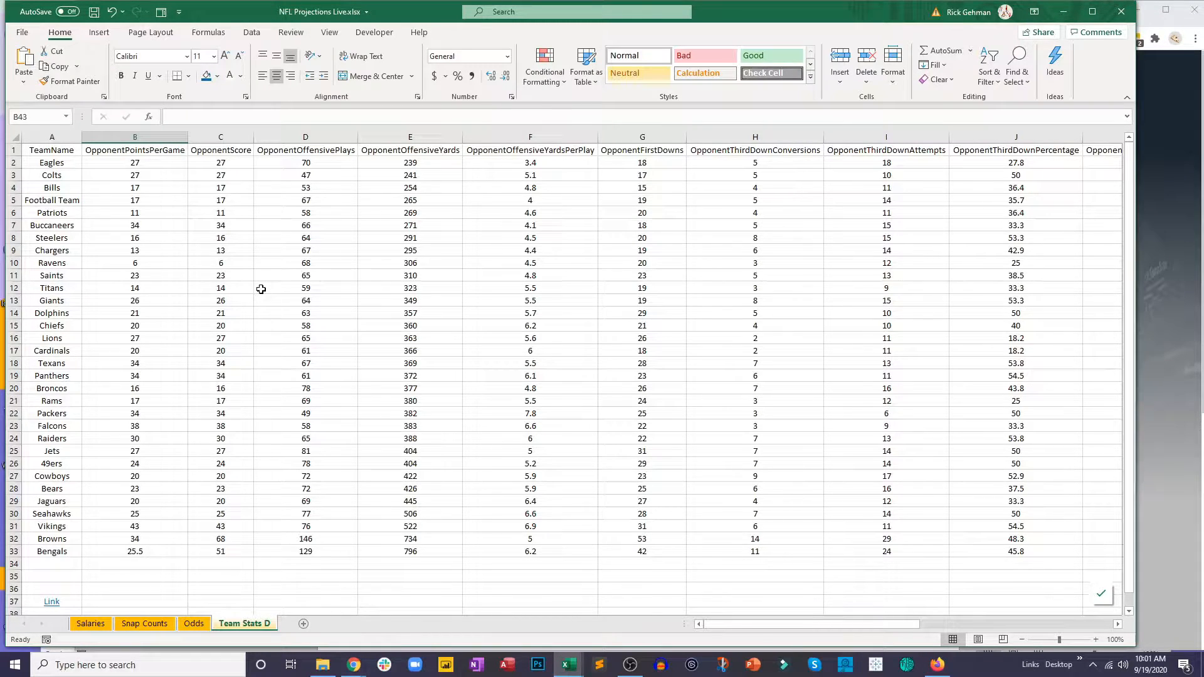
Step: Add a new sheet after Team Stats D and name it Teams
left_click(300, 628)
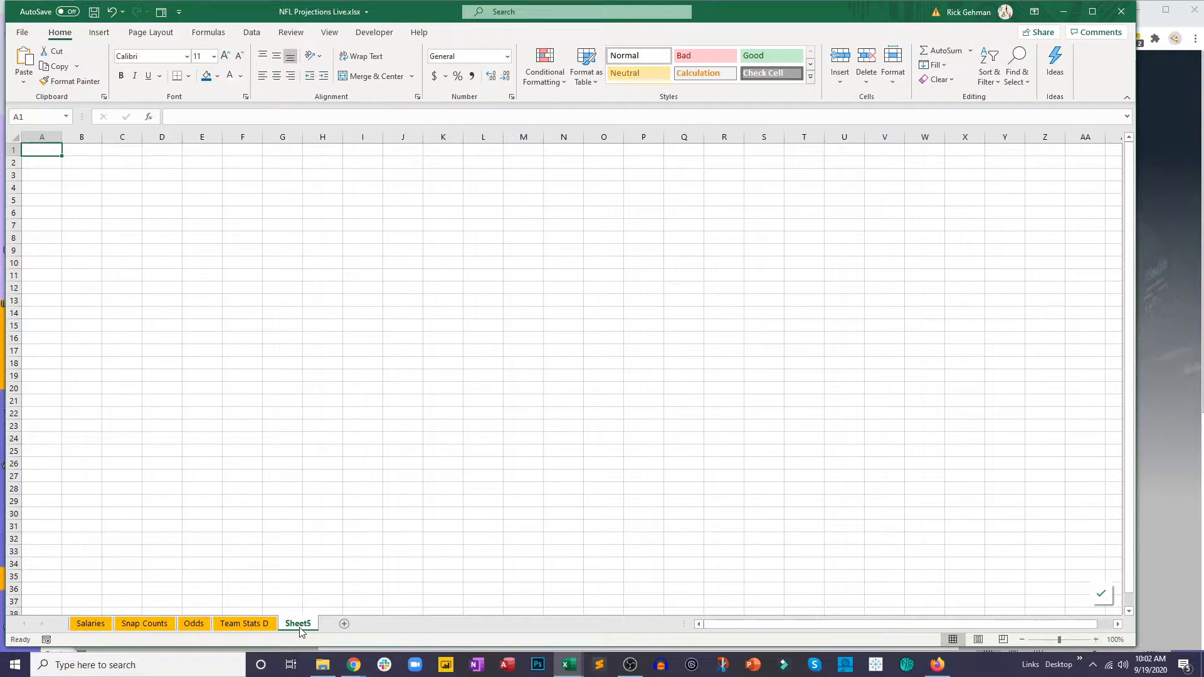
double_click(298, 624)
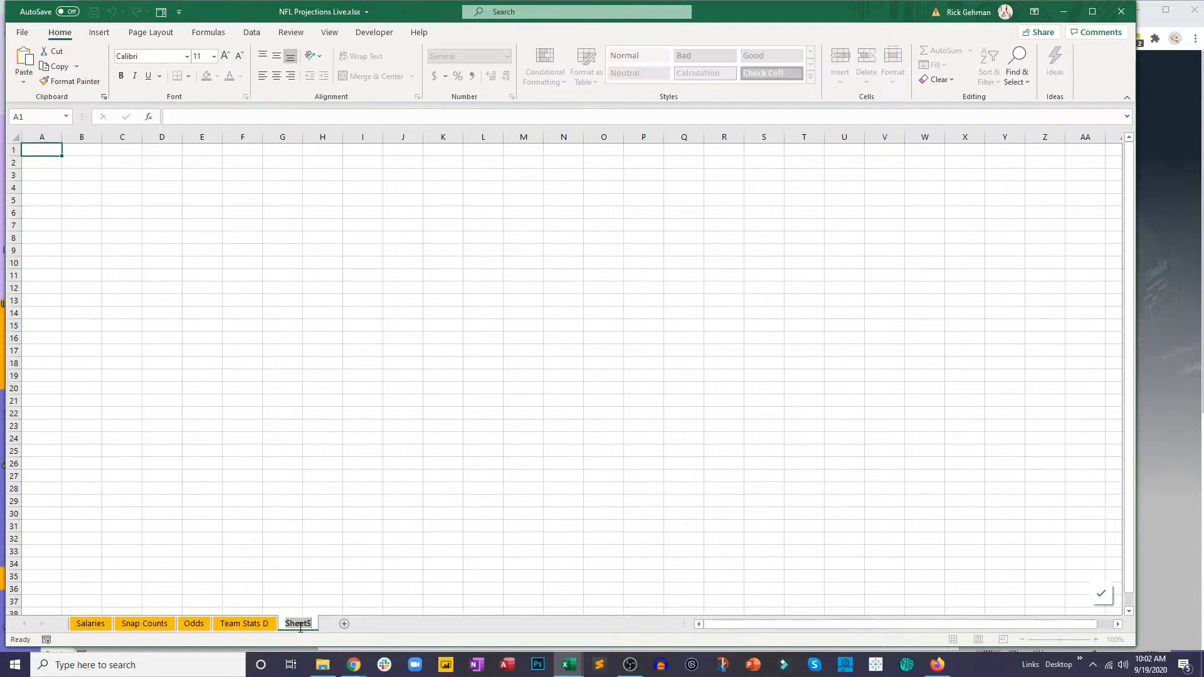
type("Teams")
key("Return")
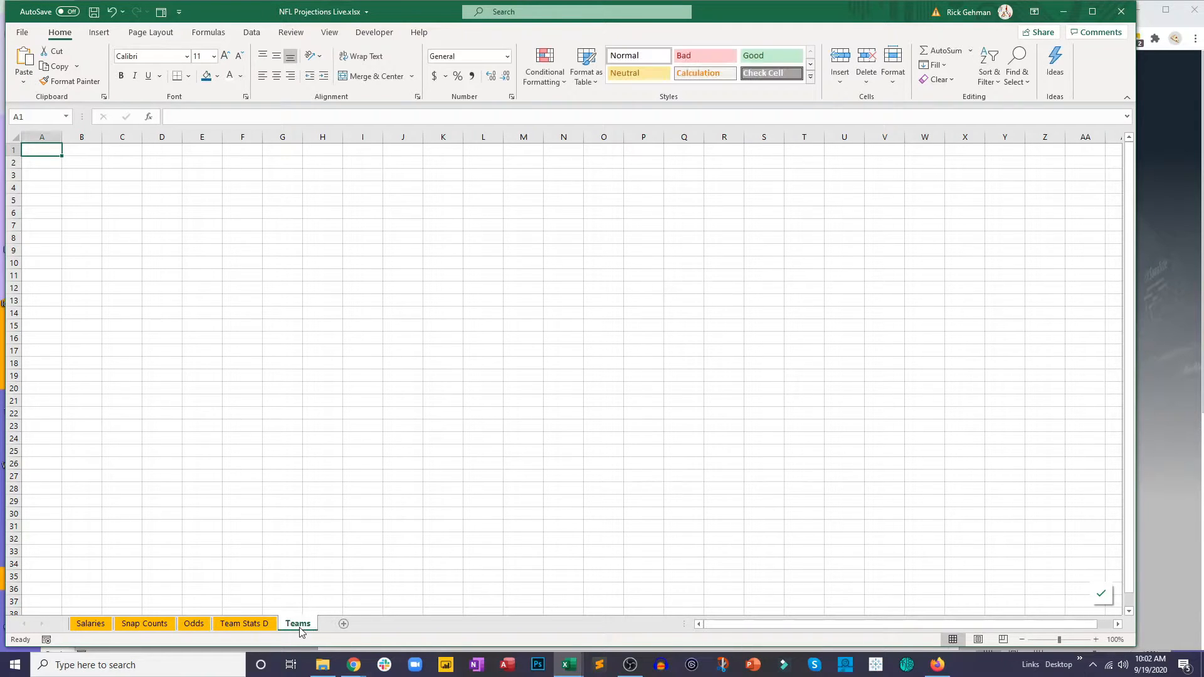
Step: Copy the TeamName column A1:A33 from Team Stats D into A1 of the Teams sheet
left_click(244, 625)
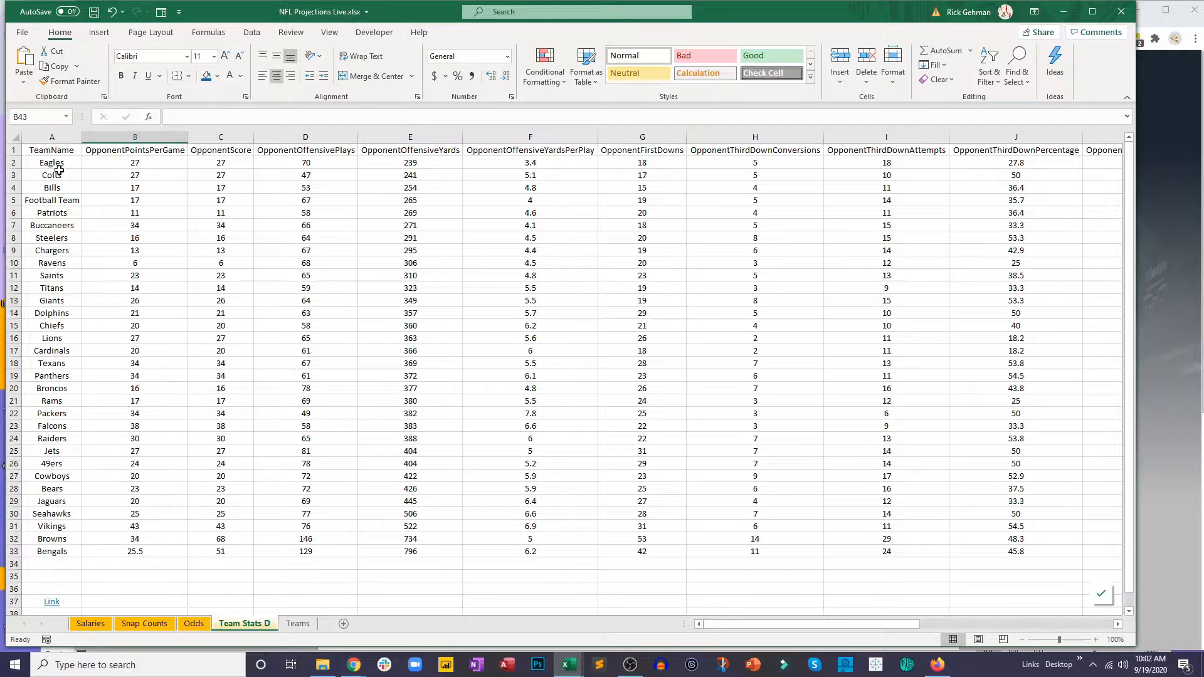
left_click_drag(55, 154, 54, 547)
key("ctrl+c")
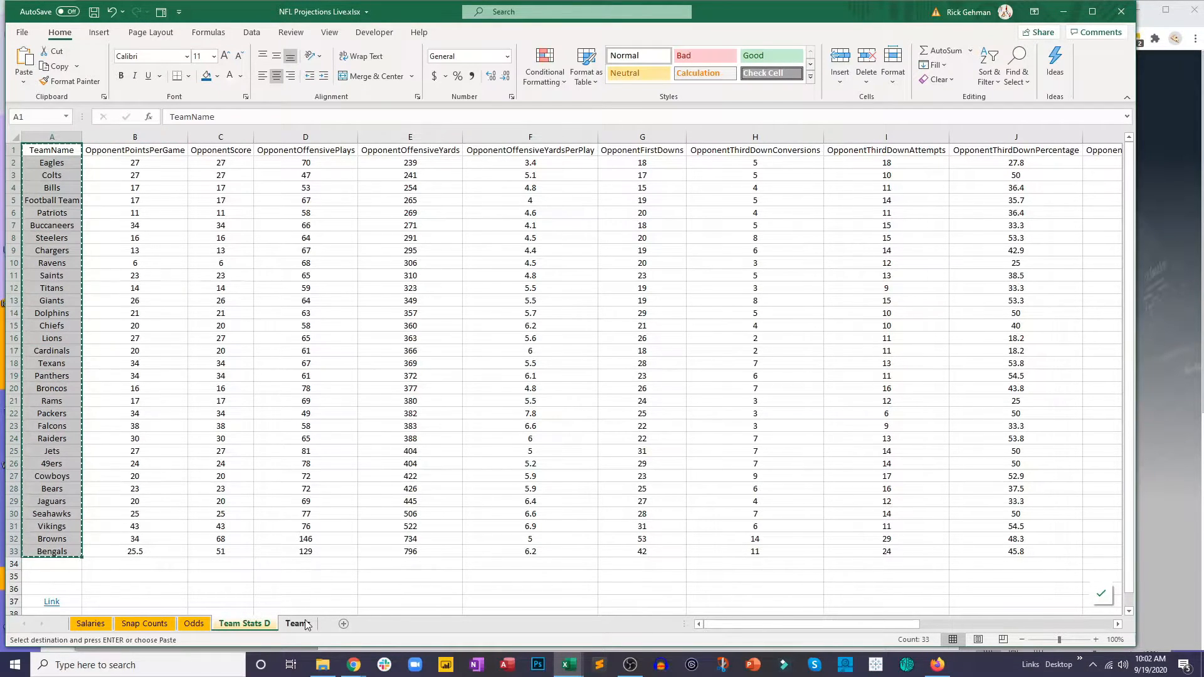
left_click(299, 623)
key("ctrl+v")
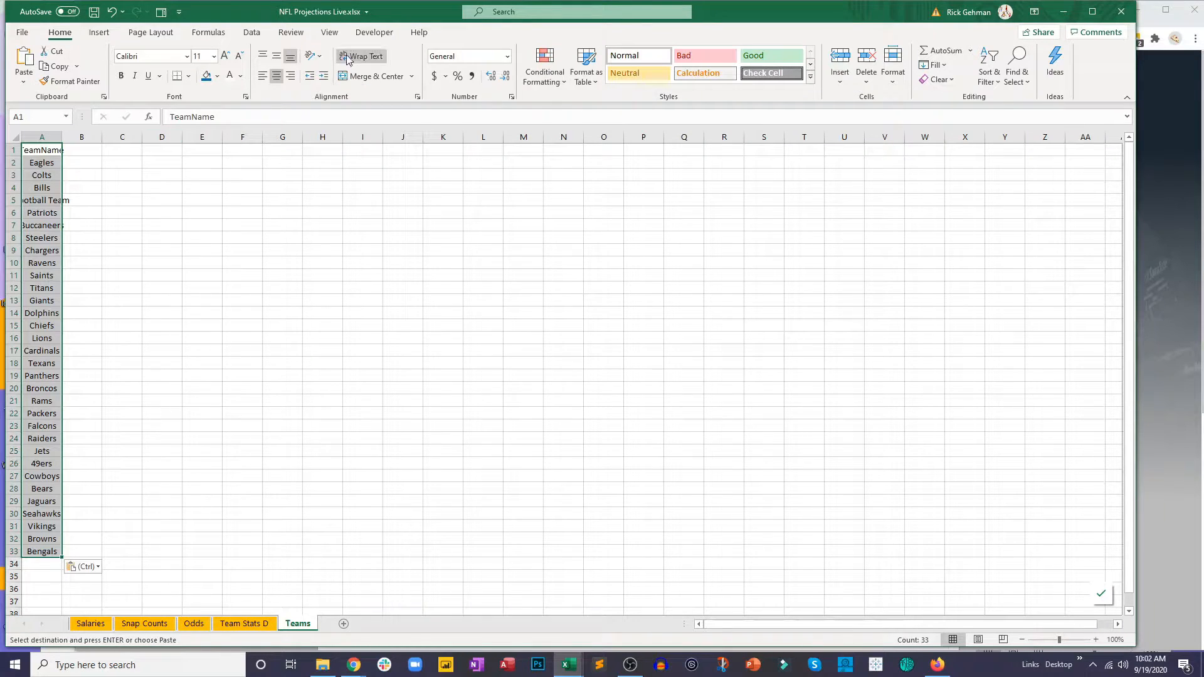
Step: Sort the Teams list by TeamName from A to Z with a header row, and fit column A to its contents
left_click(220, 34)
left_click(251, 33)
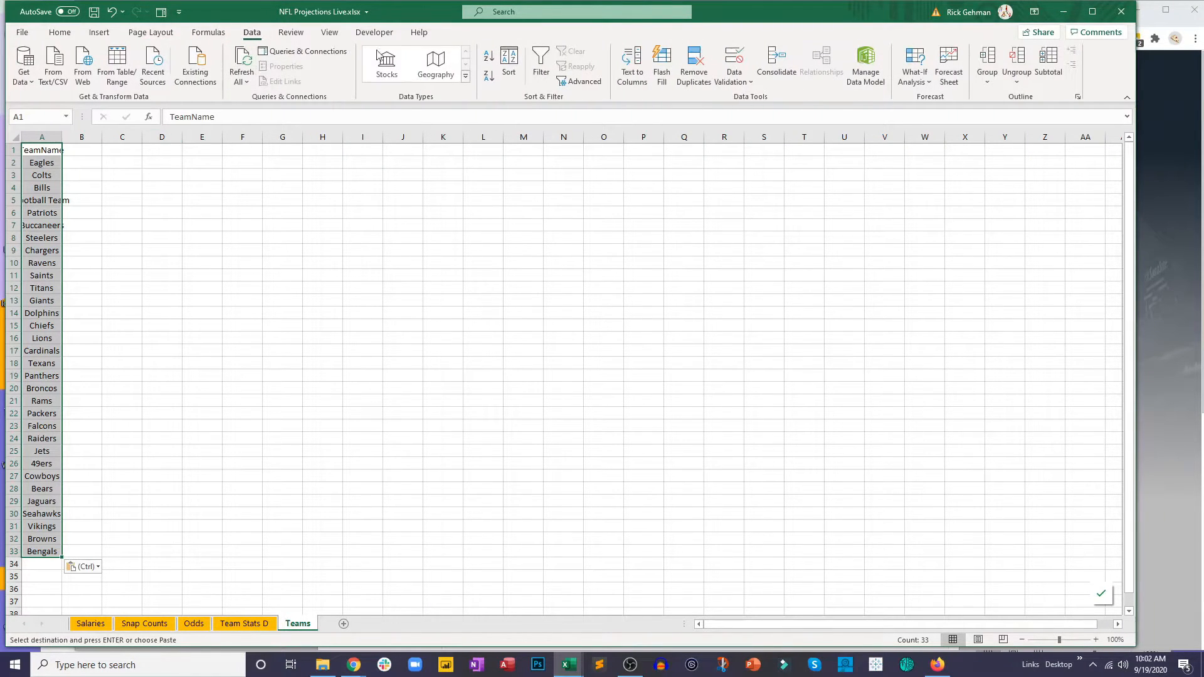
left_click(509, 68)
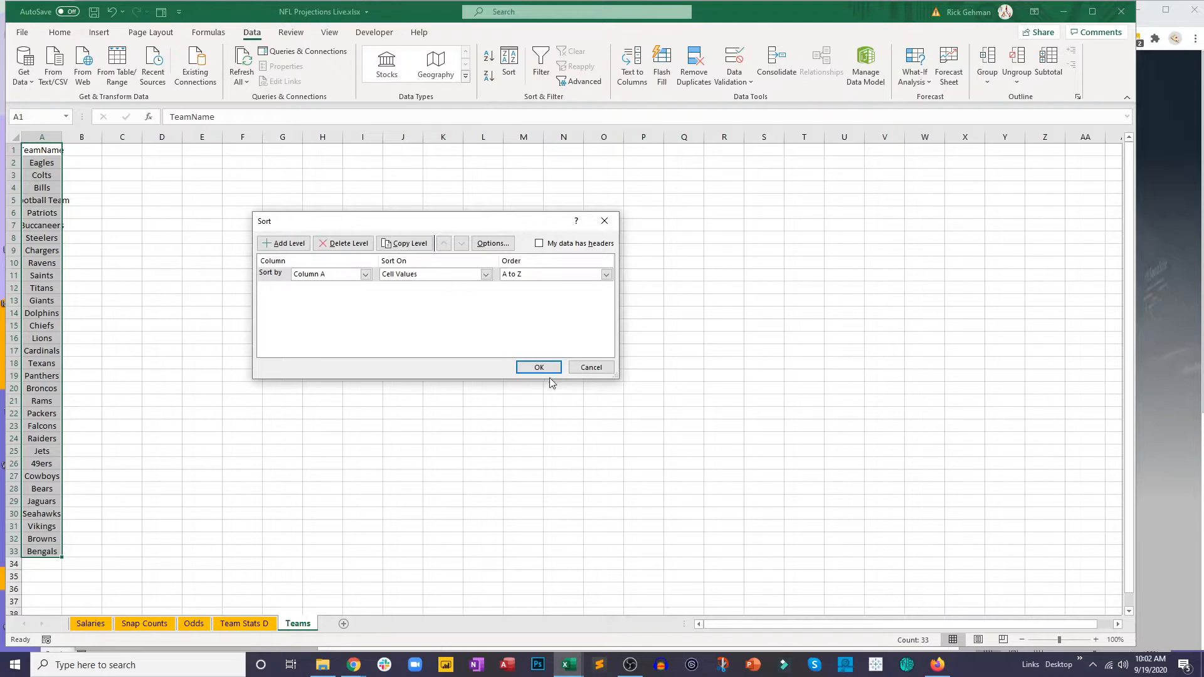
left_click(539, 243)
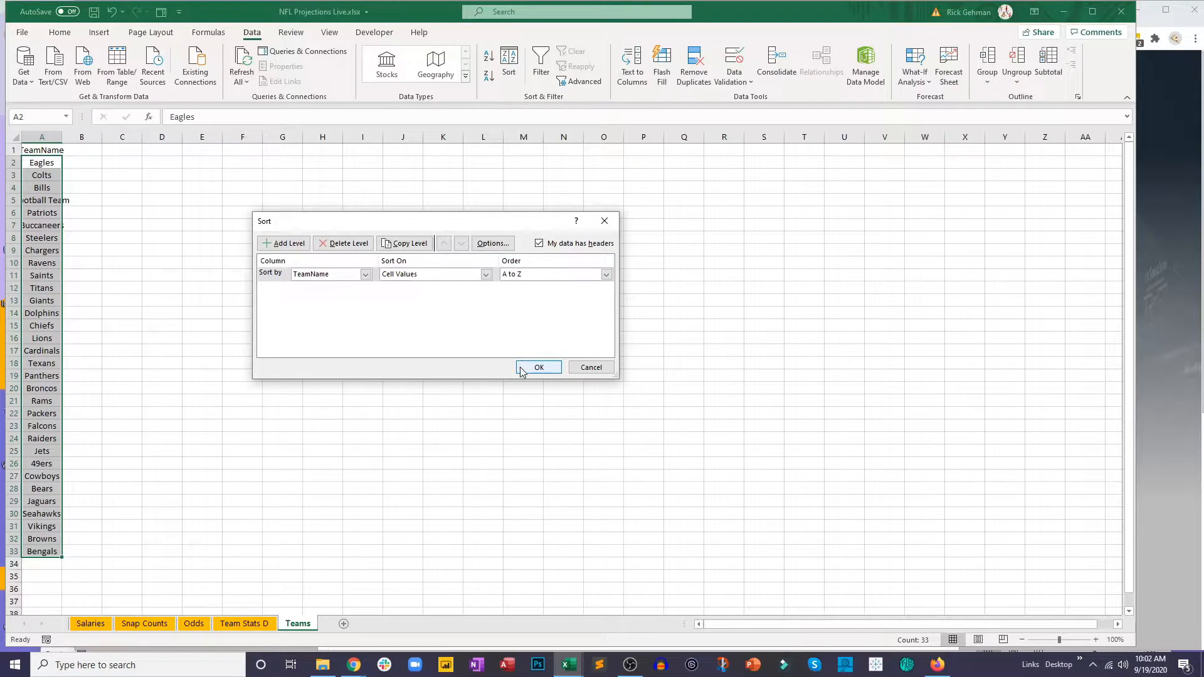
left_click(538, 368)
double_click(60, 132)
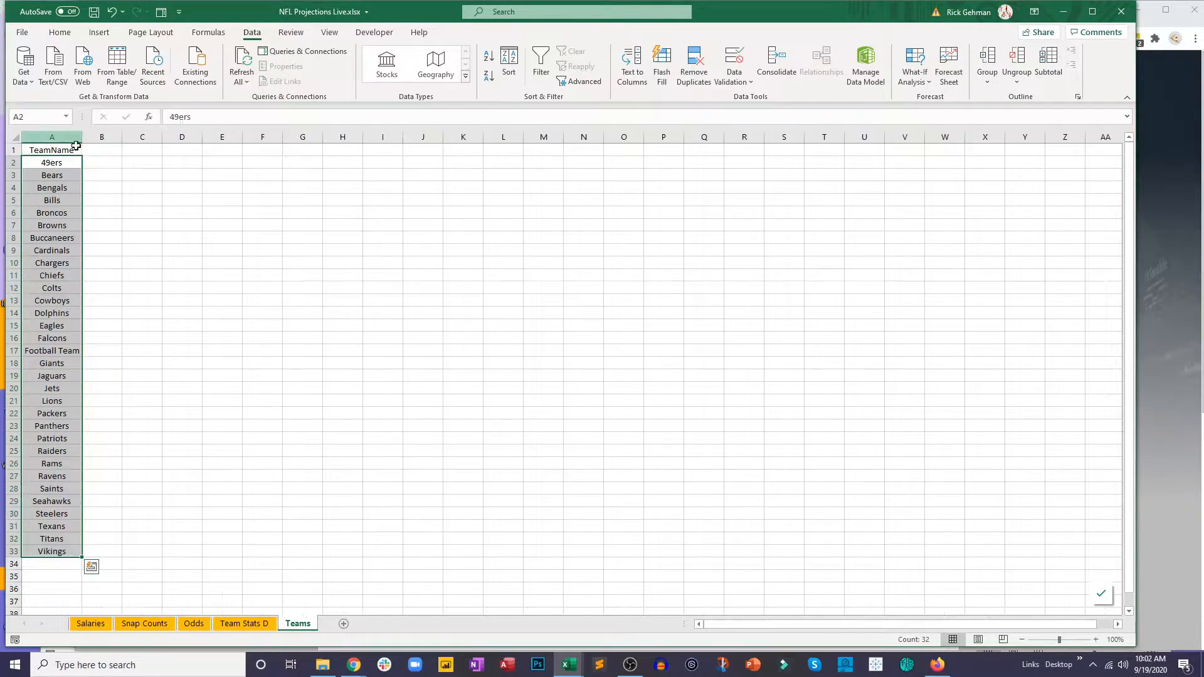
left_click(100, 192)
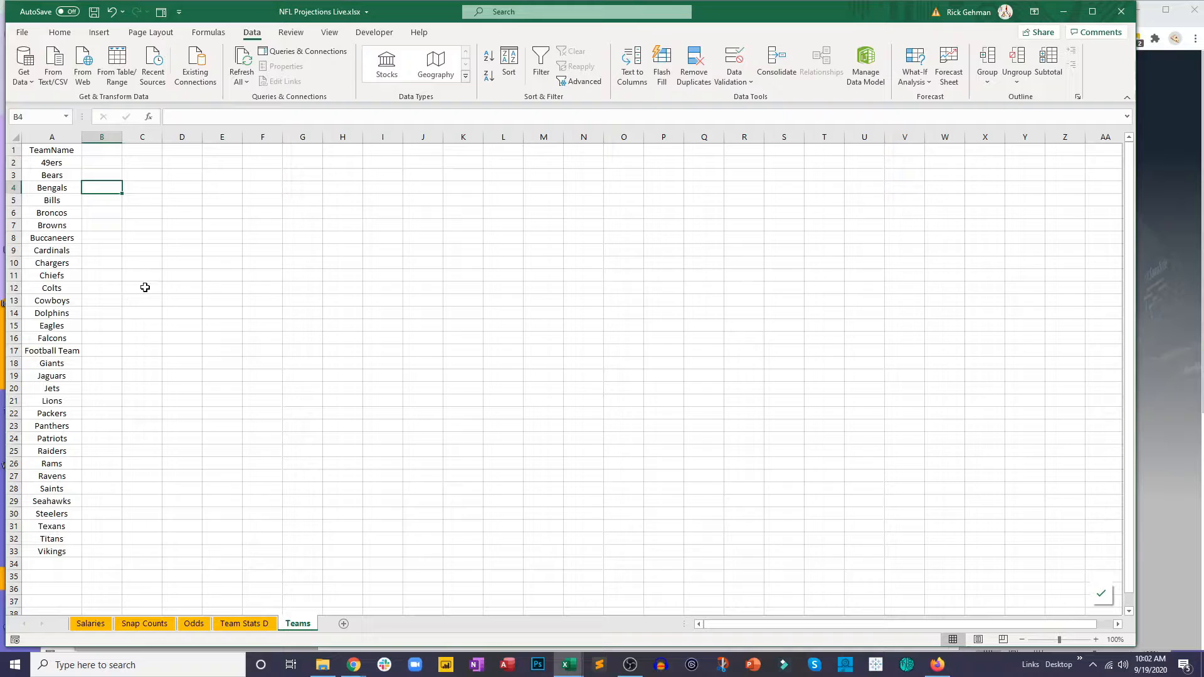
Step: Add the header Abbrev in B1 of the Teams sheet
left_click(104, 147)
type("Abbrev")
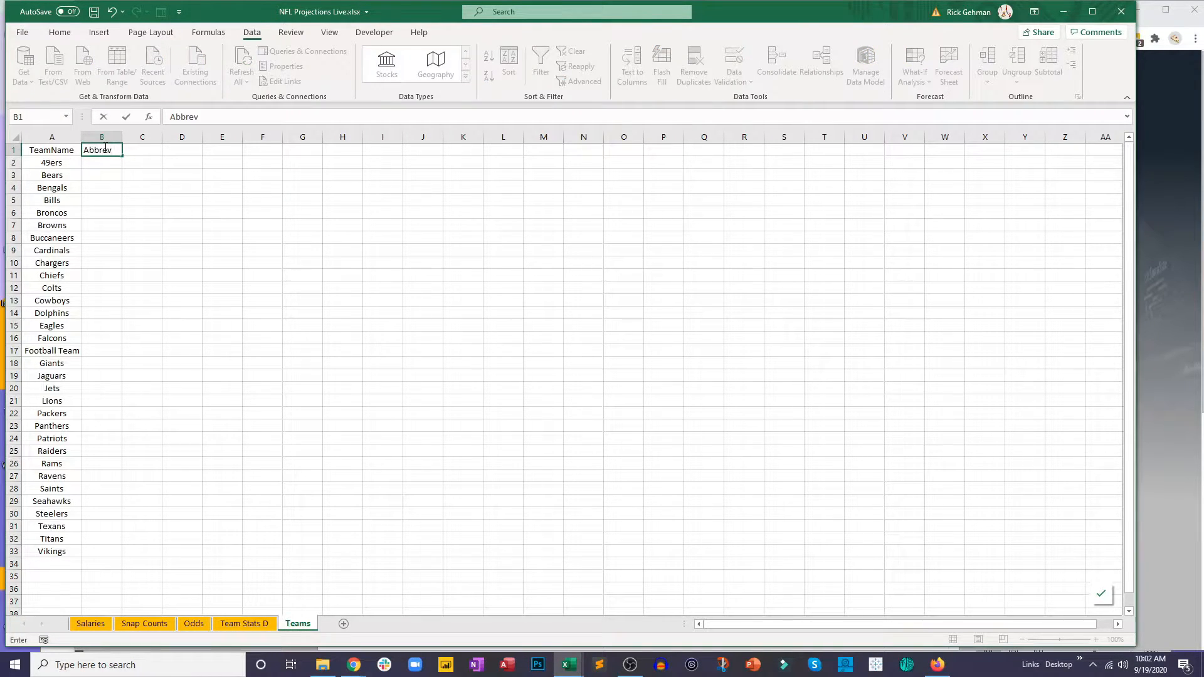
key("Return")
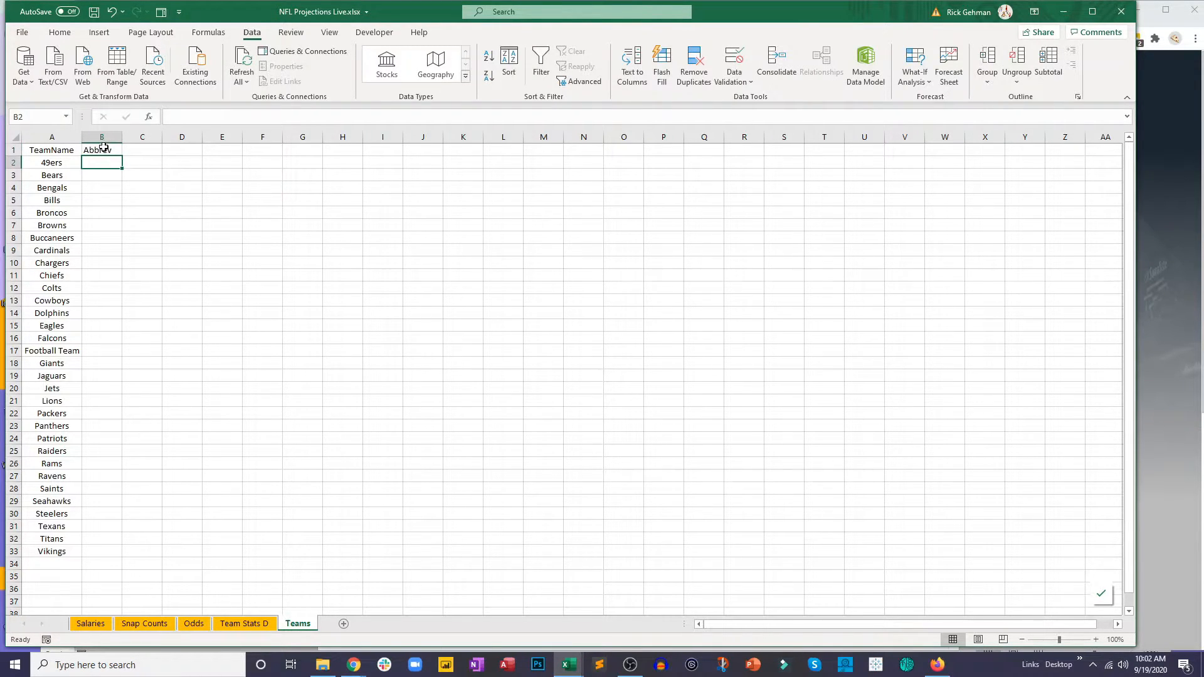
left_click(102, 137)
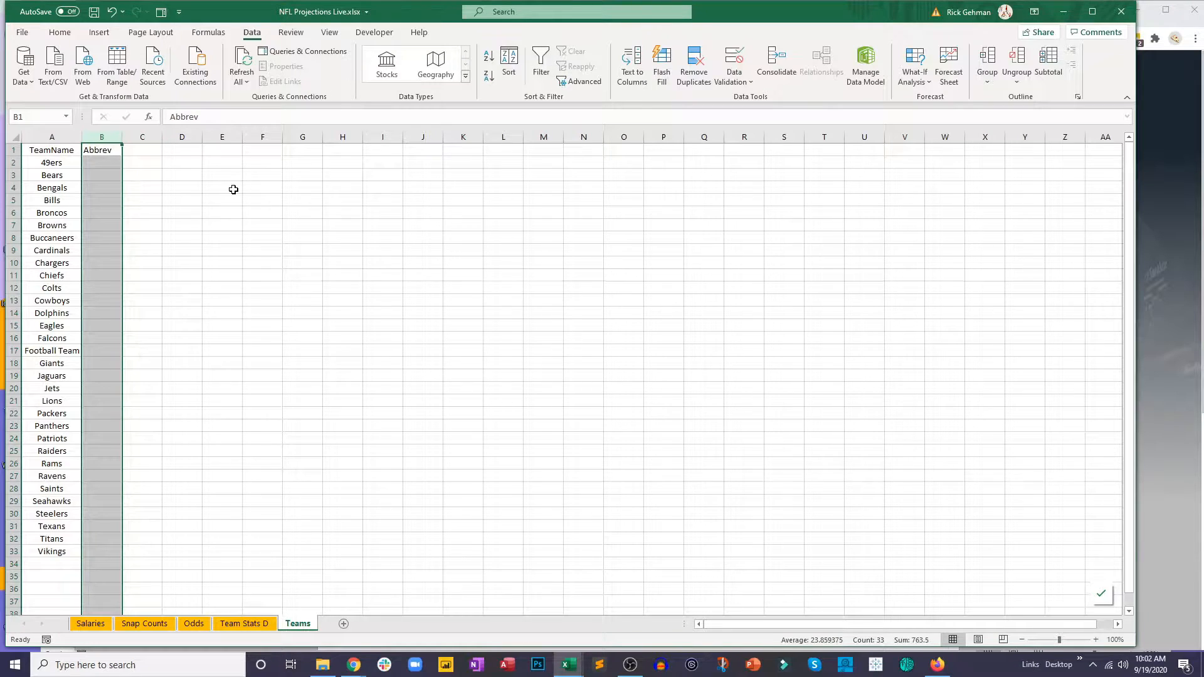
left_click(342, 360)
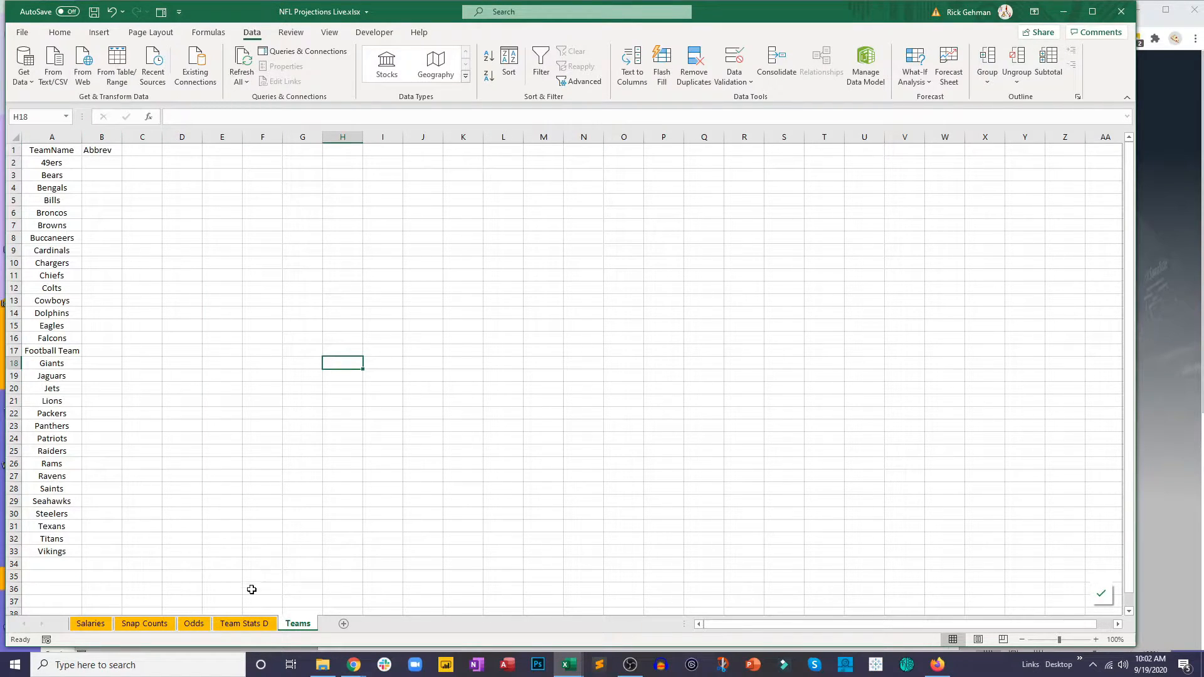
Step: In the Odds sheet, copy the AwayTeam and HomeTeam abbreviations from rows 2 to 14 into one stacked list starting at I19
left_click(186, 624)
left_click(379, 504)
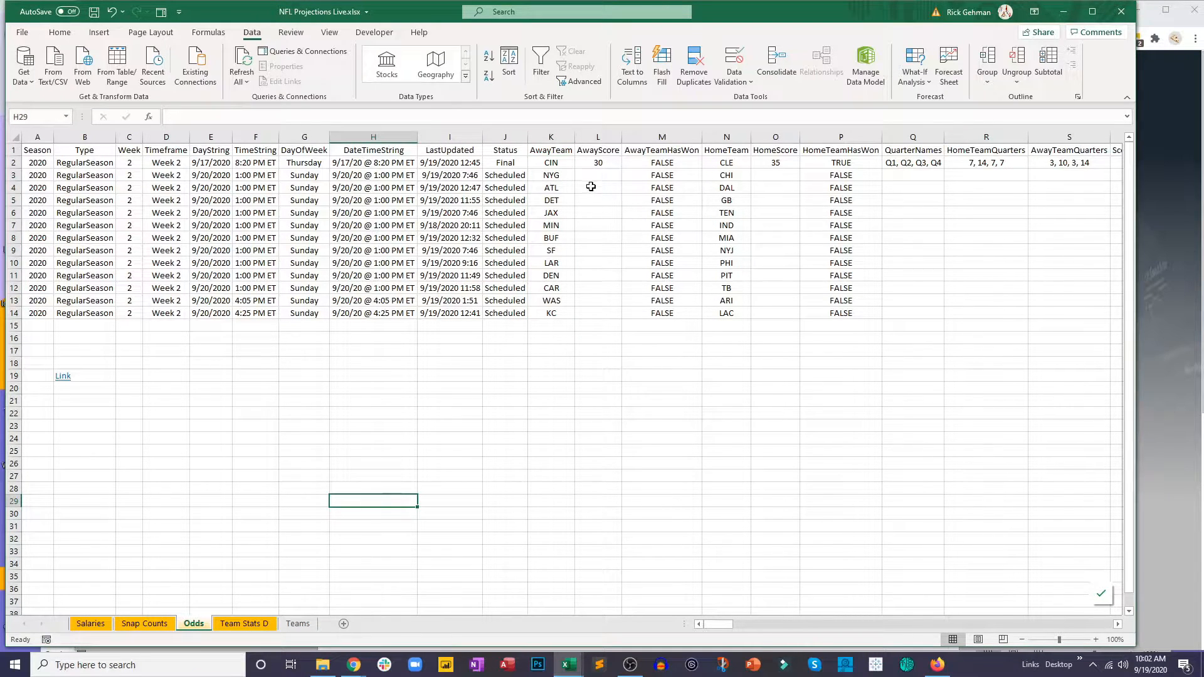
left_click_drag(551, 162, 550, 313)
key("ctrl+c")
left_click(462, 376)
key("ctrl+v")
left_click_drag(726, 163, 721, 317)
key("ctrl+c")
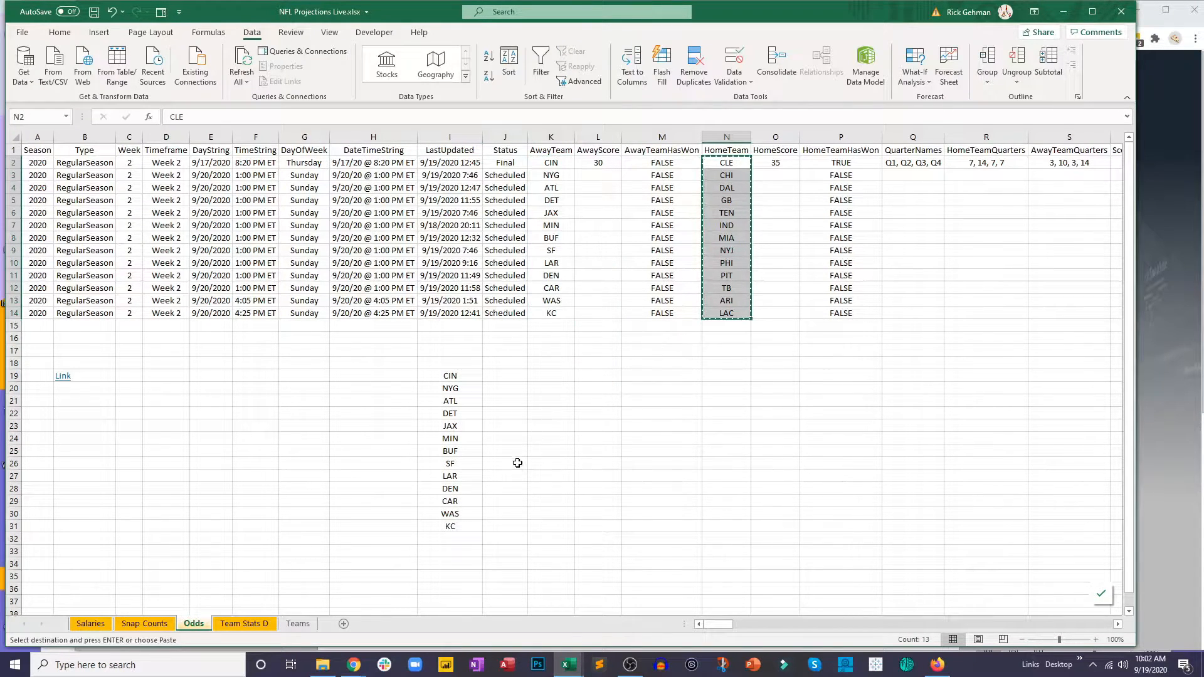
left_click(450, 539)
key("ctrl+v")
Step: Copy the combined abbreviation list I19:I44 from Odds to the Teams sheet, starting at E2
left_click_drag(450, 376, 462, 572)
key("ctrl+c")
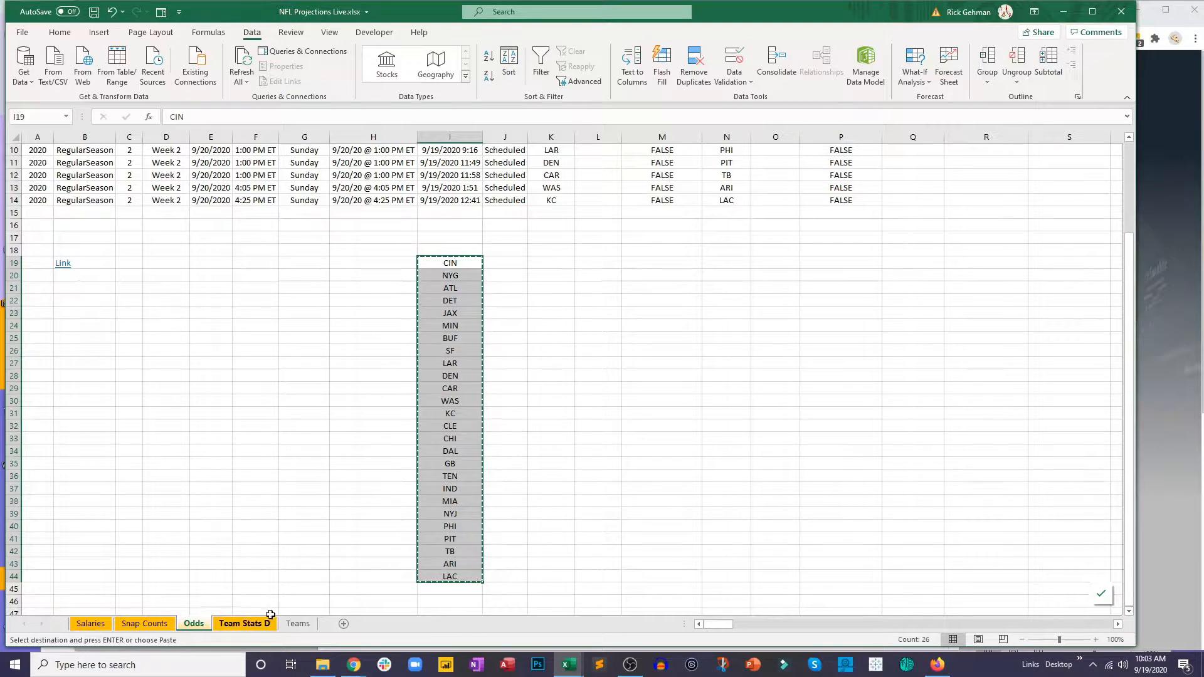
left_click(297, 624)
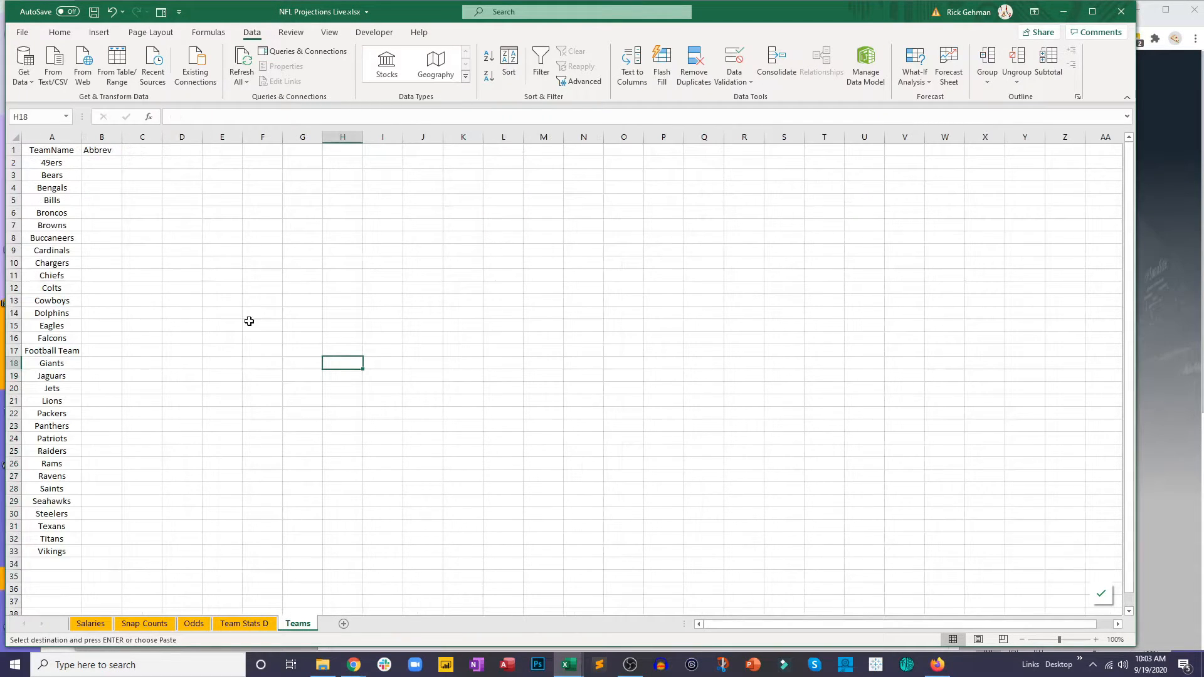
left_click(219, 161)
key("ctrl+v")
Step: Sort the abbreviations in column E of Teams from A to Z, treating the data as having no header
left_click(509, 63)
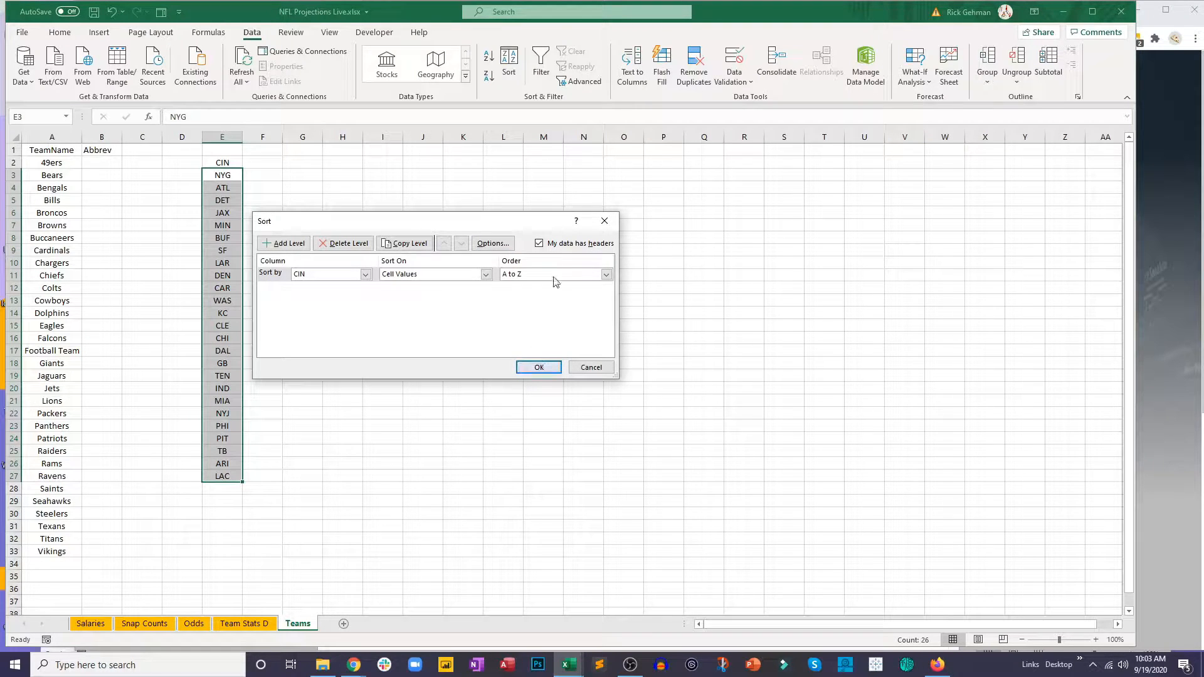
left_click(539, 243)
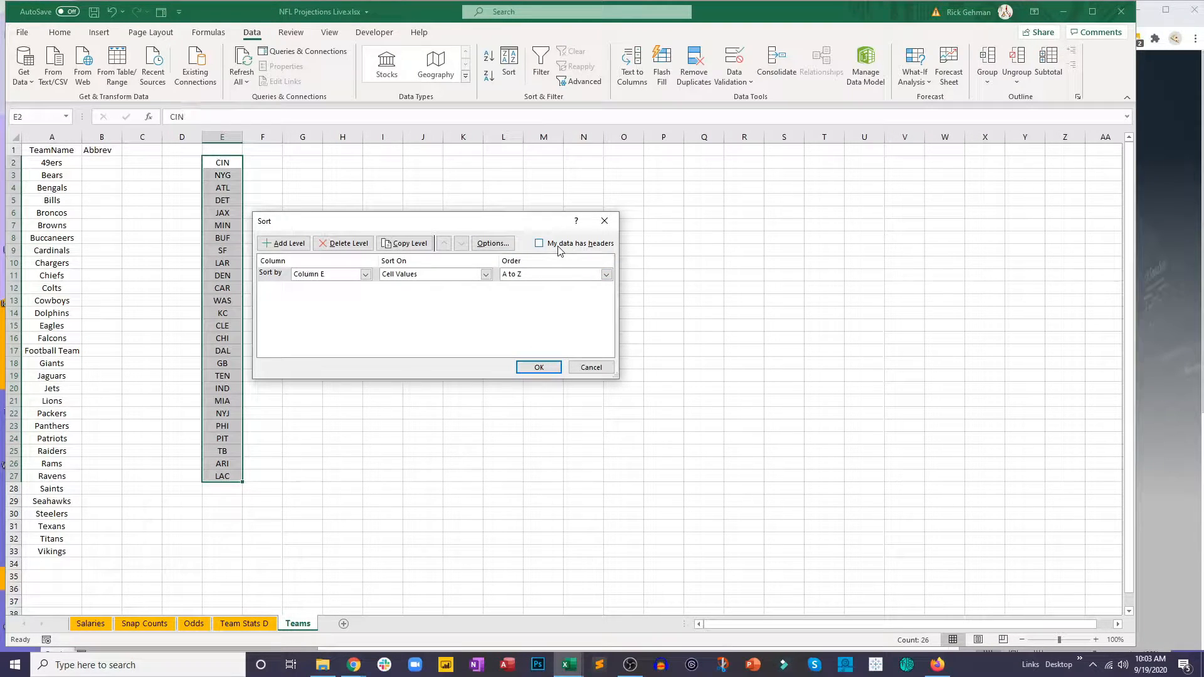
left_click(538, 367)
left_click(281, 260)
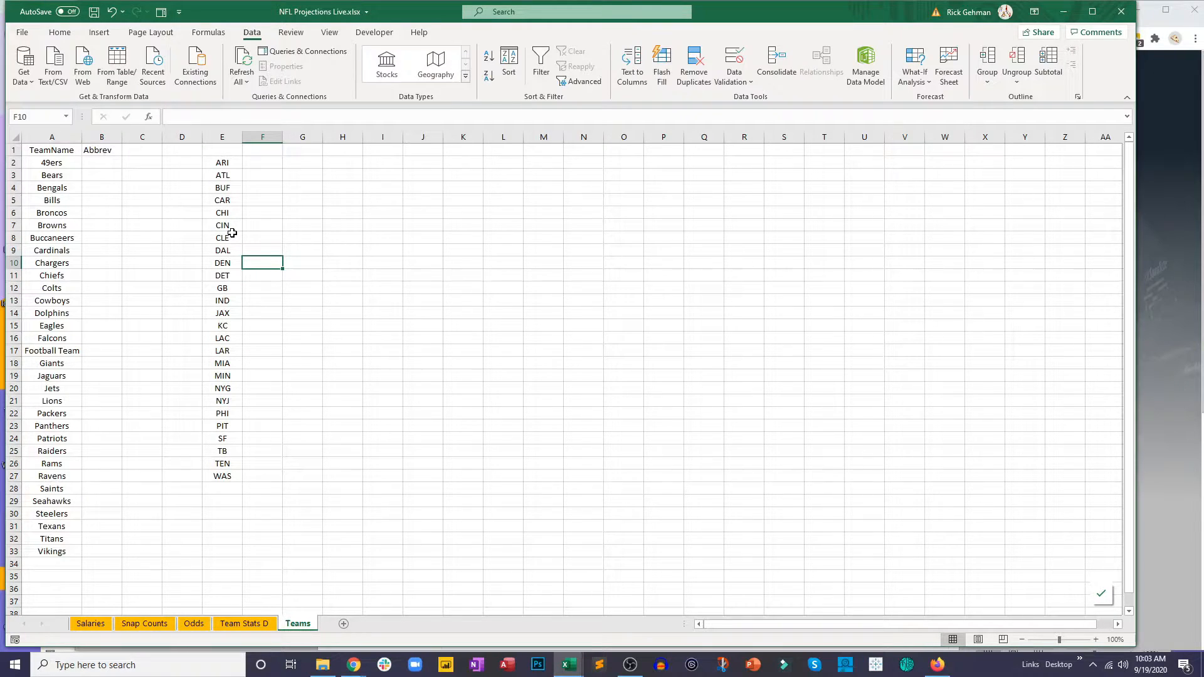
Step: Move SF from the column E list to the Abbrev cell beside 49ers, and CHI beside Bears
left_click(222, 166)
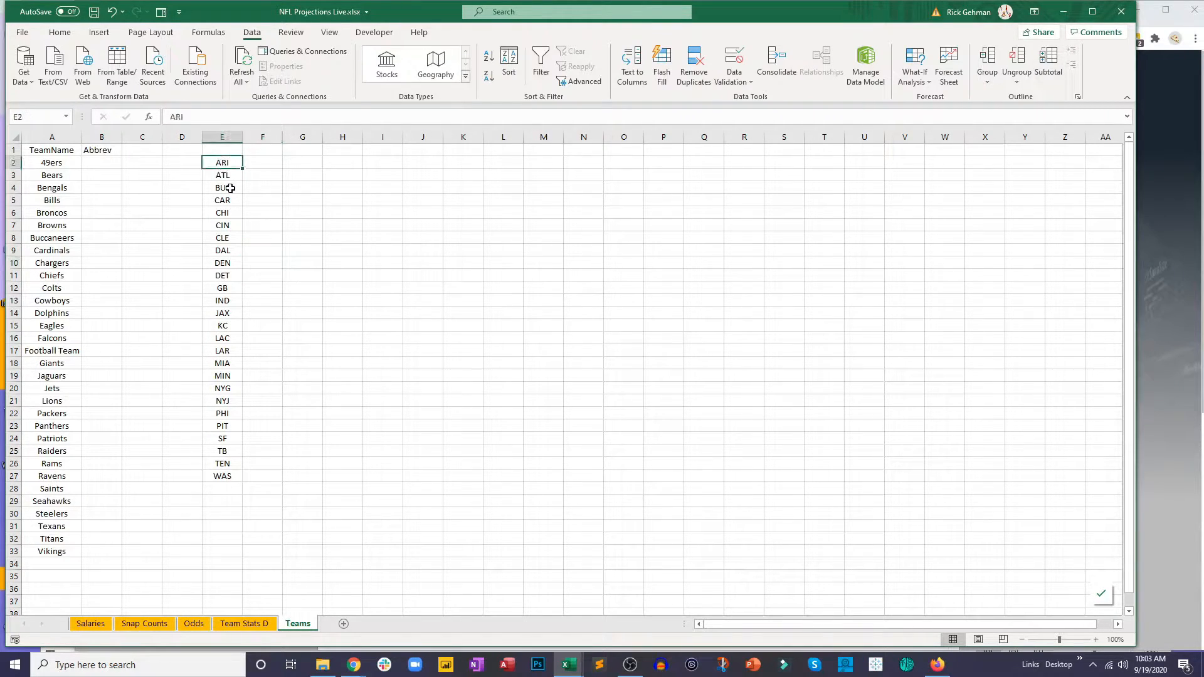
left_click(229, 439)
key("ctrl+c")
left_click(100, 165)
key("ctrl+v")
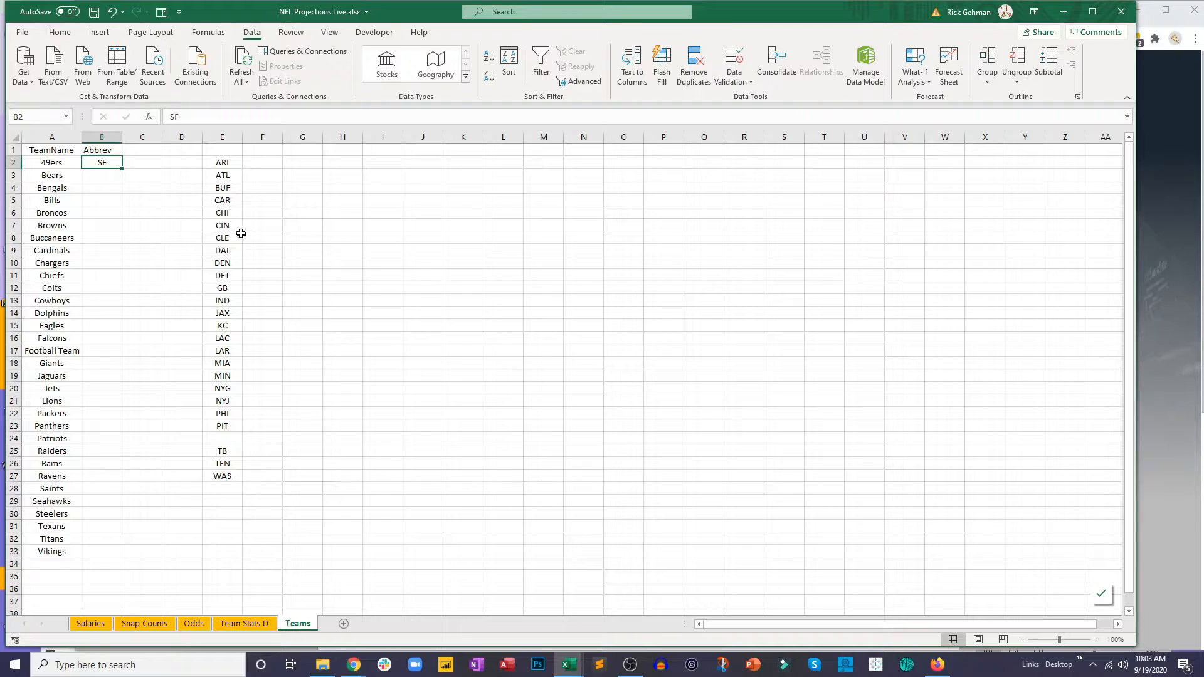
left_click(228, 213)
key("ctrl+x")
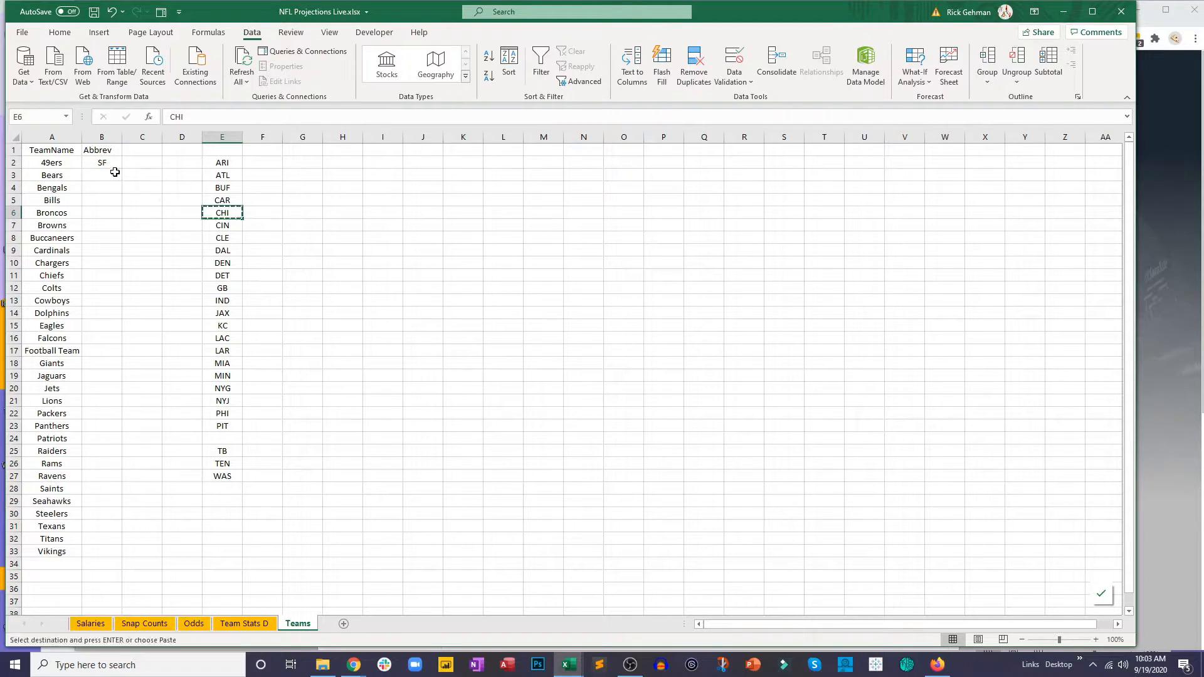
left_click(114, 174)
key("ctrl+v")
Step: Move CIN from the column E list to the Abbrev cell beside Bengals, and BUF beside Bills
left_click(229, 225)
key("ctrl+x")
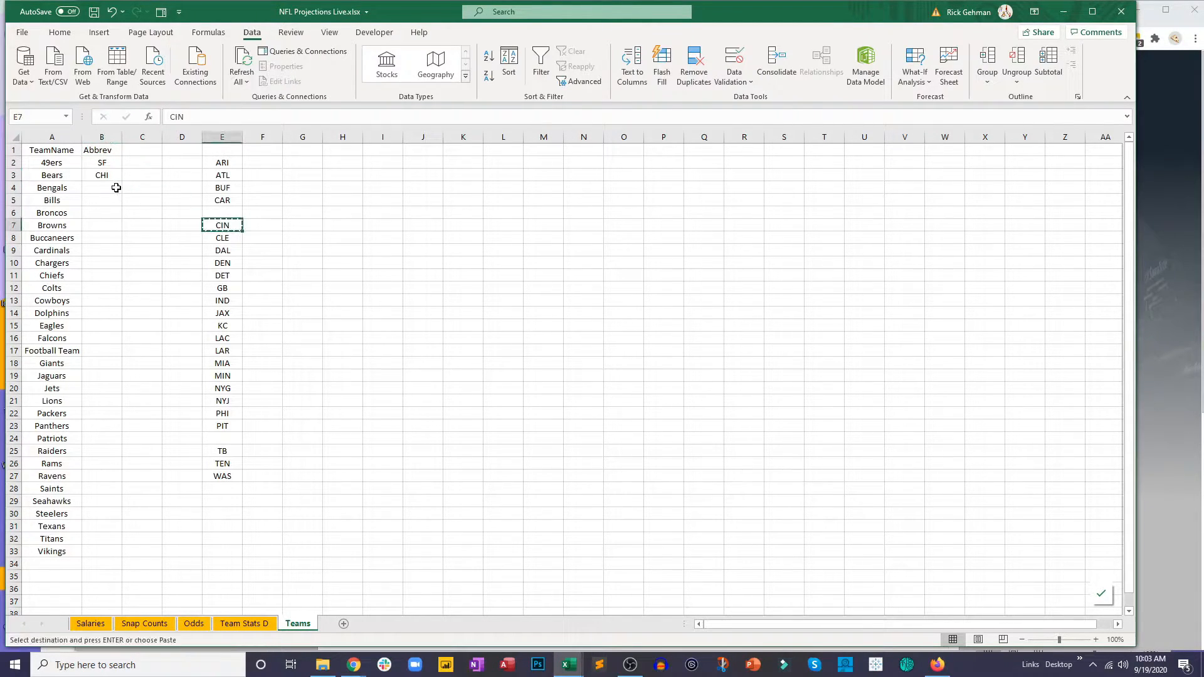
left_click(116, 187)
key("ctrl+v")
left_click(222, 189)
key("ctrl+x")
left_click(111, 198)
key("ctrl+v")
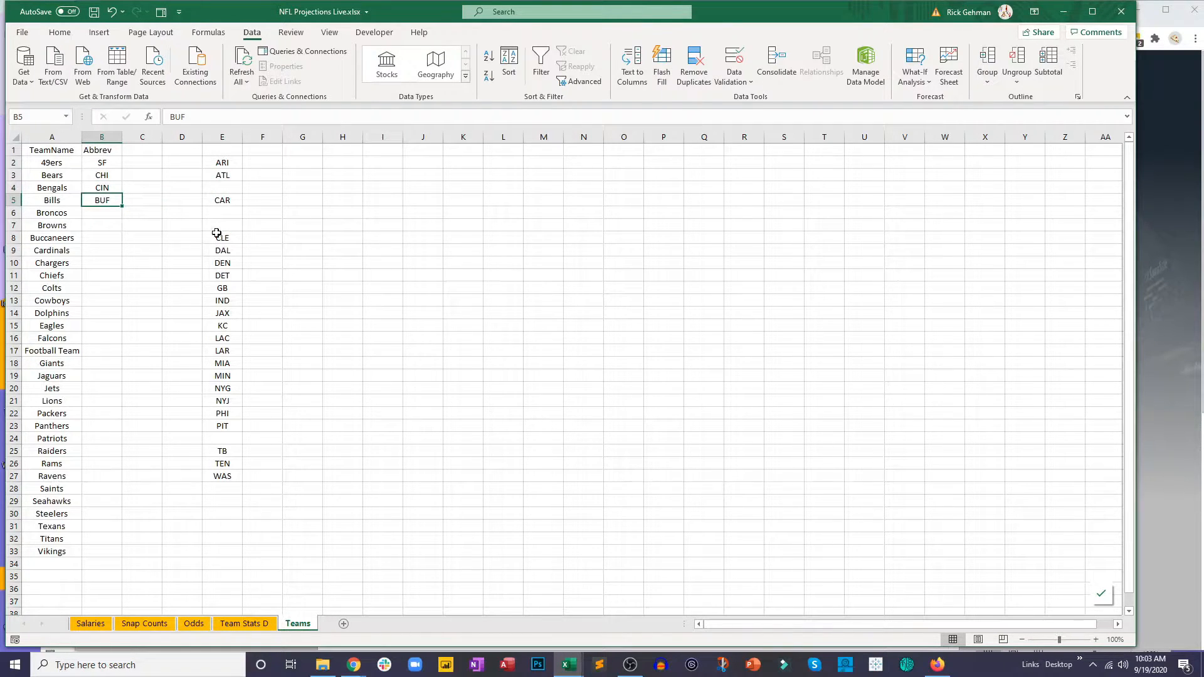
Step: Move DEN from the column E list to the Abbrev cell beside Broncos, and CLE beside Browns
left_click(237, 260)
key("ctrl+x")
left_click(108, 211)
key("ctrl+v")
left_click(216, 236)
key("ctrl+x")
left_click(111, 227)
key("ctrl+v")
Step: Move TB from the column E list to the Abbrev cell beside Buccaneers, and ARI beside Cardinals
left_click(237, 447)
key("ctrl+x")
left_click(96, 238)
key("ctrl+v")
left_click(220, 164)
key("ctrl+x")
left_click(106, 254)
key("ctrl+v")
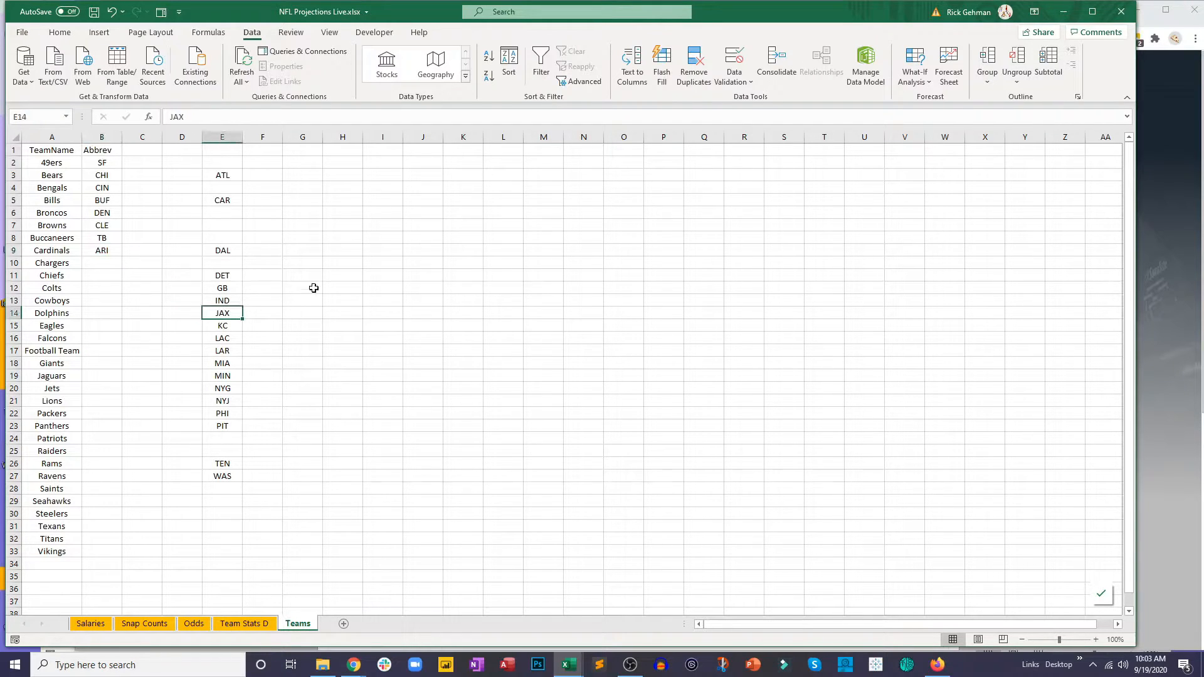
Step: Move JAX from the column E list to the Abbrev cell beside Jaguars, and WAS beside Football Team
key("ctrl+c")
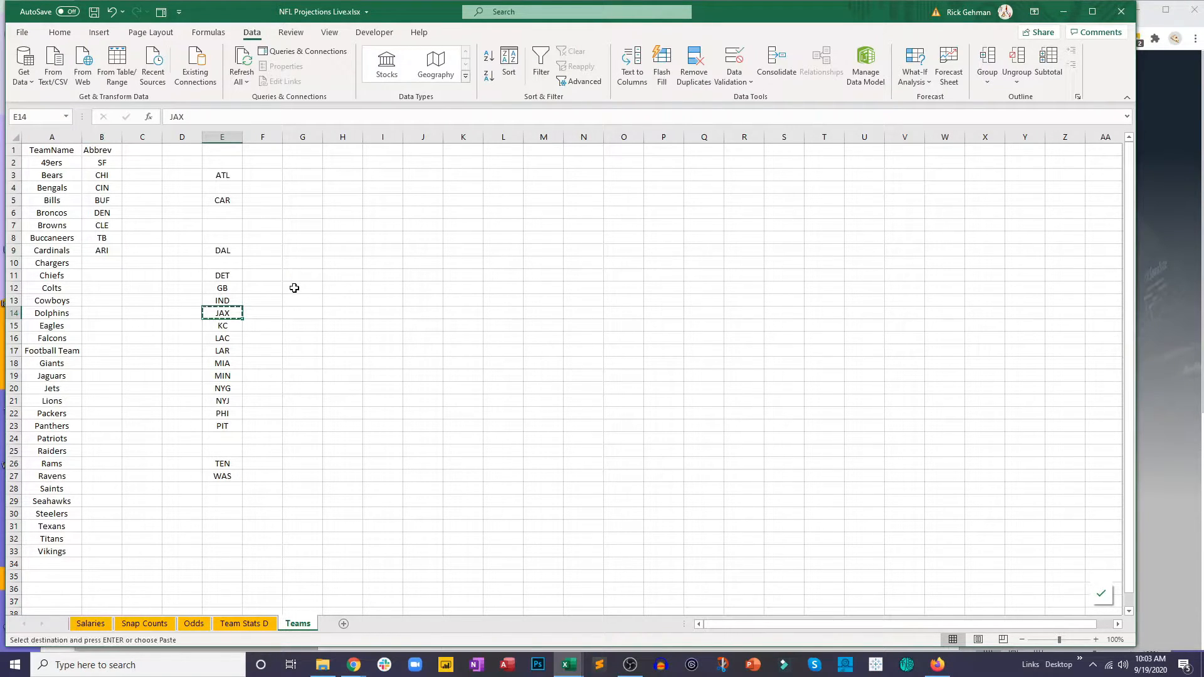
left_click(90, 377)
key("ctrl+v")
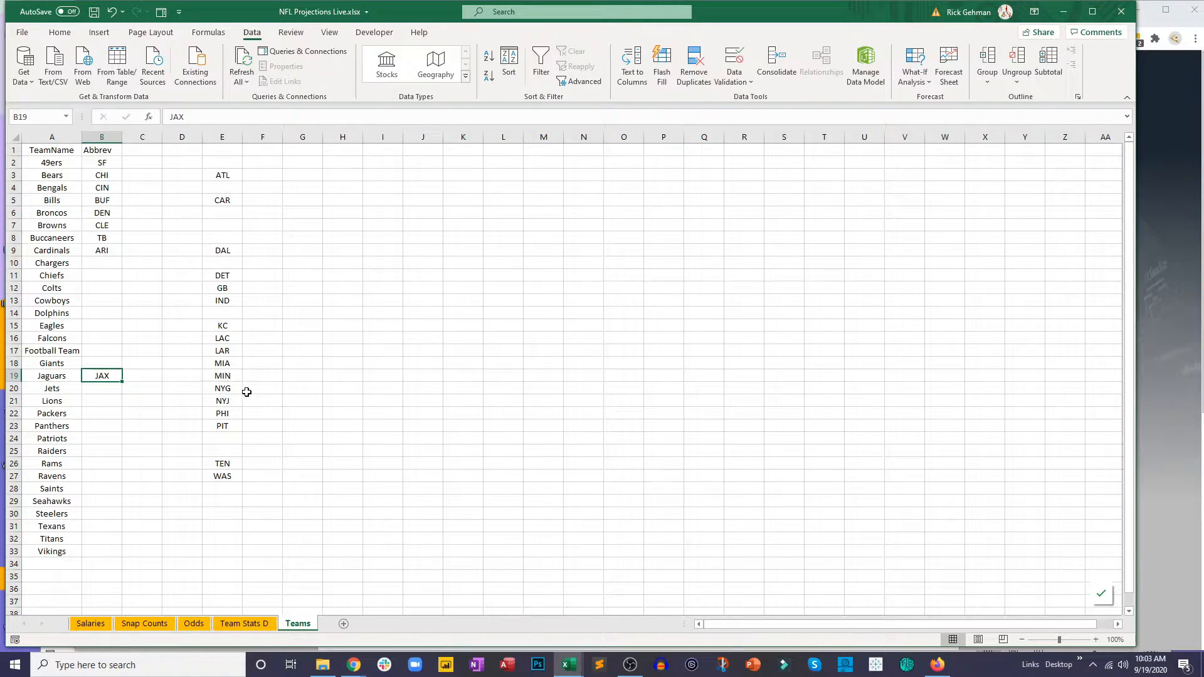
left_click(237, 477)
key("ctrl+c")
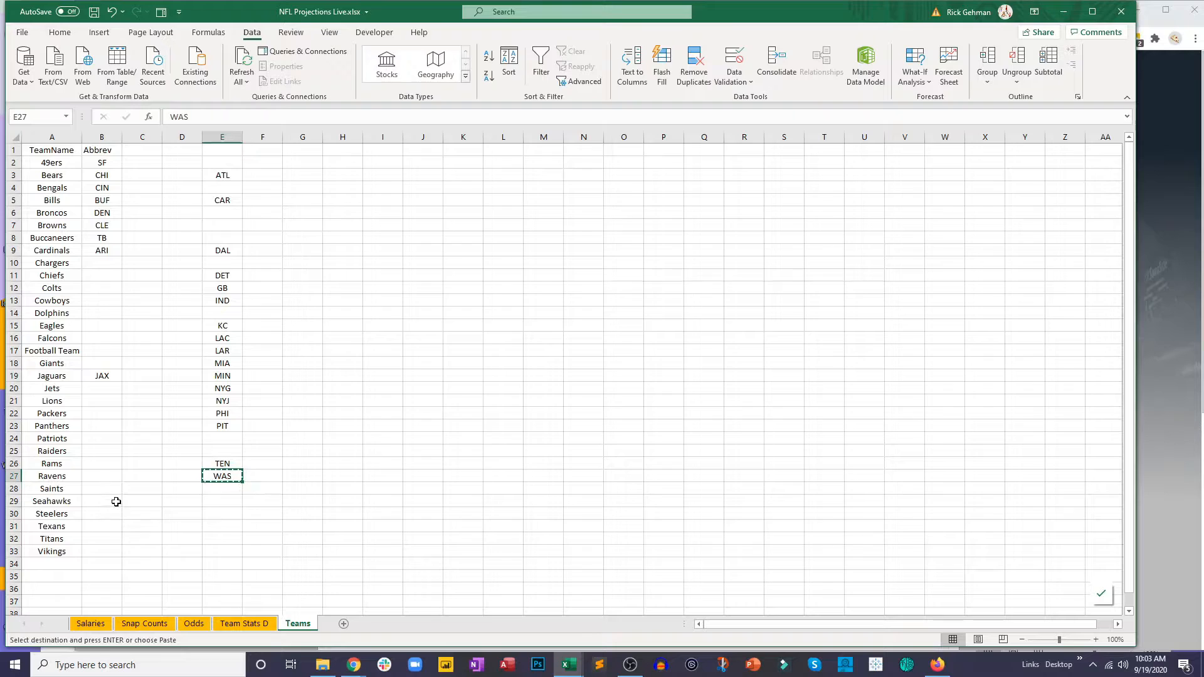
left_click(93, 348)
key("ctrl+v")
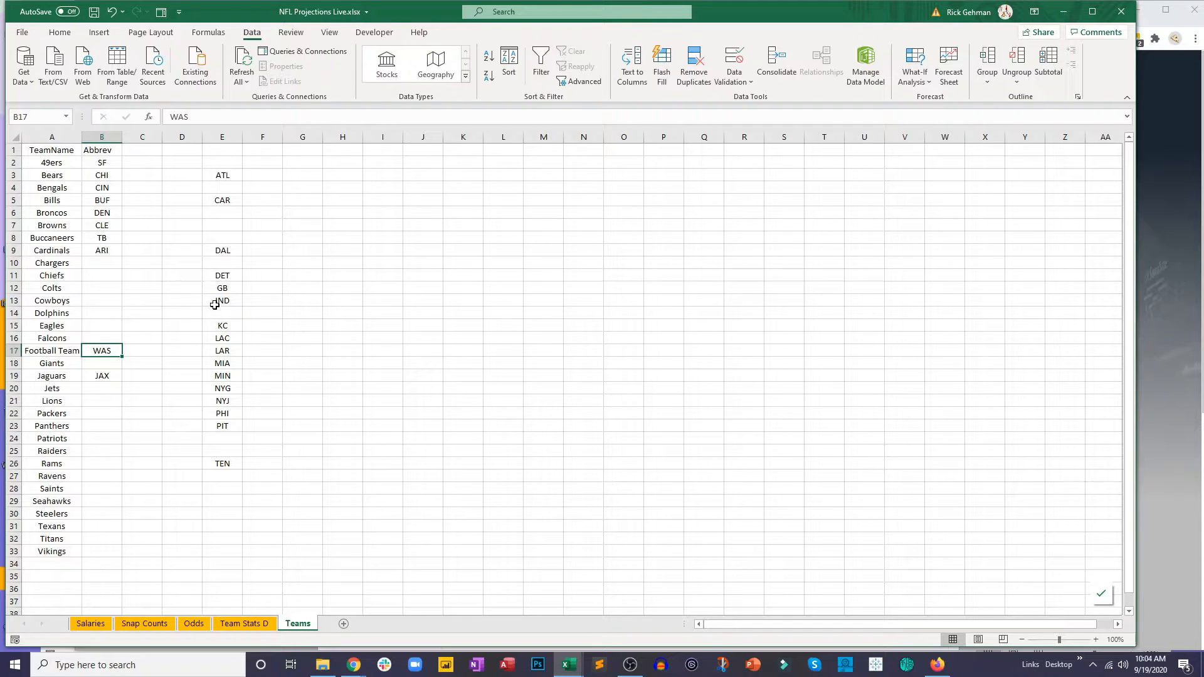
Step: Move LAC from the column E list to the Abbrev cell beside Chargers, and KC beside Chiefs
left_click(225, 339)
key("ctrl+c")
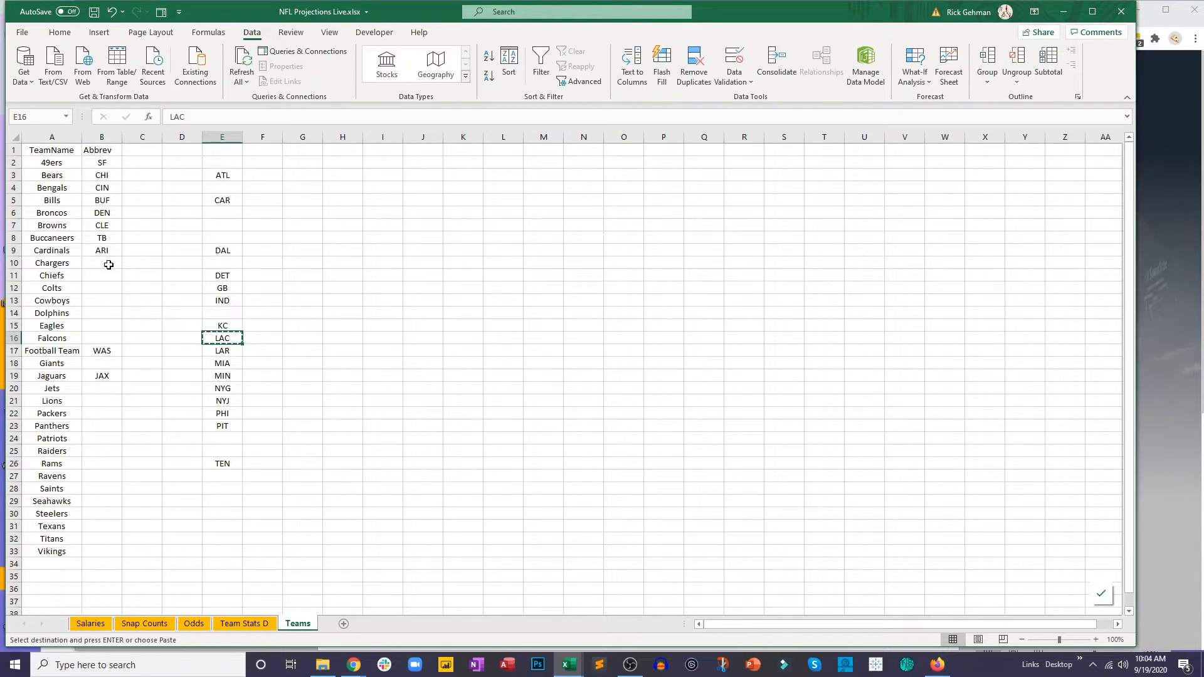
left_click(109, 264)
key("ctrl+v")
left_click(222, 325)
key("ctrl+x")
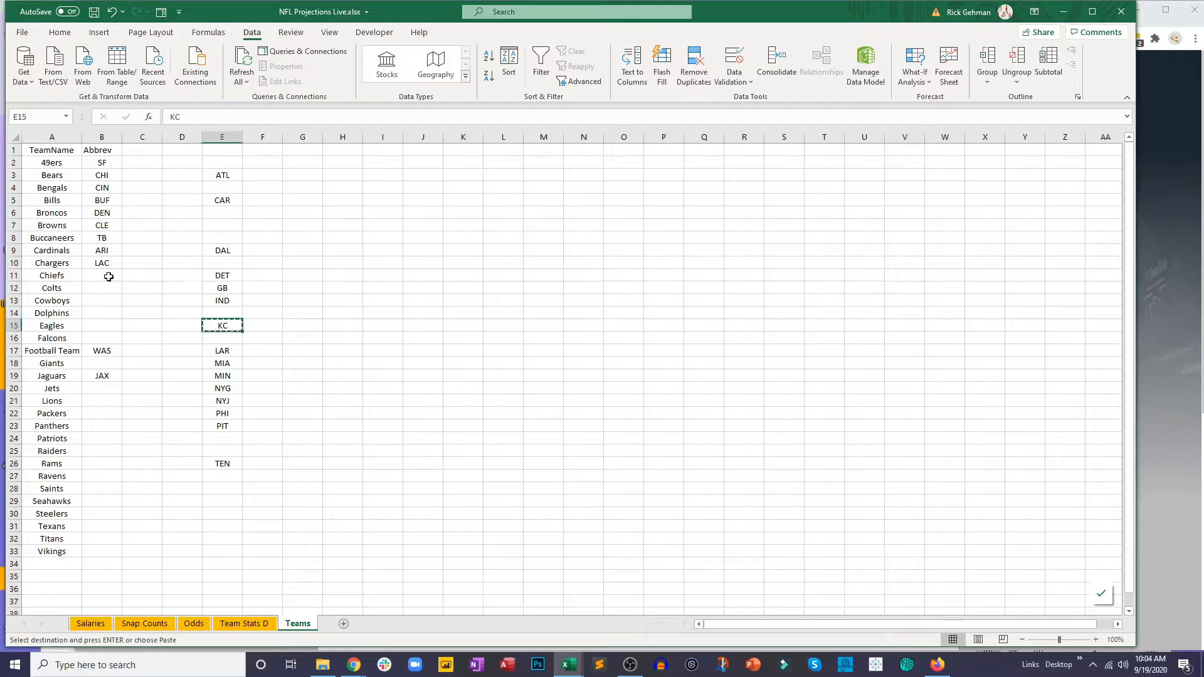
left_click(108, 276)
key("ctrl+v")
Step: Move IND from the column E list to the Abbrev cell beside Colts, and DAL beside Cowboys
left_click(222, 300)
key("ctrl+x")
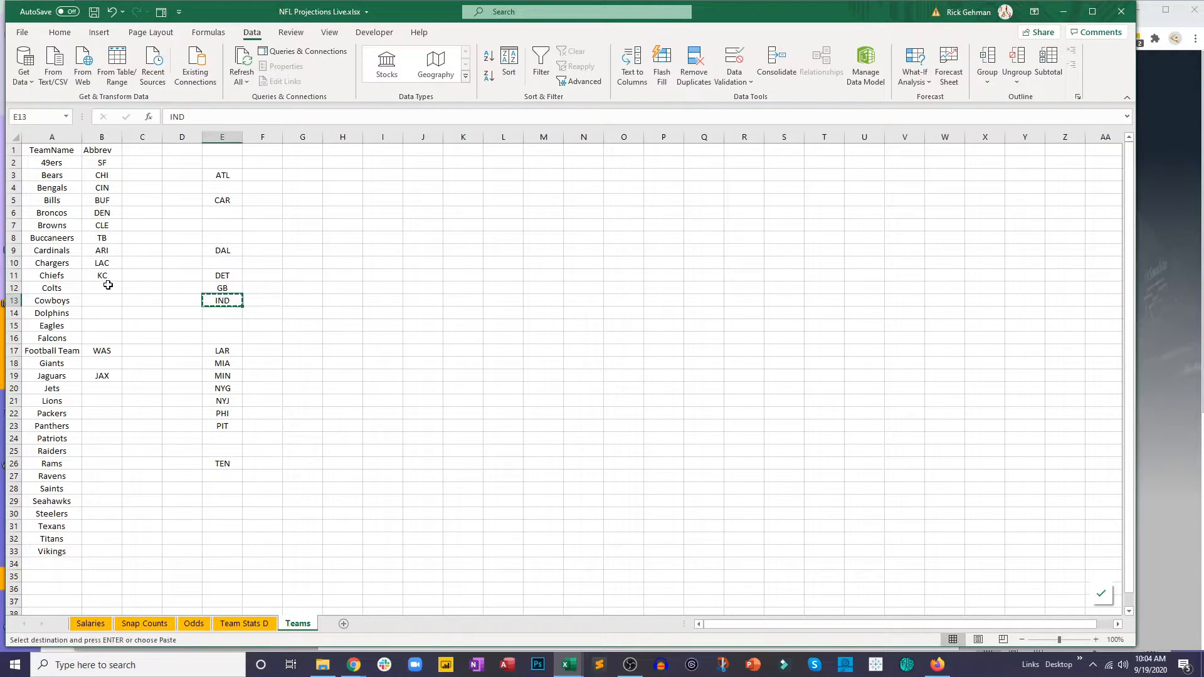
left_click(108, 287)
key("ctrl+v")
left_click(234, 277)
left_click(233, 249)
key("ctrl+c")
left_click(104, 305)
key("ctrl+v")
Step: Move MIA from the column E list to the Abbrev cell beside Dolphins, and PHI beside Eagles
left_click(222, 363)
key("ctrl+x")
left_click(113, 312)
key("ctrl+v")
left_click(226, 413)
key("ctrl+x")
left_click(111, 325)
key("ctrl+v")
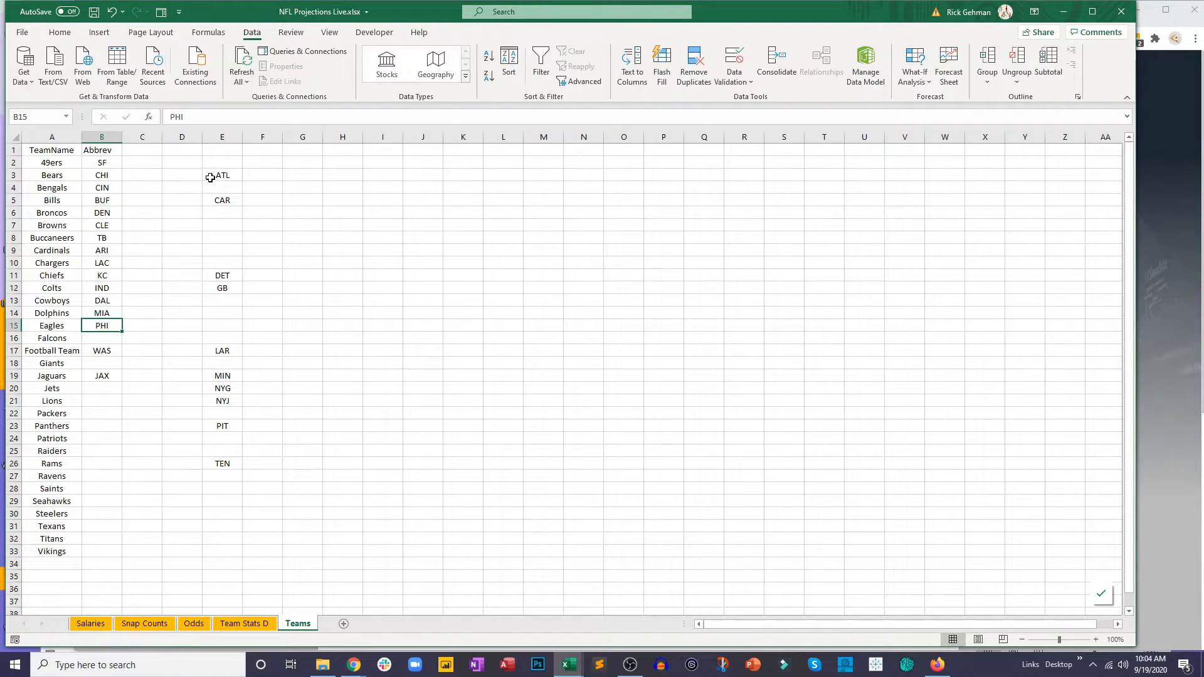
Step: Move ATL from the column E list to the Abbrev cell beside Falcons, and NYG beside Giants
left_click(210, 179)
key("ctrl+x")
left_click(104, 338)
key("ctrl+v")
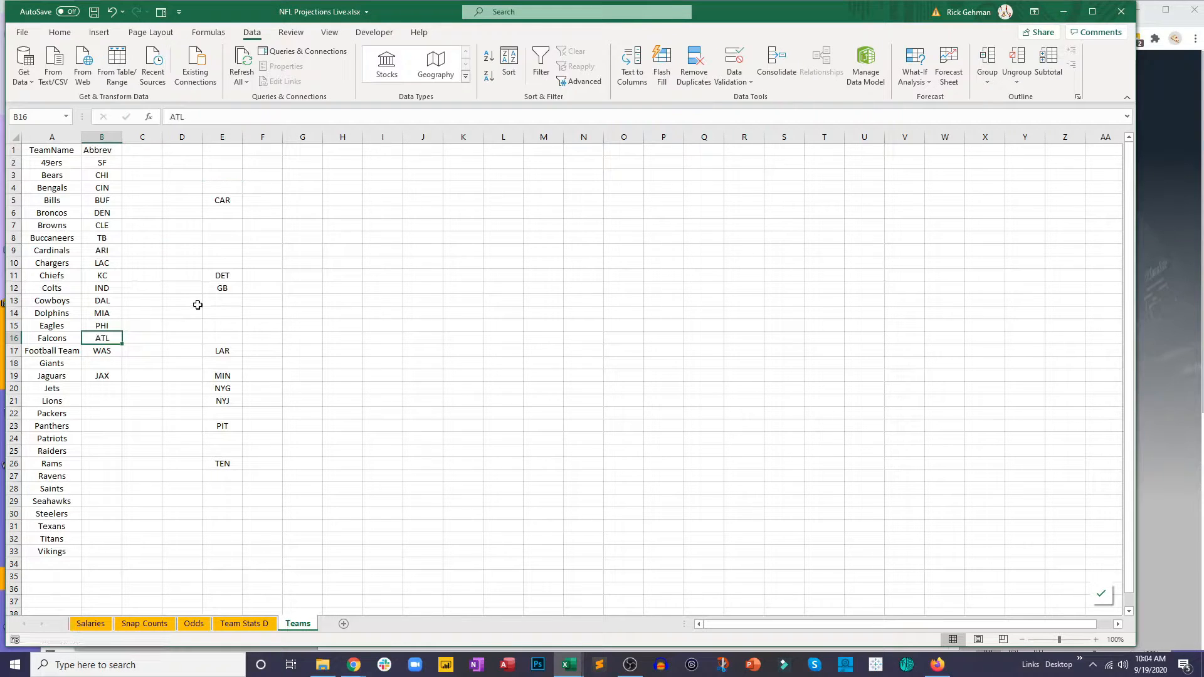
left_click(223, 388)
key("ctrl+x")
left_click(102, 363)
key("ctrl+v")
Step: Move NYJ from the column E list to the Abbrev cell beside Jets, and DET beside Lions
left_click(234, 395)
key("ctrl+x")
left_click(100, 389)
key("ctrl+v")
left_click(226, 276)
key("ctrl+x")
left_click(102, 400)
key("ctrl+v")
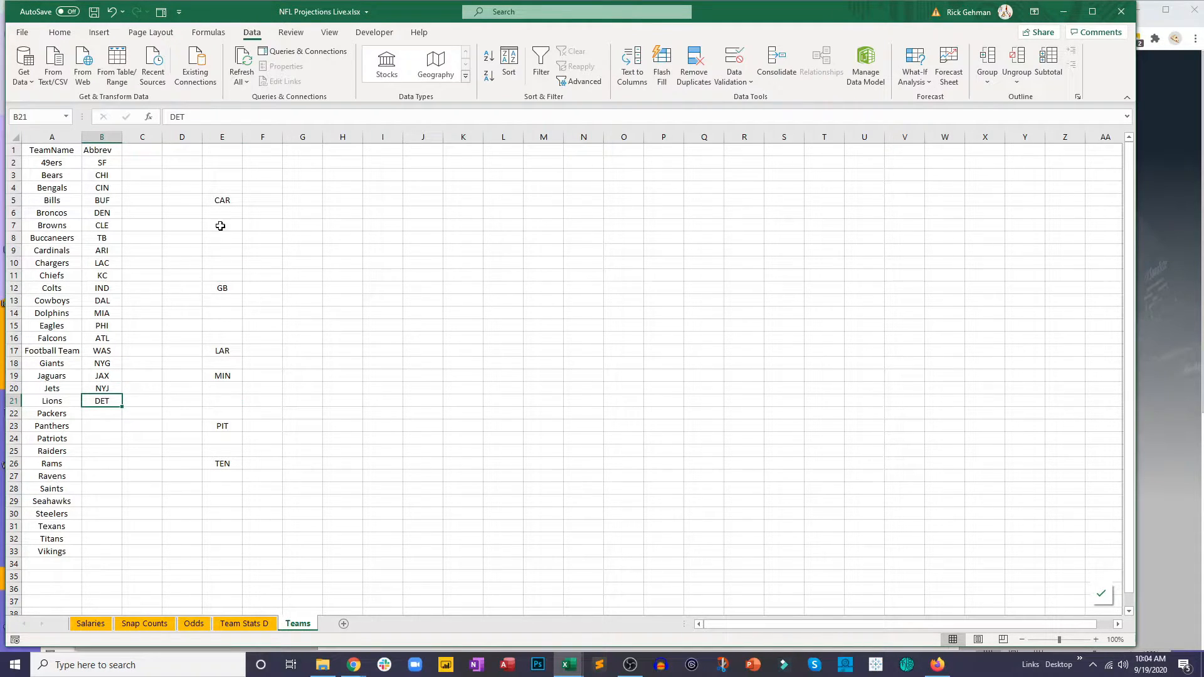
Step: Move GB from the column E list to the Abbrev cell beside Packers, and CAR beside Panthers
left_click(219, 287)
key("ctrl+x")
left_click(106, 412)
key("ctrl+v")
left_click(222, 200)
key("ctrl+x")
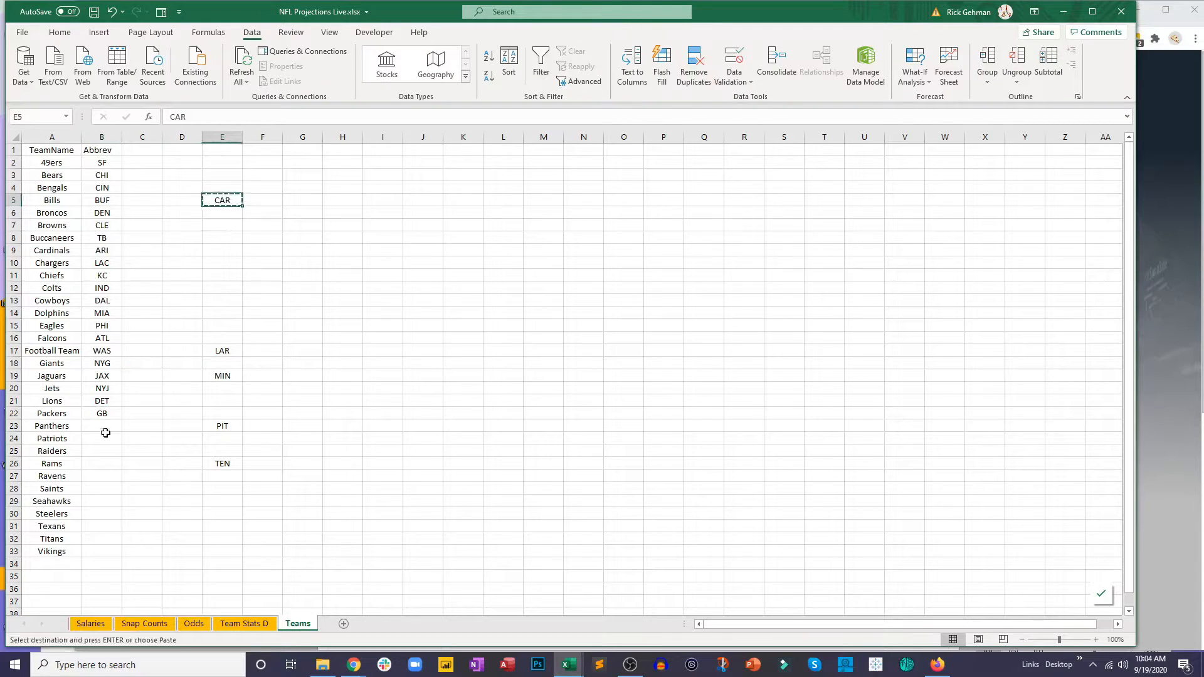
left_click(106, 424)
key("ctrl+v")
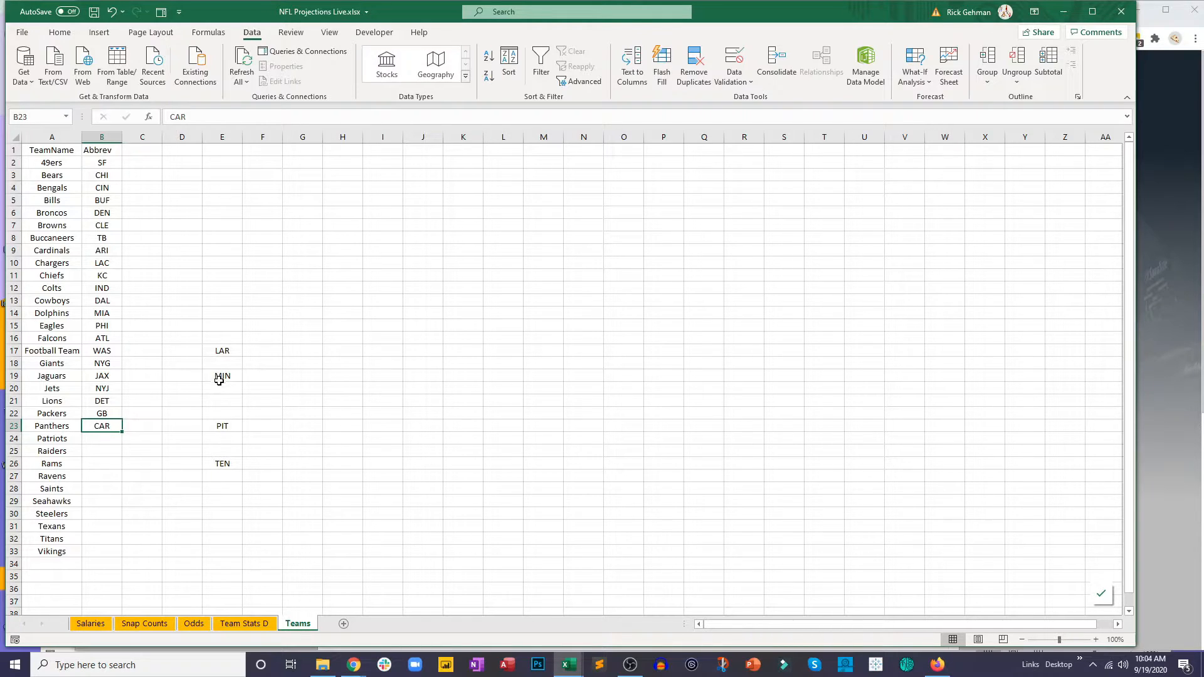
Step: Move LAR from the column E list to the Abbrev cell beside Rams, and PIT beside Steelers
left_click(223, 352)
key("ctrl+x")
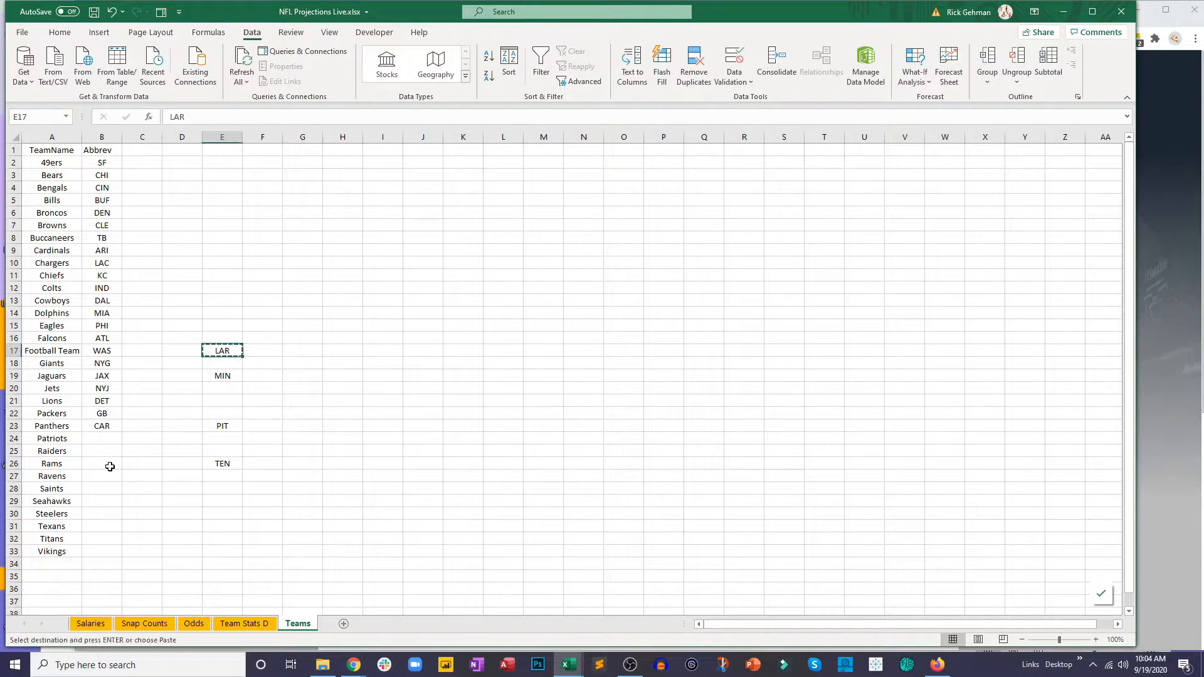
left_click(110, 467)
key("ctrl+v")
left_click(223, 426)
key("ctrl+x")
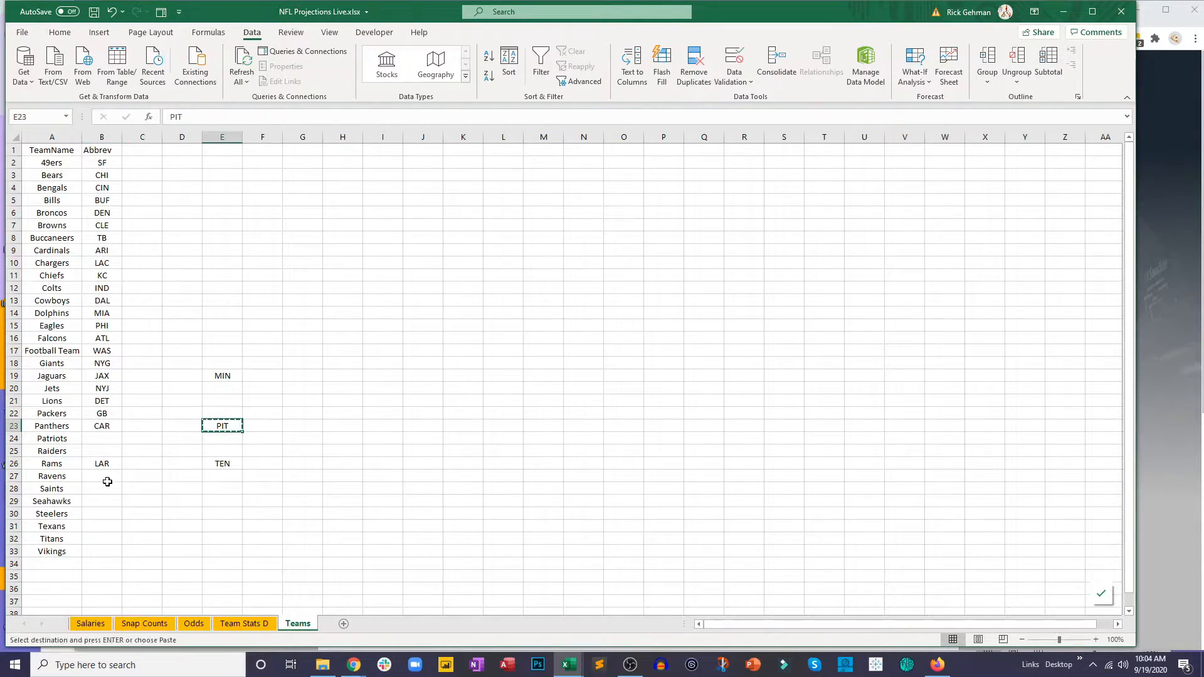
left_click(99, 514)
key("ctrl+v")
Step: Move the last two abbreviations out of column E: TEN beside Titans and MIN beside Vikings
left_click(222, 464)
key("ctrl+x")
left_click(99, 537)
key("ctrl+v")
left_click(223, 375)
key("ctrl+x")
left_click(101, 551)
key("ctrl+v")
left_click(182, 488)
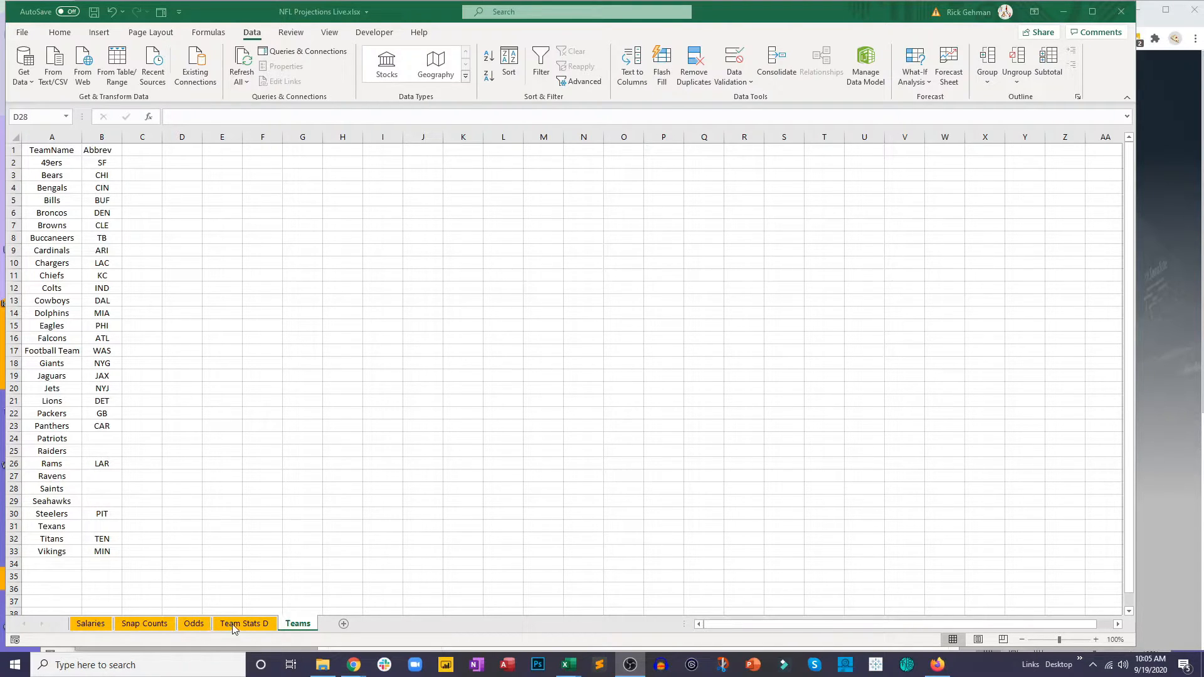
Step: Check the Patriots' abbreviation on the Salaries sheet, then enter NE beside Patriots and LV beside Raiders on the Teams sheet
left_click(106, 442)
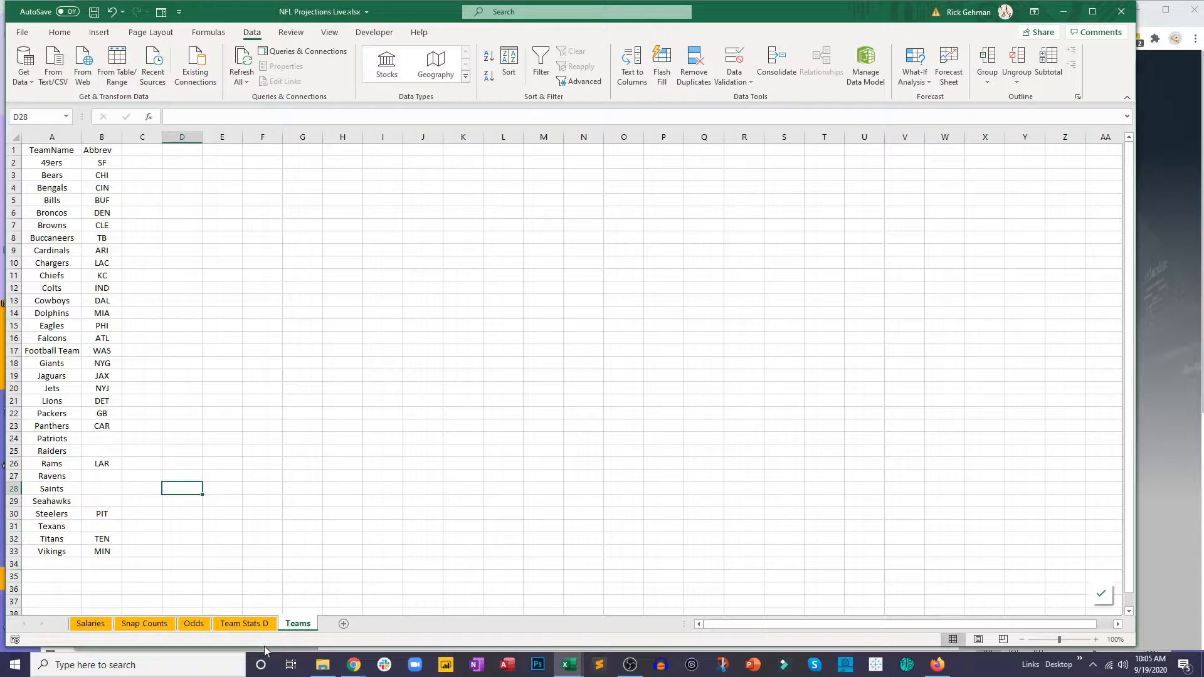
left_click(91, 624)
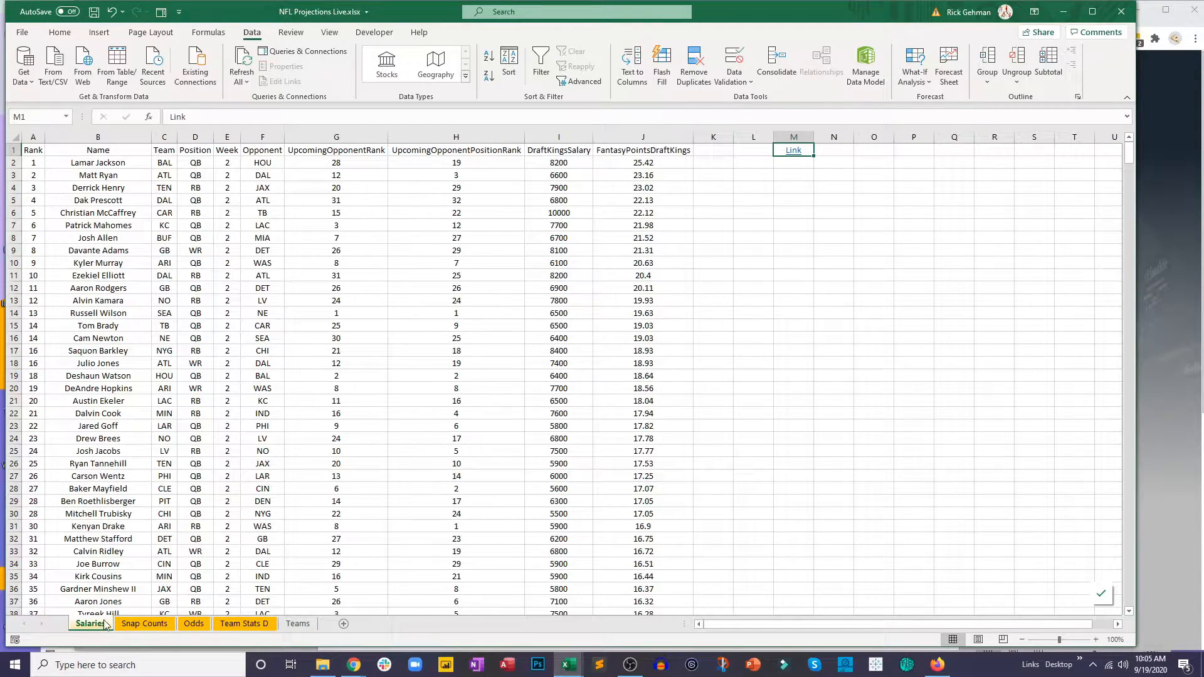
left_click(162, 338)
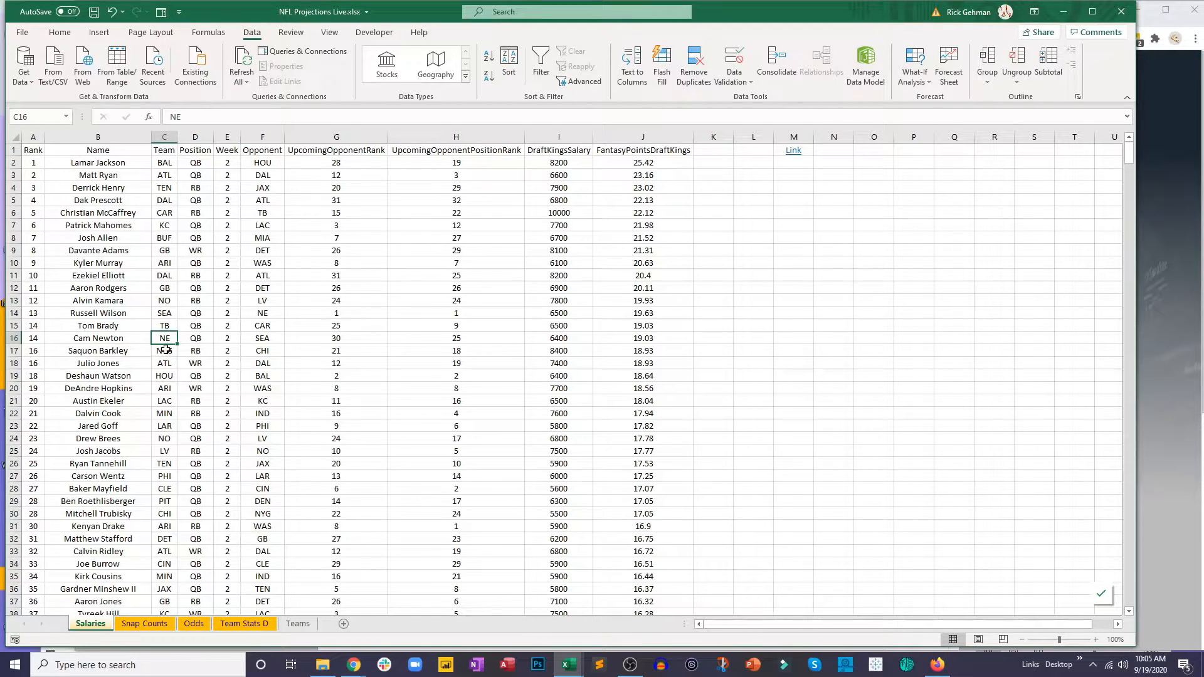
left_click(298, 624)
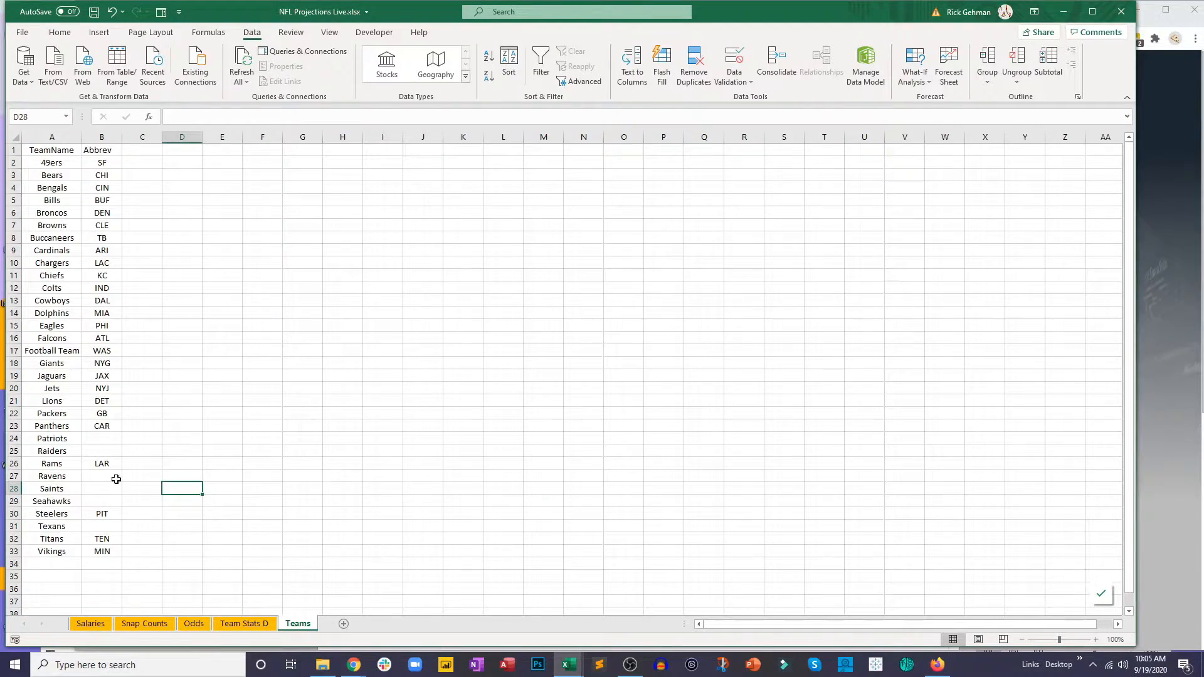
left_click(107, 439)
type("NE")
key("Return")
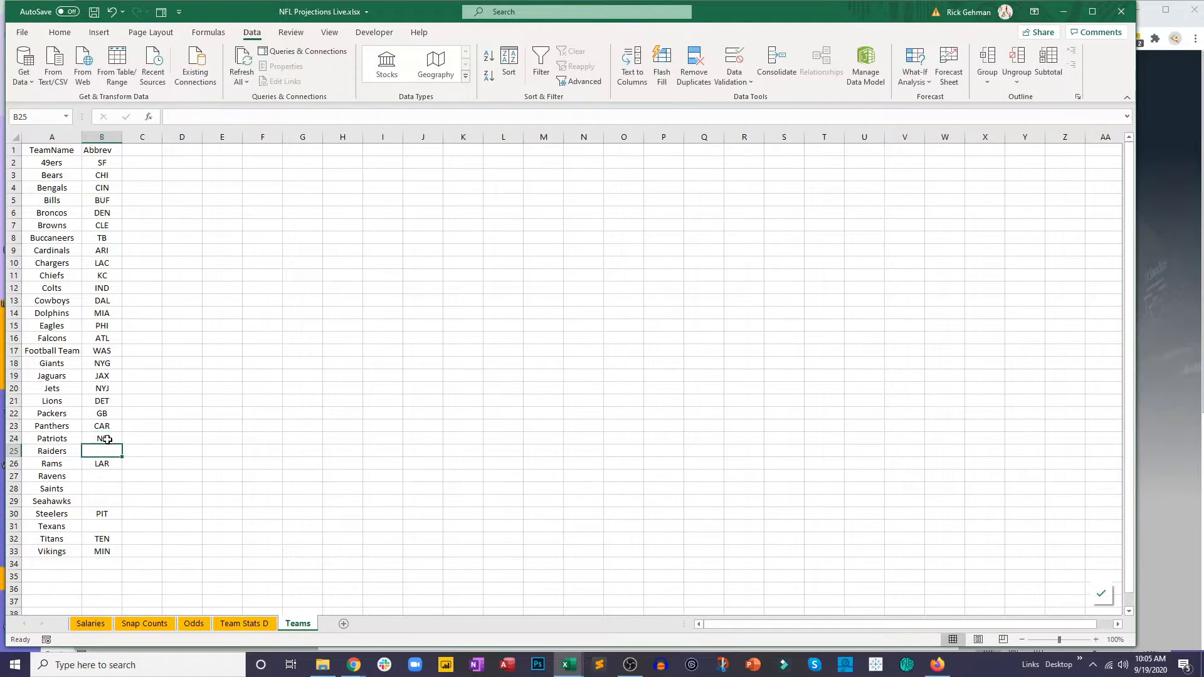
type("LV")
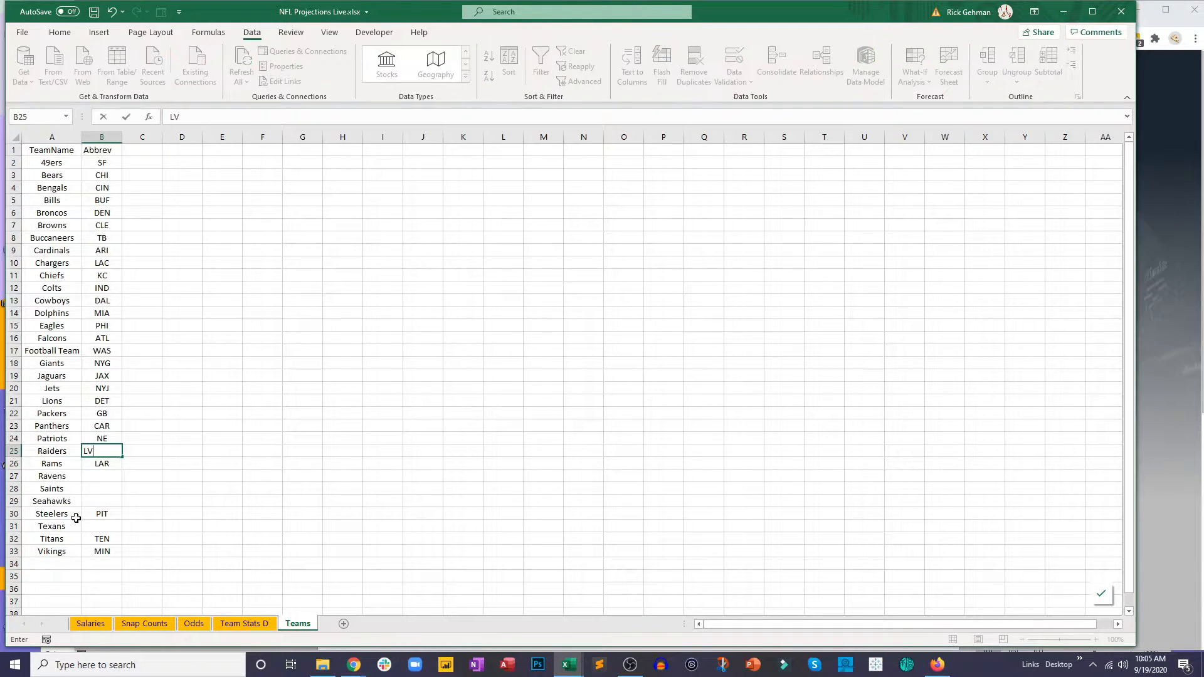
left_click(218, 523)
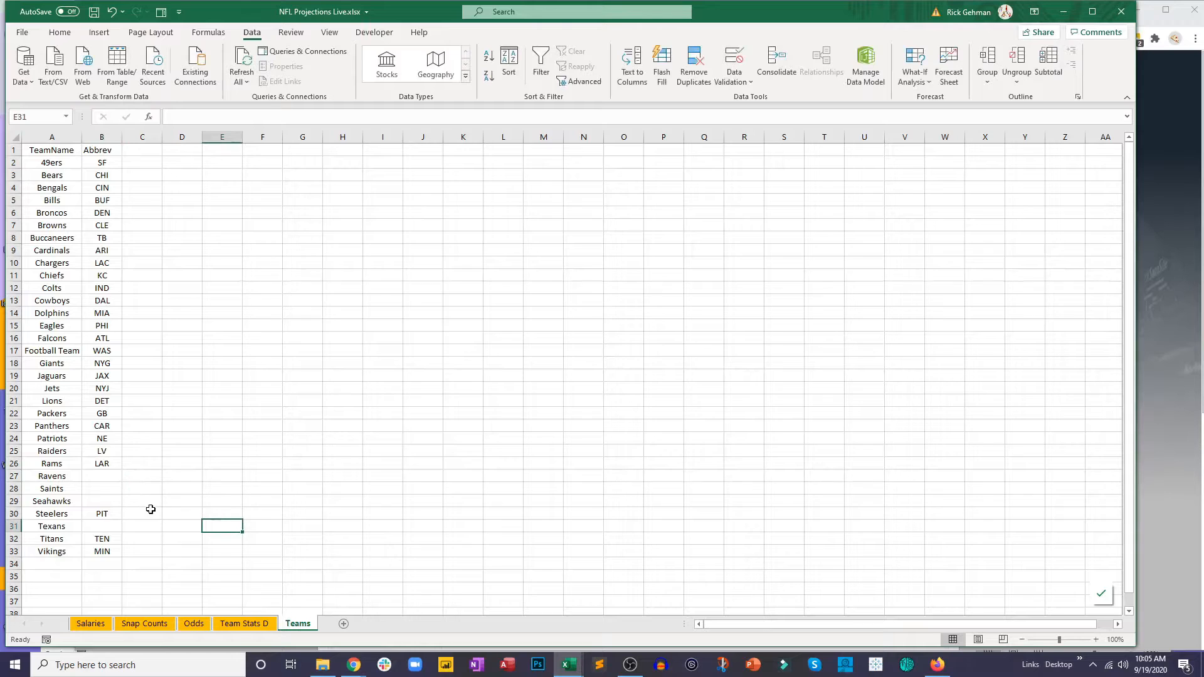
Step: Enter NO beside Saints and, after checking the Salaries sheet, BAL beside Ravens on the Teams sheet
left_click(106, 487)
type("NO")
key("Return")
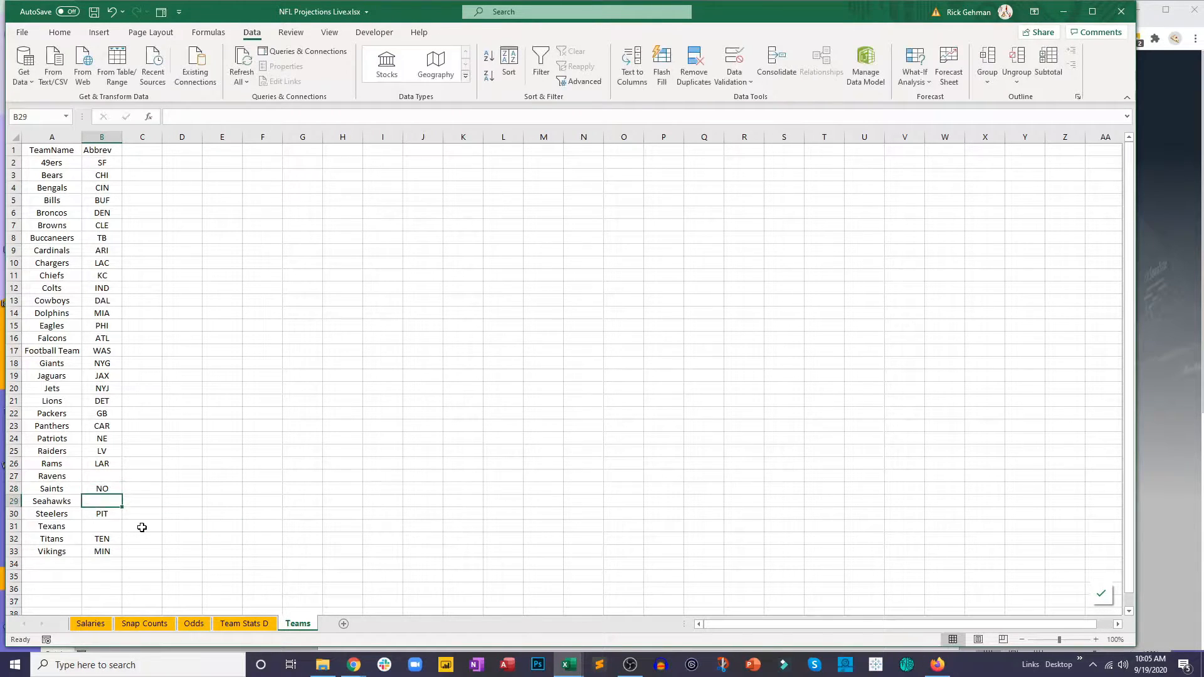
left_click(90, 624)
left_click(170, 160)
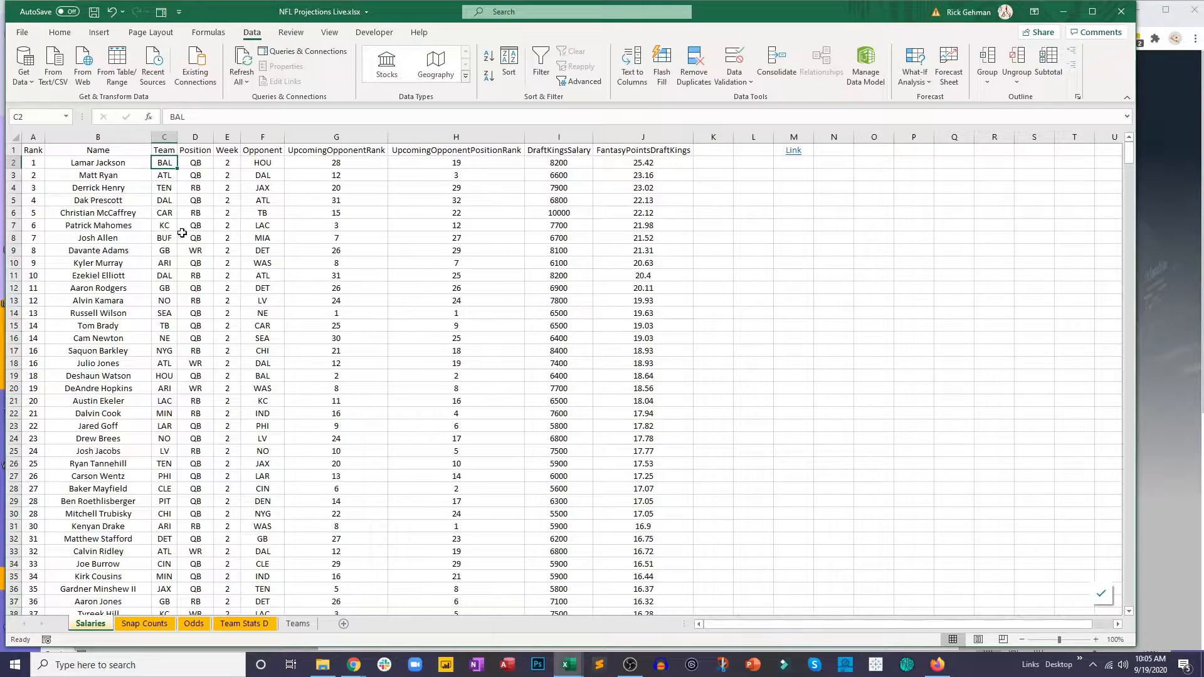
left_click(292, 624)
left_click(113, 471)
type("BAL")
key("Return")
Step: Complete the Abbrev column with SEA beside Seahawks and HOU beside Texans
key("Return")
type("SEA")
key("Return")
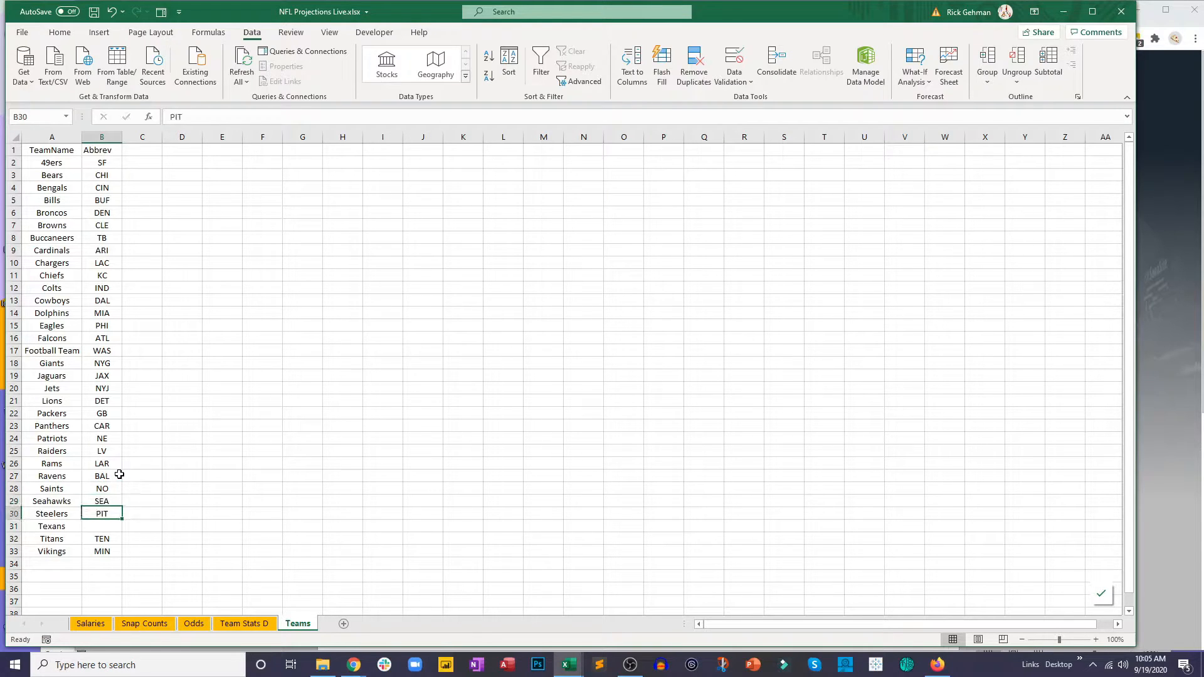
key("Return")
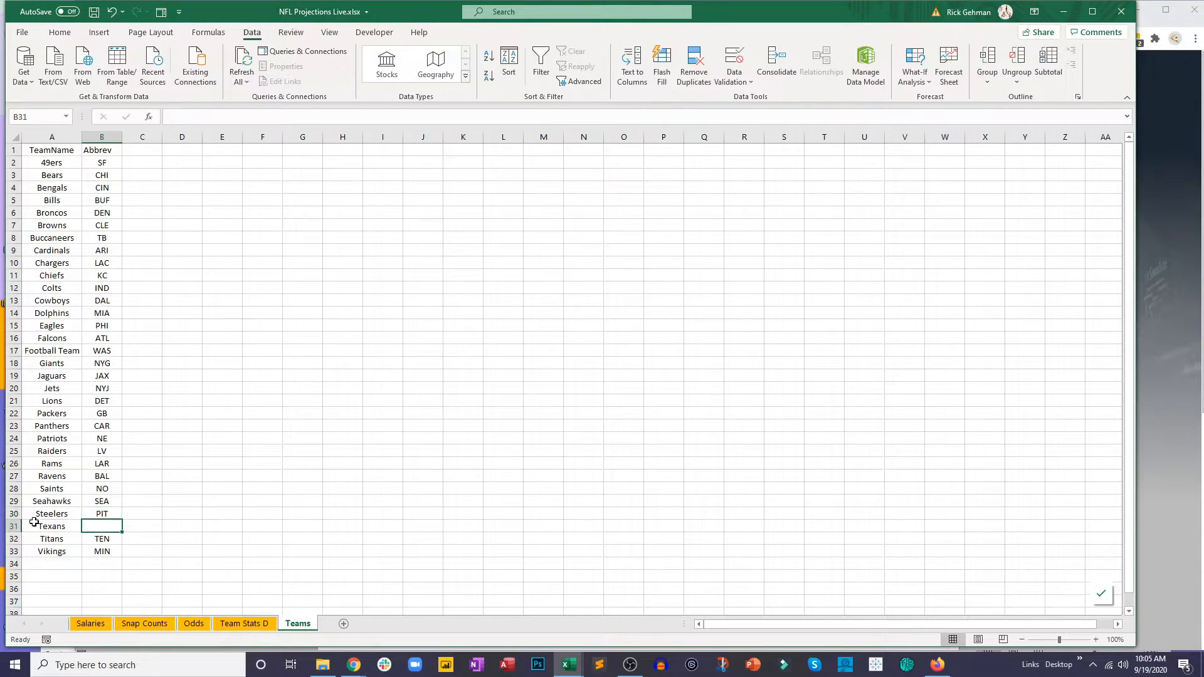
type("HOU")
key("Return")
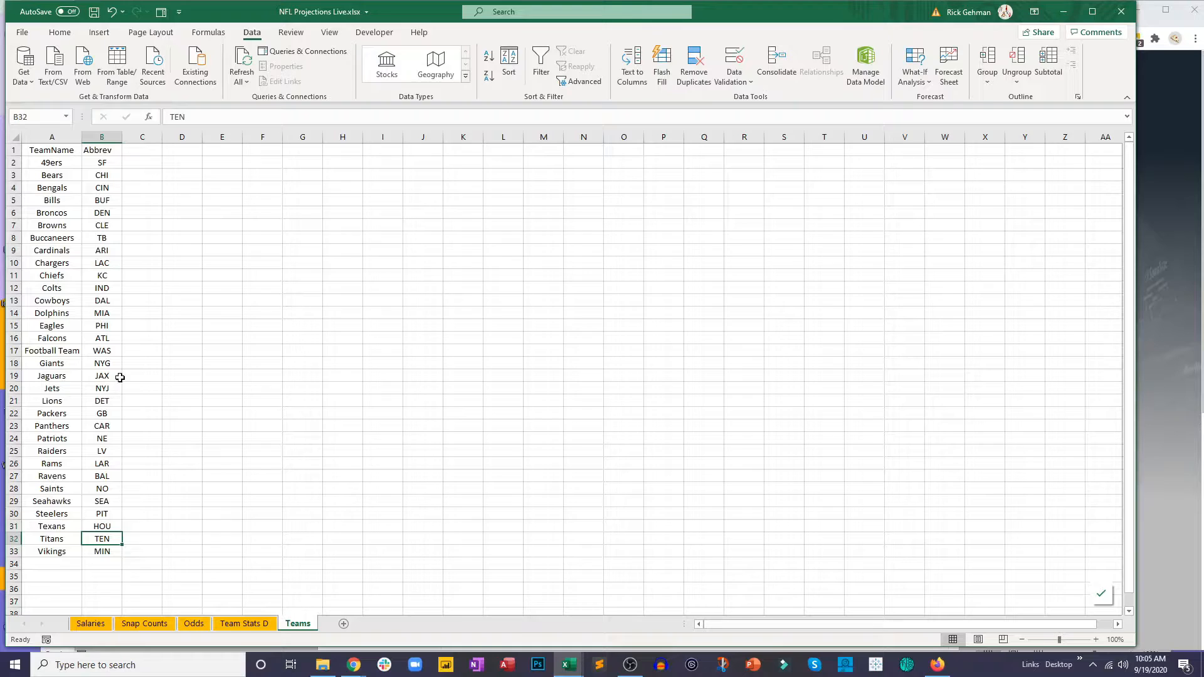
Step: Center the contents of the TeamName and Abbrev columns on the Teams sheet
left_click_drag(52, 137, 104, 137)
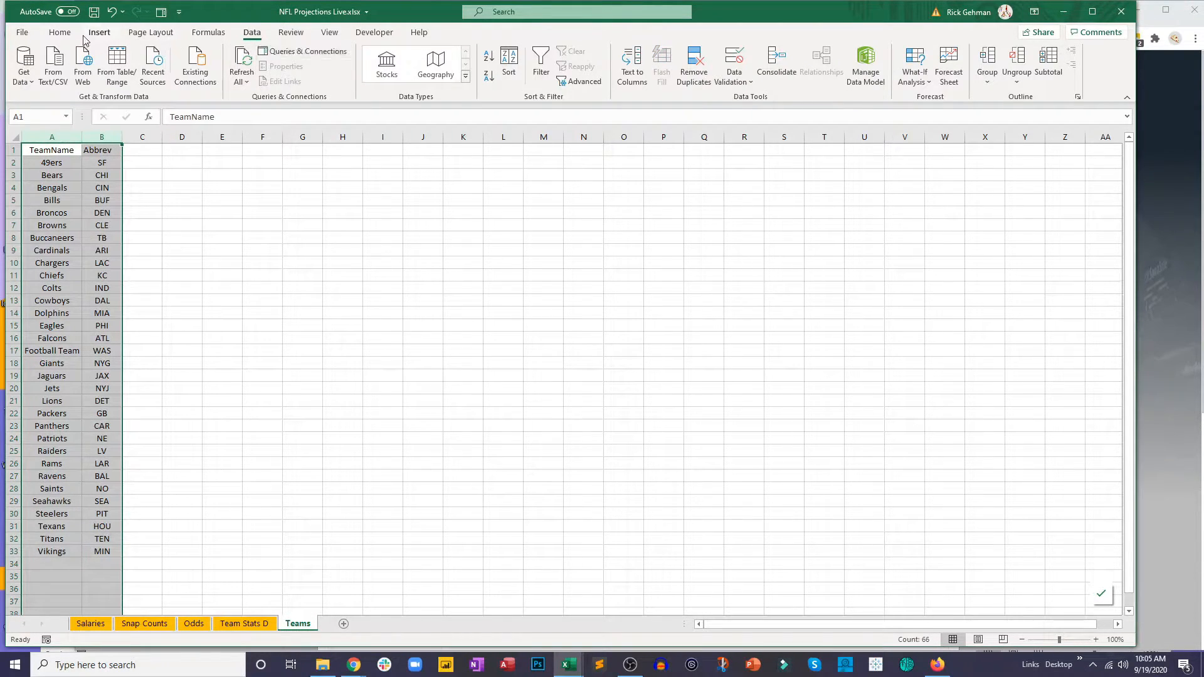
left_click(60, 32)
left_click(277, 74)
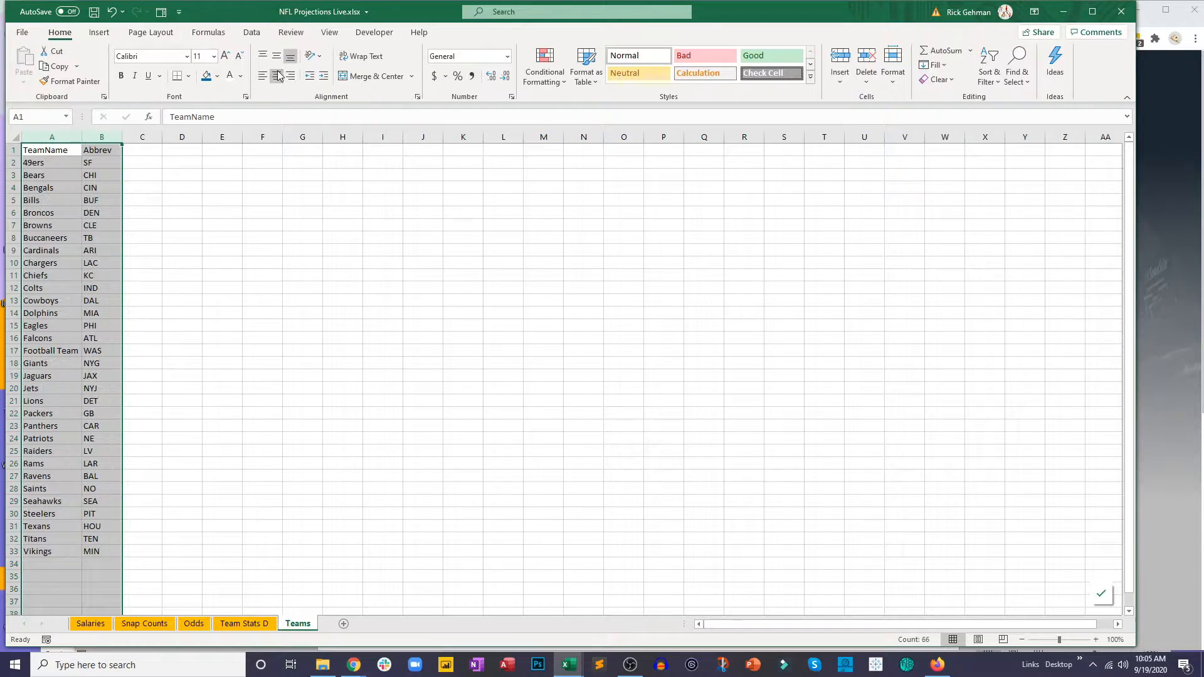
left_click(277, 75)
left_click(222, 175)
Step: Copy the TeamName list A1:A33 into column C starting at C1, and autofit the sheet's column widths
left_click_drag(44, 149, 43, 543)
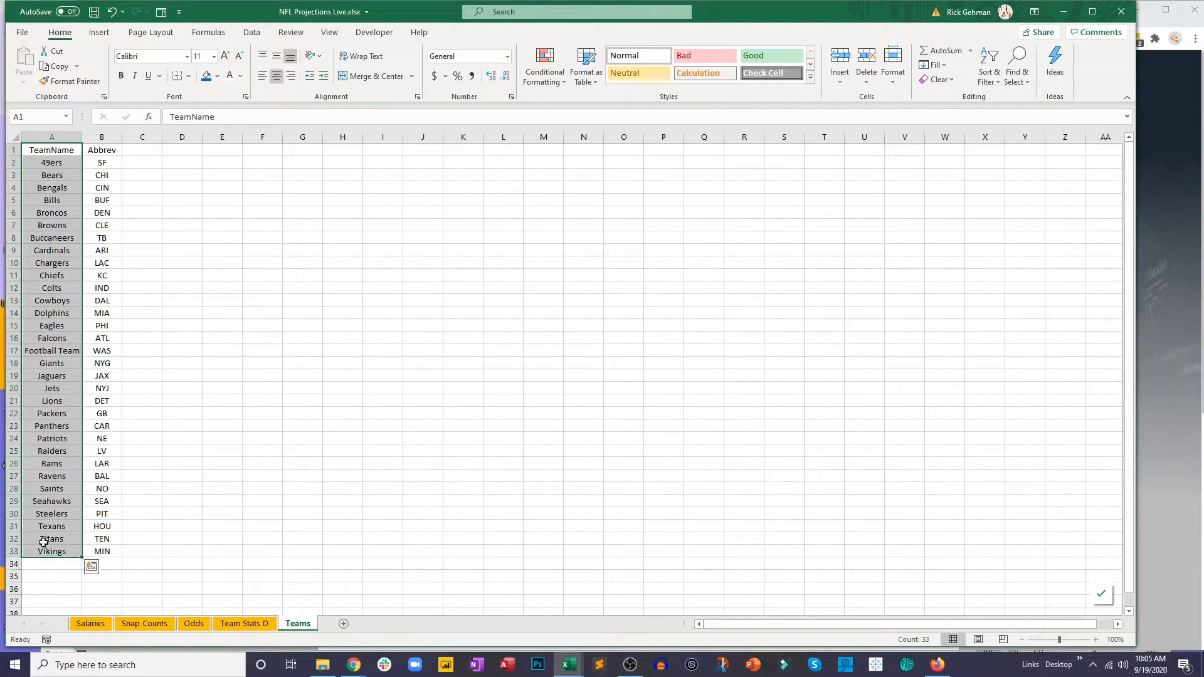
key("ctrl+c")
left_click(141, 150)
key("ctrl+v")
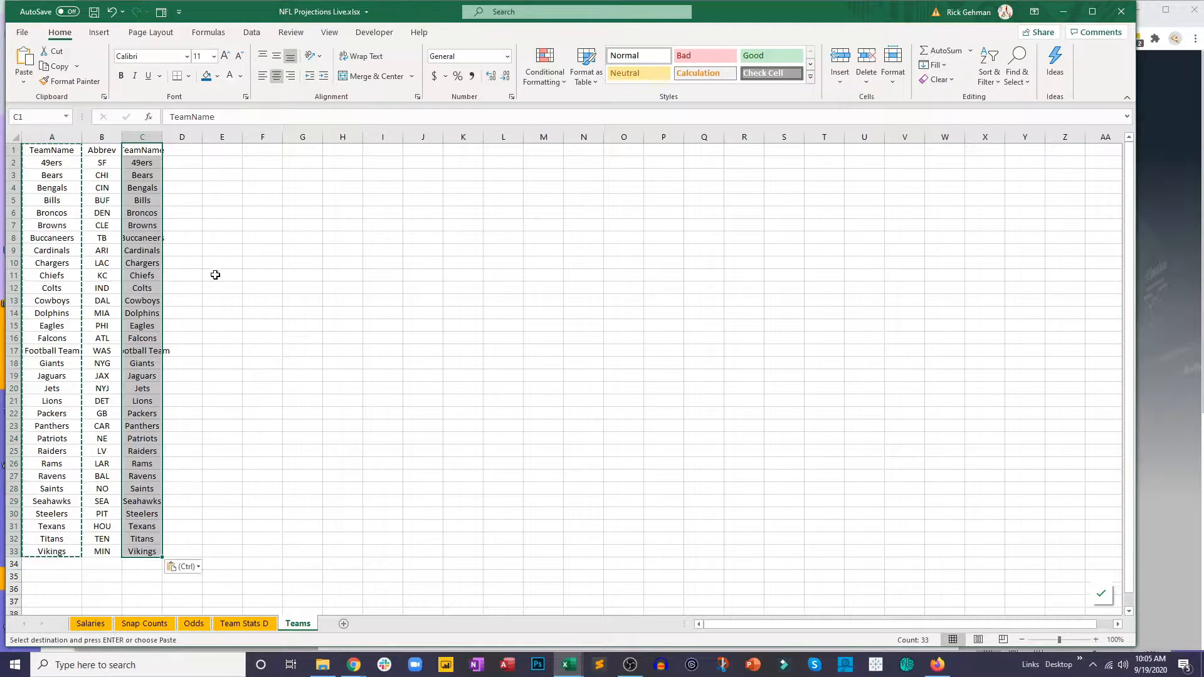
left_click(19, 134)
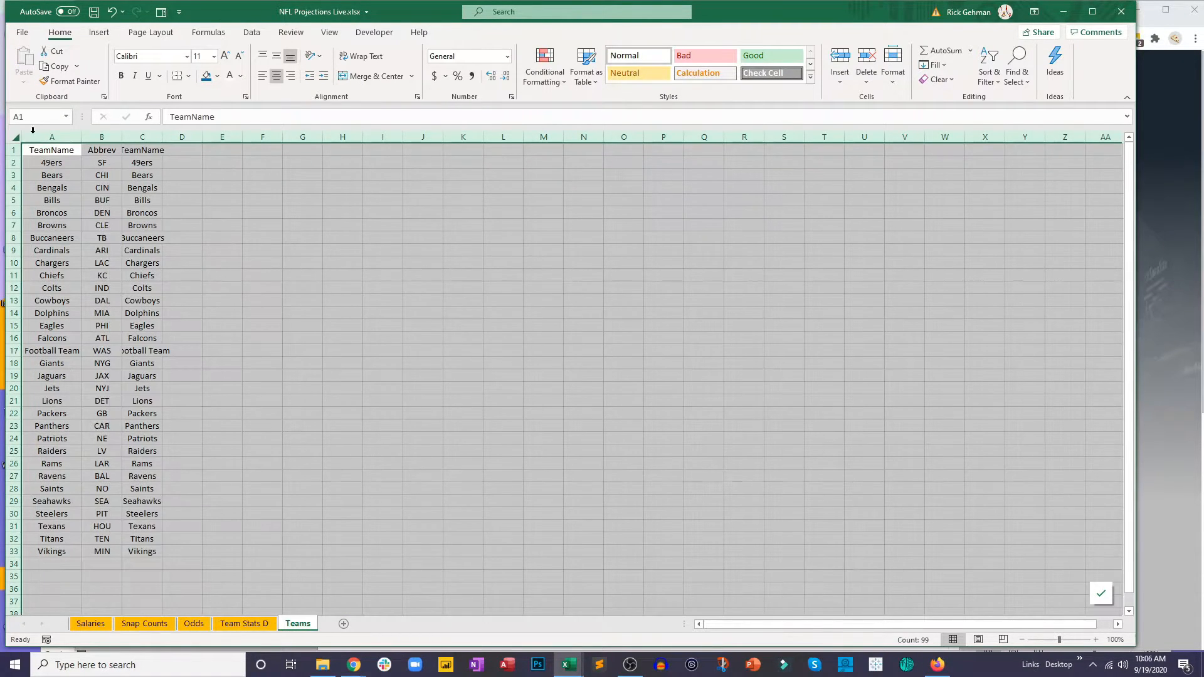
double_click(162, 137)
left_click(70, 175)
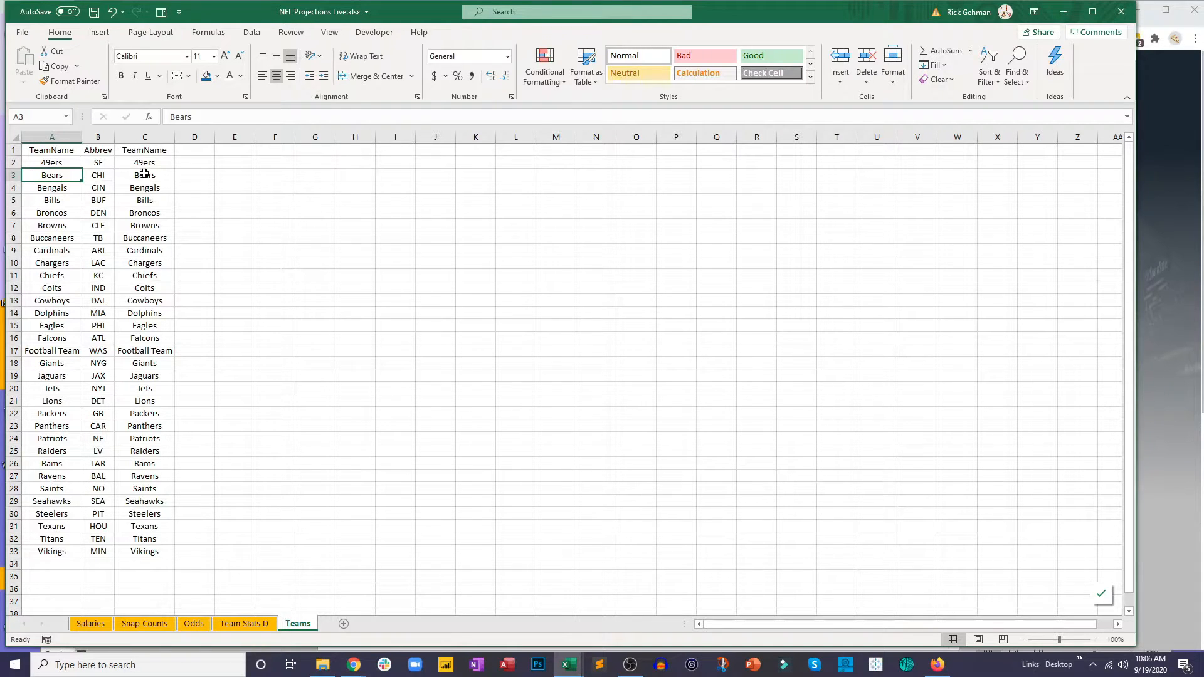
Step: Color the Teams sheet tab standard red
right_click(299, 624)
mouse_move(370, 570)
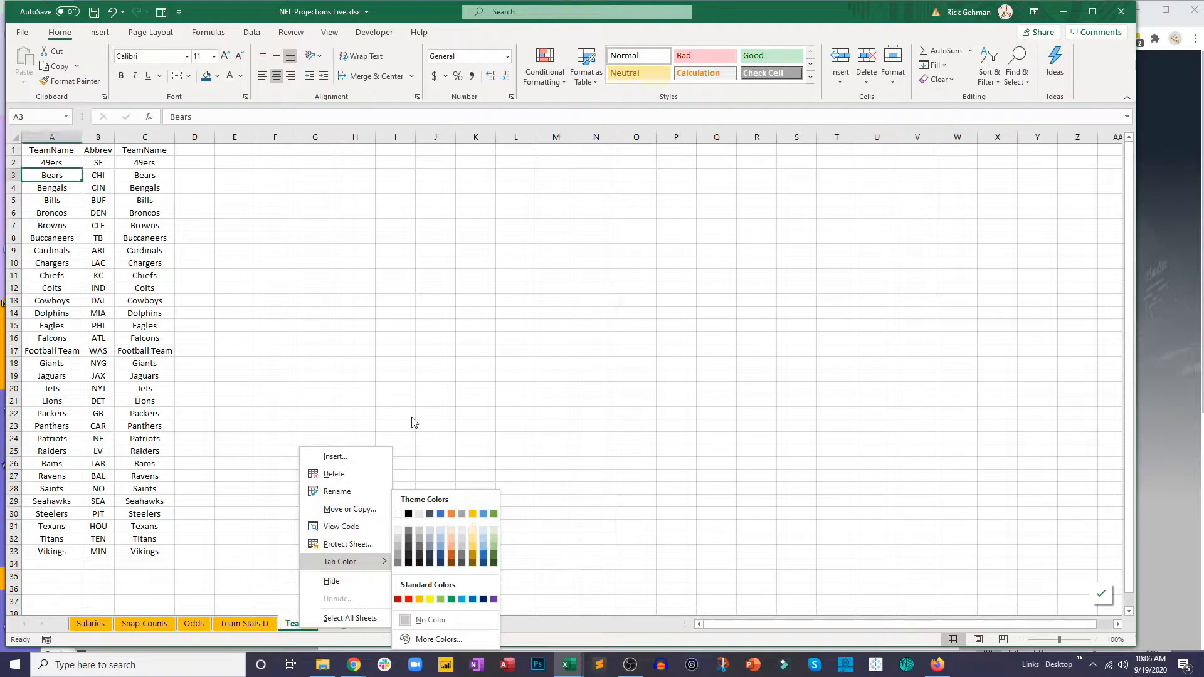
left_click(408, 599)
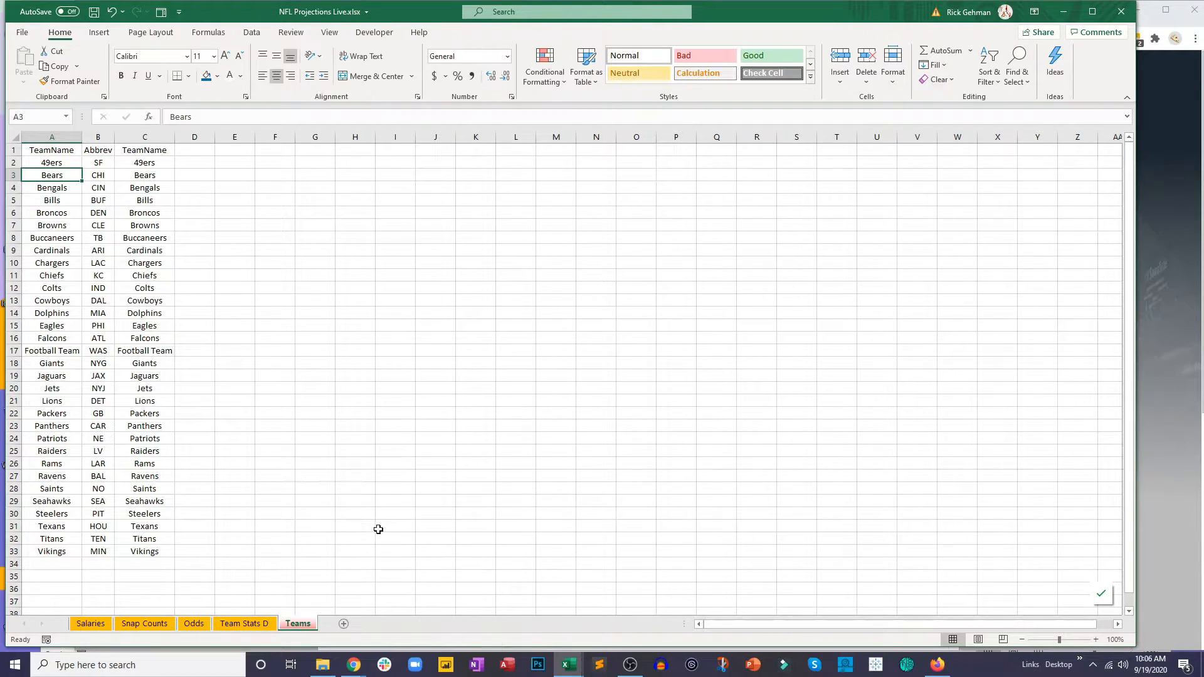
left_click(380, 531)
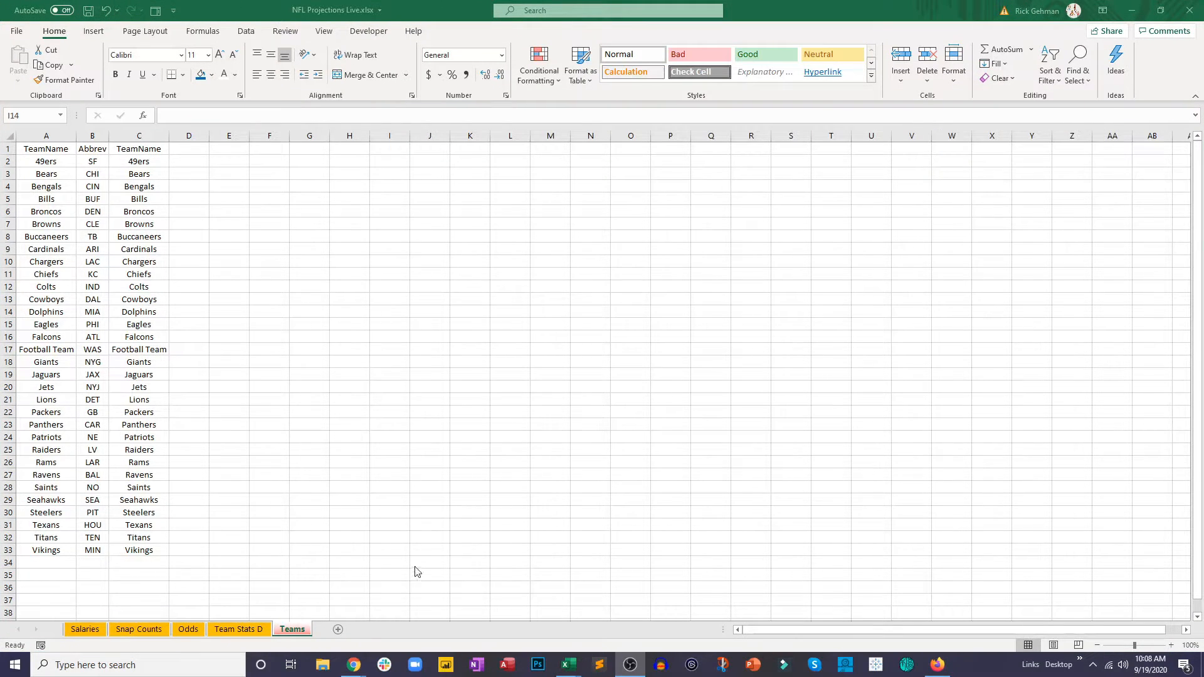
Step: Add a new worksheet after Teams and name it Projections
left_click(338, 630)
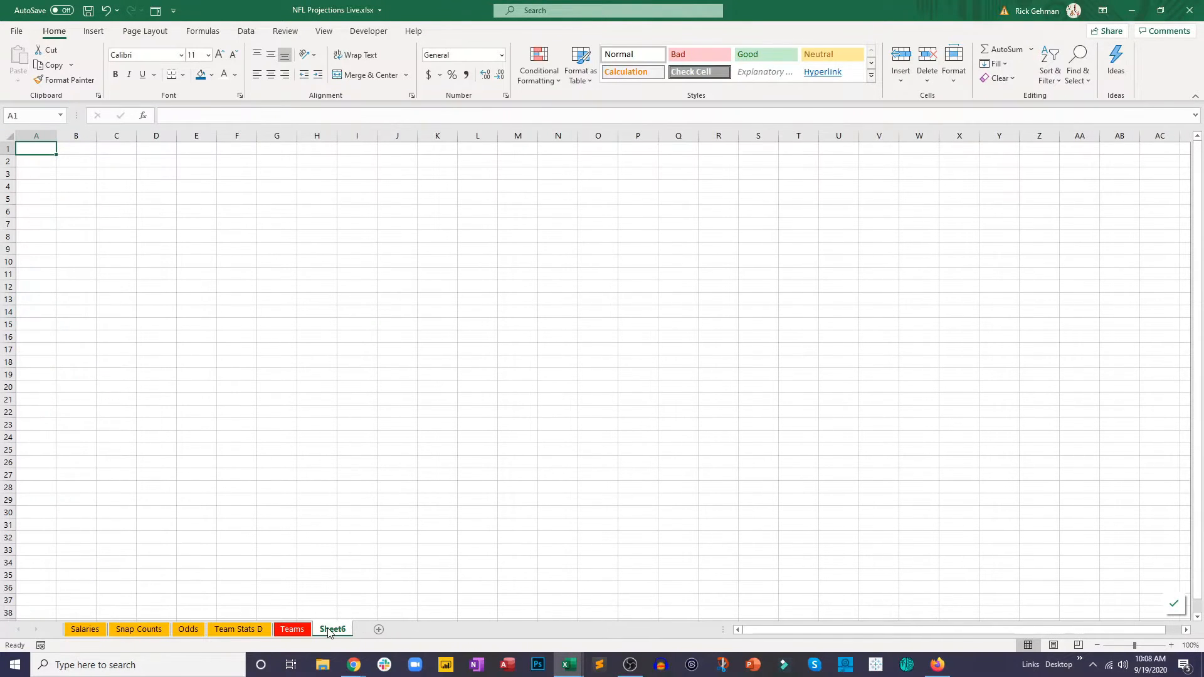
double_click(330, 630)
type("Projections")
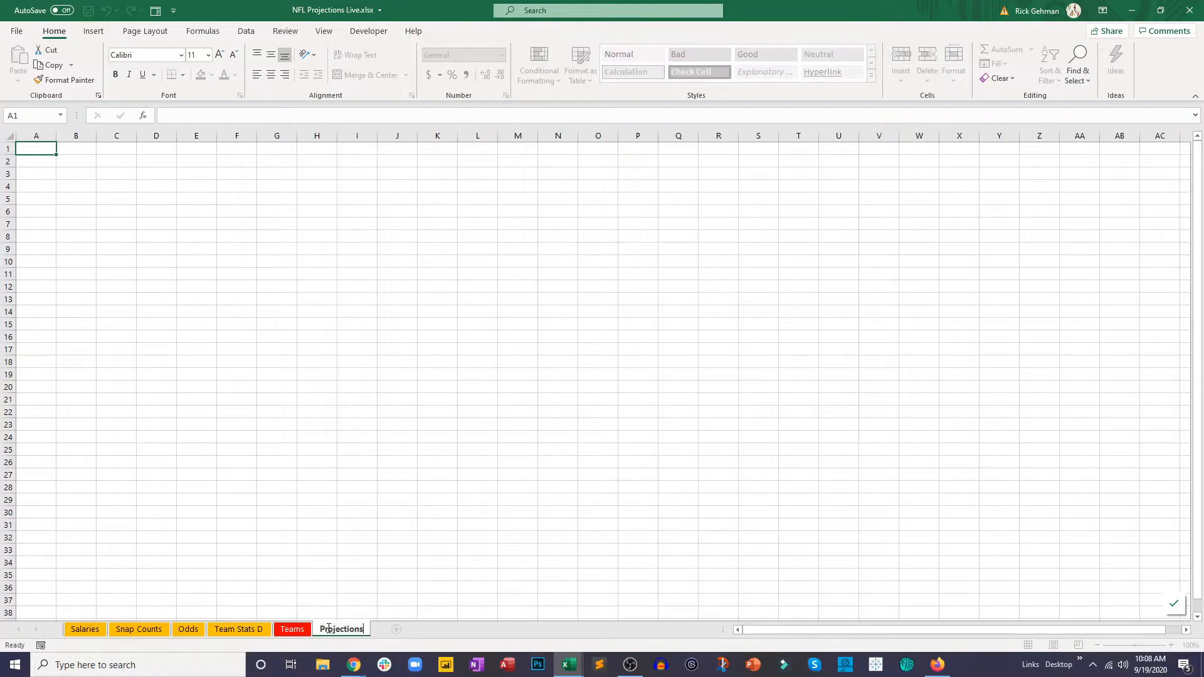
key("Return")
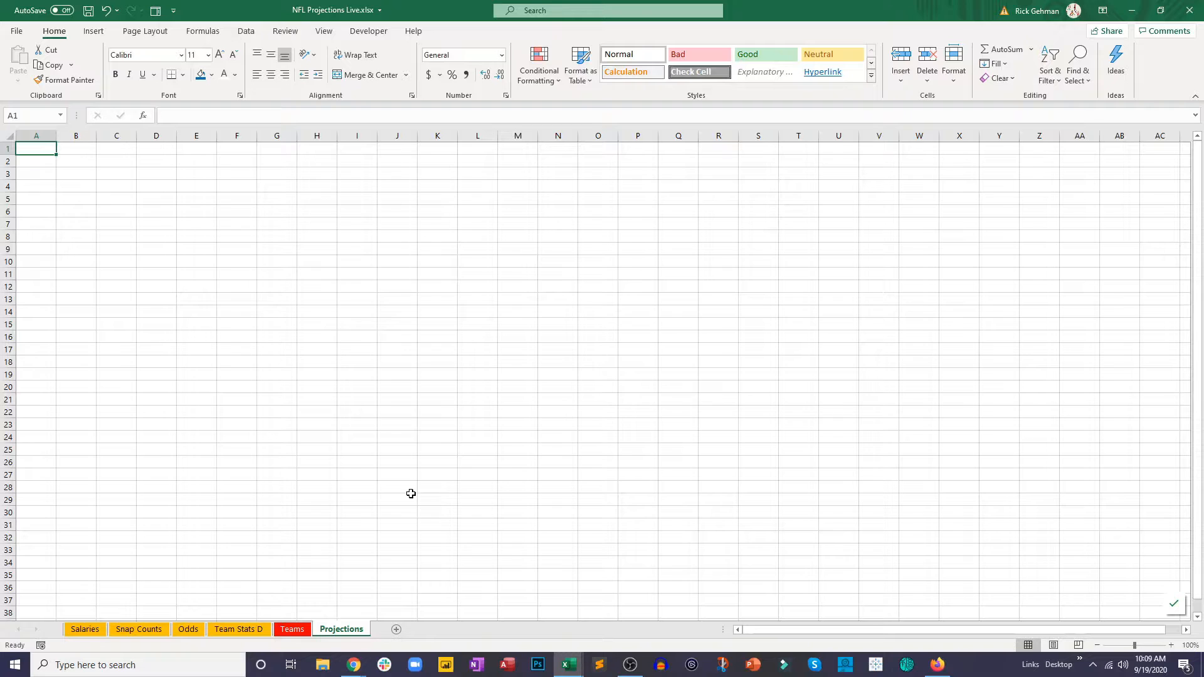
Step: Color the Projections sheet tab with the theme green
right_click(331, 631)
mouse_move(401, 557)
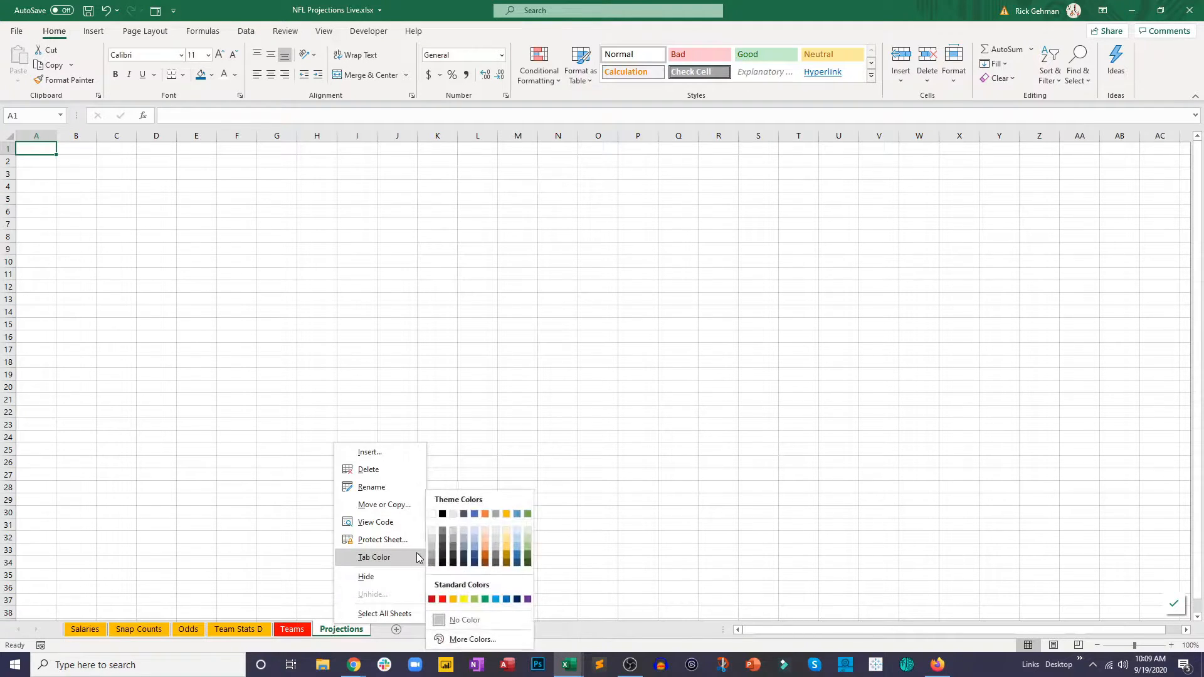
left_click(529, 514)
left_click(520, 488)
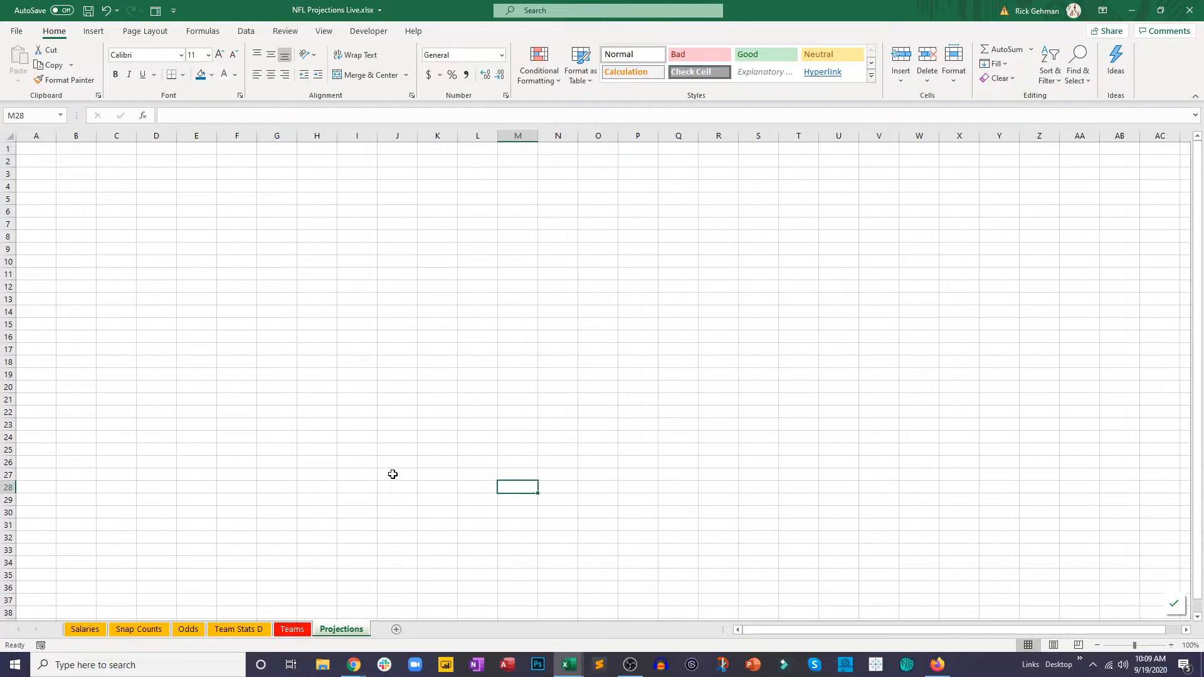
Step: Shade the Name through Opponent columns (B to F) on the Salaries sheet with Gray, Accent 3, Lighter 80%
left_click(85, 629)
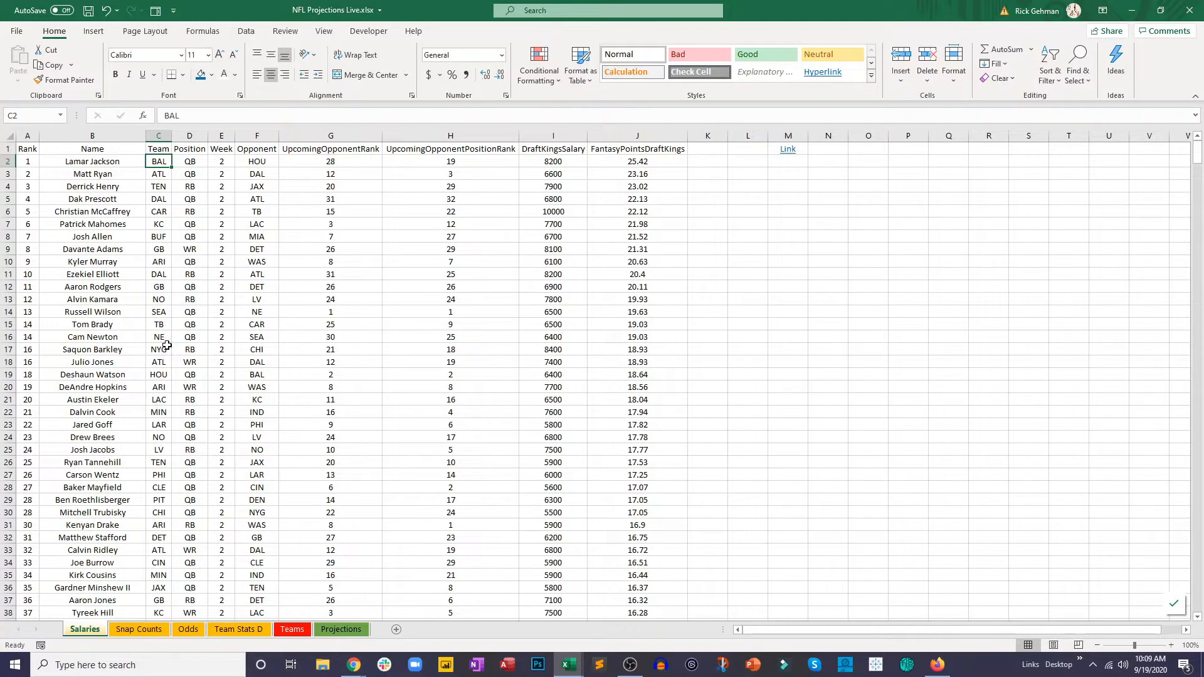
left_click(161, 250)
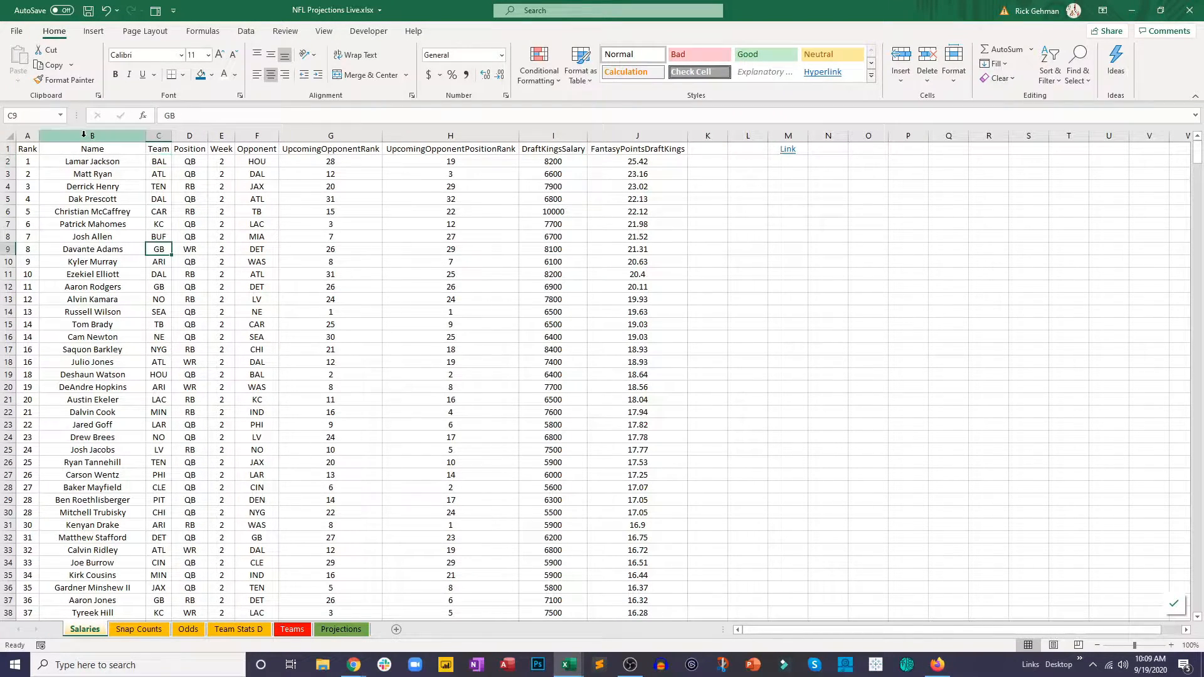
left_click_drag(84, 135, 263, 139)
left_click(189, 249)
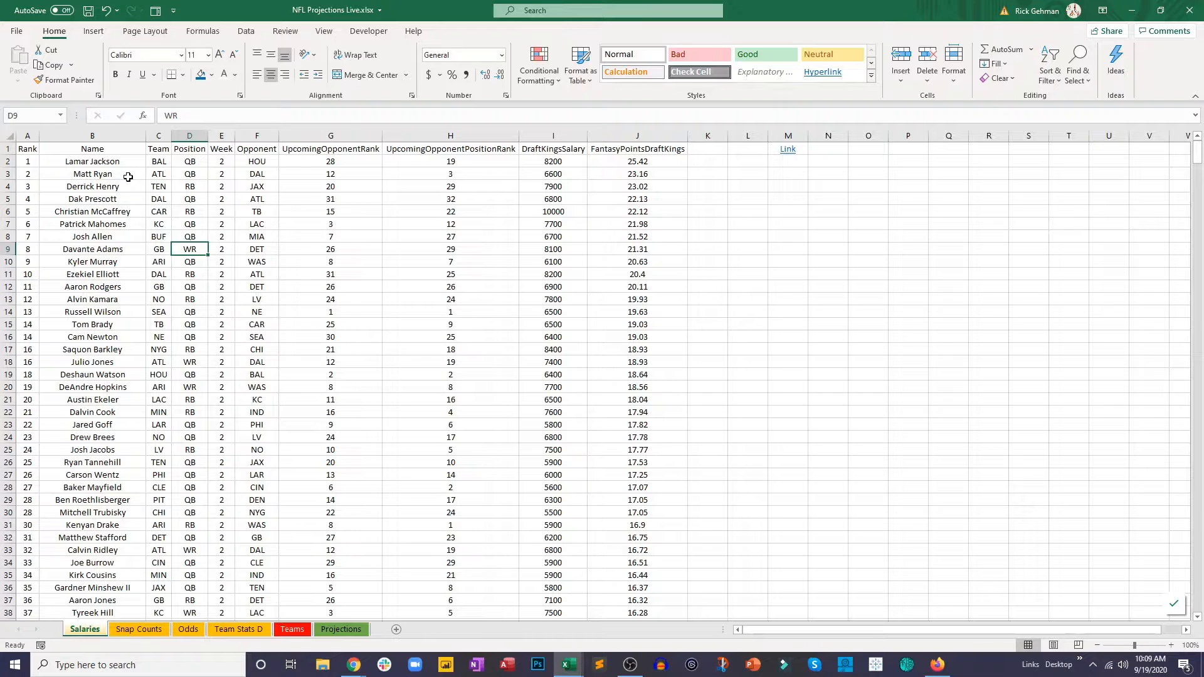
left_click_drag(113, 149, 262, 376)
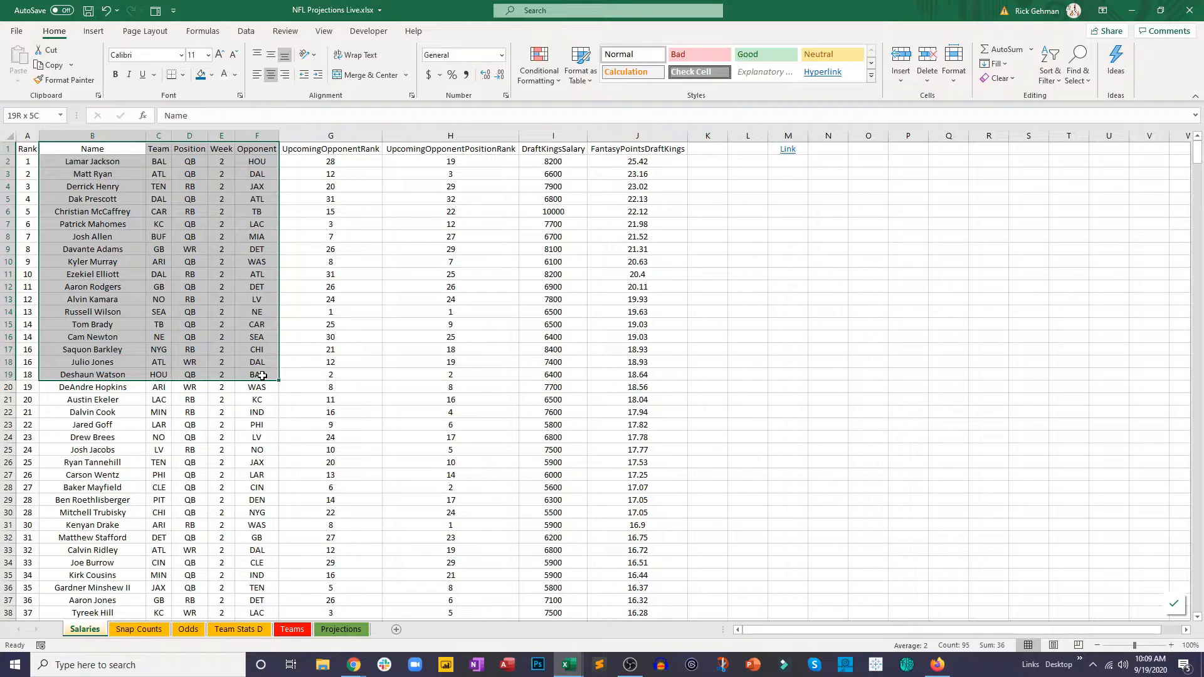
left_click(117, 226)
left_click_drag(92, 135, 257, 143)
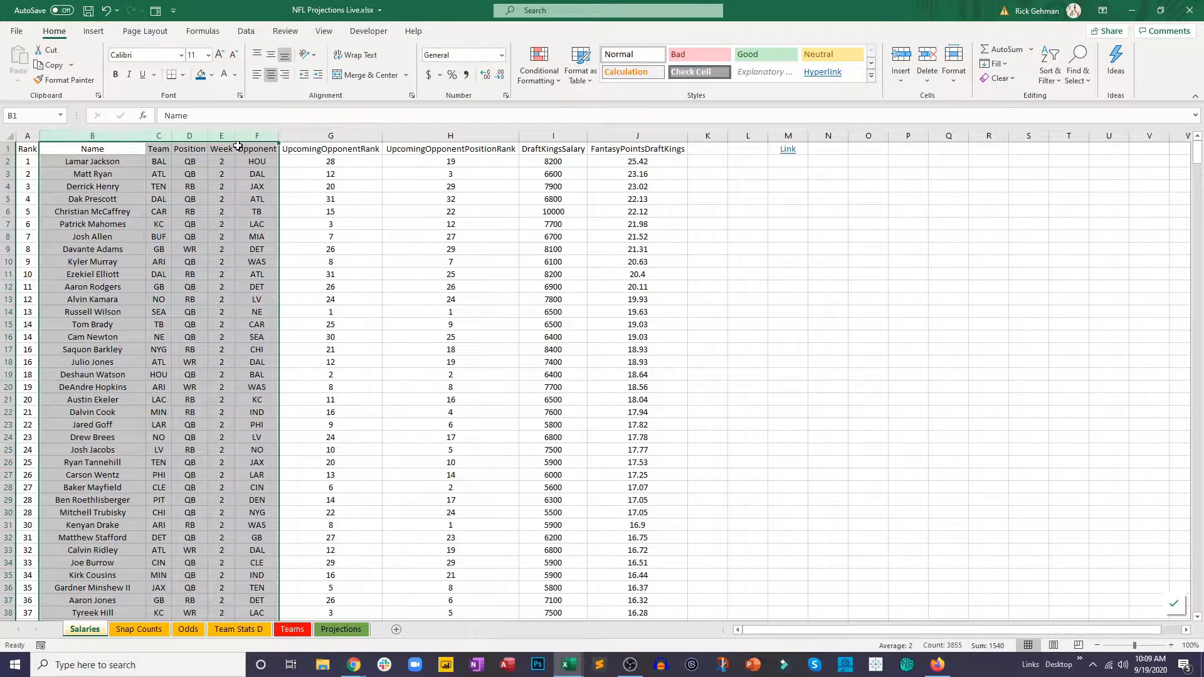
left_click(212, 74)
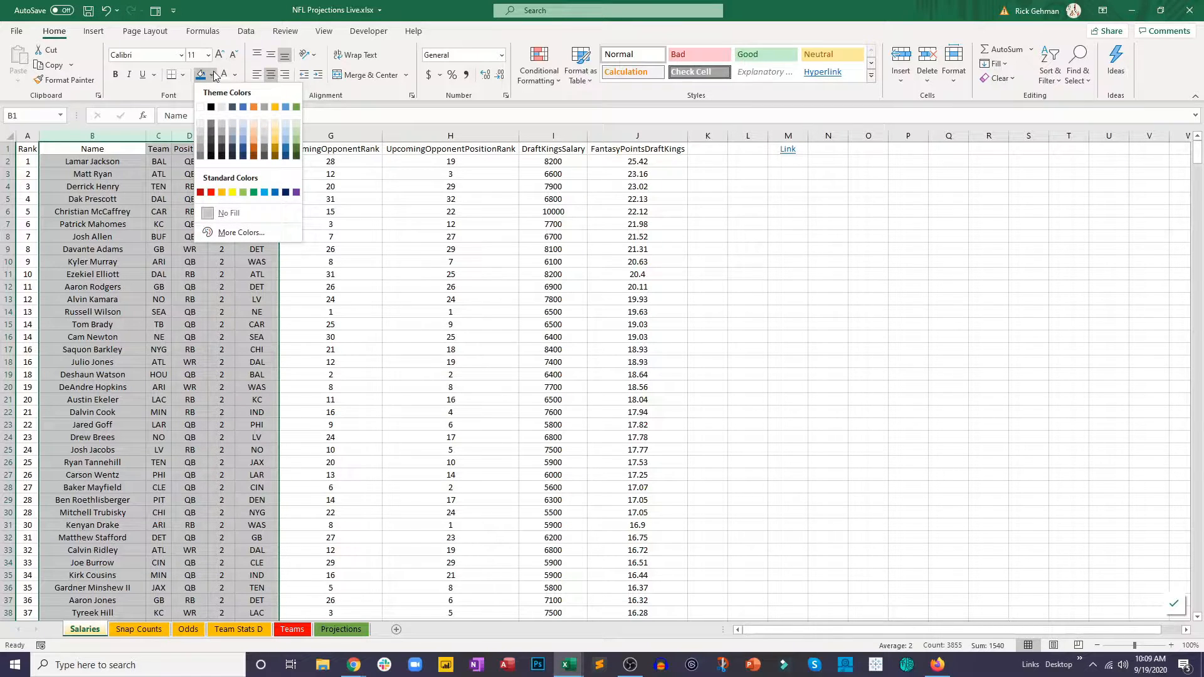
left_click(264, 129)
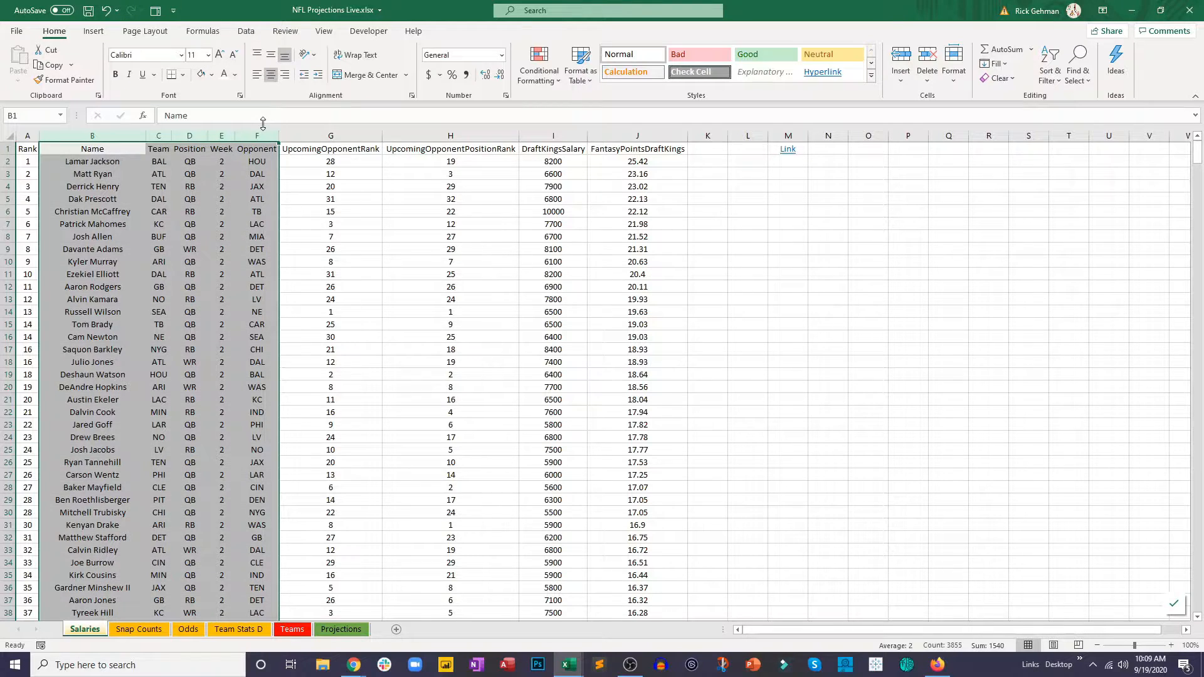
Step: Add a left border and a right border around columns B to F on the Salaries sheet
left_click(178, 78)
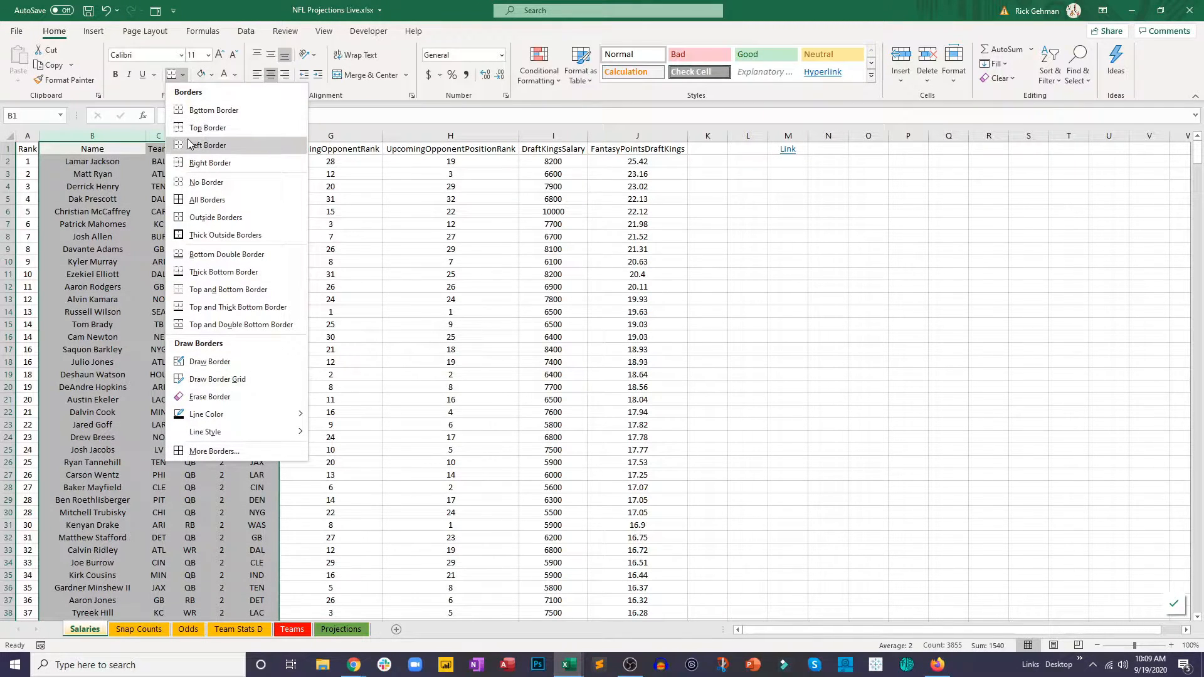
left_click(188, 136)
left_click(182, 75)
left_click(246, 167)
left_click(312, 214)
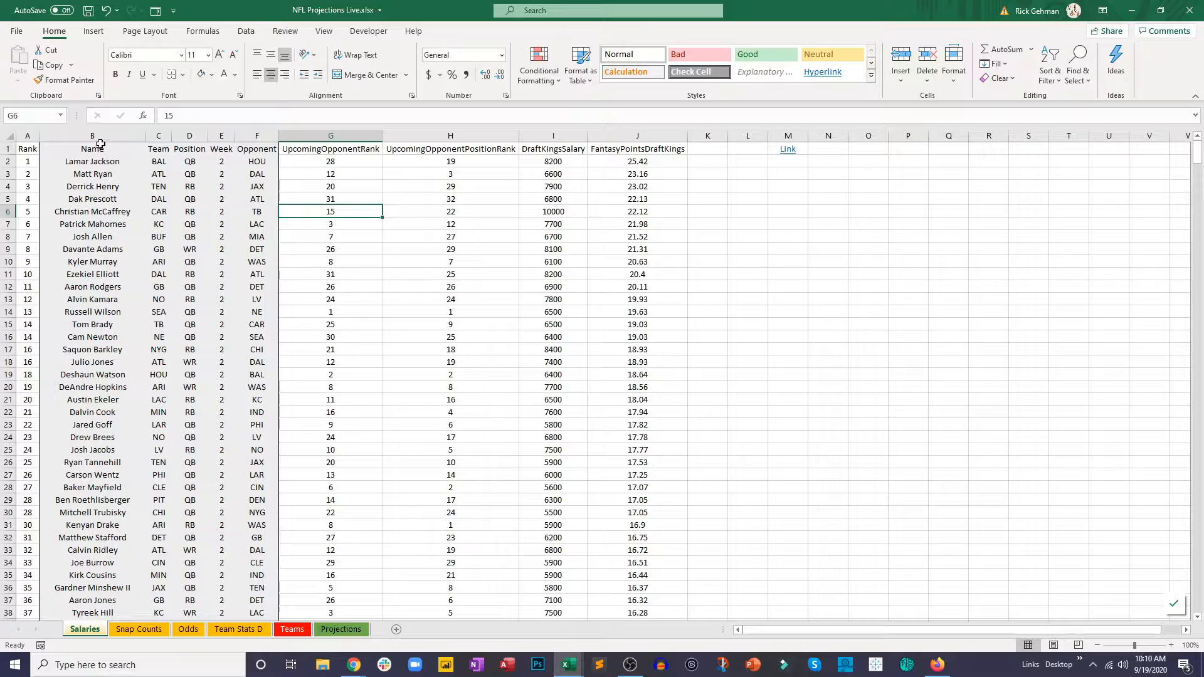
Step: Copy the Name through Opponent data (columns B to F) from the Salaries sheet and paste it as values at A1 of Projections
left_click_drag(100, 145, 243, 196)
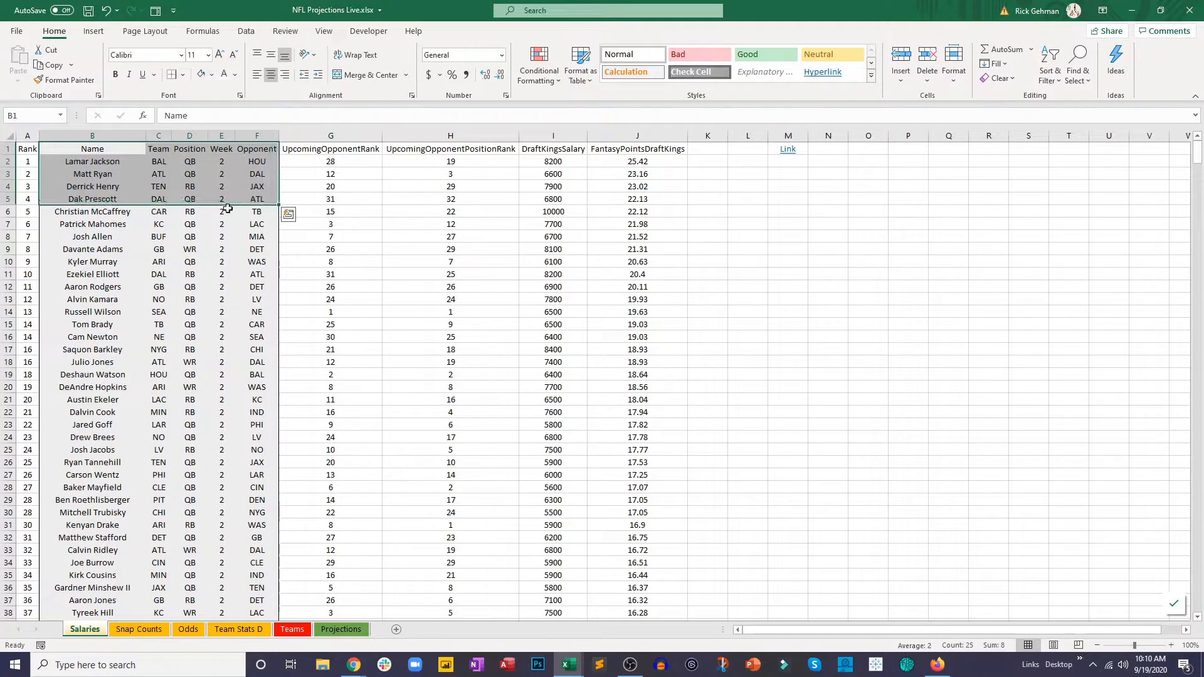
key("ctrl+shift+Down")
scroll(221, 216, "up", 2)
scroll(221, 215, "up", 2)
key("ctrl+c")
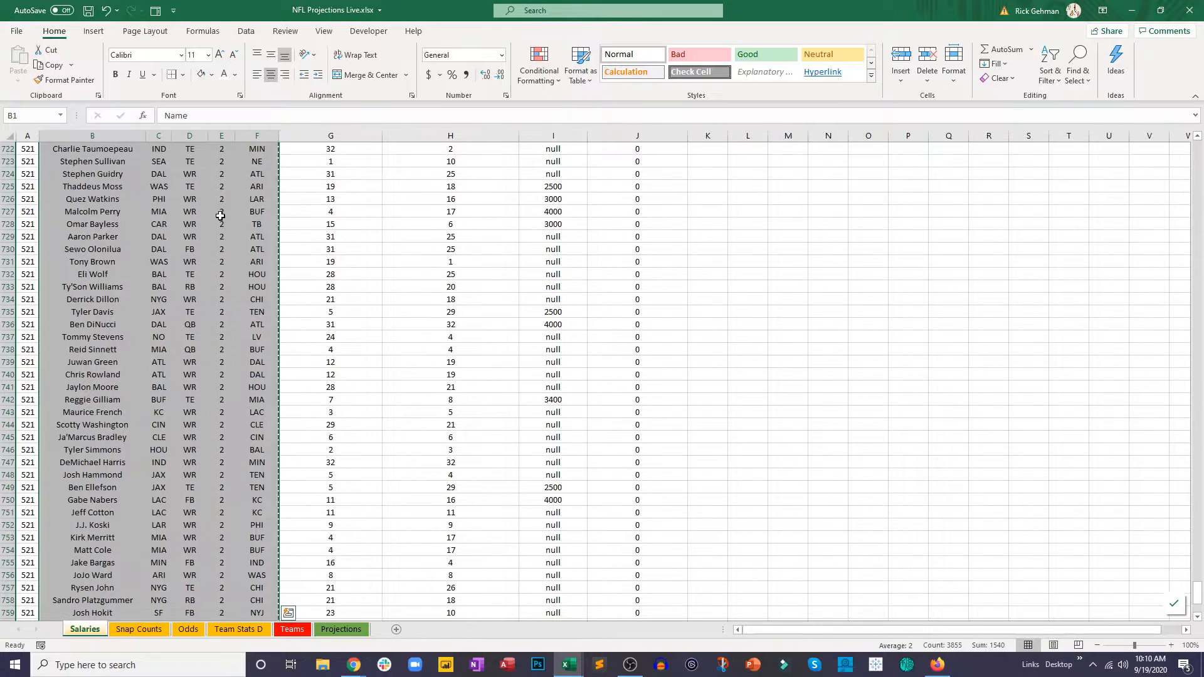
left_click(341, 630)
left_click(49, 148)
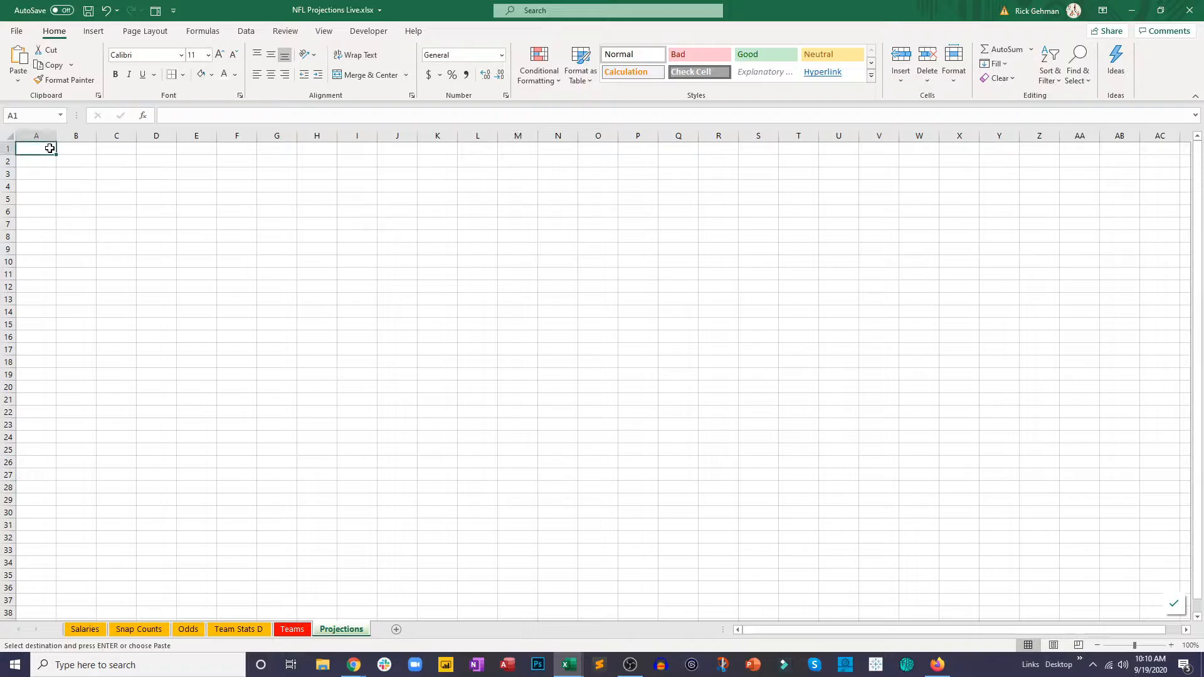
right_click(51, 149)
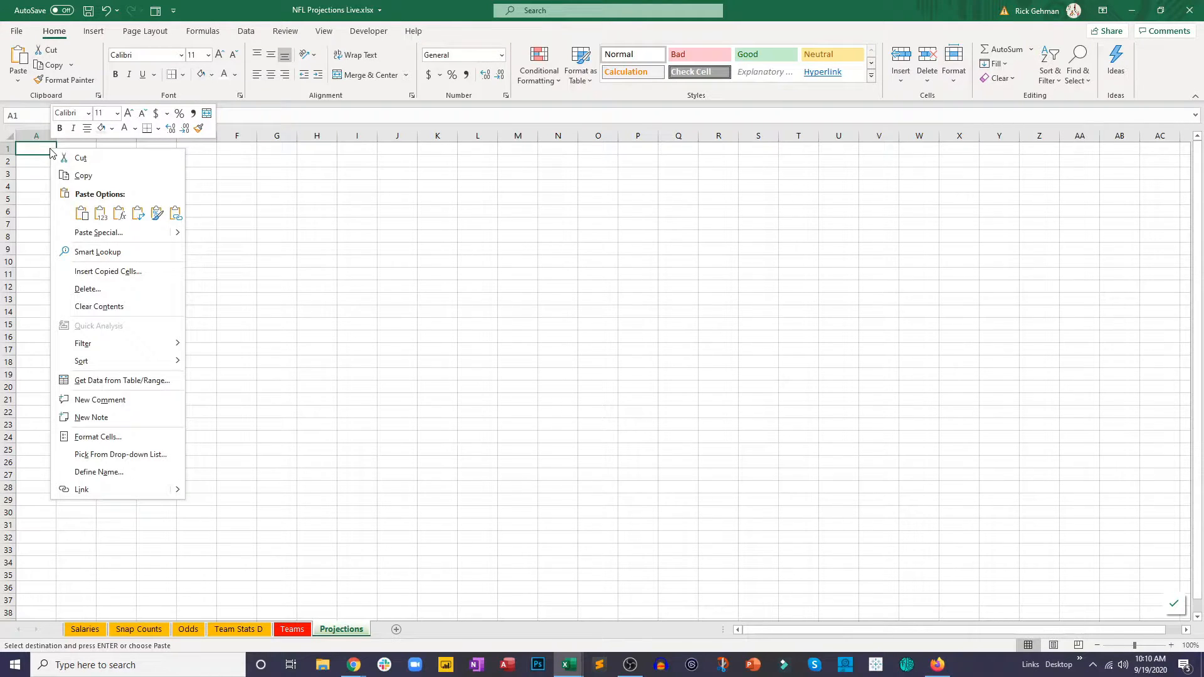
left_click(100, 214)
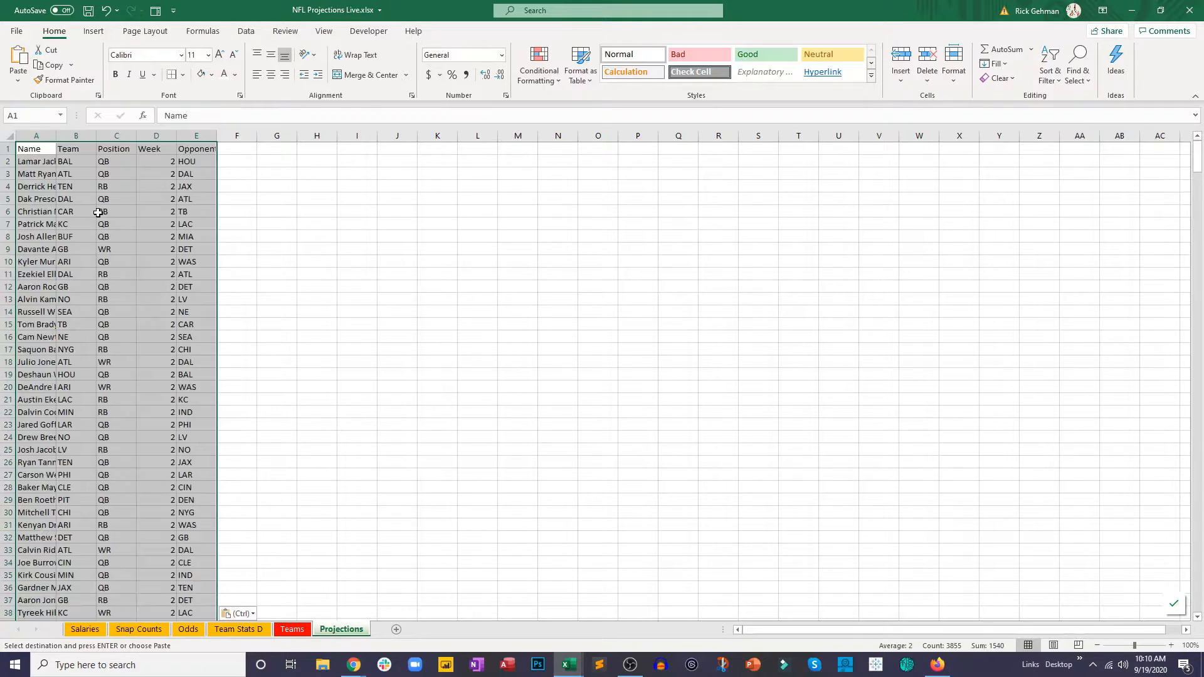
Step: Autofit all column widths on the Projections sheet and center the contents of every cell
left_click(11, 139)
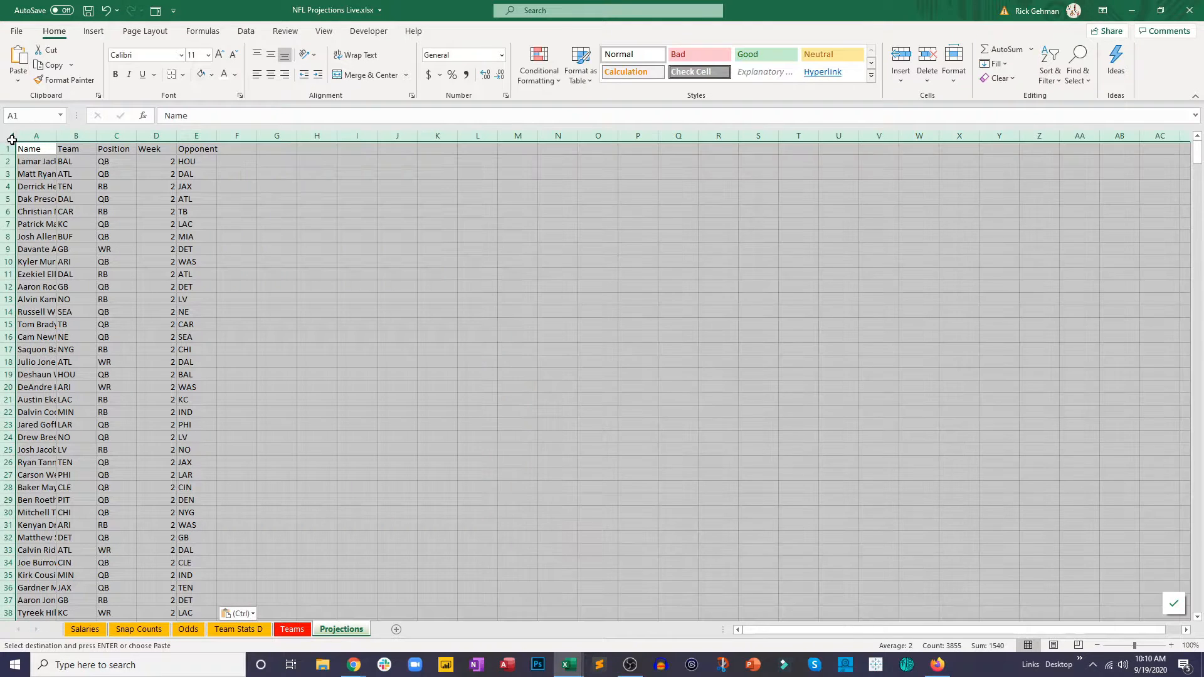
double_click(96, 136)
left_click(108, 170)
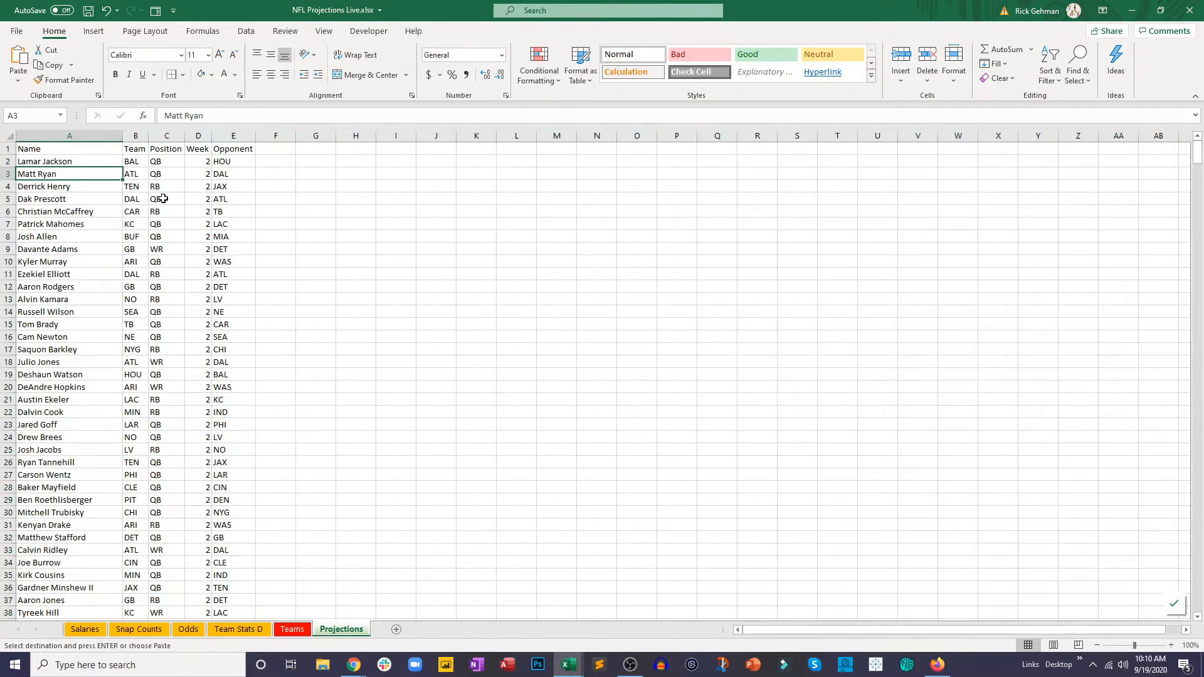
left_click(10, 135)
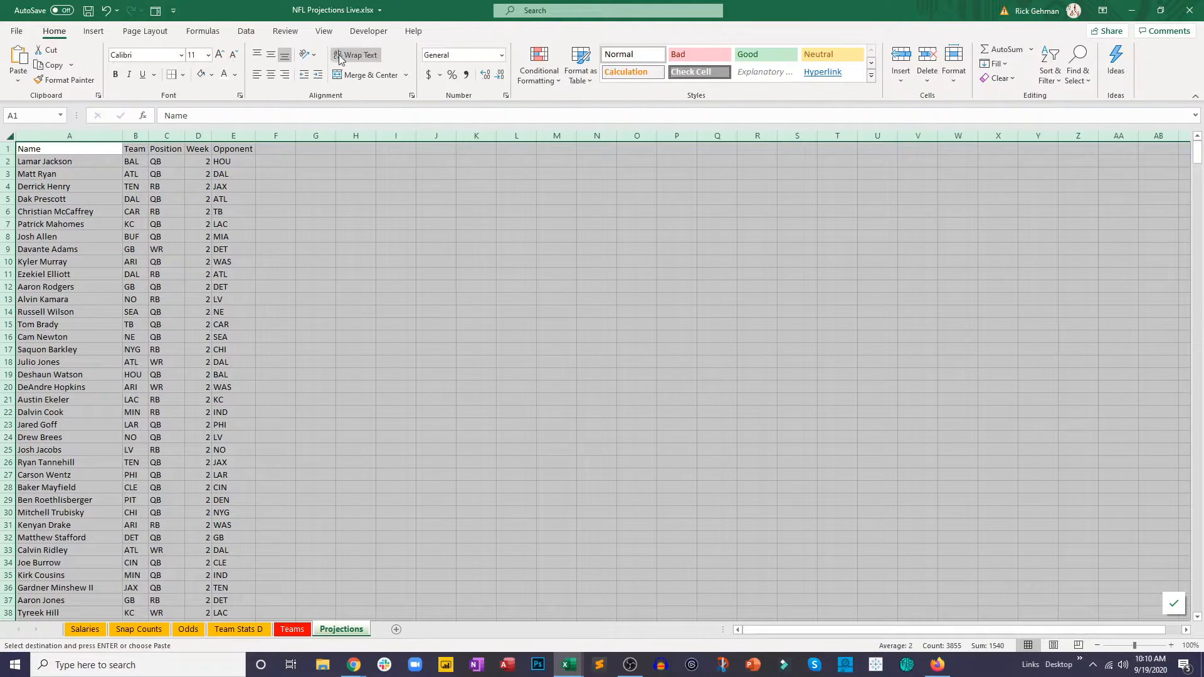
left_click(271, 75)
left_click(297, 270)
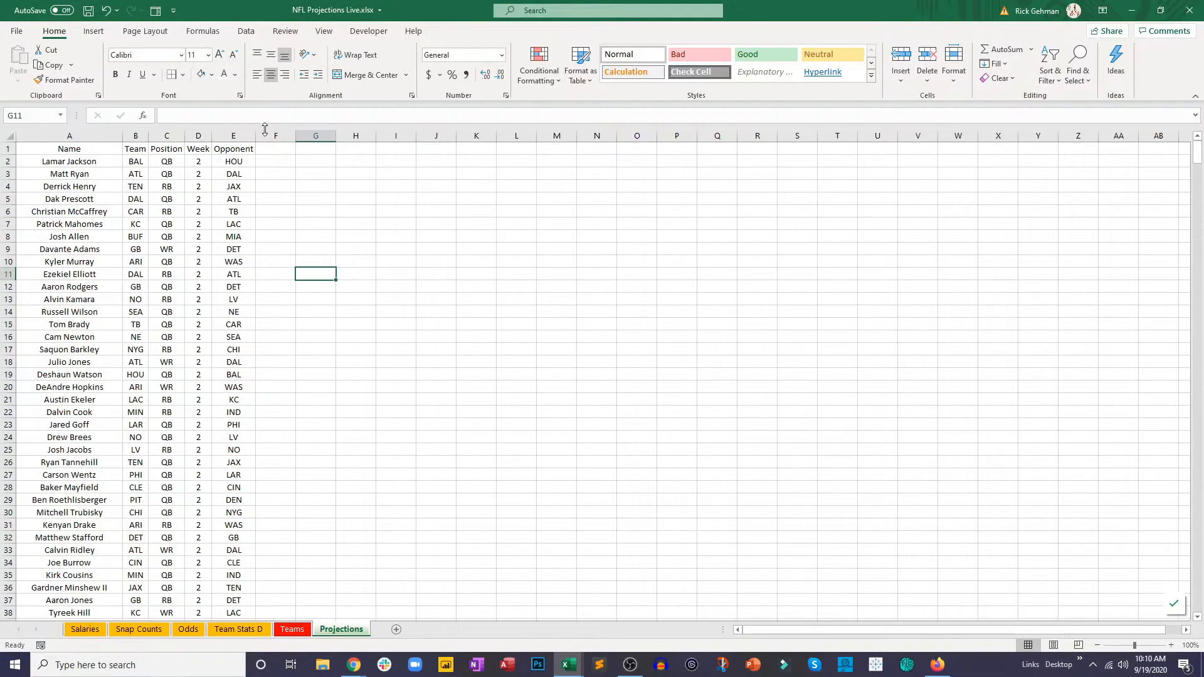
Step: Add the header Salary in cell F1 of the Projections sheet
left_click(269, 155)
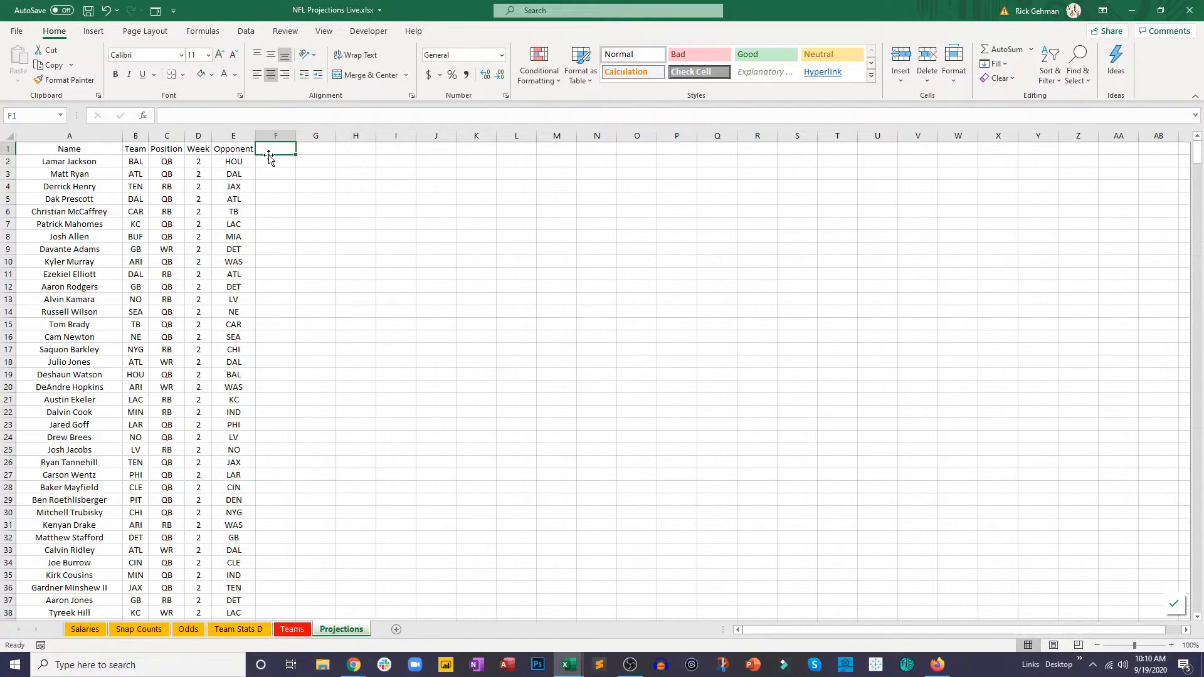
type("Salary")
key("Return")
Step: Examine how the player names on Projections match the Name and DraftKingsSalary columns on the Salaries sheet
left_click(105, 167)
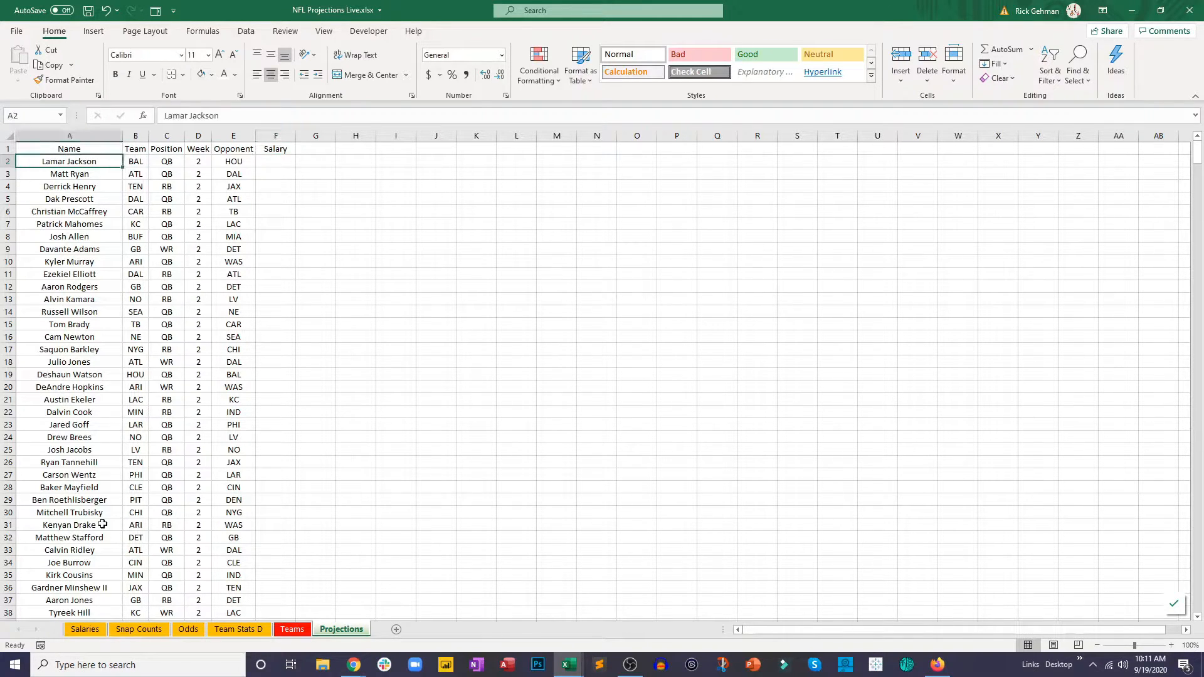
left_click(84, 629)
left_click(202, 213)
left_click(154, 226)
key("ctrl+shift+Up")
left_click(154, 226)
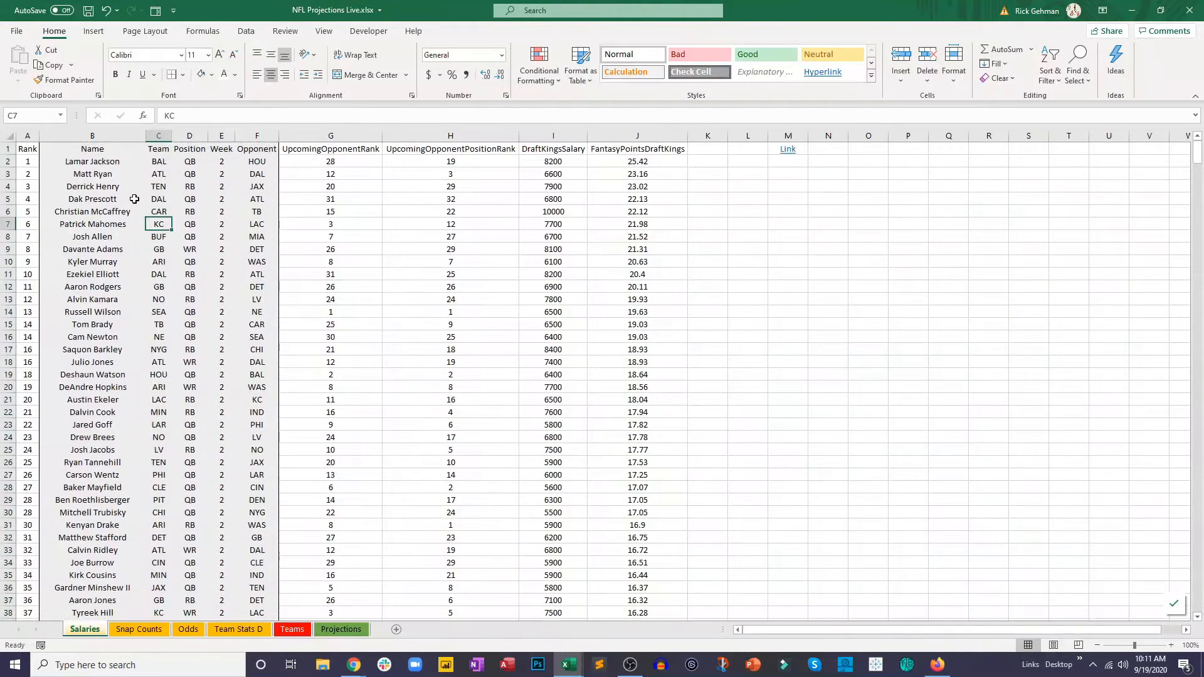
left_click(99, 166)
left_click(577, 160)
left_click(521, 246)
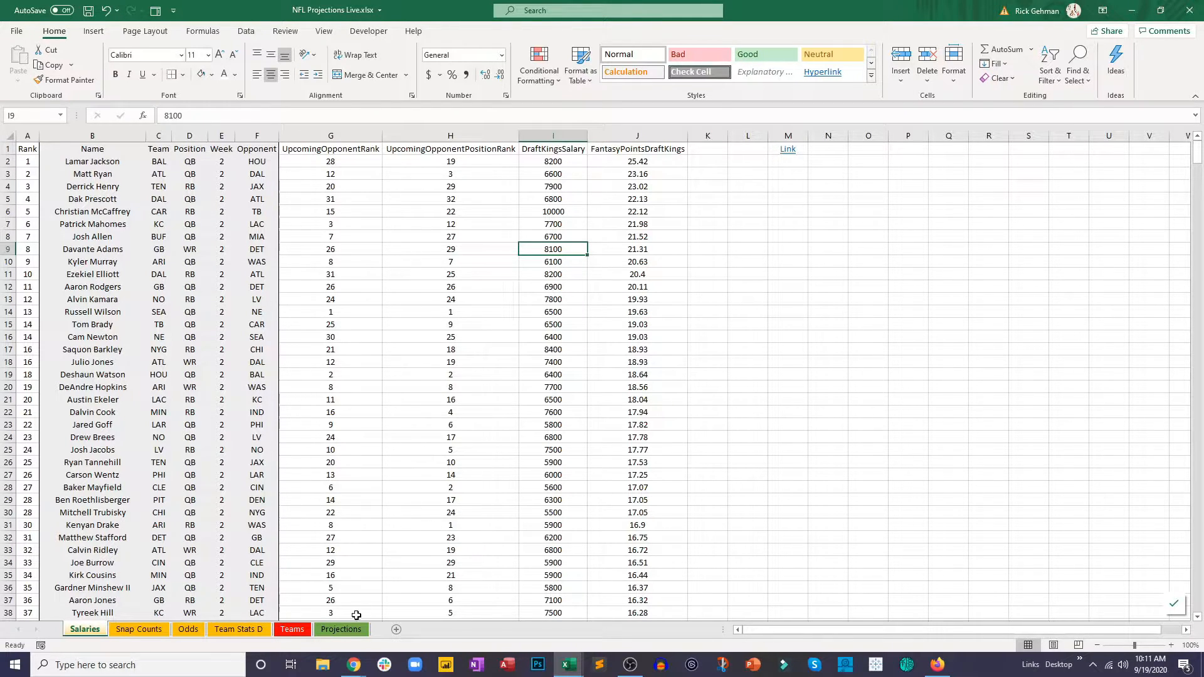
Step: Start a VLOOKUP formula in cell F2 of the Projections sheet with the player name in A2 as the lookup value
left_click(342, 629)
left_click(284, 164)
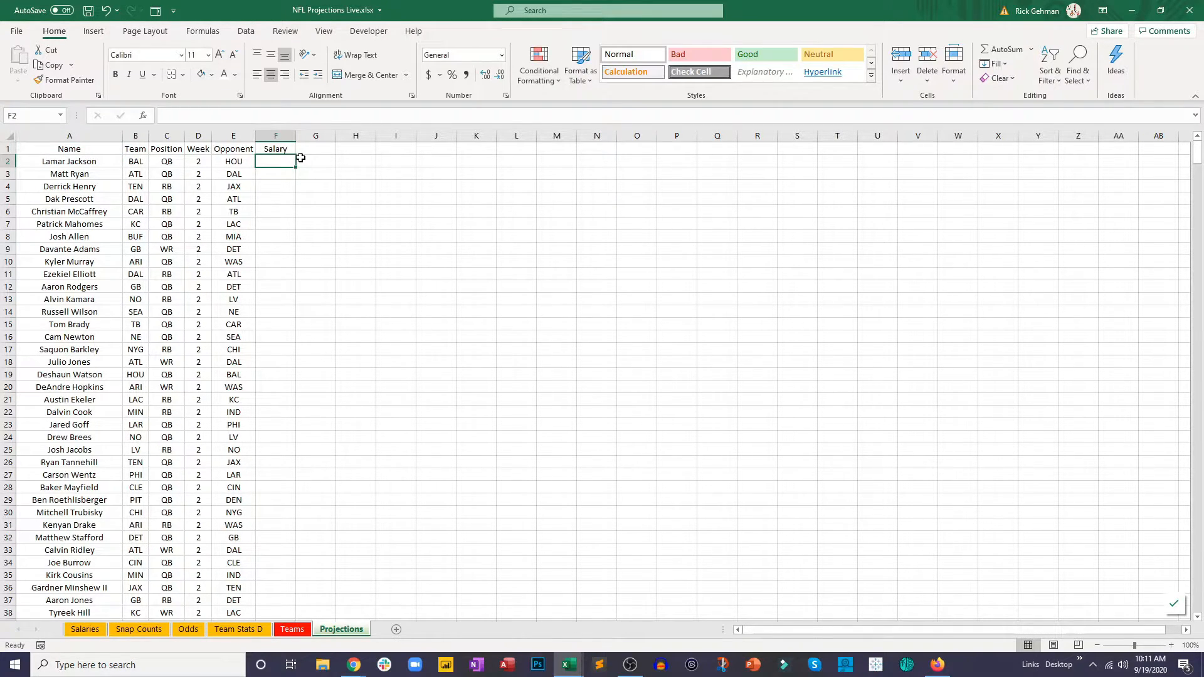
type("=vl")
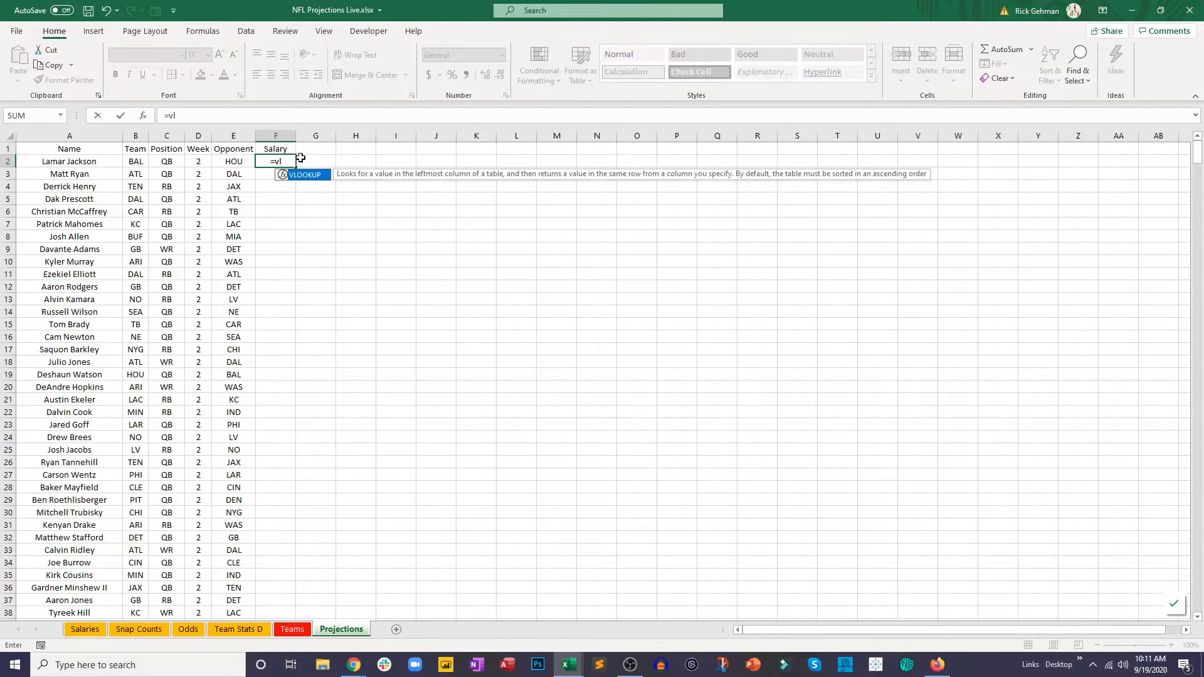
double_click(311, 175)
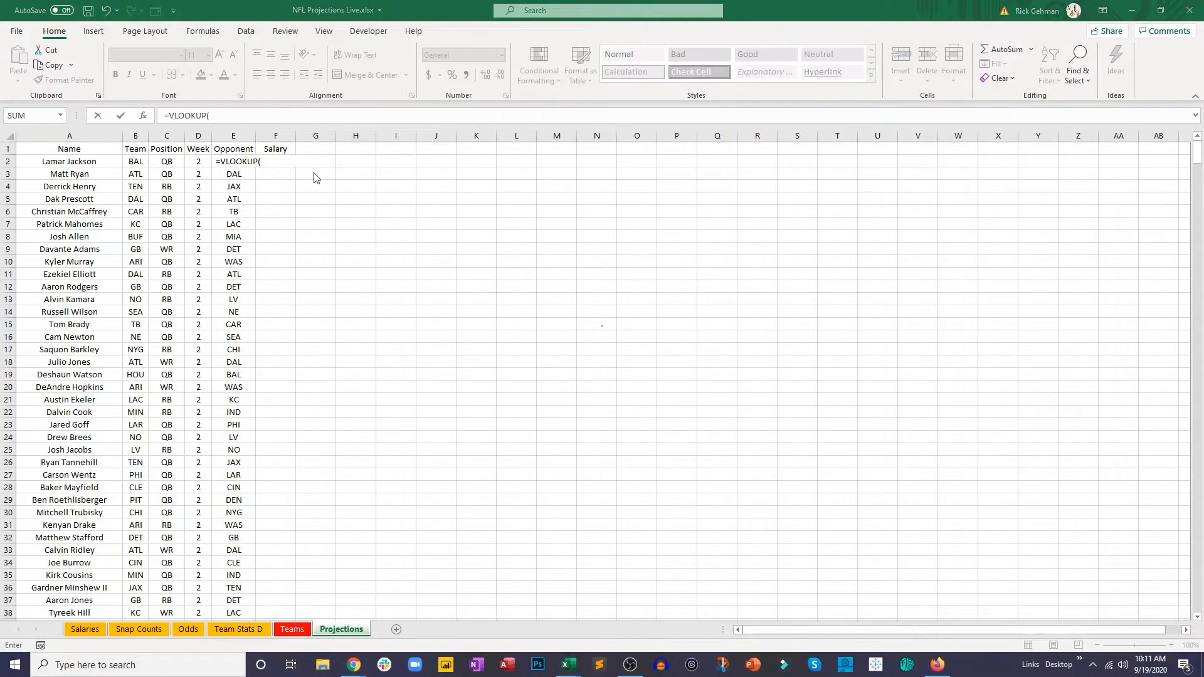
left_click(269, 162)
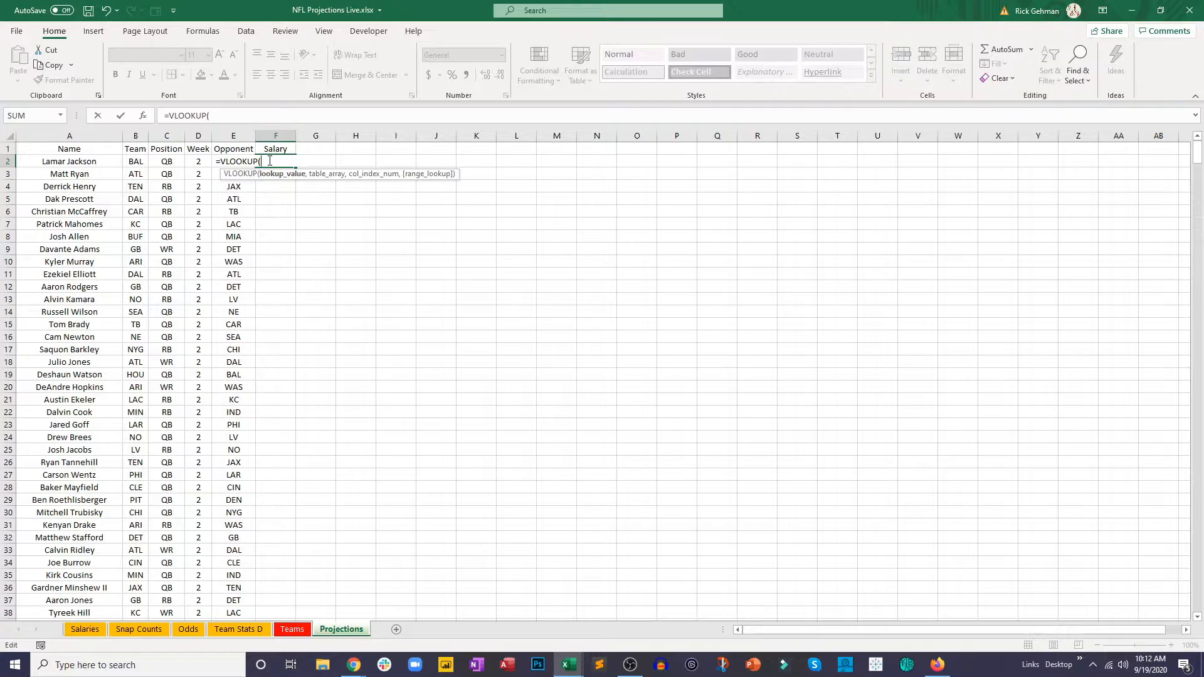
left_click(98, 163)
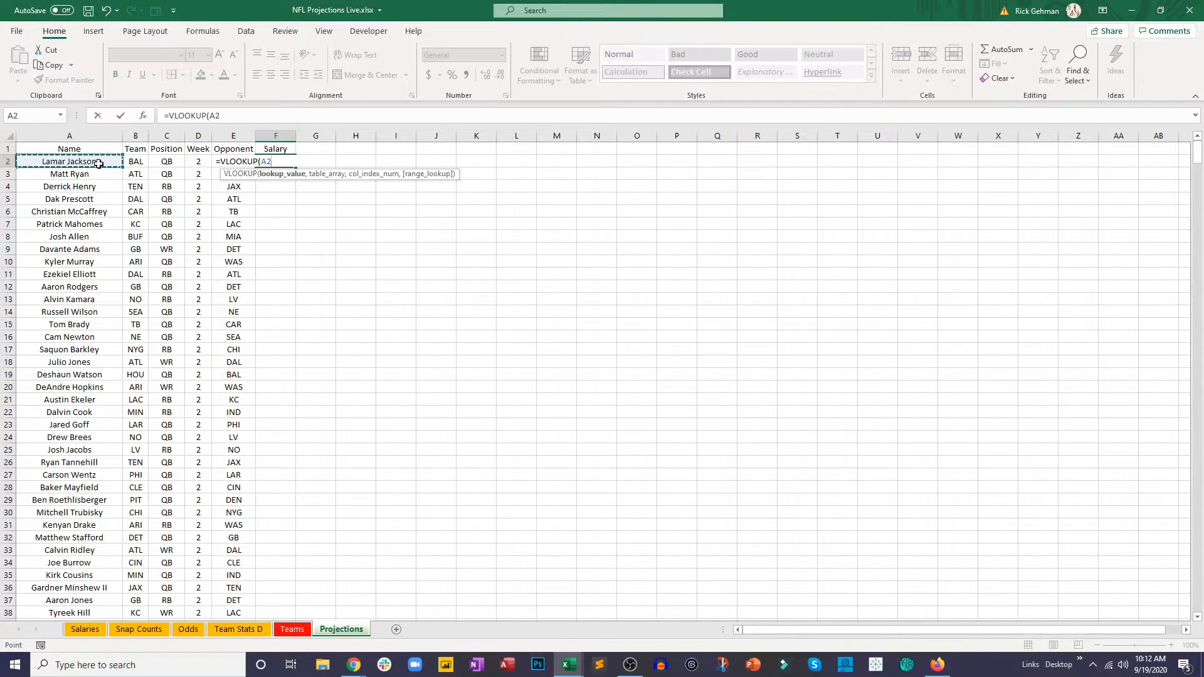
type(",")
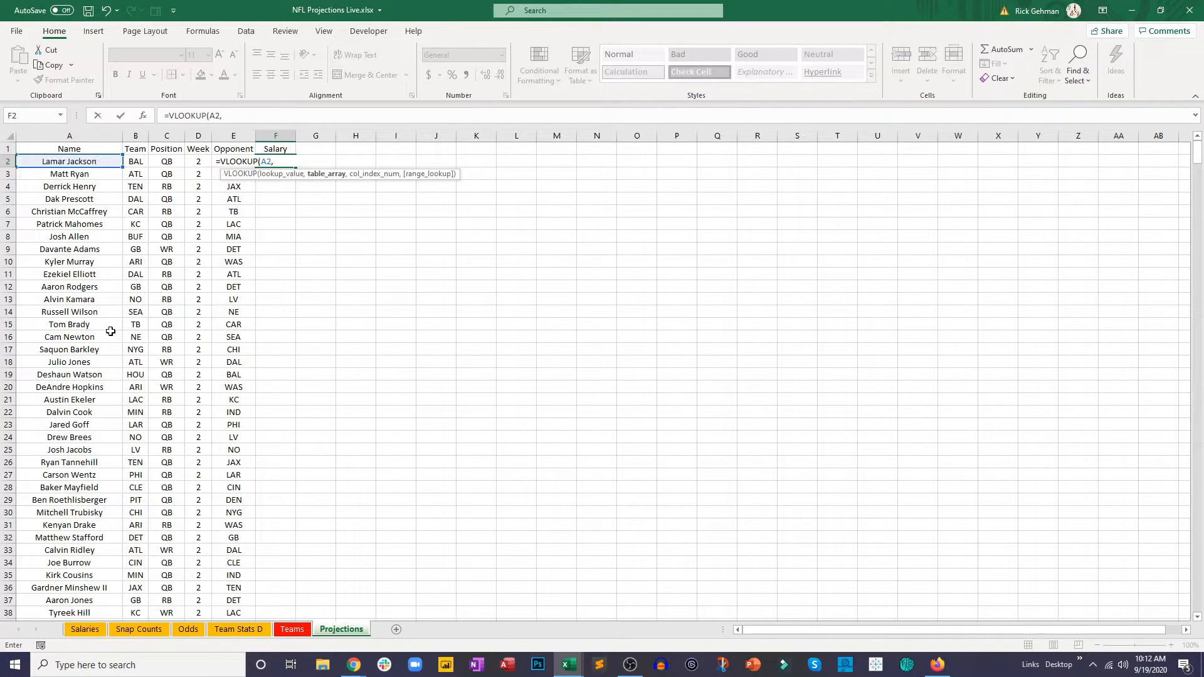
Step: Set the VLOOKUP table array to the range B2:I20 on the Salaries sheet
left_click(91, 629)
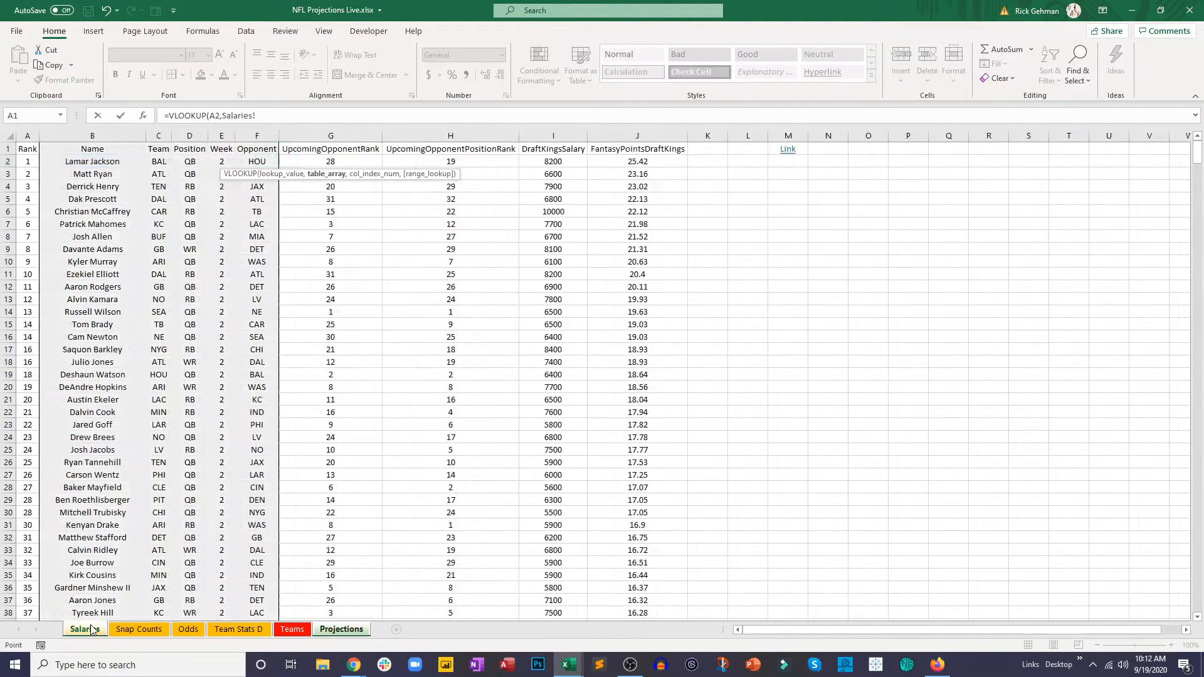
left_click(102, 162)
left_click_drag(110, 162, 560, 387)
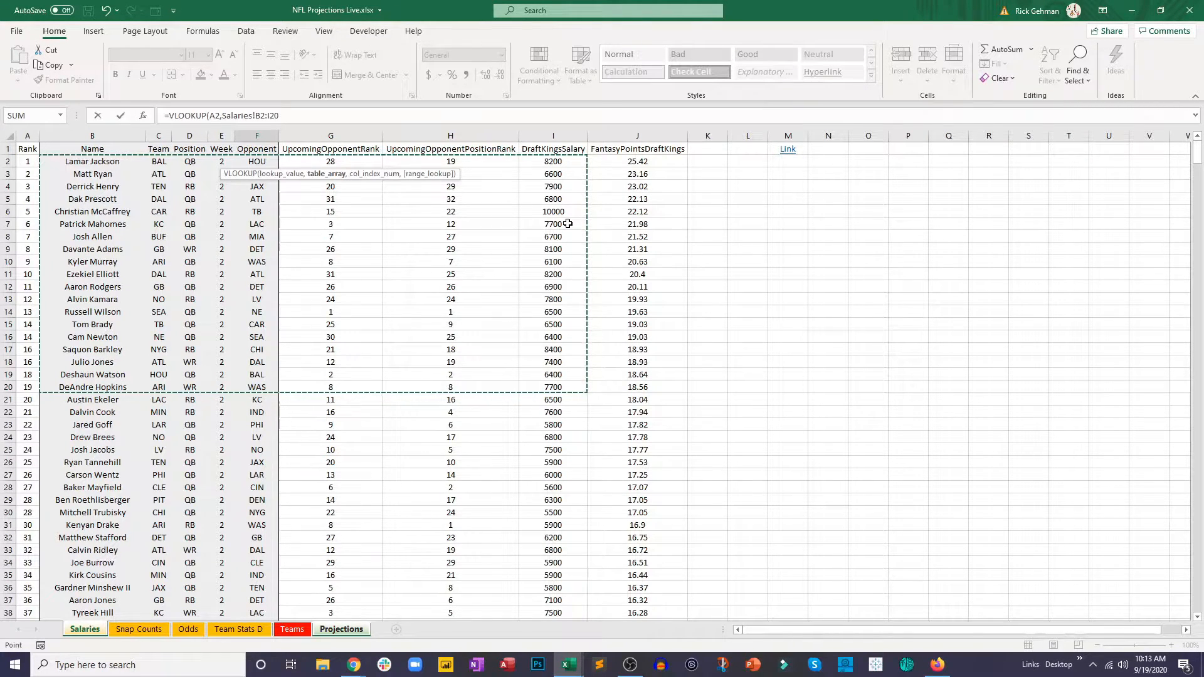
Step: Complete the VLOOKUP in F2 with column index 8 and FALSE for an exact match, and enter the formula
left_click(300, 115)
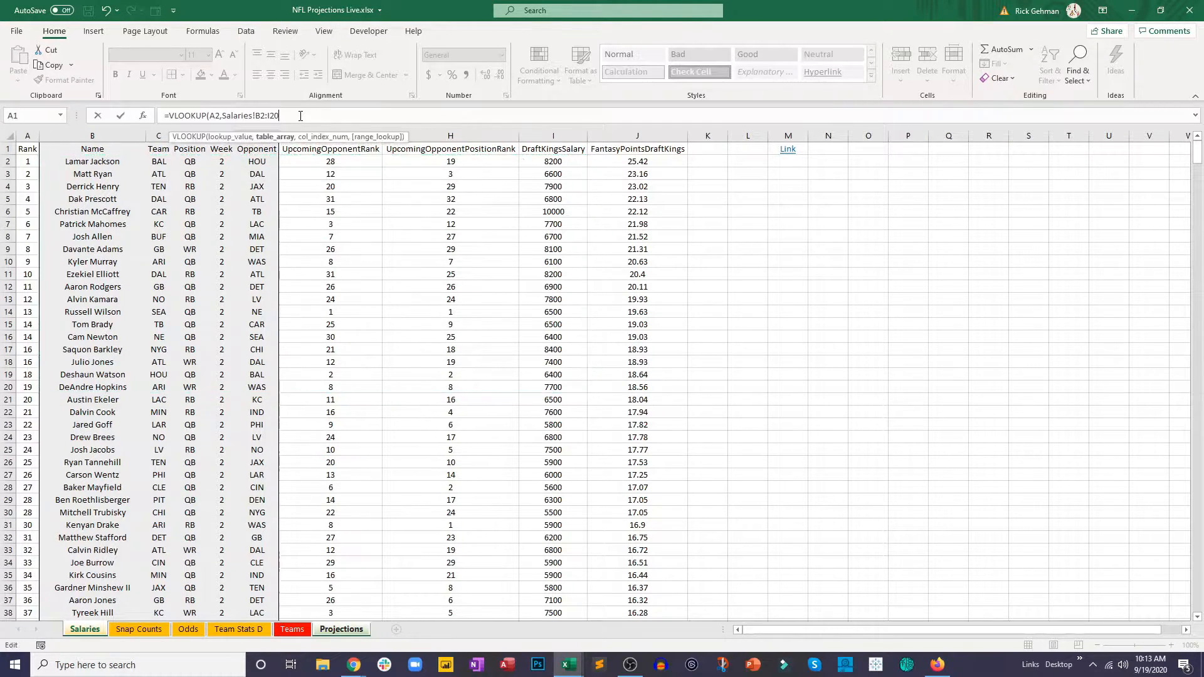
type(",8,false")
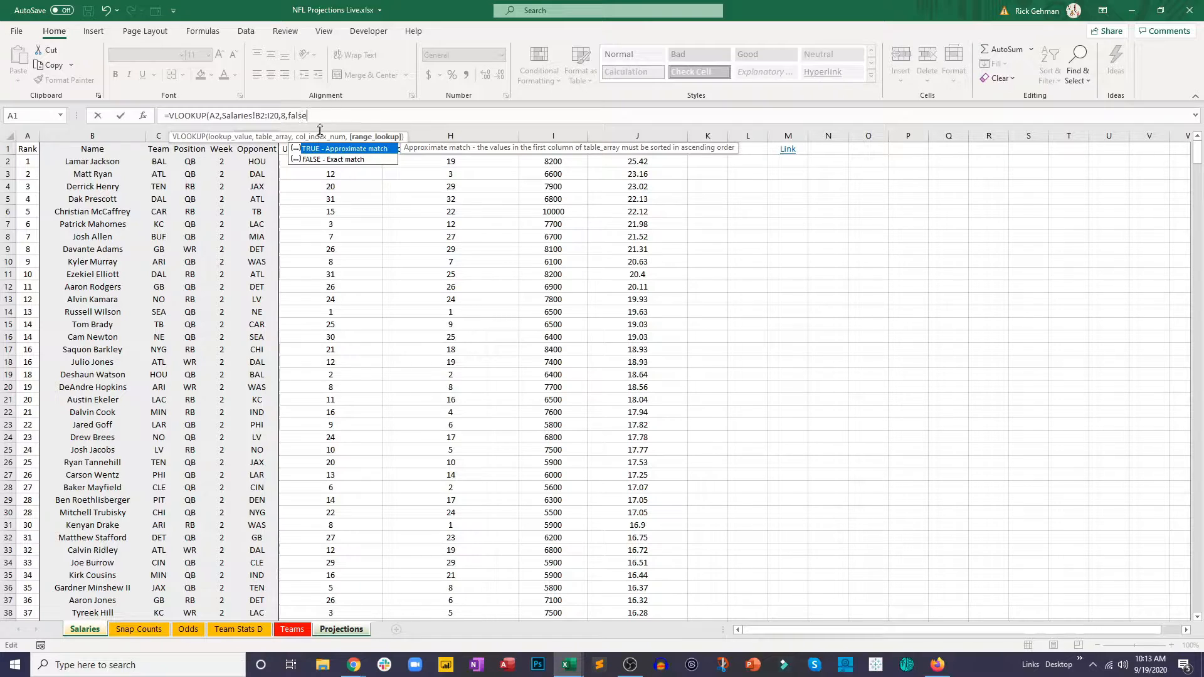
left_click(325, 118)
type(")")
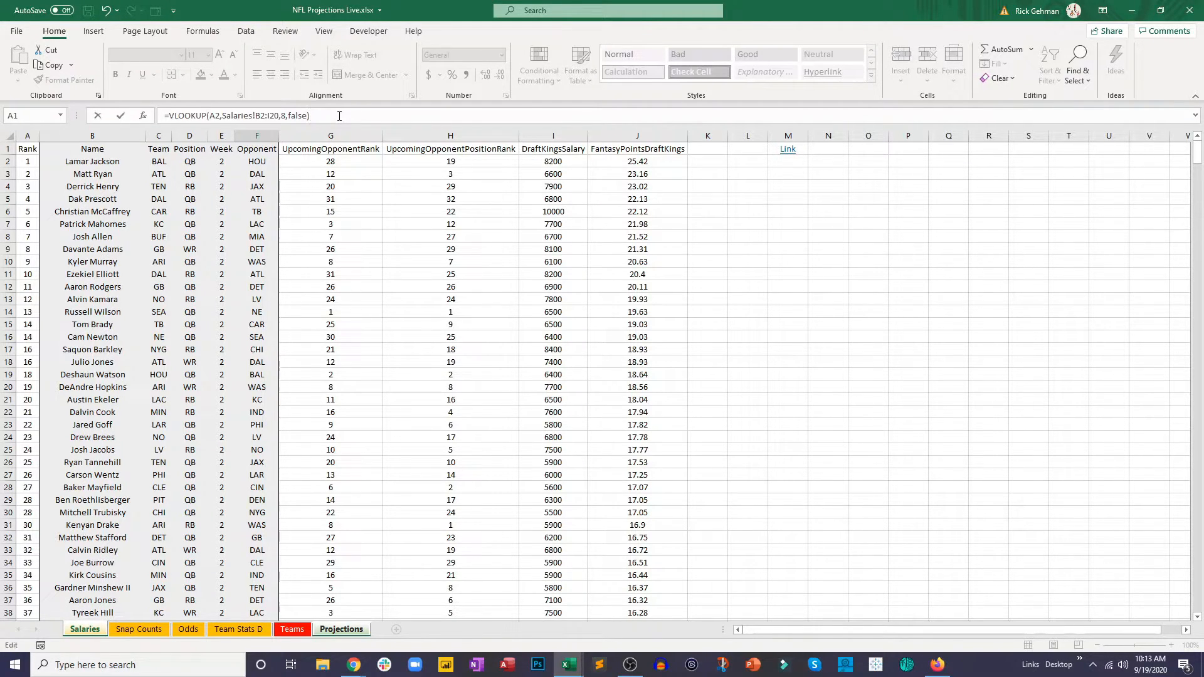
key("Return")
left_click(269, 163)
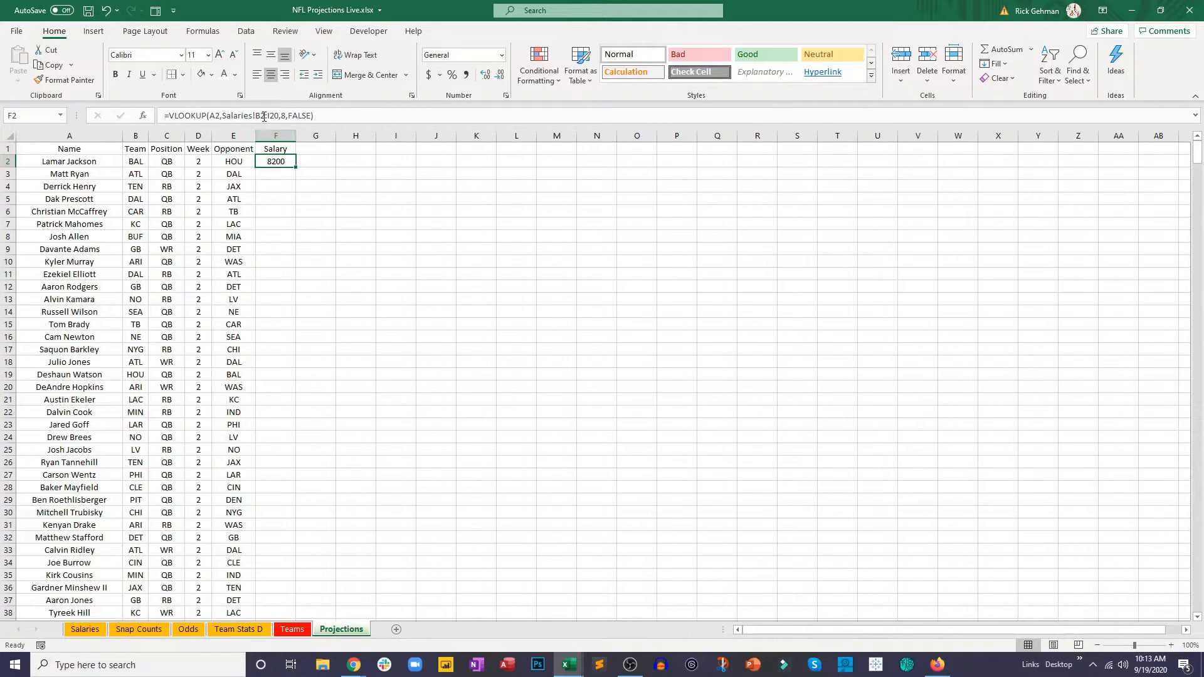
Step: Review the block from Name to DraftKingsSalary on the Salaries sheet that the lookup uses as its table array
left_click(85, 629)
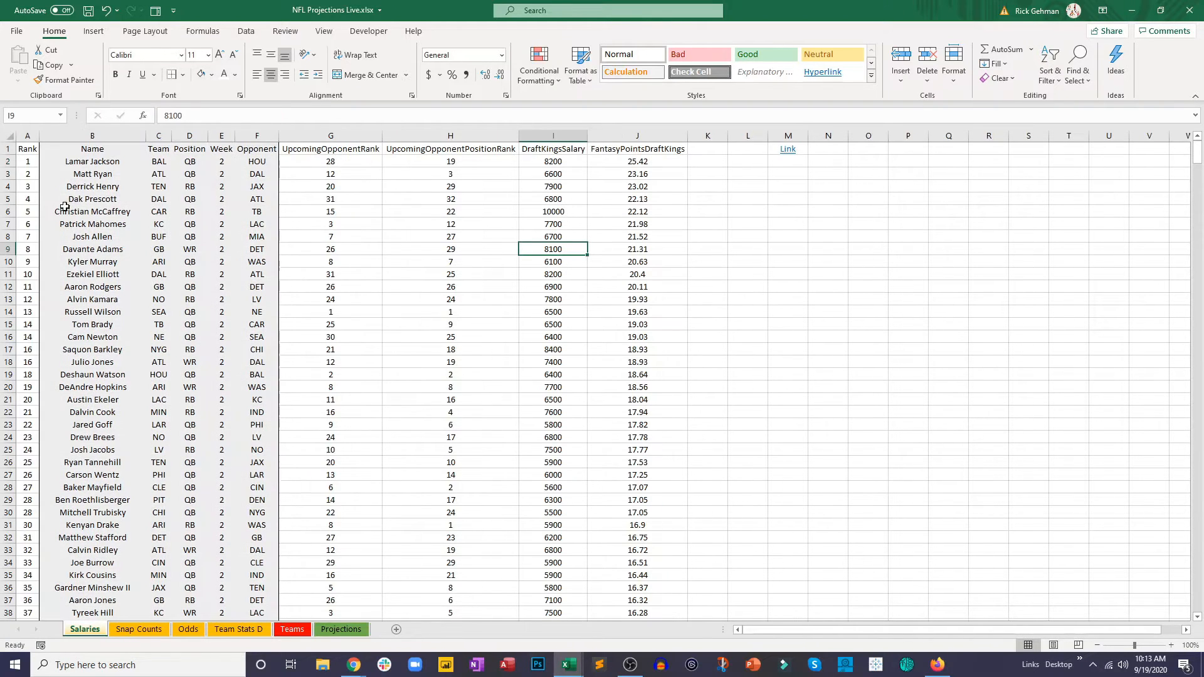
left_click_drag(72, 164, 555, 406)
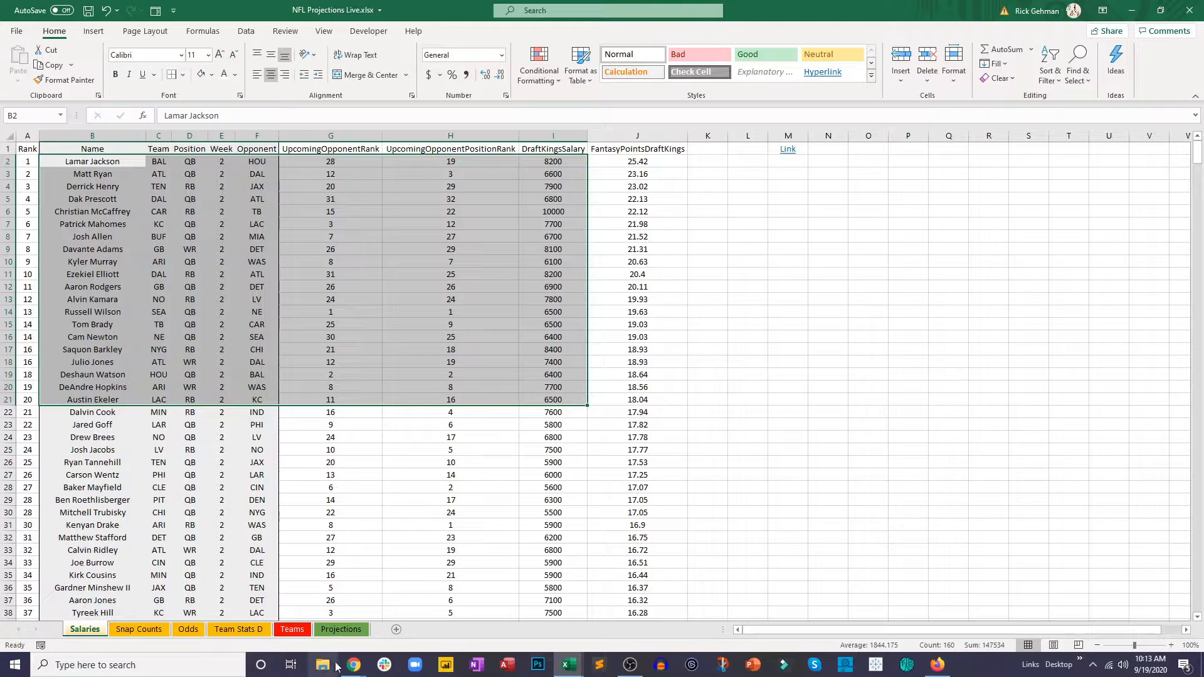
Step: Try filling the salary lookup from F2 down to row 38 on the Projections sheet, and undo the last fill
left_click(341, 630)
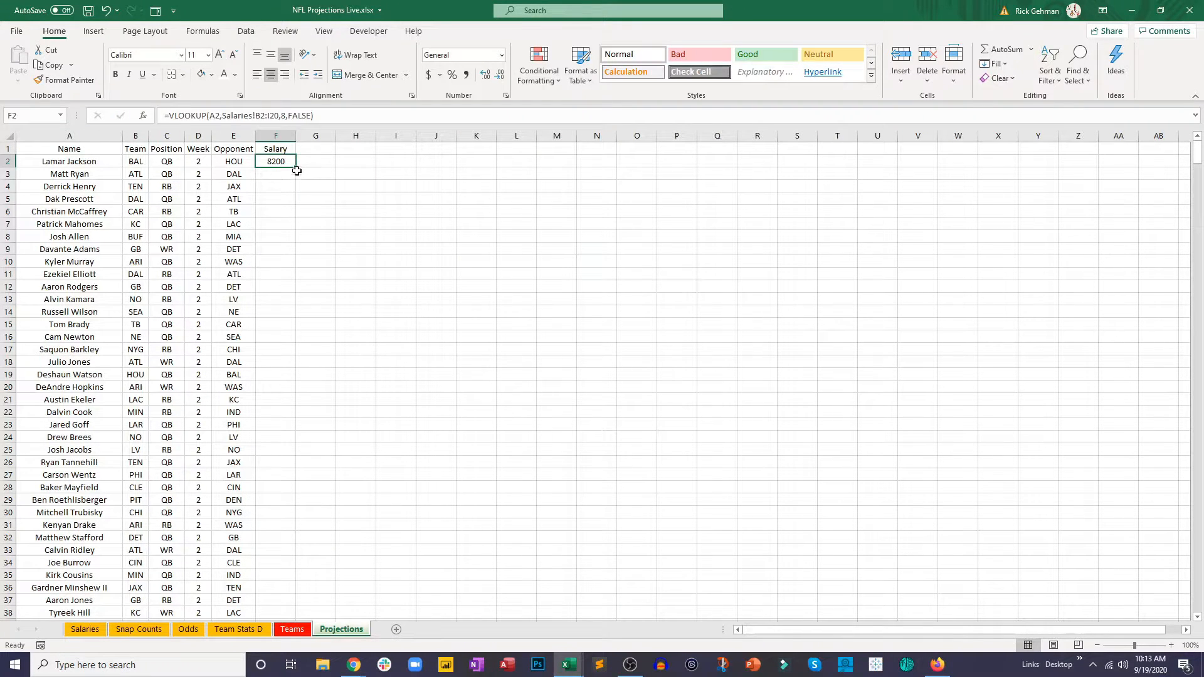
left_click_drag(296, 168, 297, 613)
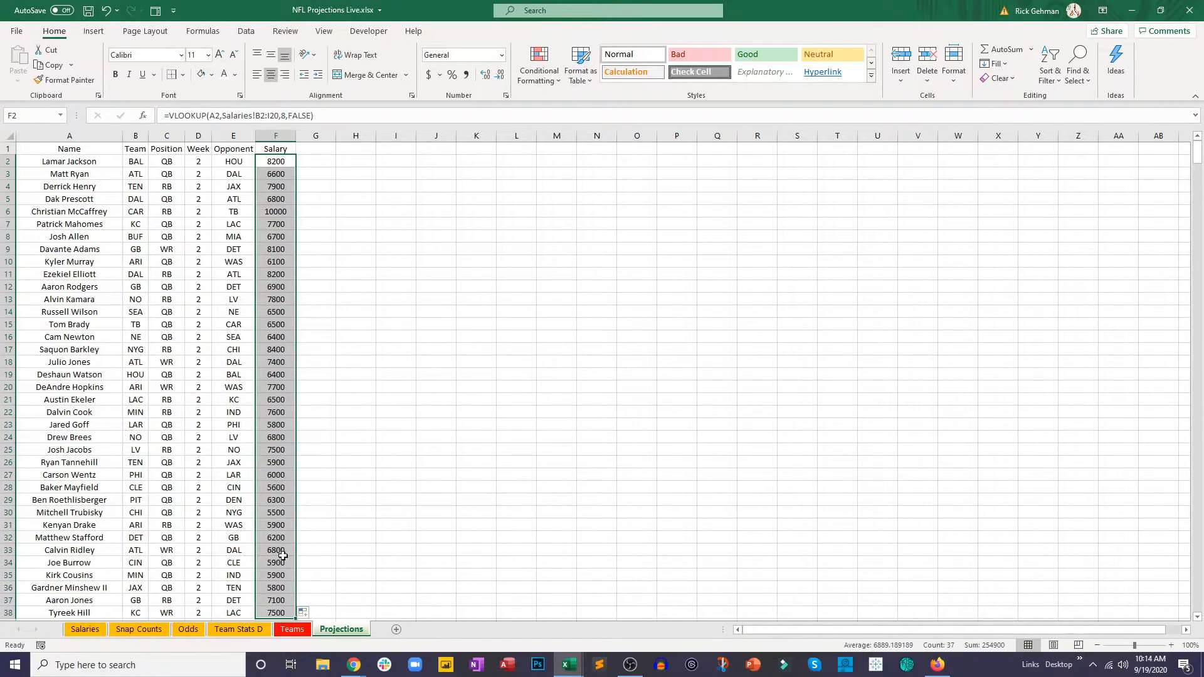
key("ctrl+z")
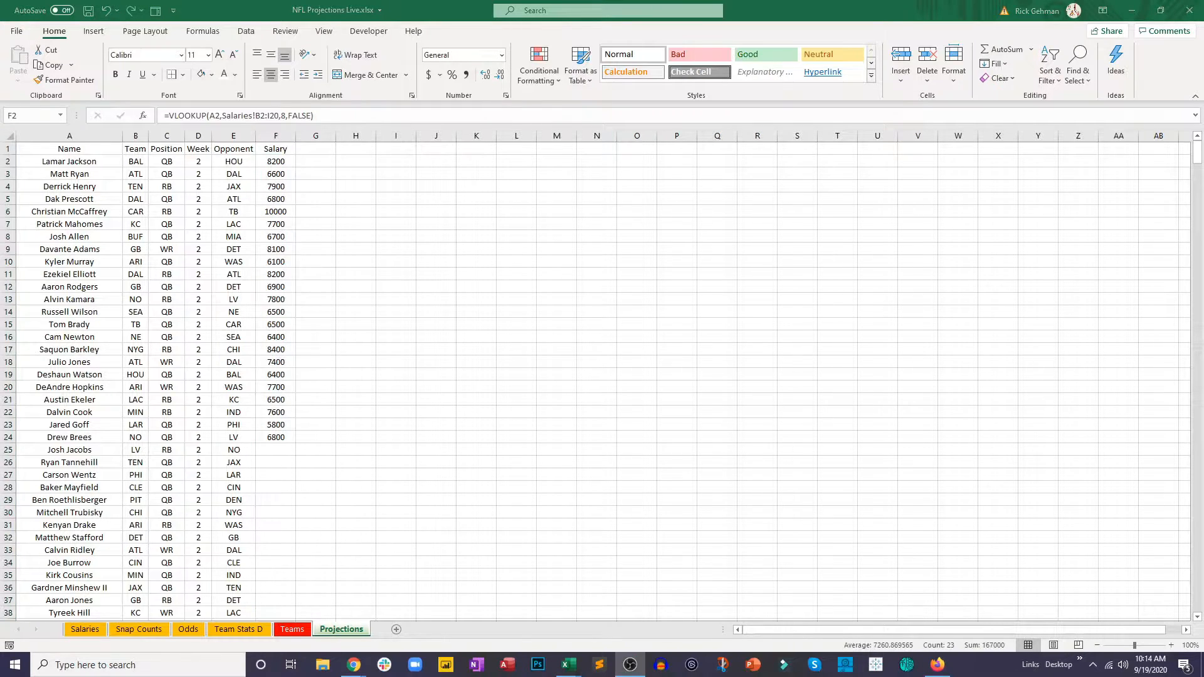
Step: Change the table array of the VLOOKUP in F2 to the entire columns B:I of the Salaries sheet
left_click(277, 164)
left_click(268, 120)
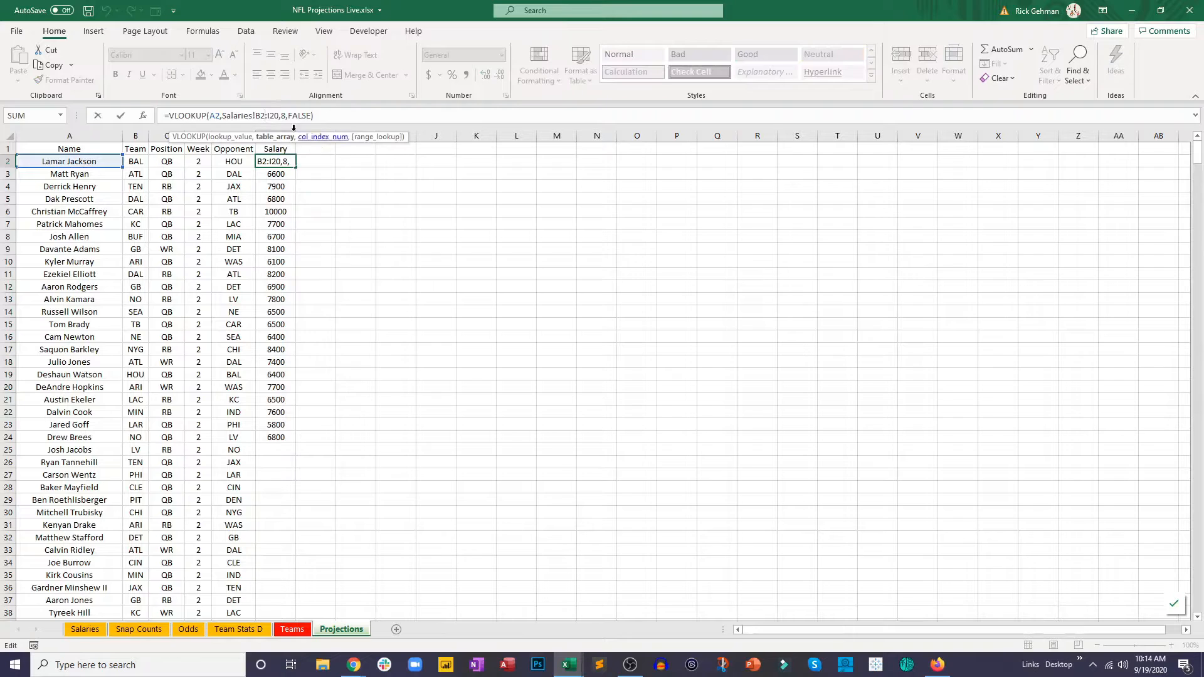
key("BackSpace")
key("BackSpace")
key("BackSpace")
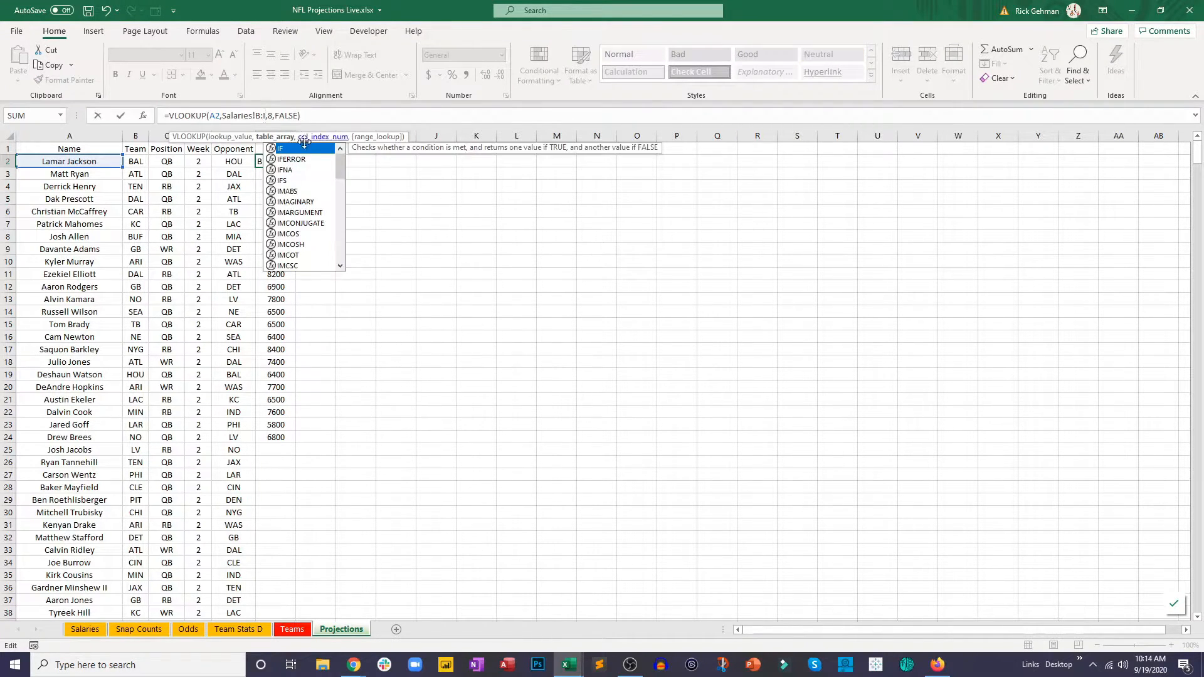
left_click(272, 120)
key("Return")
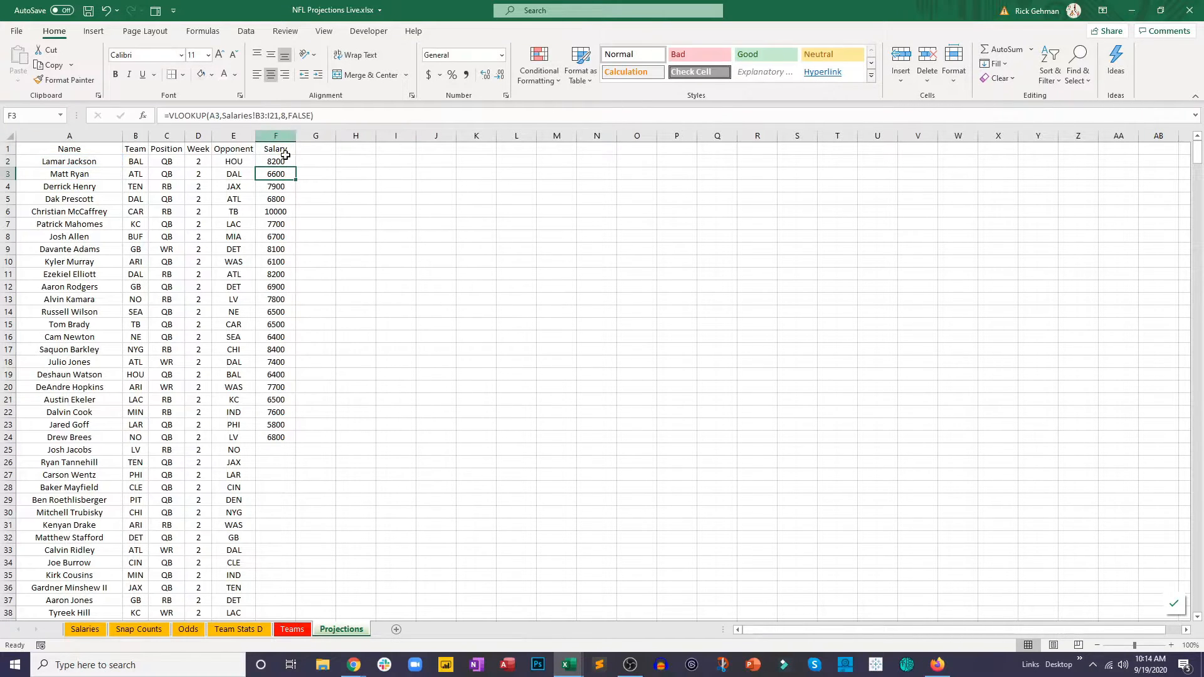
Step: Examine how far the player data in columns B through I of the Salaries sheet extends, down to the last row
left_click(85, 629)
left_click(122, 248)
left_click_drag(111, 135, 543, 145)
scroll(416, 266, "down", 20)
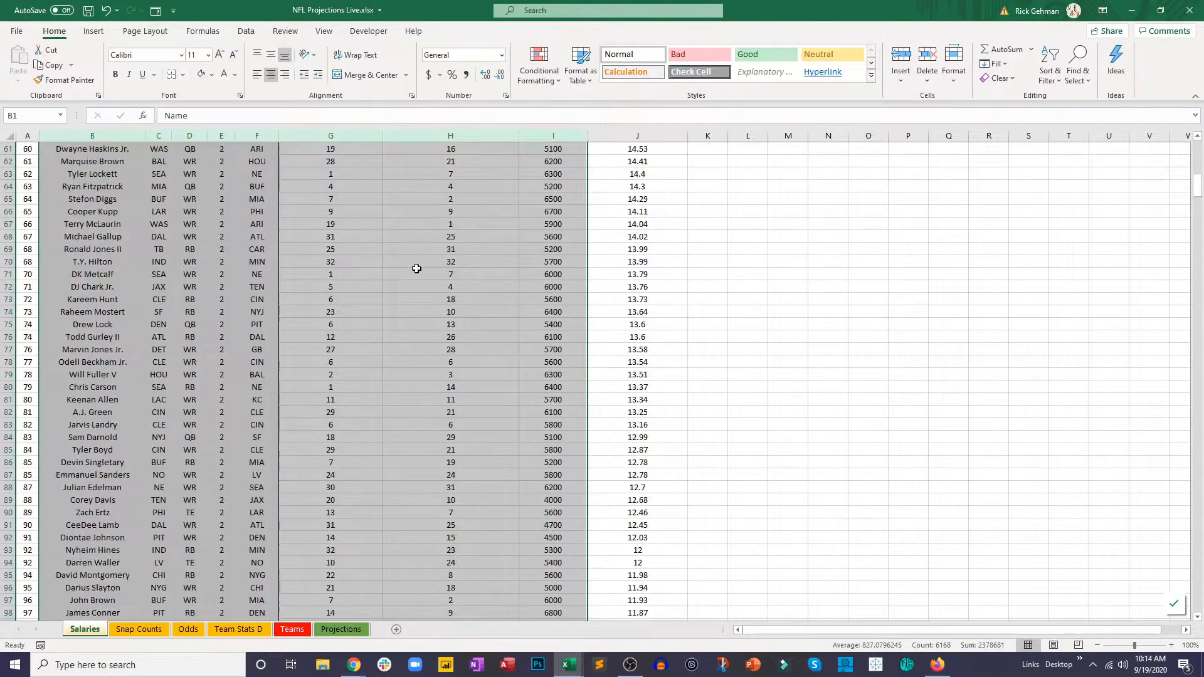
scroll(236, 374, "down", 16)
left_click(118, 360)
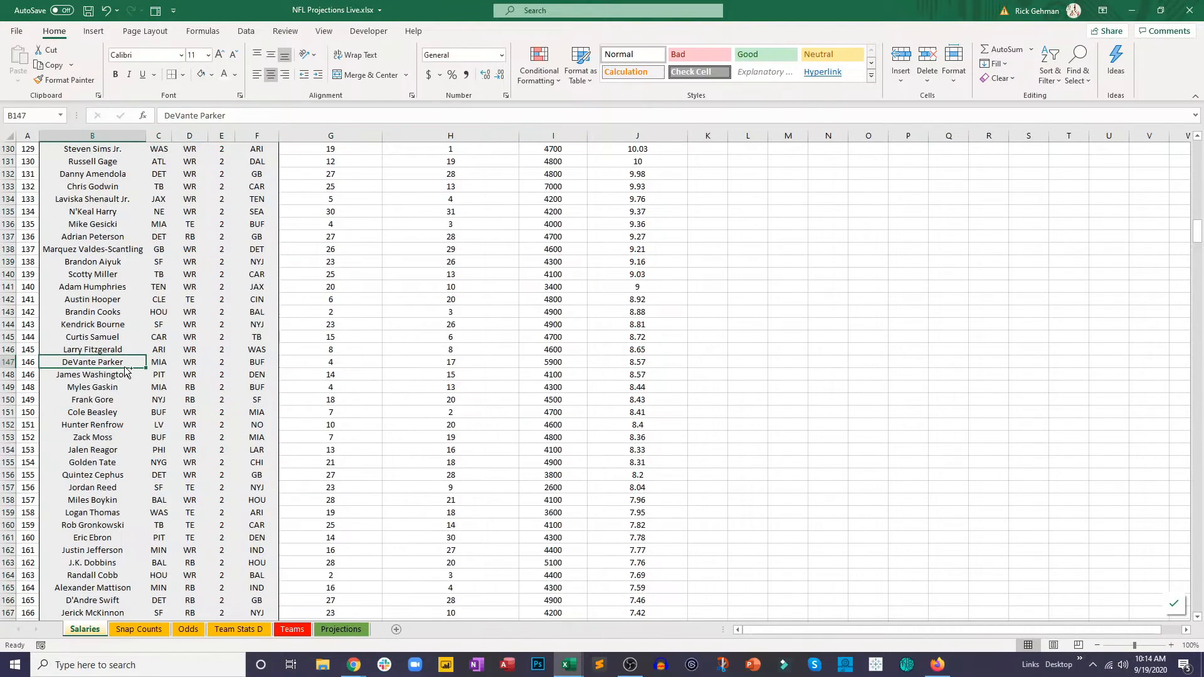
key("ctrl+shift+Down")
scroll(125, 367, "down", 5)
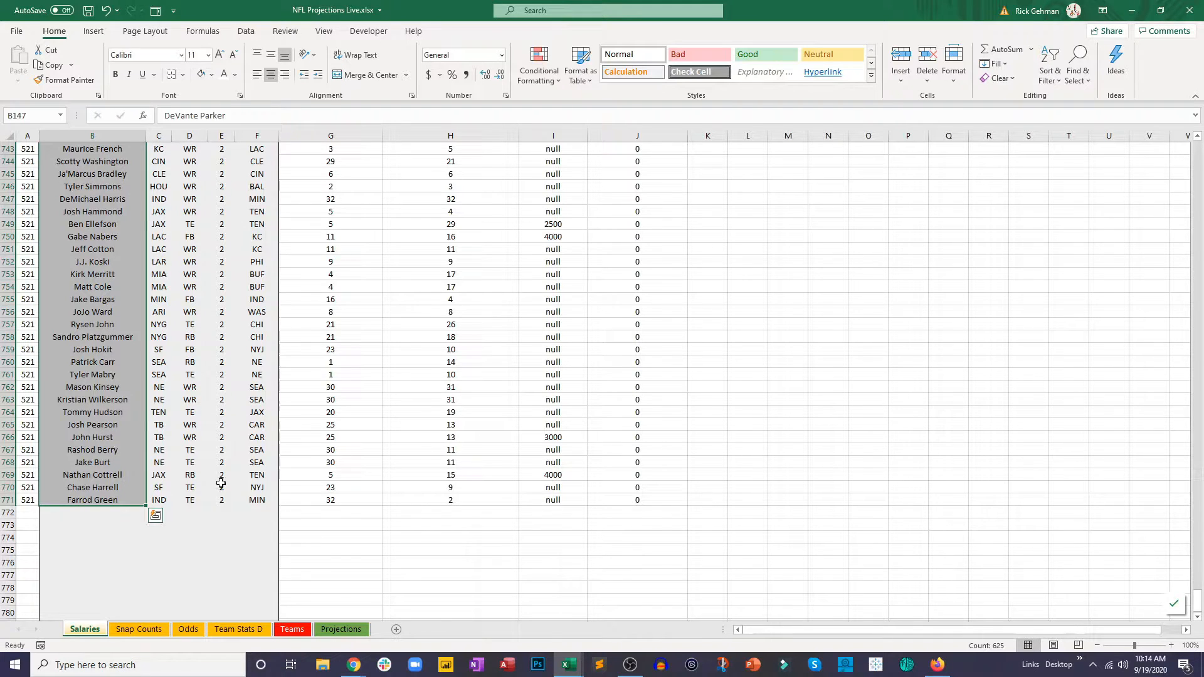
scroll(207, 481, "up", 5)
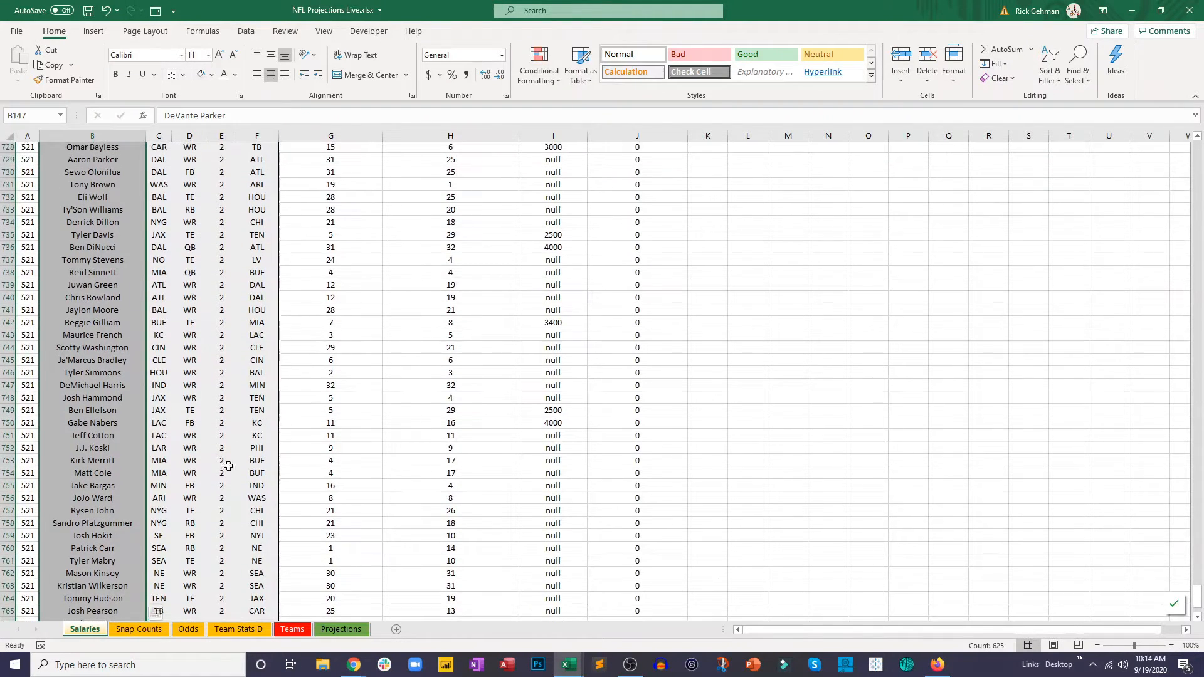
left_click_drag(1197, 595, 1197, 309)
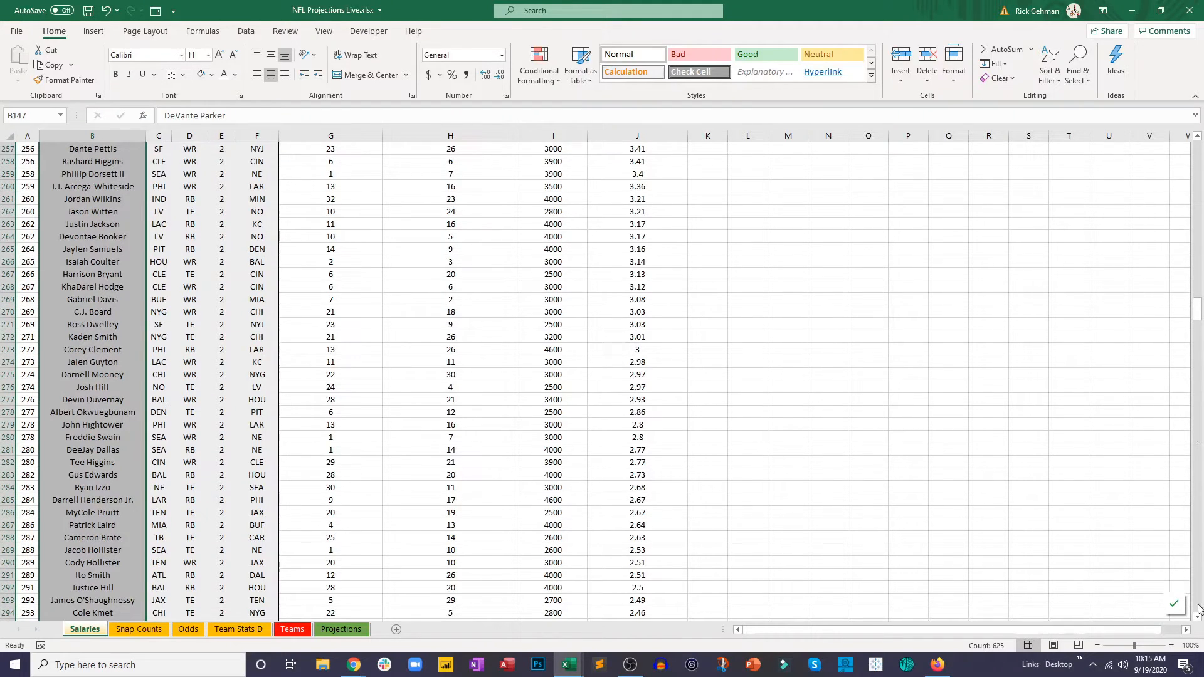
left_click(282, 225)
left_click(127, 234)
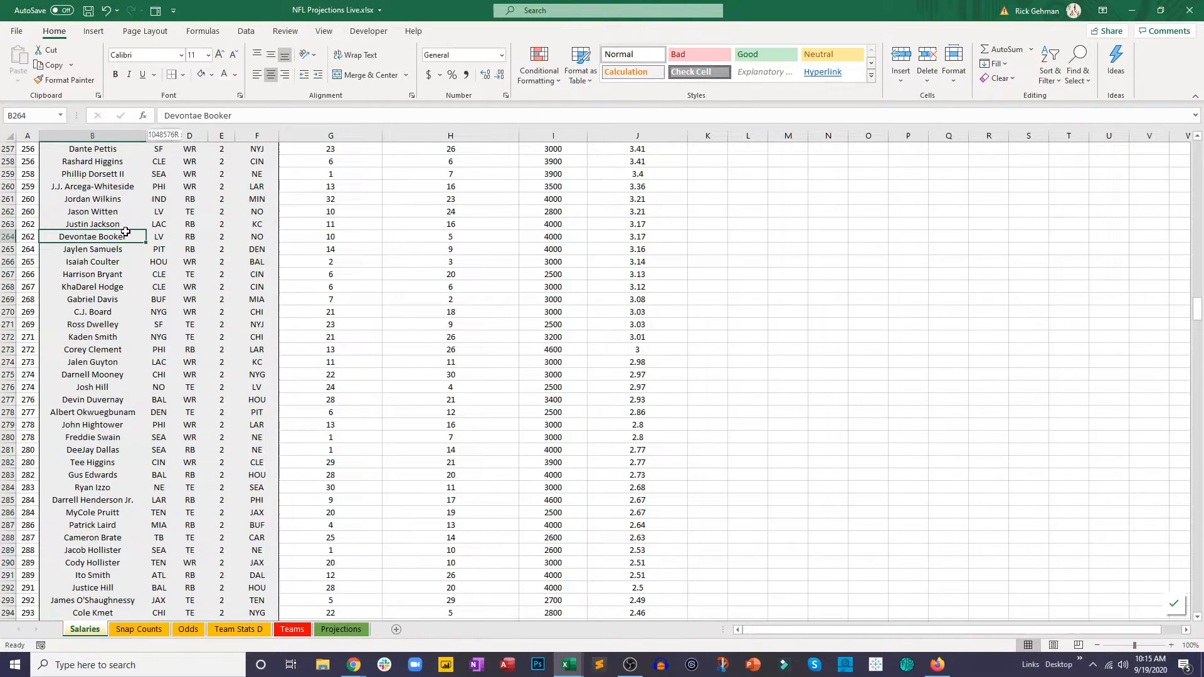
key("ctrl+shift+Up")
left_click(126, 232)
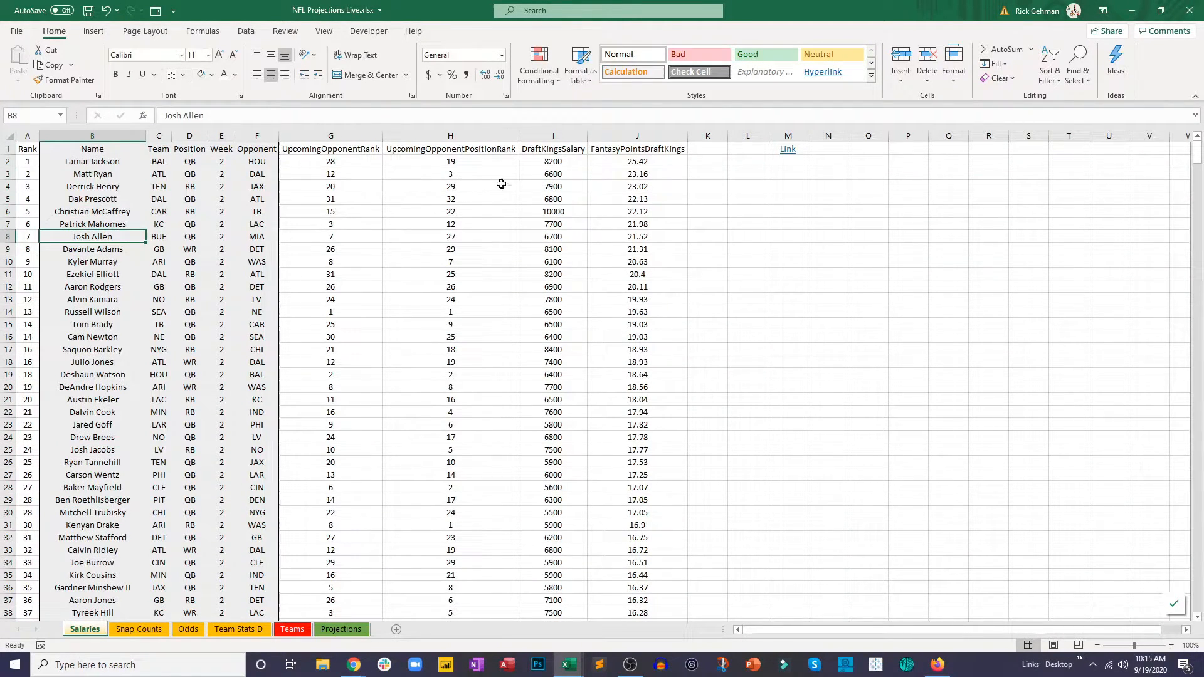
Step: Fill the whole-column VLOOKUP from F2 down the Salary column for every player on Projections and check the filled rows
left_click(341, 629)
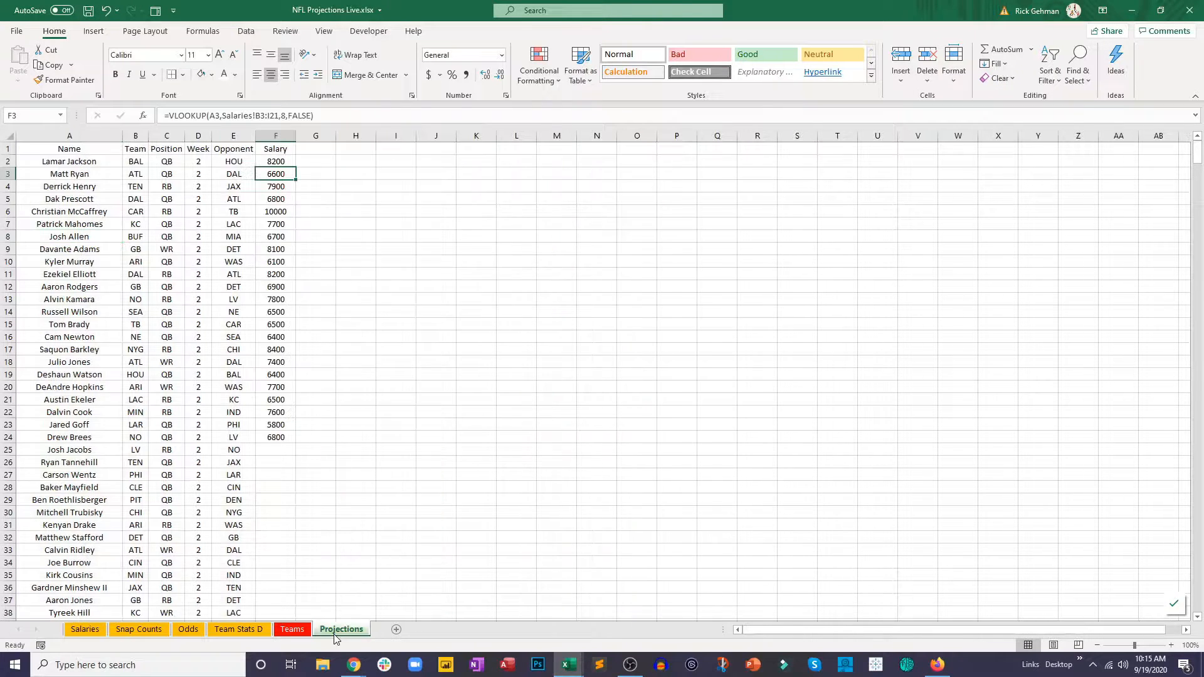
left_click(290, 159)
left_click_drag(255, 117, 268, 117)
key("ctrl+Return")
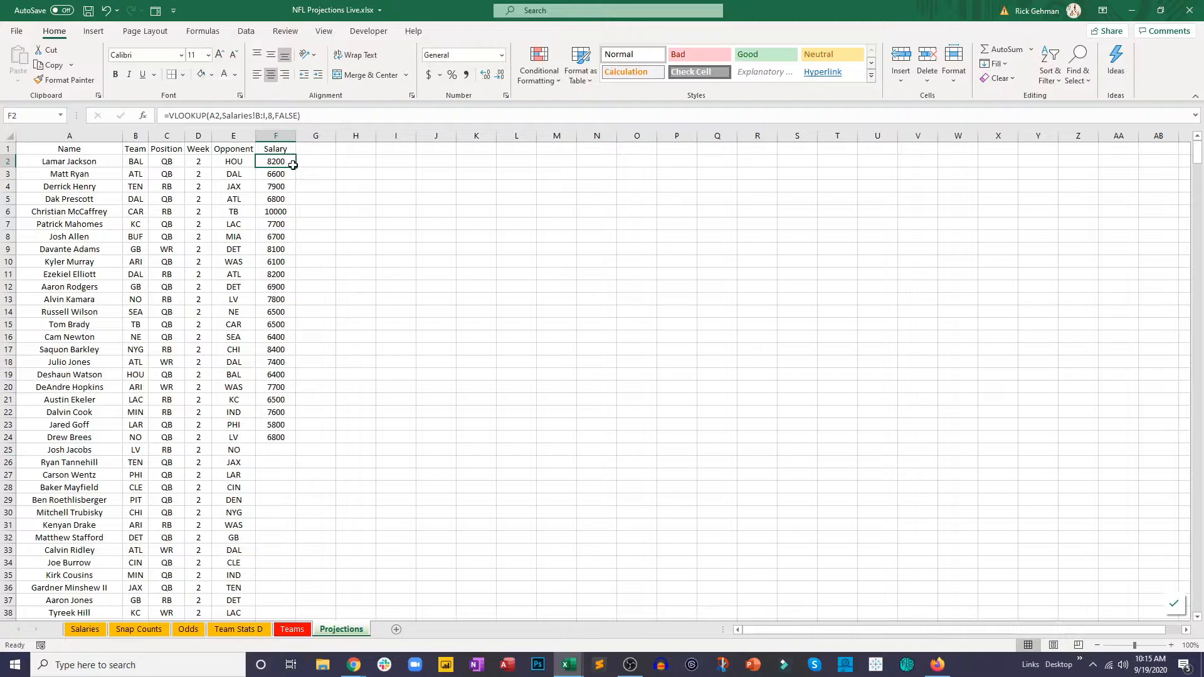
left_click_drag(296, 167, 297, 456)
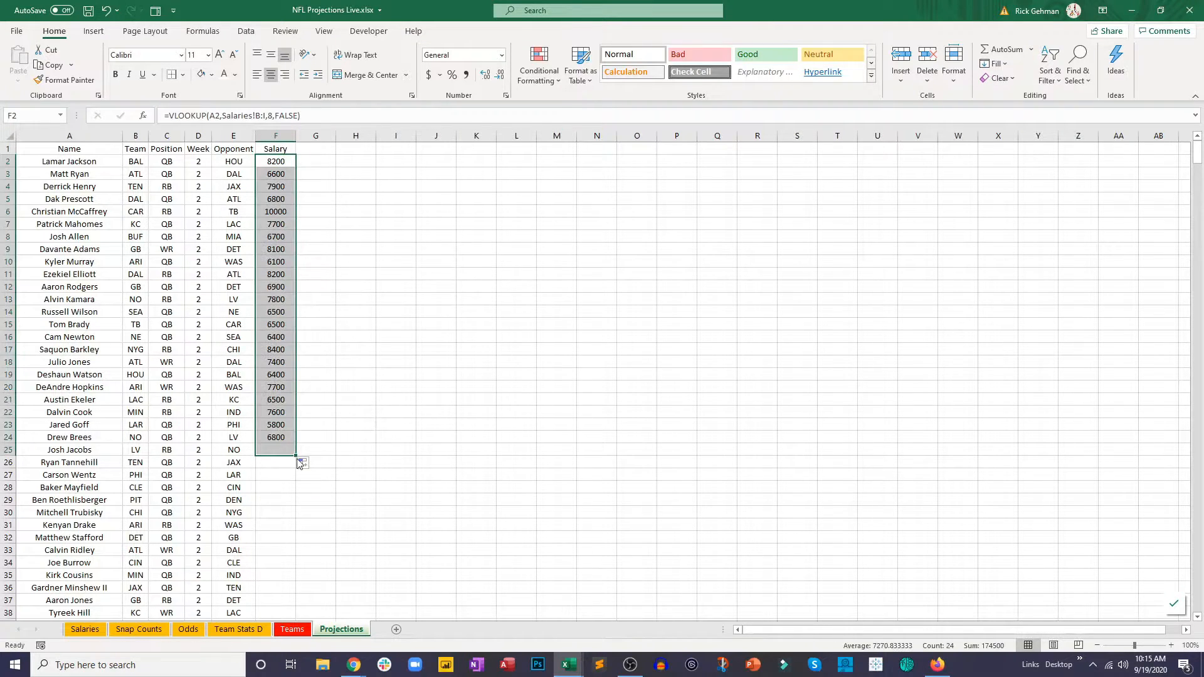
double_click(297, 456)
scroll(299, 456, "down", 20)
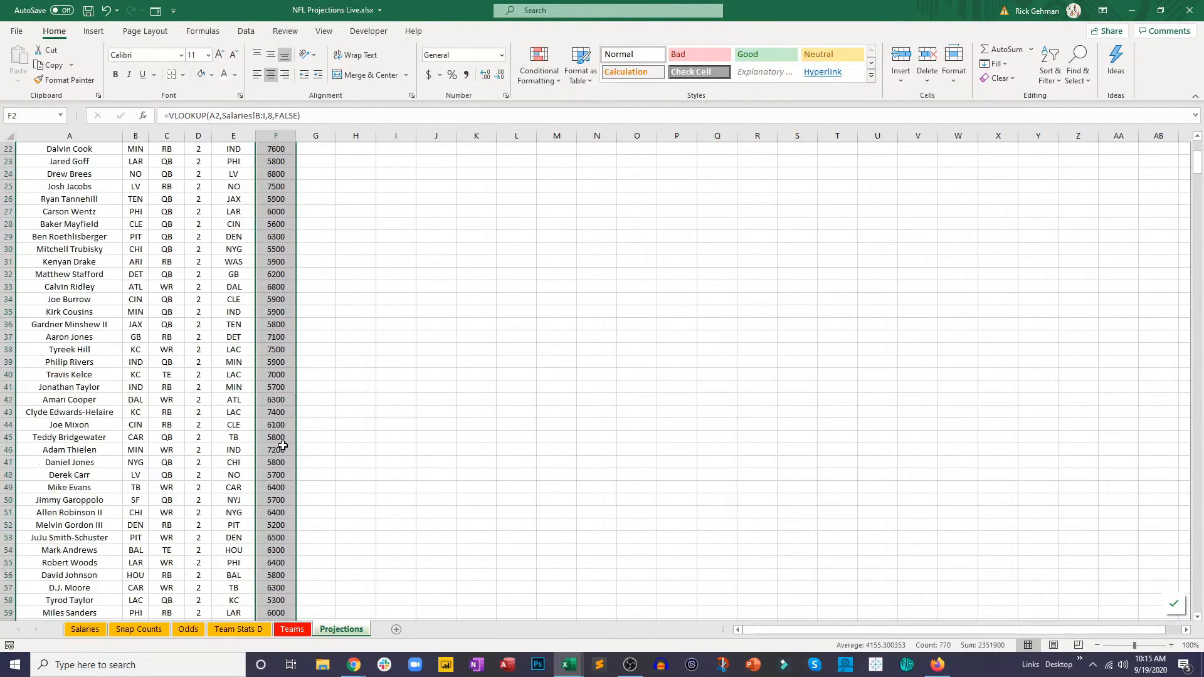
scroll(310, 403, "down", 17)
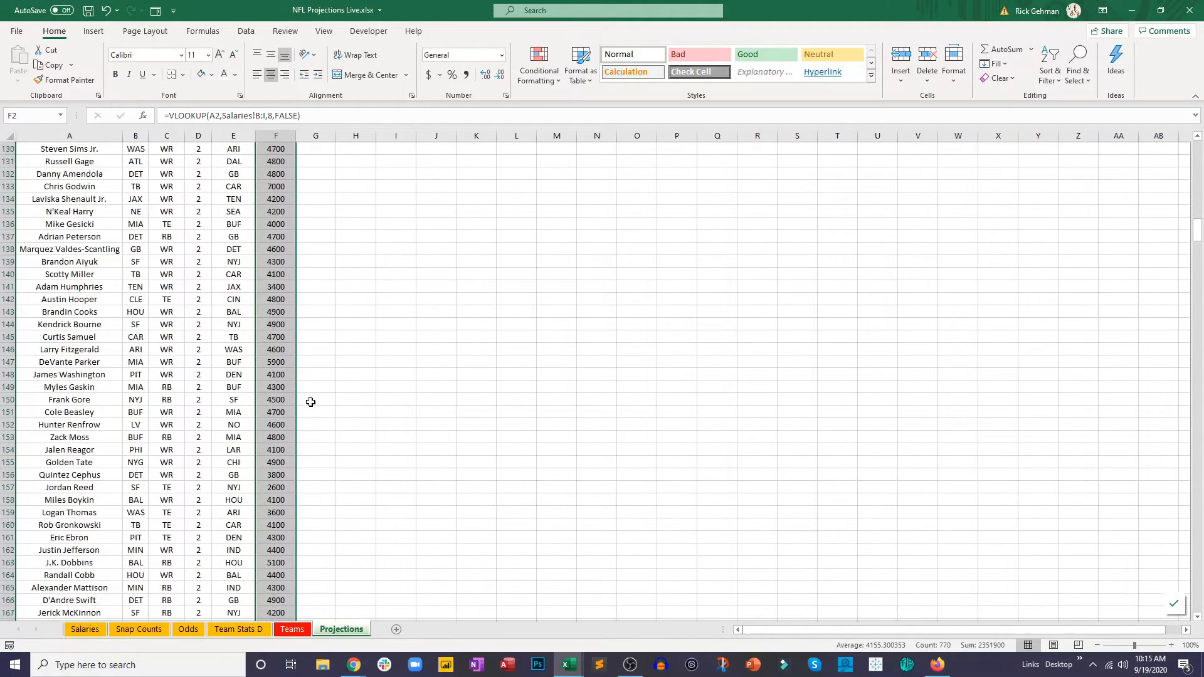
scroll(306, 401, "up", 20)
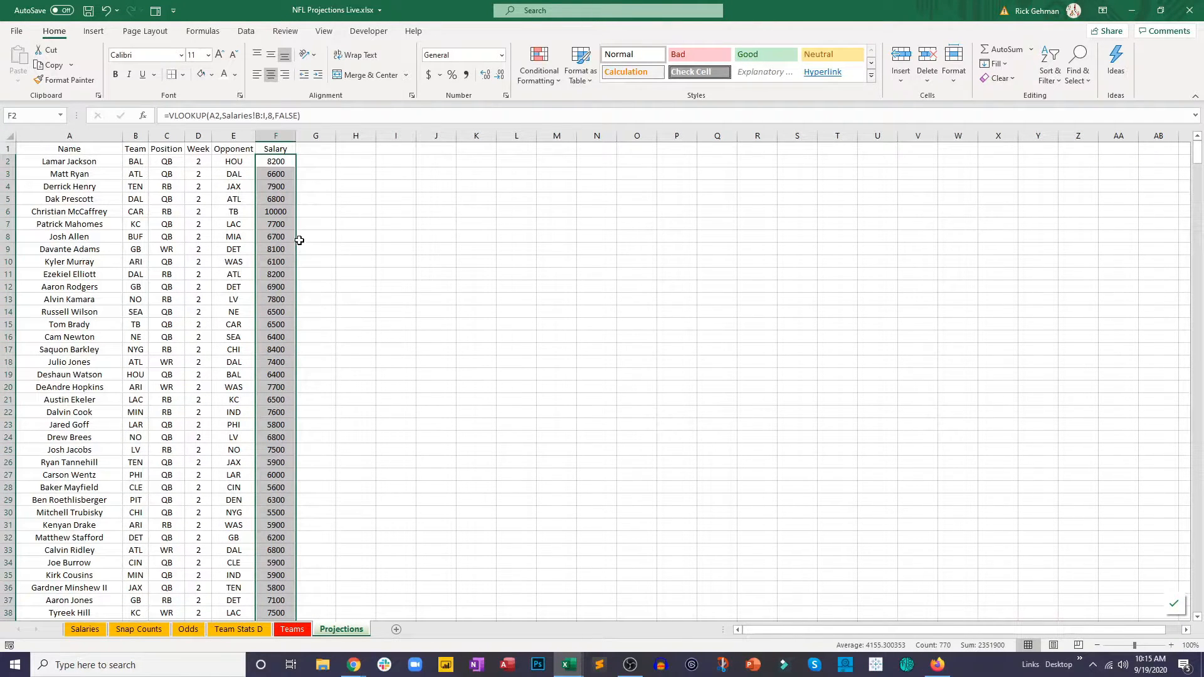
left_click(344, 201)
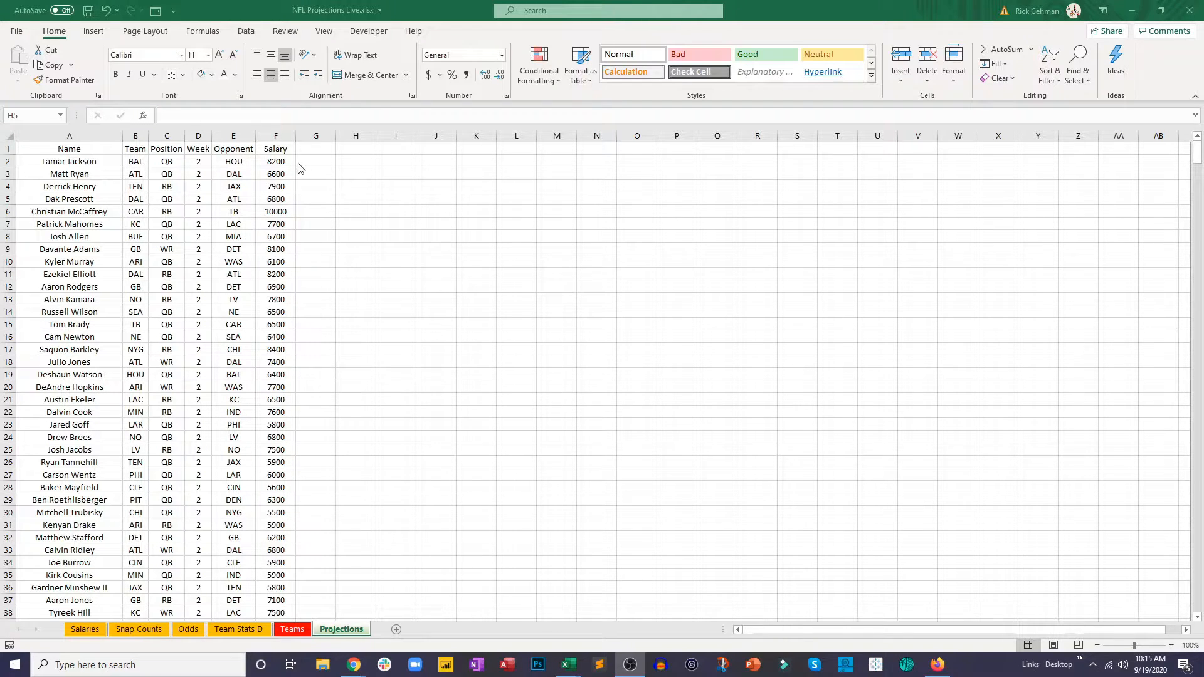
Step: Add the headers Snap% in G1 and TmSnaps in H1 of the Projections sheet
left_click(321, 146)
left_click(320, 145)
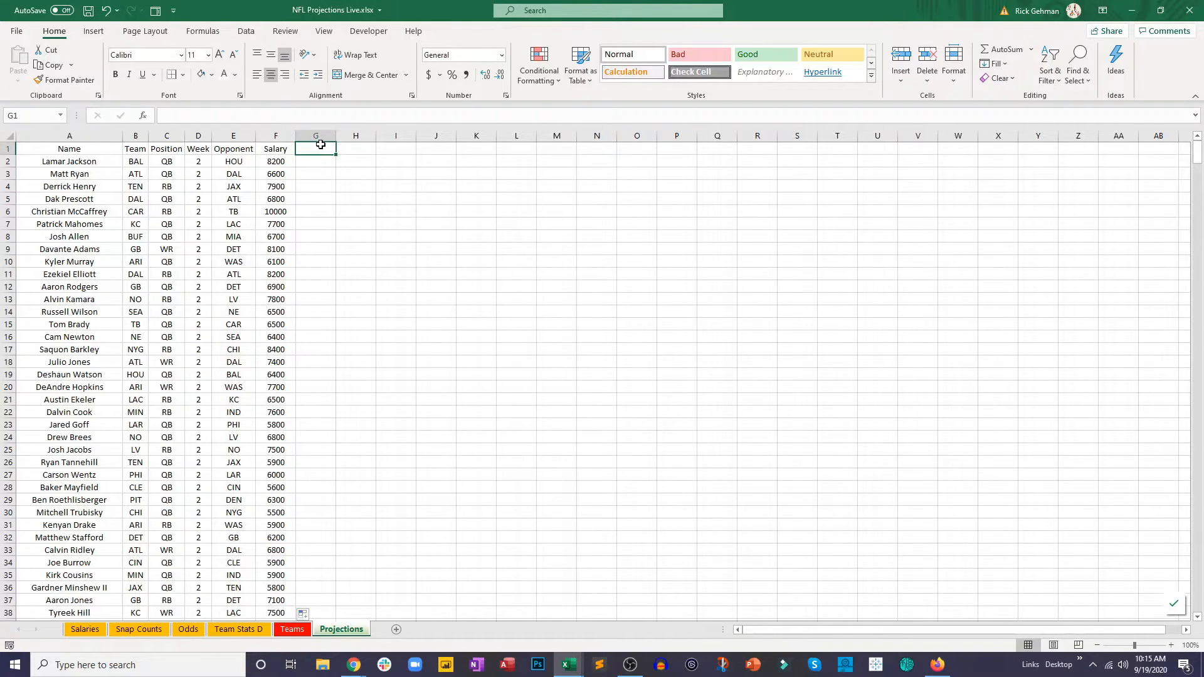
type("Snap")
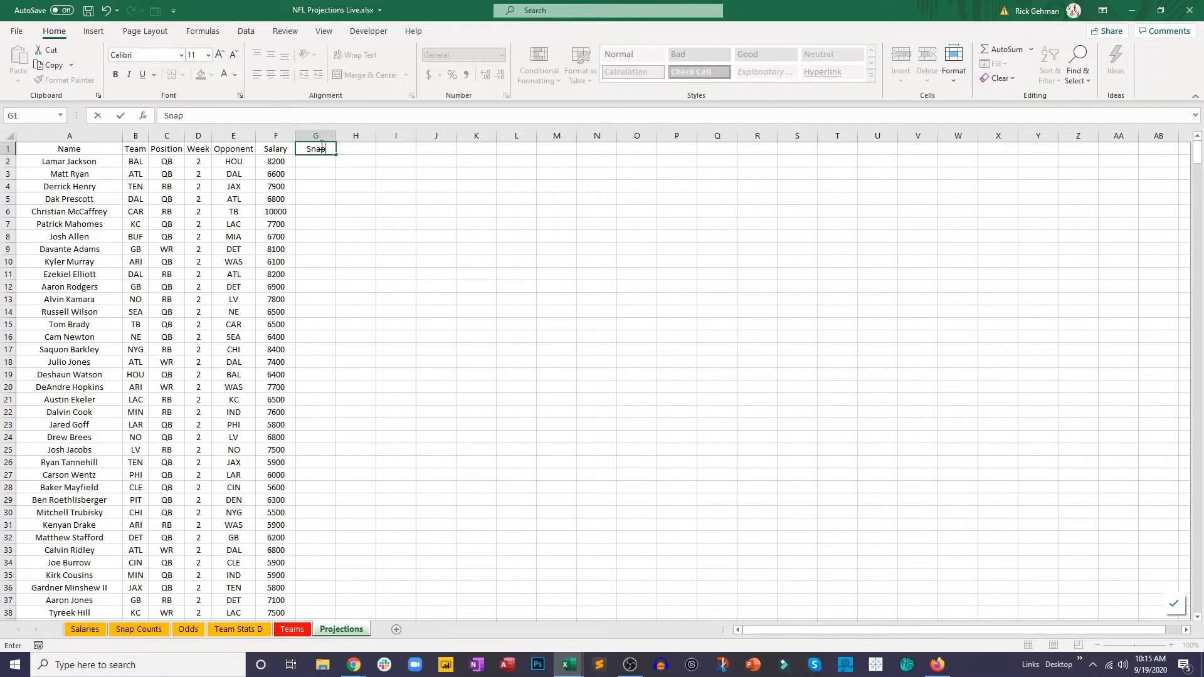
type("%")
key("Tab")
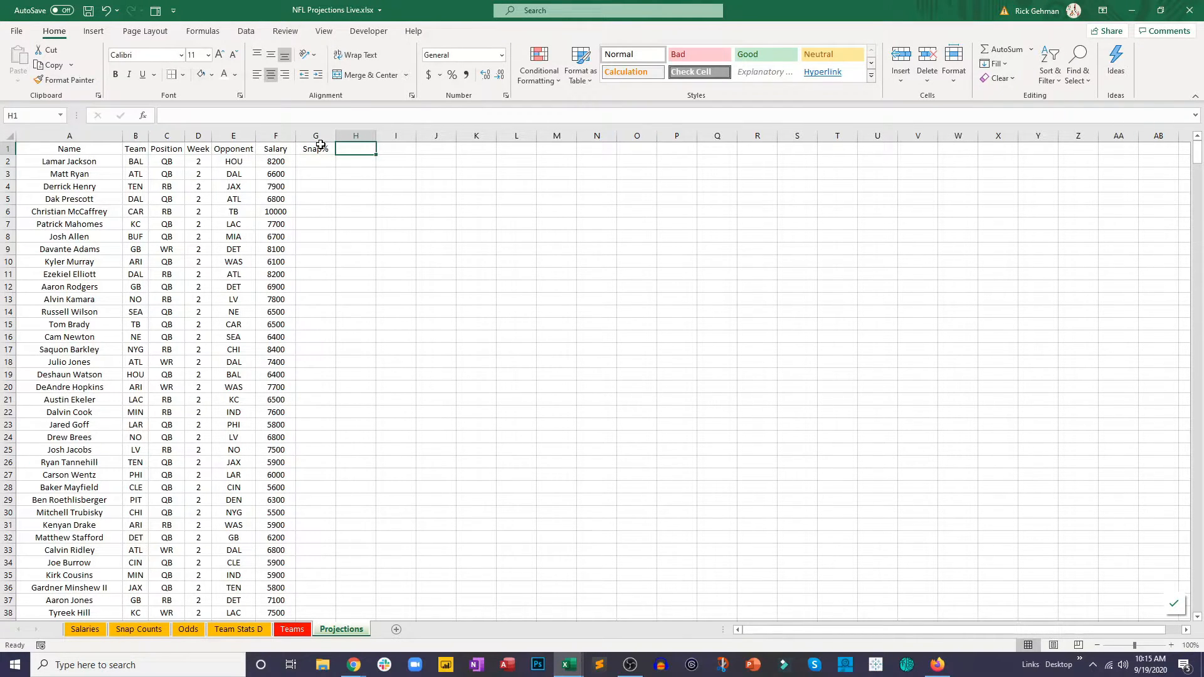
type("TmSnaps")
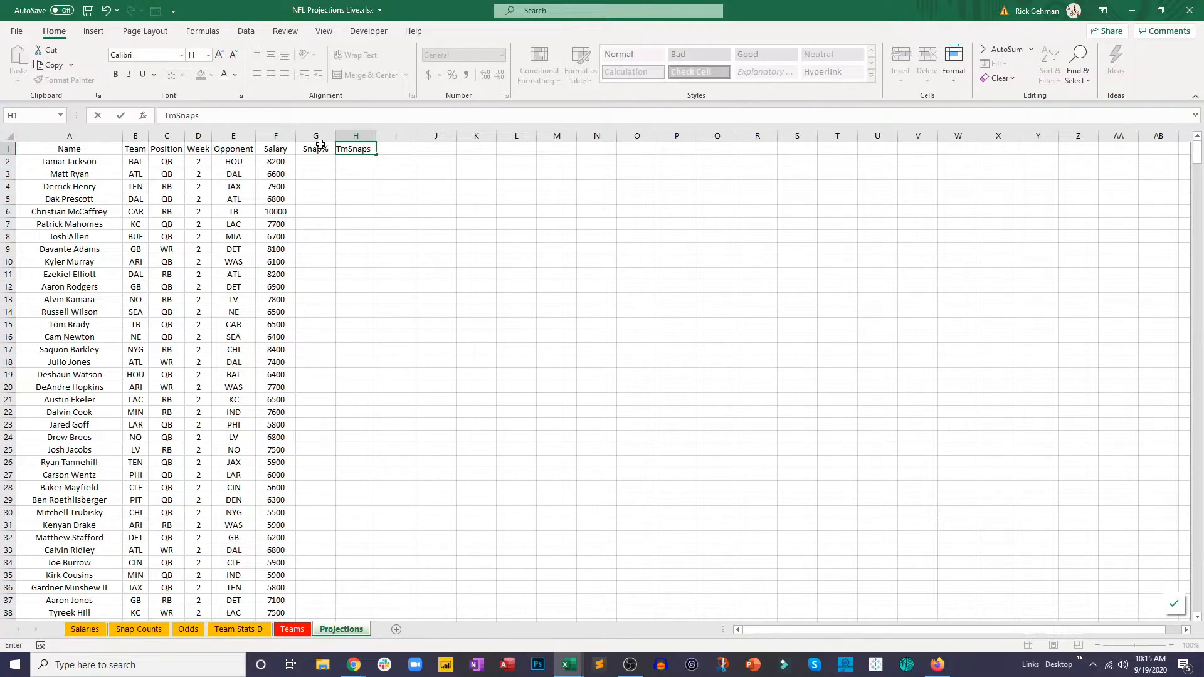
key("Tab")
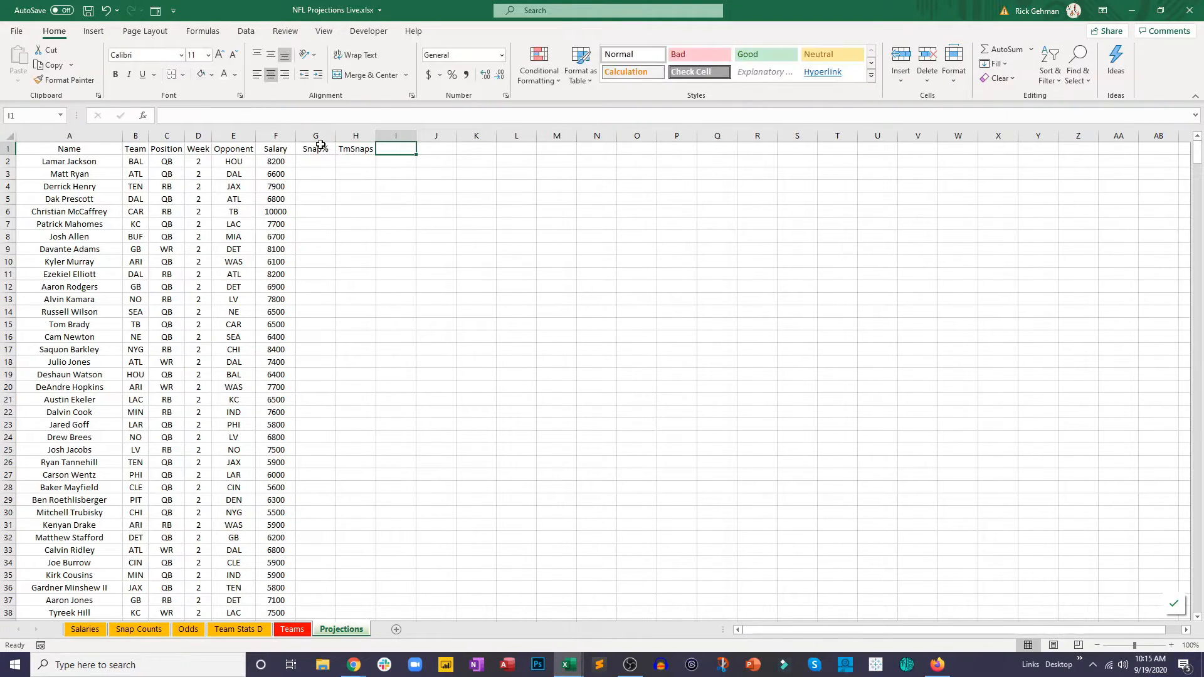
Step: Add the headers OppSnaps in I1 and FPts/Snap in J1
type("OppSnaps")
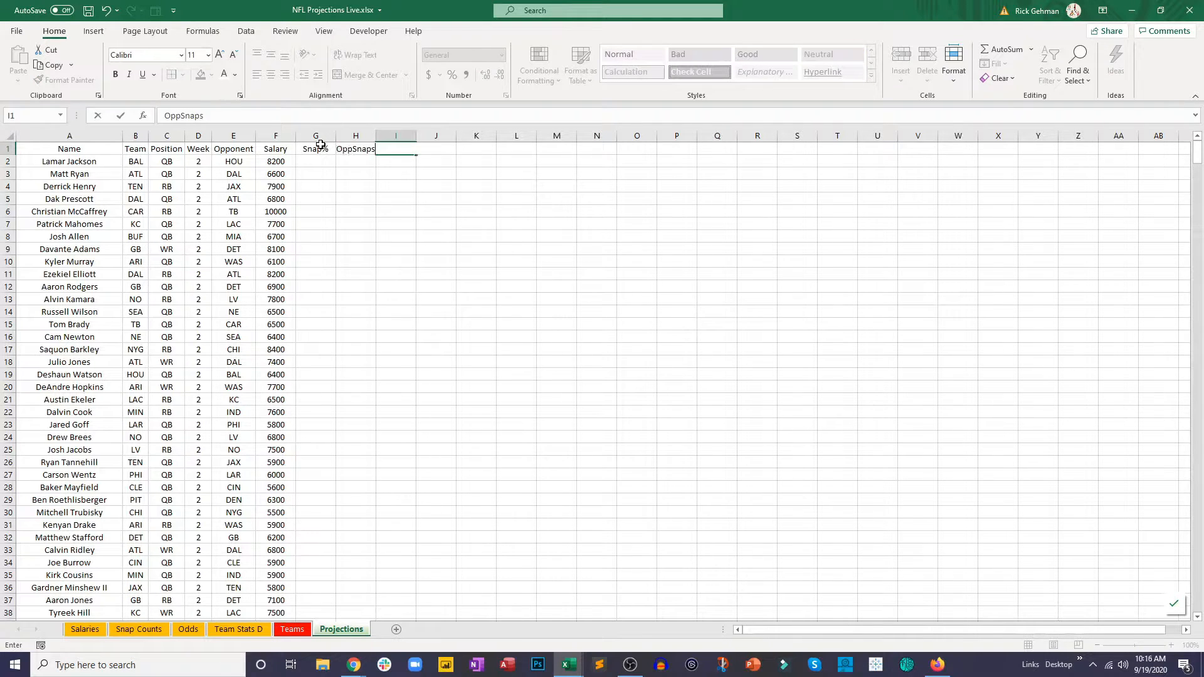
key("Tab")
type("Fp")
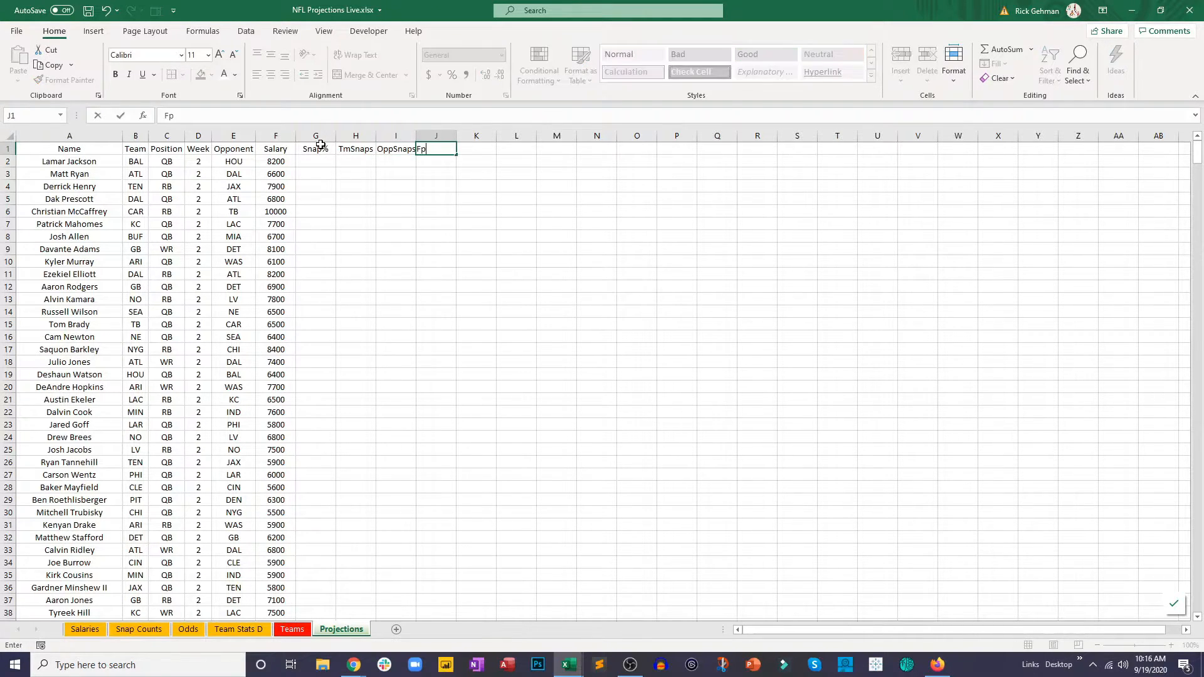
type("ts/Snap")
key("Tab")
Step: Add the headers Proj Pts in K1 and Proj Value in L1
type("Proj Pt")
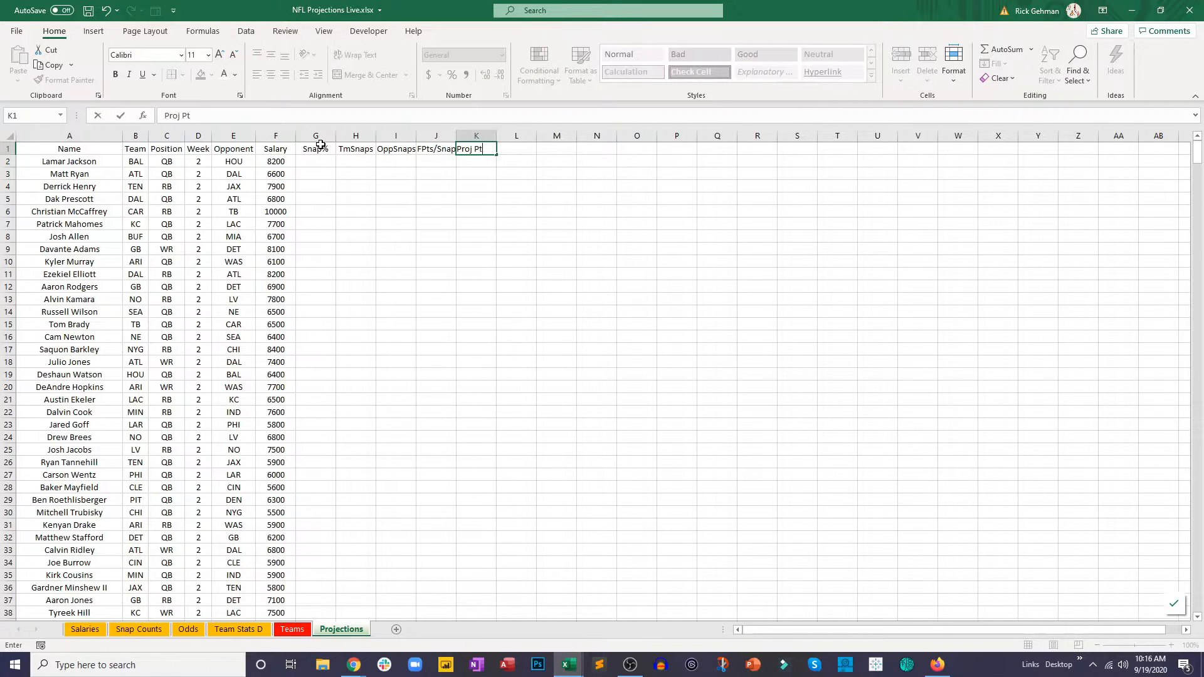
type("s")
key("Tab")
type("Proj Value")
Step: Autofit the widths of columns G through M on the Projections sheet to their headers
left_click(315, 149)
left_click_drag(315, 136, 556, 134)
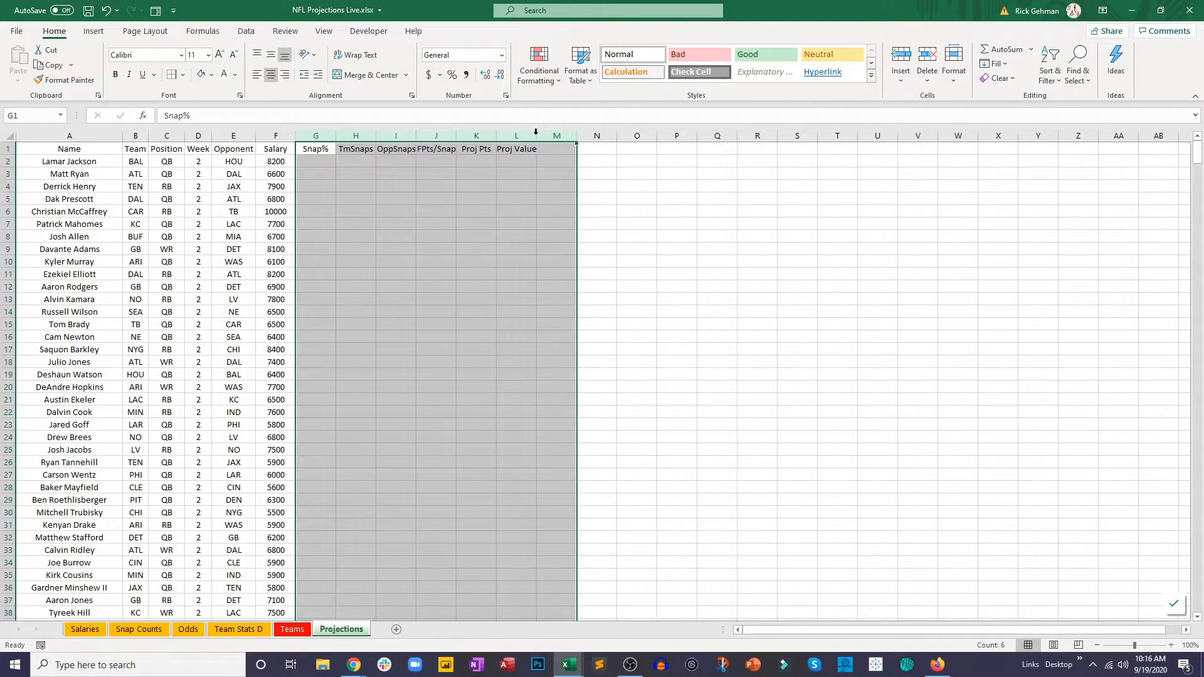
double_click(536, 134)
left_click(560, 214)
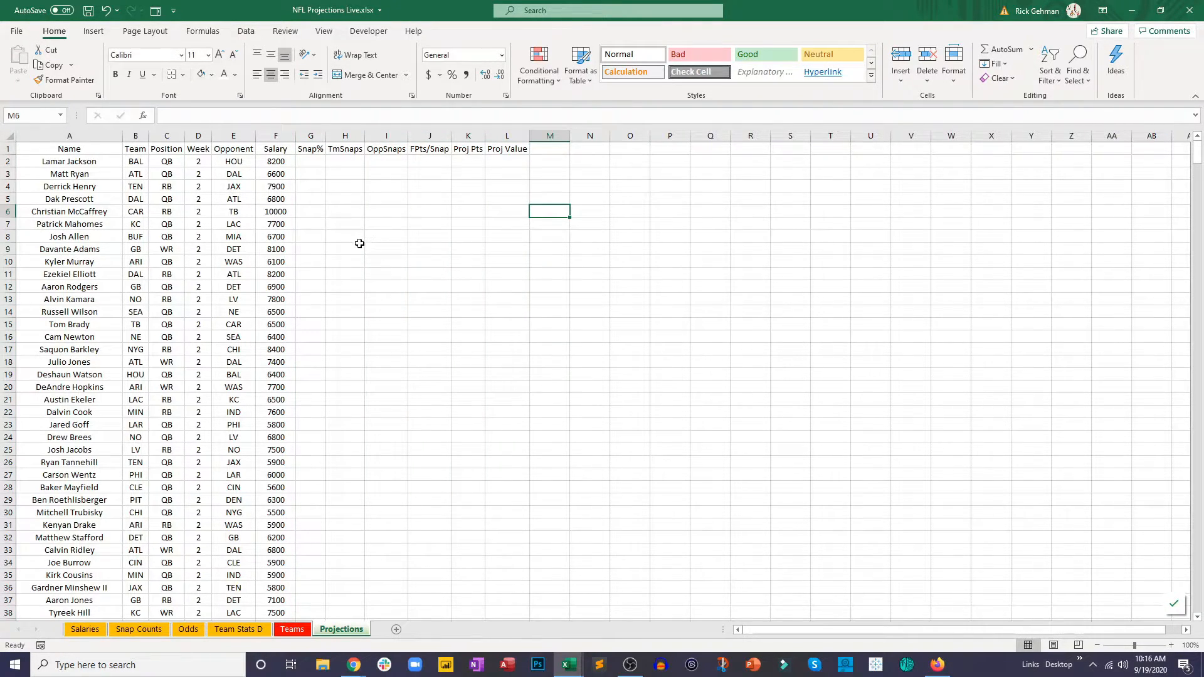
Step: Start a VLOOKUP in G2 of Projections with A2 as the lookup value and Snap Counts B2:H5 as the table range
left_click(311, 160)
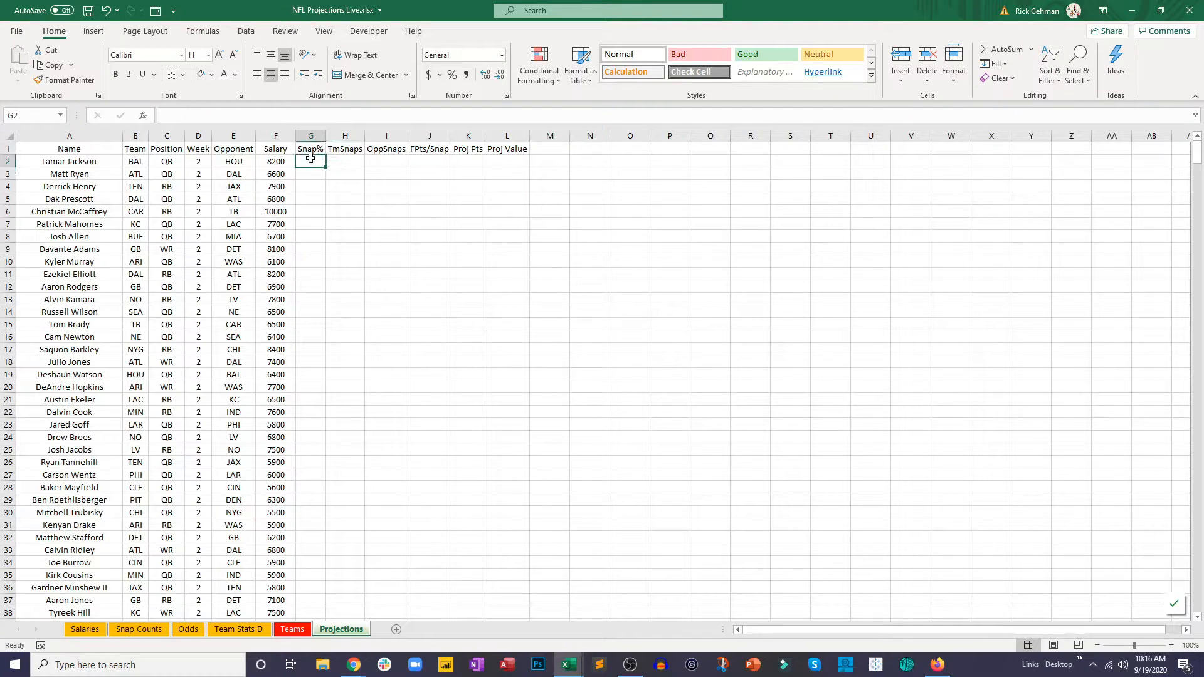
type("=vl")
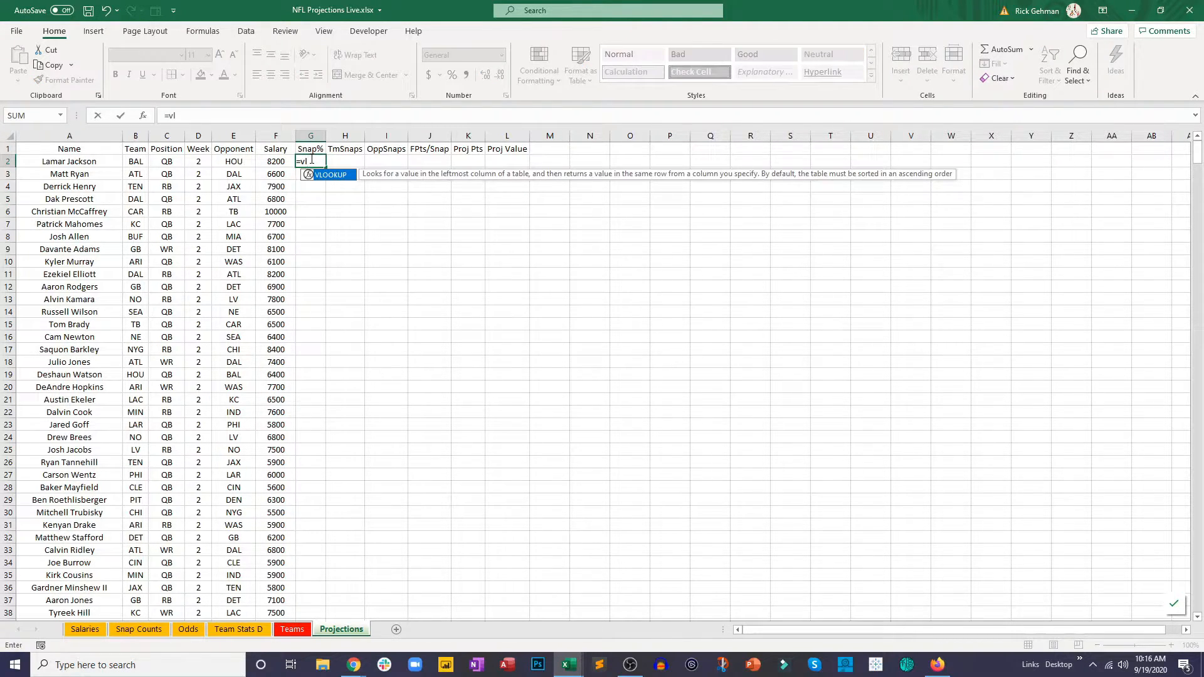
double_click(324, 176)
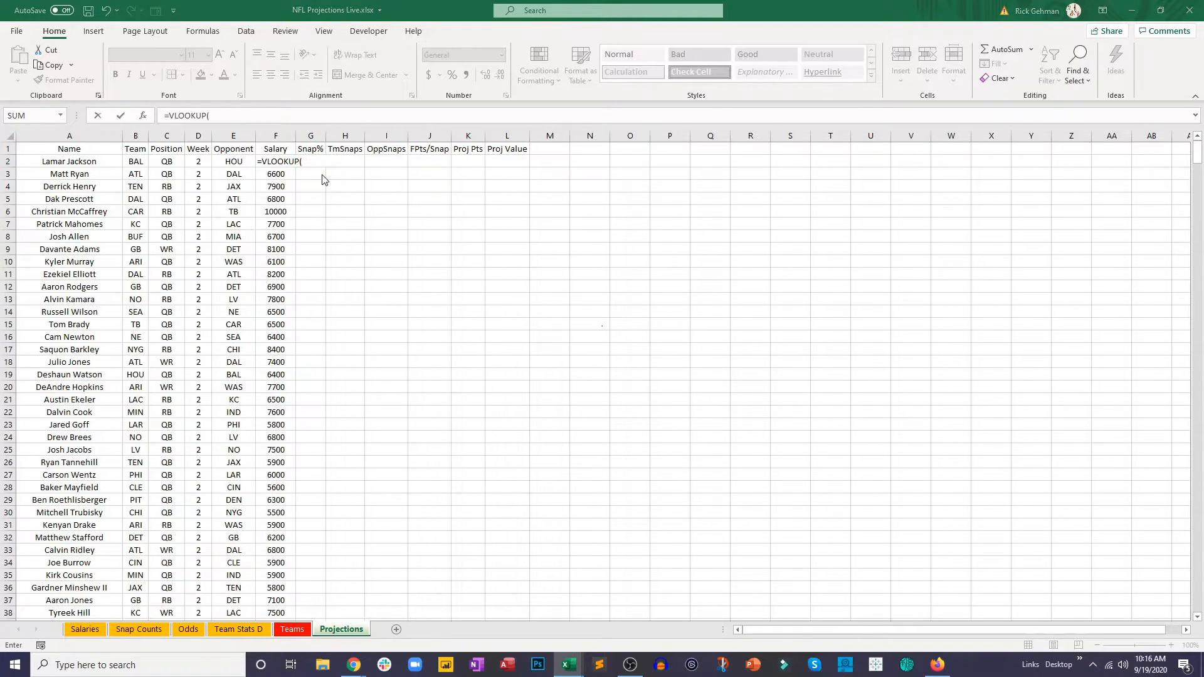
left_click(58, 163)
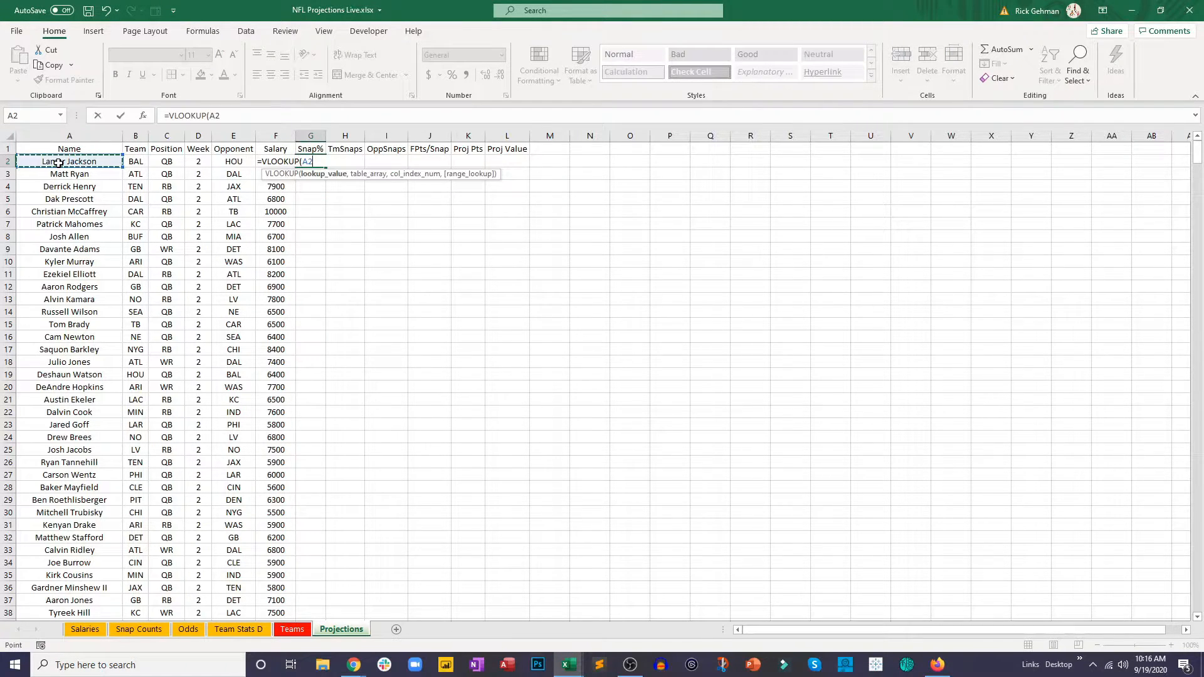
type(",")
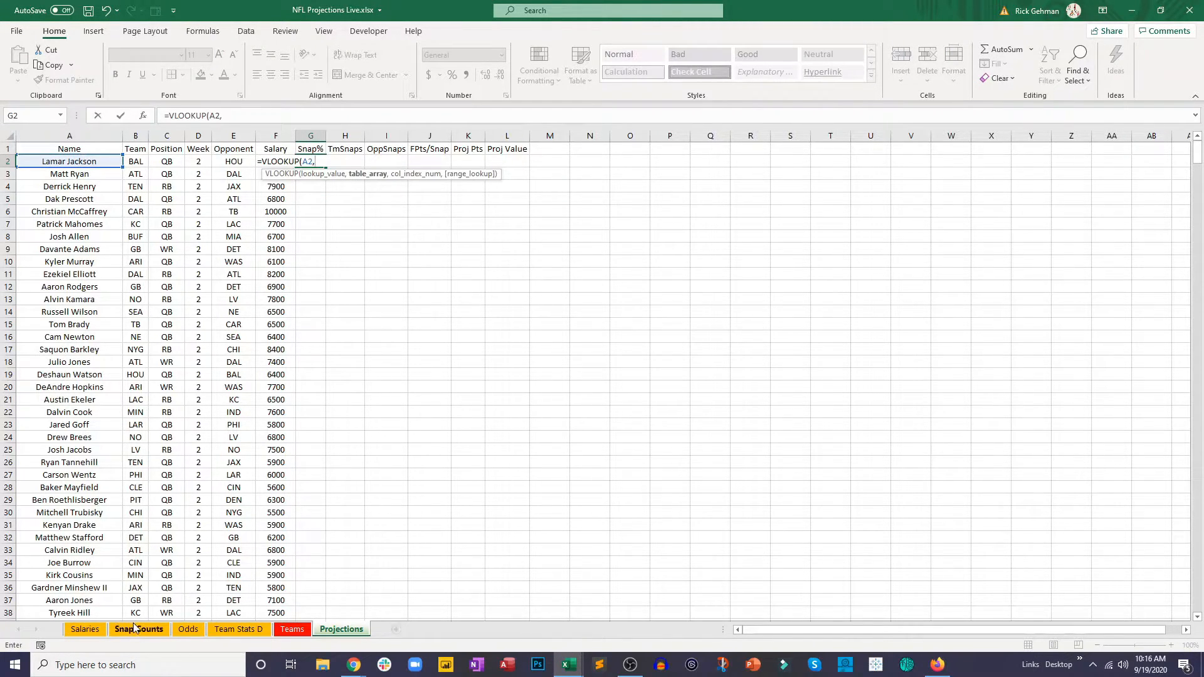
left_click(134, 628)
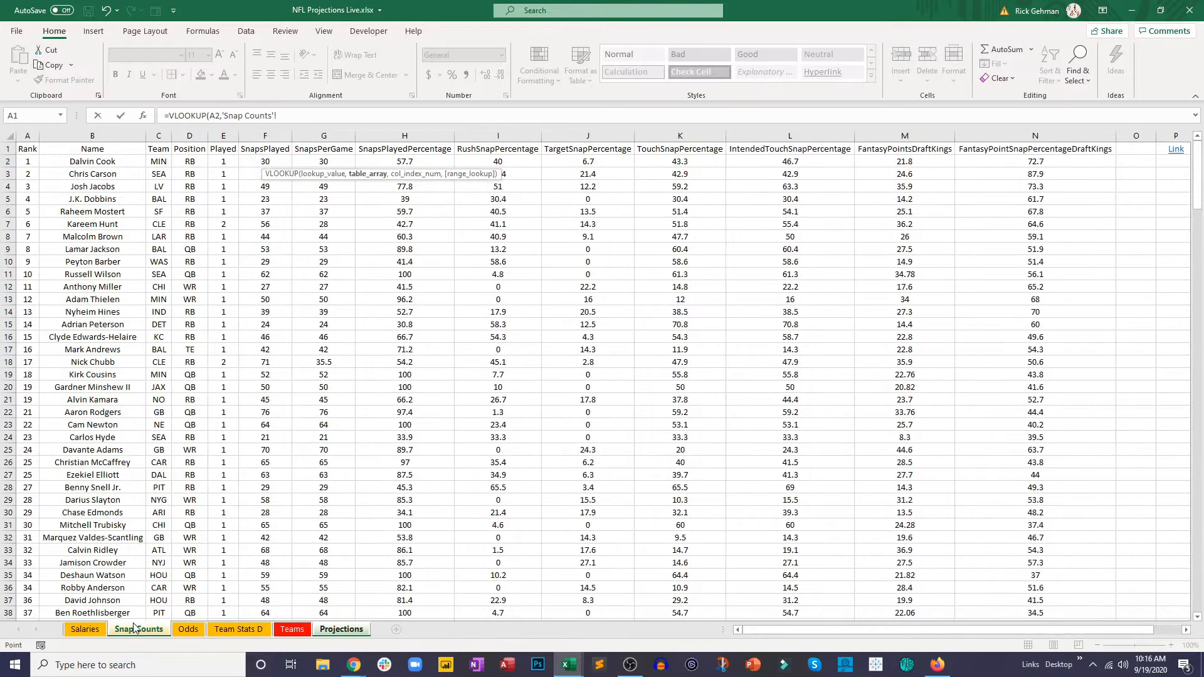
left_click(120, 164)
left_click_drag(128, 164, 405, 200)
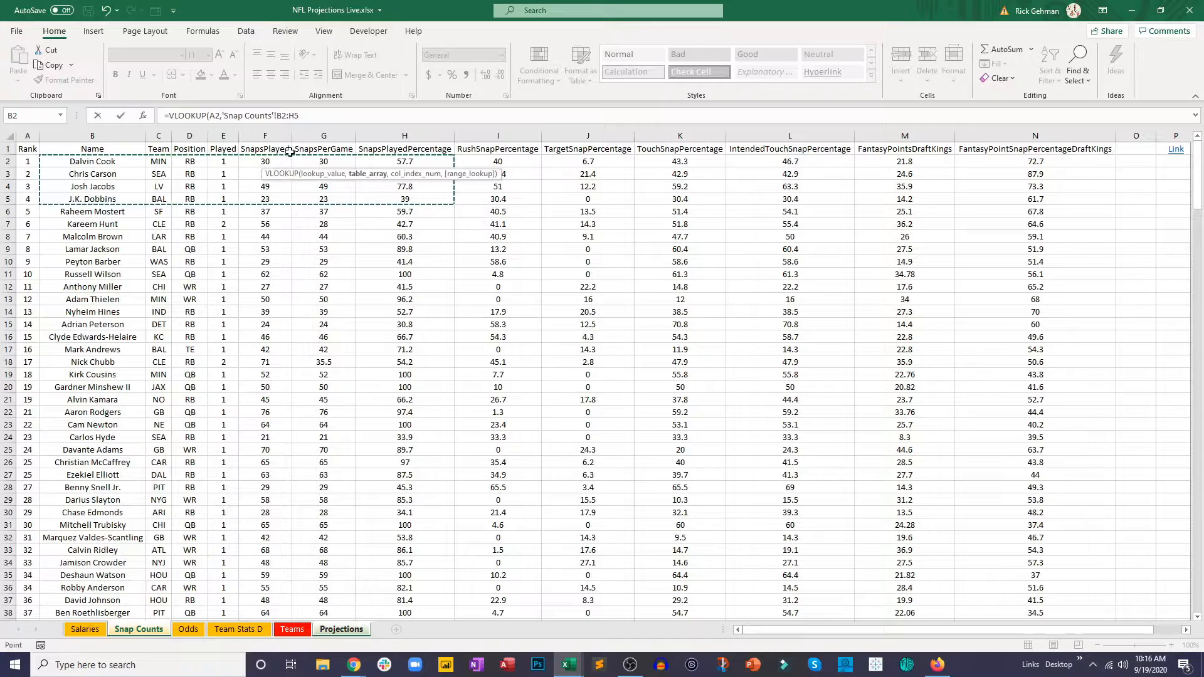
Step: Change the lookup range to whole columns B:H and complete the G2 formula with column index 7 and FALSE for exact match
left_click(287, 116)
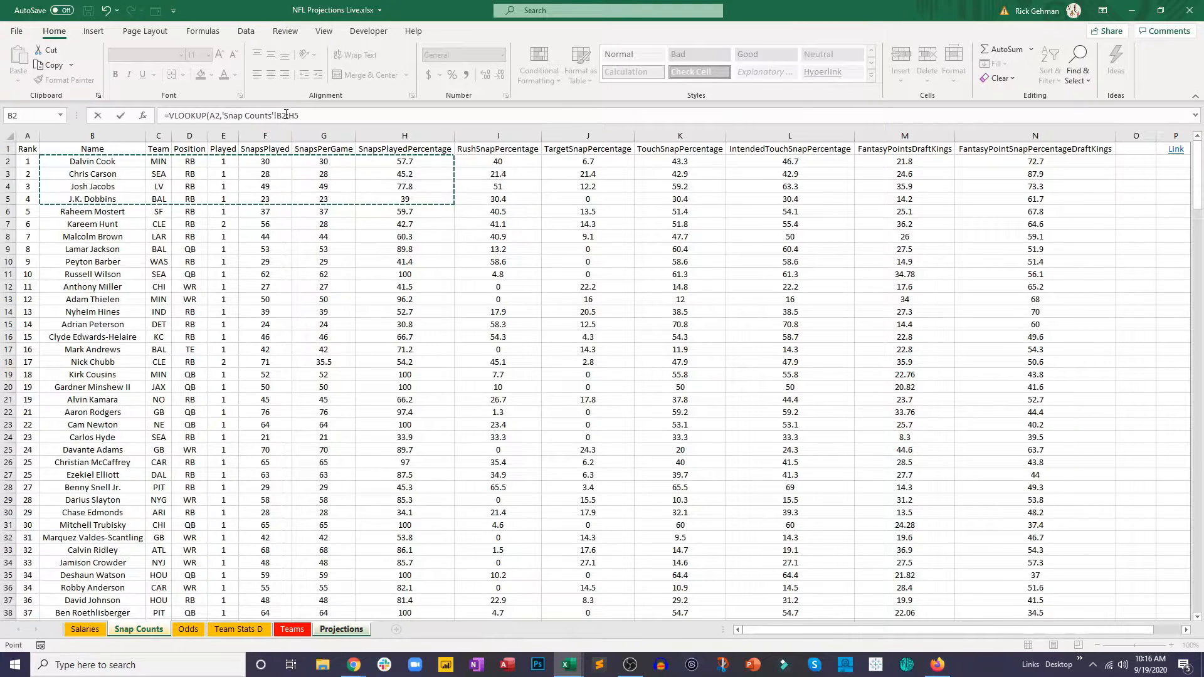
key("BackSpace")
key("Right")
key("Right")
type(",")
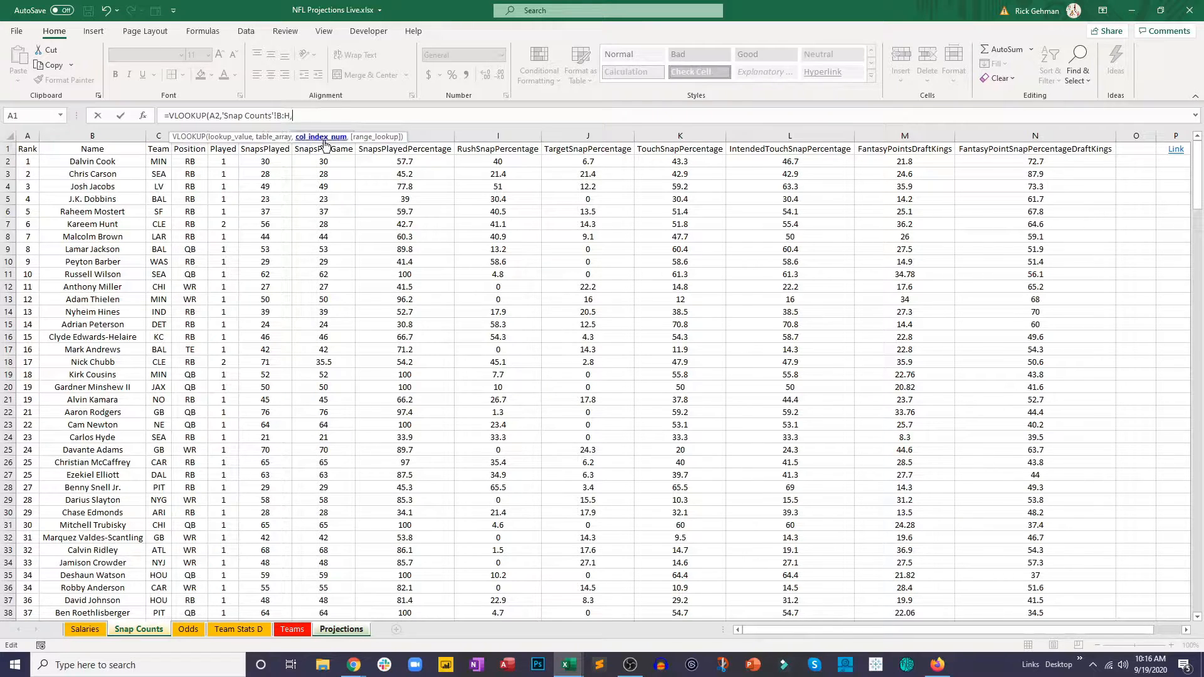
type("7,false")
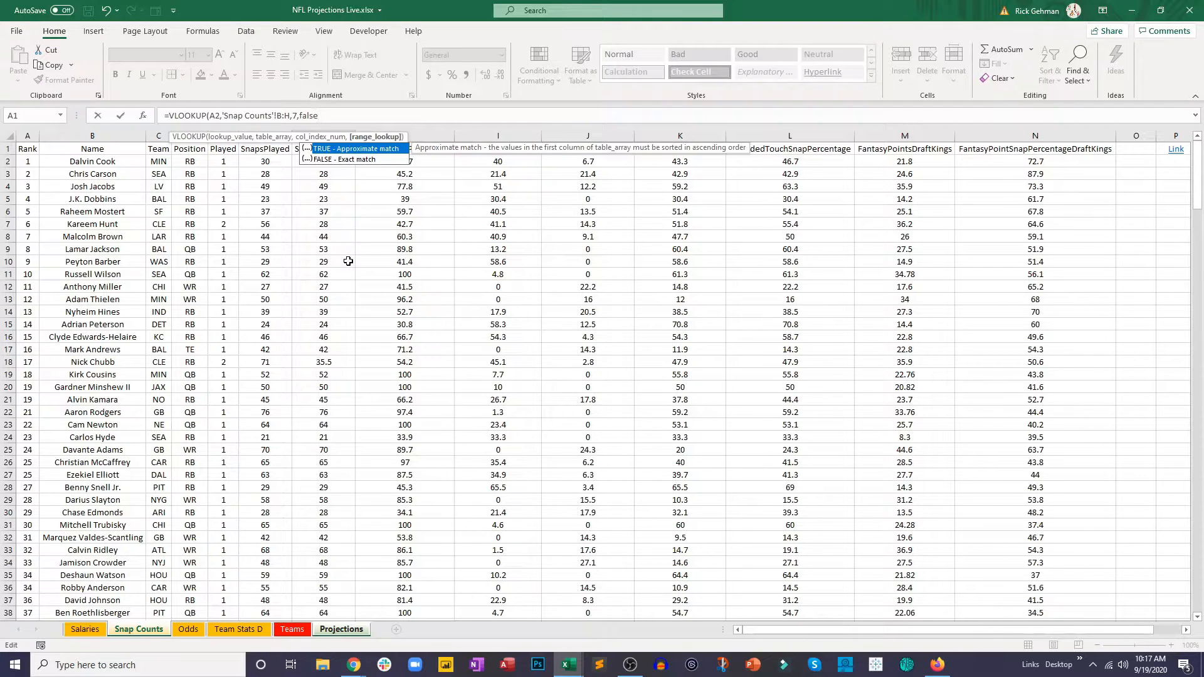
key("Return")
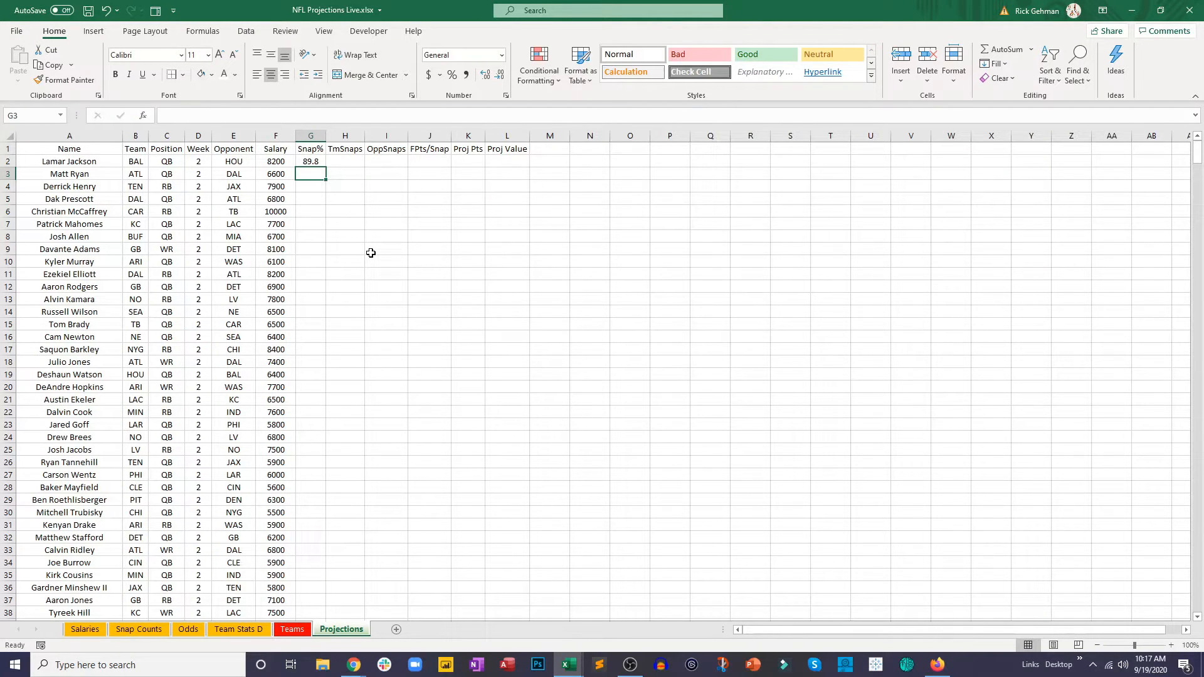
Step: Fill the Snap% lookup from G2 down for every player and check one of the filled formulas
left_click(322, 164)
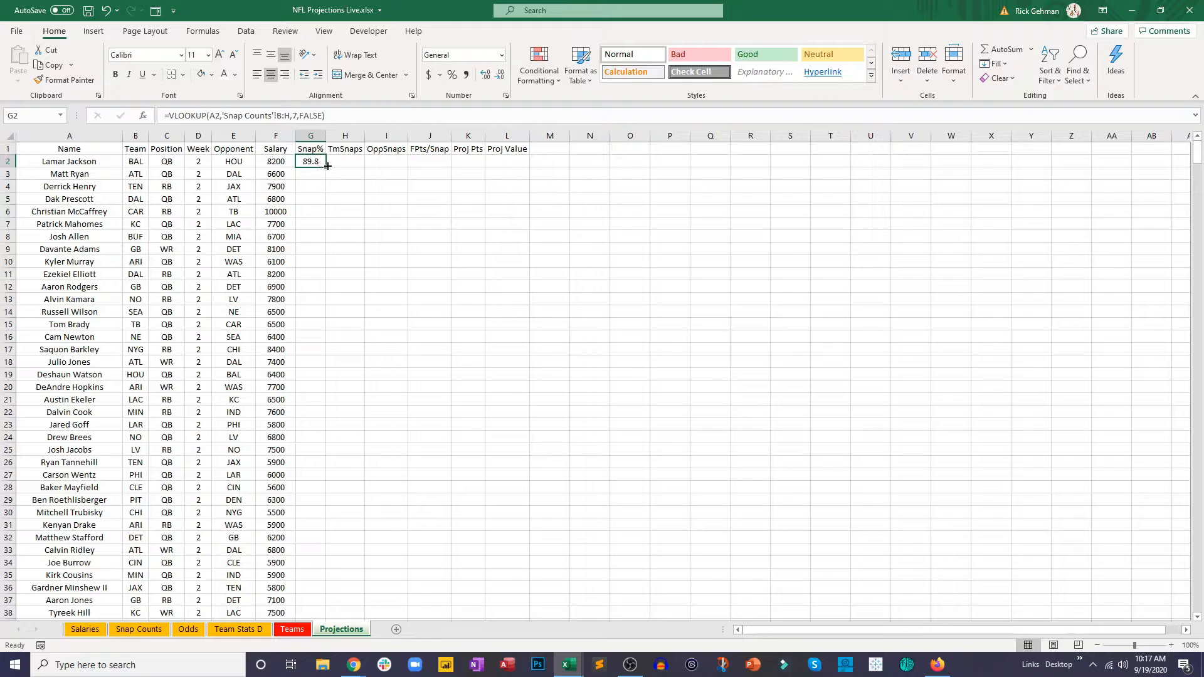
double_click(327, 166)
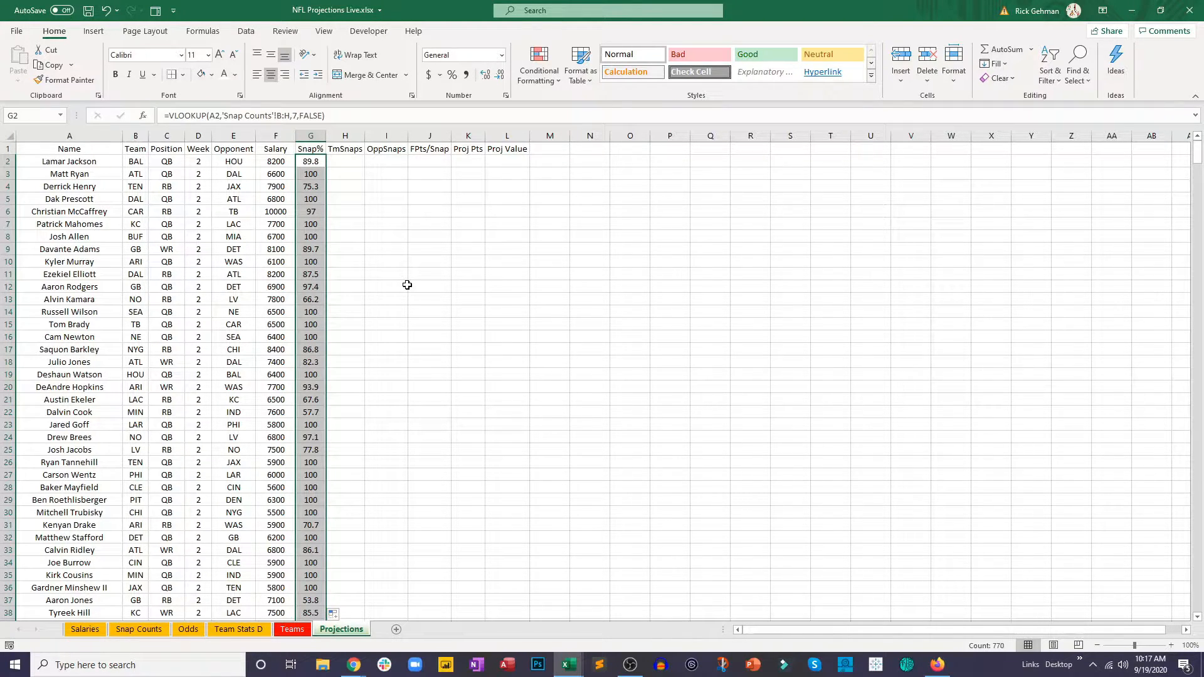
left_click(407, 284)
left_click(309, 198)
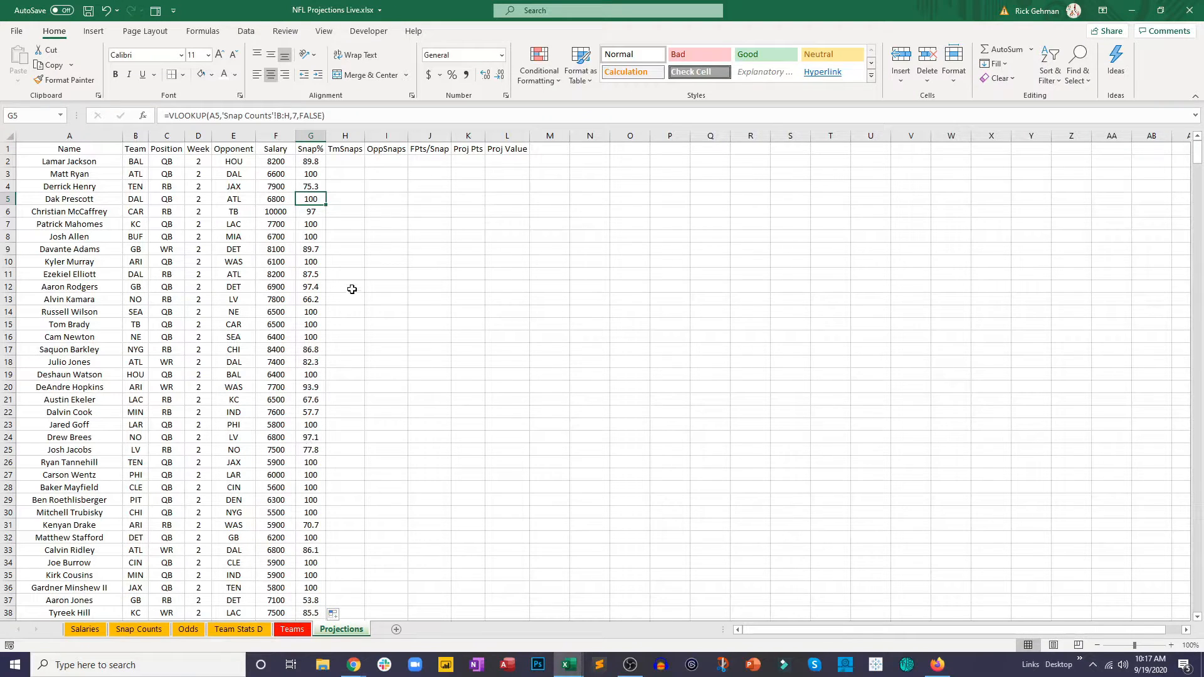
left_click(347, 163)
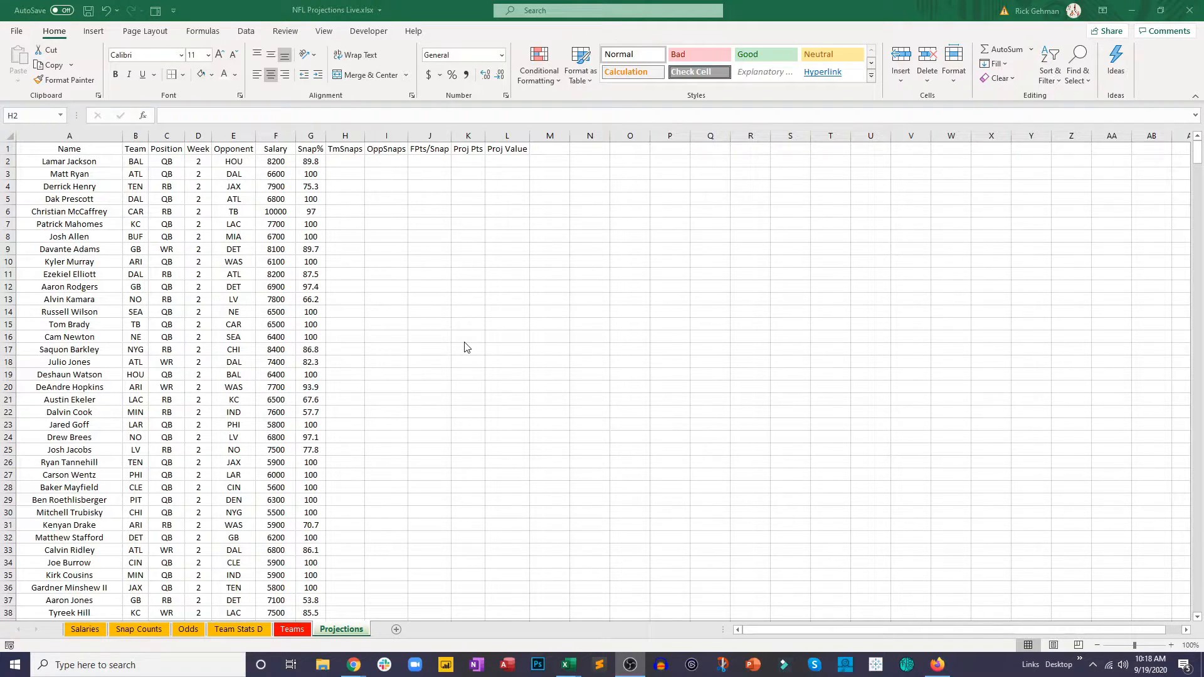
left_click(347, 162)
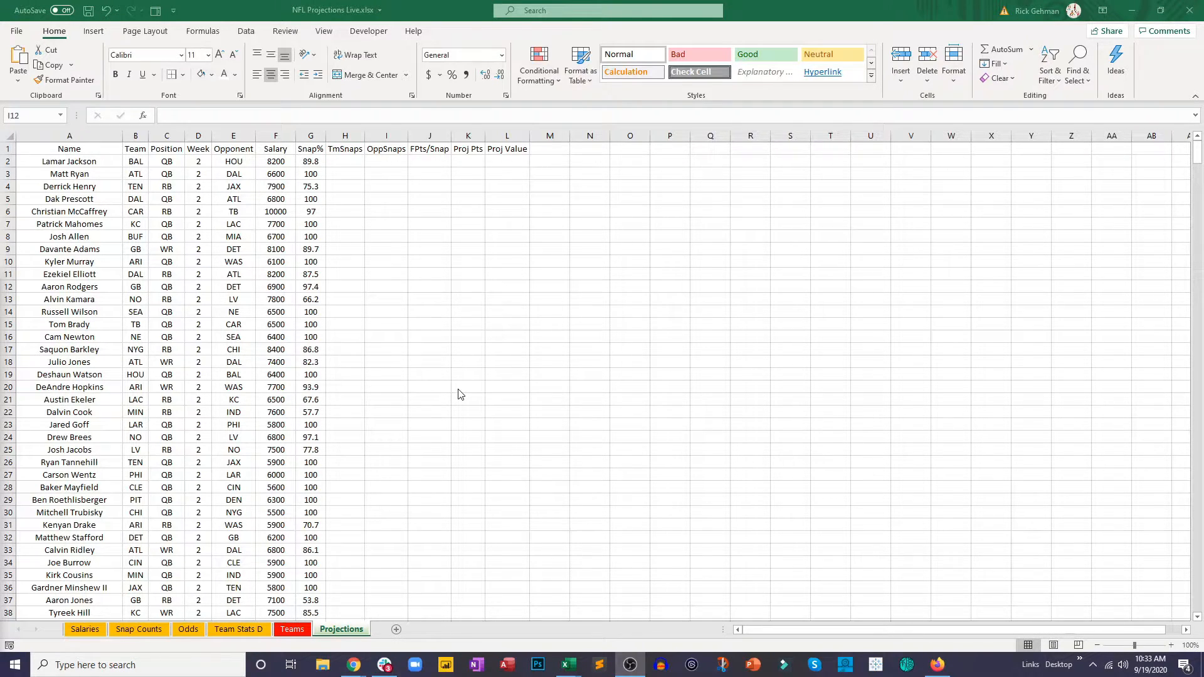
Step: Check the Team Stats D sheet, switch FantasyData's NFL Team Stats page in the browser to Offense and download that table
left_click(235, 633)
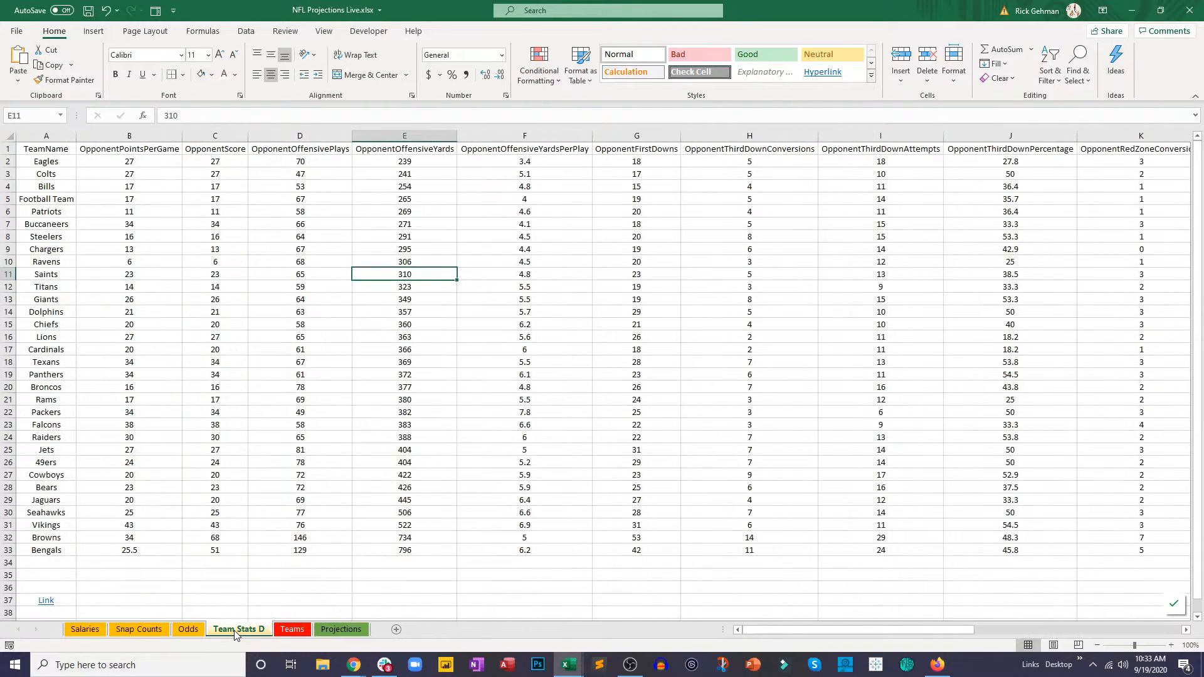
left_click(301, 476)
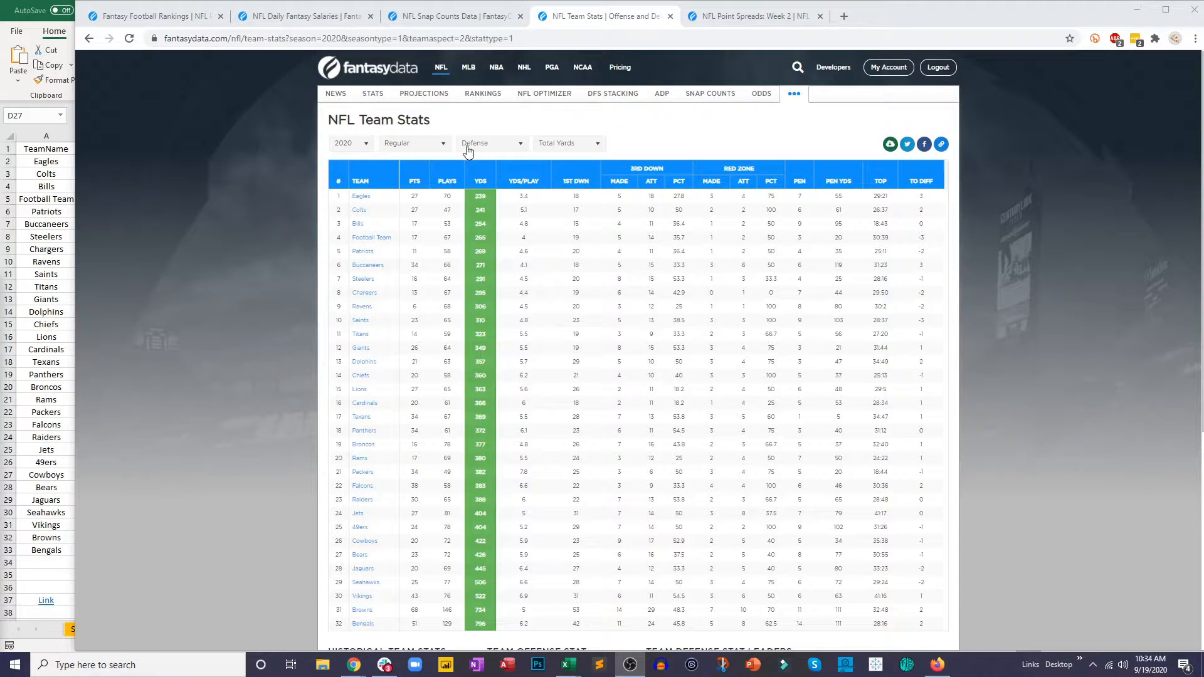
left_click(487, 143)
left_click(493, 165)
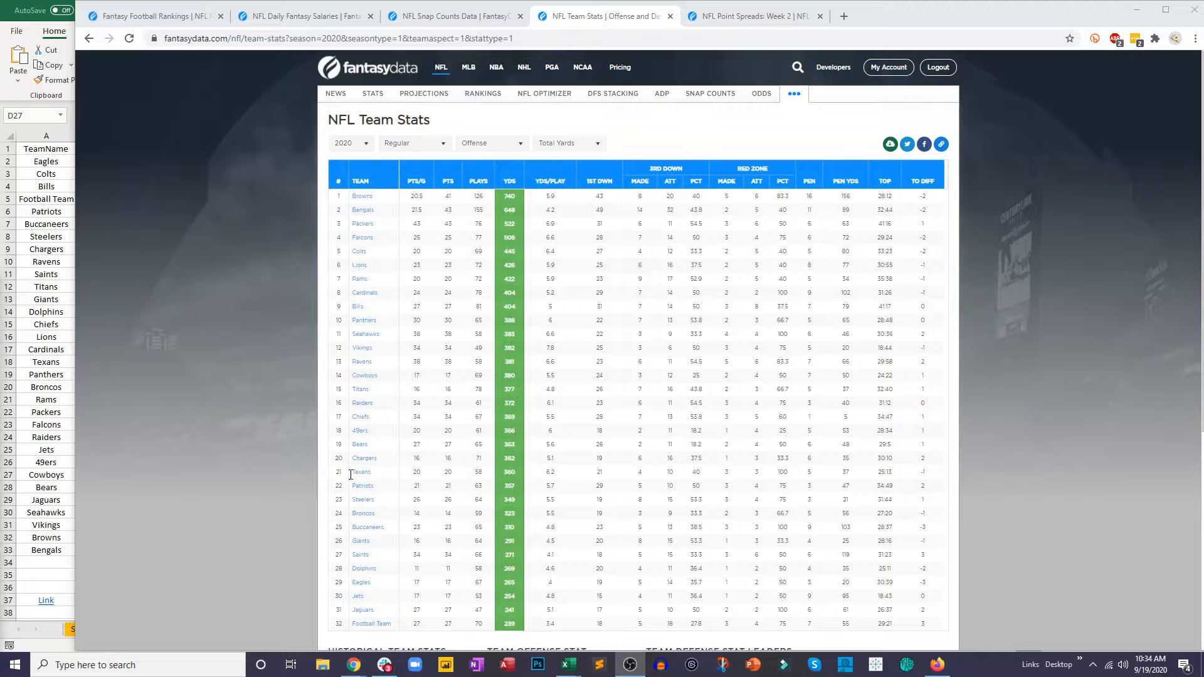
left_click(890, 145)
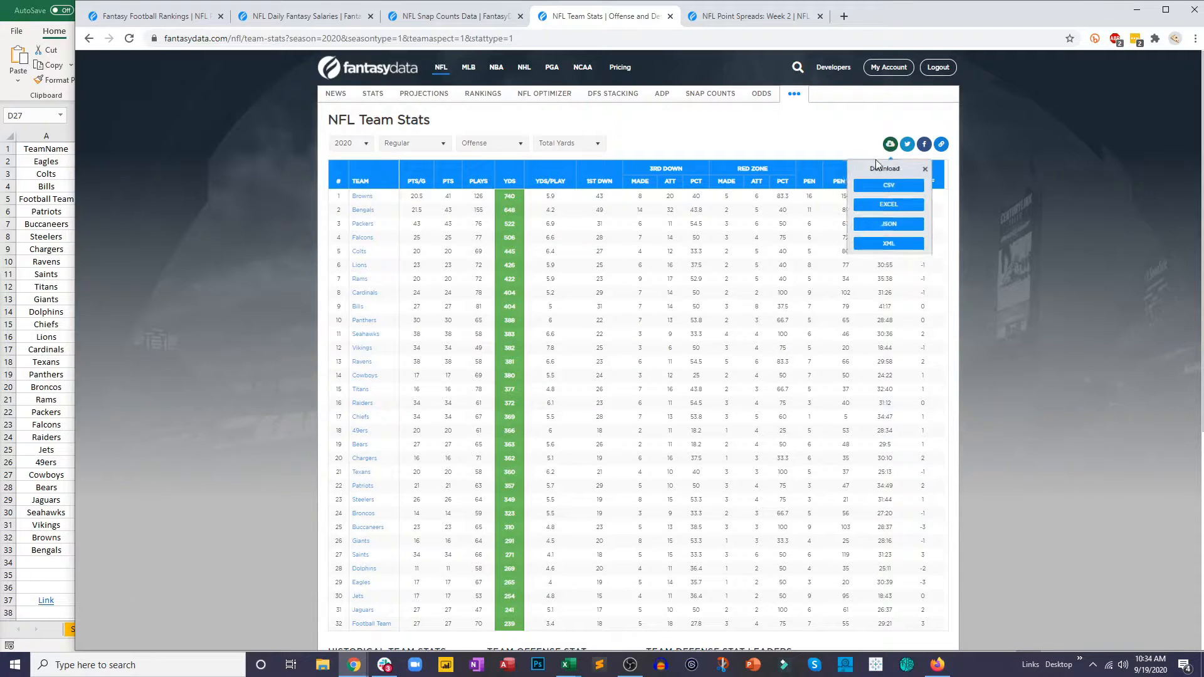
left_click(878, 195)
Step: Copy the whole downloaded offensive team stats table with its headers and return to the NFL Projections Live workbook
key("alt+Tab")
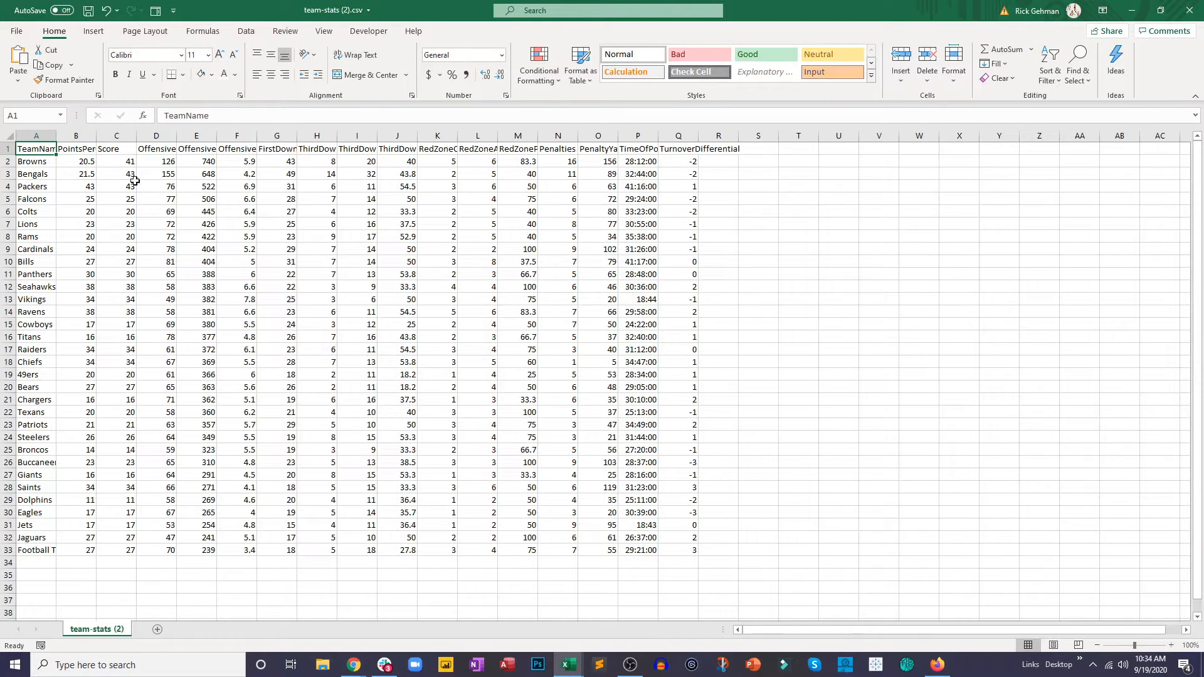
left_click_drag(32, 149, 685, 547)
key("ctrl+c")
key("alt+Tab")
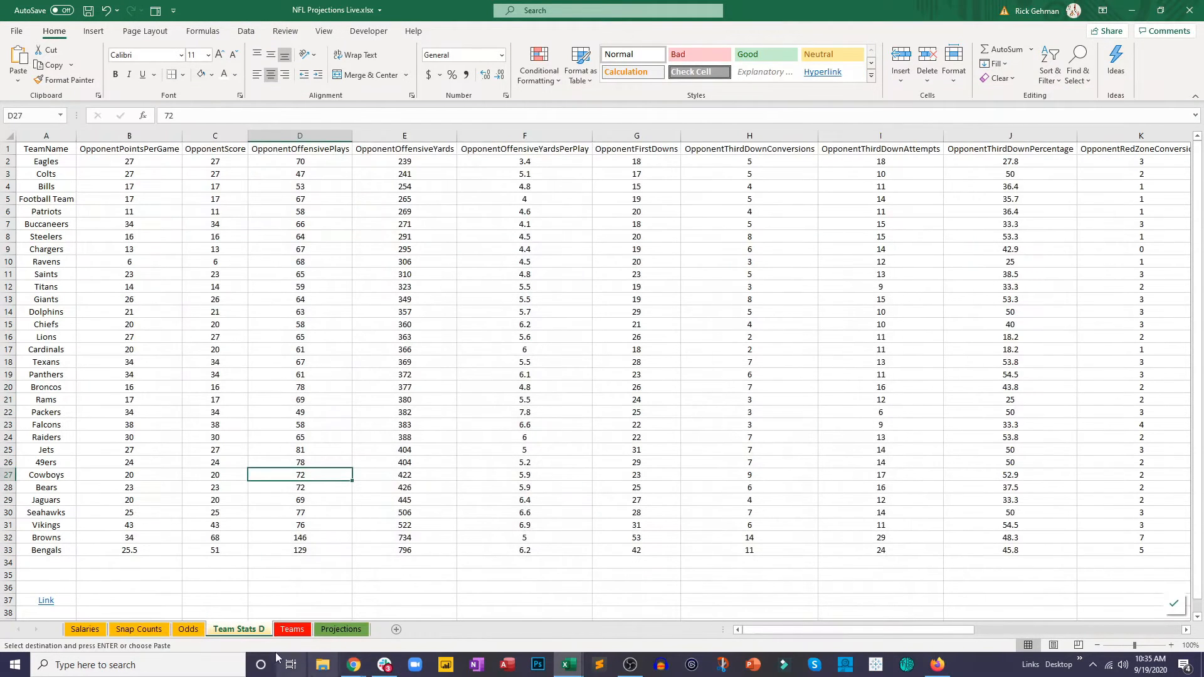
Step: Add a new sheet after Team Stats D and name it Team Stats O
left_click(396, 629)
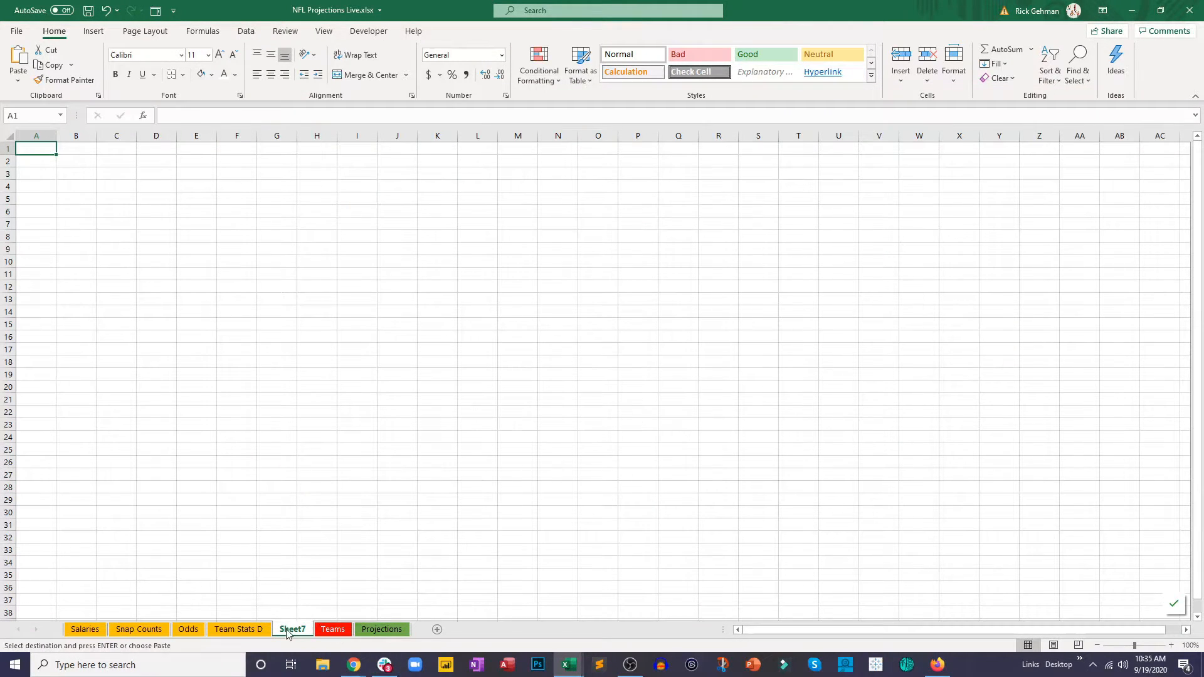
double_click(290, 629)
type("Team Sta")
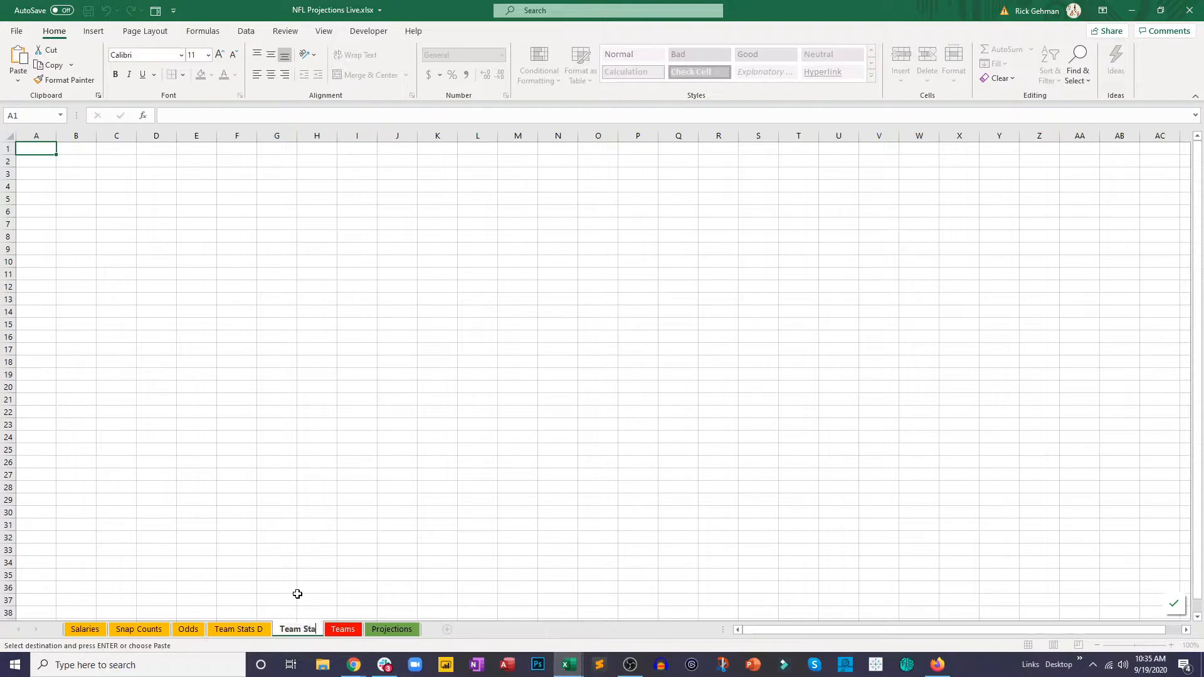
type("ts O")
key("Return")
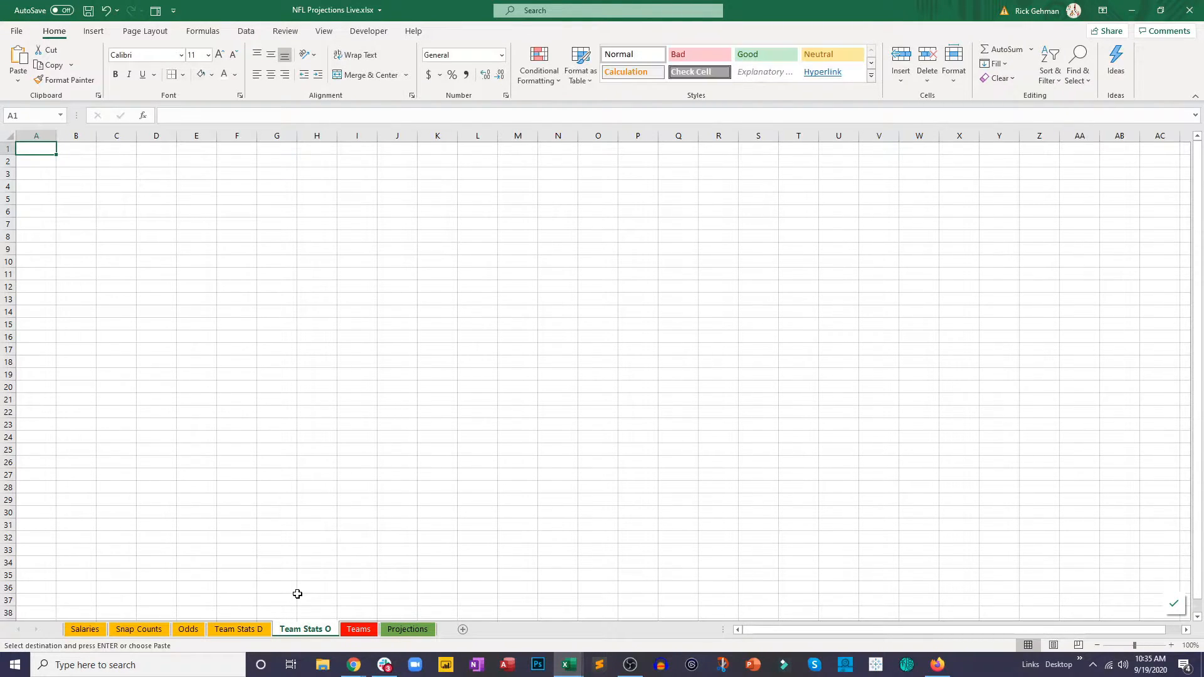
Step: Color the Team Stats O sheet tab gold like the other data sheets
right_click(300, 630)
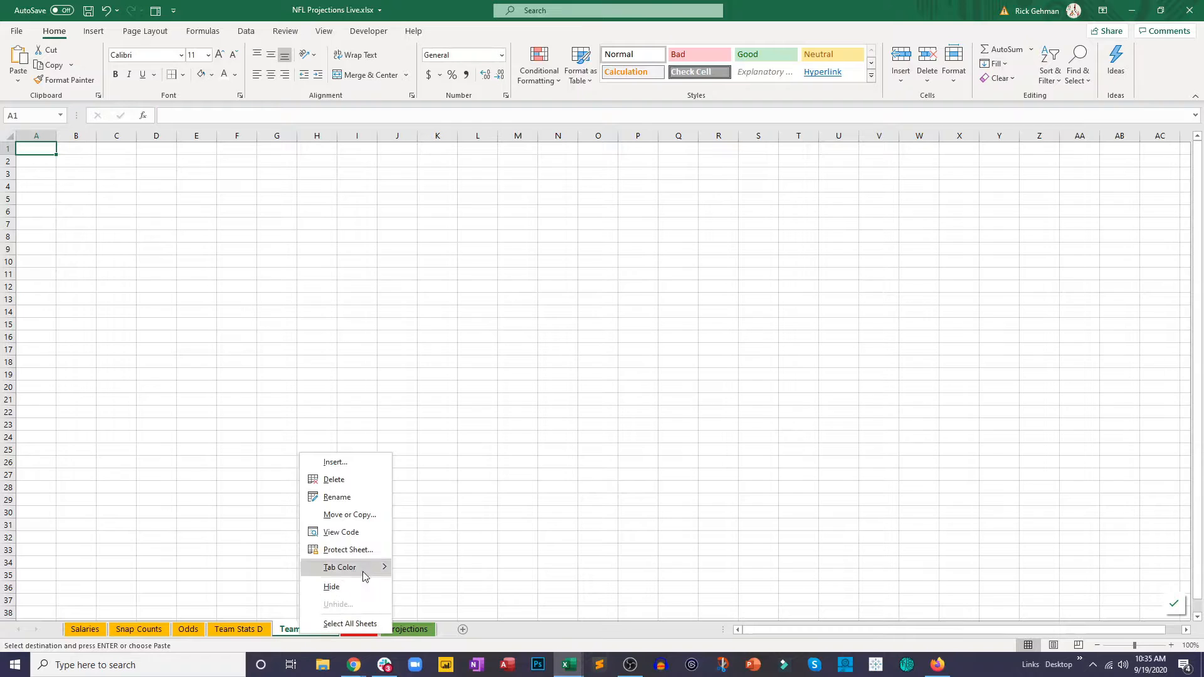
mouse_move(367, 571)
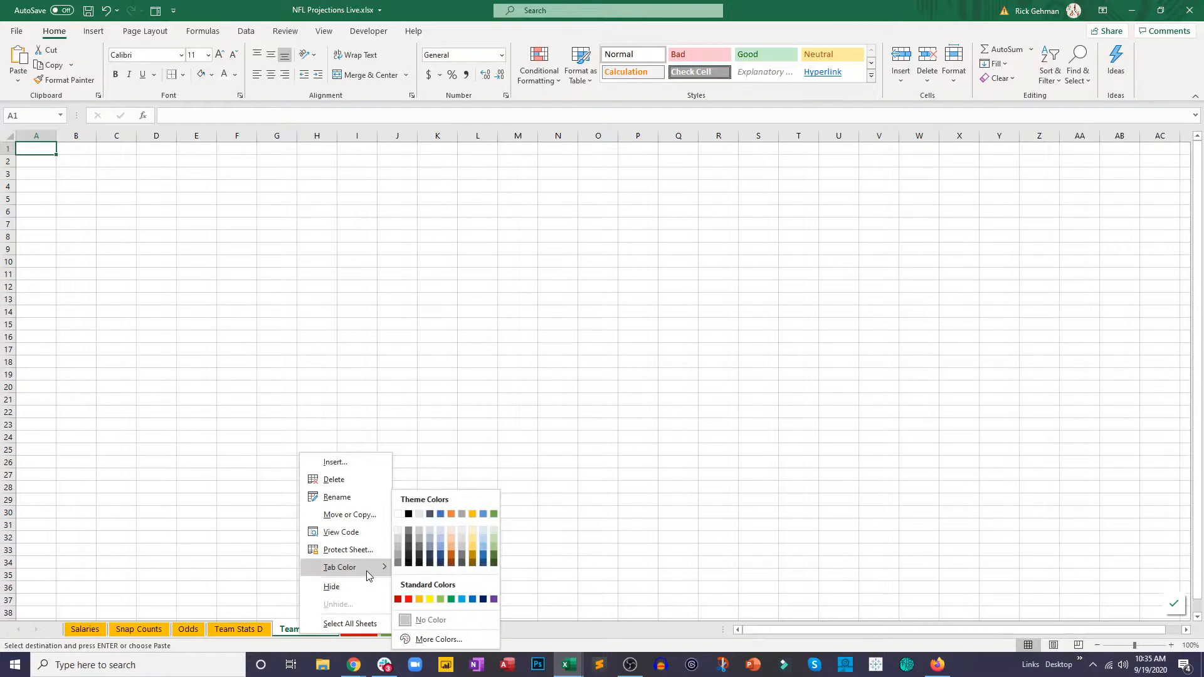
left_click(472, 514)
left_click(326, 396)
Step: Paste the offensive stats at A1 of Team Stats O, center the data and autofit all column widths
left_click(28, 149)
key("ctrl+v")
left_click(271, 75)
left_click(275, 217)
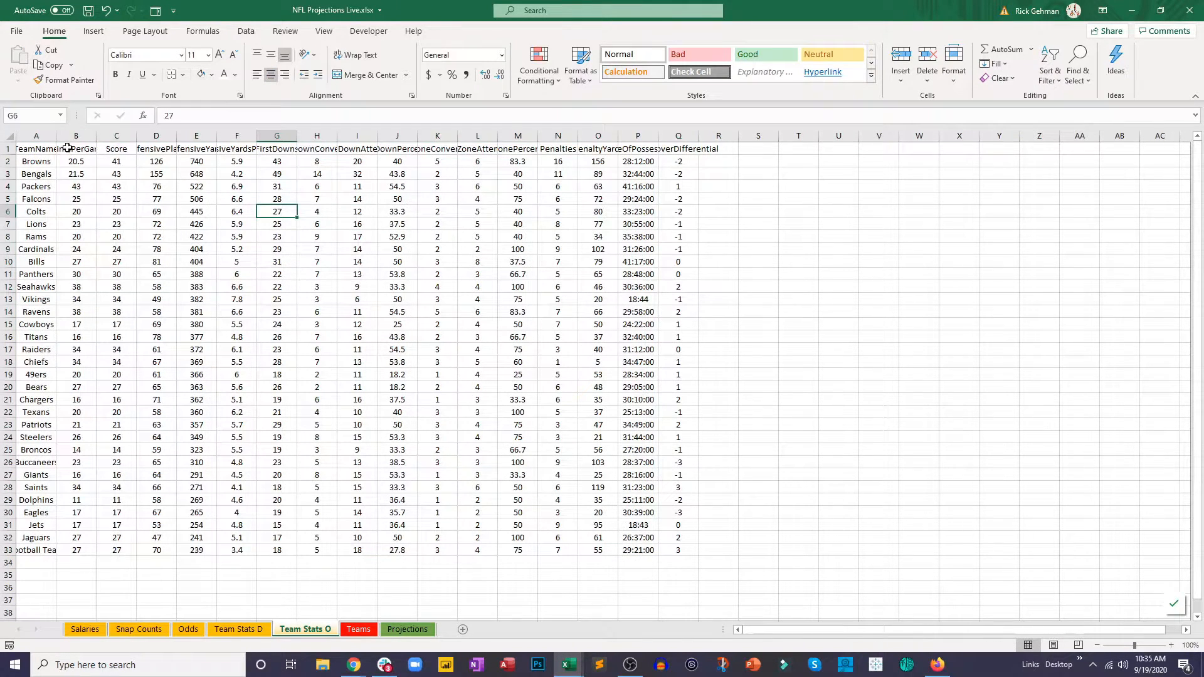
left_click(8, 136)
double_click(97, 136)
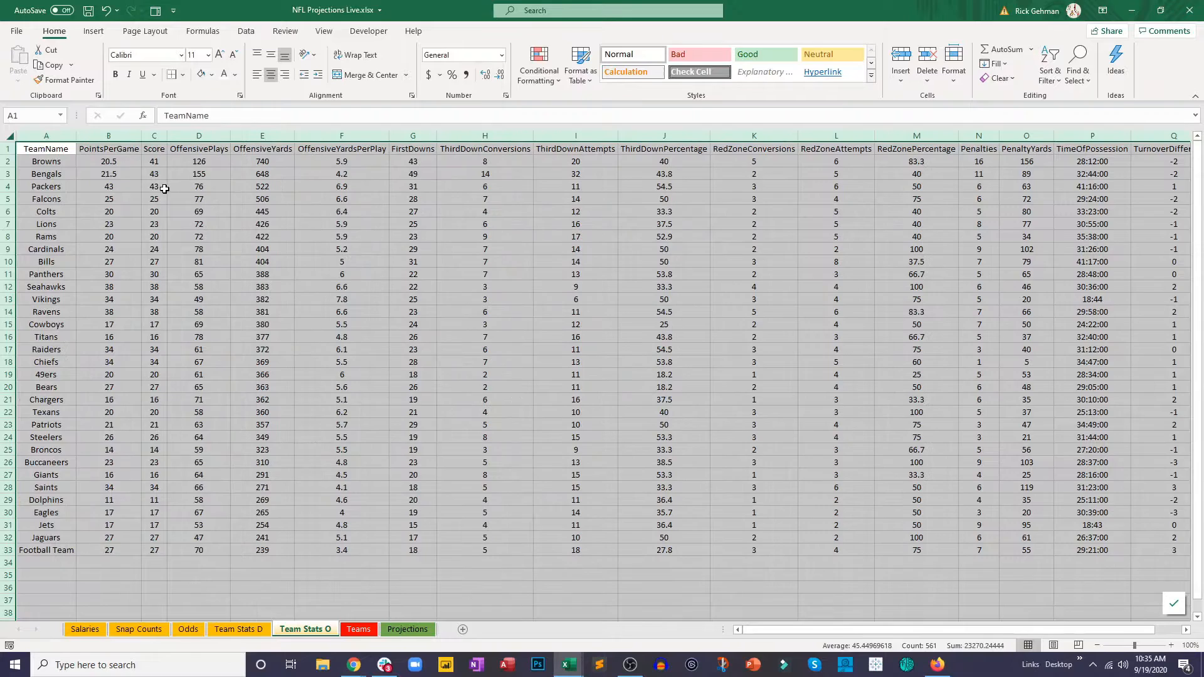
left_click(162, 188)
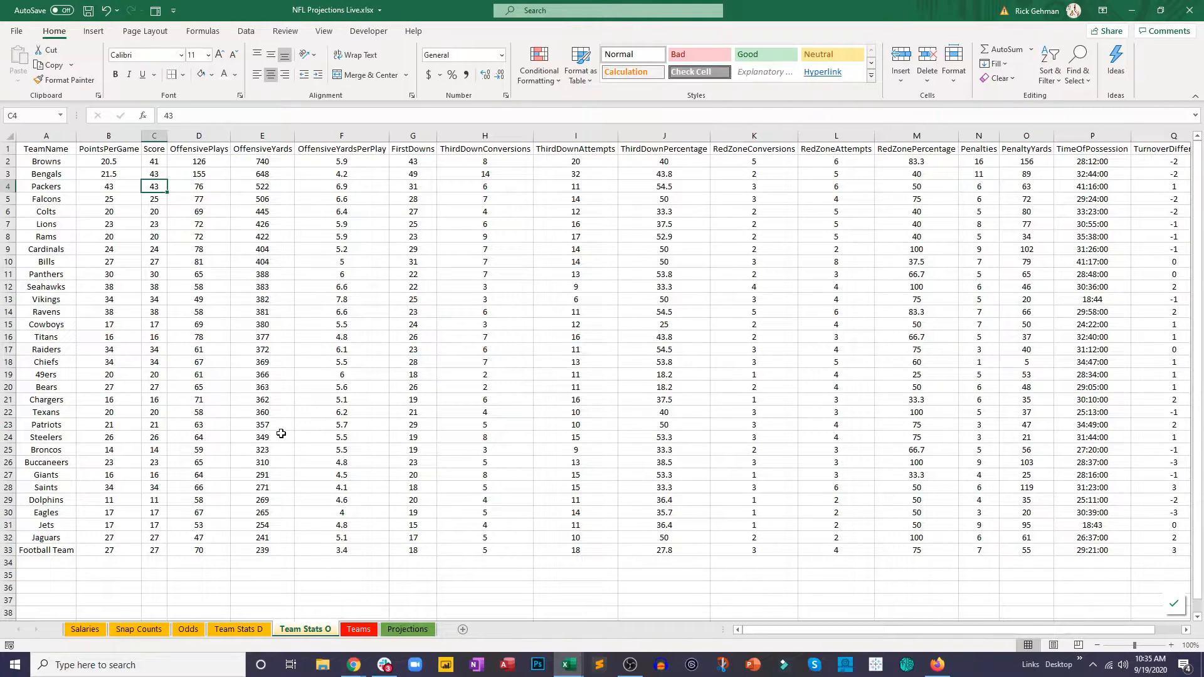
Step: Return to the Projections sheet to continue with the empty team snaps column
left_click(299, 467)
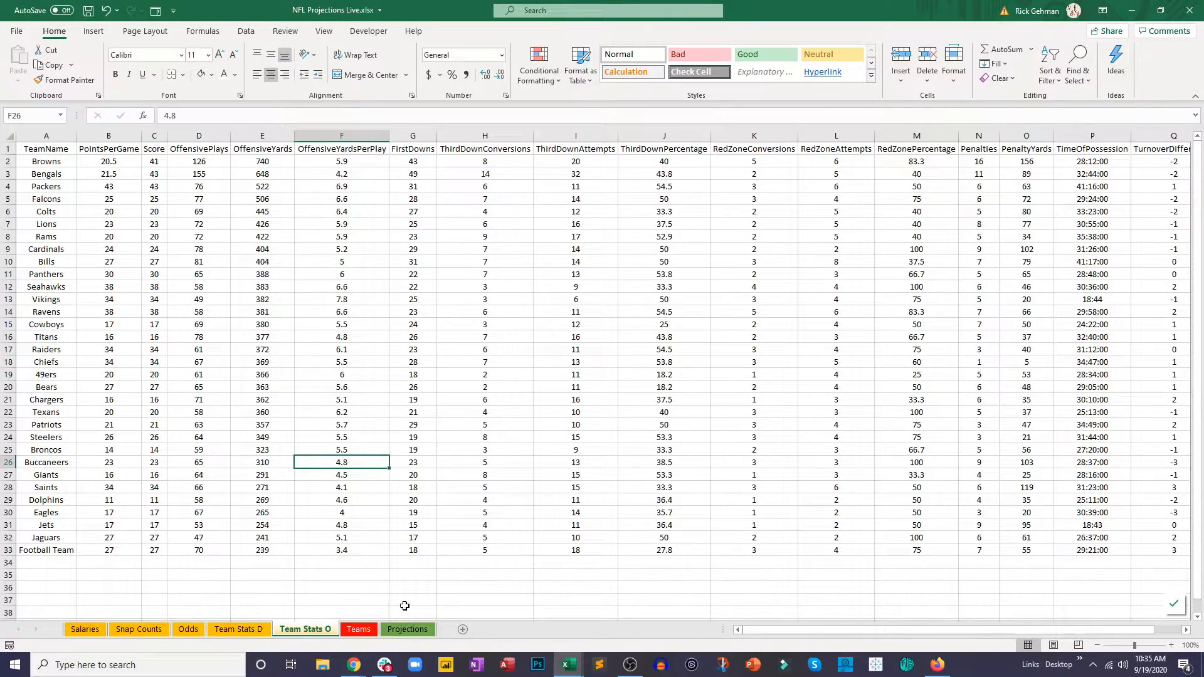
left_click(409, 629)
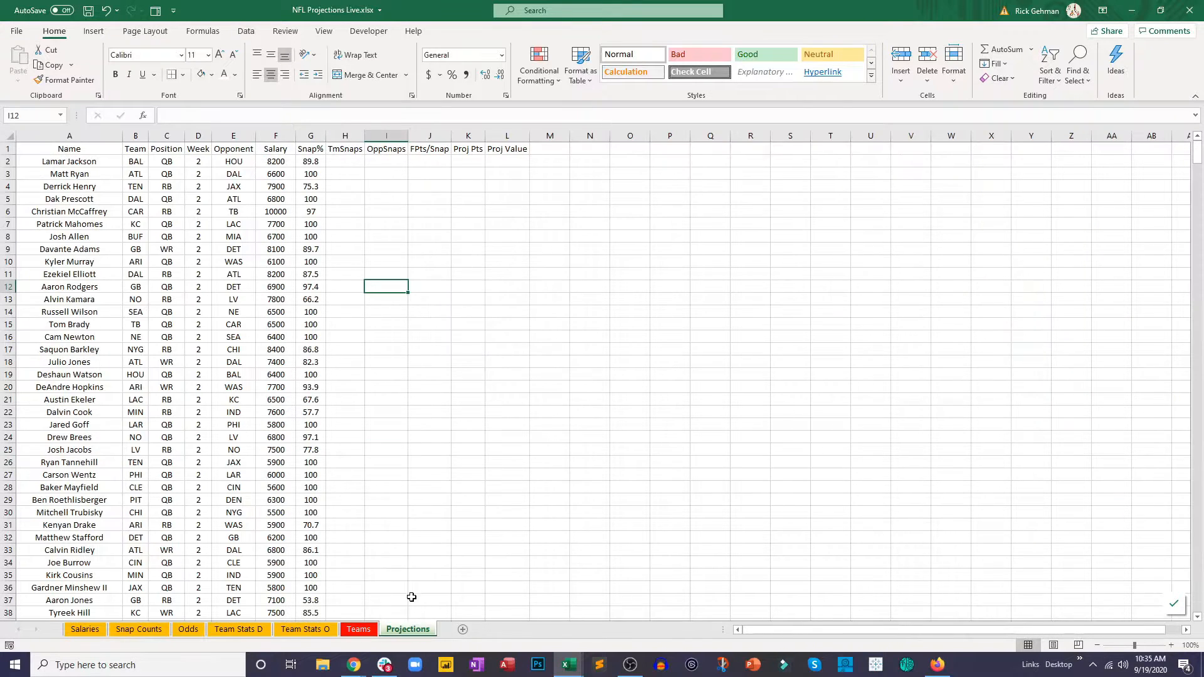
left_click(396, 409)
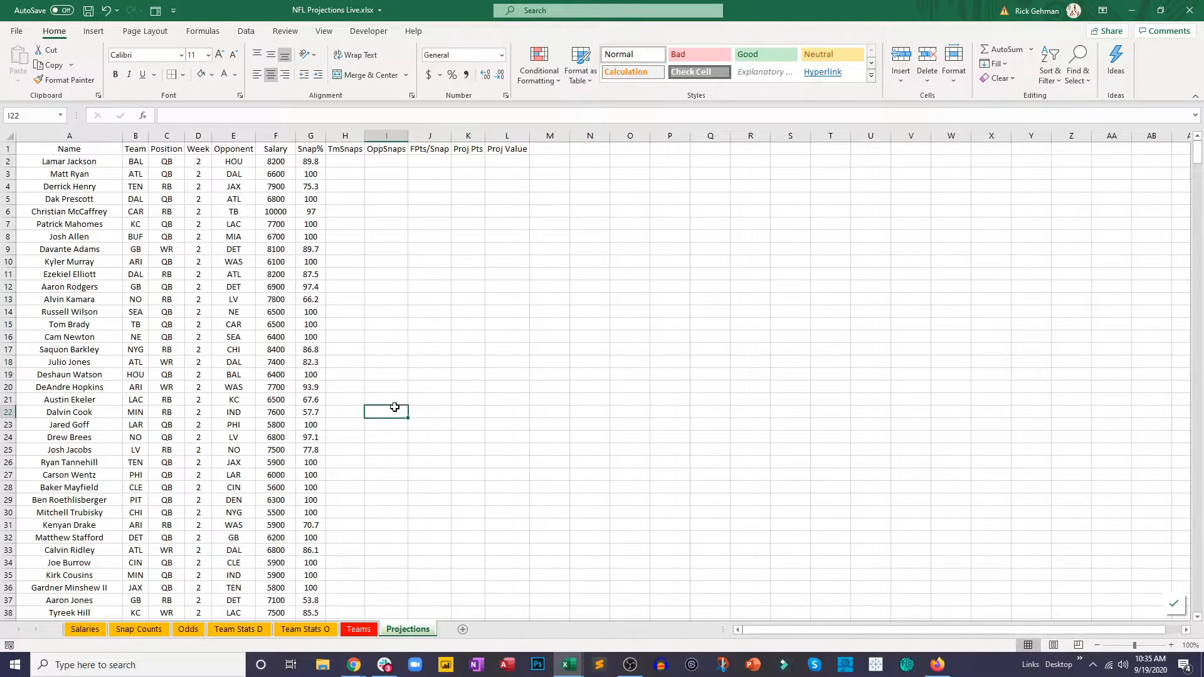
Step: Compare the team abbreviations on the Projections sheet with the team names listed on Team Stats O
left_click(349, 162)
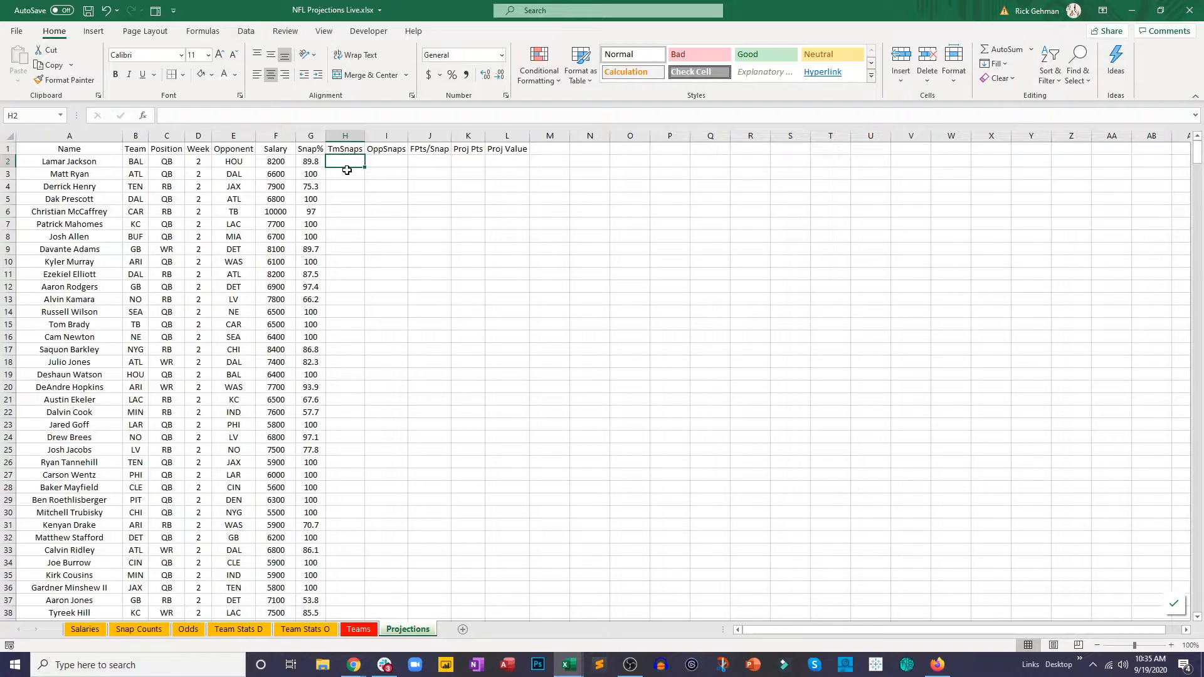
left_click(143, 164)
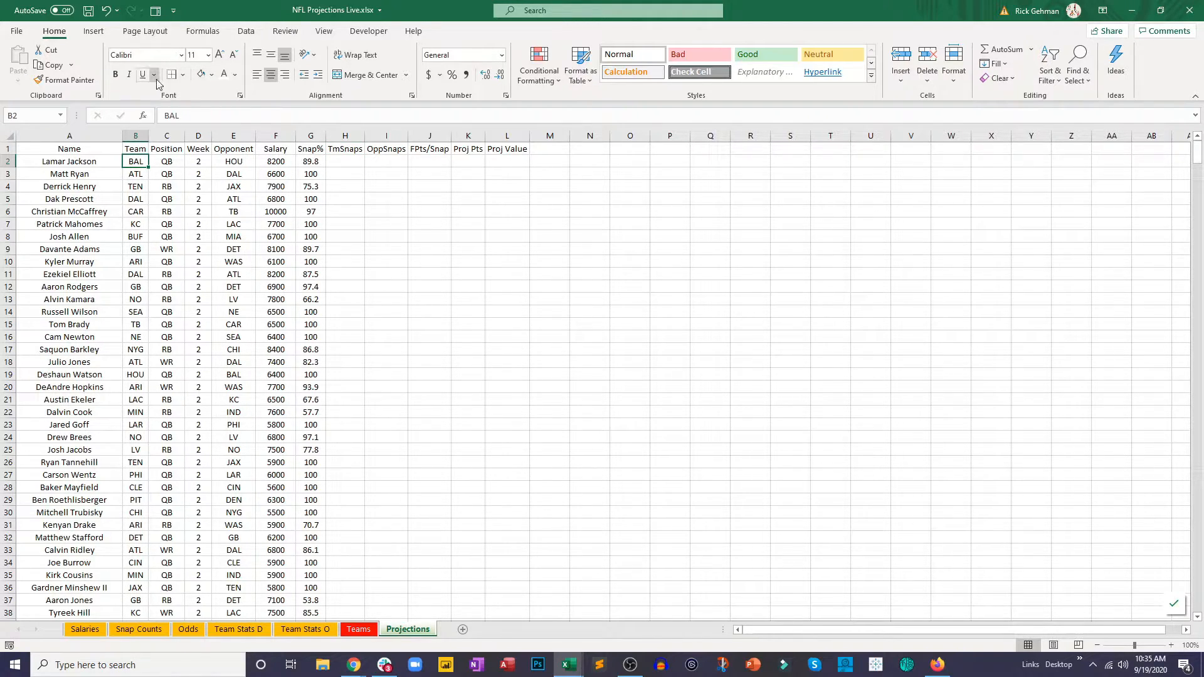
left_click(284, 632)
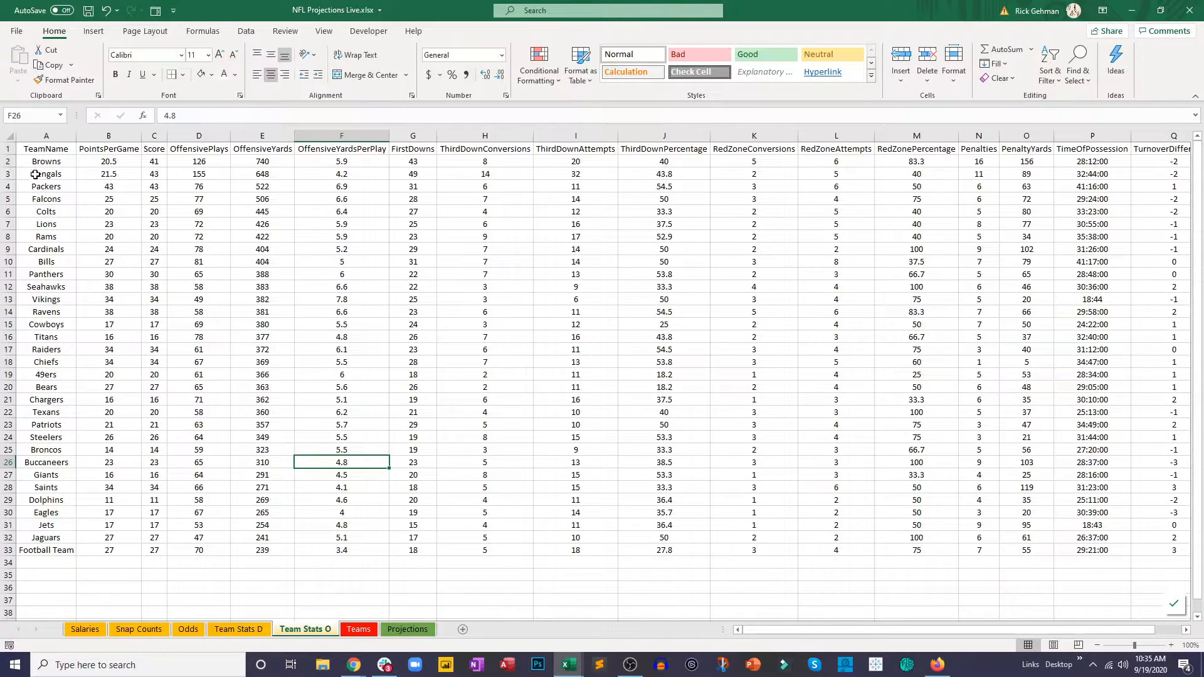
left_click_drag(36, 174, 35, 538)
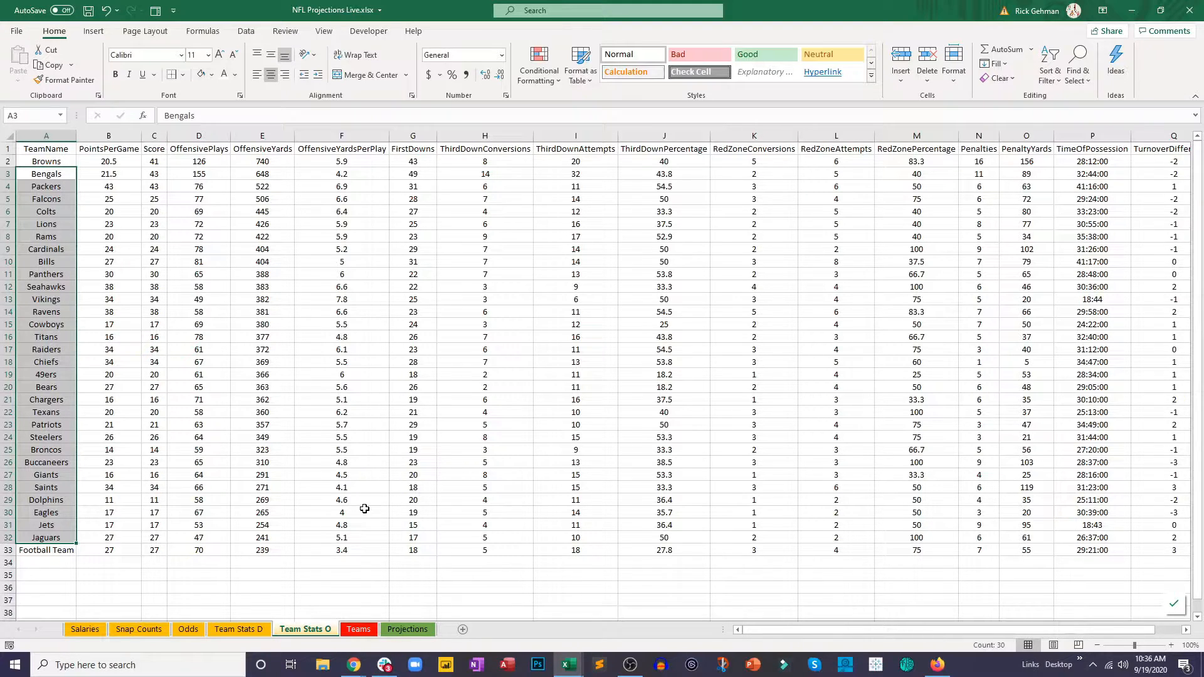
Step: In H2 of Projections, build a VLOOKUP of B2 in Teams!B2:C33, returning column 2 with FALSE for an exact match
left_click(408, 629)
left_click(351, 161)
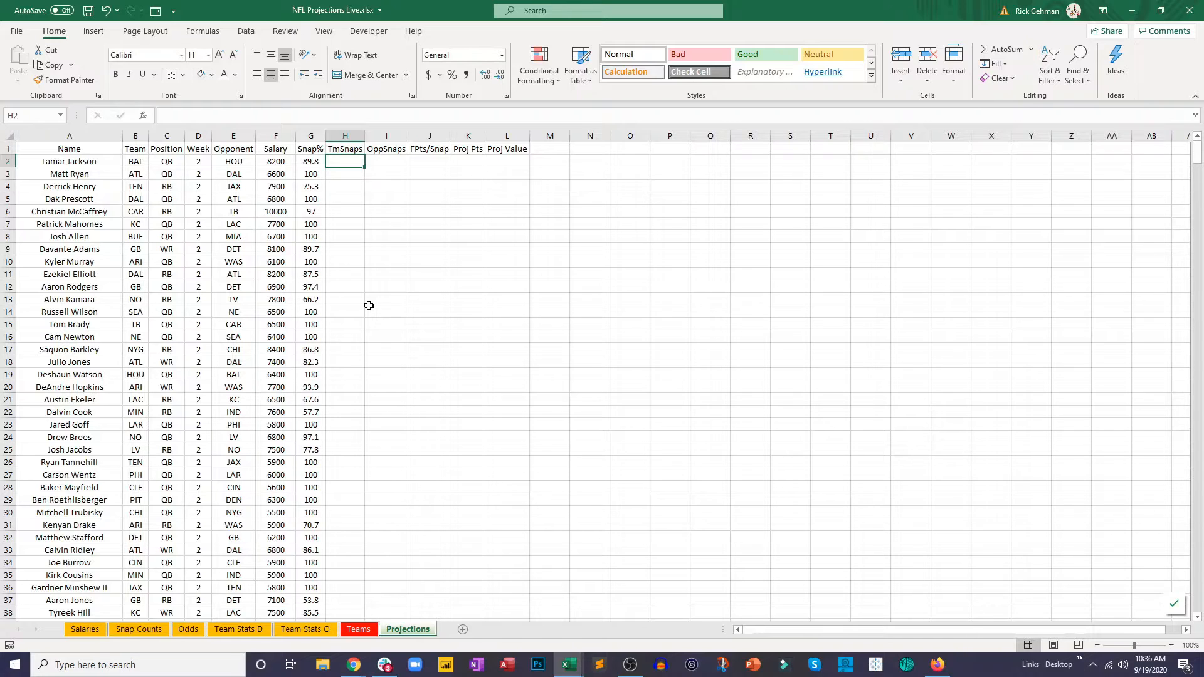
type("=vl")
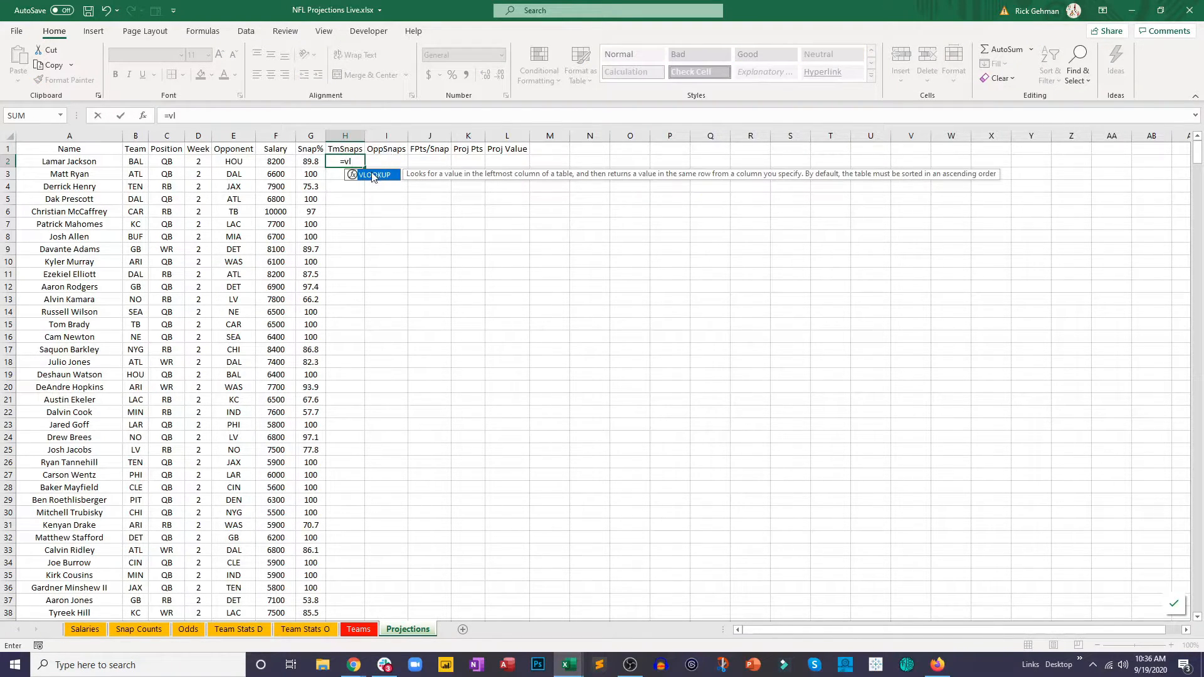
double_click(374, 175)
left_click(141, 161)
type(",")
left_click(354, 630)
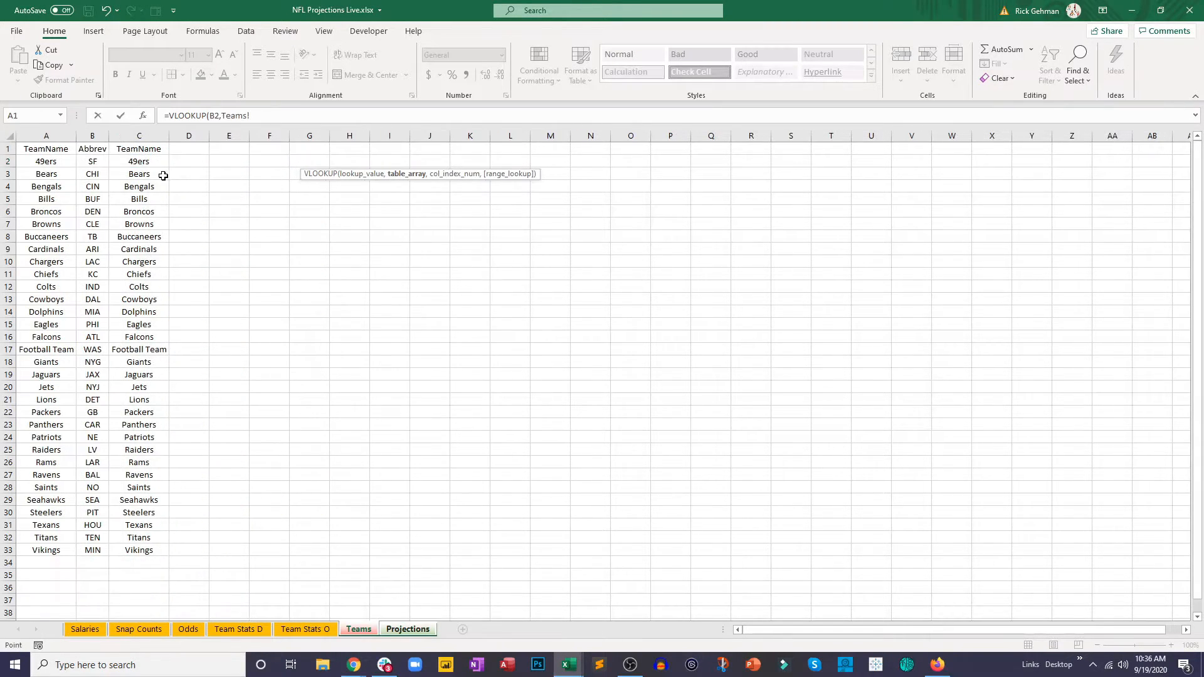
left_click_drag(92, 163, 118, 552)
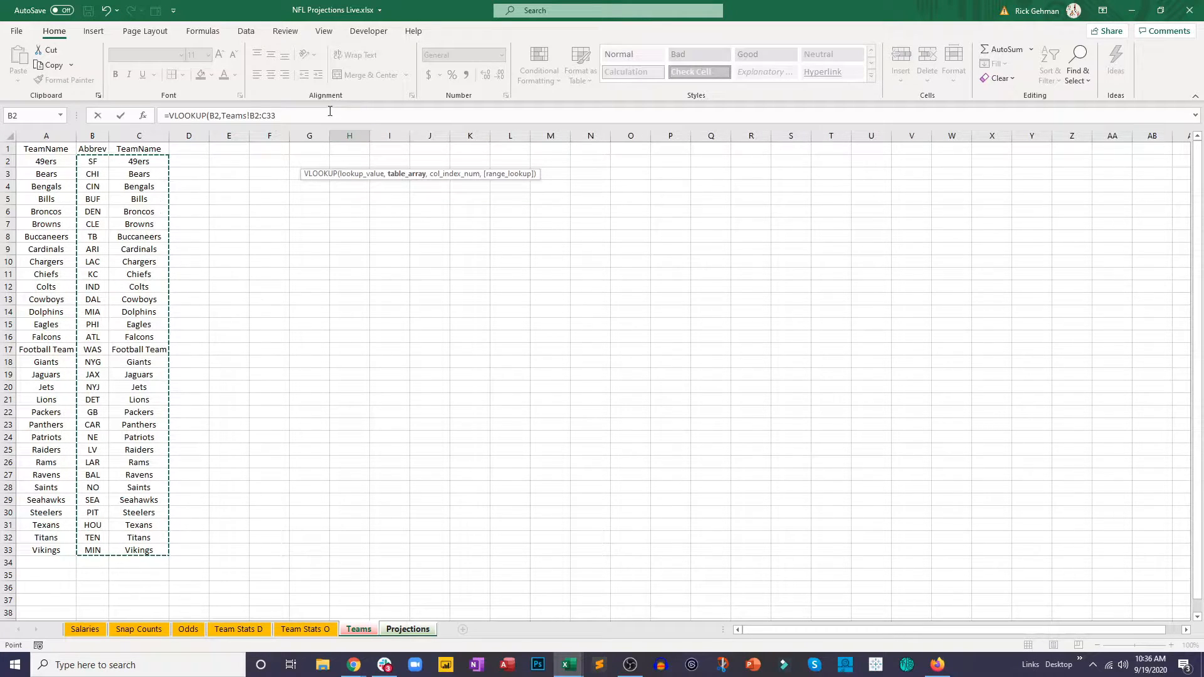
type(",2,false")
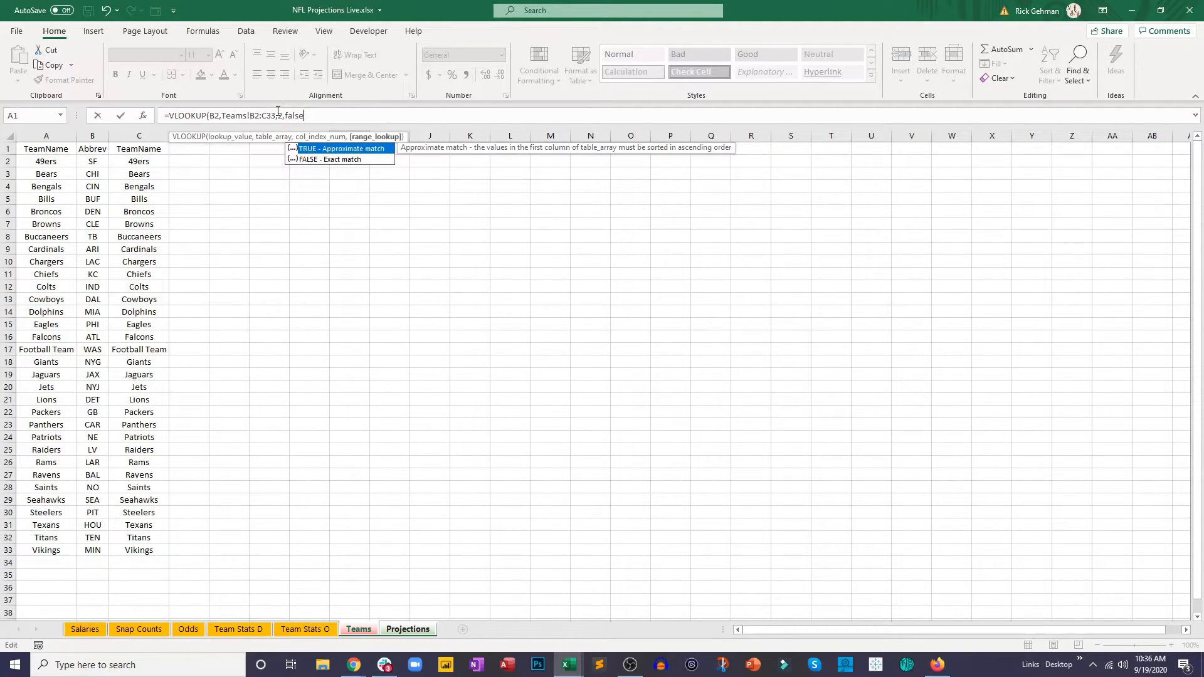
Step: Change the H2 lookup range to whole columns Teams!B:C and commit the formula
left_click(276, 115)
key("BackSpace")
key("BackSpace")
left_click(259, 116)
key("BackSpace")
left_click(301, 116)
key("Return")
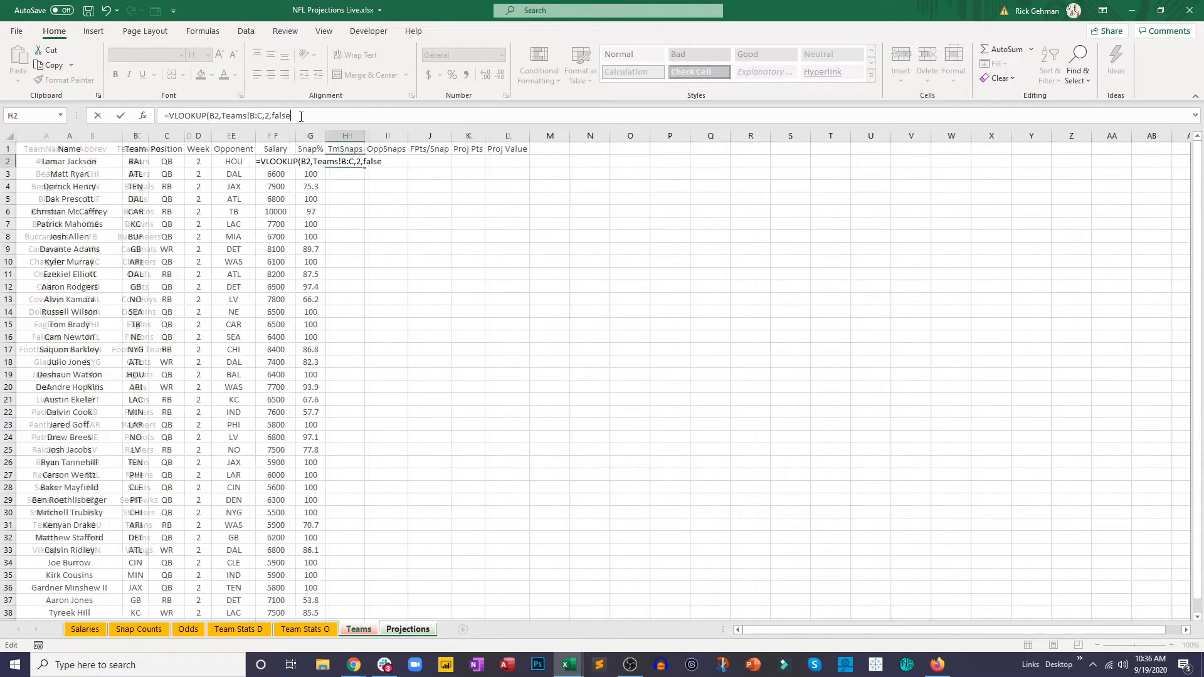
key("Up")
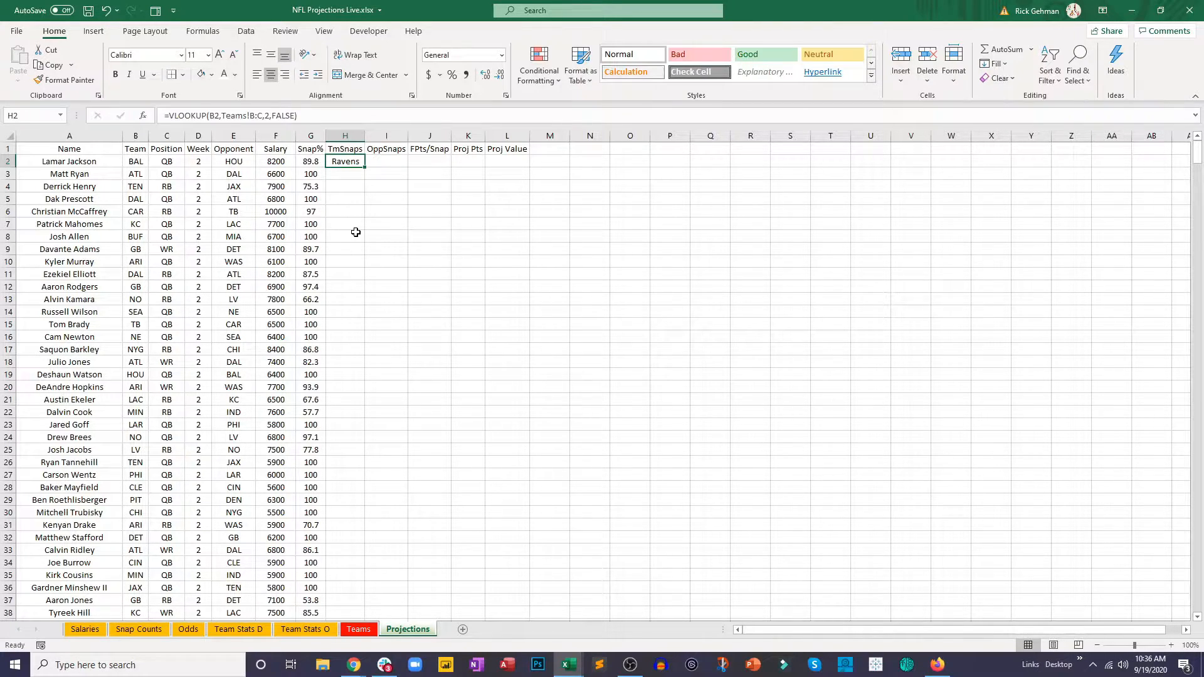
Step: Nest the H2 formula as the lookup value of an outer VLOOKUP on 'Team Stats O'!A2:D33, column 4, exact match
left_click(168, 115)
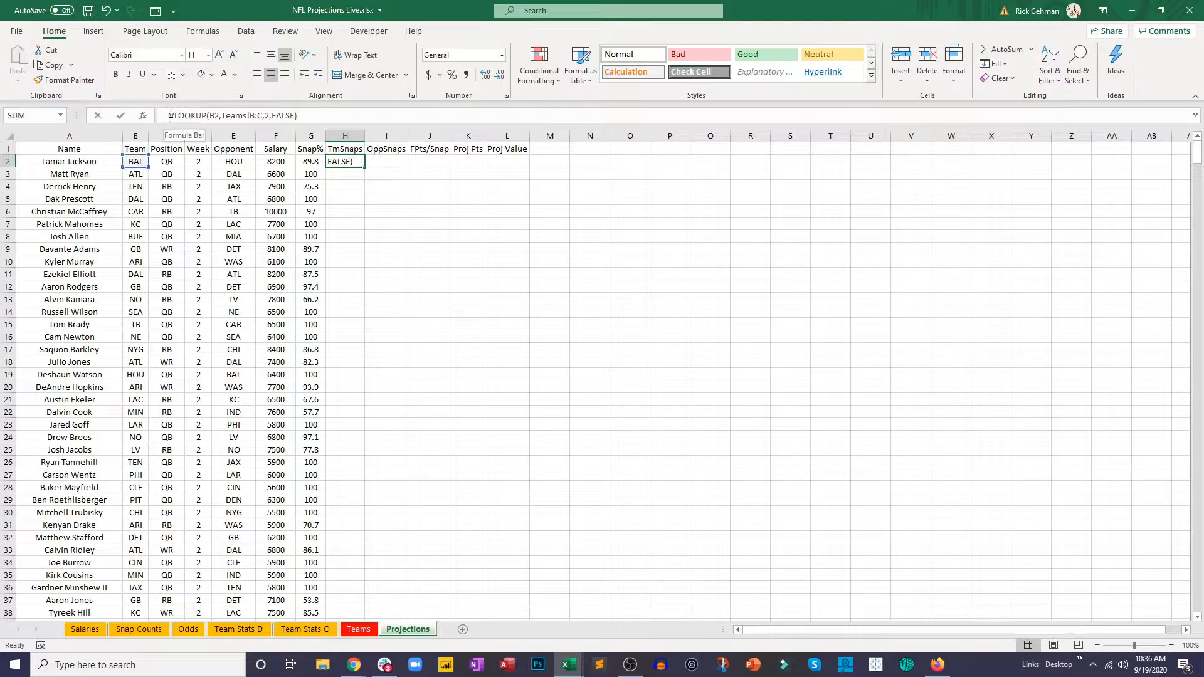
type("vl")
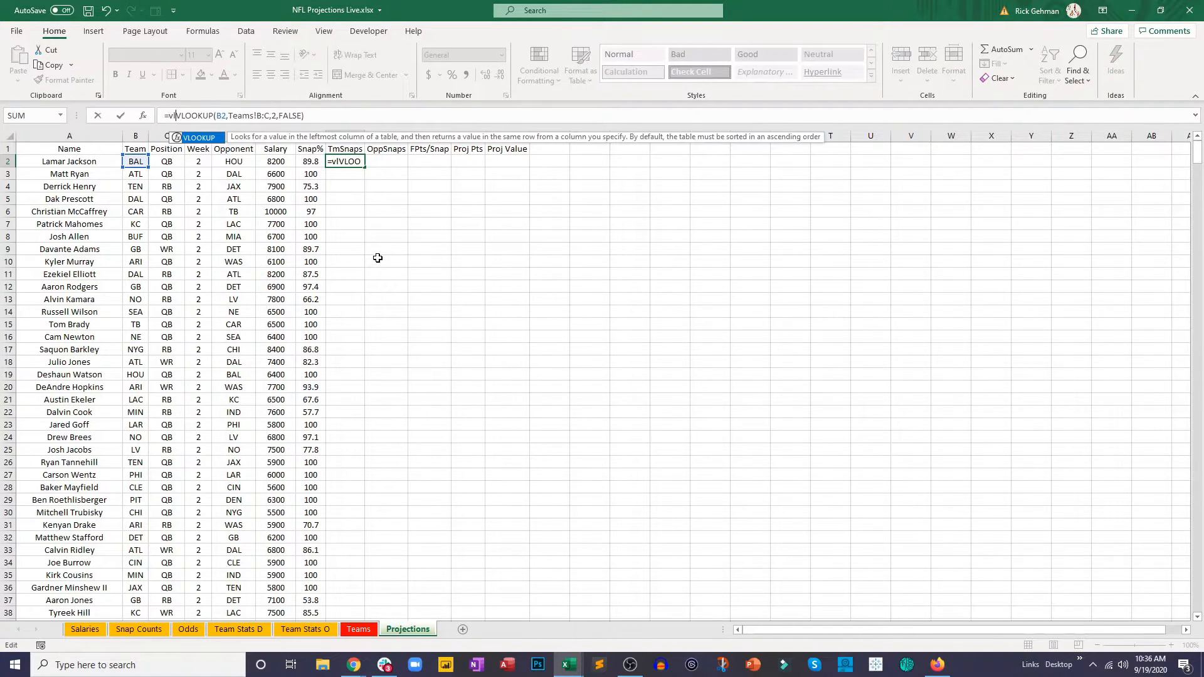
double_click(190, 138)
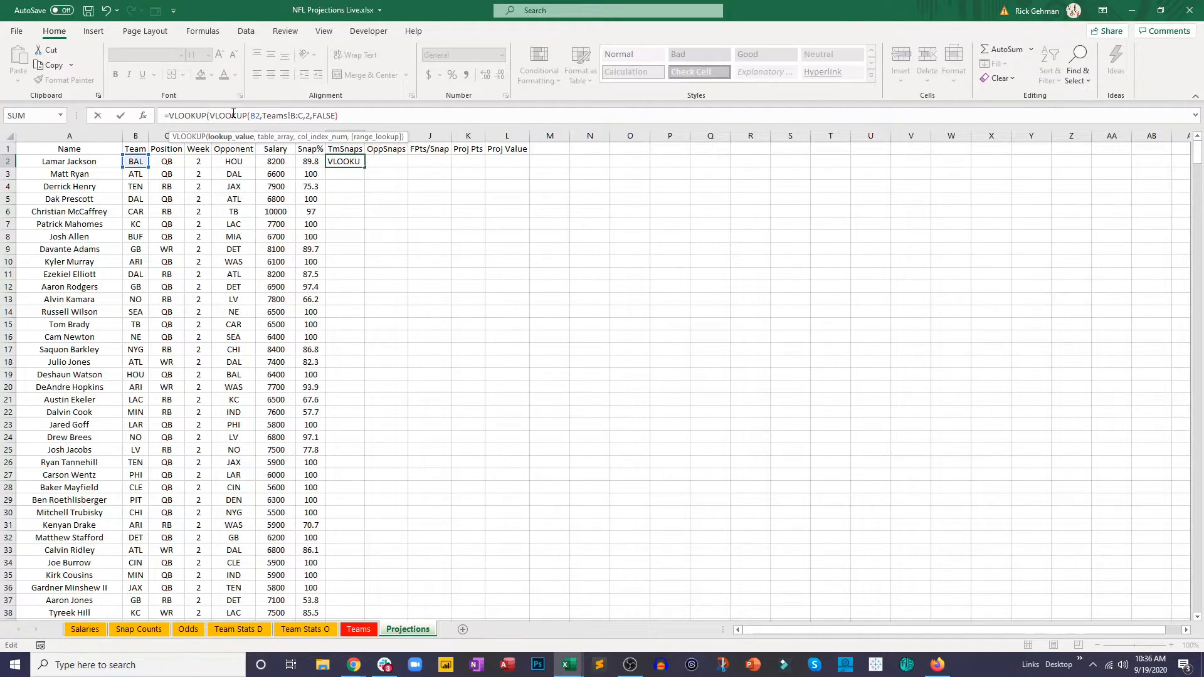
left_click(354, 115)
type(",")
left_click(297, 631)
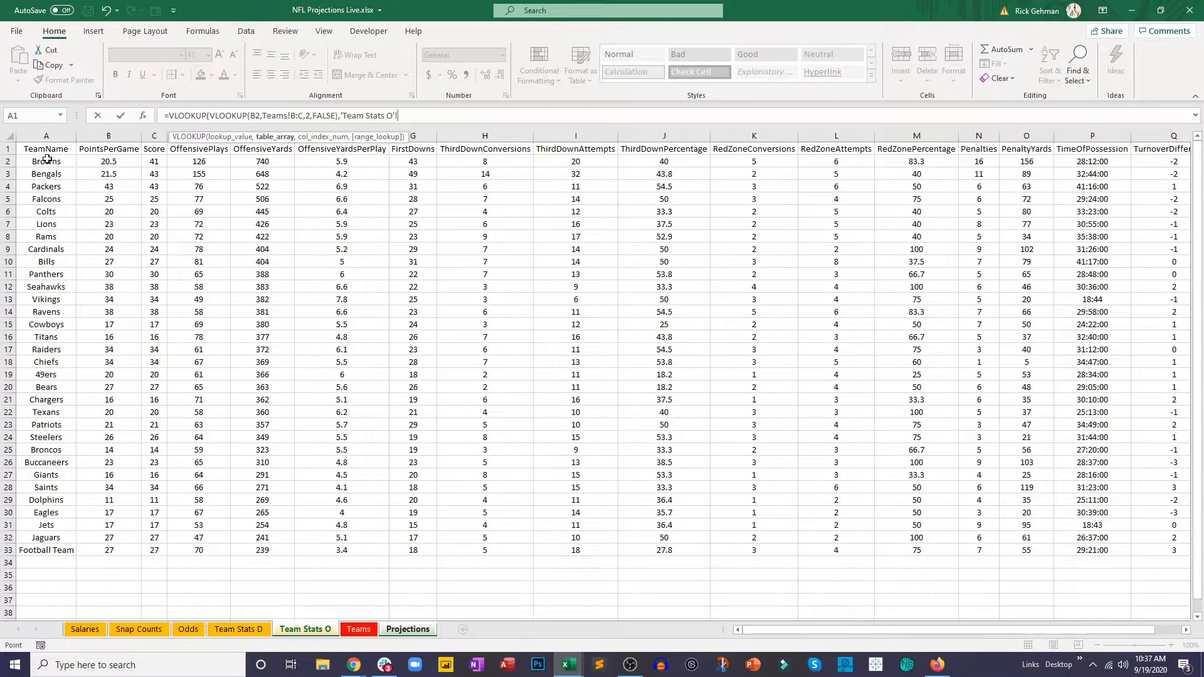
left_click_drag(47, 159, 195, 552)
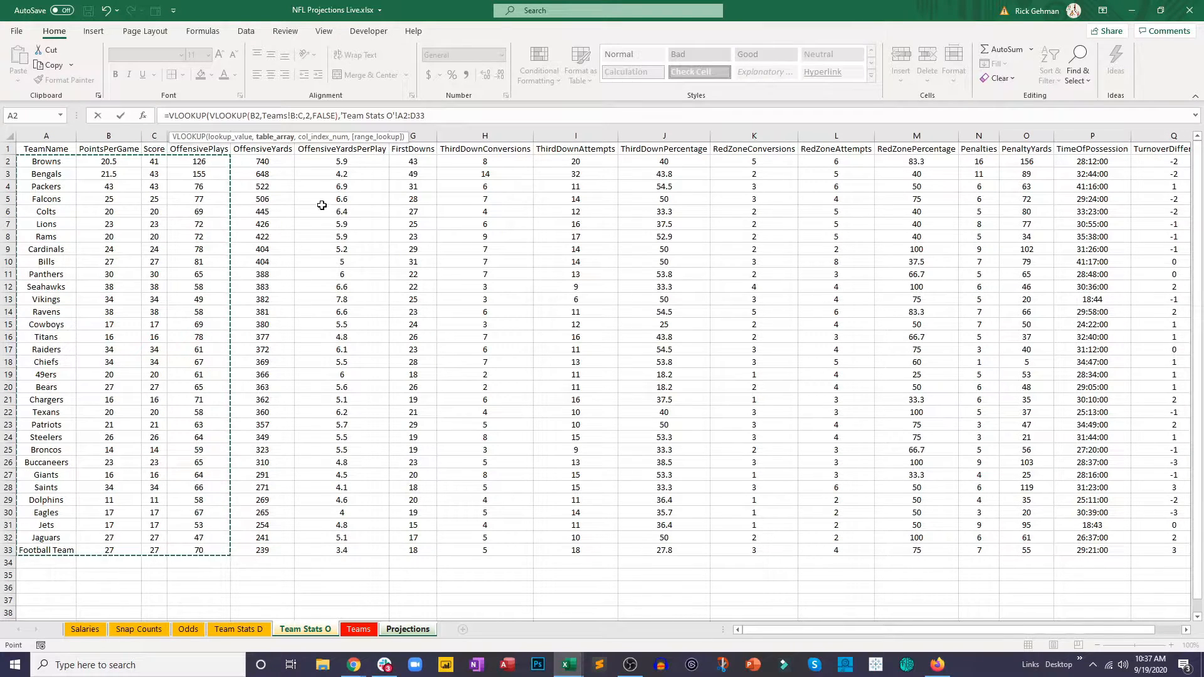
type(",4,false")
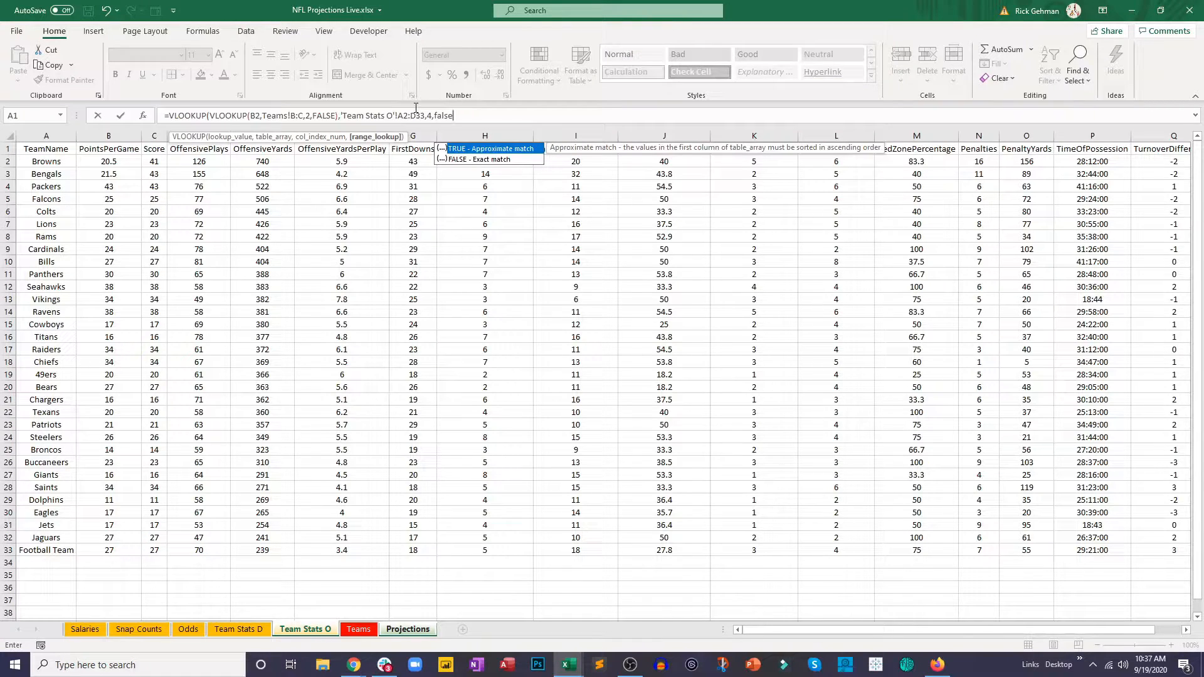
Step: Change the outer lookup range to 'Team Stats O'!A:D, commit the formula and fill it down TmSnaps through row 31
left_click(406, 113)
key("BackSpace")
left_click(419, 114)
key("BackSpace")
key("Delete")
left_click(454, 115)
type(")")
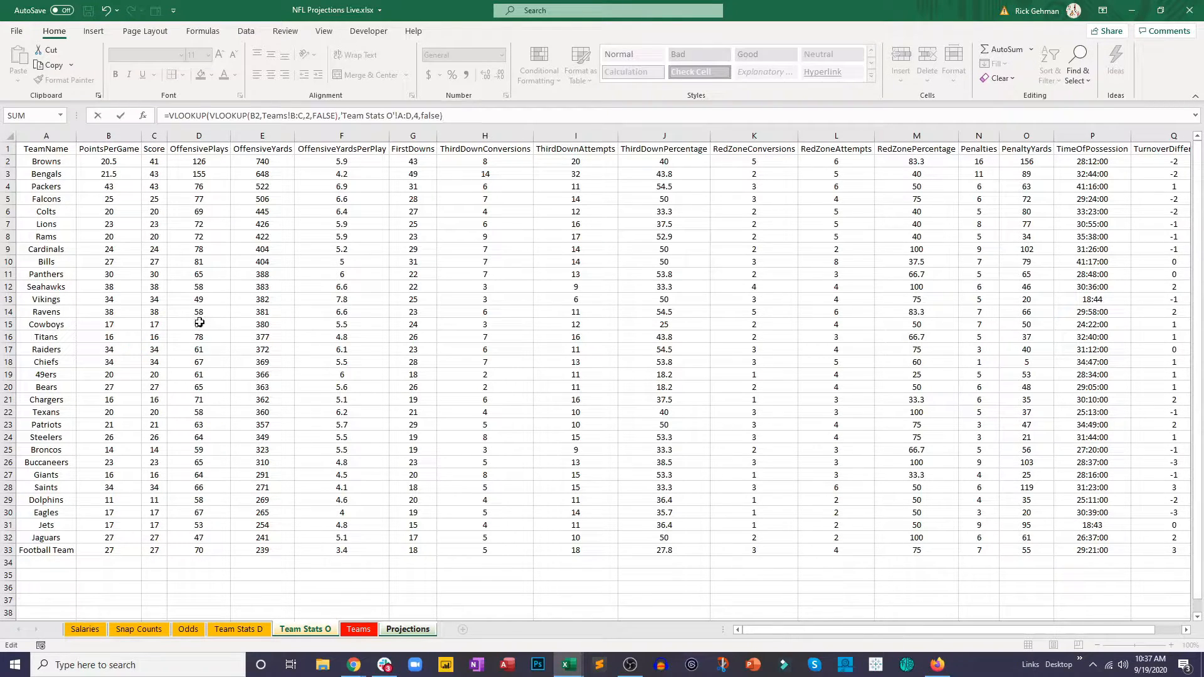
key("Return")
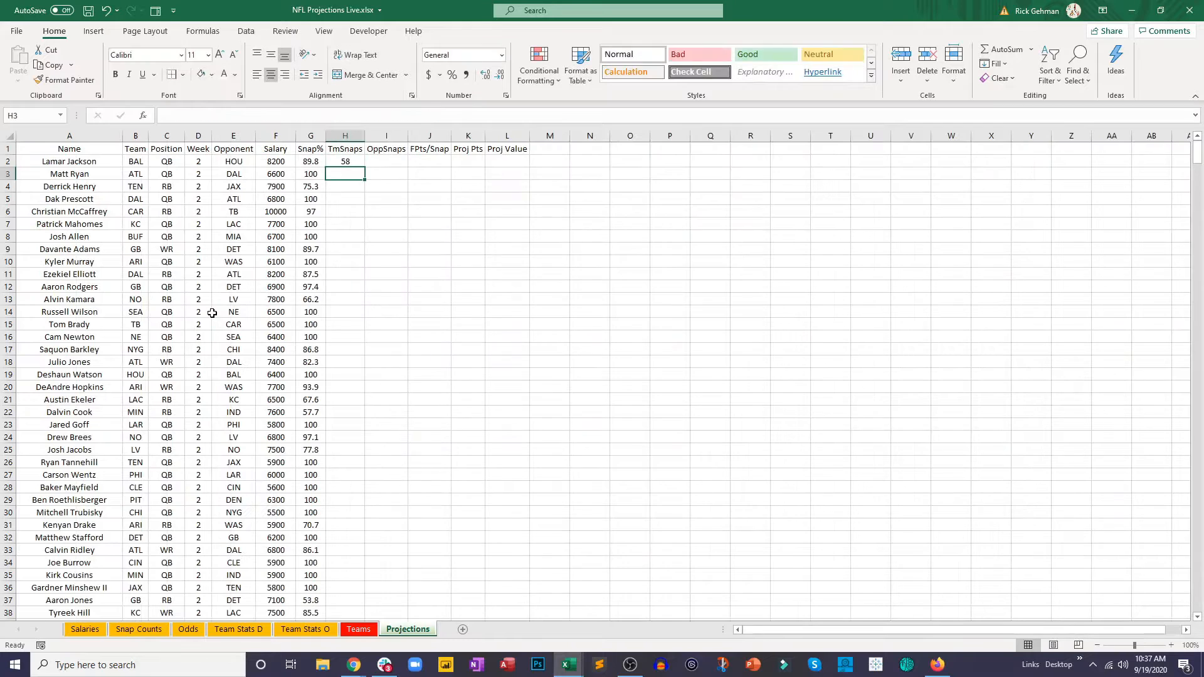
left_click(356, 164)
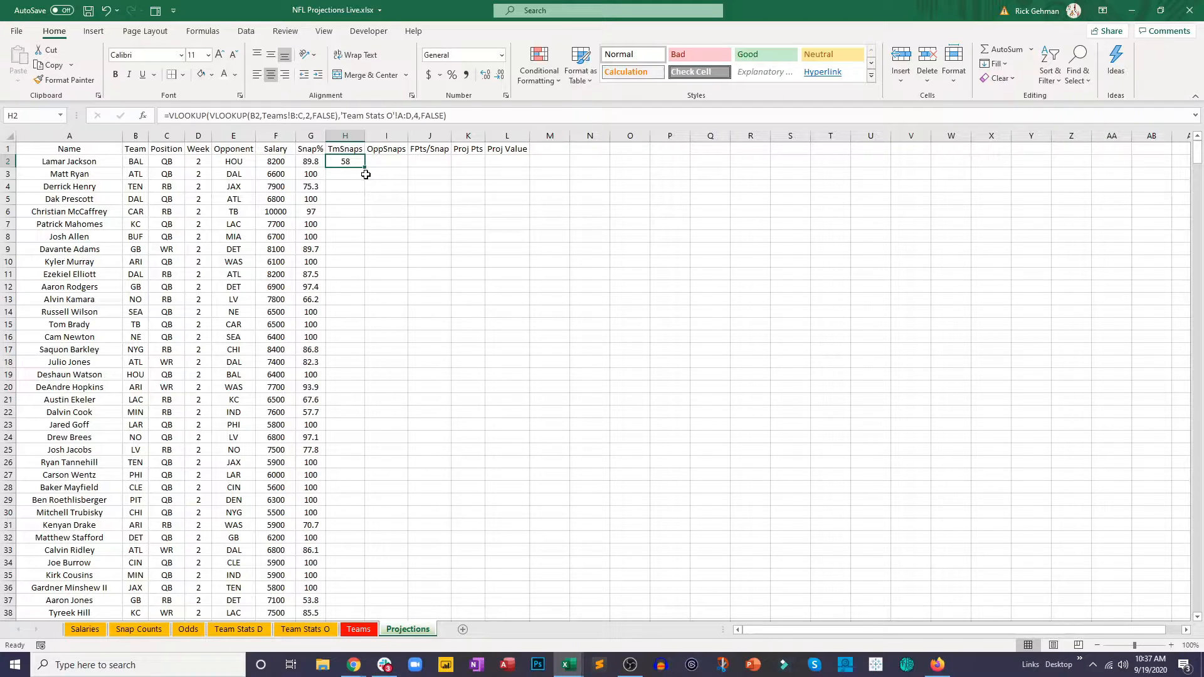
left_click_drag(366, 168, 388, 527)
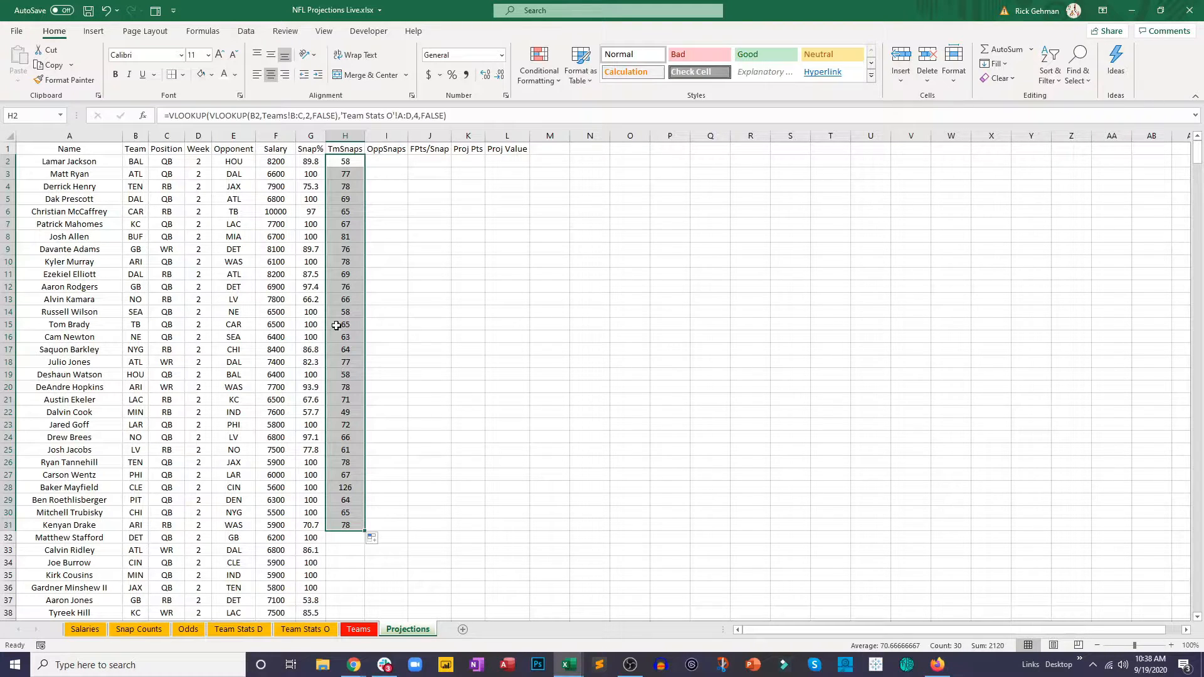
Step: Check the Browns and Bengals OffensivePlays figures on the Team Stats O sheet
left_click(302, 630)
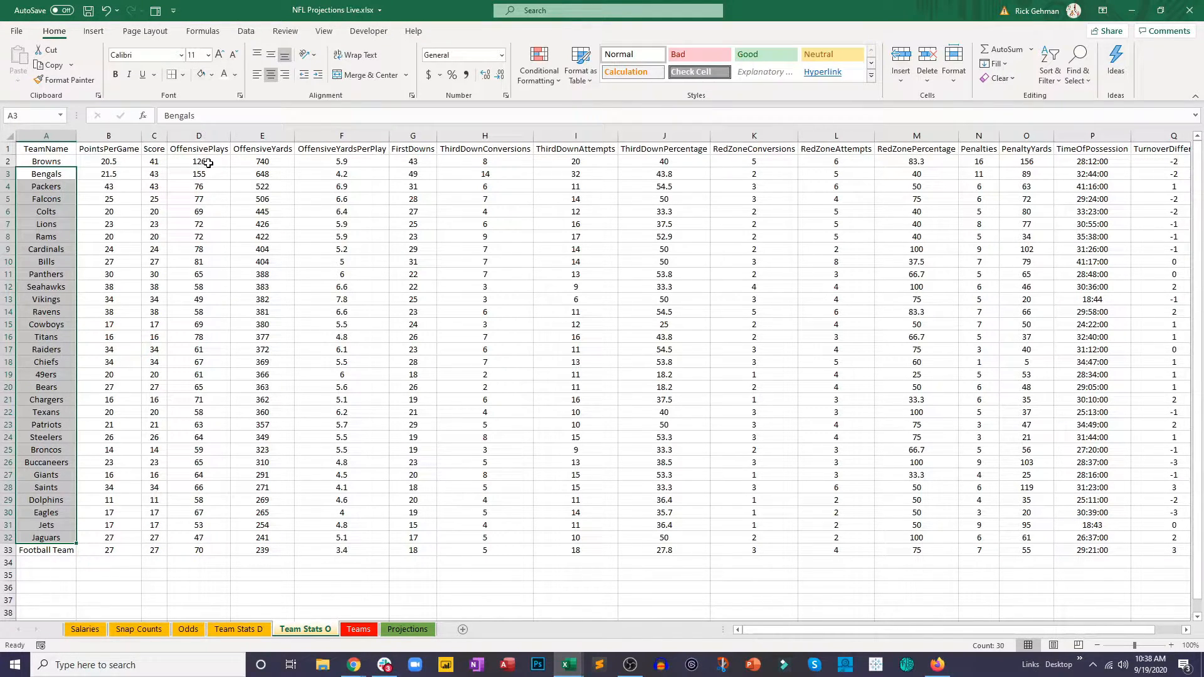
left_click(211, 162)
left_click(213, 172)
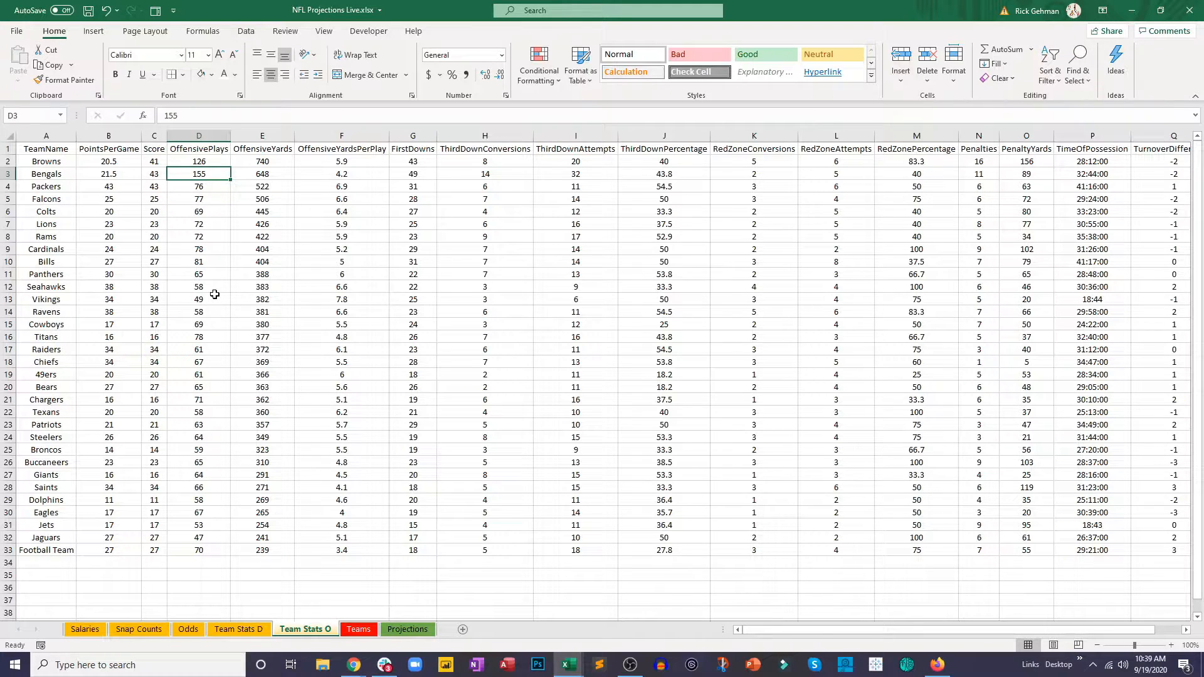
Step: In N2 of Projections, start a demonstration VLOOKUP of B2 against the range Teams!B2:C33
left_click(401, 630)
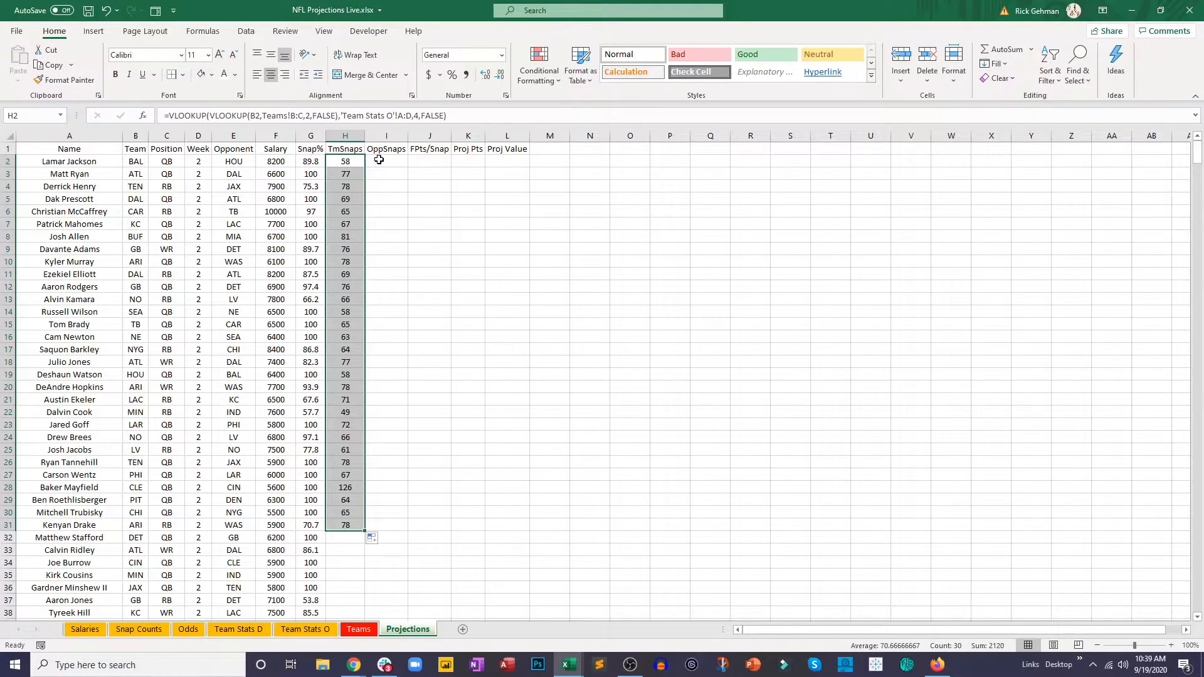
left_click(588, 162)
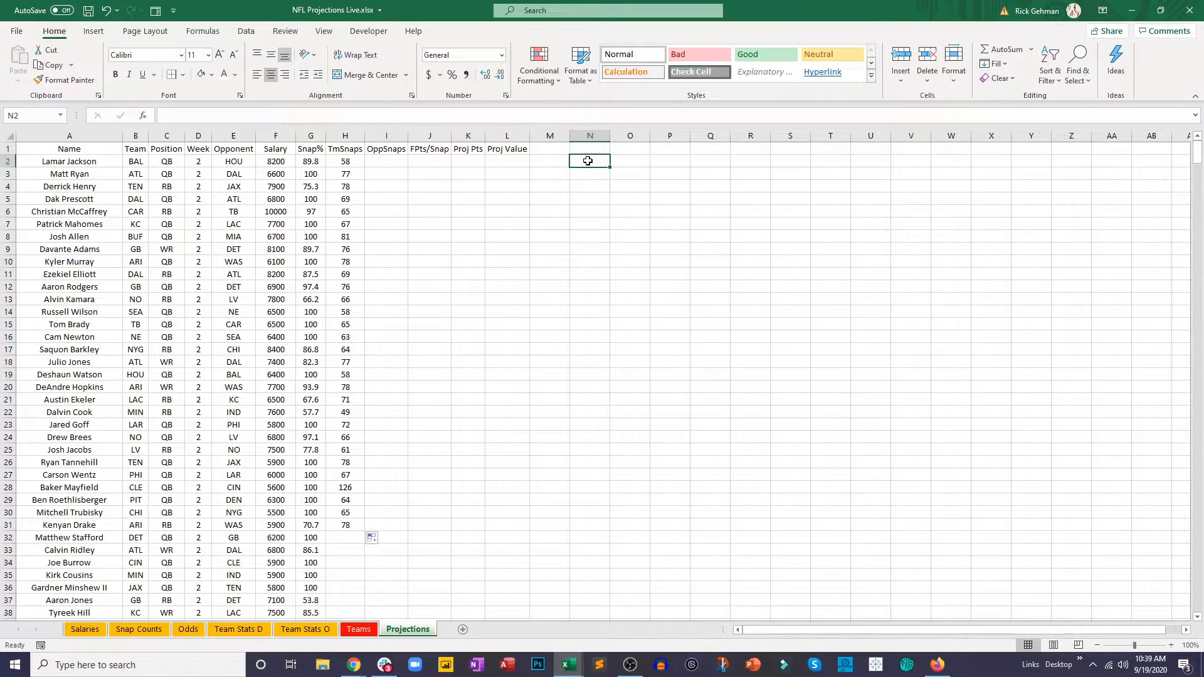
type("=v")
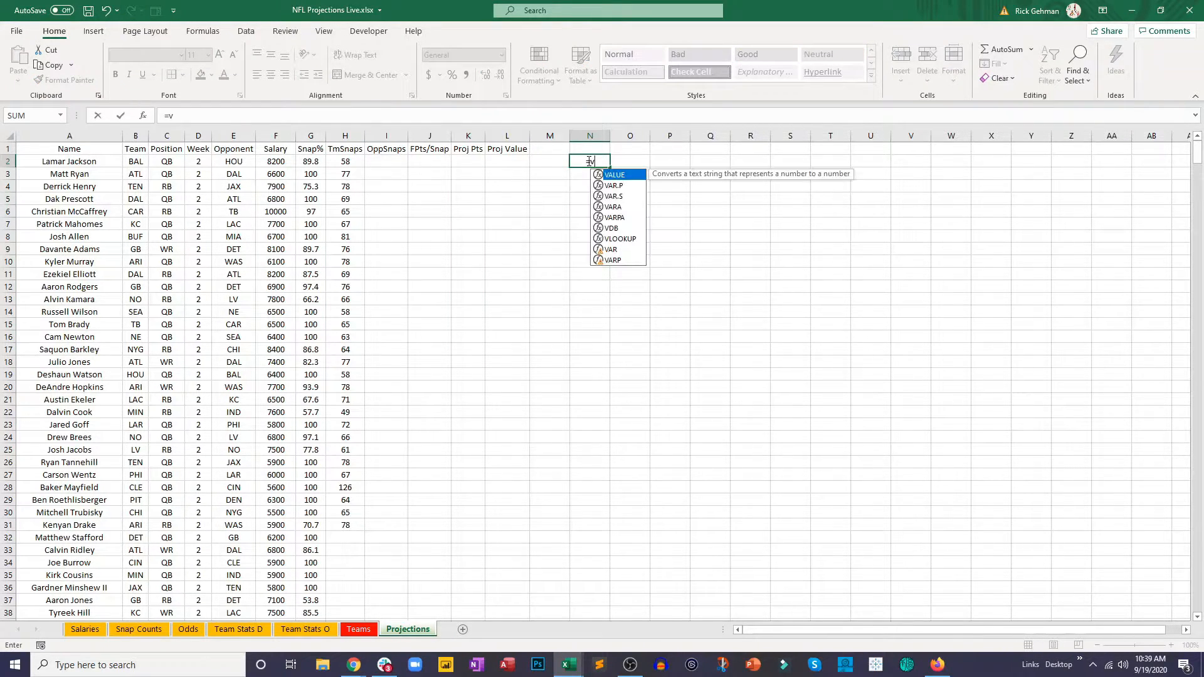
type("l")
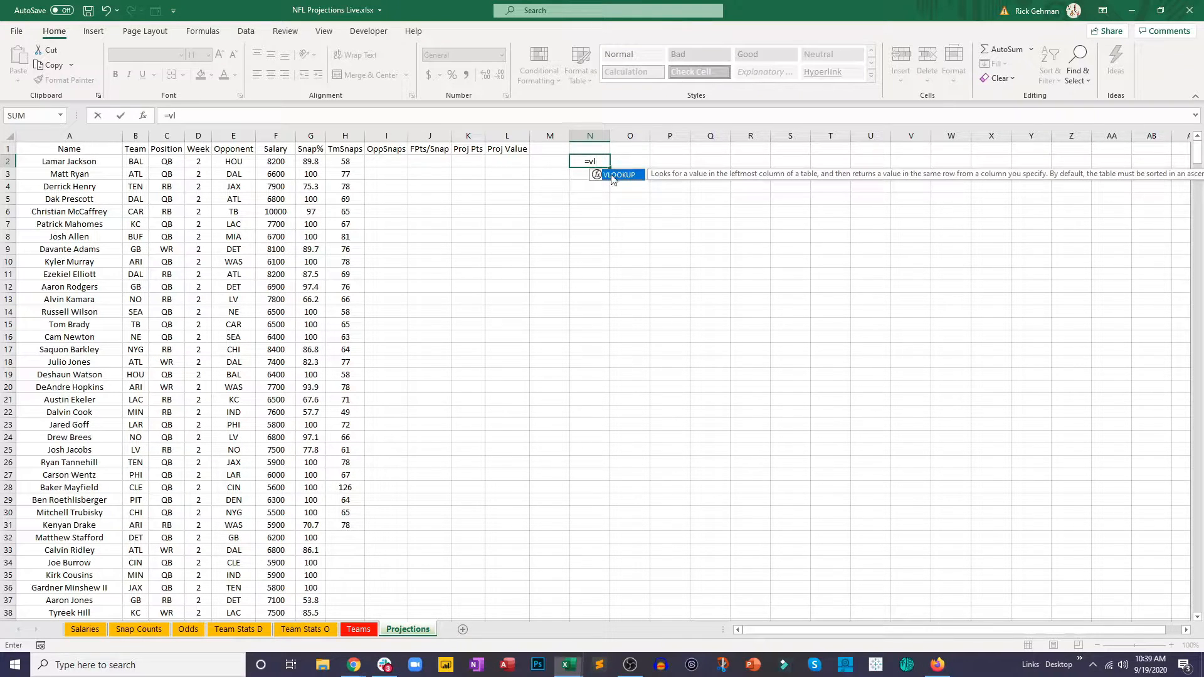
key("Tab")
left_click(132, 161)
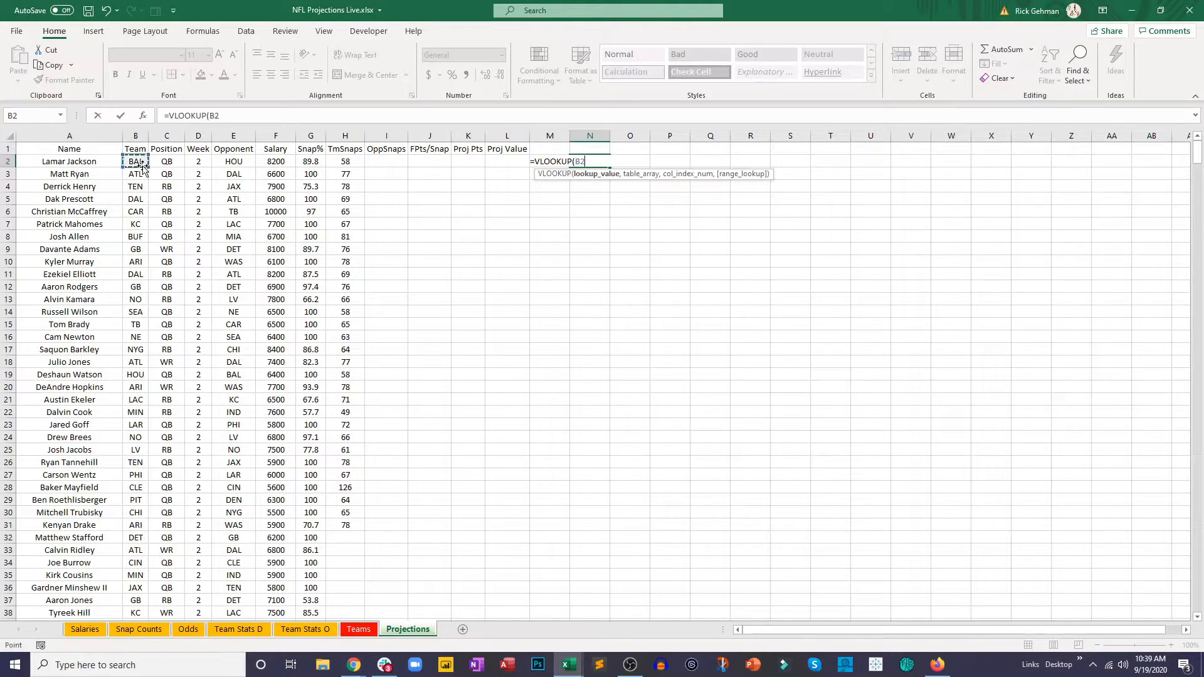
type(",")
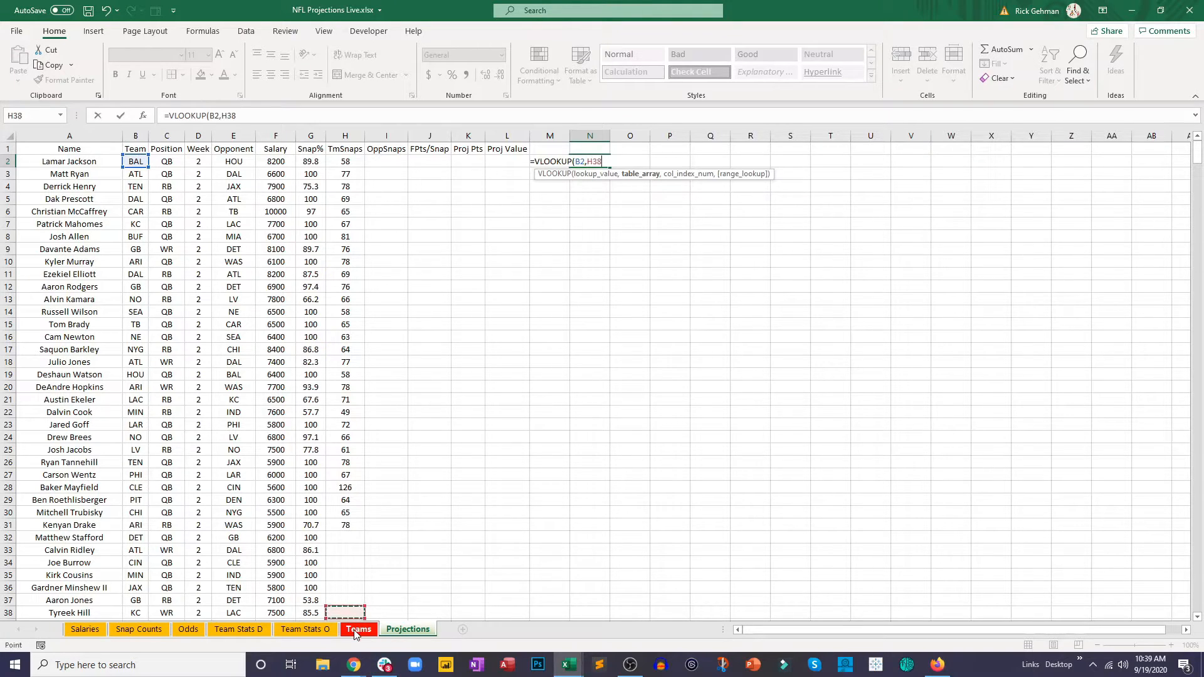
left_click(359, 629)
left_click_drag(78, 161, 140, 551)
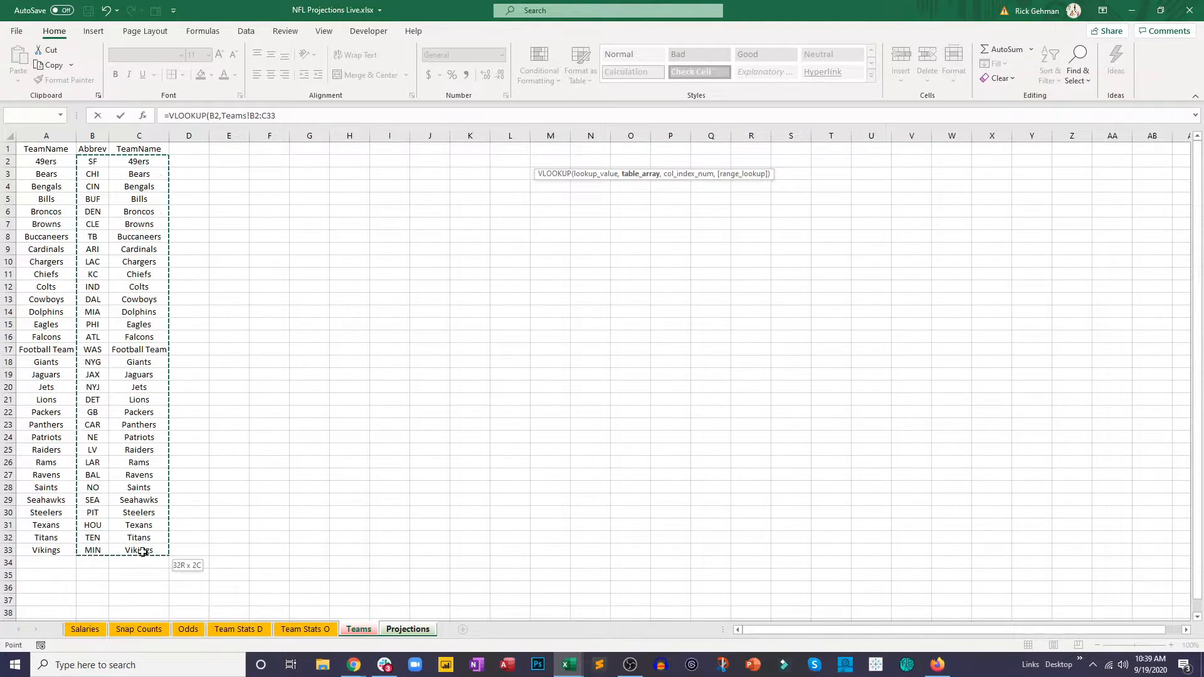
Step: Change the N2 lookup range to Teams!B:C, return column 2 with FALSE, and commit the formula
left_click(298, 116)
key("BackSpace")
key("BackSpace")
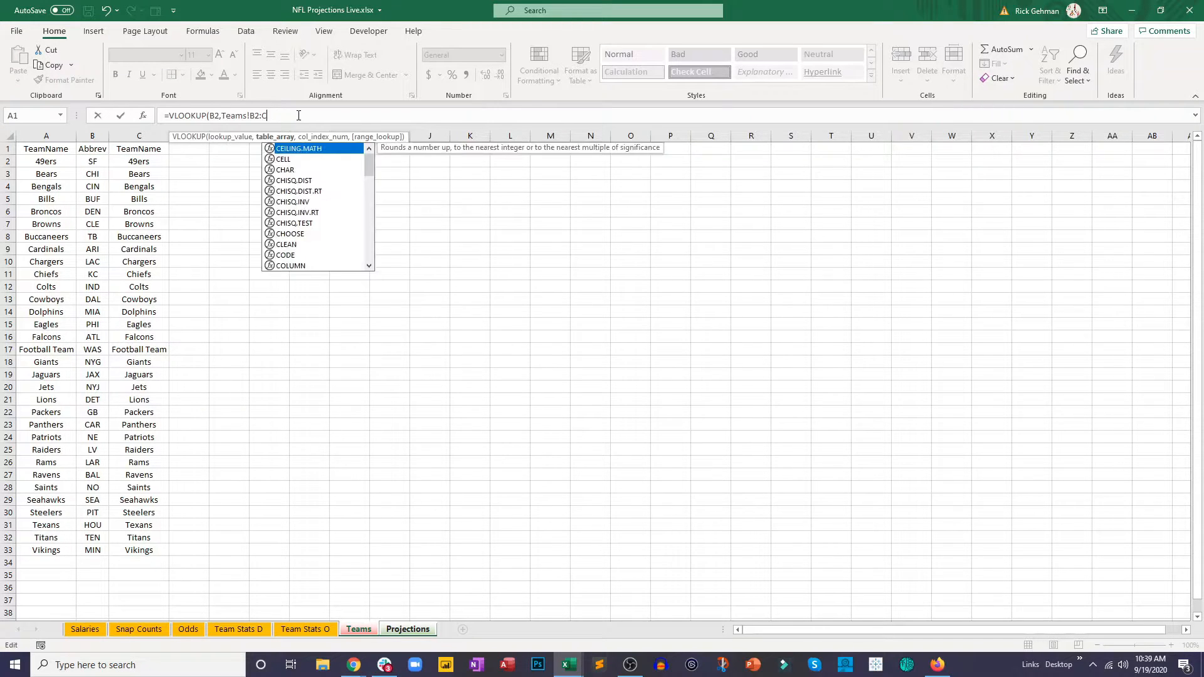
key("Left")
key("Left")
key("BackSpace")
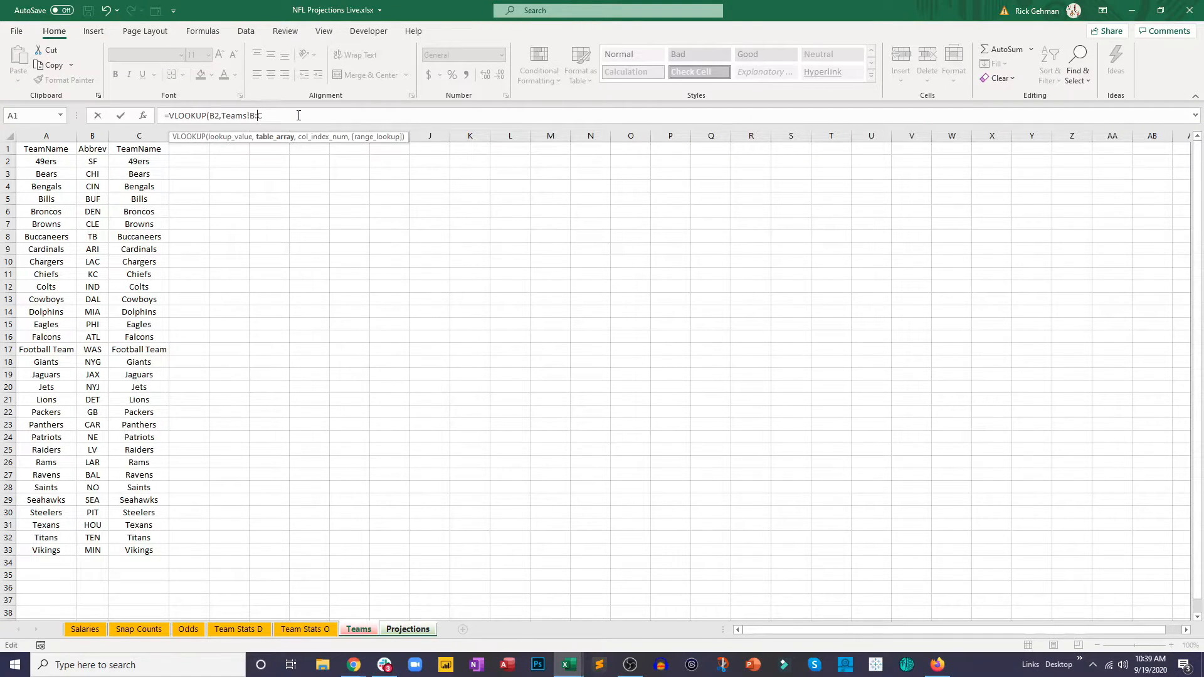
type(",2,false")
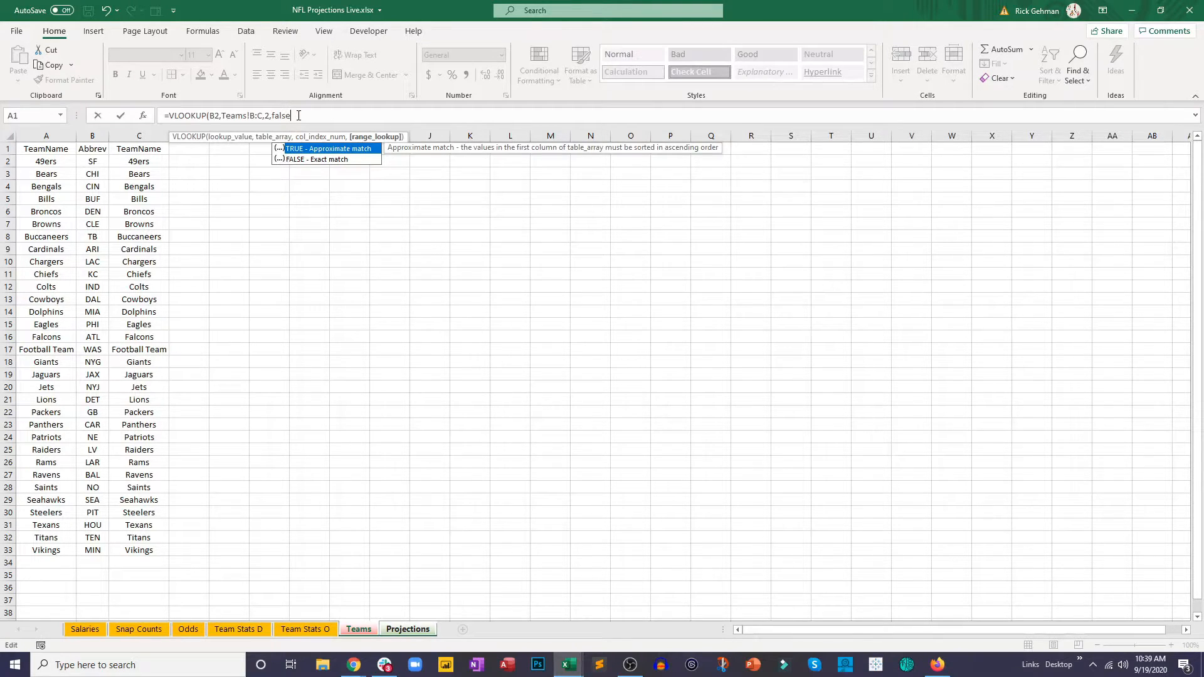
key("Return")
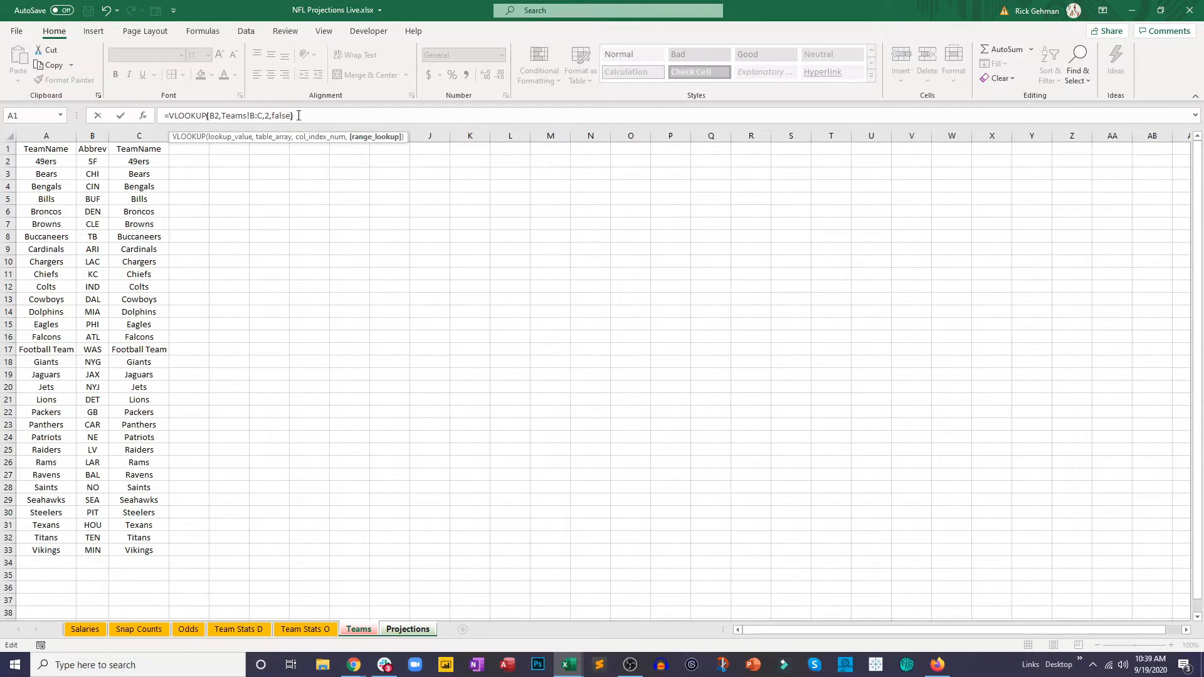
Step: In N2, nest the existing Teams lookup as the lookup value of a new outer VLOOKUP
left_click(597, 163)
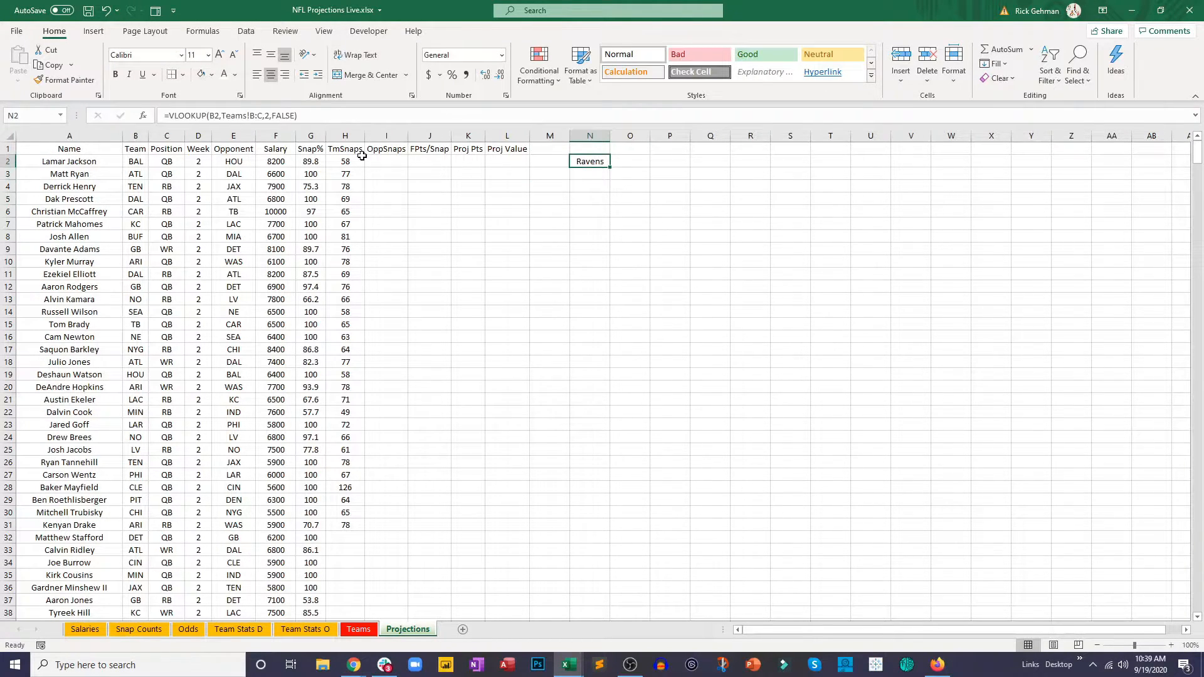
left_click(170, 117)
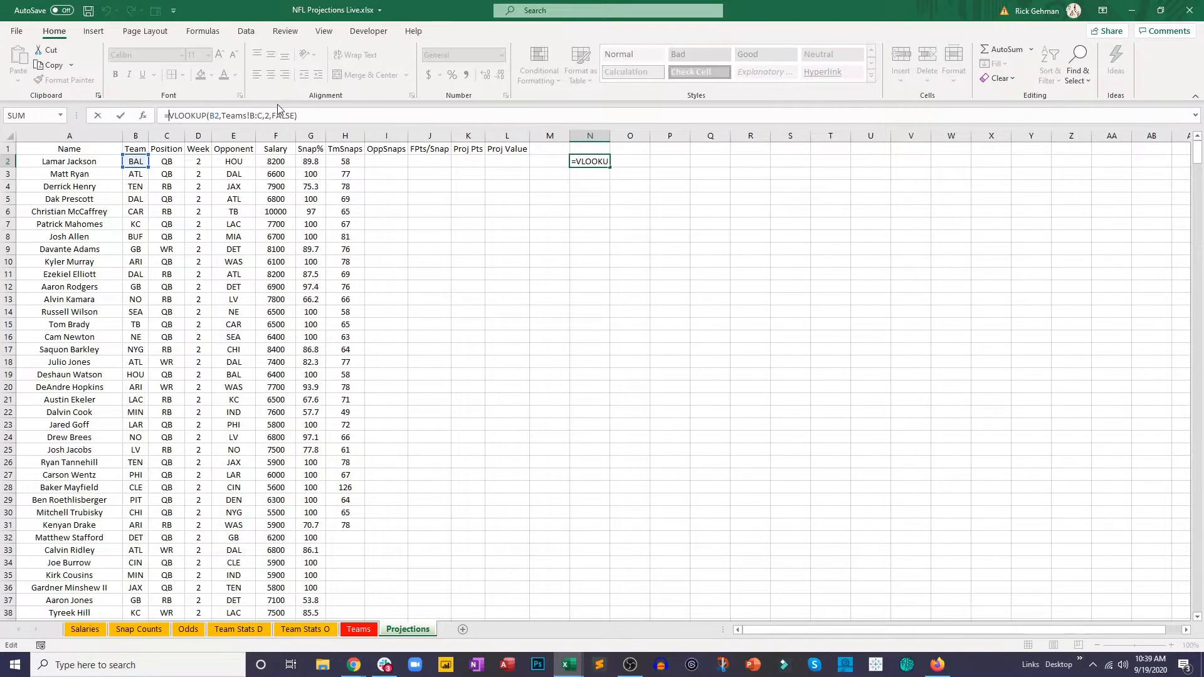
type("vloo")
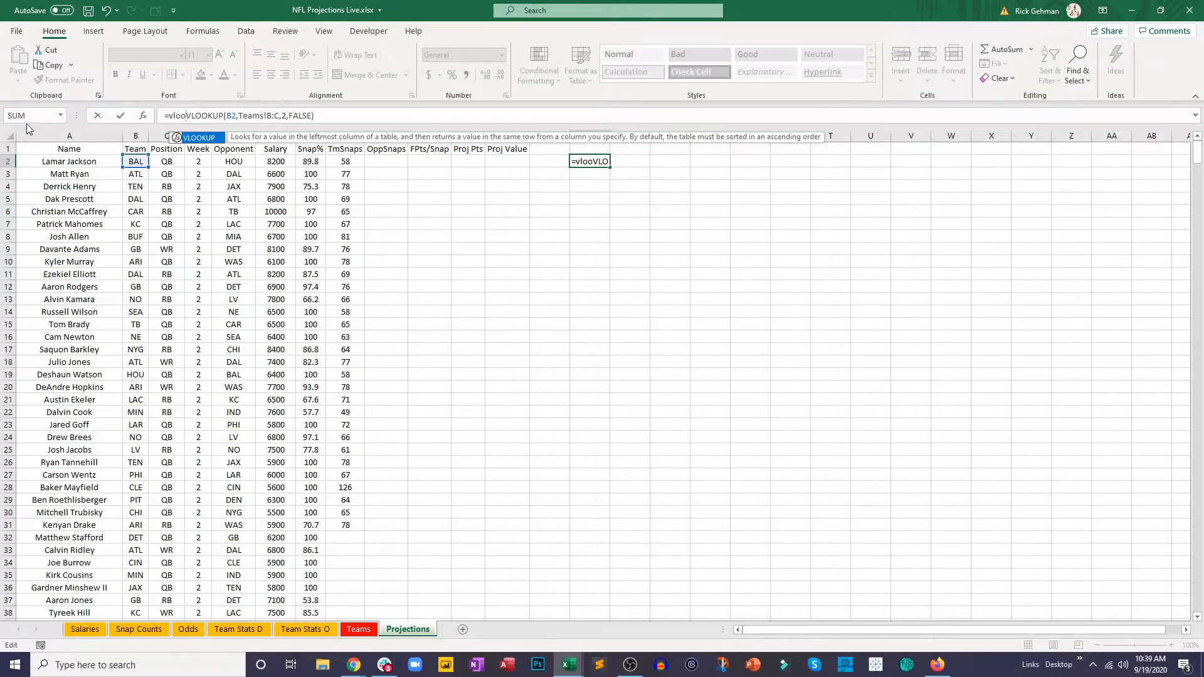
double_click(194, 139)
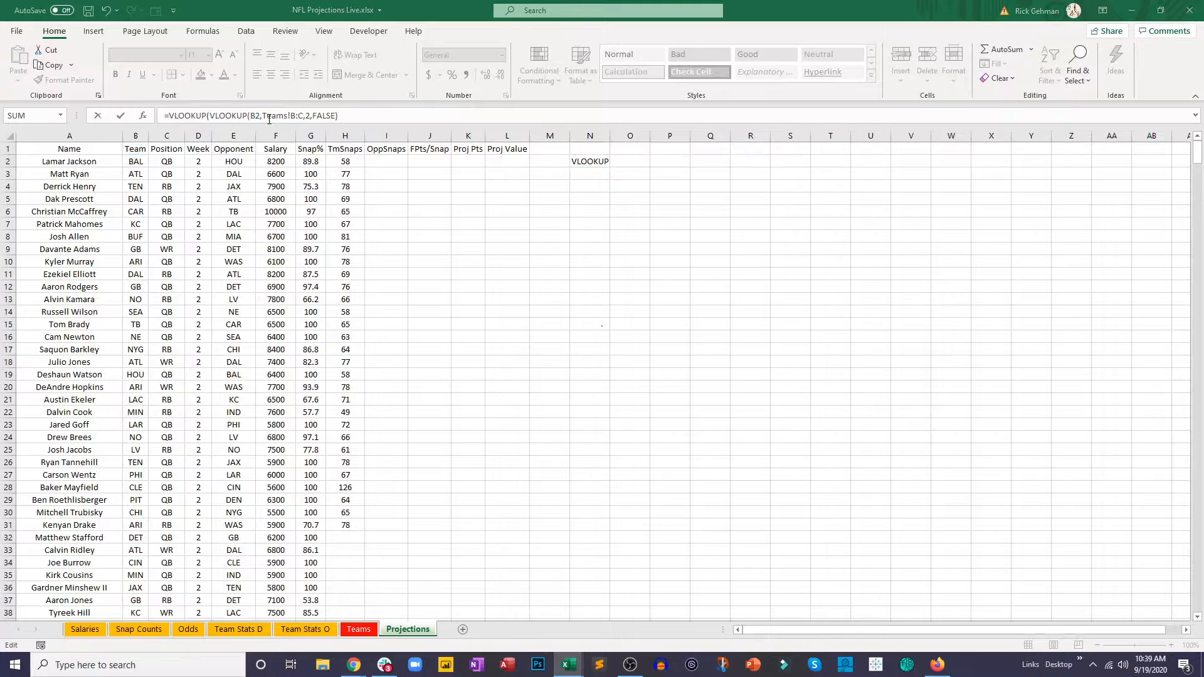
type(",")
key("BackSpace")
left_click(359, 120)
type(",")
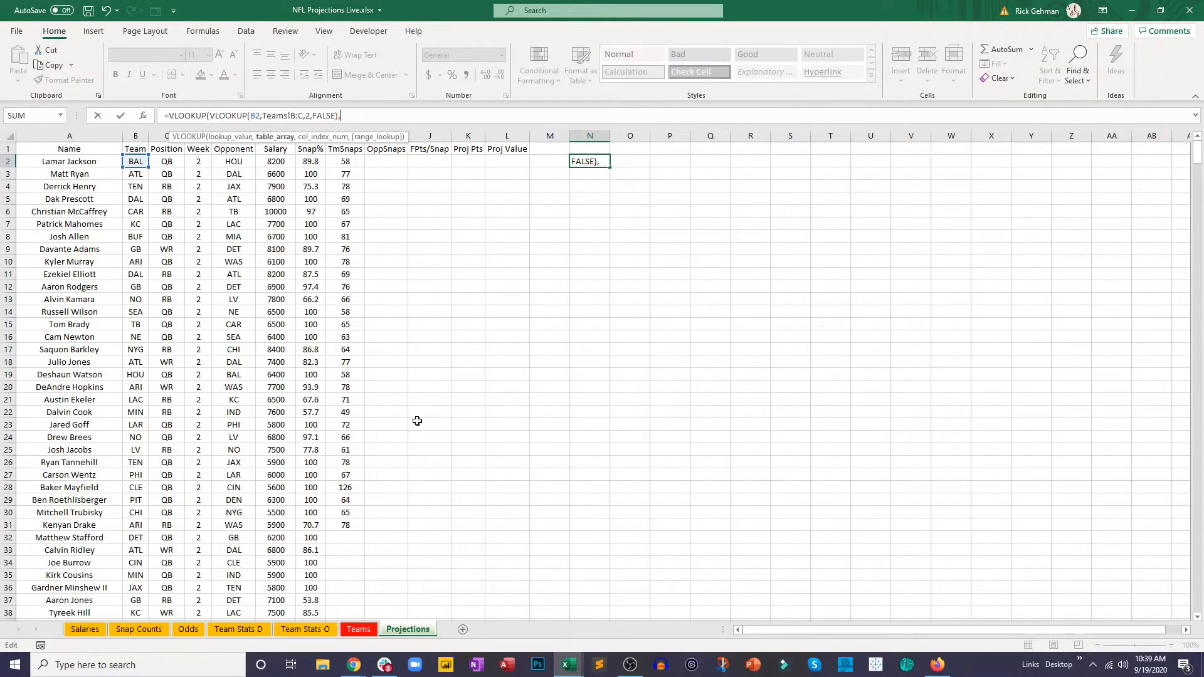
Step: Complete the outer VLOOKUP with the range 'Team Stats O'!A:C, column 3 and FALSE, and commit the N2 formula
left_click(301, 628)
left_click_drag(49, 161, 148, 552)
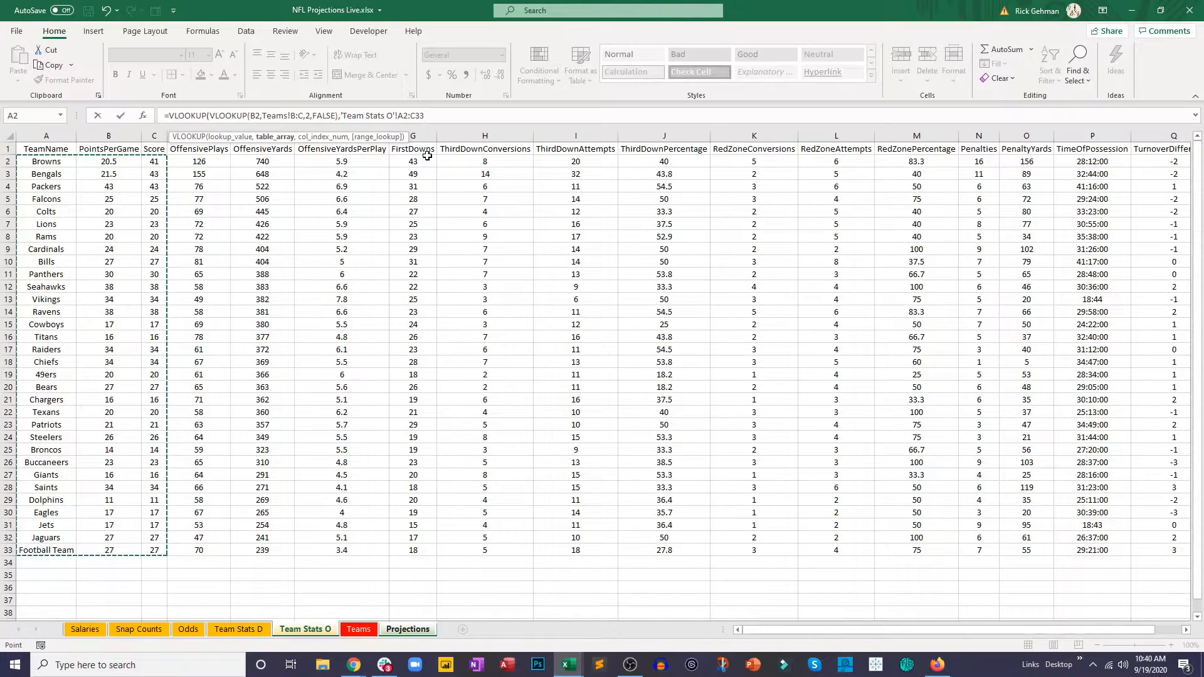
type(",3,false")
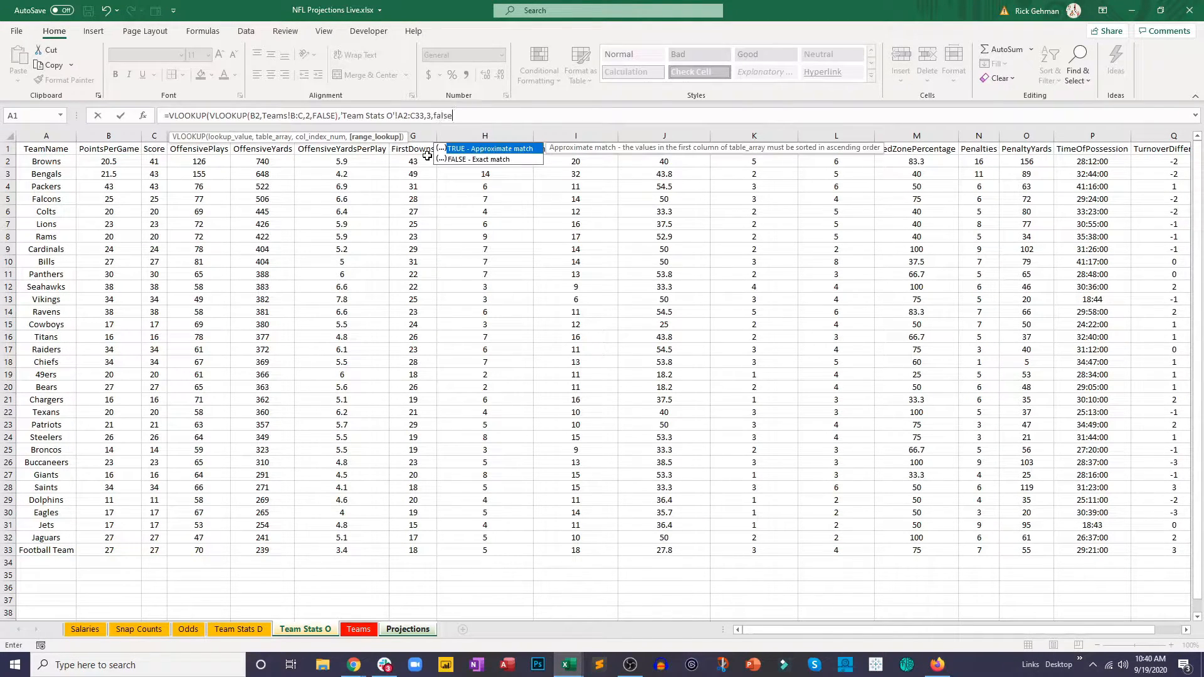
left_click(404, 116)
left_click(419, 115)
key("BackSpace")
key("BackSpace")
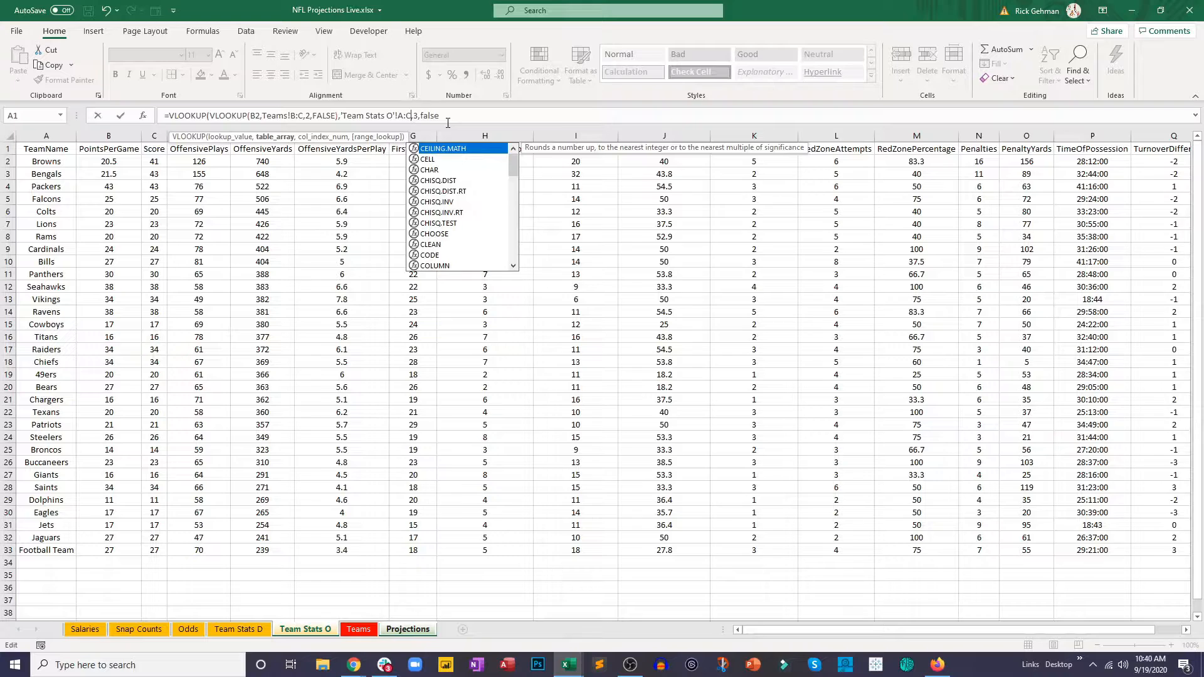
left_click(448, 123)
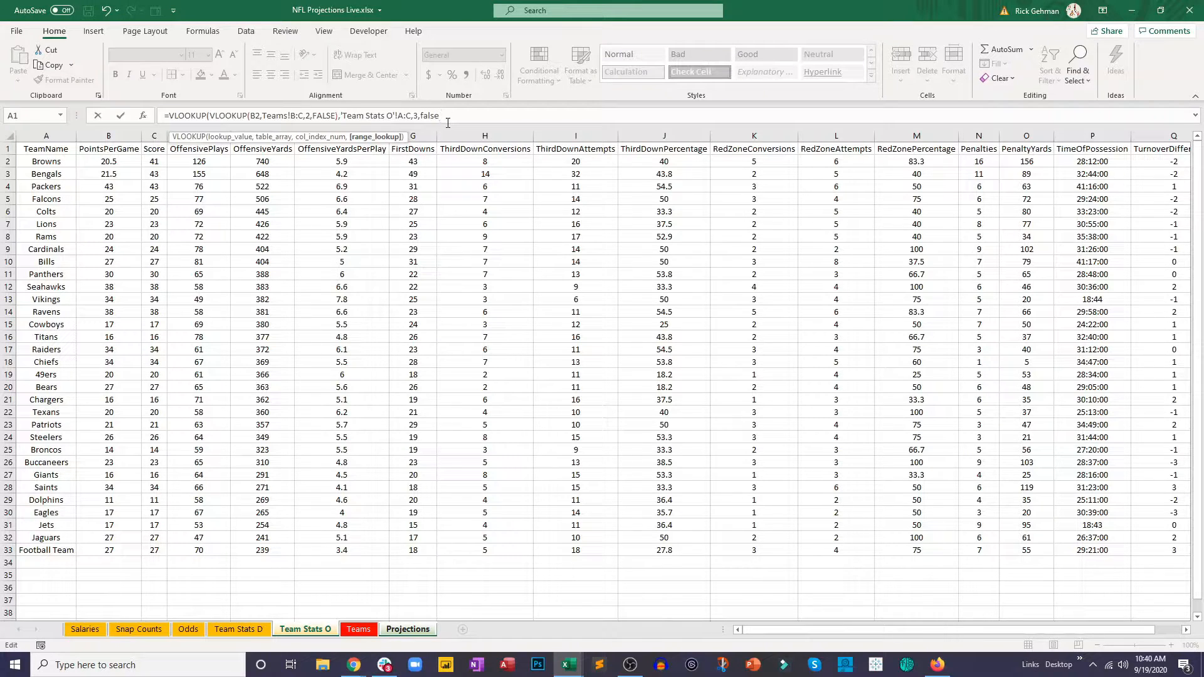
key("Return")
left_click(591, 159)
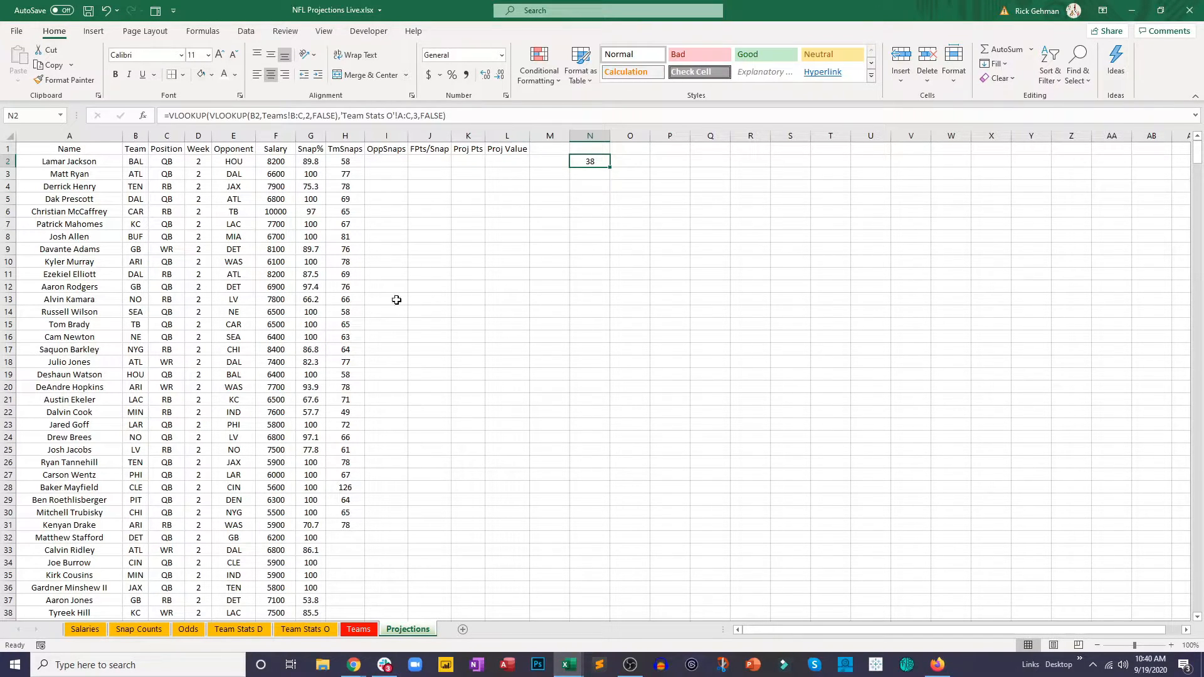
Step: Review the PointsPerGame column on the Team Stats O sheet and return to Projections
left_click(305, 629)
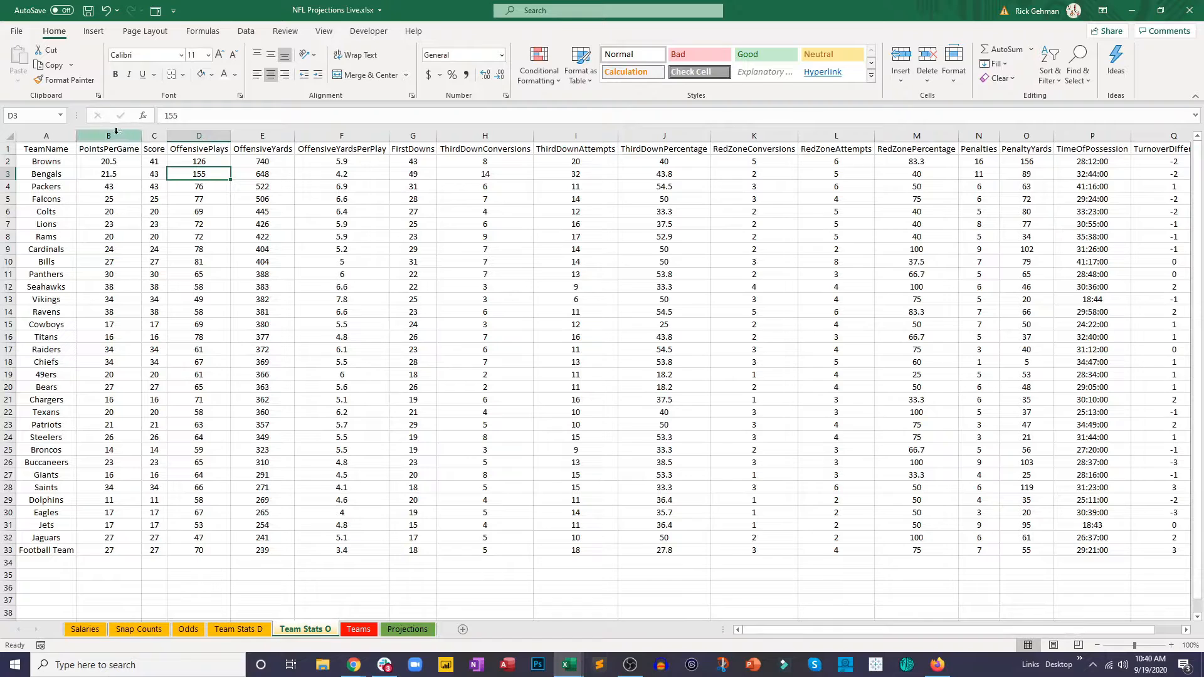
left_click_drag(108, 149, 88, 560)
left_click(188, 574)
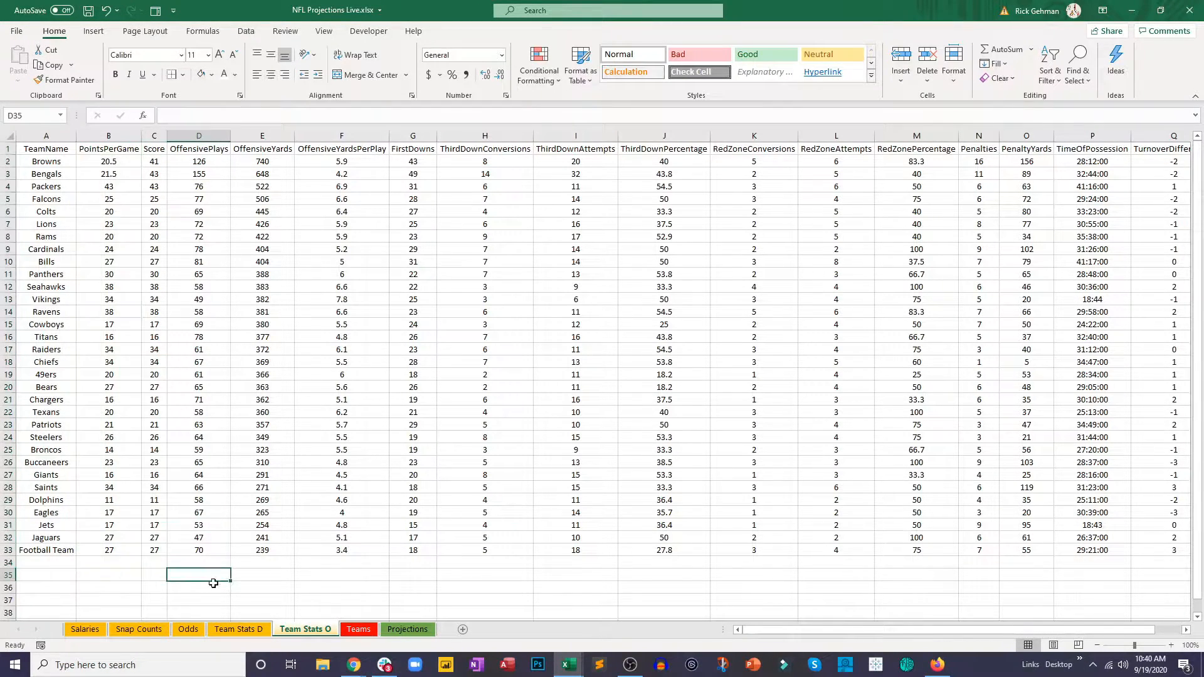
left_click(405, 629)
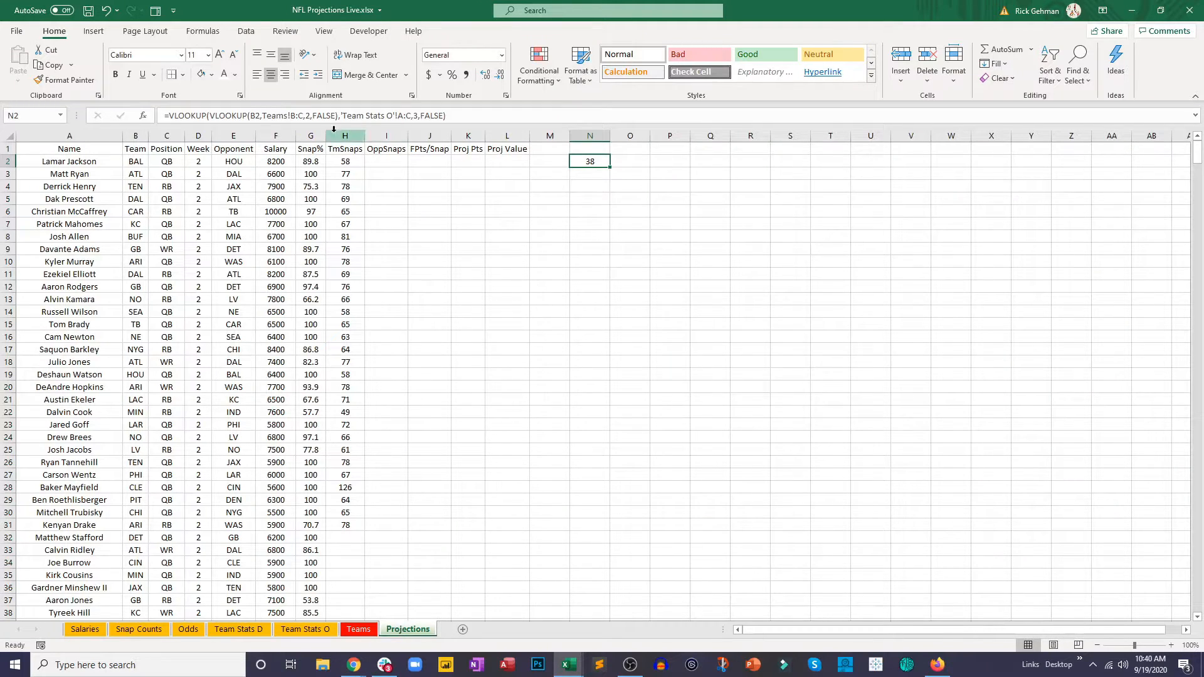
Step: Copy the nested VLOOKUP in N2 and append the copy to the same formula as a divisor
left_click_drag(465, 116, 170, 113)
key("ctrl+c")
left_click(453, 116)
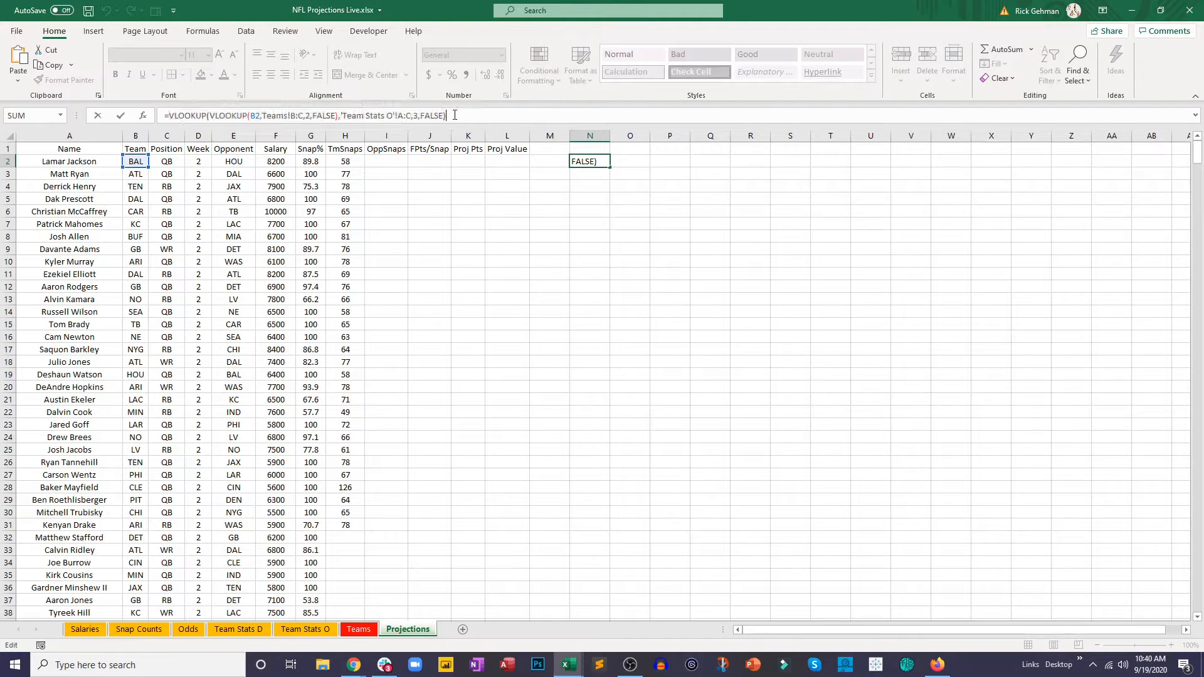
type("/")
key("ctrl+v")
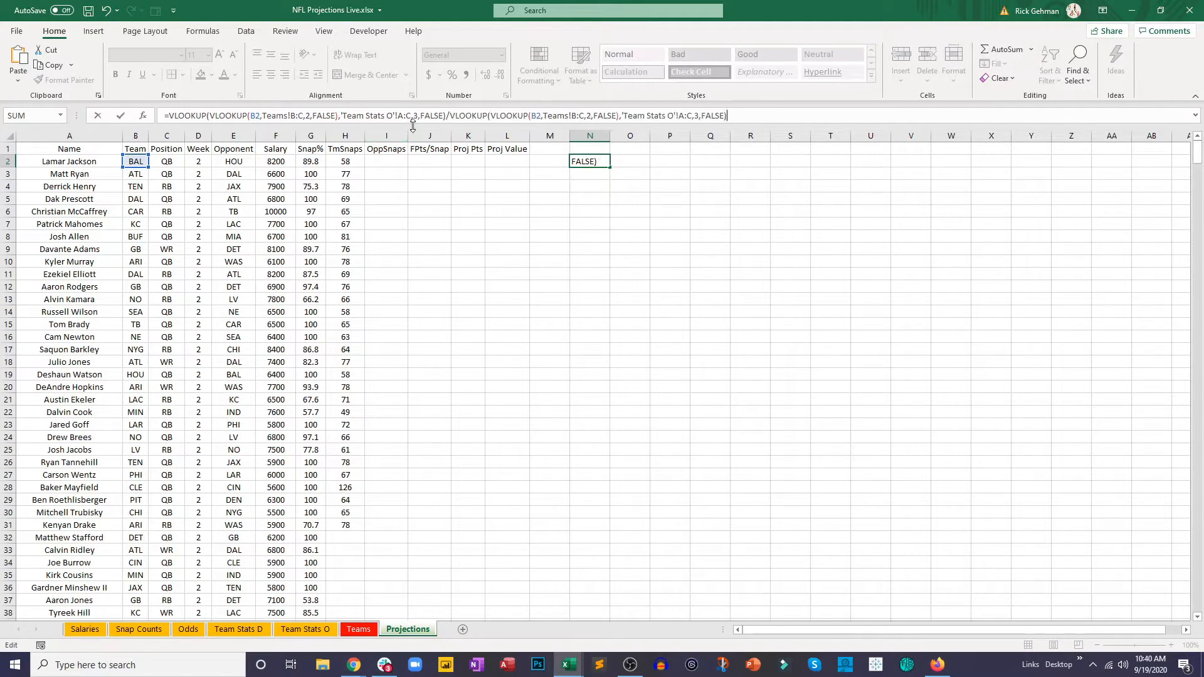
Step: Enclose the dividend lookup and the divisor lookup in N2 in separate parentheses
left_click(450, 116)
type(")")
left_click(171, 115)
type("(")
left_click(459, 118)
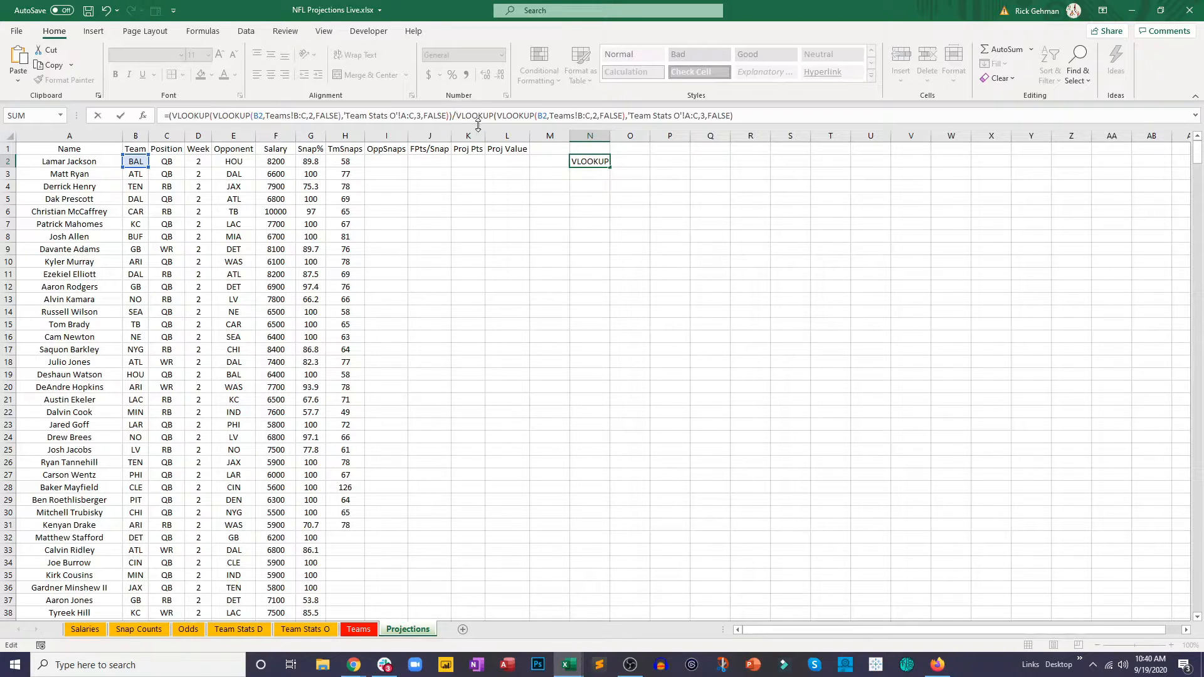
type("(")
left_click(763, 117)
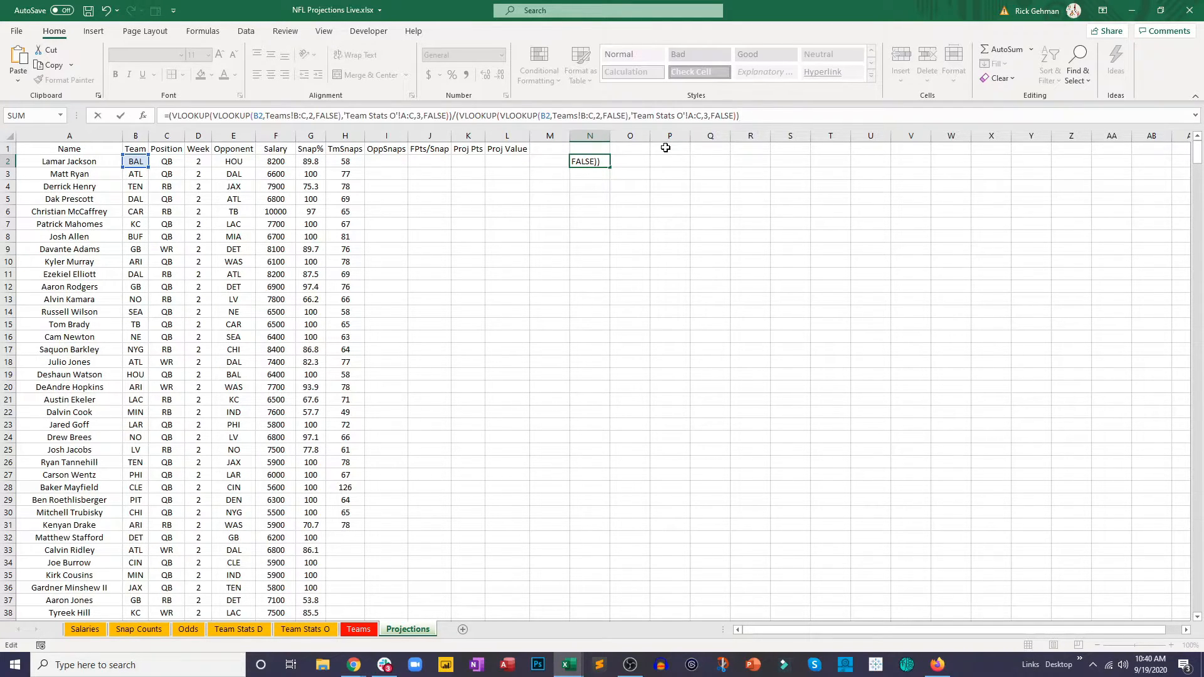
Step: Make the divisor lookup in N2 return column 2 of Team Stats O, and commit the formula
left_click(705, 115)
key("Delete")
type("2")
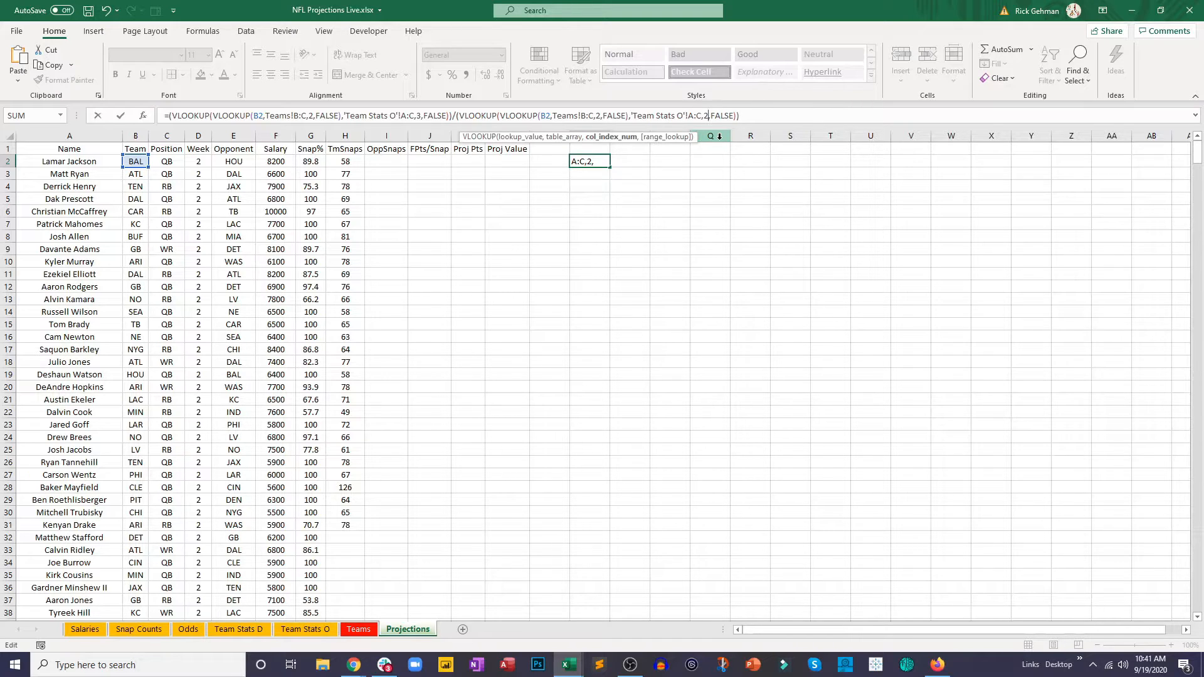
key("Return")
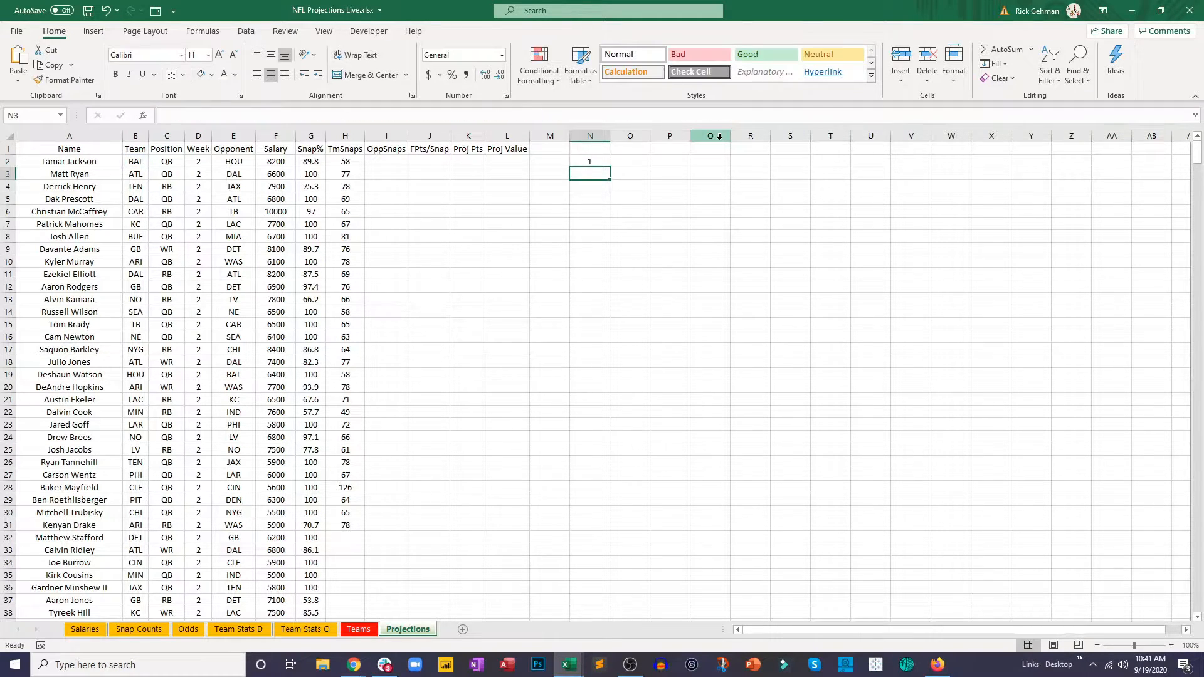
Step: Fill the N2 ratio formula down column N through row 34 to check it for the Browns and Bengals players
left_click(606, 162)
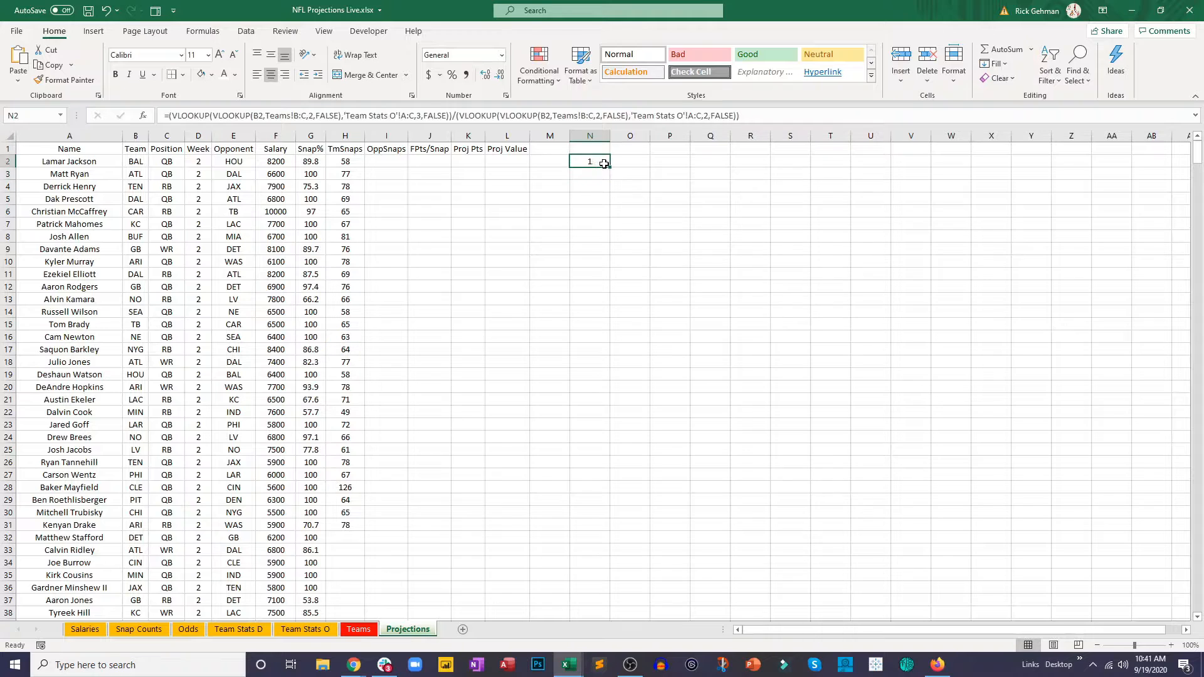
left_click_drag(612, 166, 589, 525)
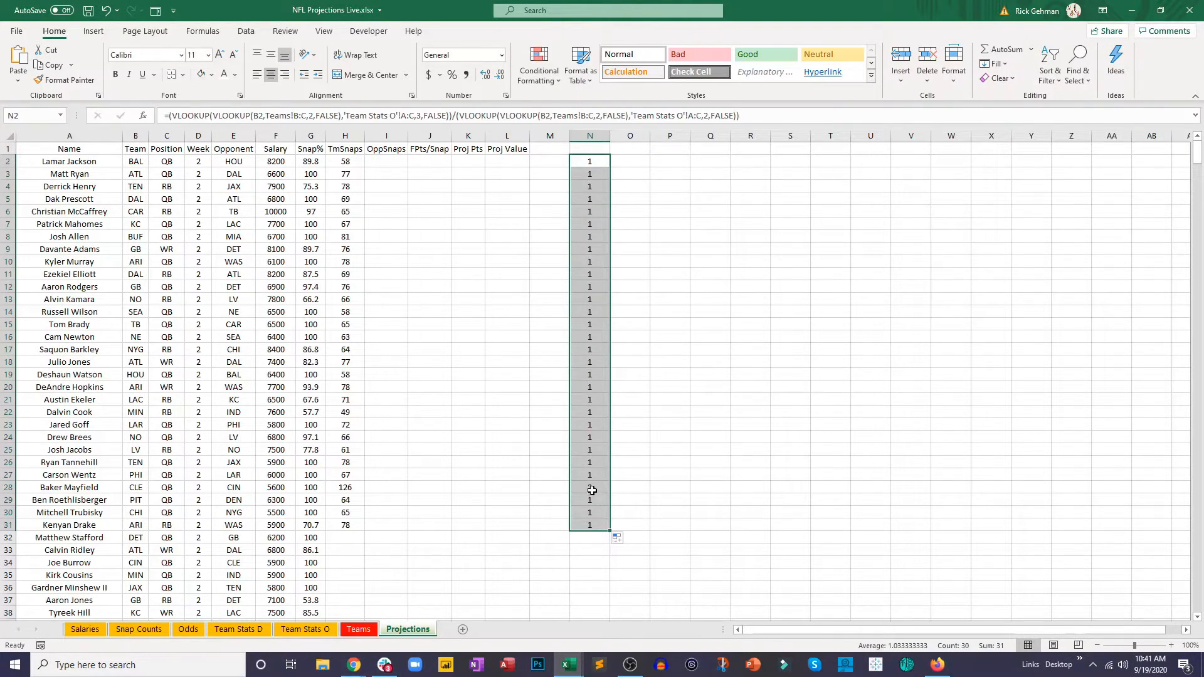
left_click(592, 488)
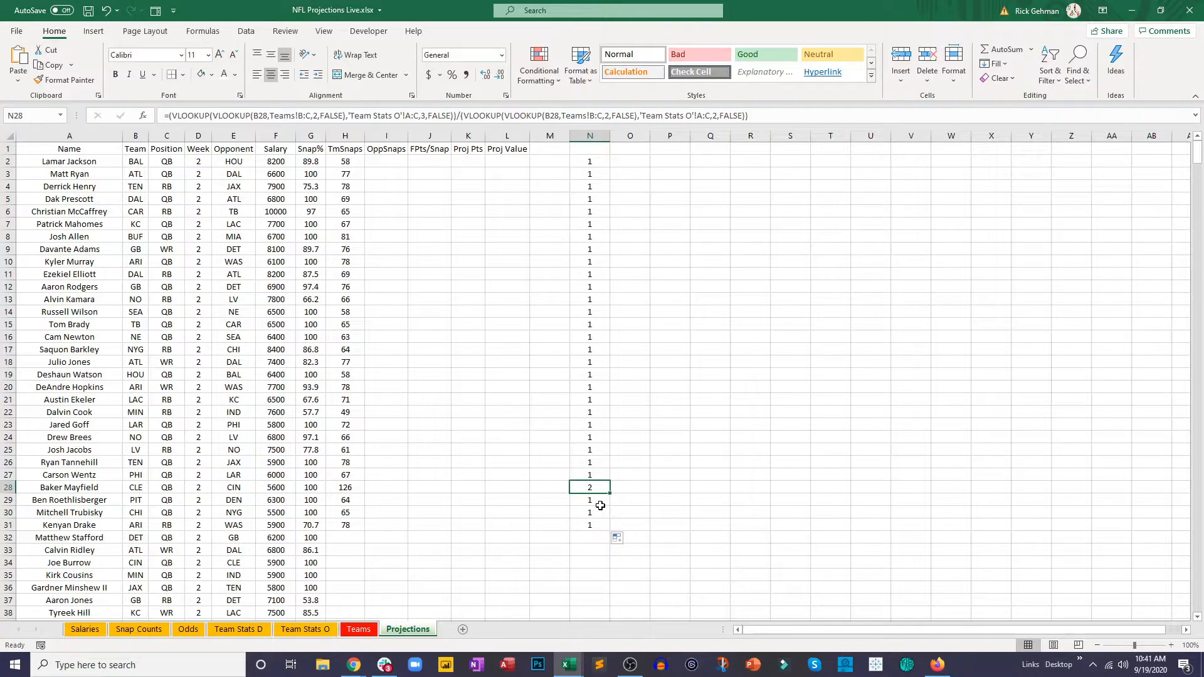
left_click(600, 516)
left_click(605, 524)
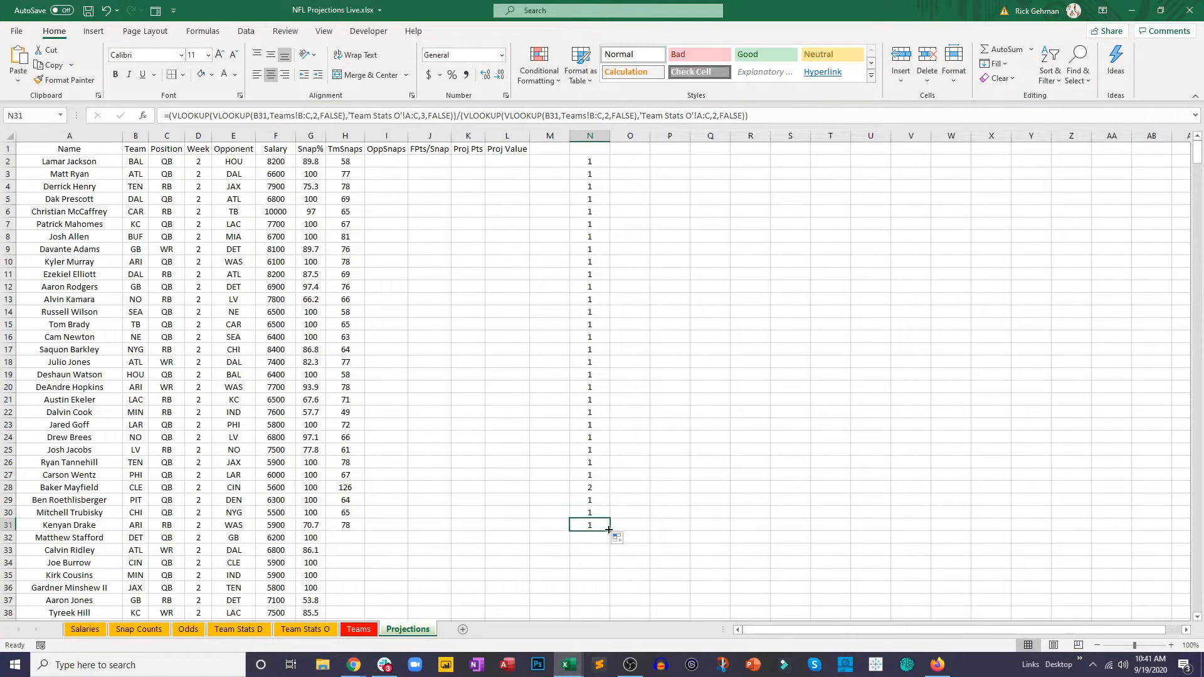
left_click_drag(608, 530, 602, 567)
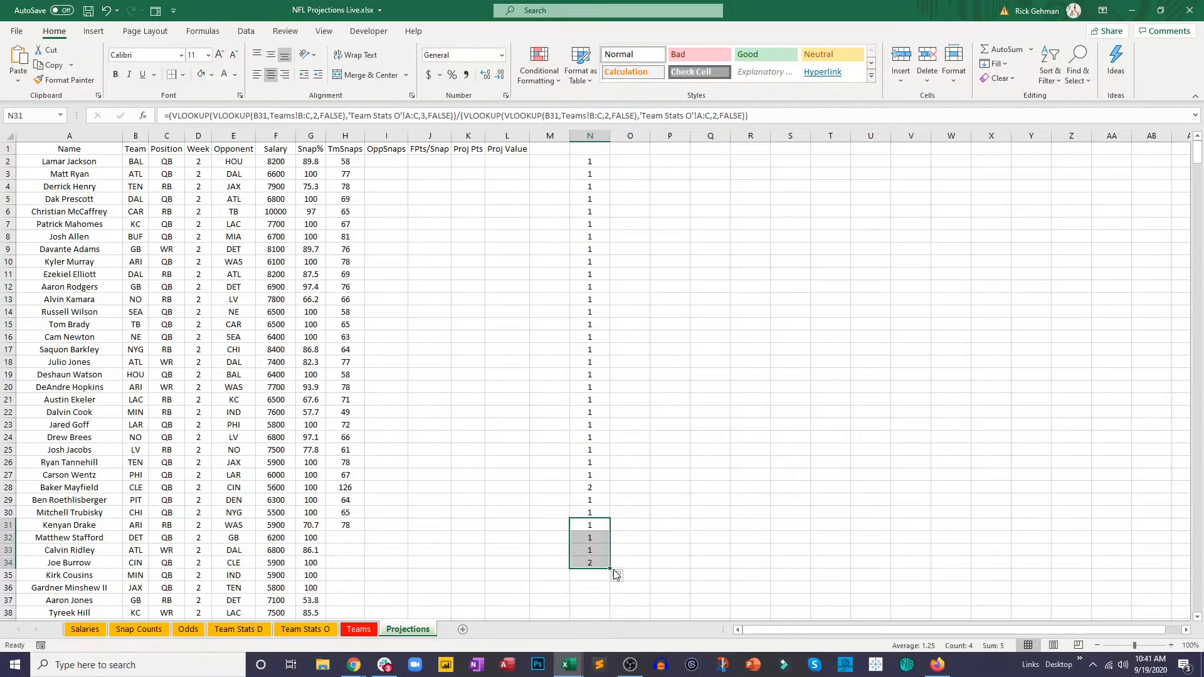
left_click(597, 563)
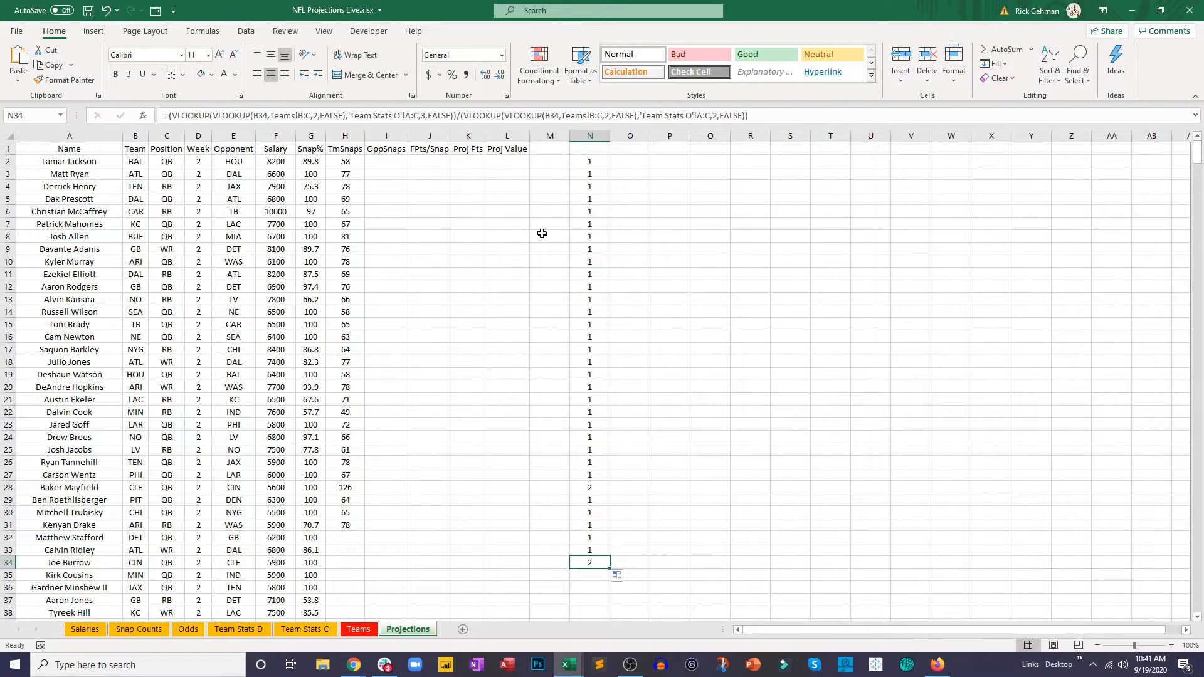
Step: Copy the complete ratio expression from N2 without its equals sign, leaving the cell unedited
left_click(588, 162)
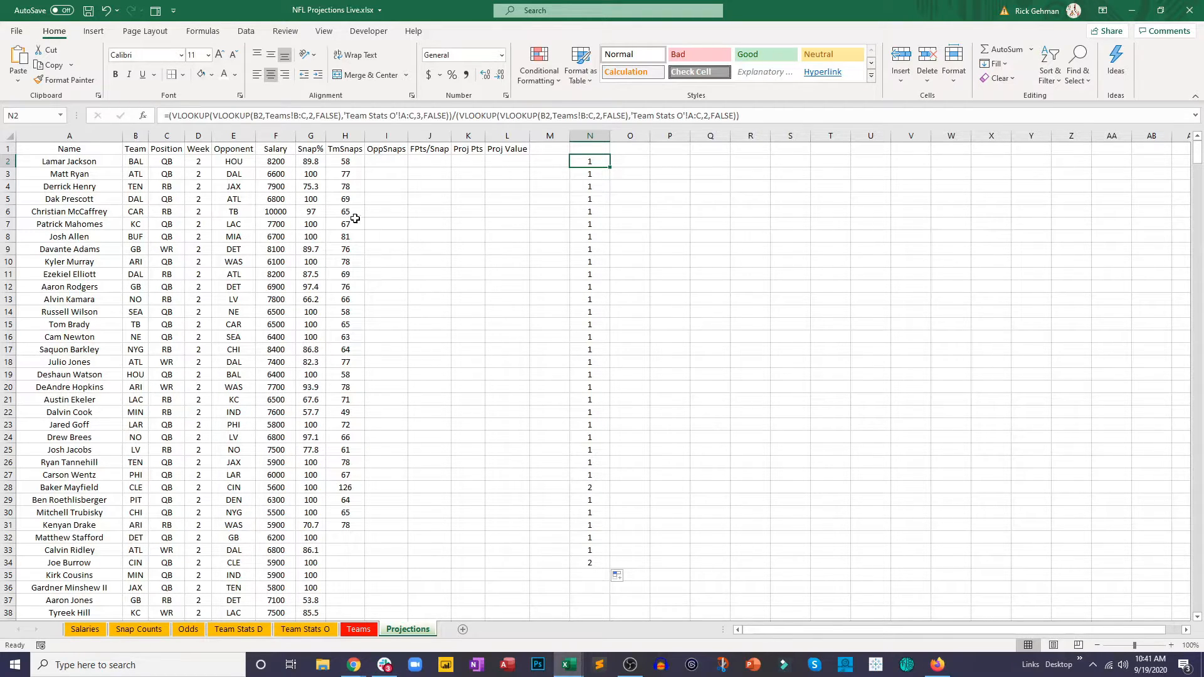
left_click_drag(735, 116, 169, 117)
key("ctrl+c")
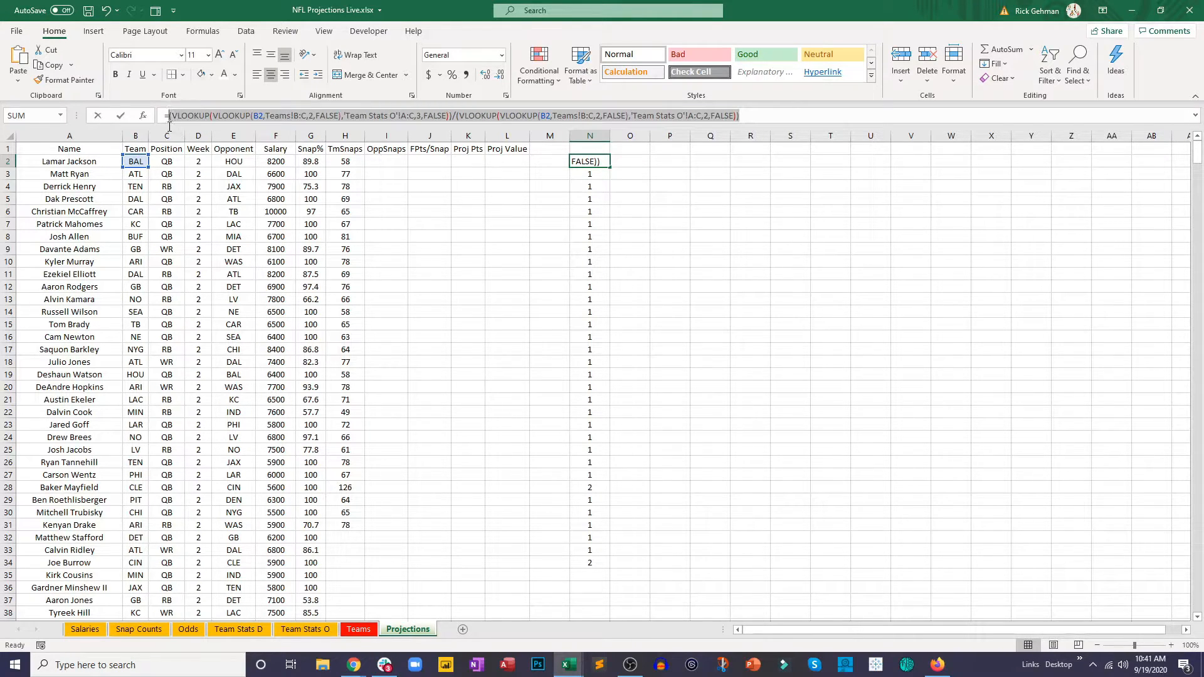
key("Escape")
Step: In H2 under TmSnaps, enclose the existing lookup in parentheses and divide it by the copied ratio expression
key("Left")
key("Left")
key("Left")
key("Left")
key("Left")
key("Left")
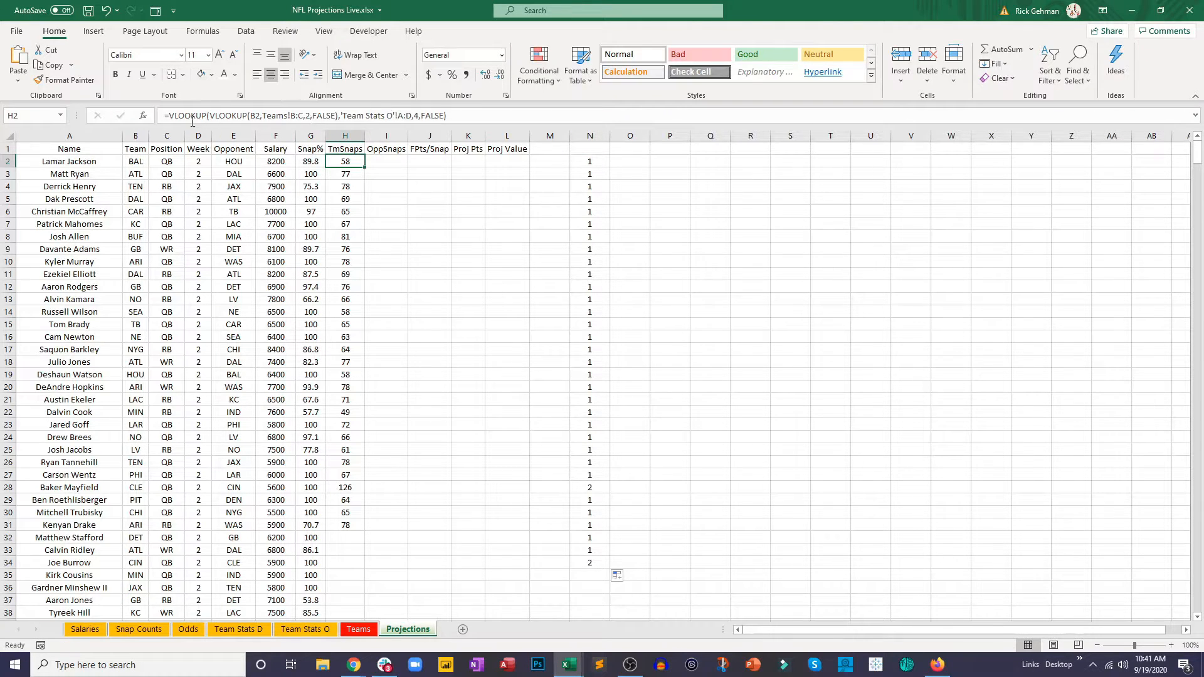
left_click(170, 116)
left_click(240, 115)
type("(")
left_click(452, 116)
type(")")
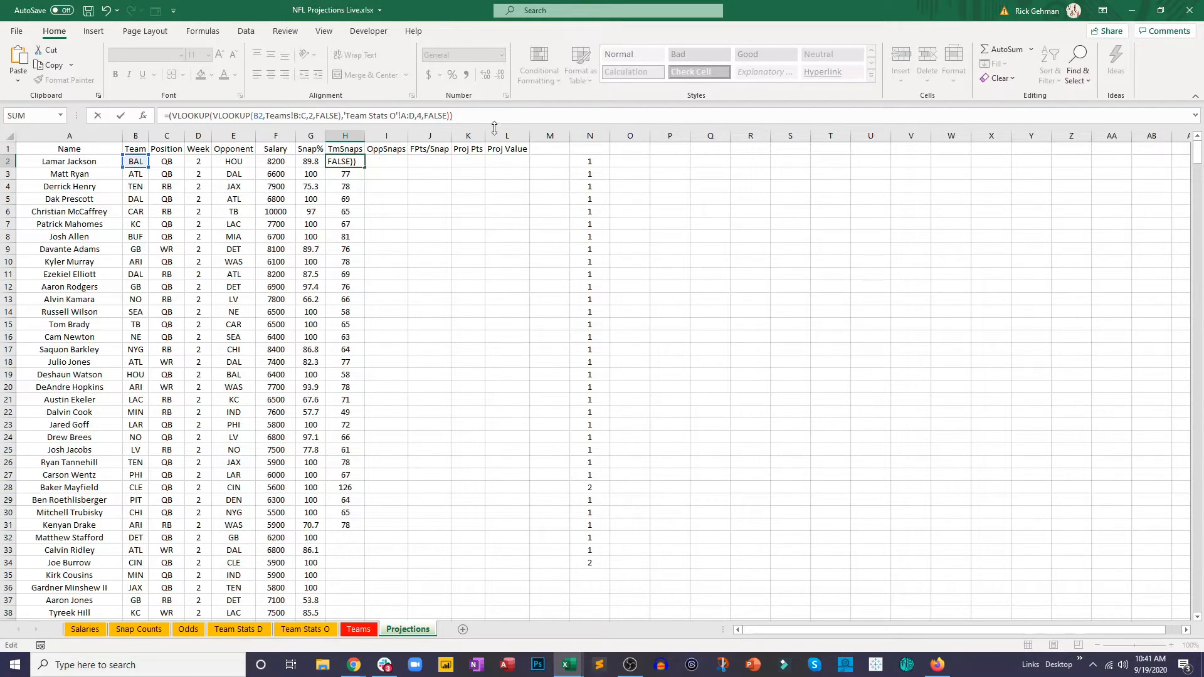
type("/")
key("ctrl+v")
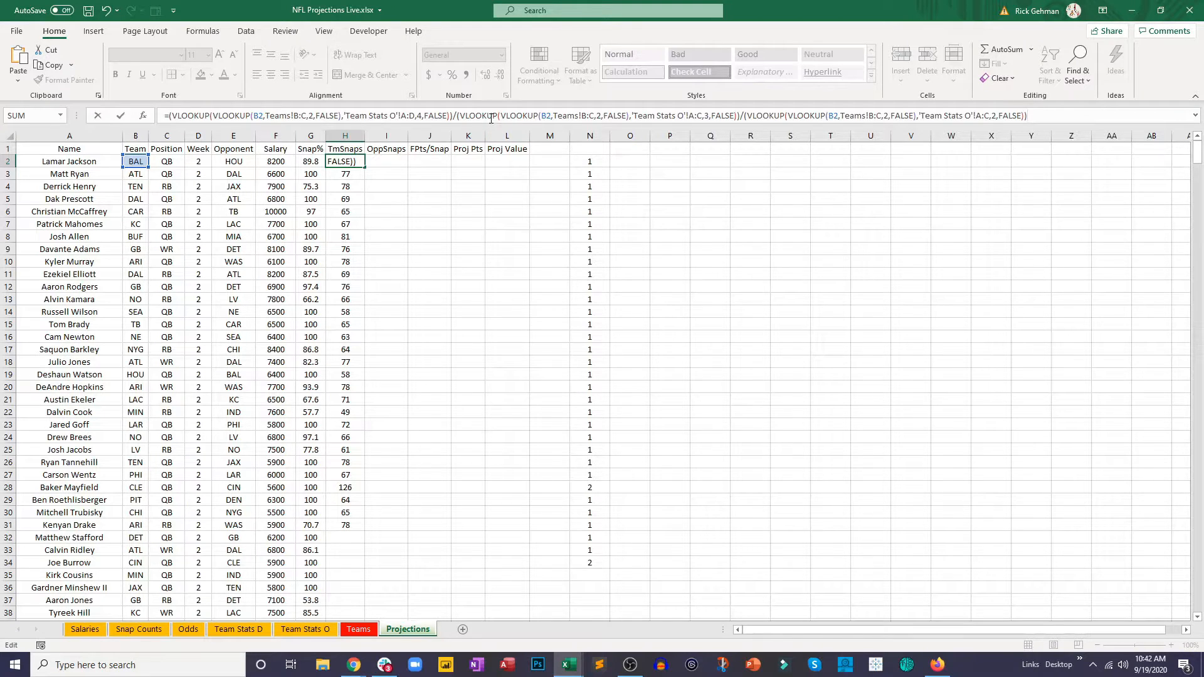
Step: Wrap the whole ratio divisor in H2 in an outer pair of parentheses and commit the formula
left_click(457, 117)
type("(")
left_click(1038, 117)
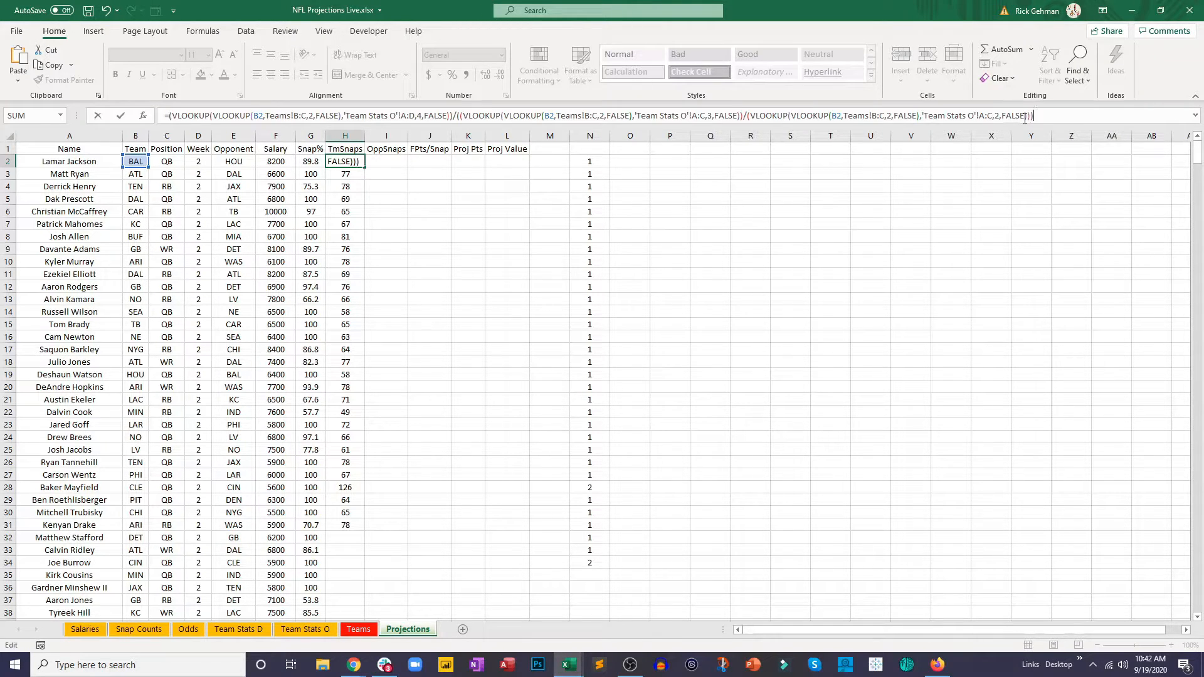
key("Return")
Step: Fill the revised H2 formula down the TmSnaps column for all remaining player rows
left_click(338, 161)
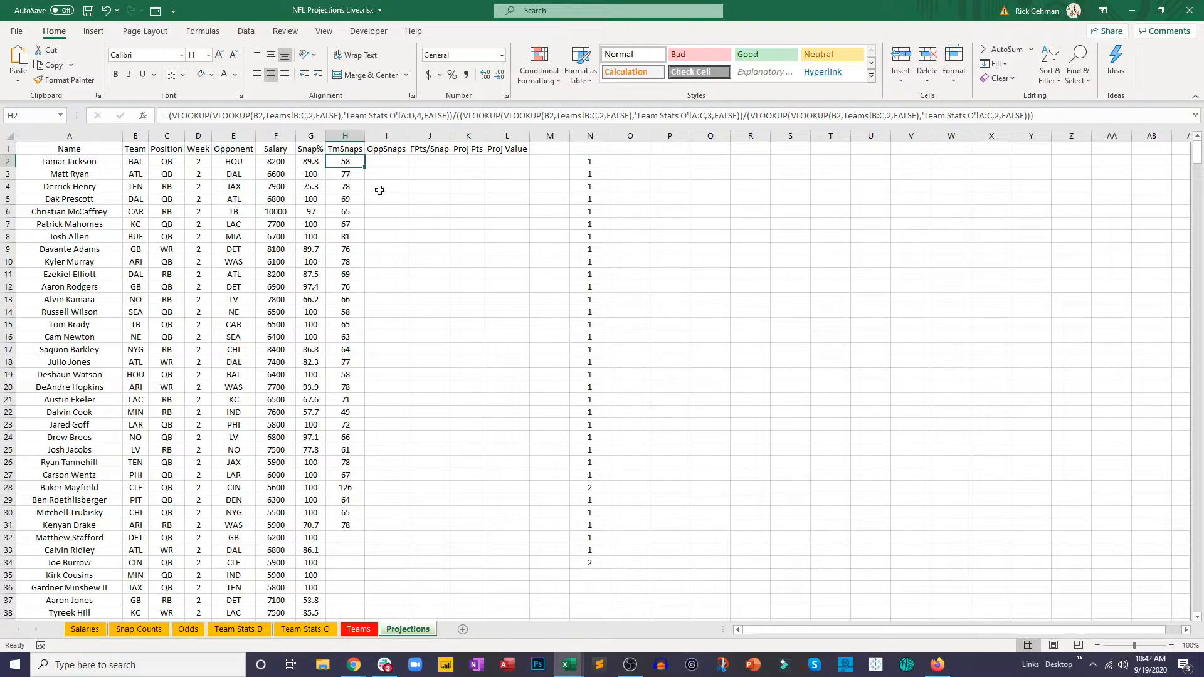
left_click_drag(365, 169, 372, 380)
mouse_move(365, 481)
left_mouse_down()
mouse_move(353, 487)
mouse_move(367, 498)
mouse_move(360, 583)
left_mouse_up()
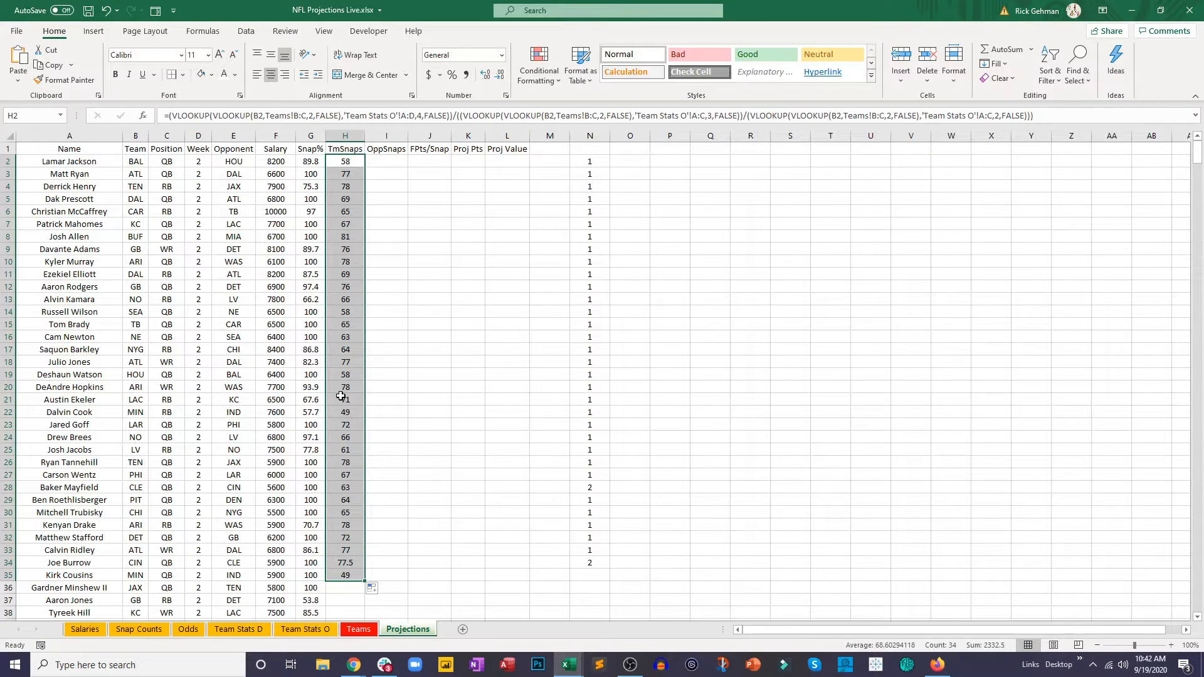
scroll(341, 396, "down", 3)
double_click(365, 467)
Step: Clear the demonstration formulas from column N and reselect H2
scroll(357, 447, "up", 3)
left_click_drag(600, 155, 608, 588)
key("Delete")
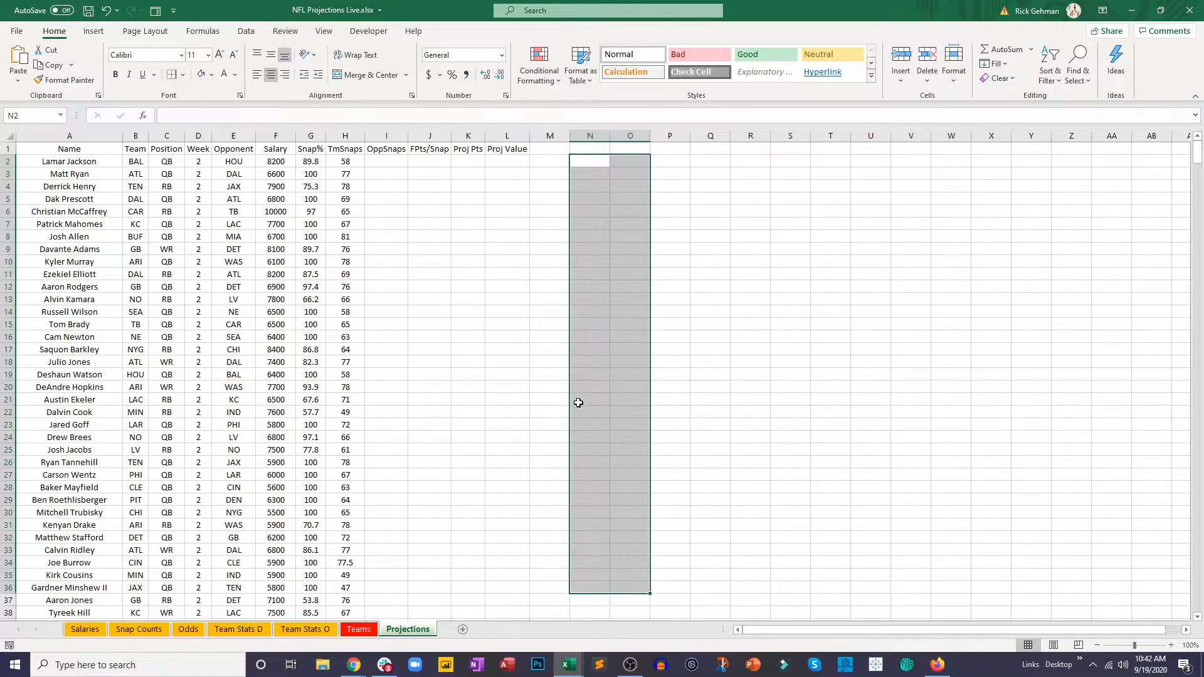
left_click(343, 164)
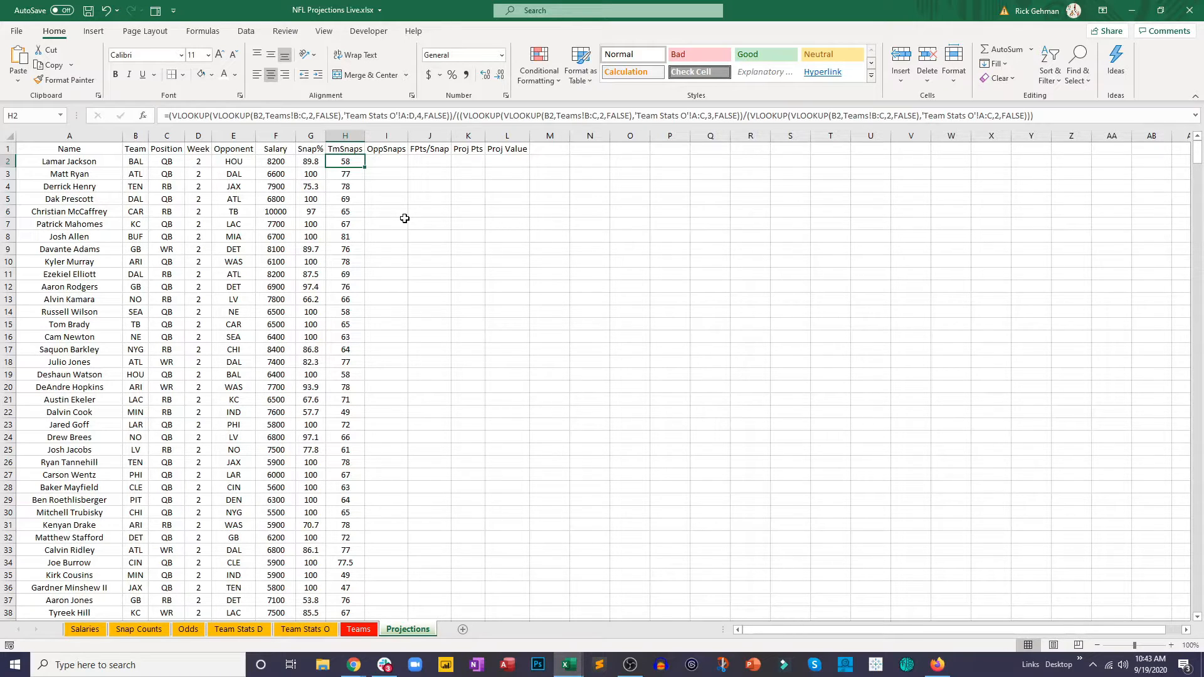
Step: Copy the complete TmSnaps formula from H2 into I2 under OppSnaps, keeping its references unchanged
key("F2")
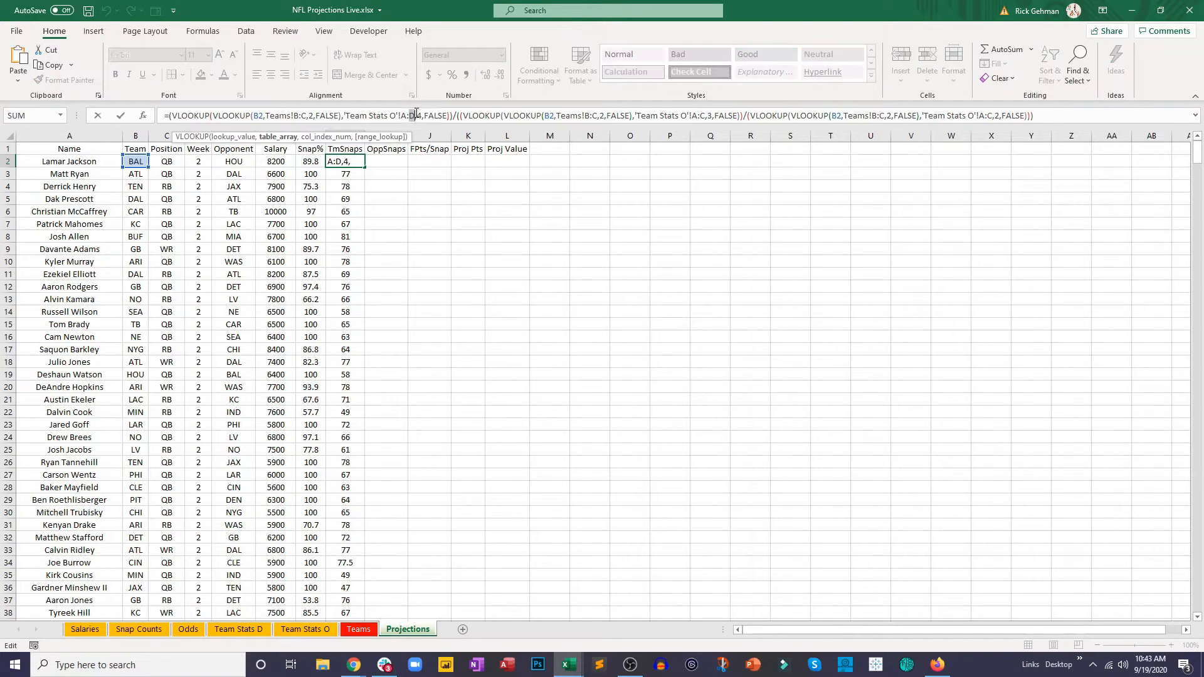
key("Escape")
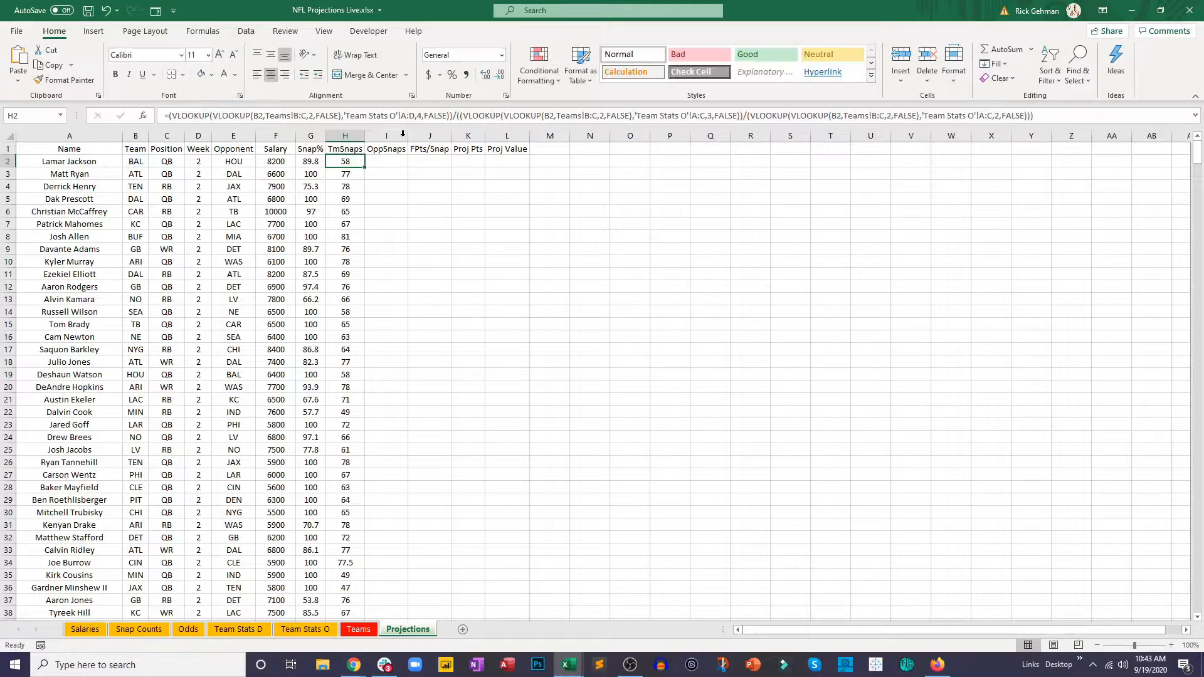
left_click(388, 162)
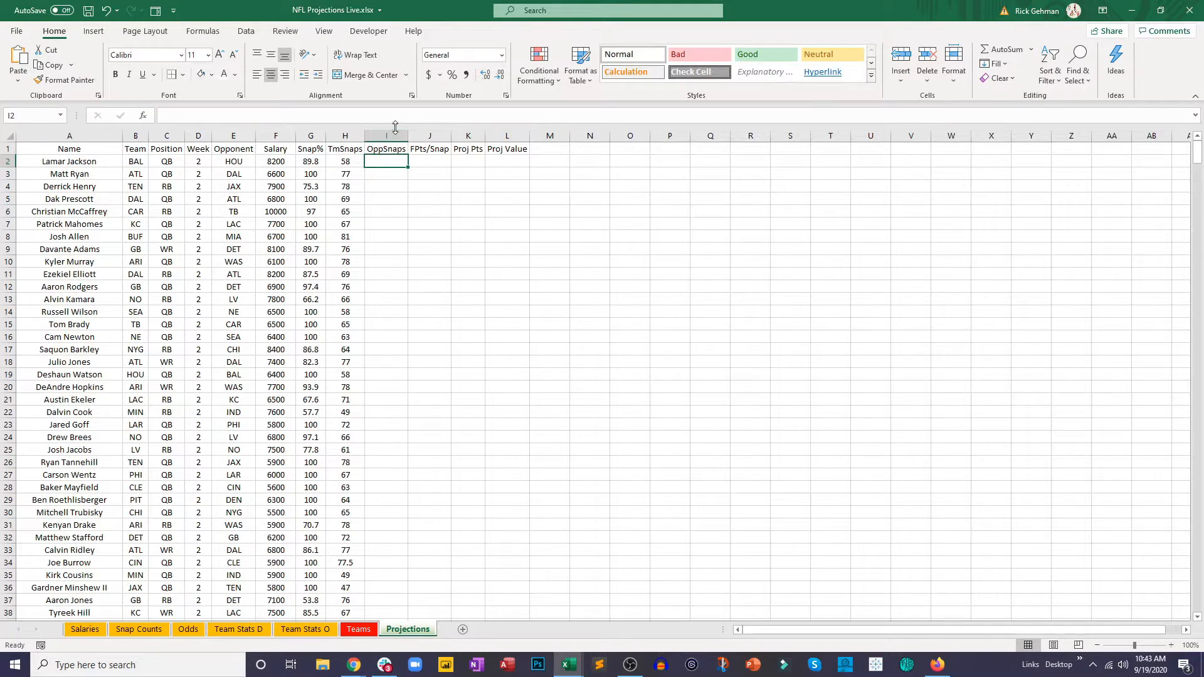
left_click(399, 115)
type("=(VLOOKUP(VLOOKUP(B2,Teams!B:C,2,FALSE),'Team Stats O'!A:D,4,FALSE))/((VLOOKUP(VLOOKUP(B2,Teams!B:C,2,FALSE),'Team Stats O'!A:C,3,FALSE))/(VLOOKUP(VLOOKUP(B2,Teams!B:C,2,FALSE),'Team Stats O'!A:C,2,FALSE)))")
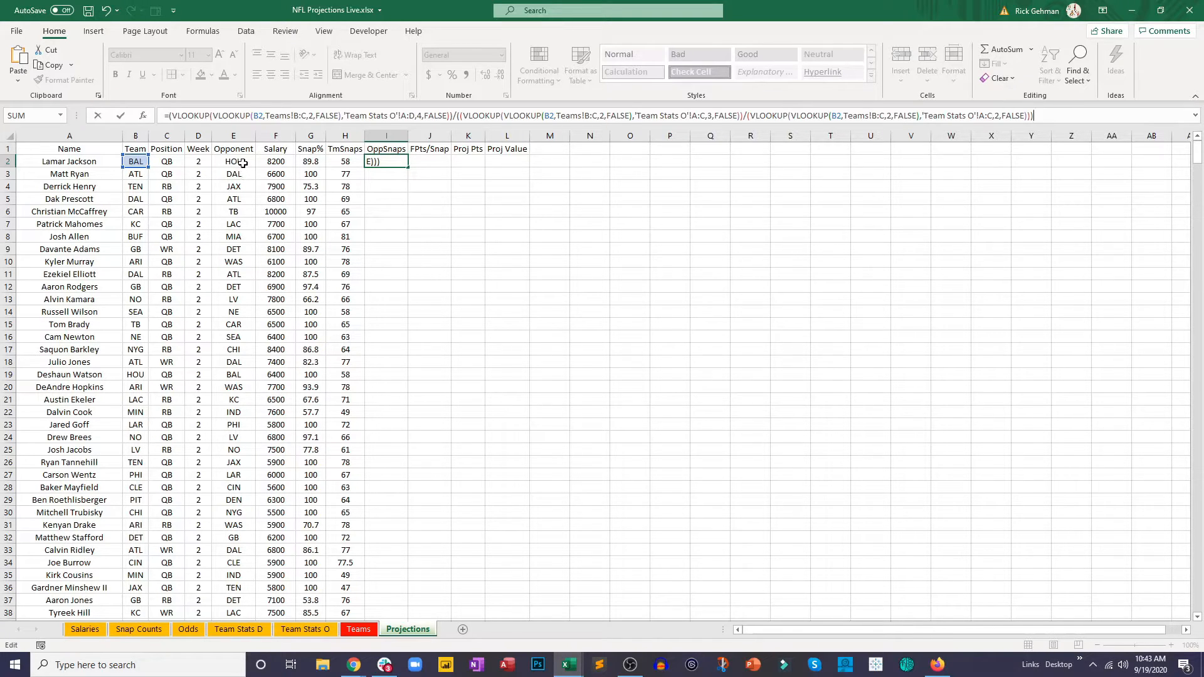
Step: In the I2 formula, change the B2 team reference to the opponent cell E2 in the first two nested lookups
double_click(260, 115)
type("E2")
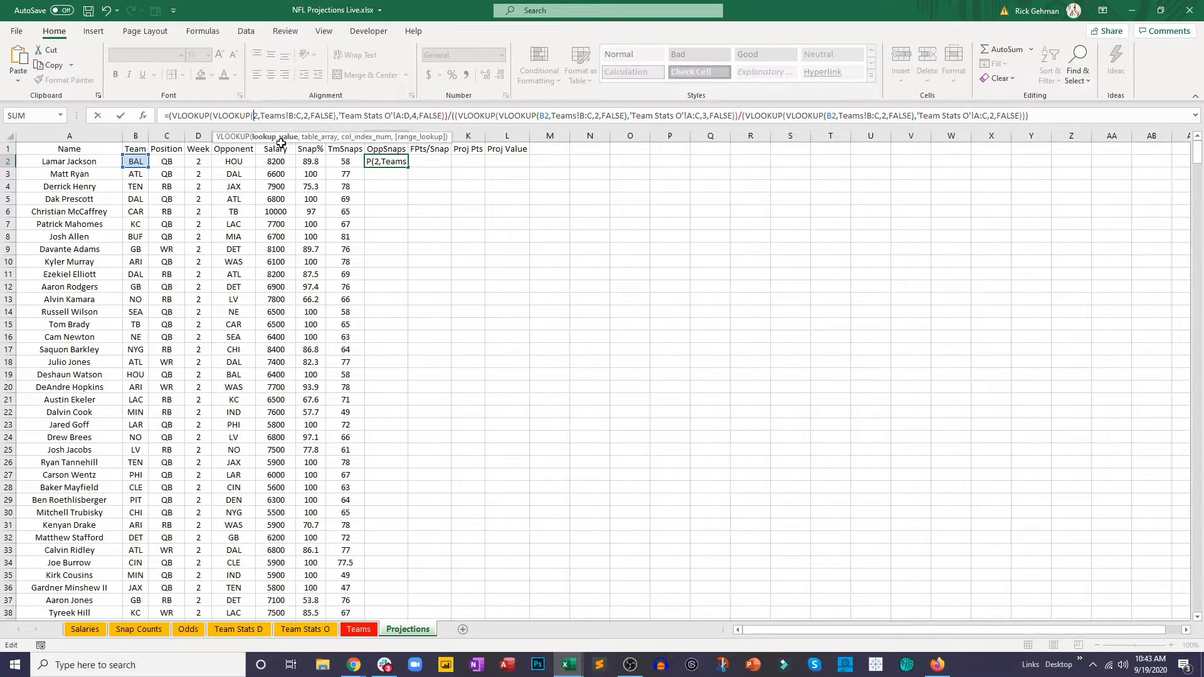
key("Right")
key("Right")
key("Right")
key("Right")
key("Right")
key("Right")
key("Right")
key("Right")
key("Right")
key("Right")
key("Right")
key("Right")
key("Right")
key("Right")
key("Right")
key("Right")
key("Right")
key("Right")
key("Right")
key("Right")
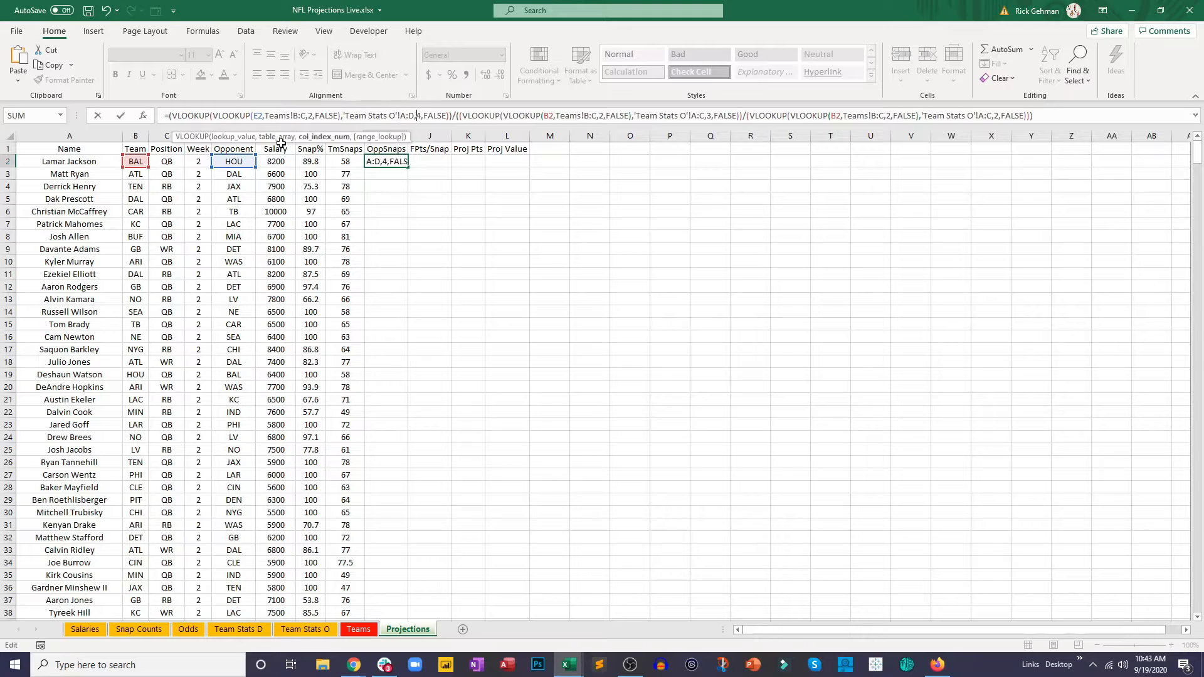
key("Right")
key("Right")
key("Right")
key("Right")
key("Right")
key("Right")
key("Right")
key("Right")
key("Right")
key("Right")
key("Right")
key("Right")
key("Right")
key("Right")
key("BackSpace")
type("E")
Step: Change the last remaining B2 reference in the I2 formula to E2 and commit the formula
key("Right")
key("Right")
key("Right")
key("Right")
key("Right")
key("Right")
key("Right")
key("Right")
key("Right")
key("Right")
key("Right")
key("Right")
key("Right")
key("Right")
key("Right")
key("Right")
key("Right")
key("Right")
key("Right")
key("Right")
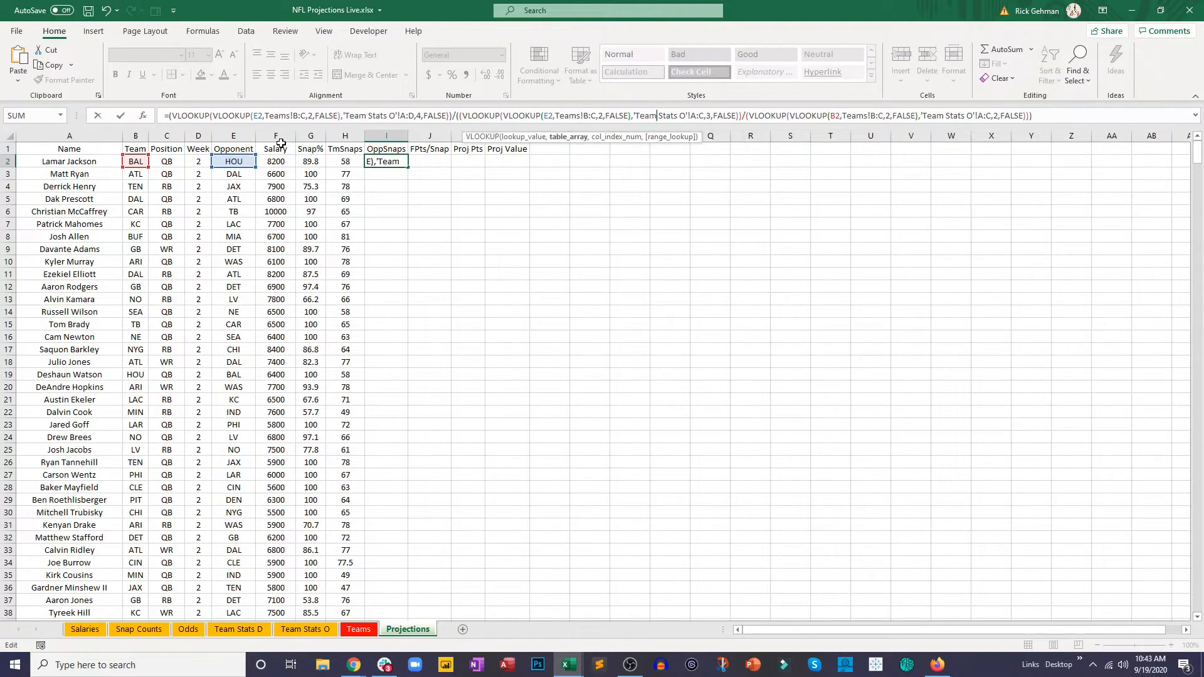
key("Right")
key("Right")
key("Right")
key("Right")
key("Right")
key("Right")
key("Right")
key("Right")
key("Right")
key("Right")
key("Right")
key("Right")
key("Right")
key("Right")
key("Right")
key("Right")
key("Right")
key("Right")
key("Right")
key("Right")
key("Left")
key("BackSpace")
type("E")
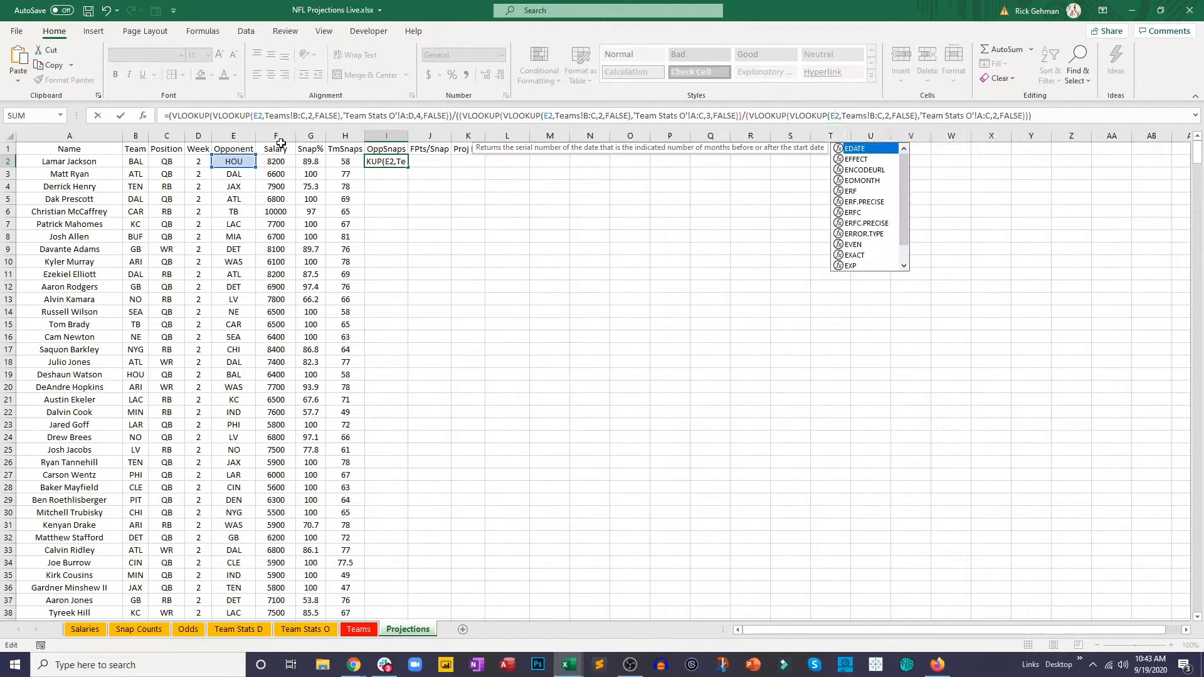
key("Return")
Step: Fill the I2 formula down the OppSnaps column for all player rows
left_click(386, 160)
left_click_drag(408, 167, 409, 226)
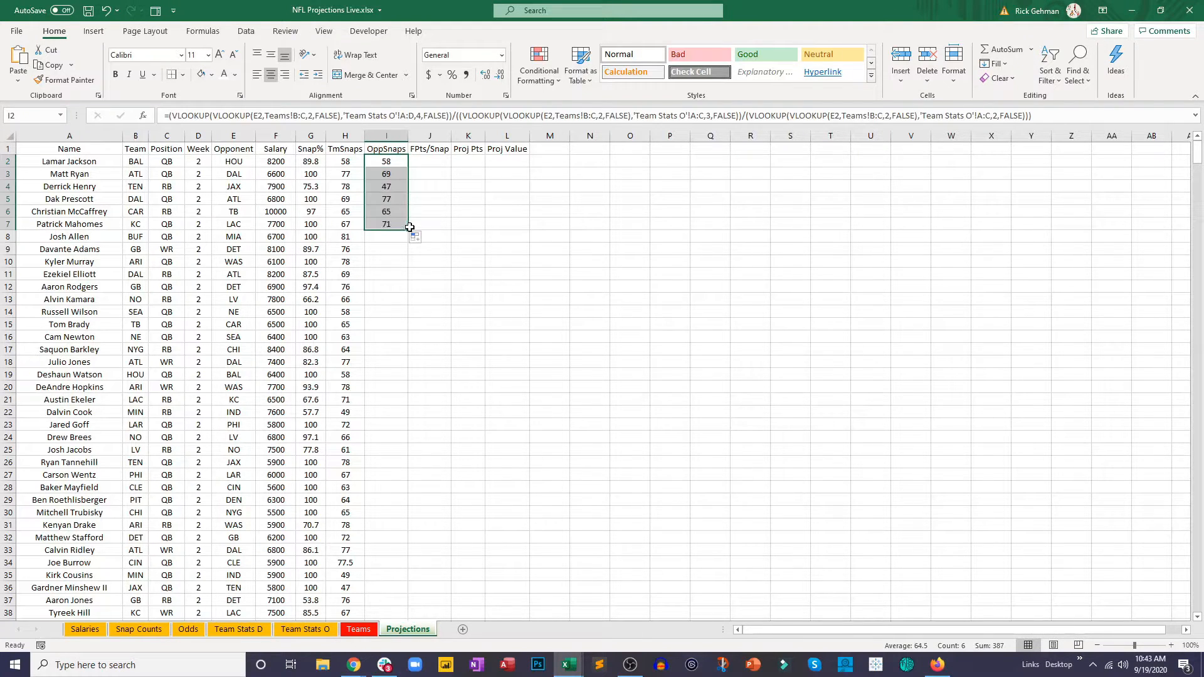
double_click(409, 227)
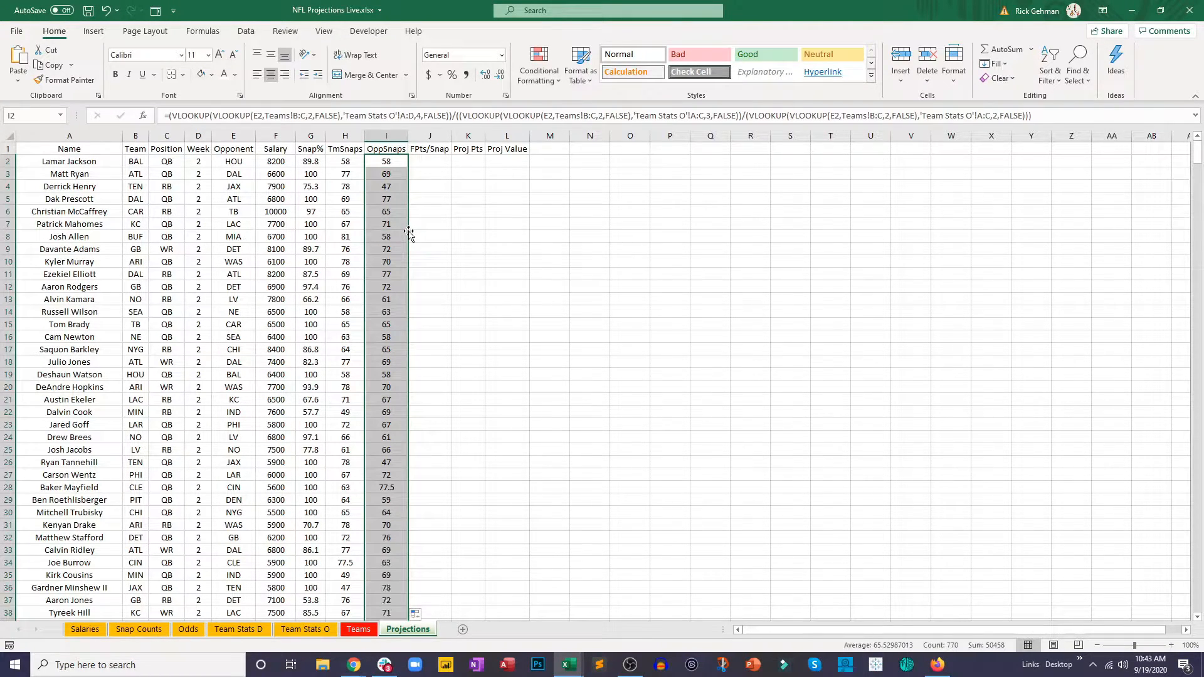
Step: Enter =AVERAGE(H2:I2) in J2 to average the team and opponent snaps, and fill it down to J11
left_click(347, 161)
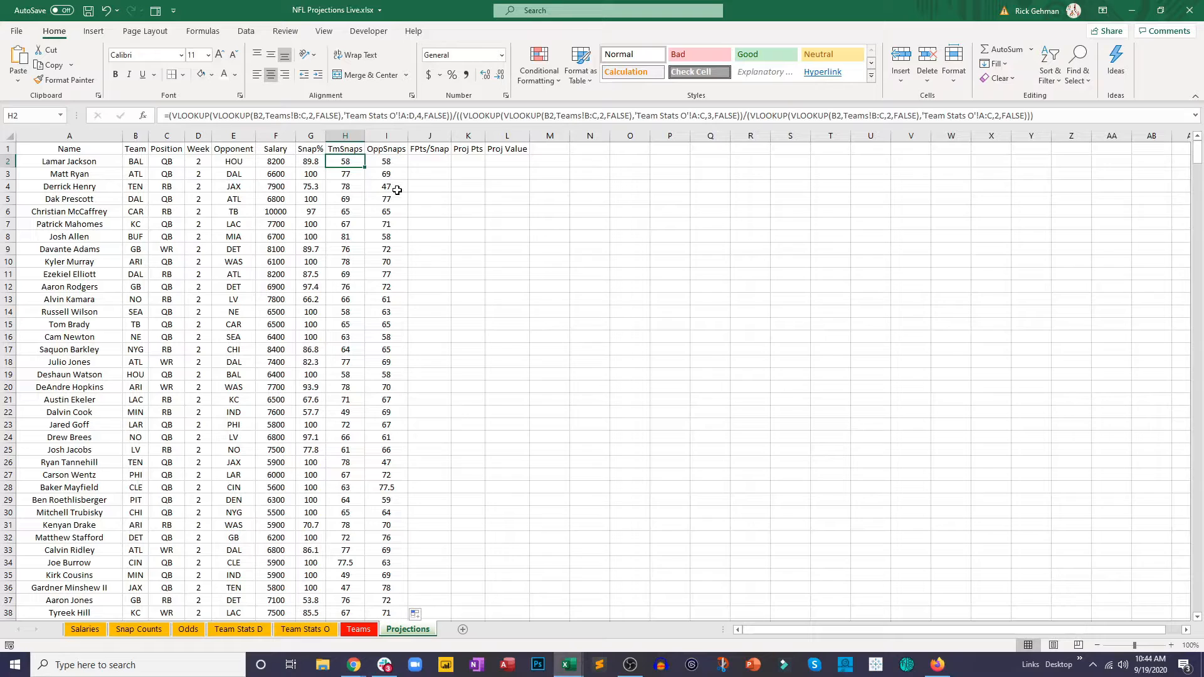
left_click(433, 166)
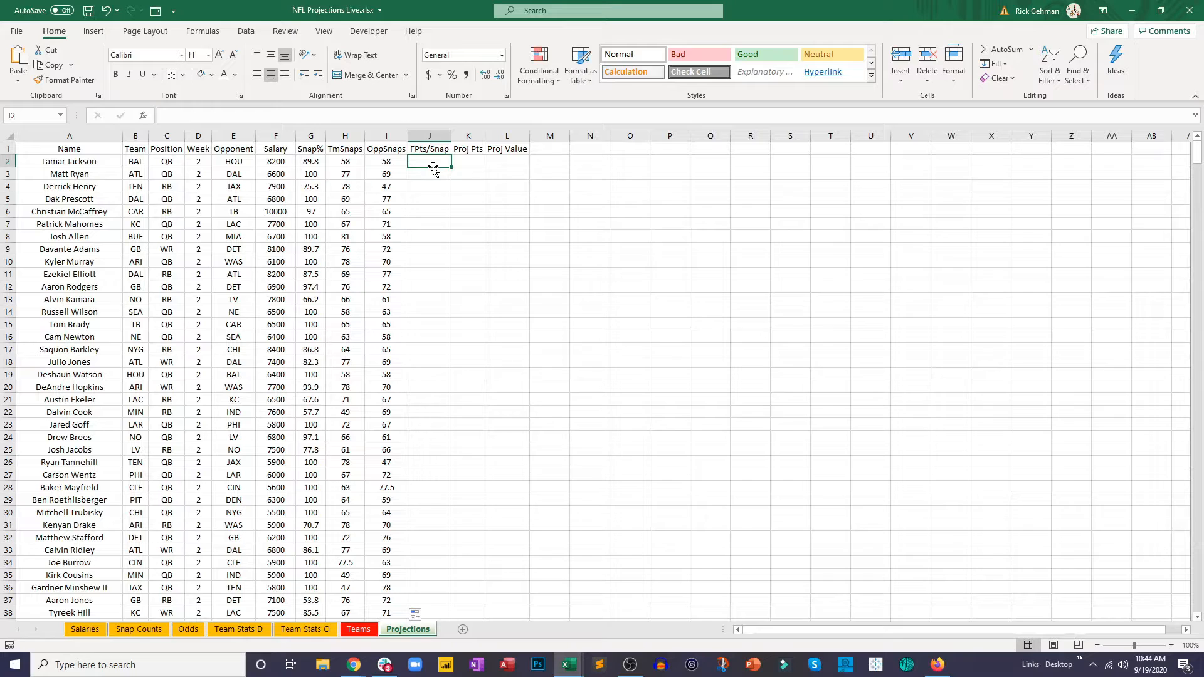
type("=aver")
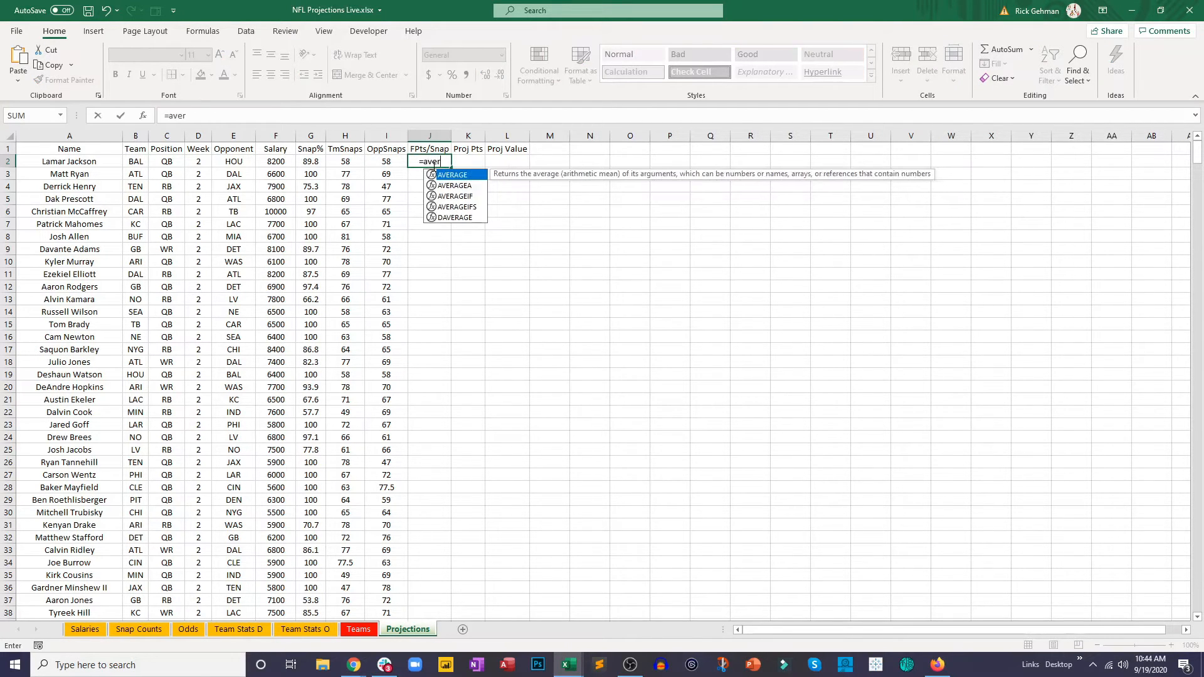
key("Tab")
left_click(358, 161)
left_click_drag(358, 161, 386, 161)
key("Return")
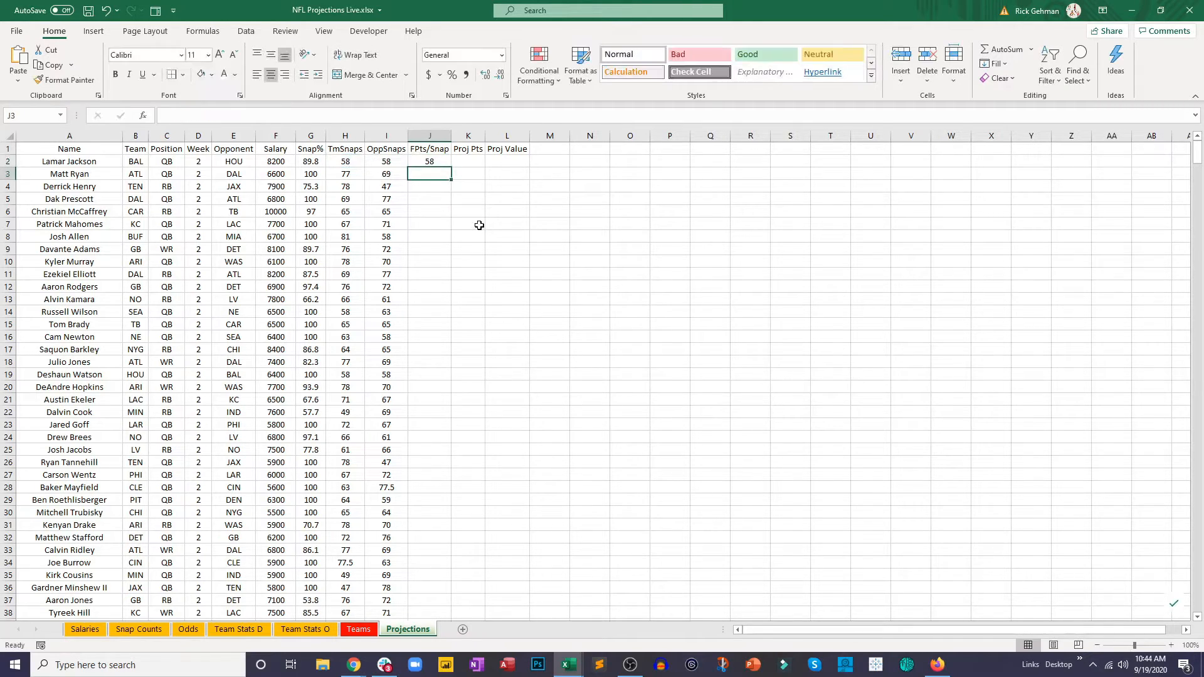
left_click(447, 164)
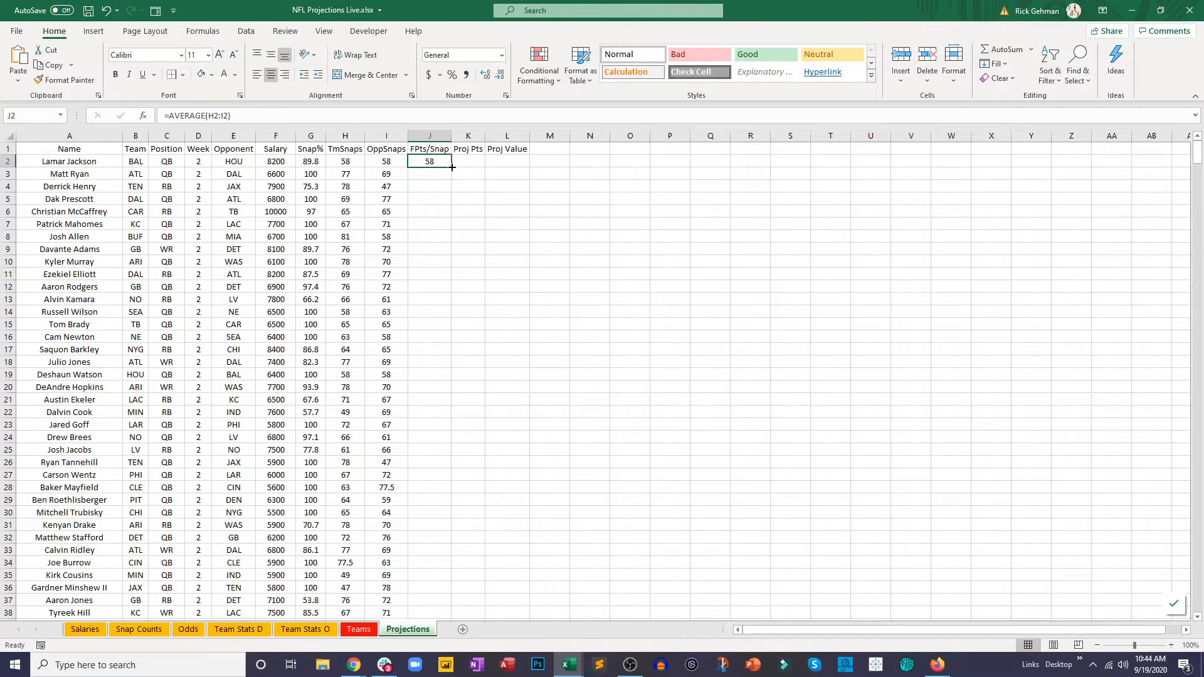
left_click_drag(452, 167, 455, 289)
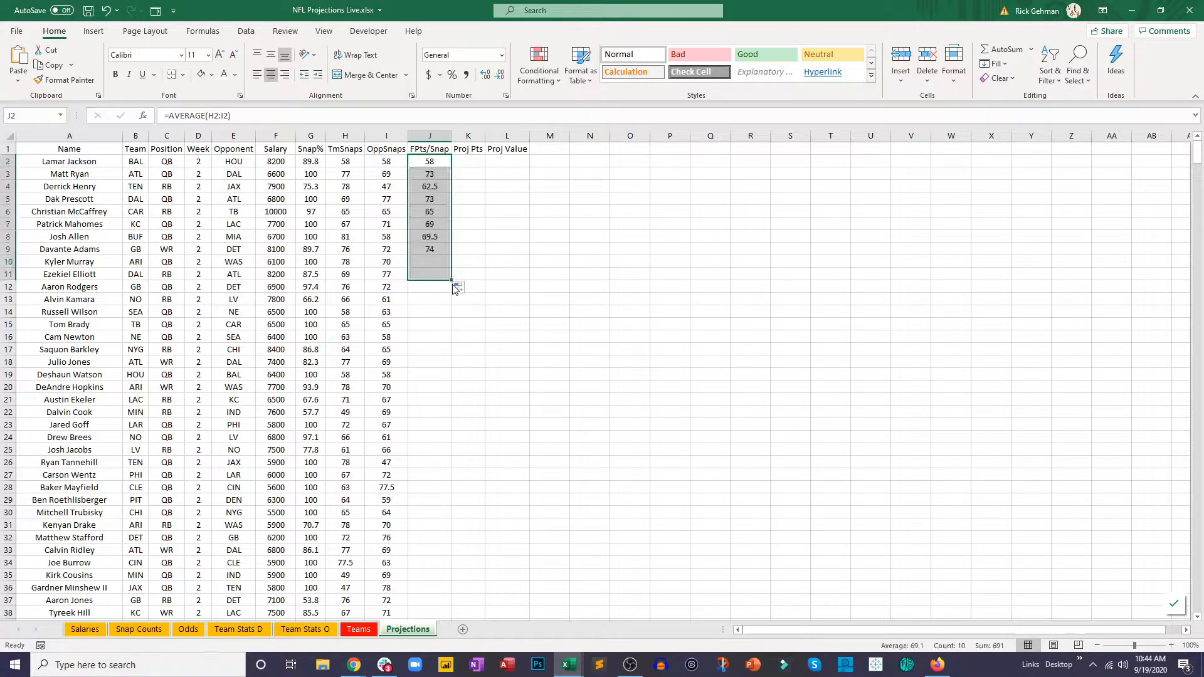
Step: Rename the column J header in J1 as "Proj Snap"
left_click(429, 148)
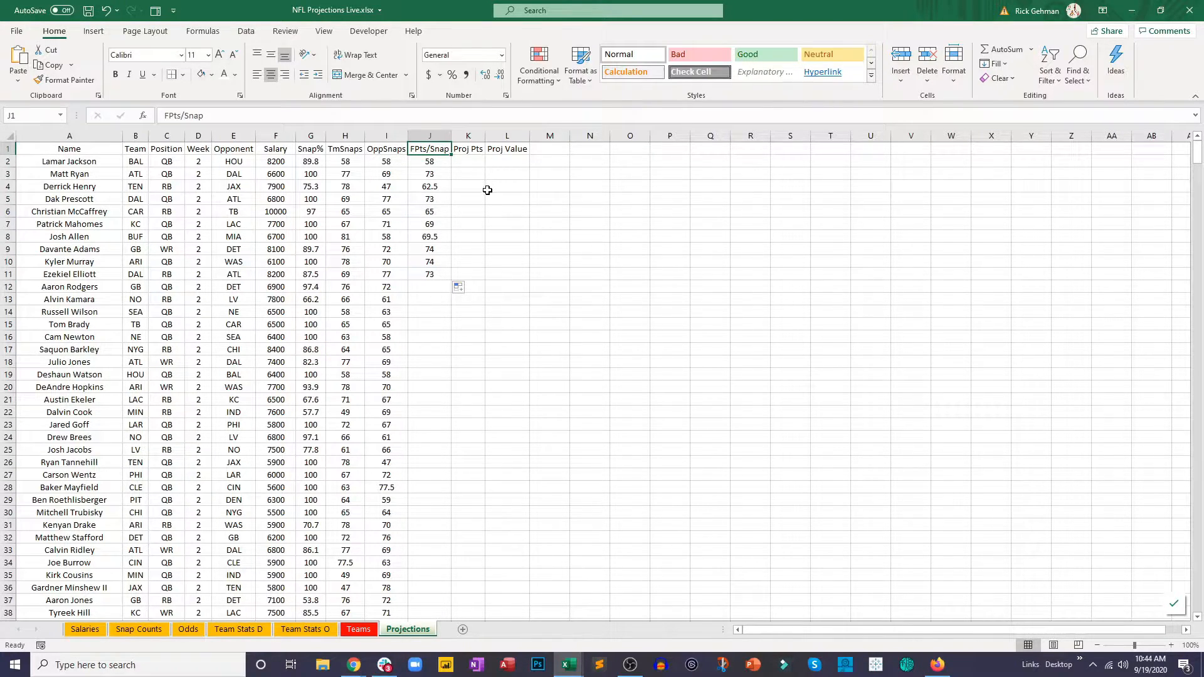
type("Proj Snap")
key("Return")
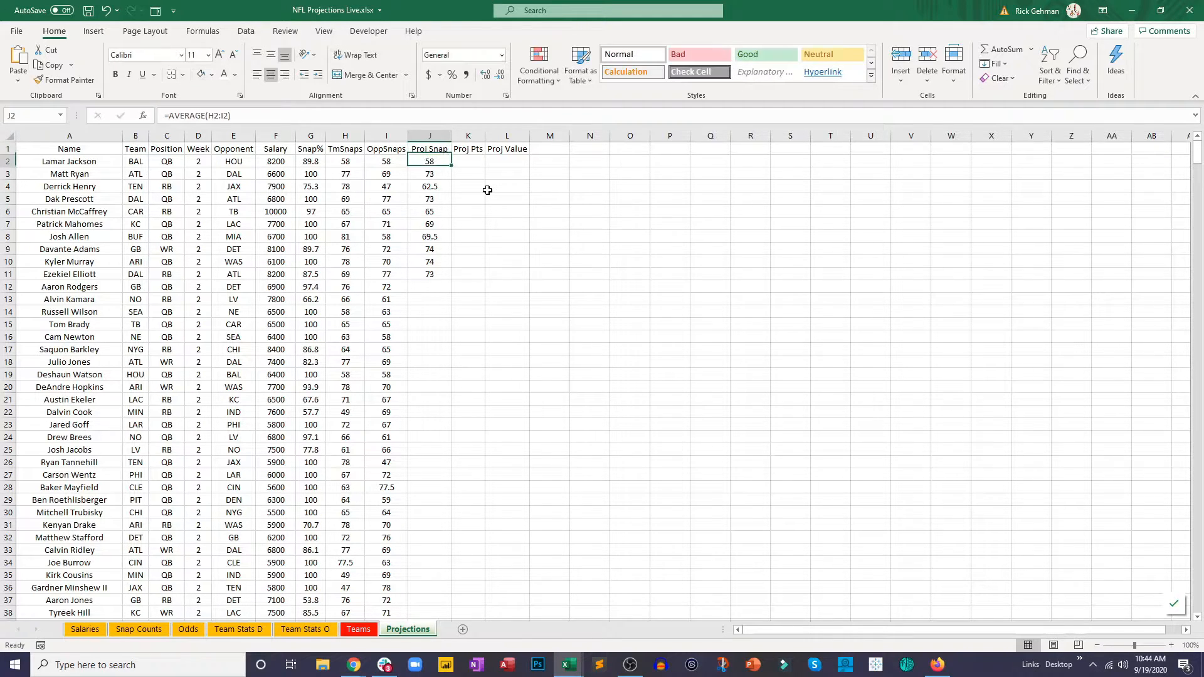
Step: Insert a blank column K between Proj Snap and Proj Pts
left_click(469, 137)
right_click(468, 136)
left_click(502, 239)
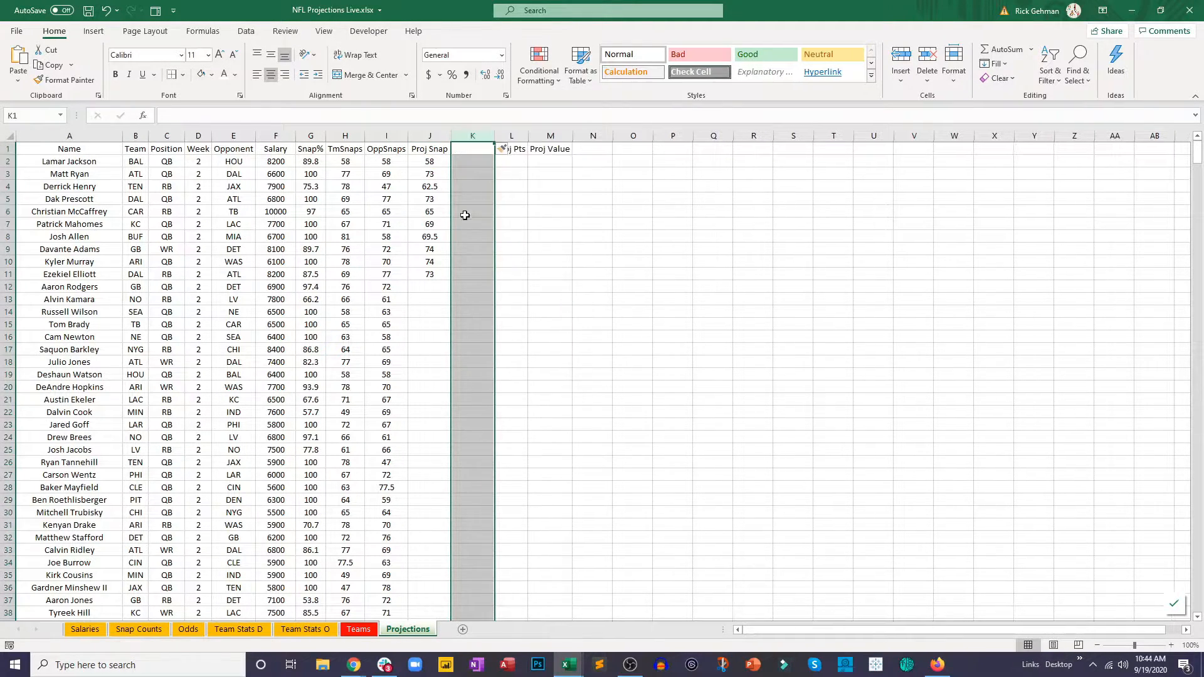
Step: Fill the snap average from J11 down through all remaining player rows and check the filled column
left_click(437, 283)
left_click(429, 275)
double_click(451, 281)
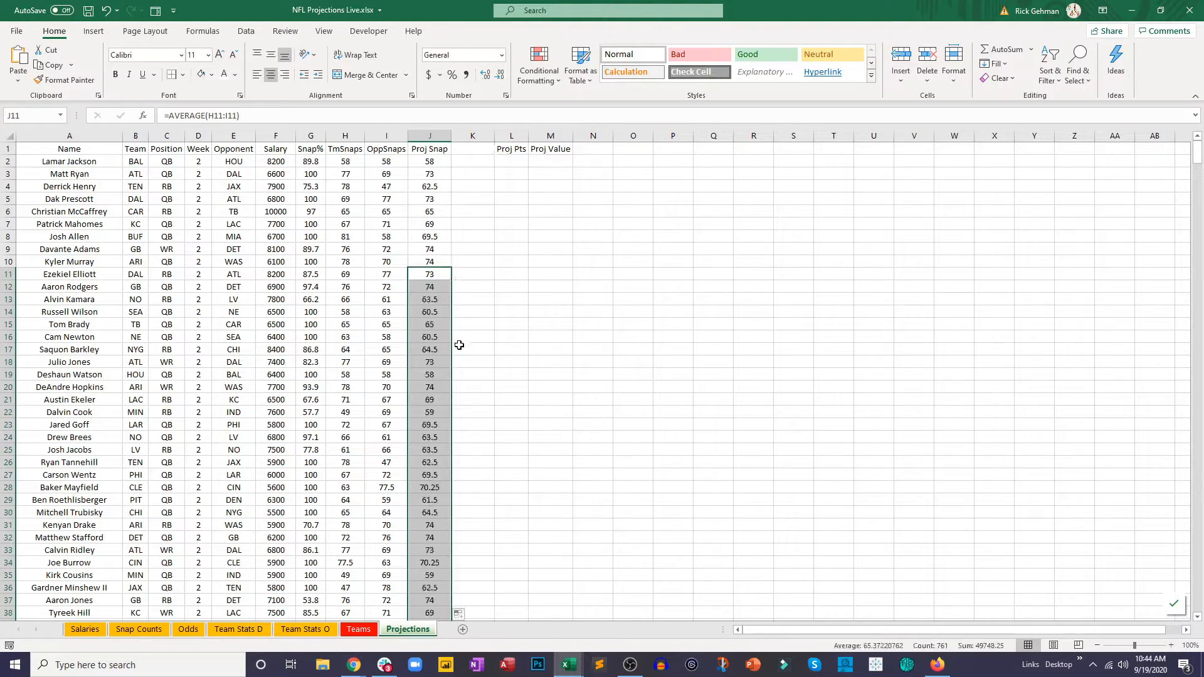
scroll(458, 341, "down", 18)
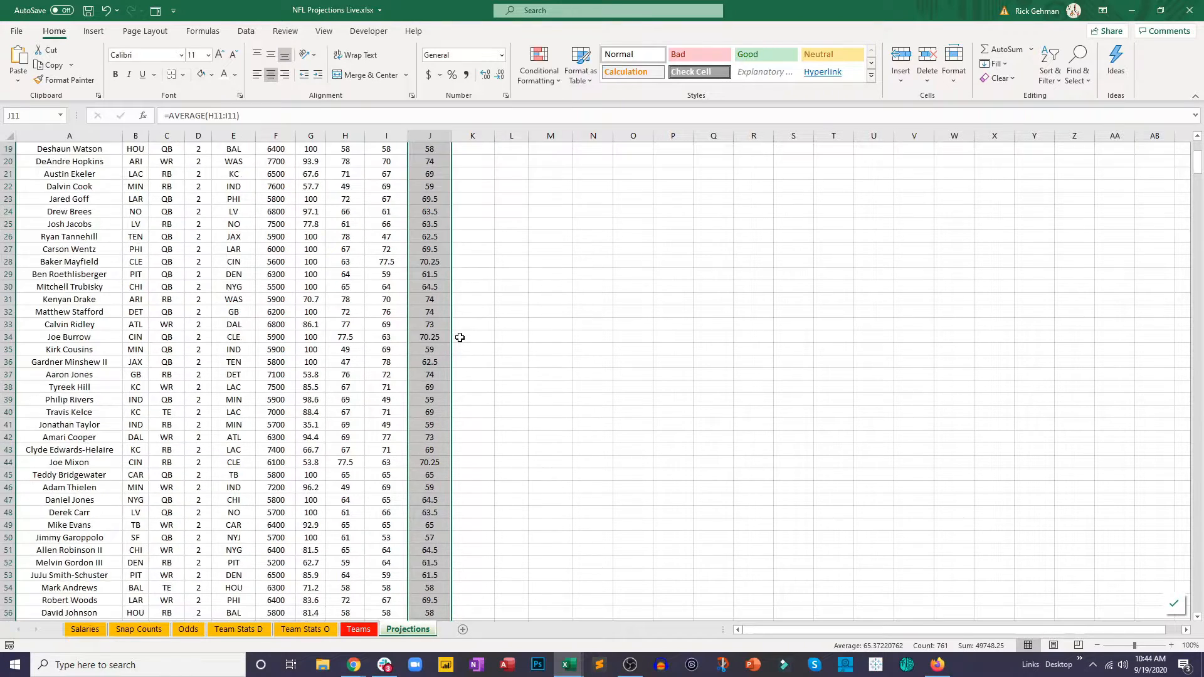
scroll(460, 339, "up", 18)
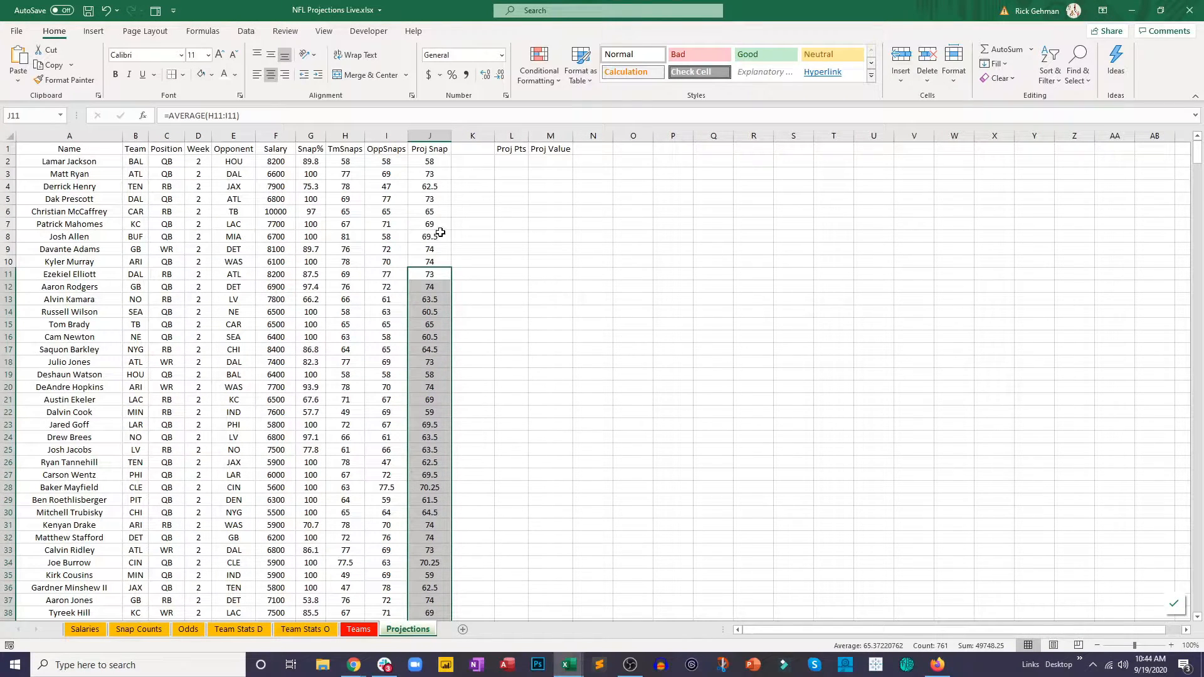
left_click(436, 237)
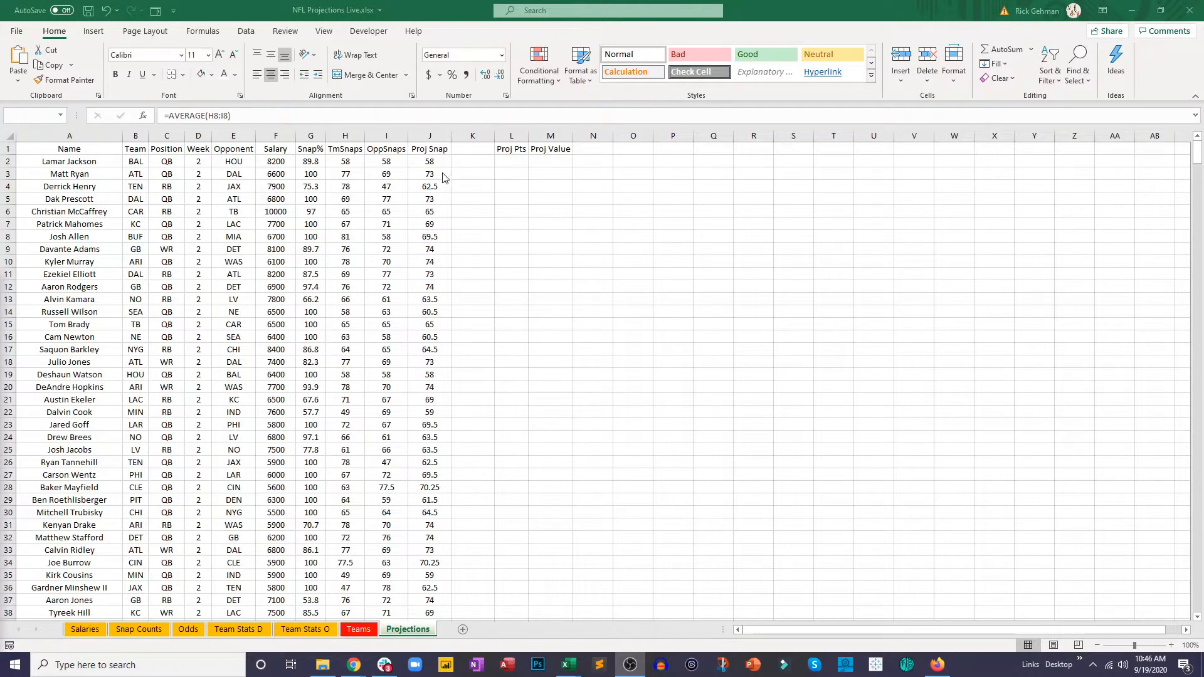
Step: Add the header "FPts/Snap" to the new column in K1
left_click(473, 151)
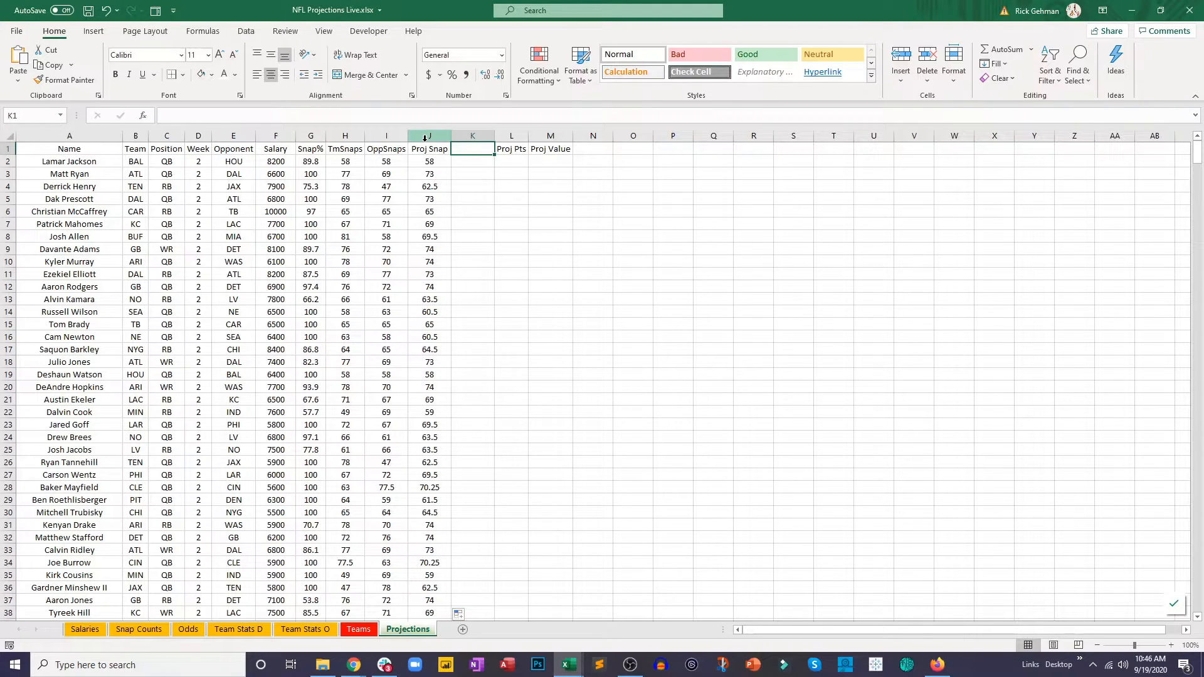
type("FPts/Snap")
key("Return")
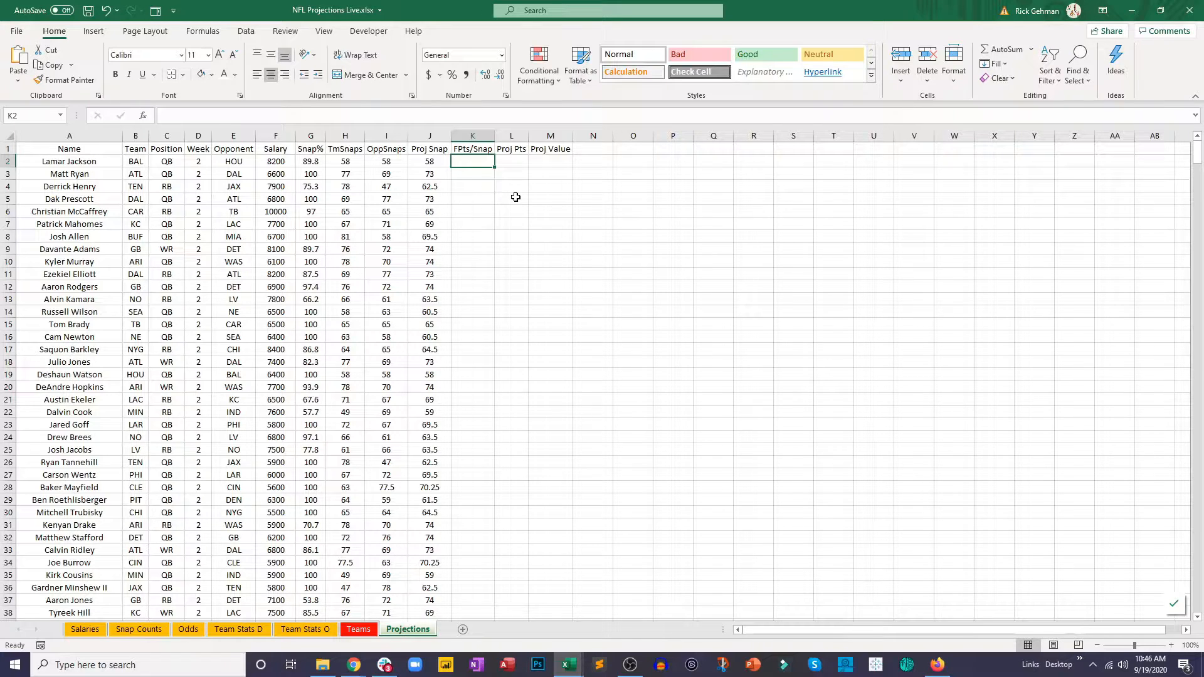
Step: After viewing the Snap Counts sheet, start a VLOOKUP in Projections K2 with the player name in A2 as lookup value
left_click(147, 632)
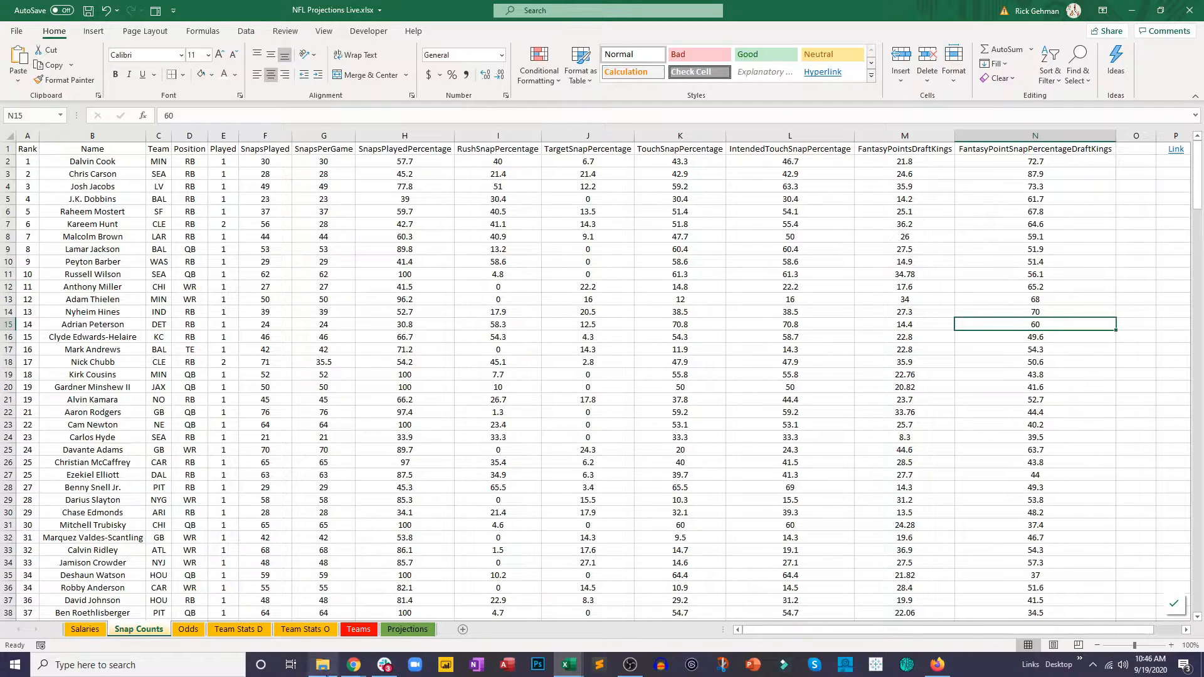
left_click(408, 629)
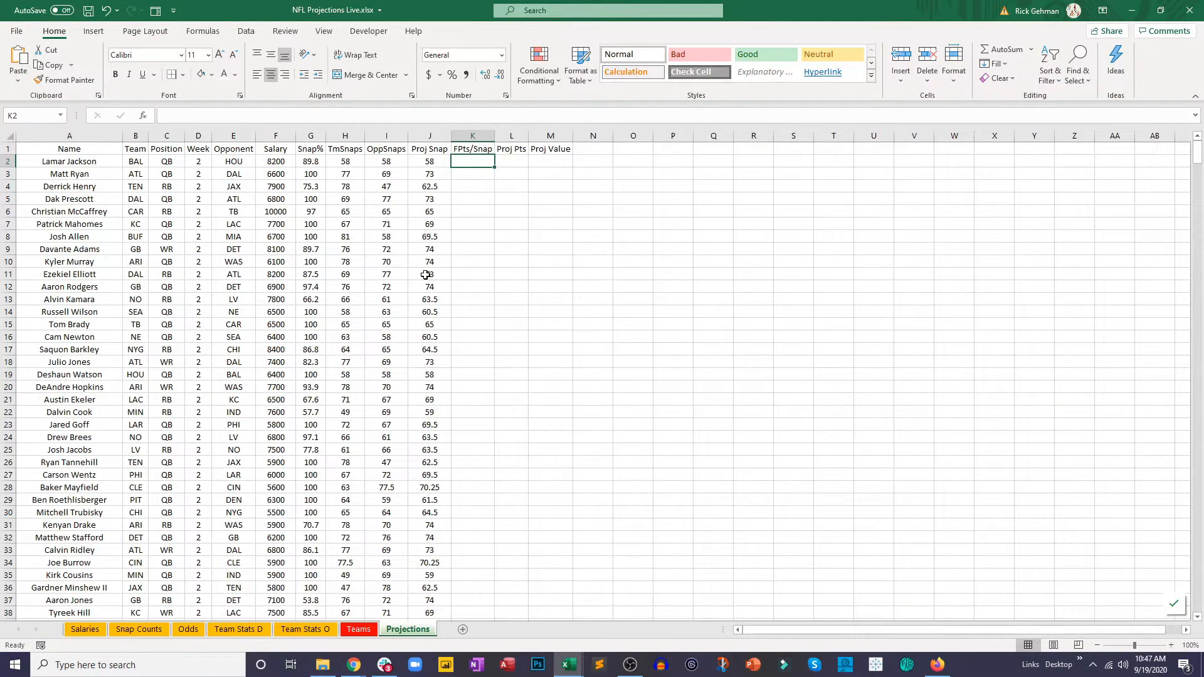
type("=vl")
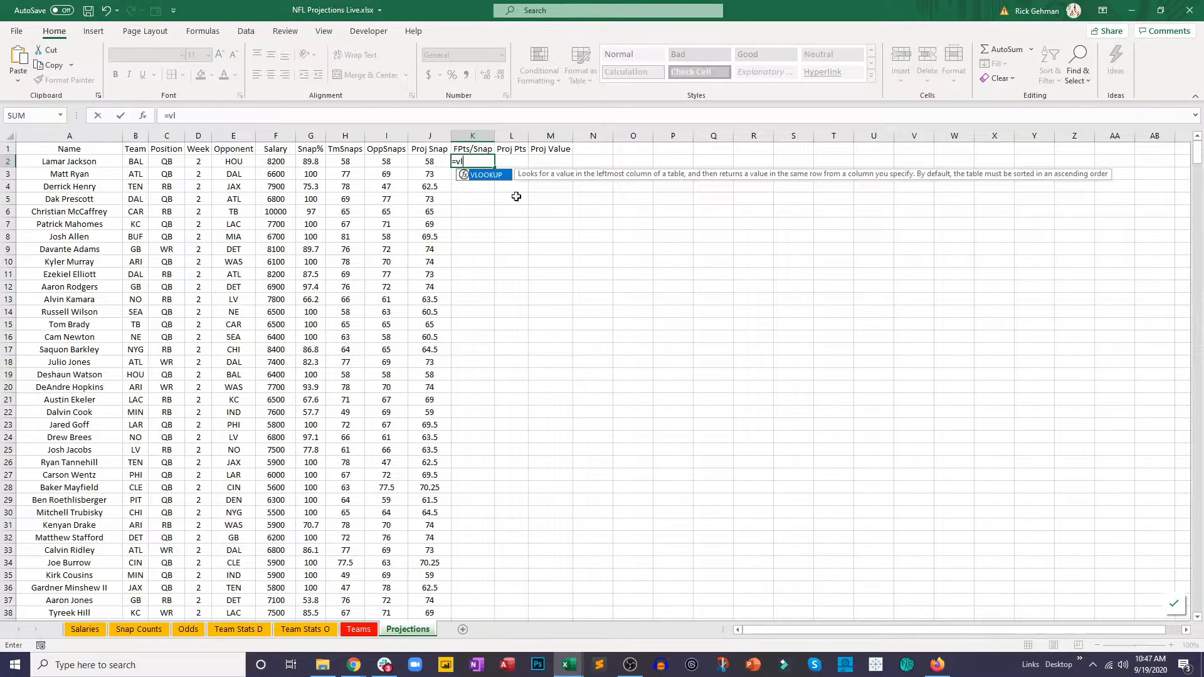
double_click(500, 176)
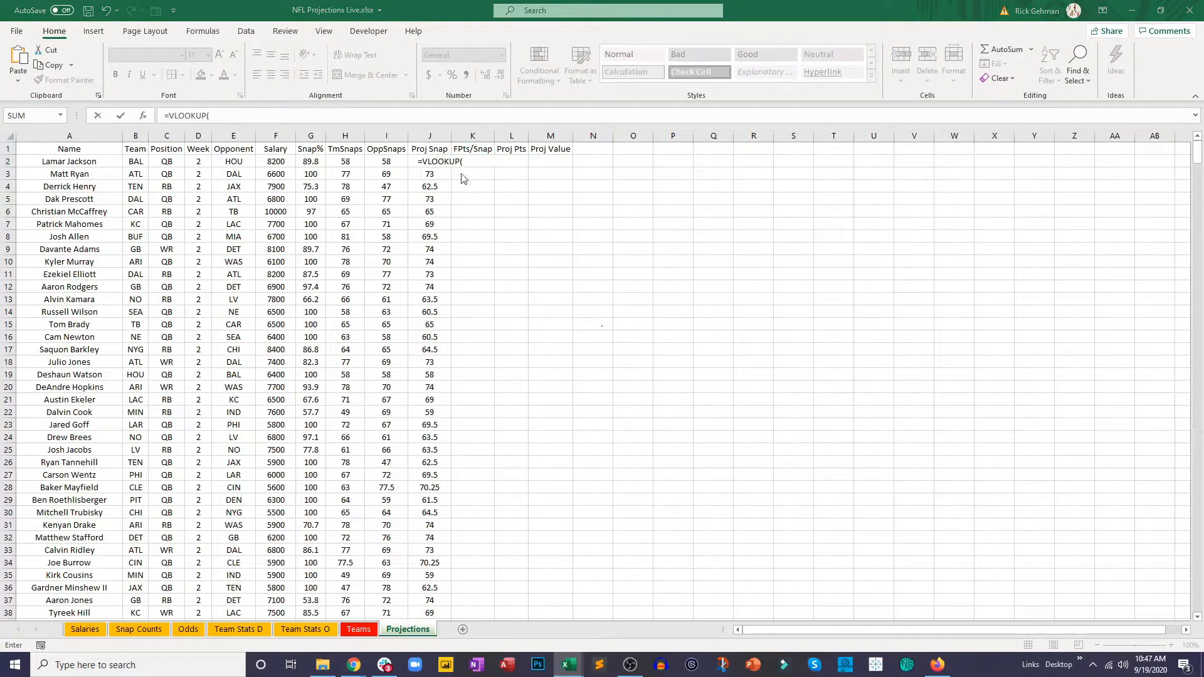
left_click(85, 160)
type(",")
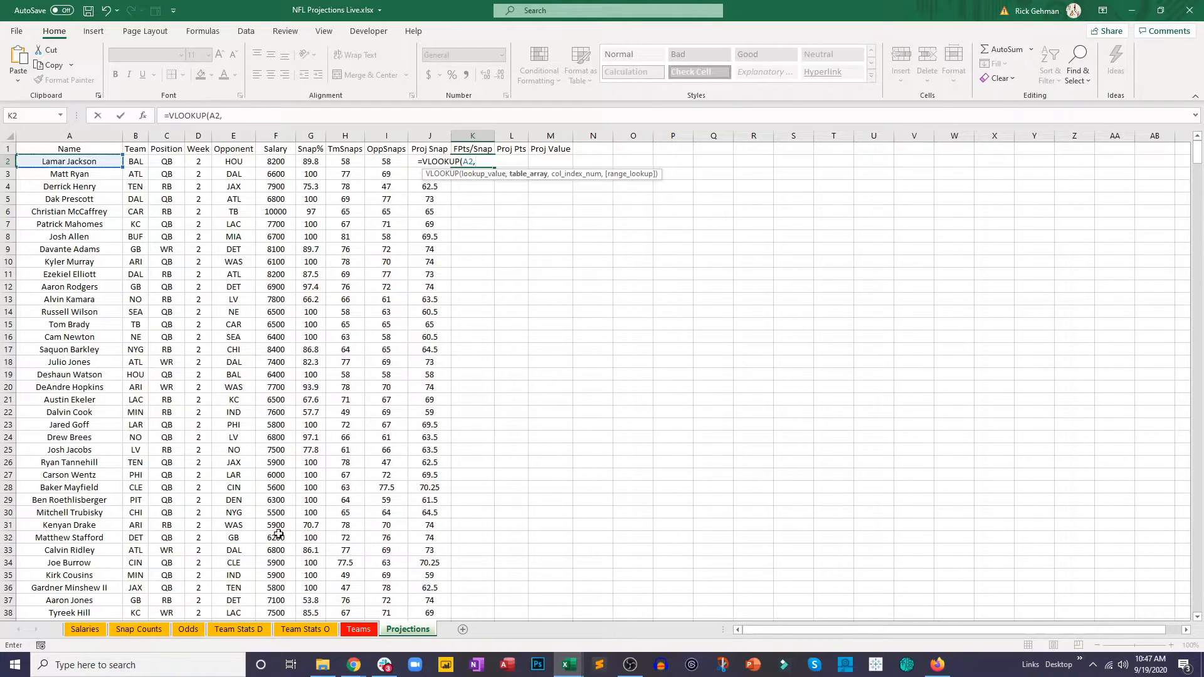
Step: Complete the K2 lookup with table 'Snap Counts'!B:N, column index 13 and FALSE for an exact match, and commit it
left_click(141, 631)
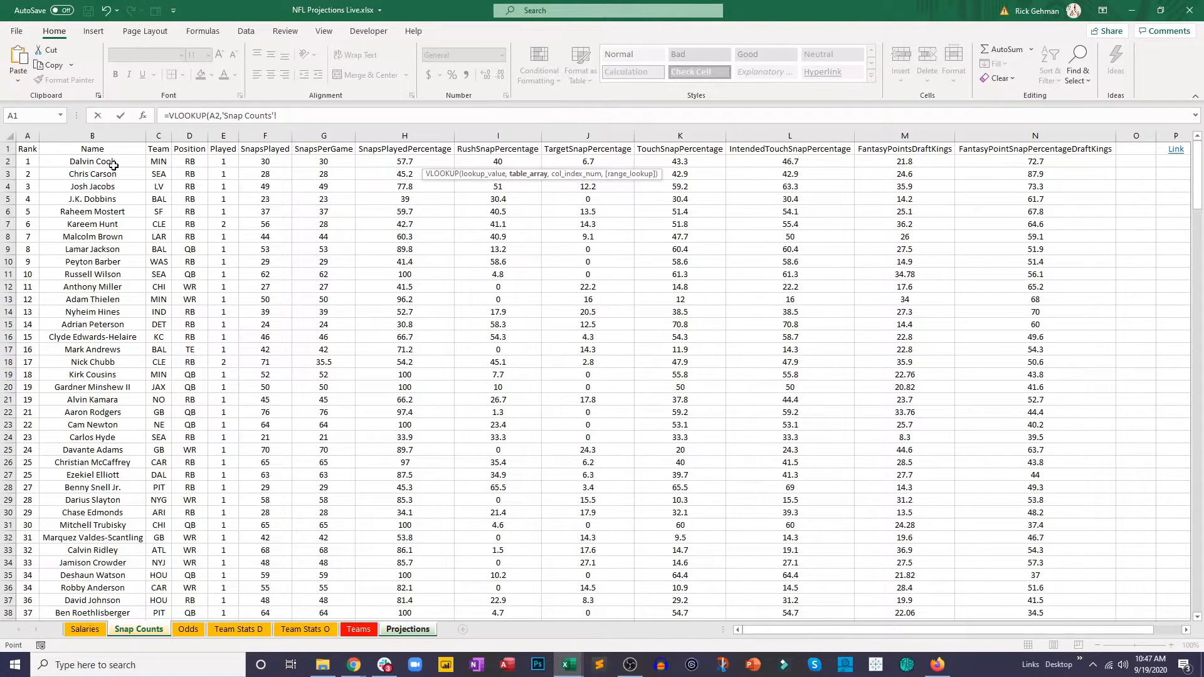
left_click_drag(114, 165, 1033, 324)
left_click(411, 113)
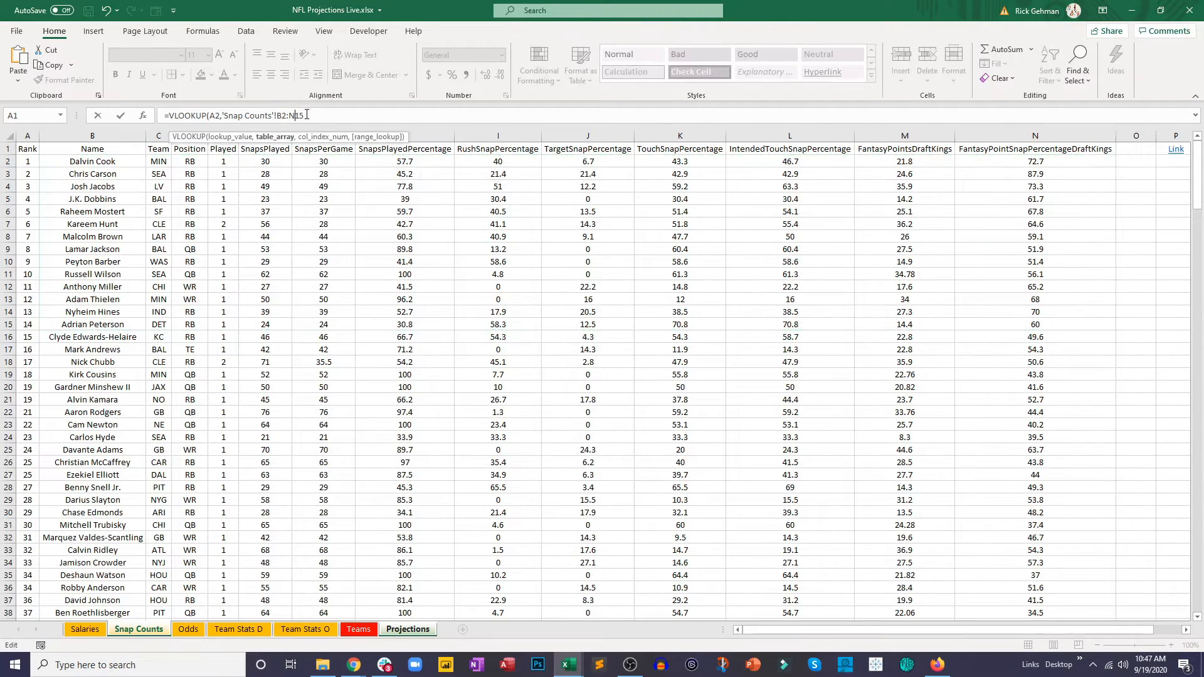
key("Left")
key("Left")
key("BackSpace")
type(",13,false")
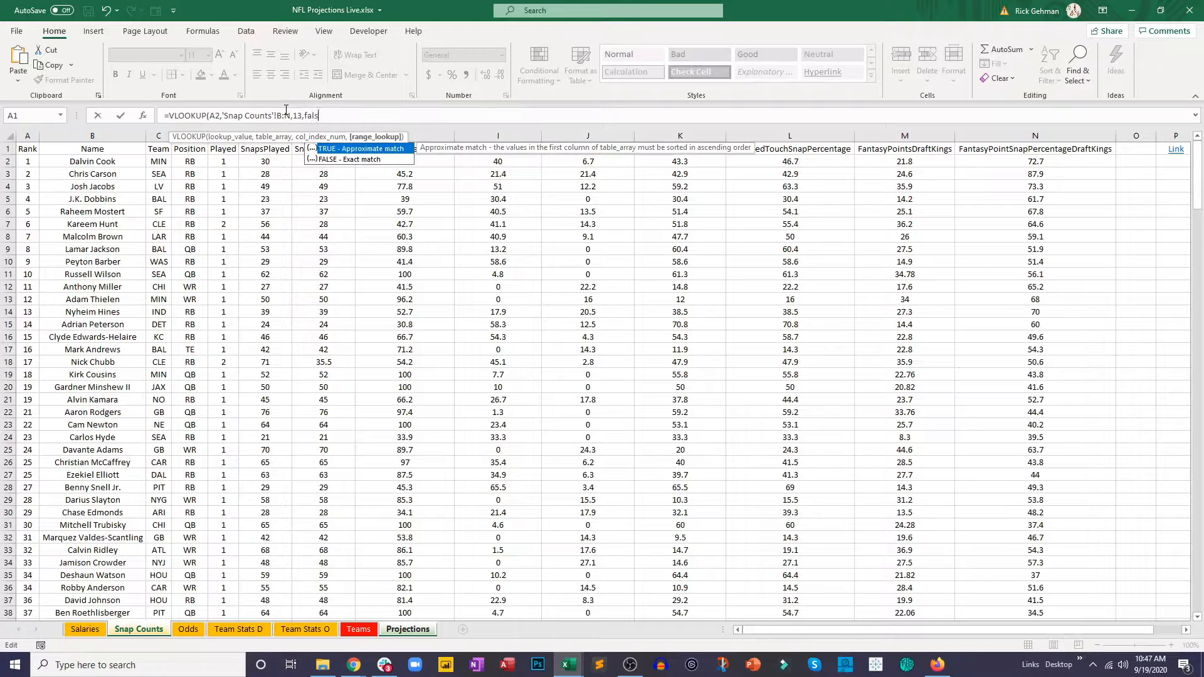
left_click(350, 122)
key("Return")
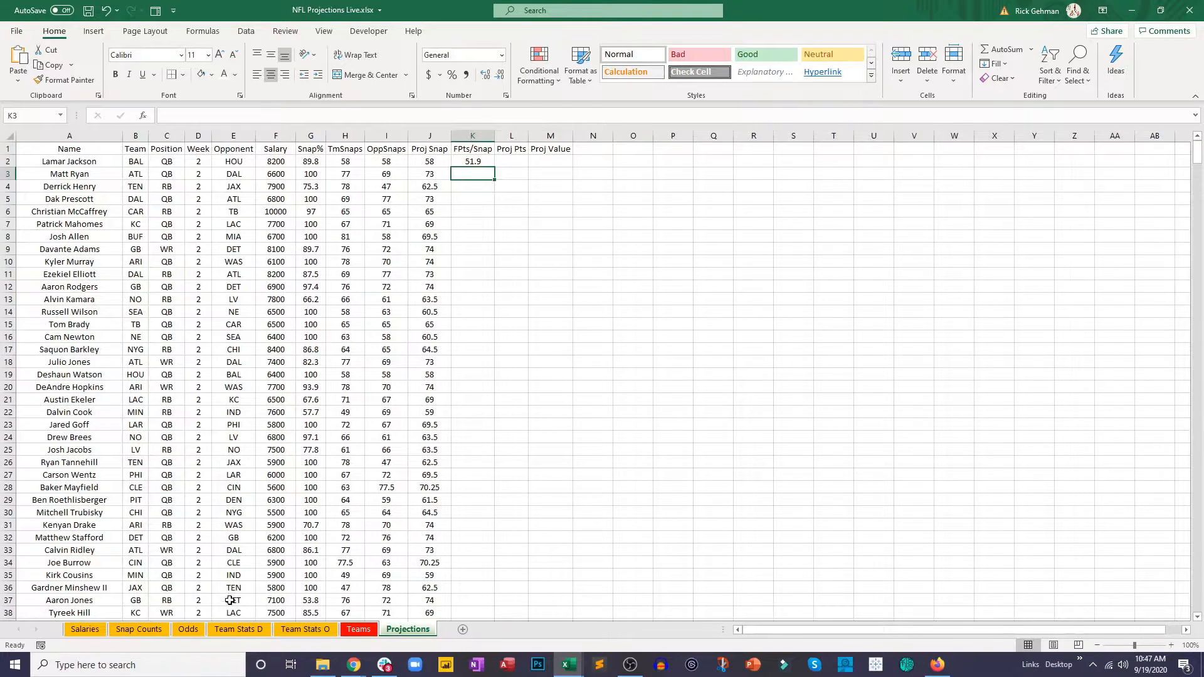
Step: After checking the player's row on the Snap Counts sheet, divide the VLOOKUP in Projections K2 by 100
left_click(153, 630)
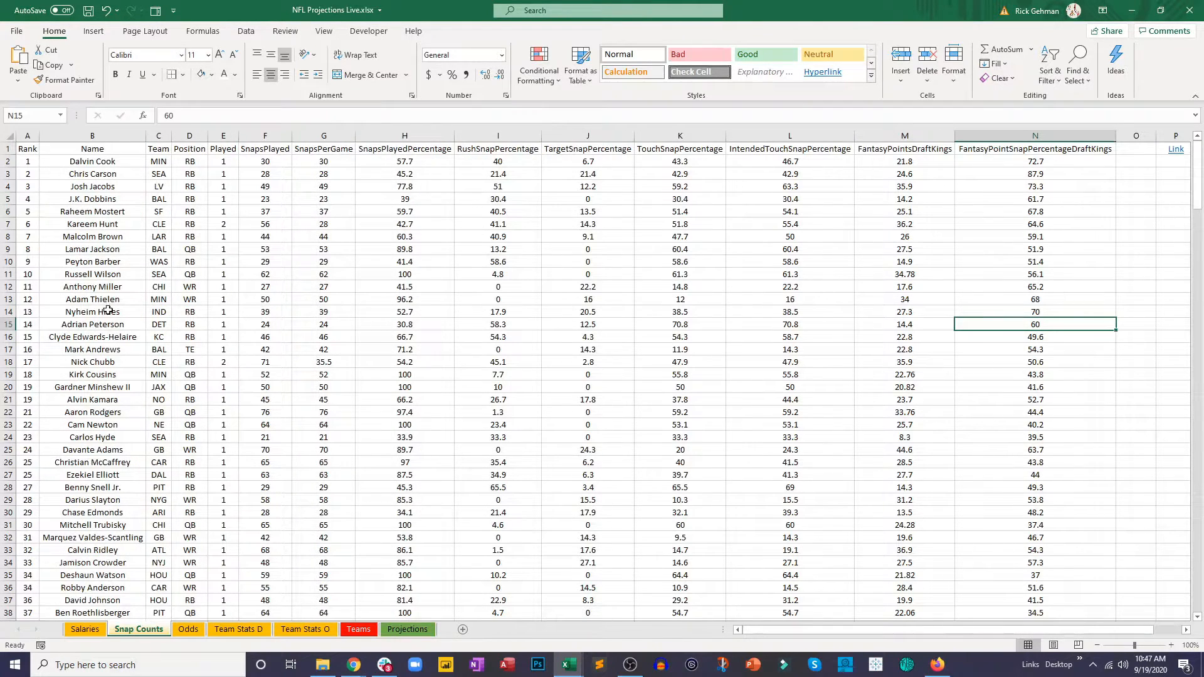
left_click(113, 259)
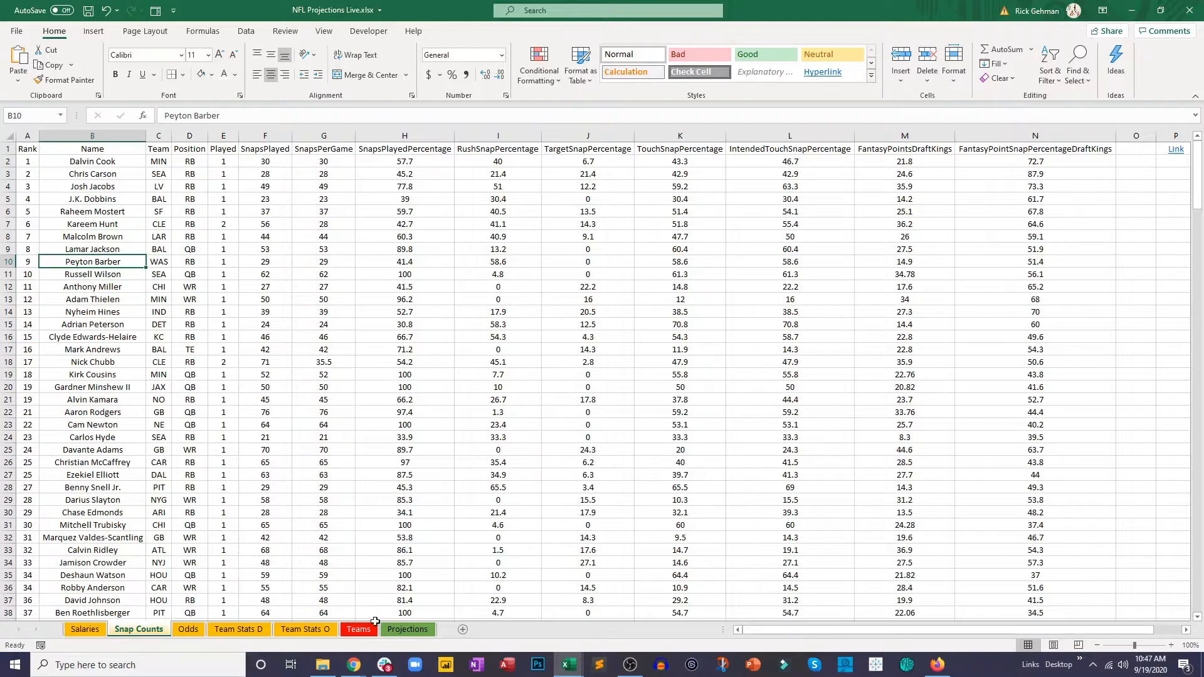
left_click(406, 630)
left_click(471, 162)
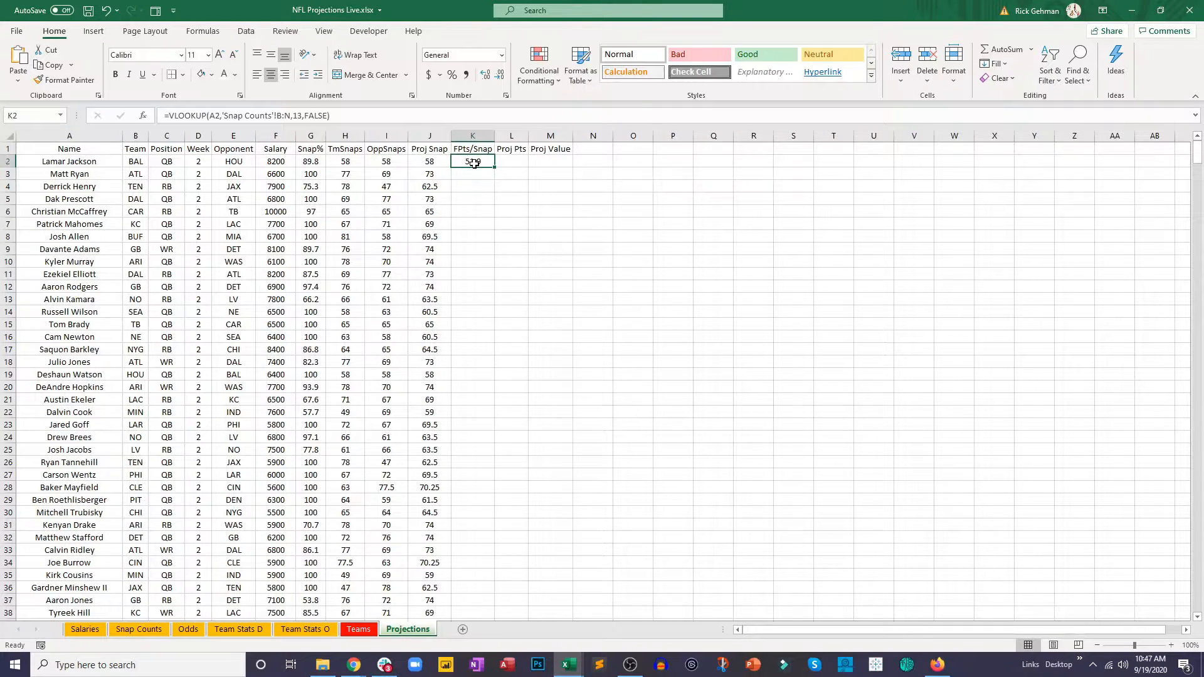
left_click(188, 126)
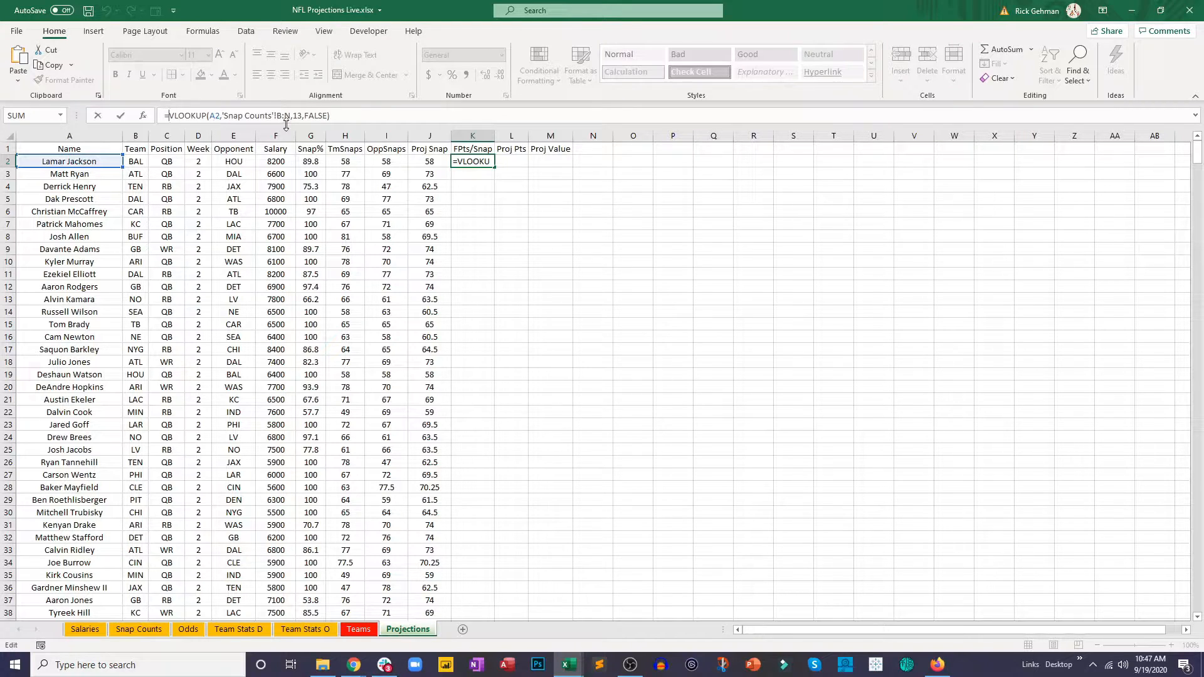
left_click(353, 125)
type("/100")
key("Return")
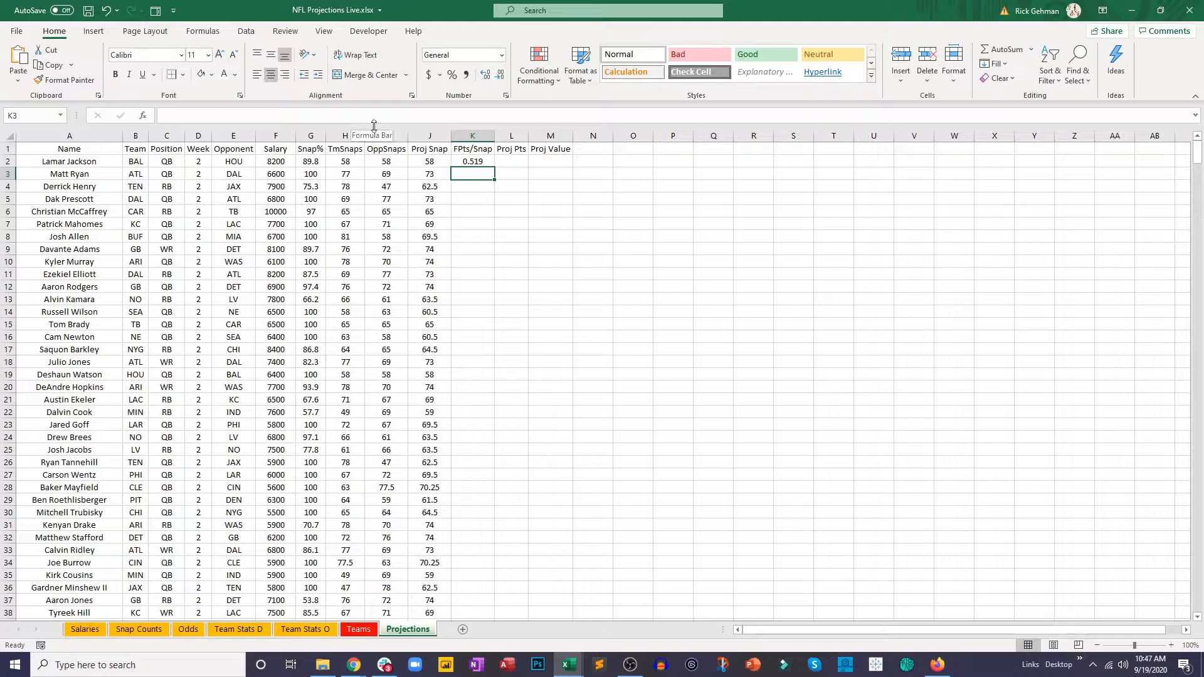
Step: Format K2 to two decimal places and fill the FPts/Snap formula down through all player rows
left_click(473, 161)
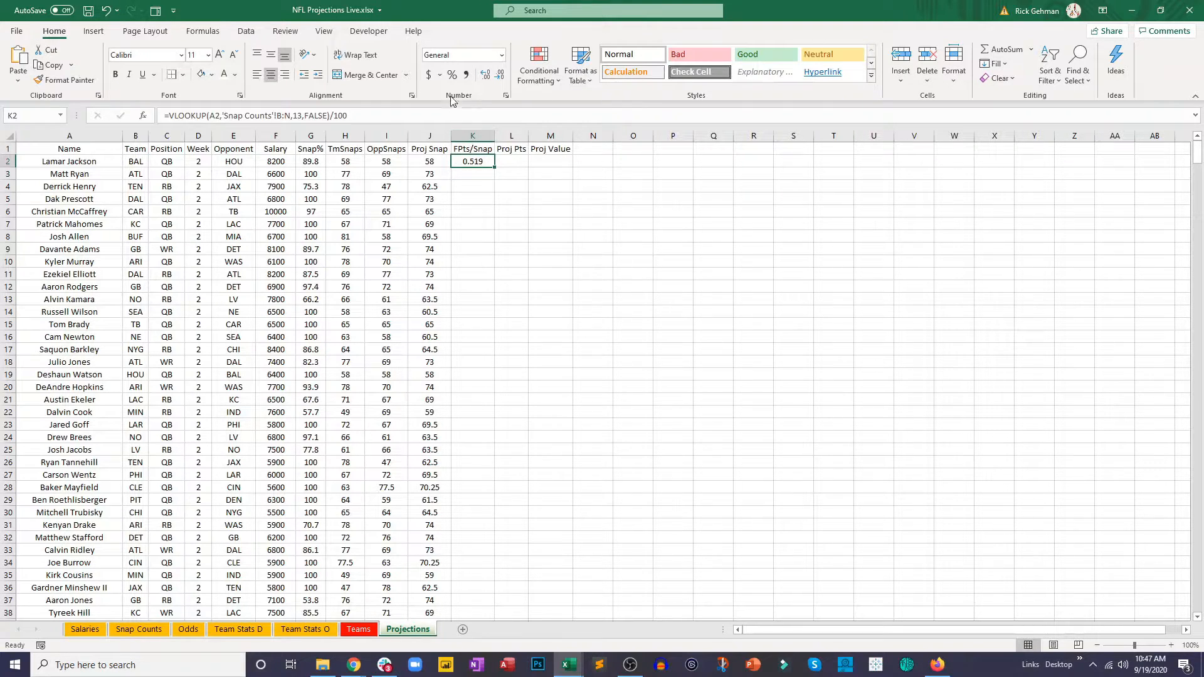
left_click(500, 75)
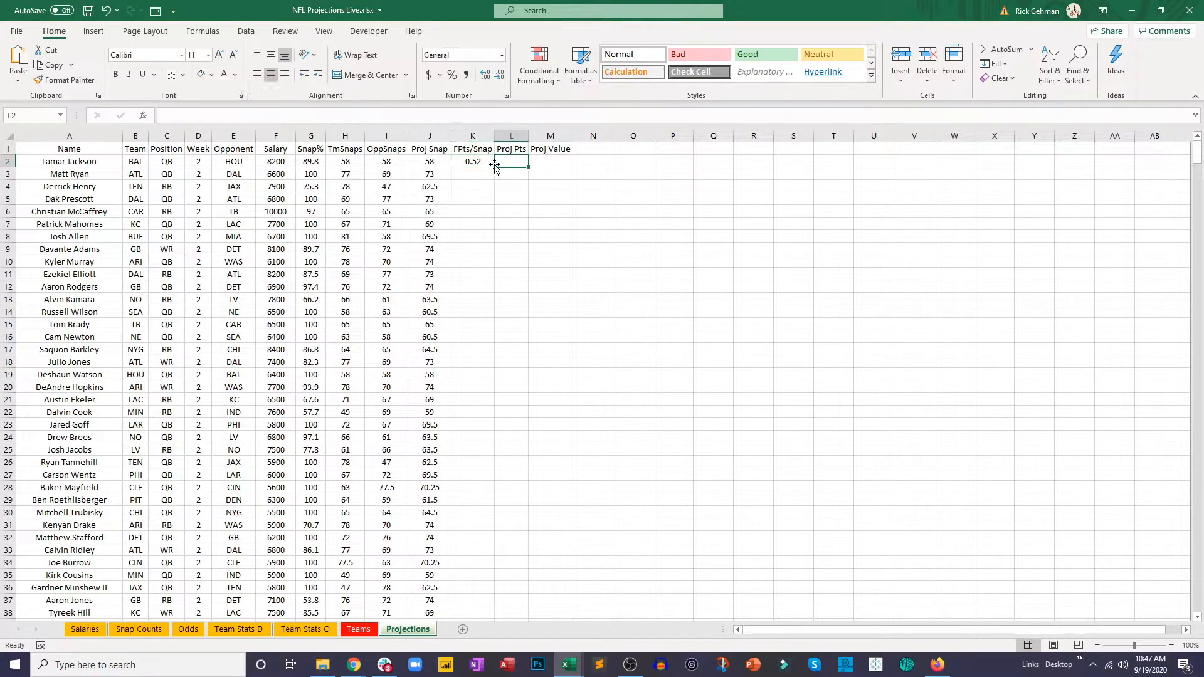
double_click(494, 167)
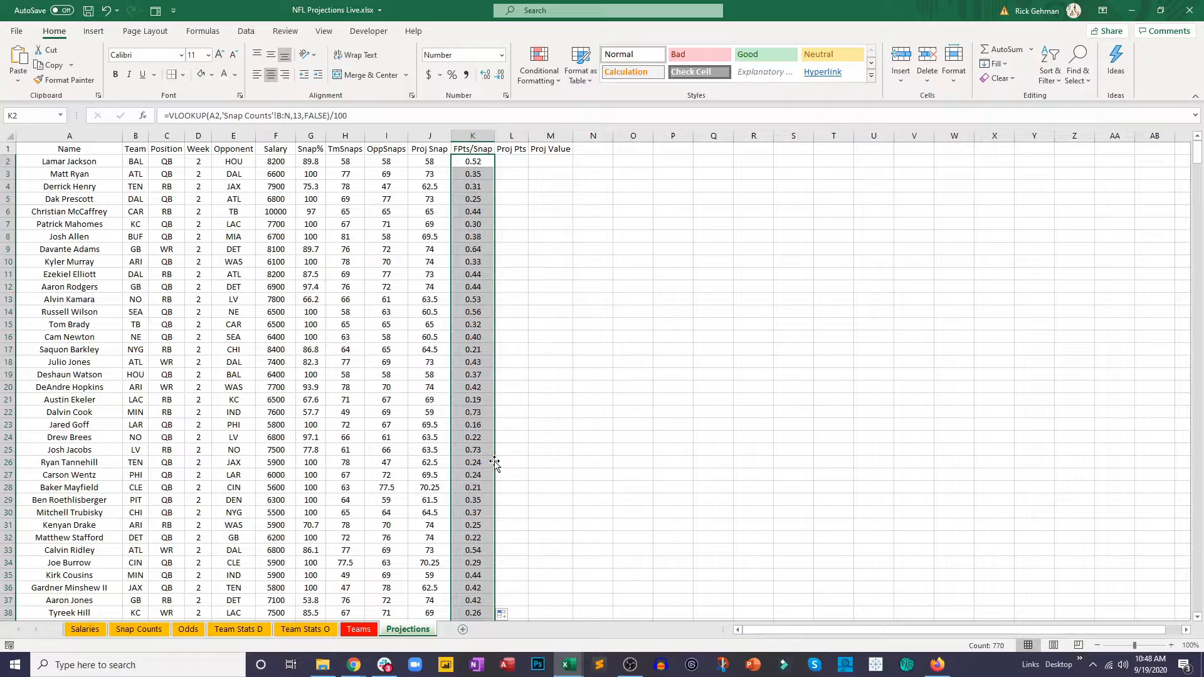
left_click(531, 393)
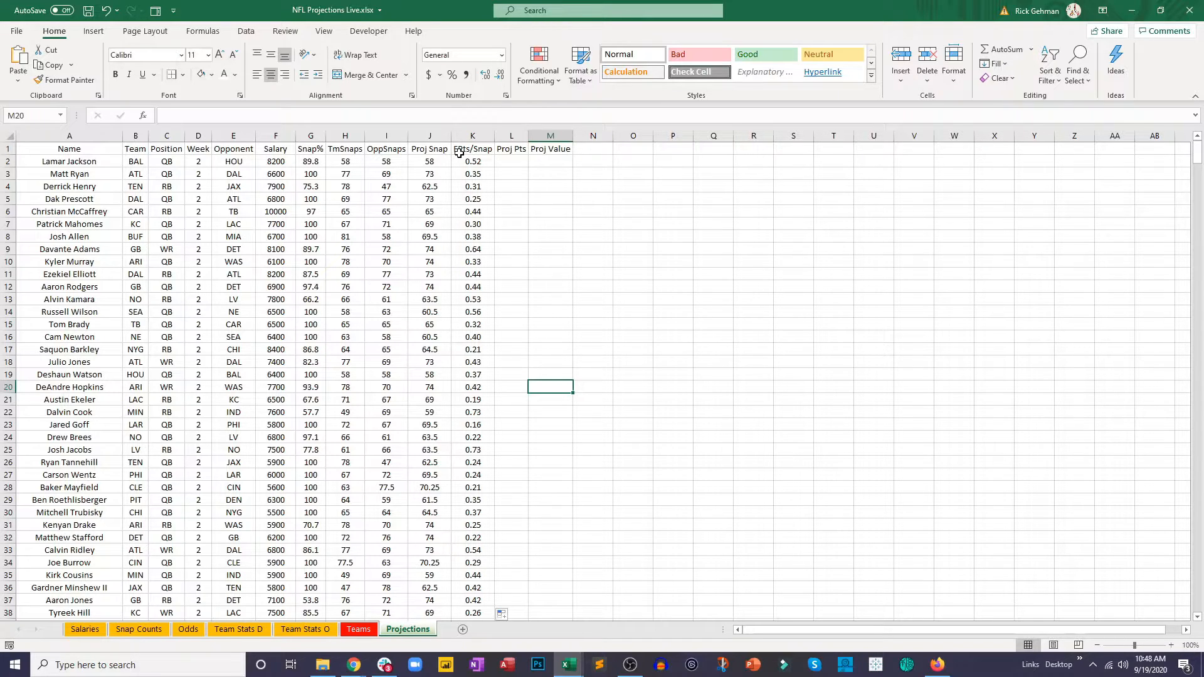
Step: Enter the projected points formula =J2*K2 in L2, multiplying projected snaps by fantasy points per snap
left_click(515, 156)
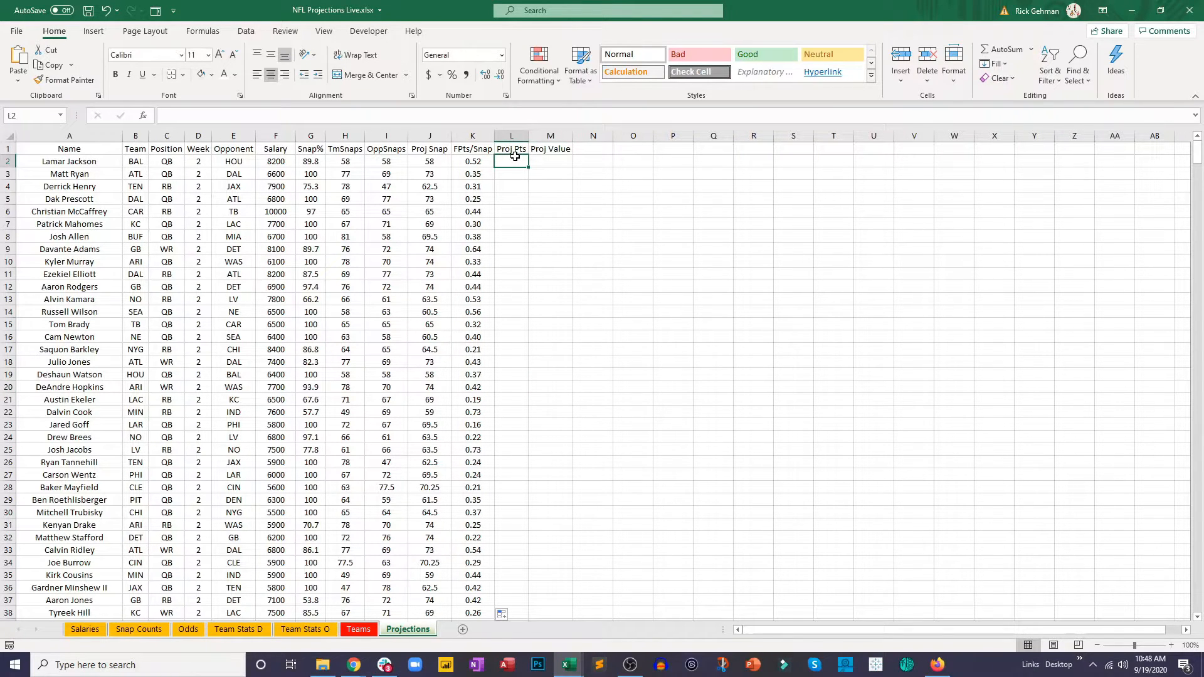
type("=")
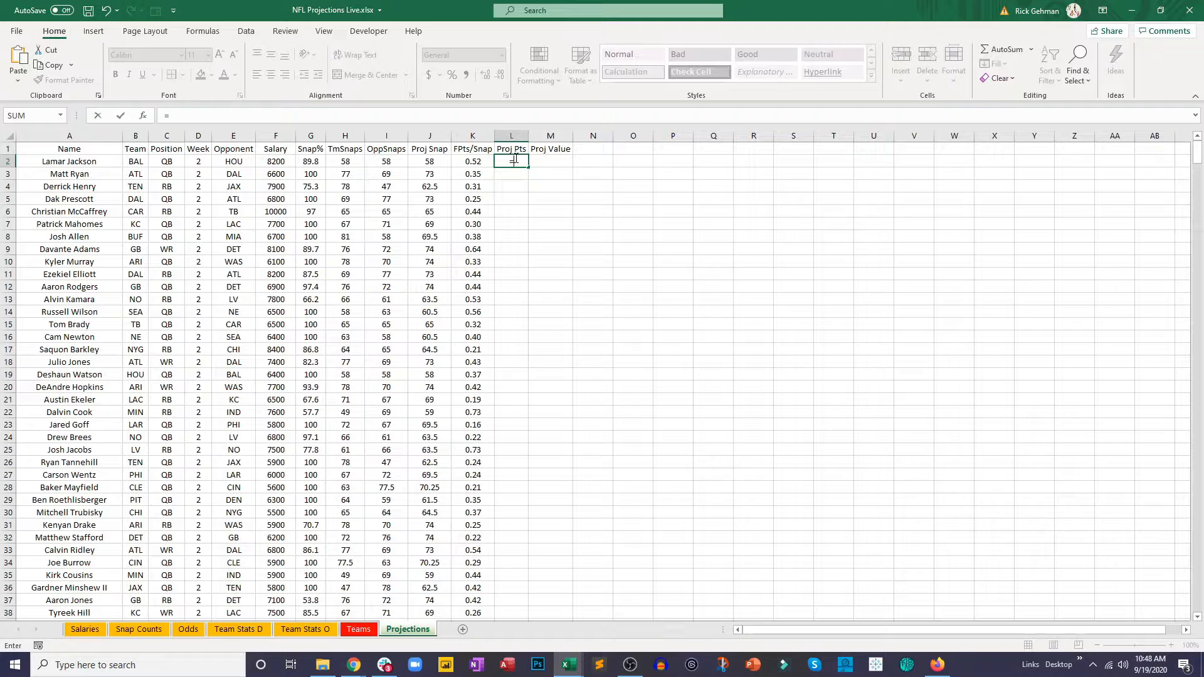
left_click(437, 161)
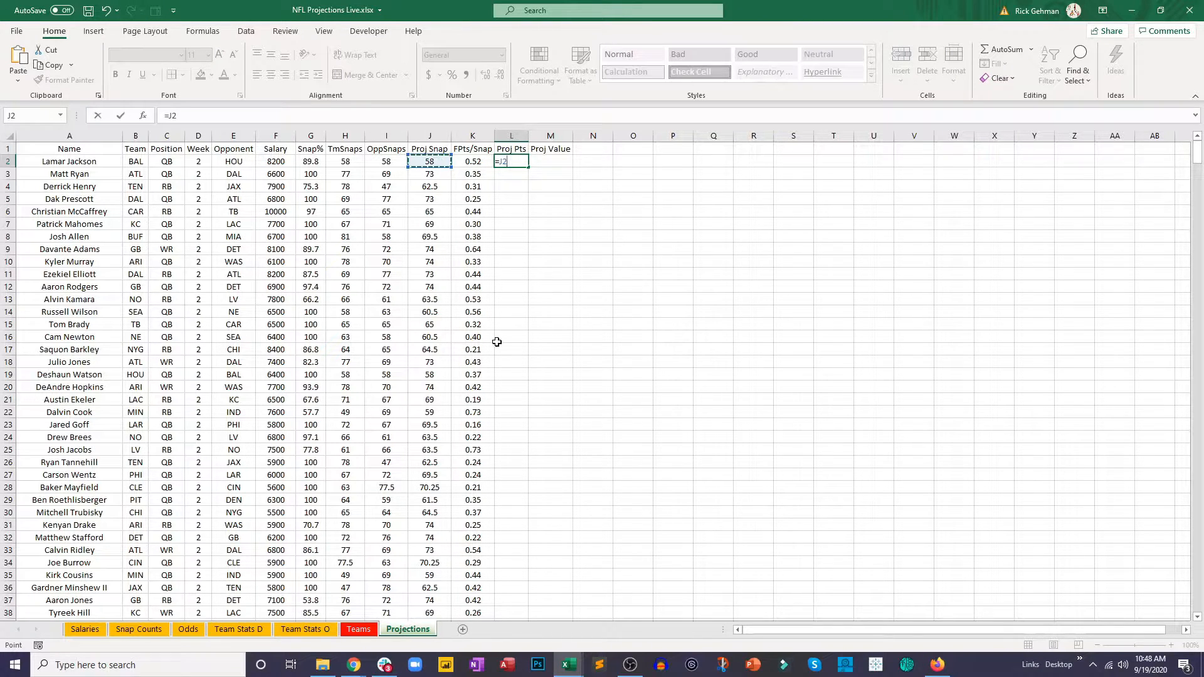
type("*")
left_click(473, 162)
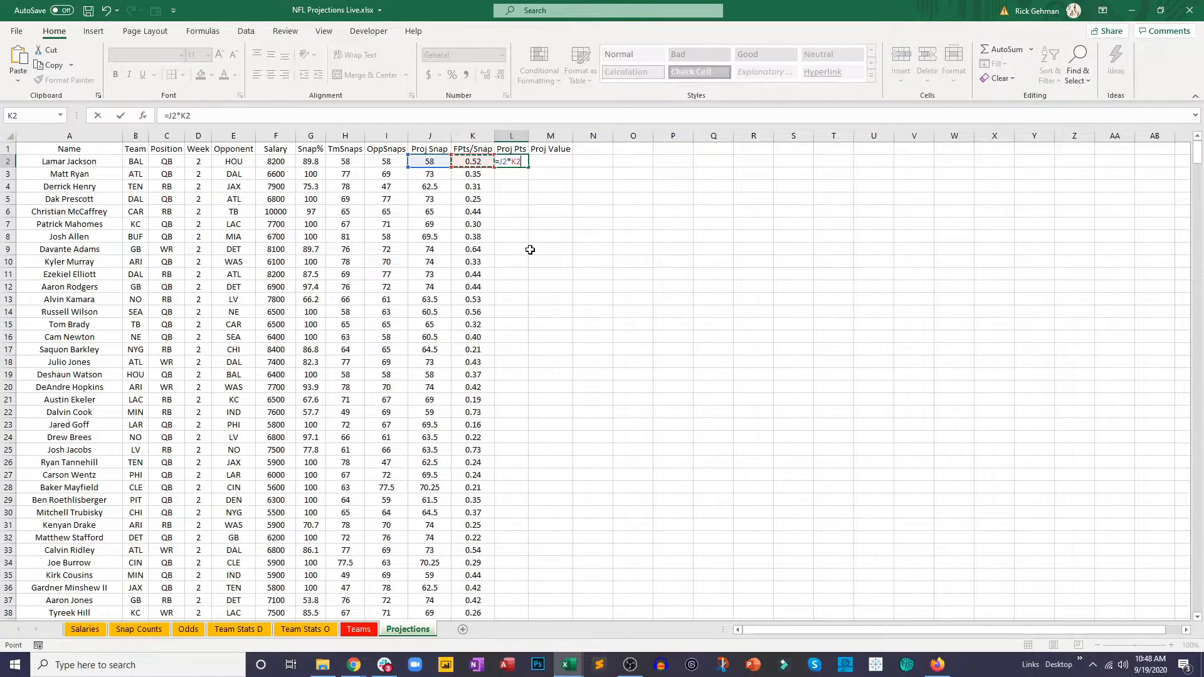
key("Return")
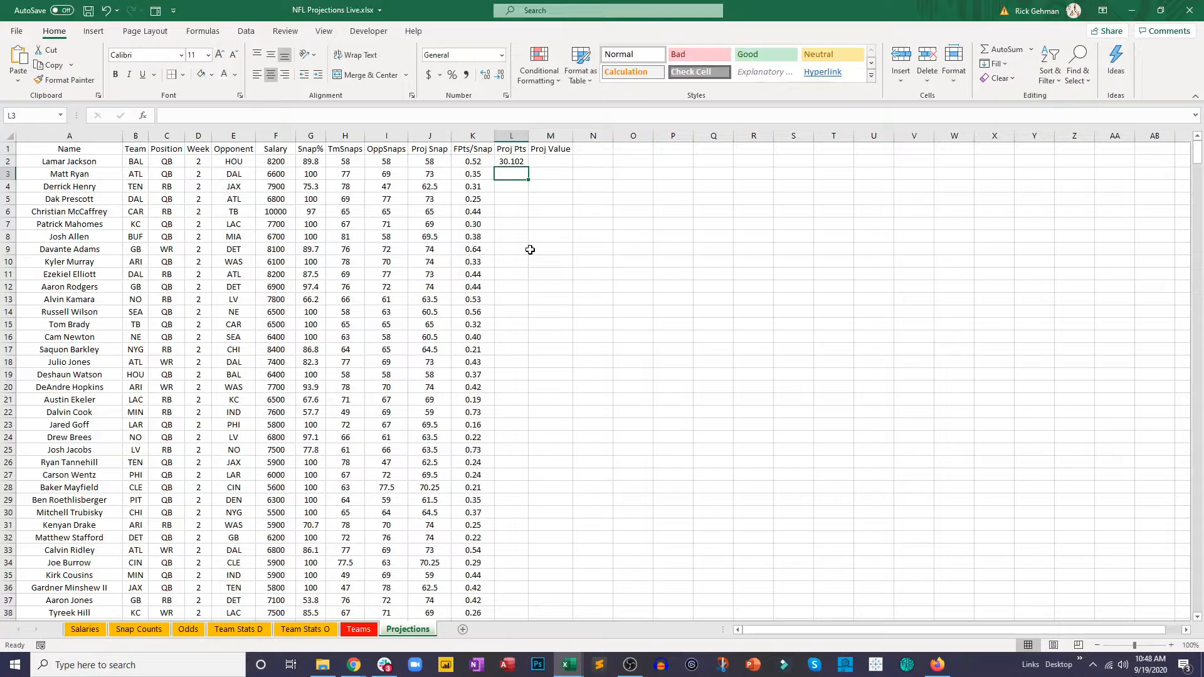
Step: Format L2 to two decimal places and fill the Proj Pts formula down through all player rows
left_click(524, 164)
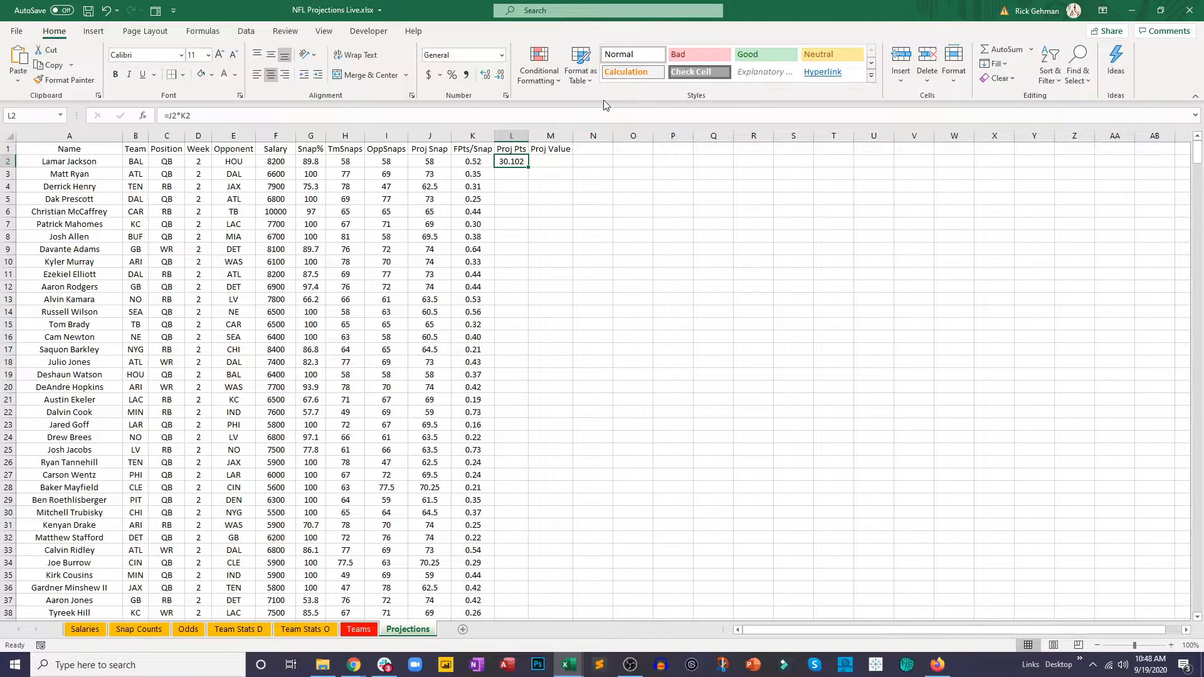
left_click(500, 74)
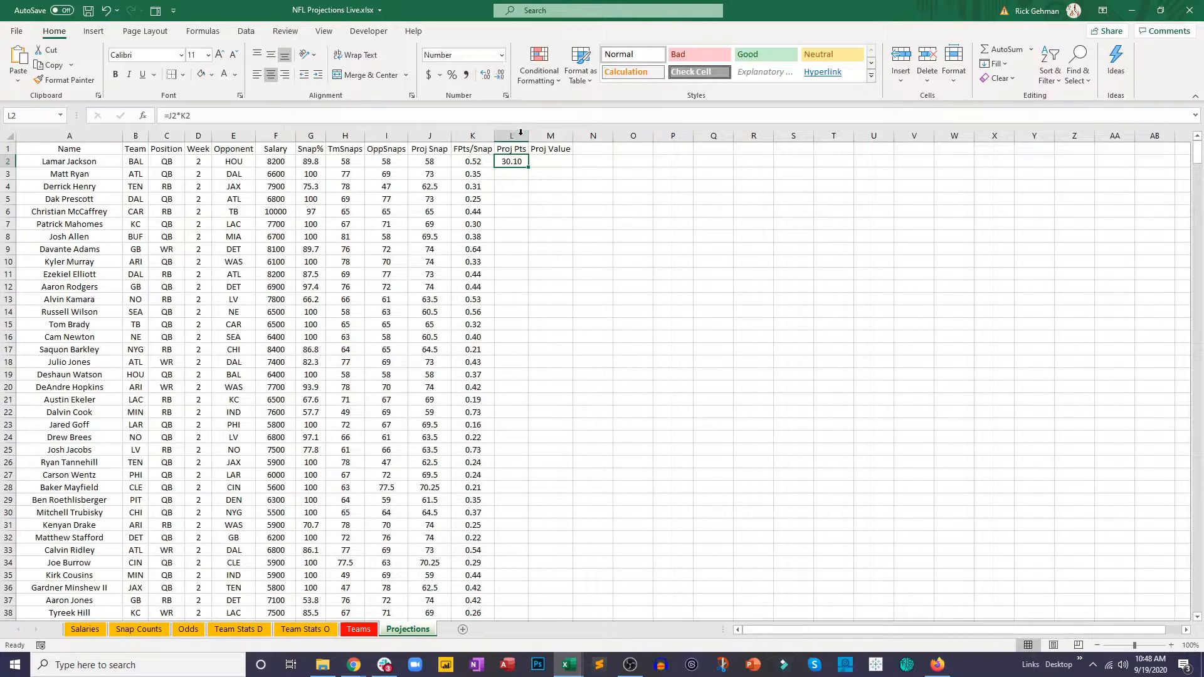
double_click(529, 165)
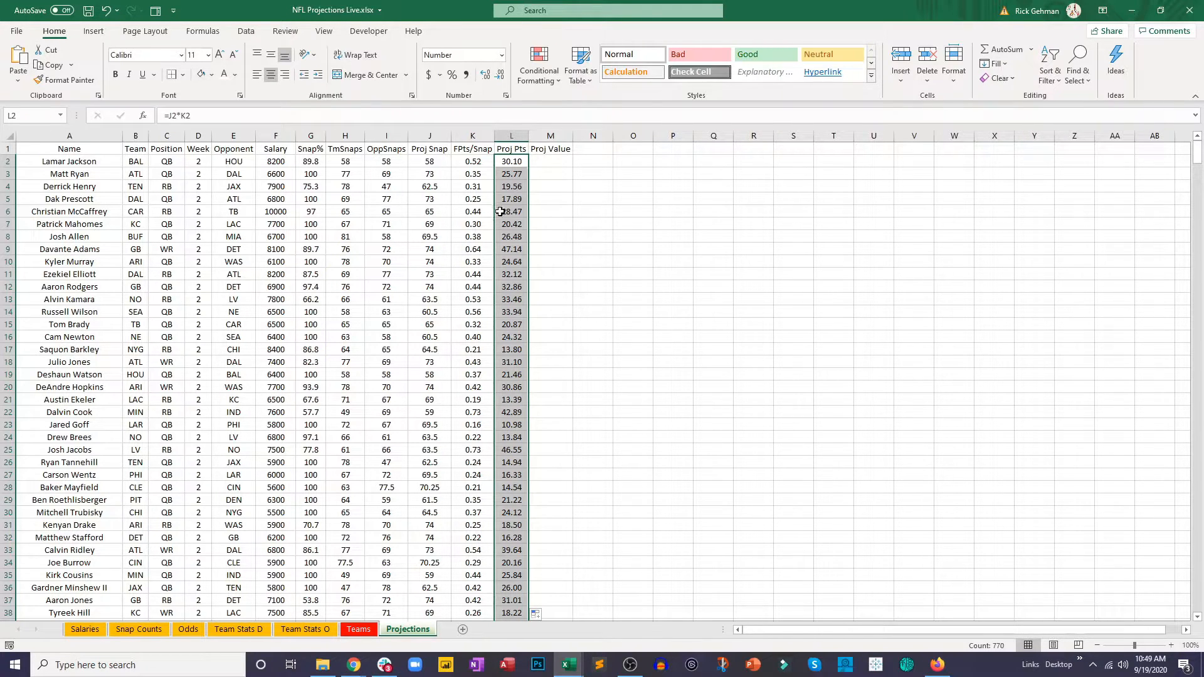
Step: Enter the projected value formula =L2/(F2/1000) in M2, dividing projected points by salary in thousands
left_click(540, 158)
type("=")
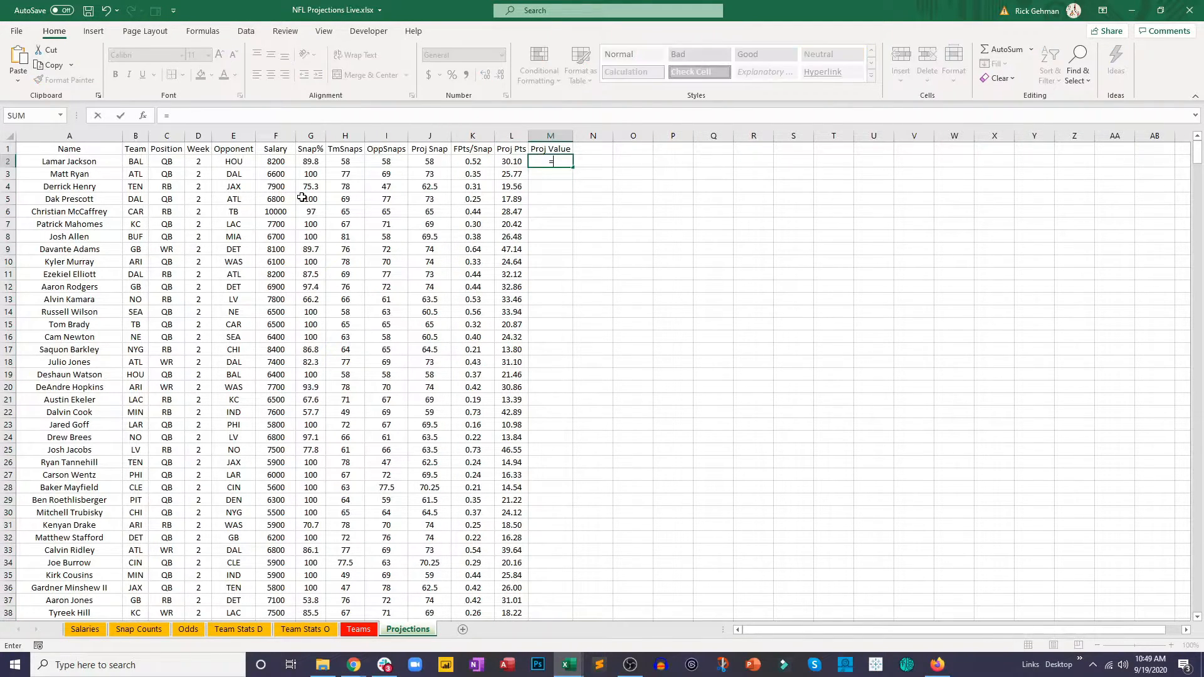
left_click(285, 160)
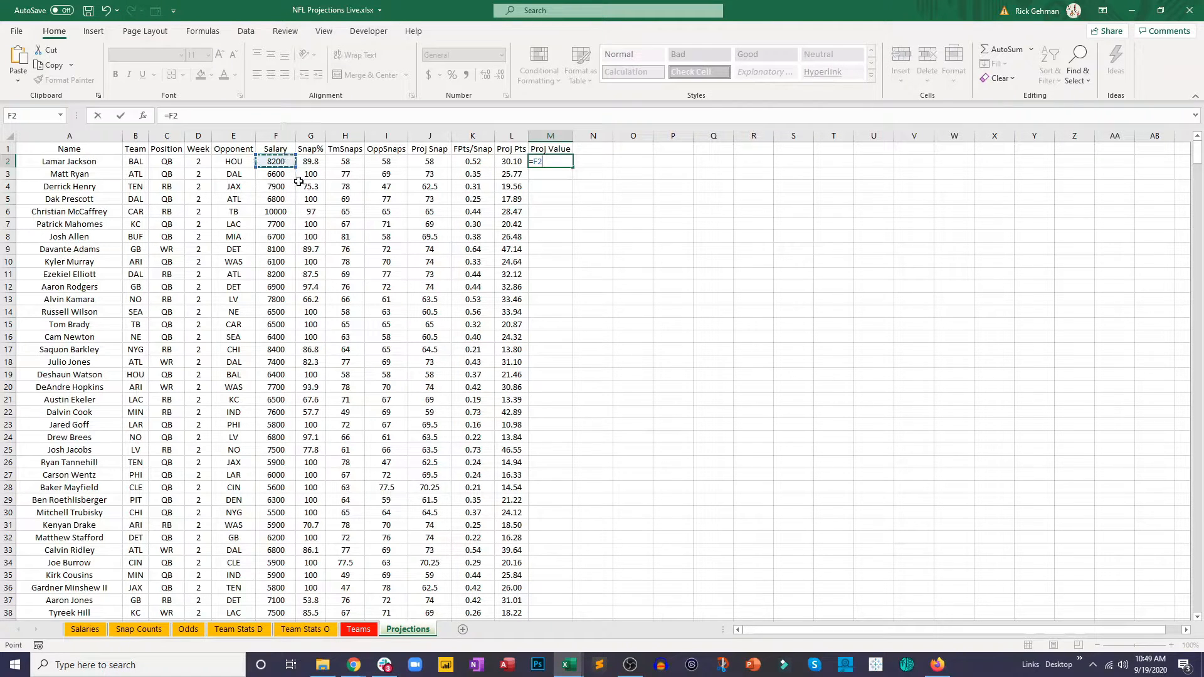
left_click(212, 111)
type("/1000")
type(")")
type("(")
left_click(503, 165)
type("/")
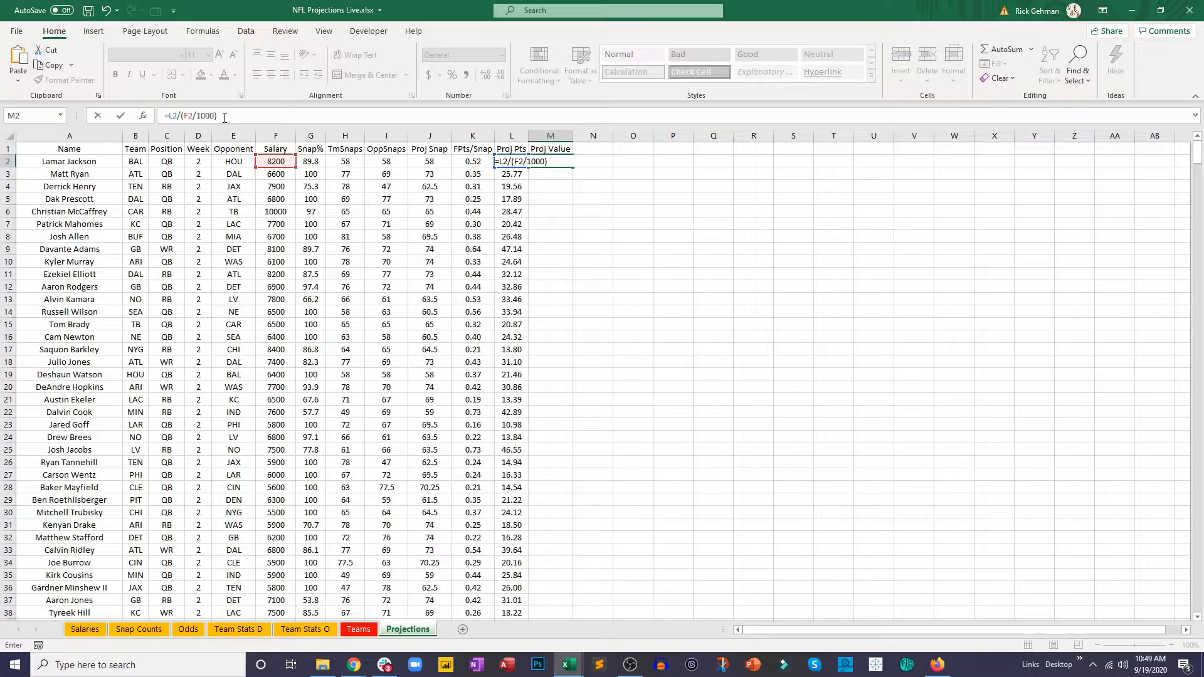
key("Return")
Step: Format M2 to two decimal places and fill the Proj Value formula down through all player rows
left_click(551, 162)
left_click(500, 75)
left_click(500, 74)
left_click(500, 74)
left_click(500, 74)
left_click(500, 74)
double_click(573, 169)
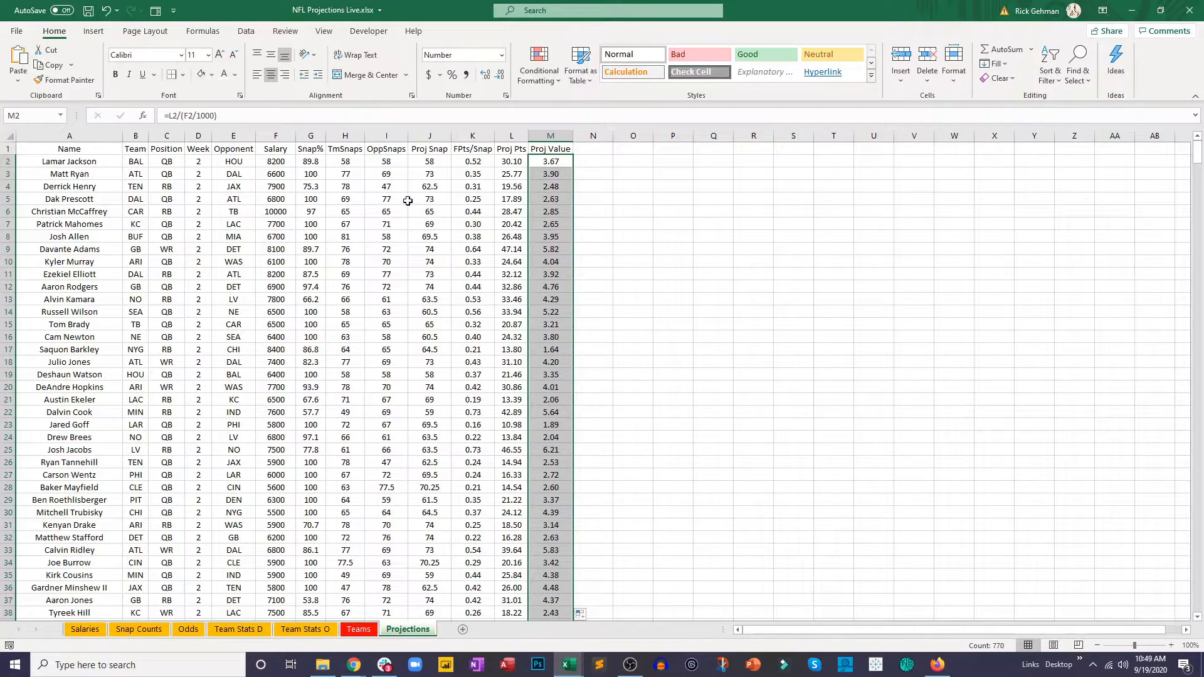
Step: Review the Proj Pts and Proj Value formulas for the first two players in rows 2 and 3
left_click(430, 222)
left_click(515, 163)
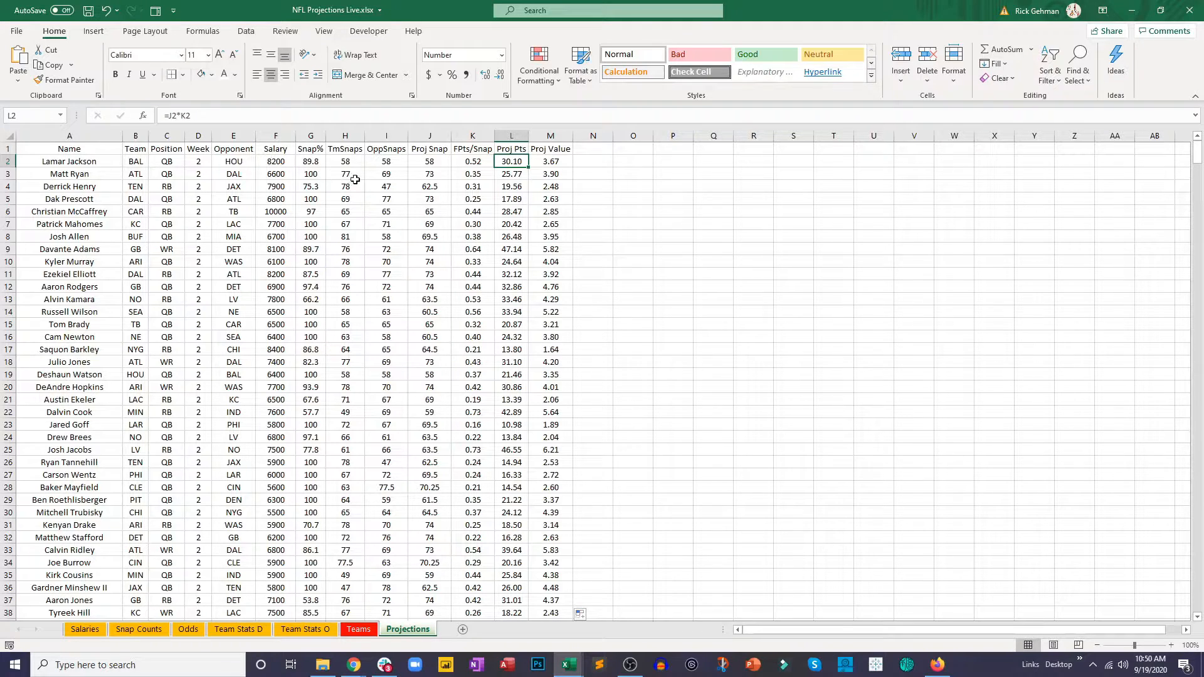
left_click(519, 176)
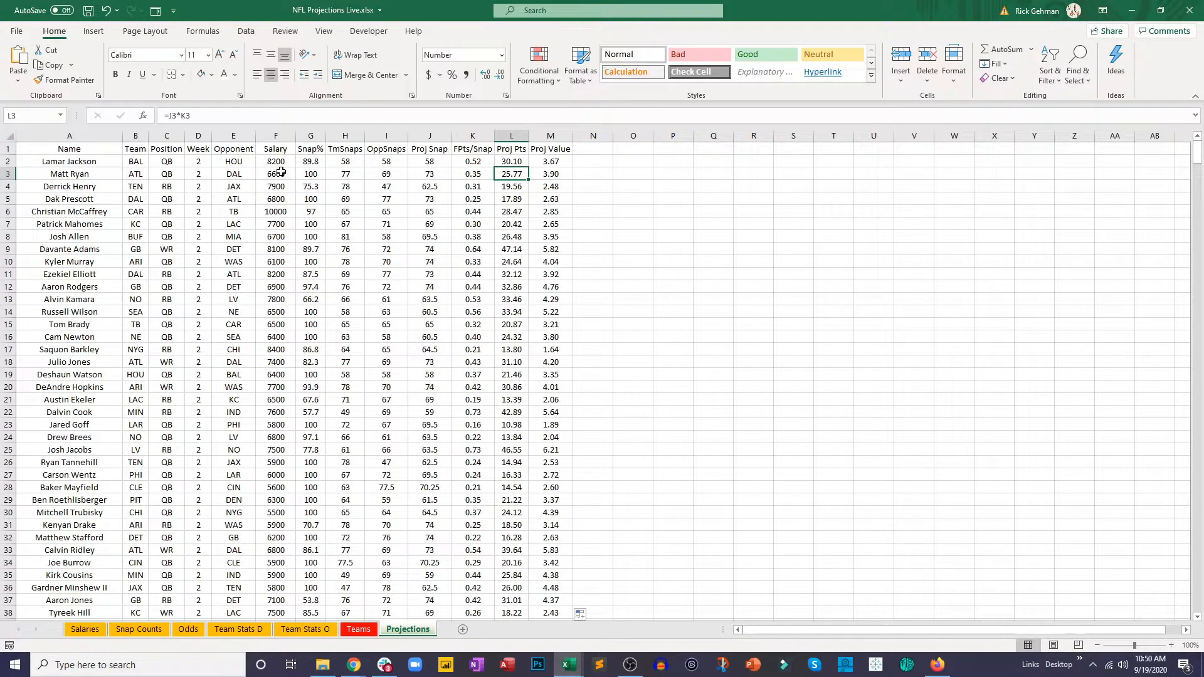
left_click(566, 175)
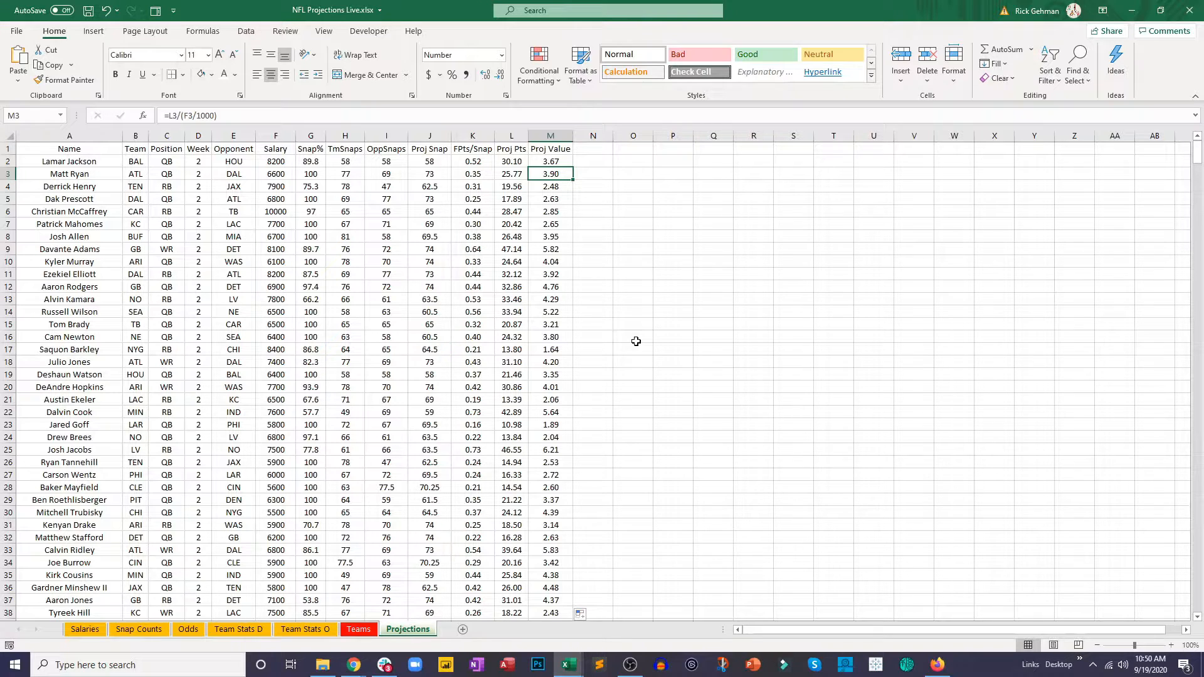
key("Up")
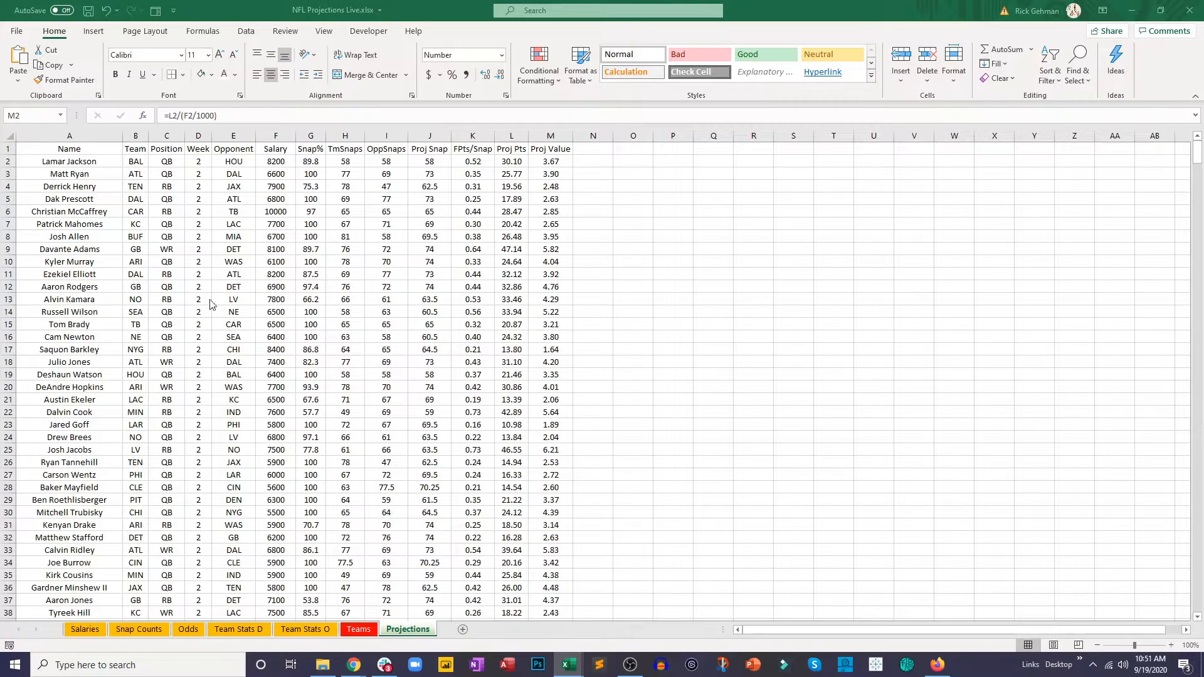
Step: Add the headers "Spread" in N1 and "O/U" in O1
double_click(571, 168)
left_click(584, 147)
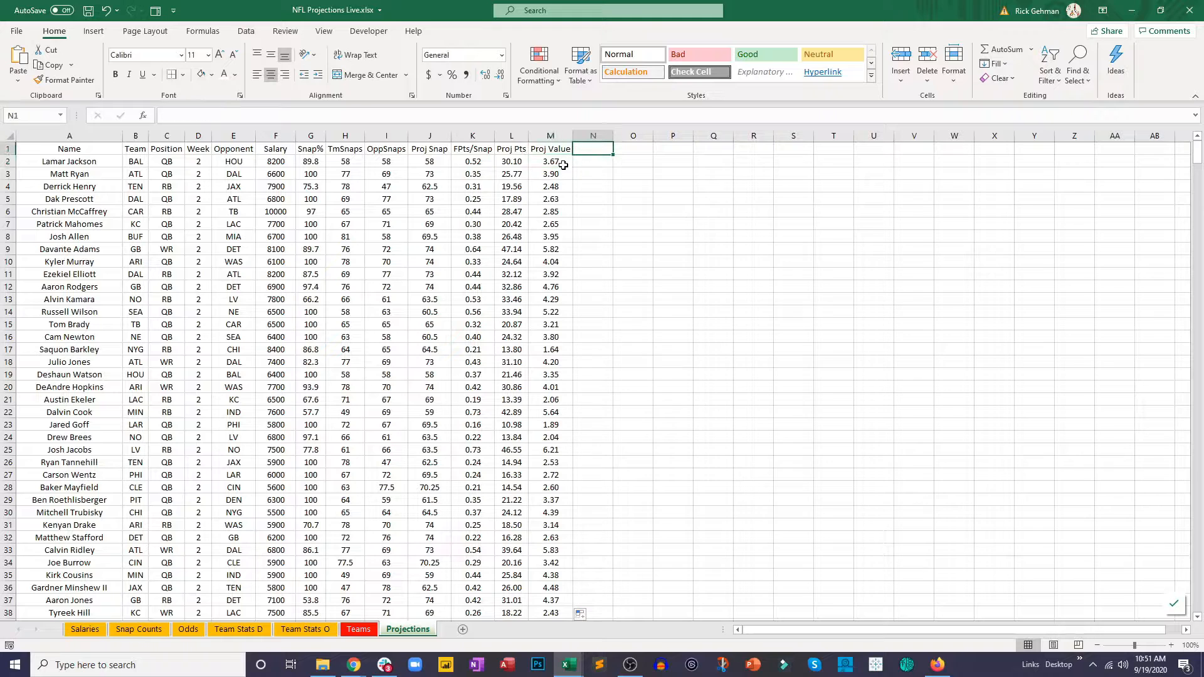
type("Spread")
key("Tab")
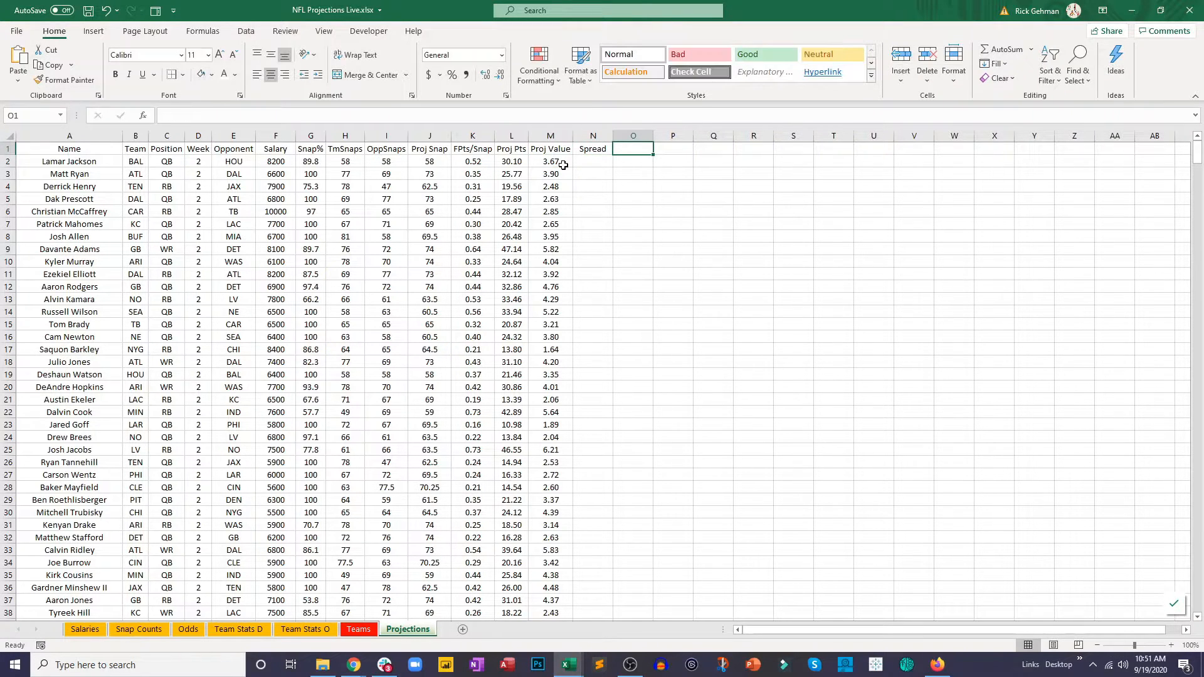
type("O/U")
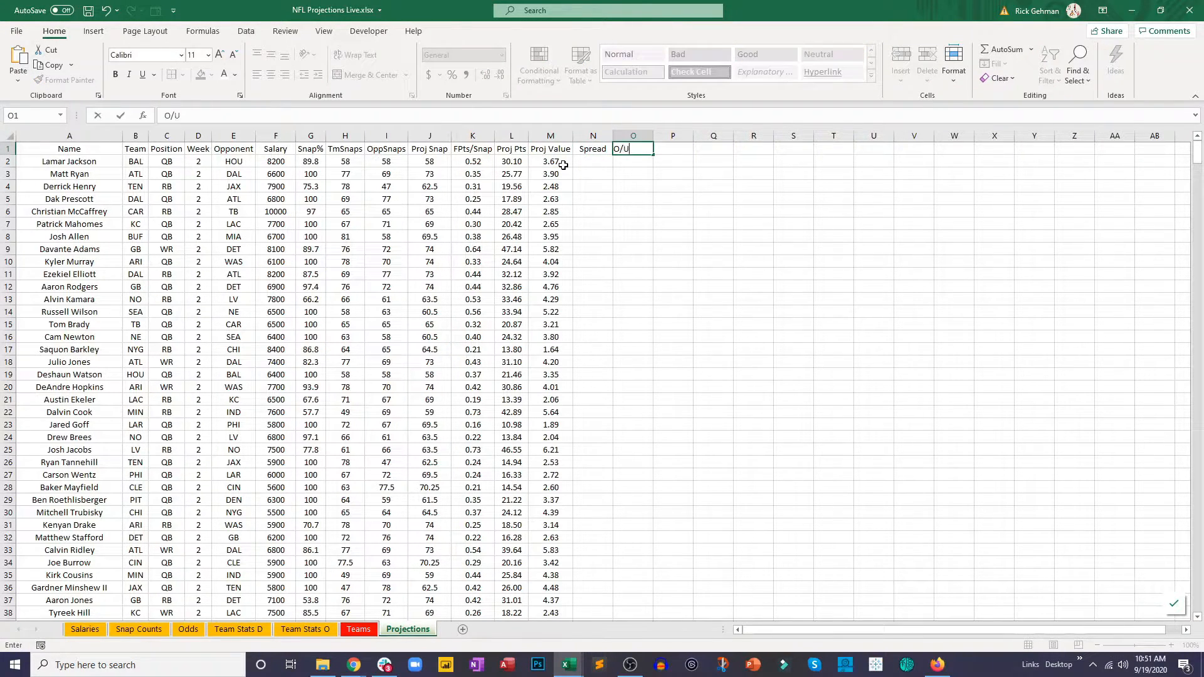
key("Tab")
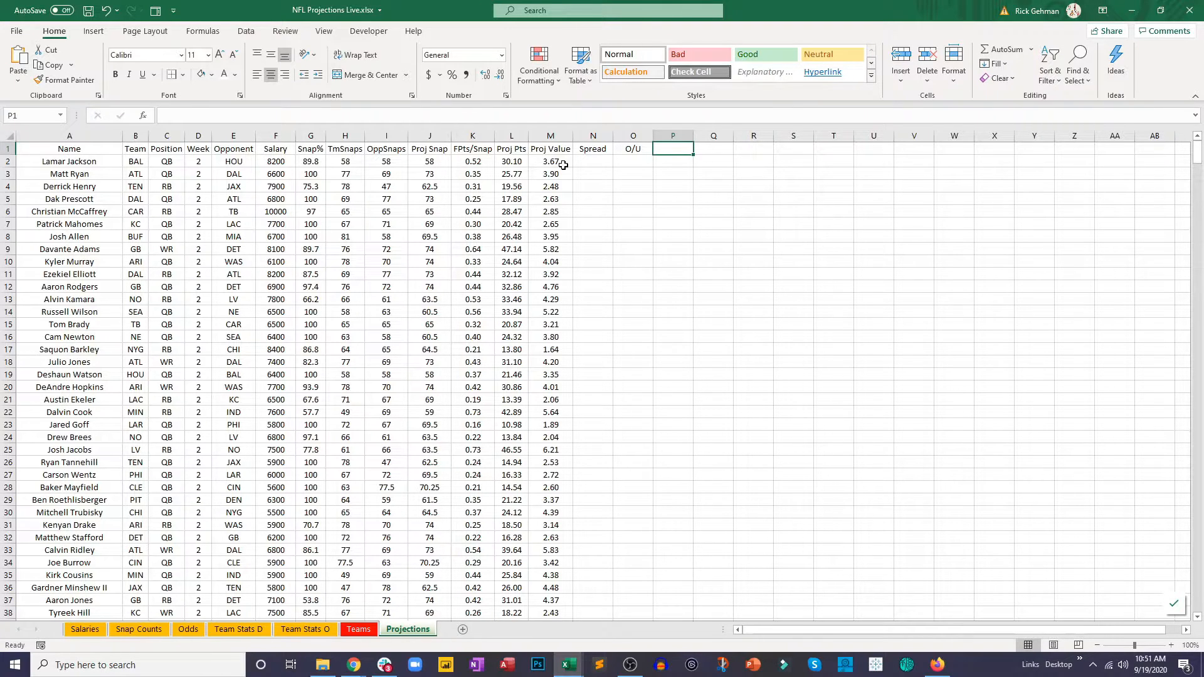
Step: Add the headers "TmImp" in P1 and "OppWeight" in Q1, and fit column Q to its text
type("Tm")
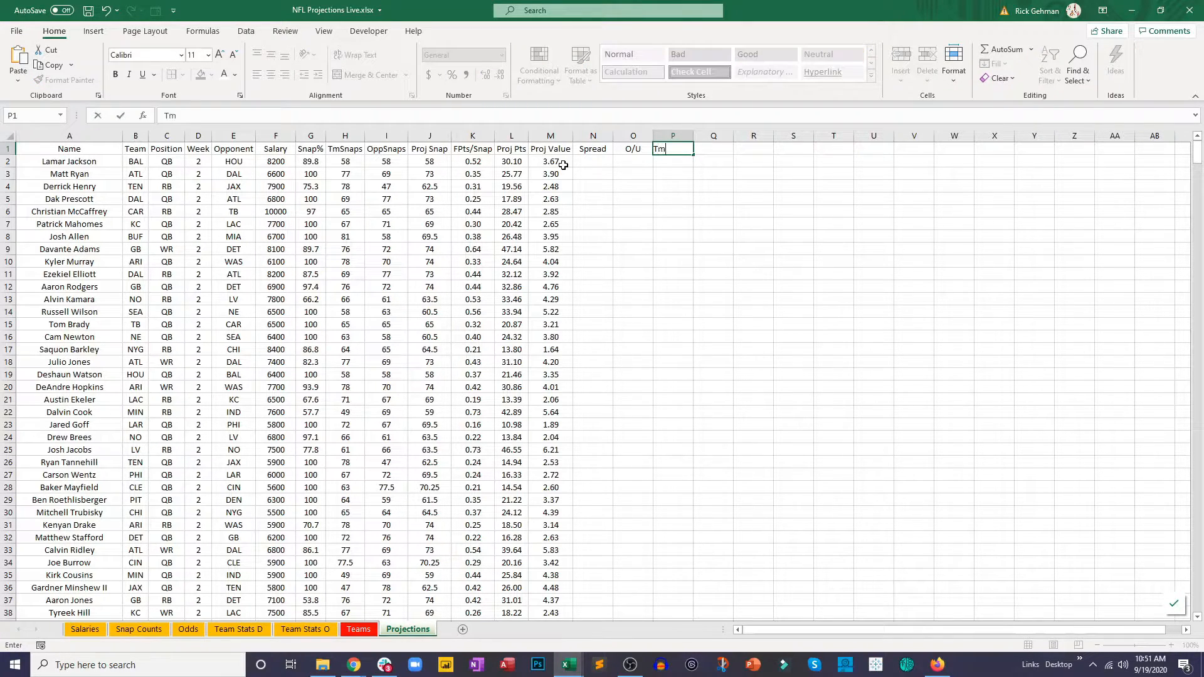
type("lmp")
key("Tab")
type("OppWeight")
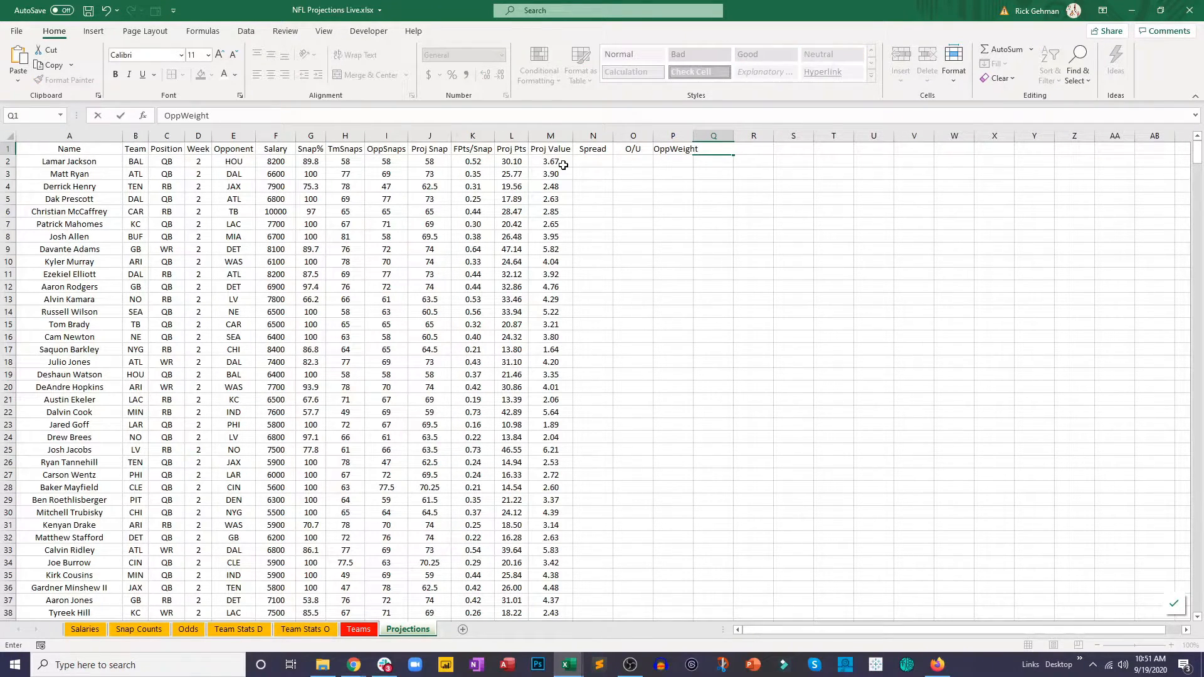
key("Return")
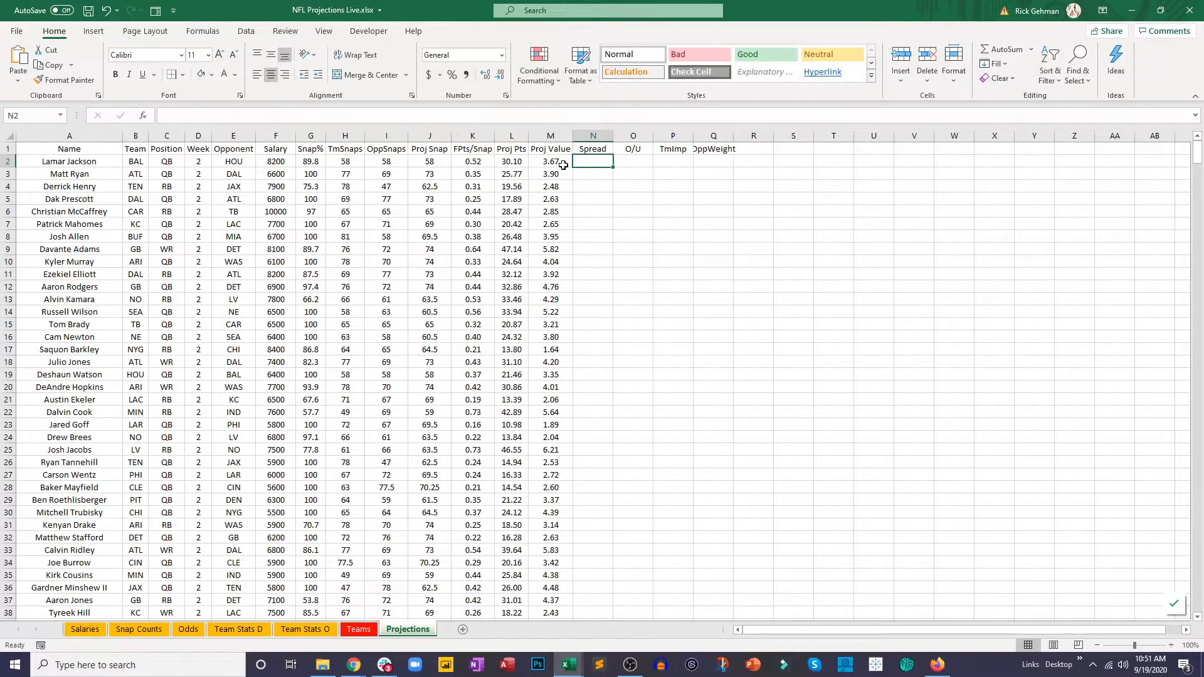
double_click(735, 136)
left_click(717, 187)
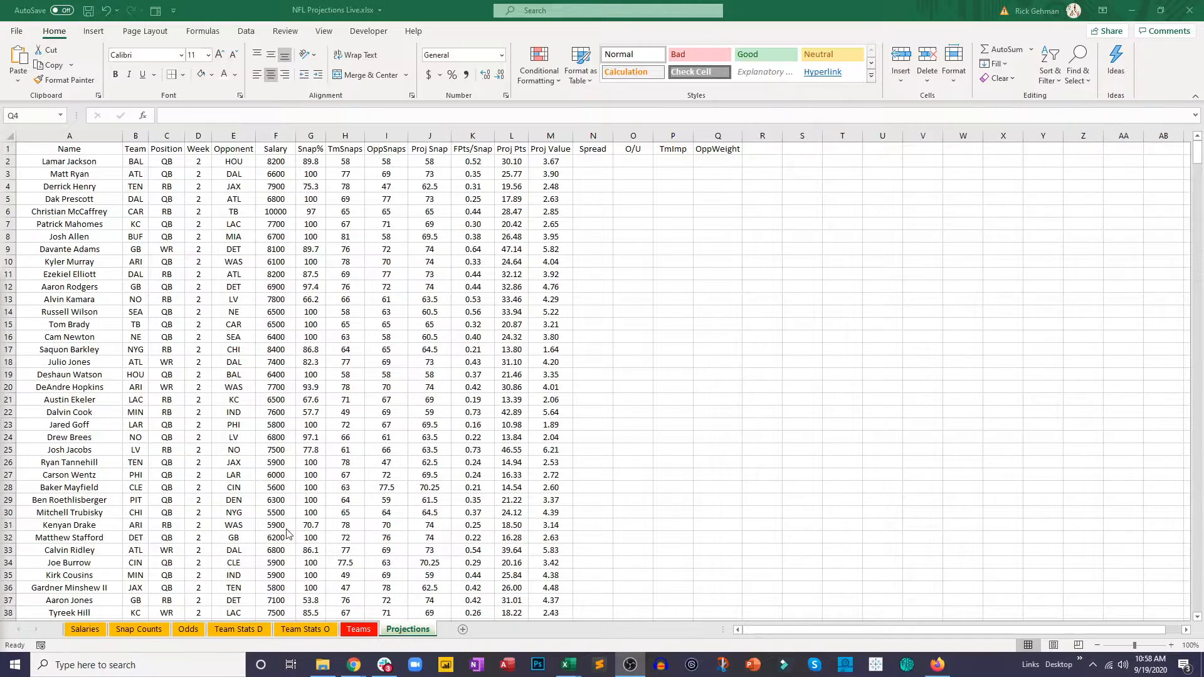
Step: Examine the Odds sheet for the away team, home team and consensus point spread columns
left_click(171, 631)
left_click(182, 632)
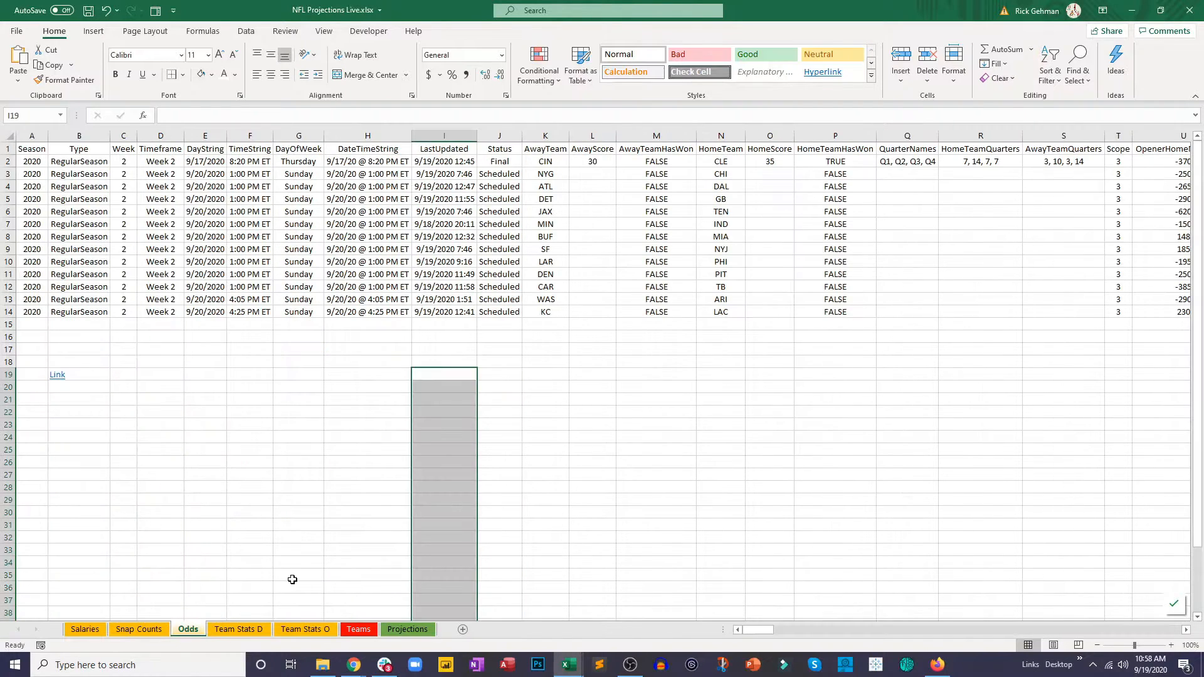
left_click_drag(743, 630, 760, 497)
left_click_drag(768, 630, 865, 613)
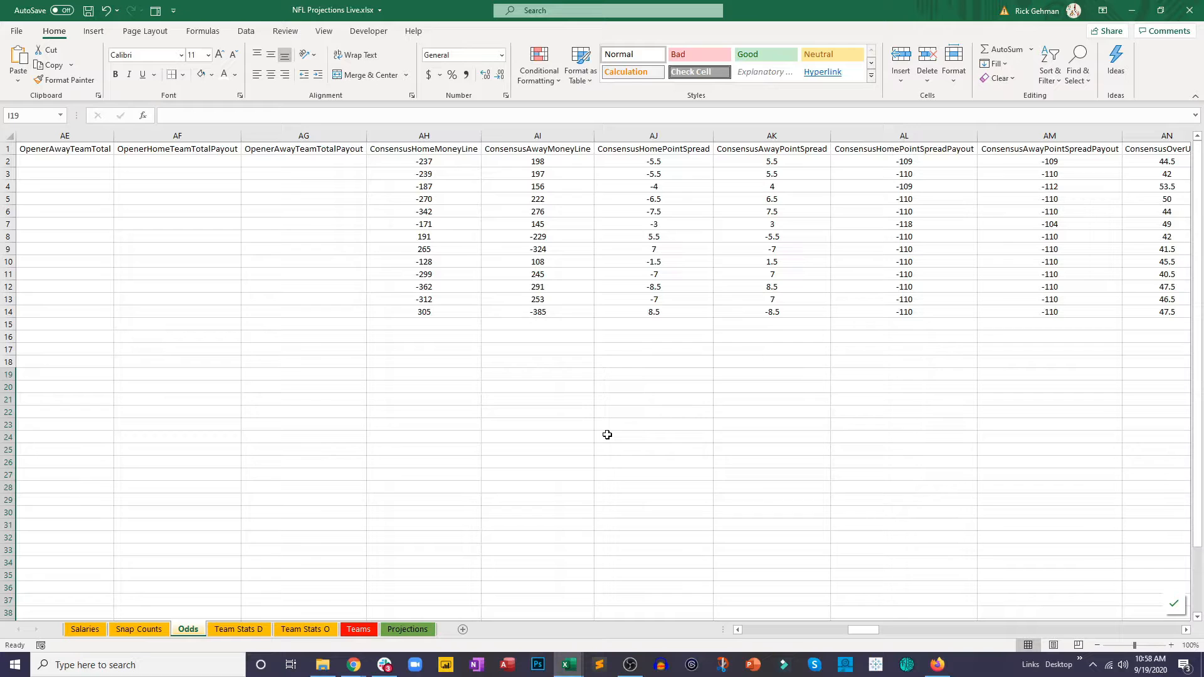
left_click(807, 626)
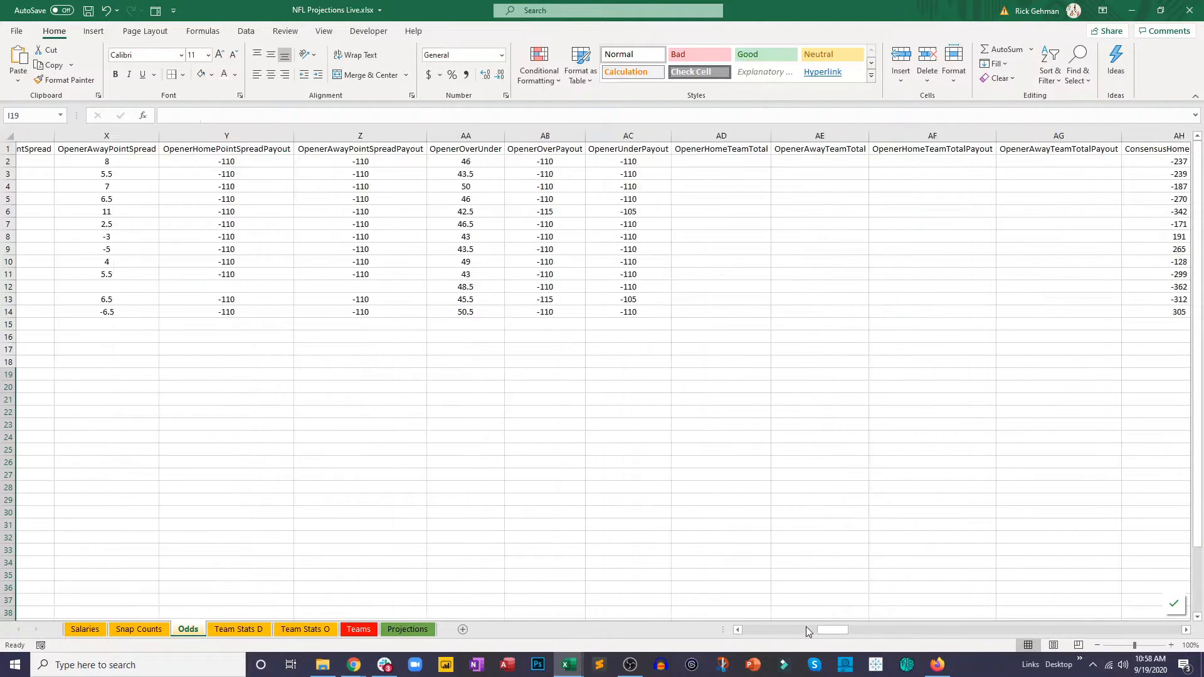
left_click(747, 527)
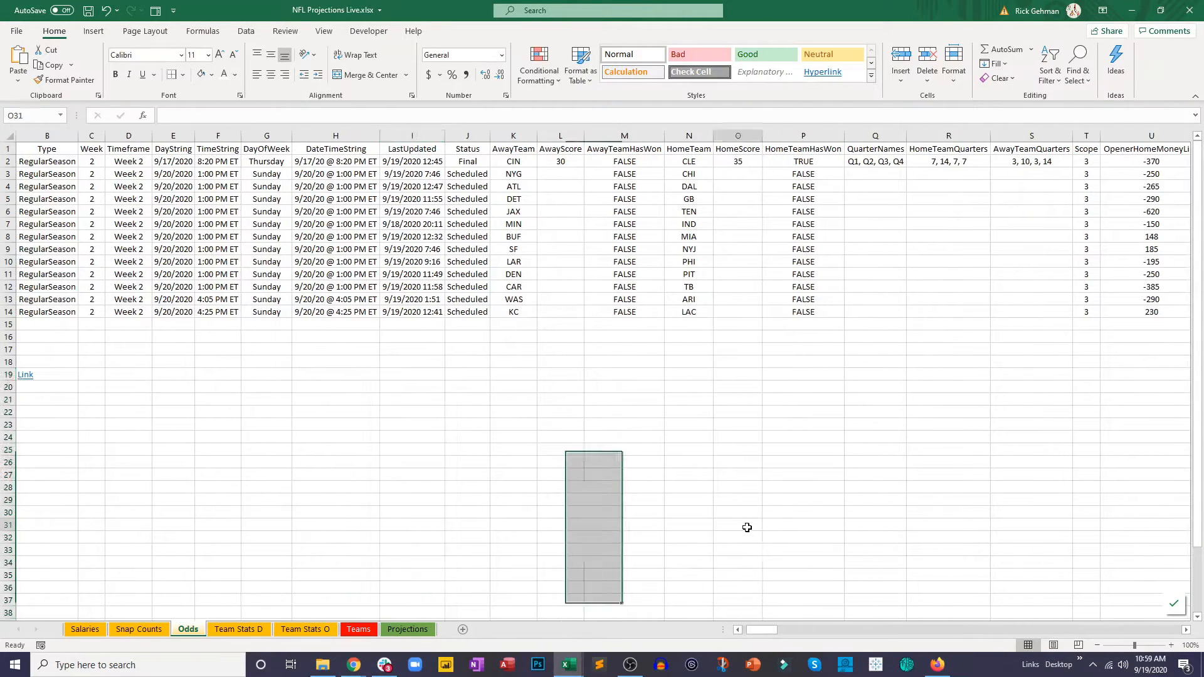
left_click_drag(513, 150, 514, 313)
left_click_drag(688, 152, 698, 315)
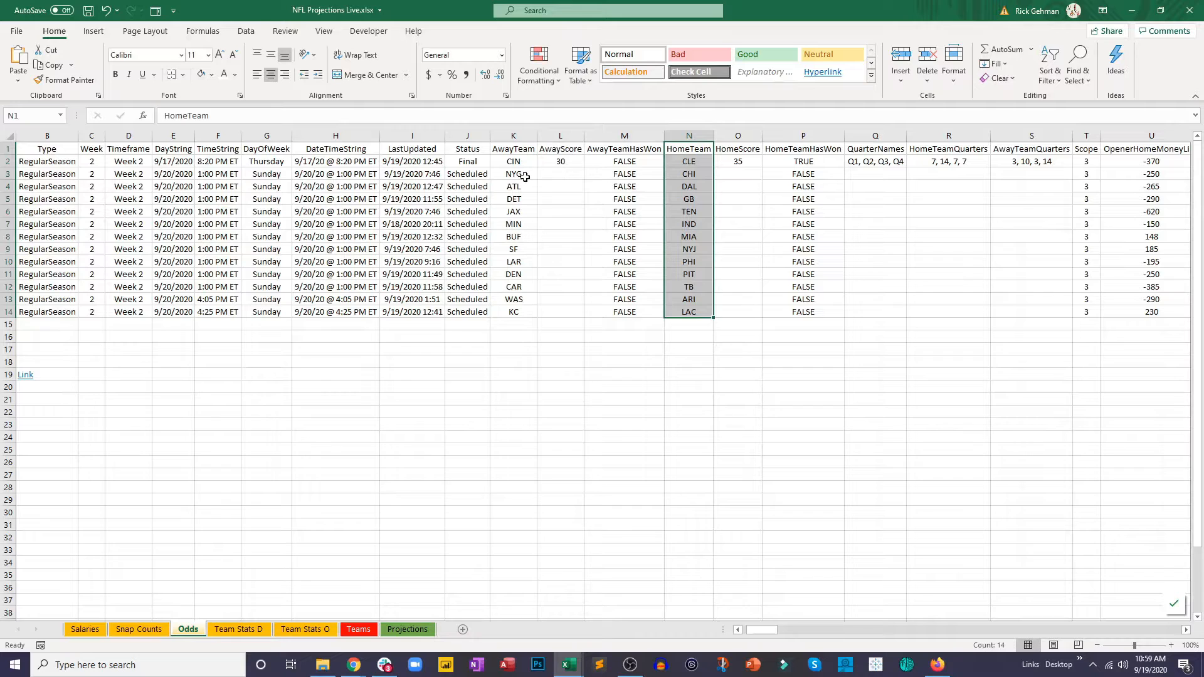
left_click(671, 175)
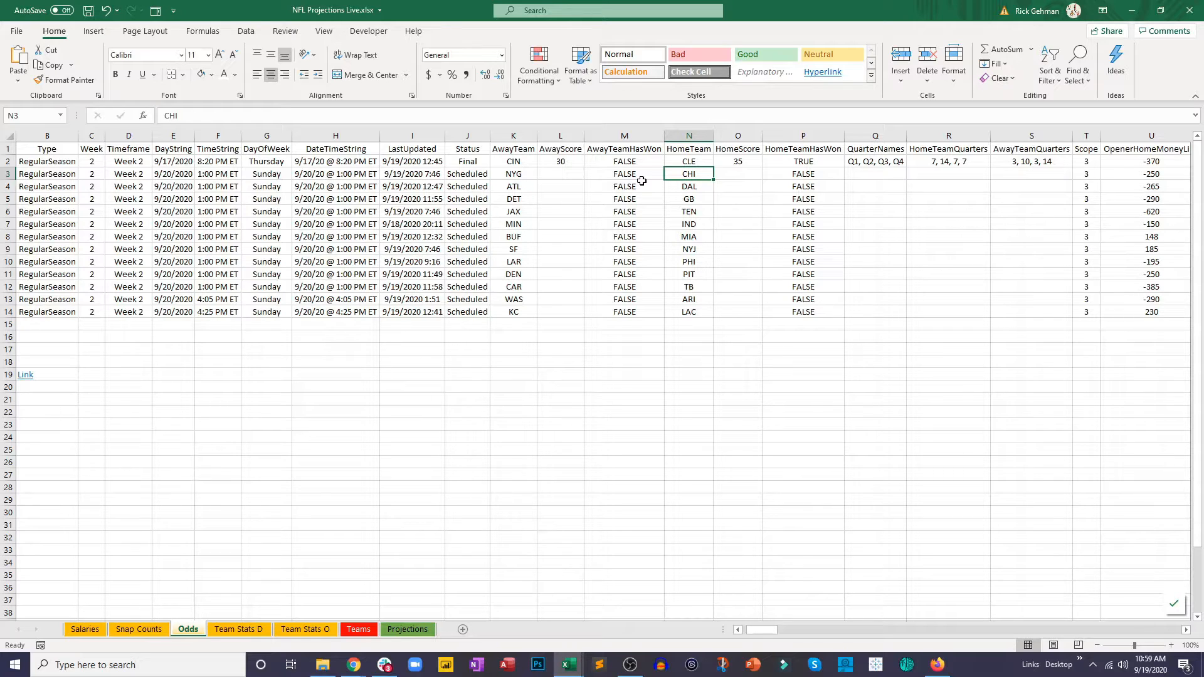
Step: Start a VLOOKUP formula in N2 of the Projections sheet with the team in B2 as the lookup value
left_click(404, 636)
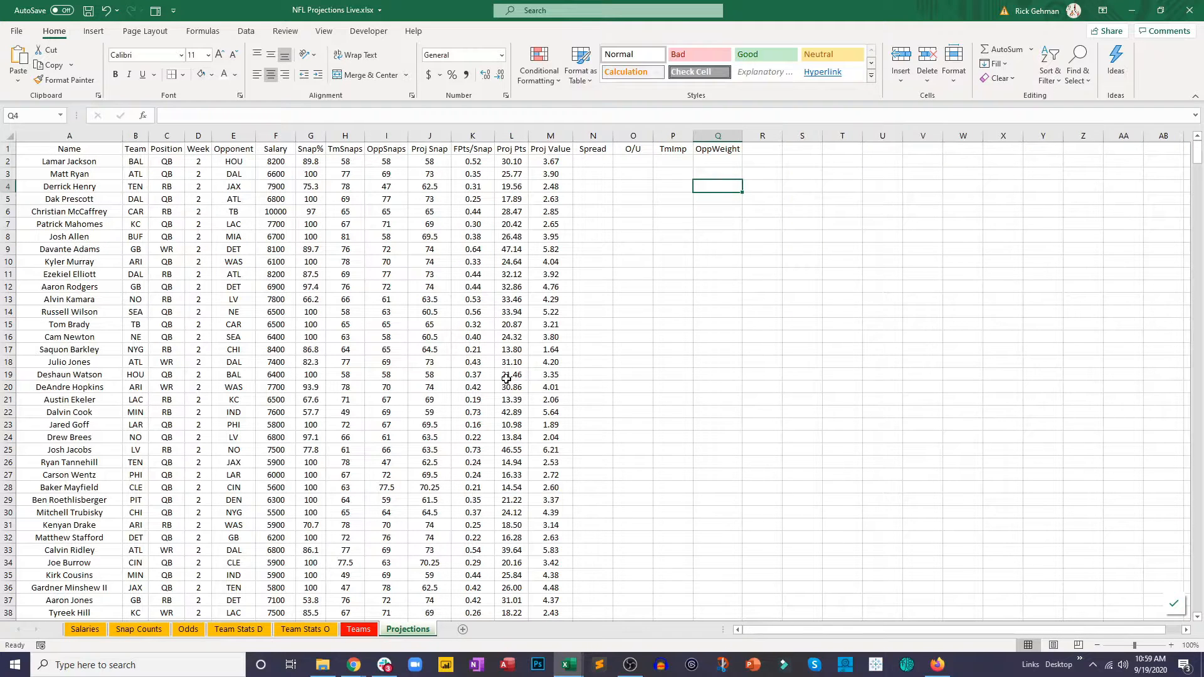
left_click(593, 164)
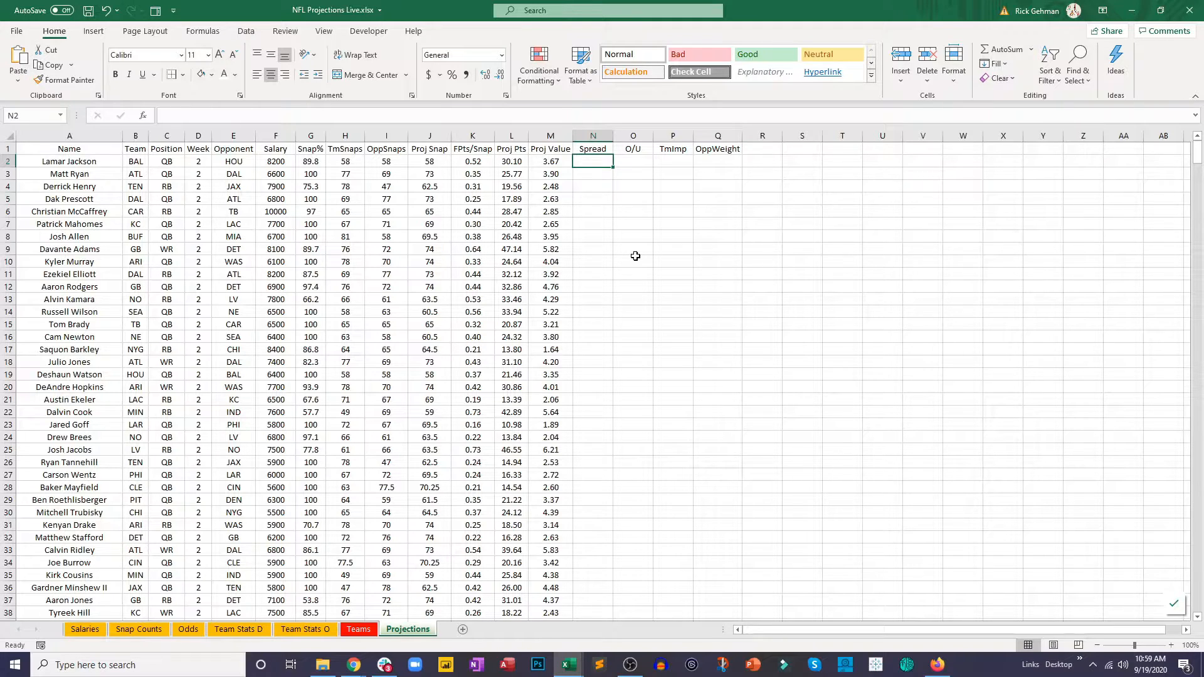
type("=vl")
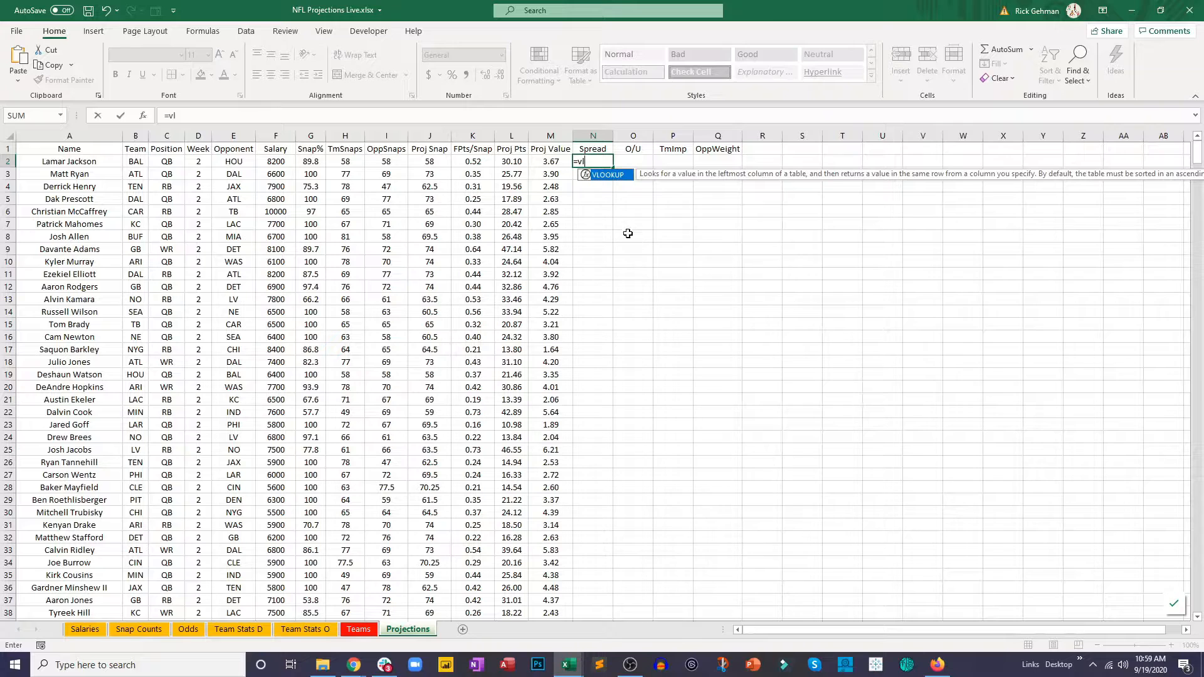
double_click(610, 175)
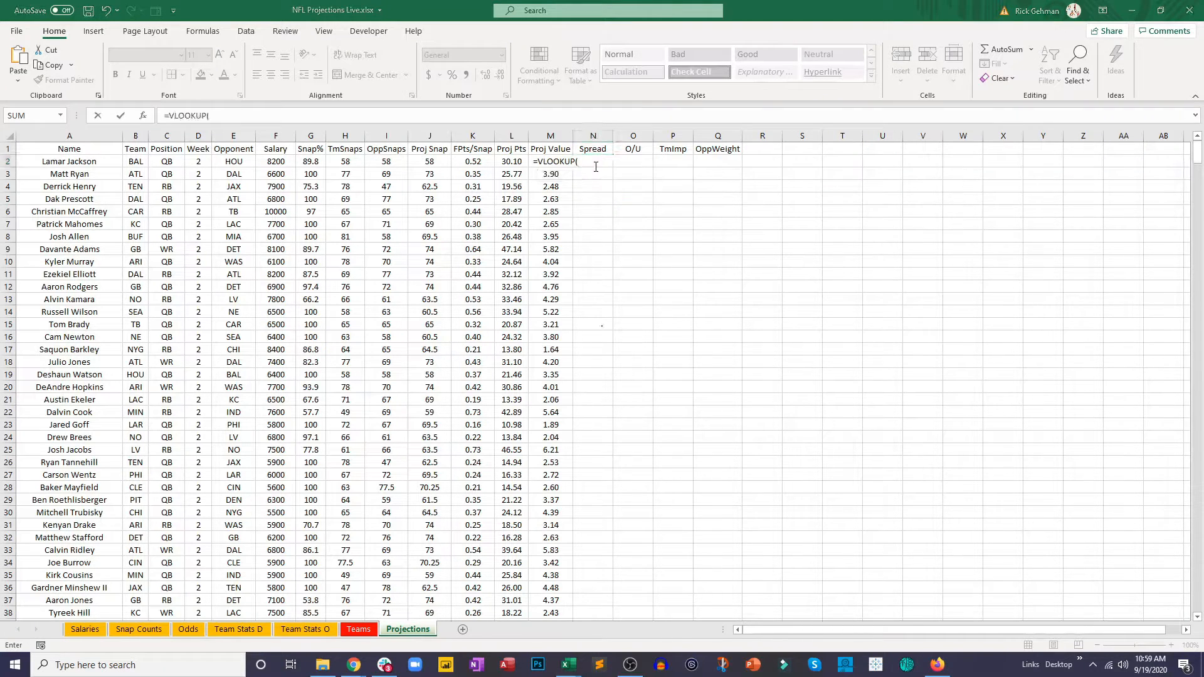
left_click(139, 163)
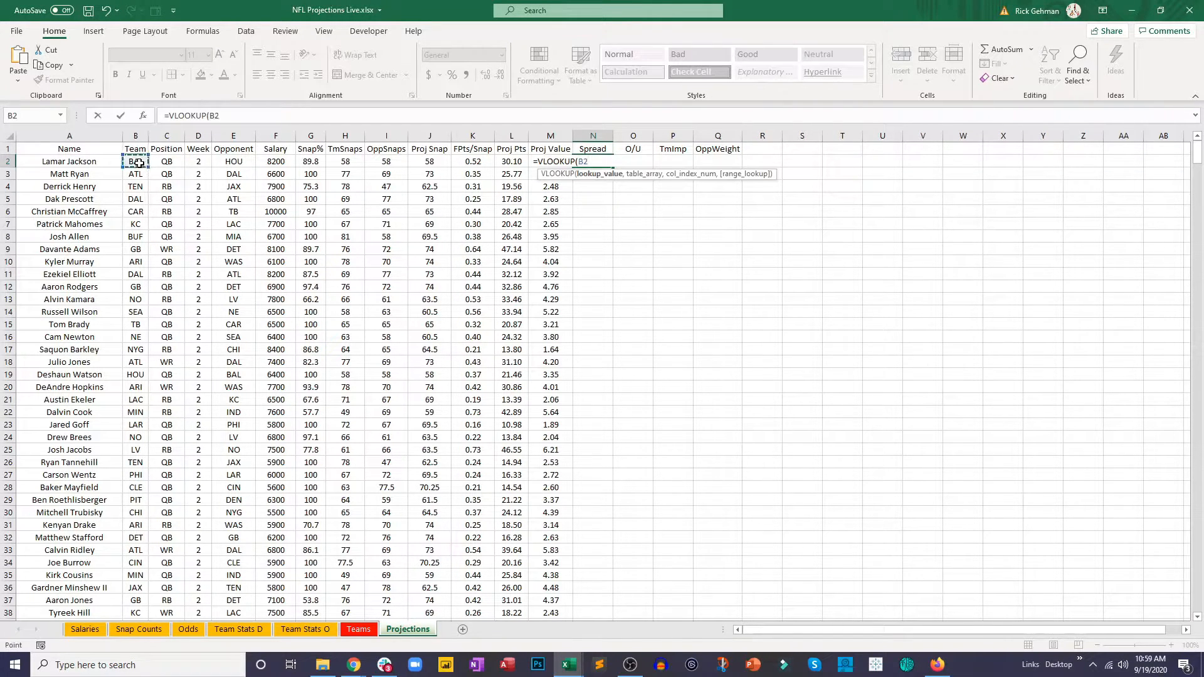
type(",")
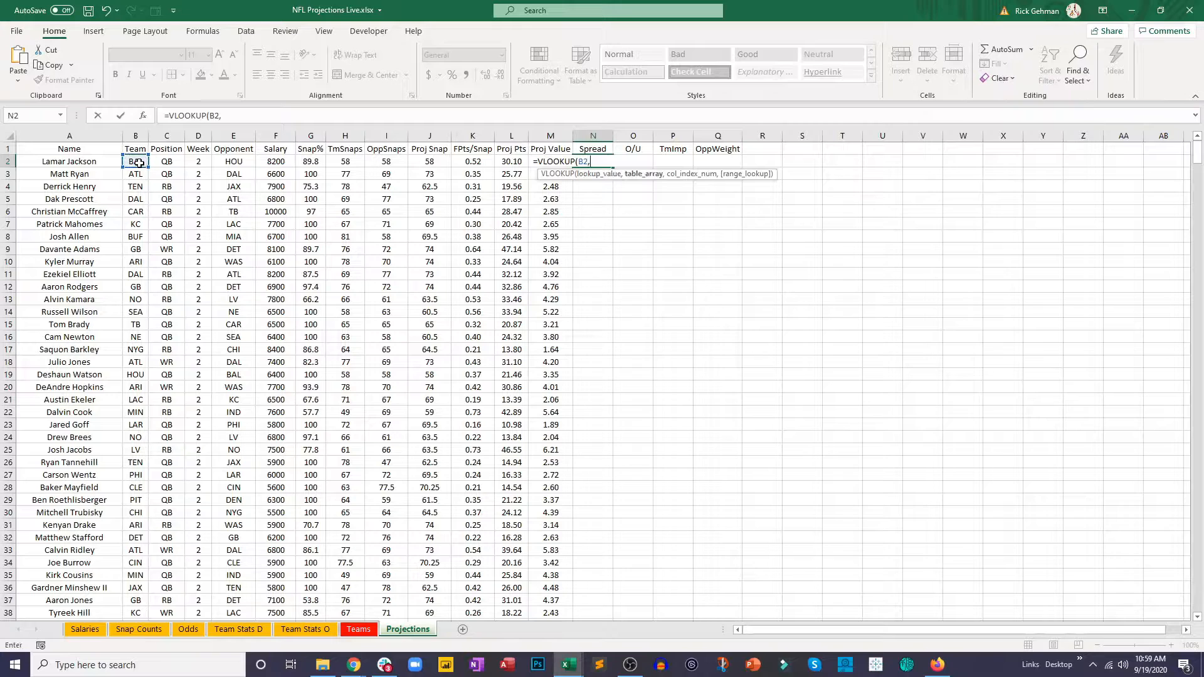
Step: Give the VLOOKUP the table range K2:AK15 on the Odds sheet, column index 27 and FALSE for an exact match
left_click(189, 632)
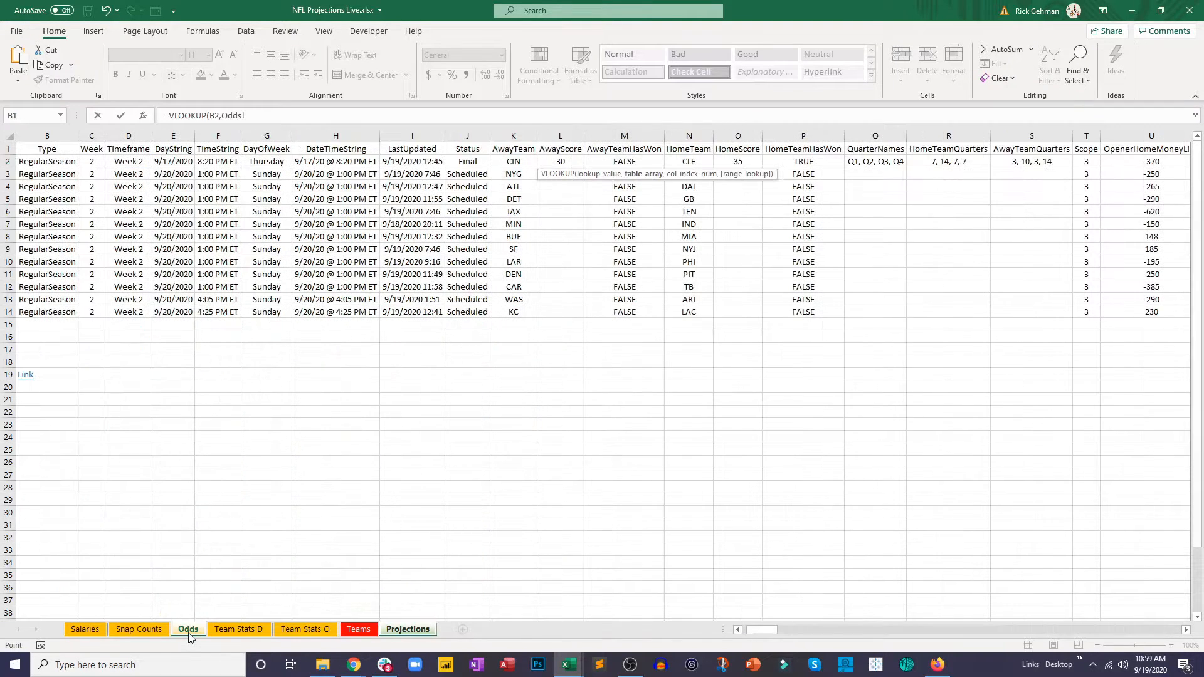
left_click(526, 163)
left_click_drag(525, 163, 973, 225)
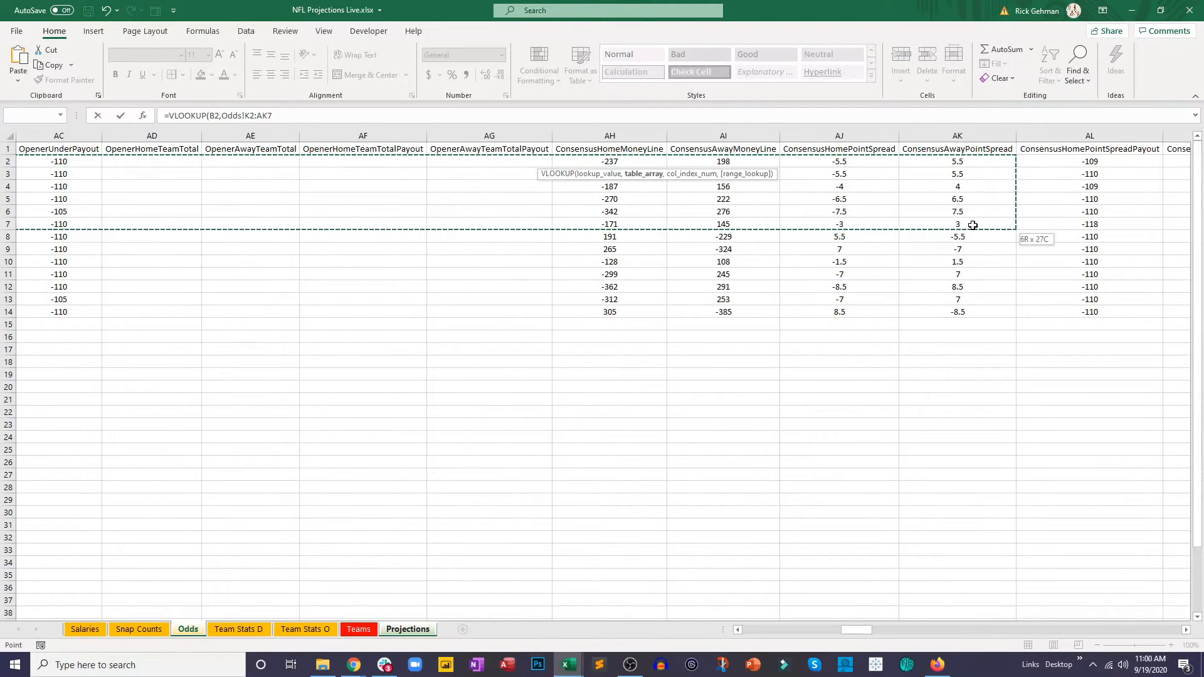
left_click_drag(972, 225, 978, 319)
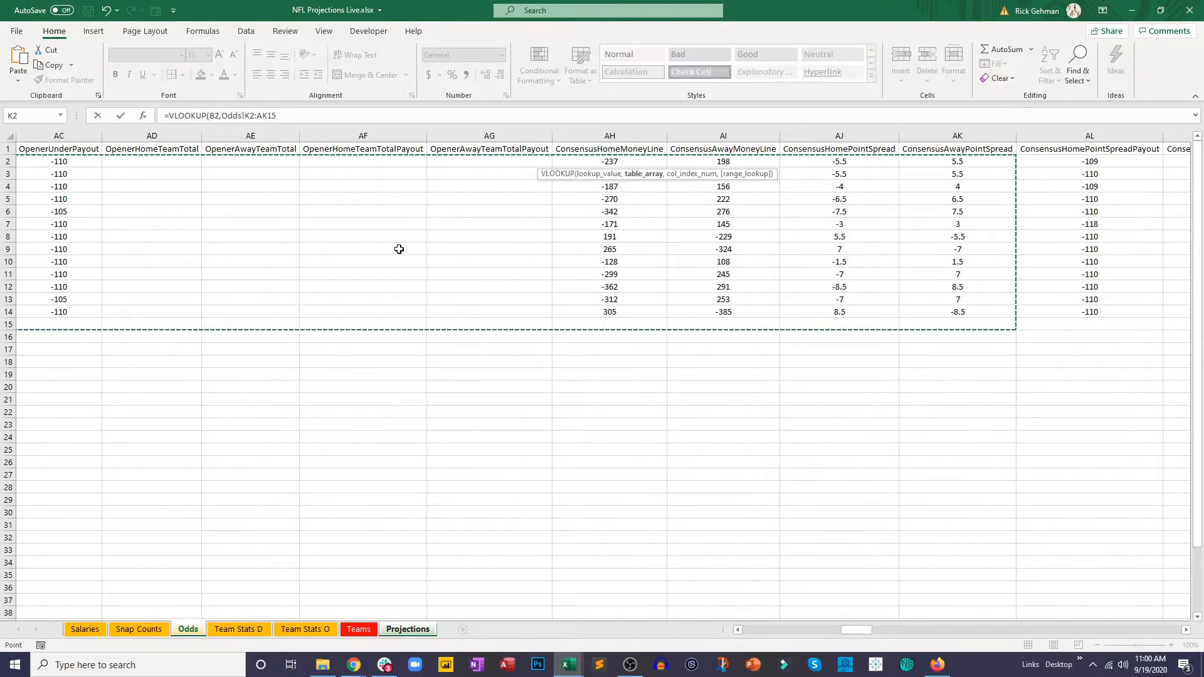
left_click(293, 117)
type(",27,false")
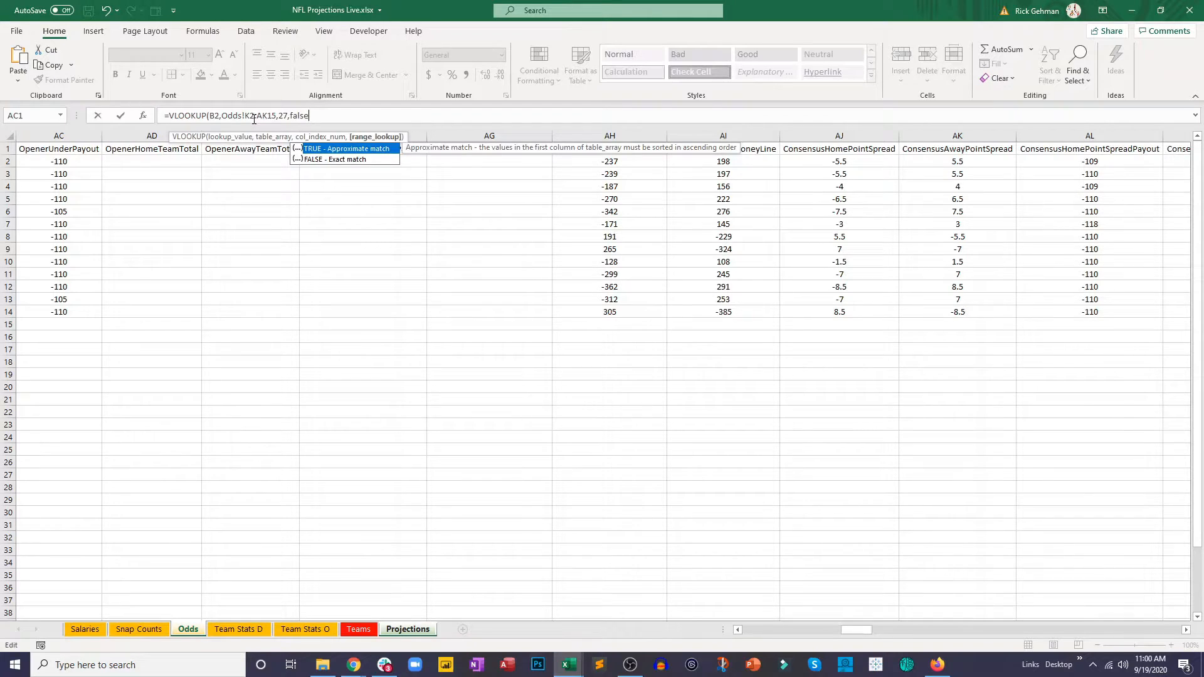
Step: Change the lookup range to whole columns Odds!K:AK and enter the Spread formula in N2
left_click(254, 117)
key("BackSpace")
key("Delete")
key("BackSpace")
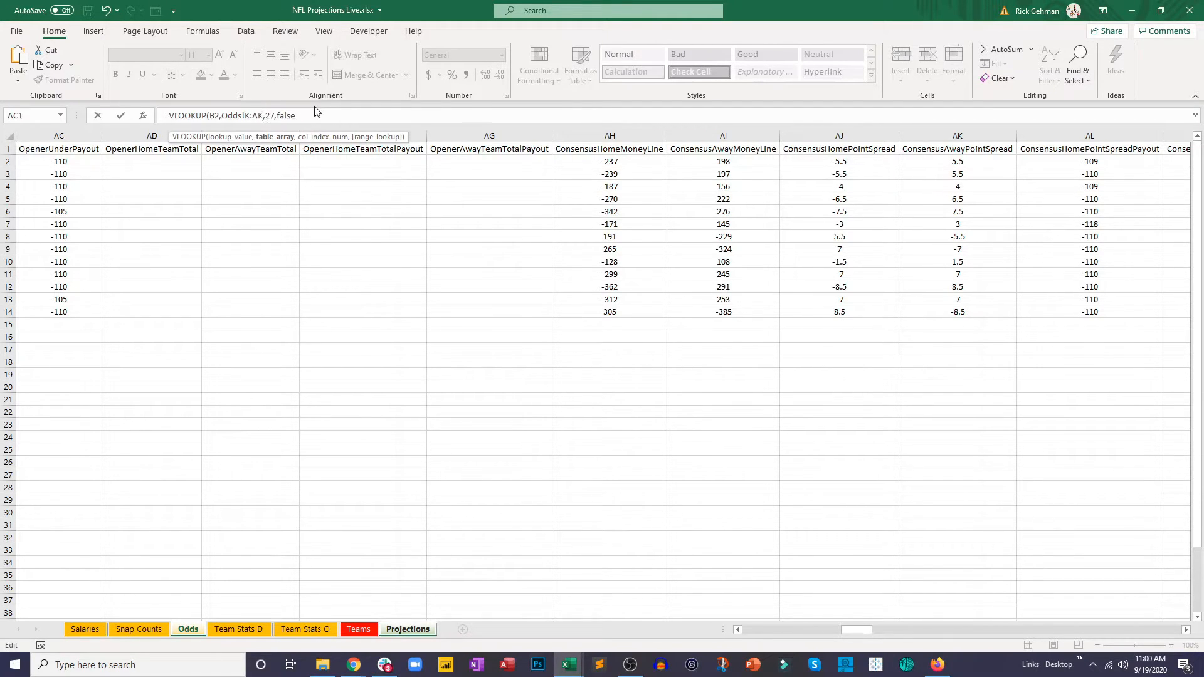
key("Return")
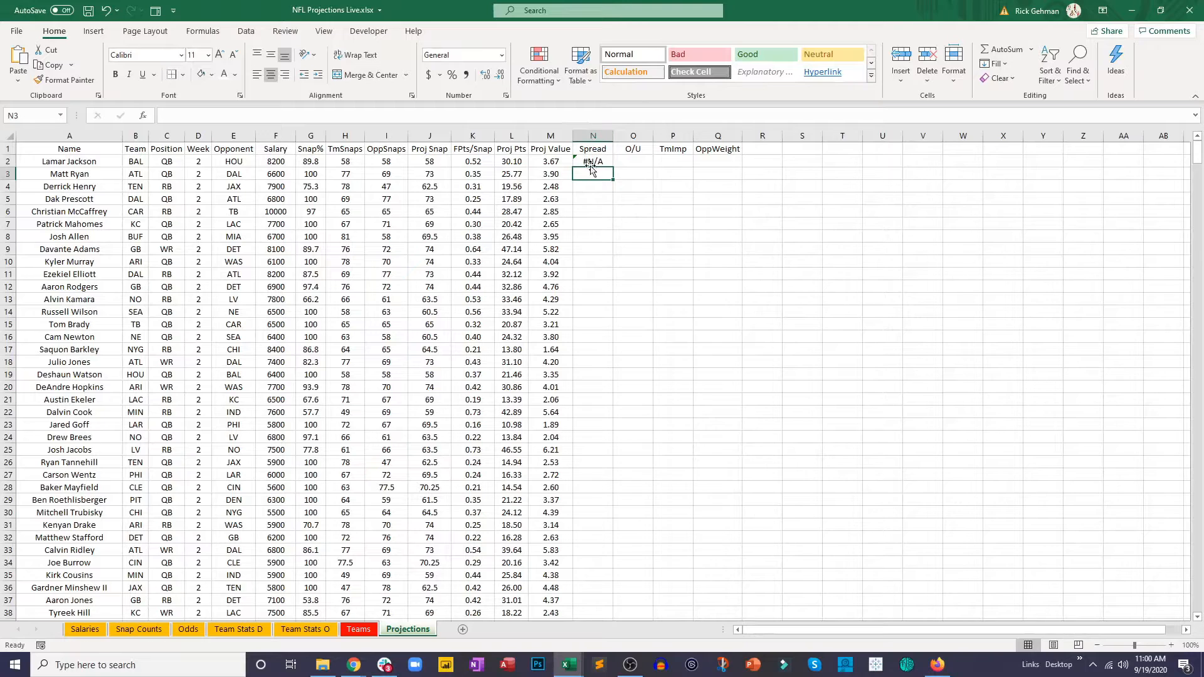
Step: Check the lookup's column index on the Odds sheet by counting across row 2 from AwayTeam to ConsensusAwayPointSpread
key("Up")
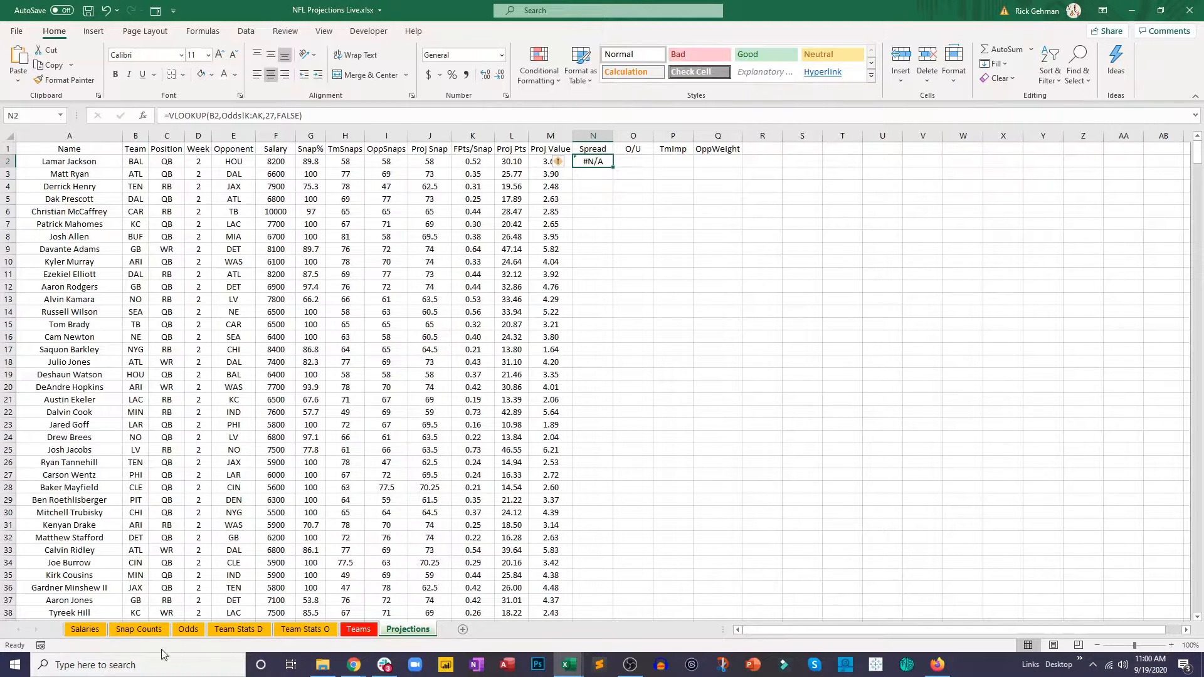
left_click(188, 629)
left_click_drag(850, 630, 757, 636)
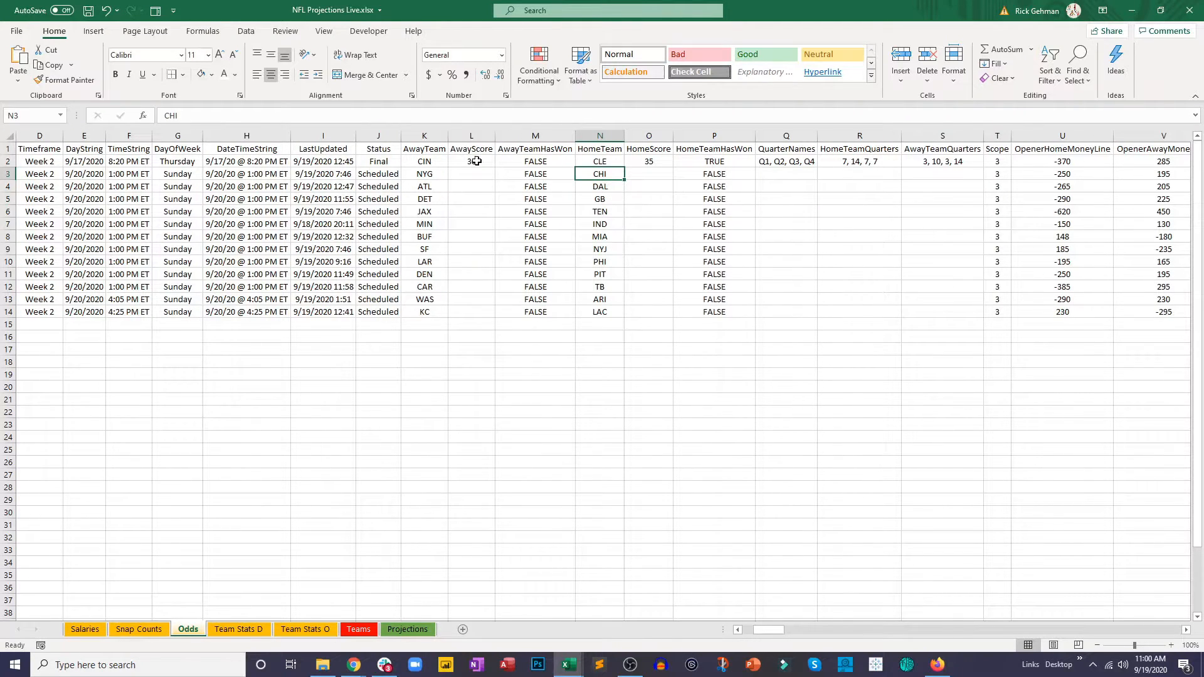
left_click(431, 164)
key("Right")
key("Right")
key("Right")
key("Right")
key("Right")
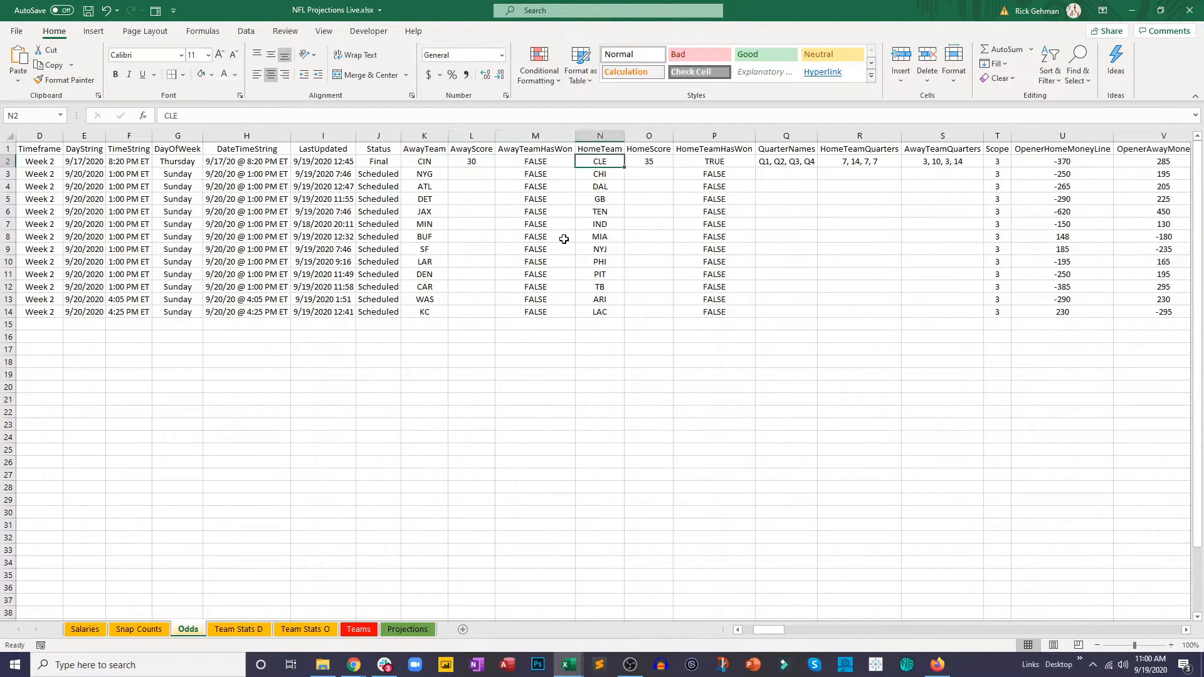
key("Right")
key("Right")
key("Right")
key("Right")
key("Right")
key("Right")
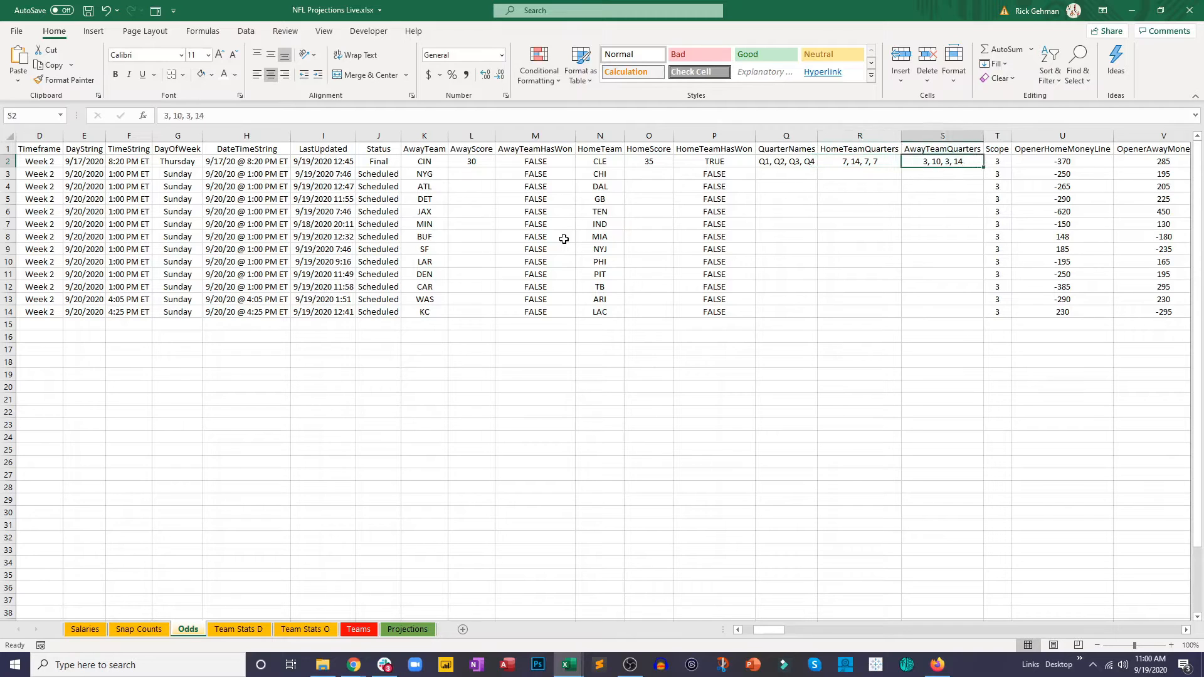
key("Right")
key("Right")
key("Right")
key("Right")
key("Right")
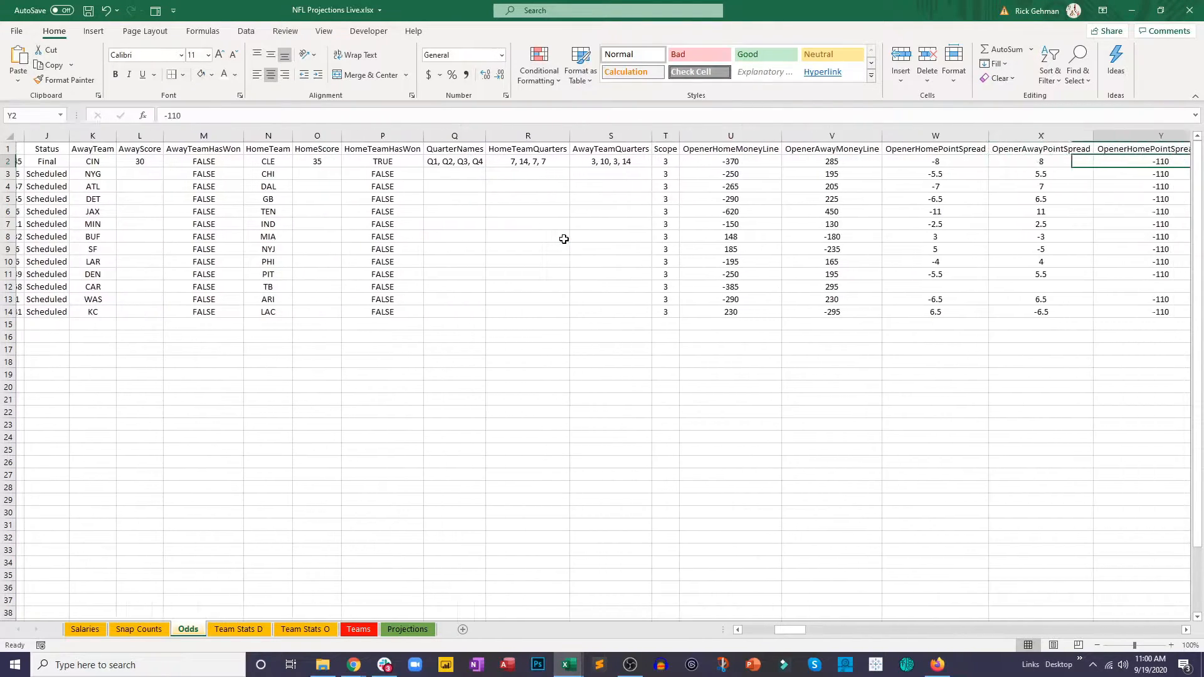
key("Right")
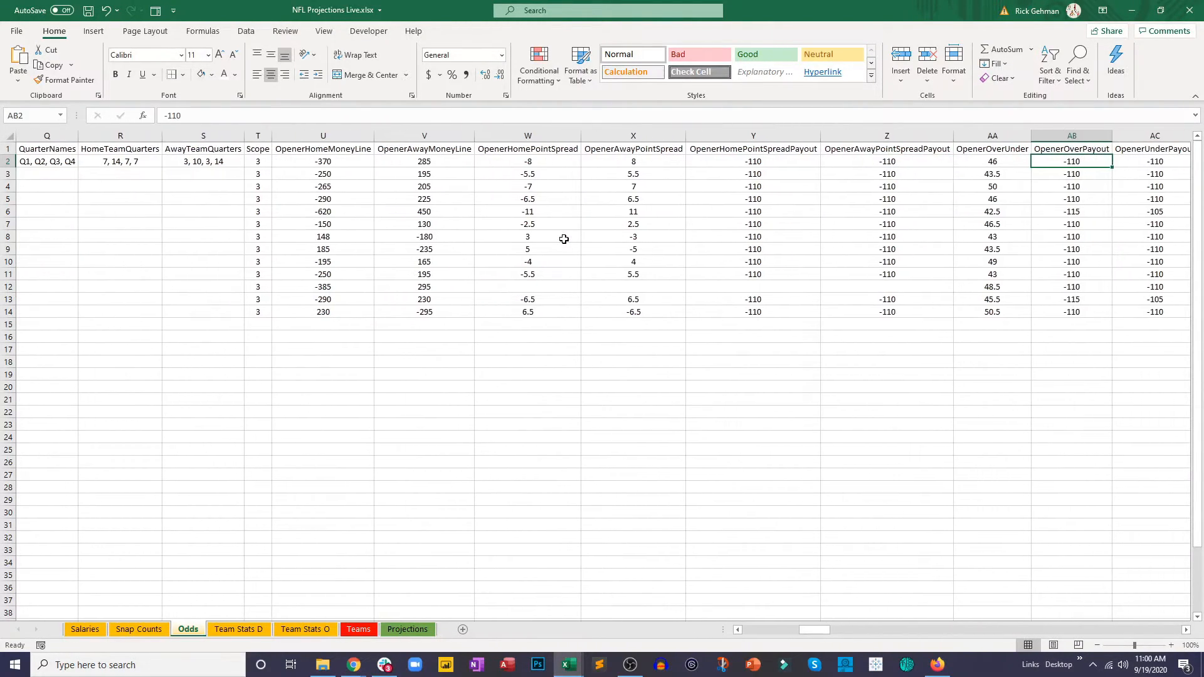
key("Right")
key("Right")
key("Right")
key("Right")
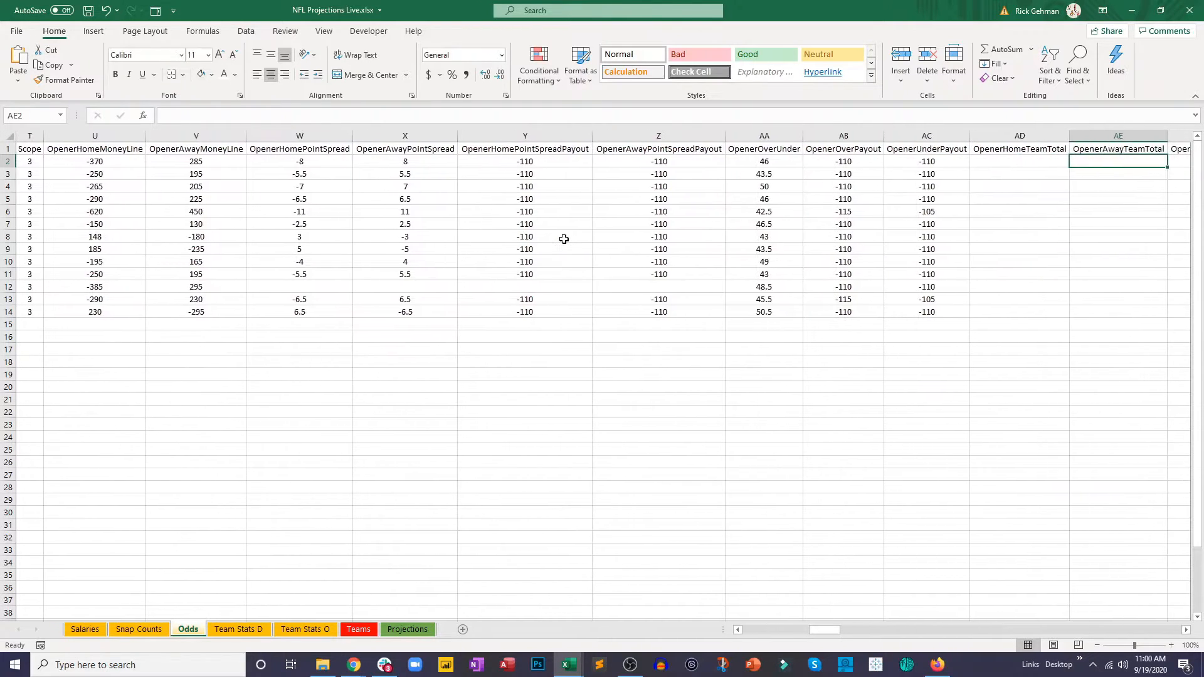
key("Right")
key("Right")
key("Right")
key("Right")
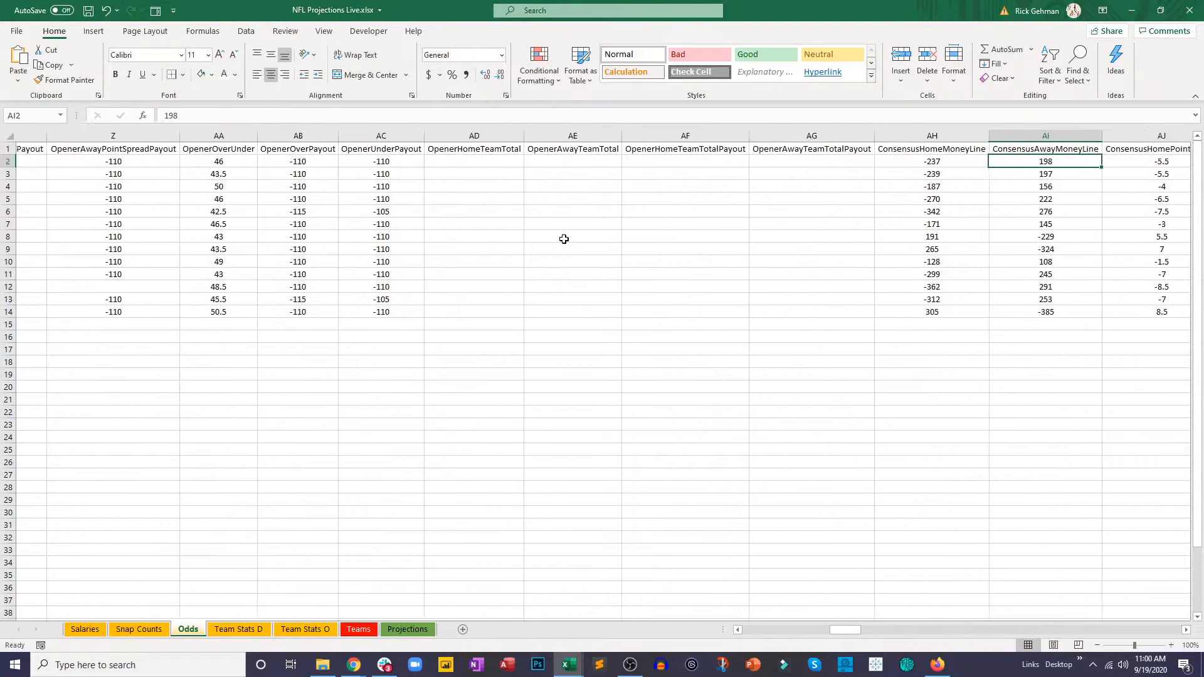
key("Right")
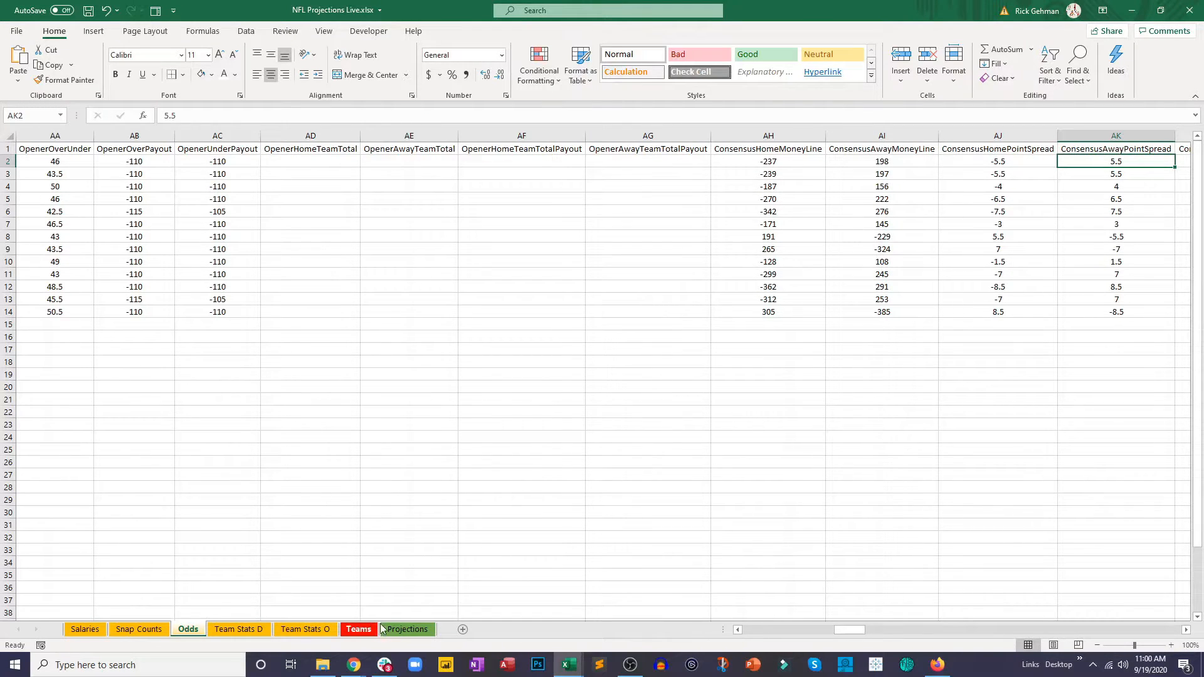
Step: Fill the Spread formula on the Projections sheet from N2 down to N13
left_click(408, 629)
left_click_drag(613, 167, 617, 301)
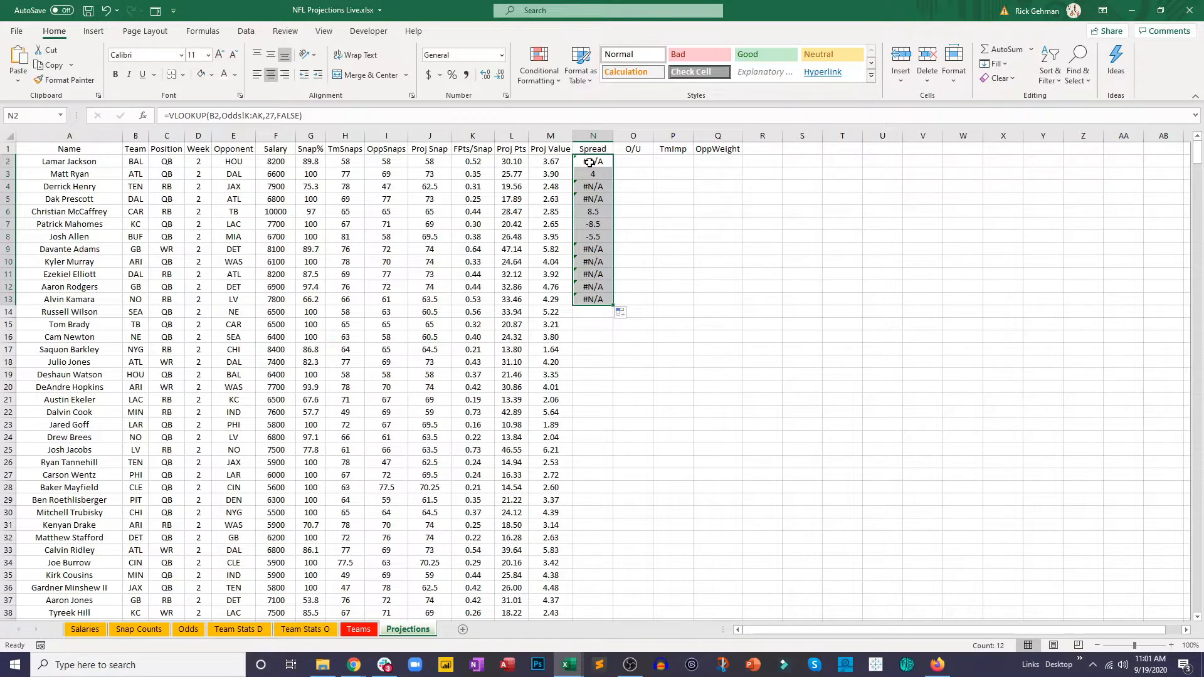
Step: Wrap the Spread lookup in N2 in IFERROR and begin a fallback VLOOKUP that looks up team cell B2
left_click(178, 117)
type("iferro")
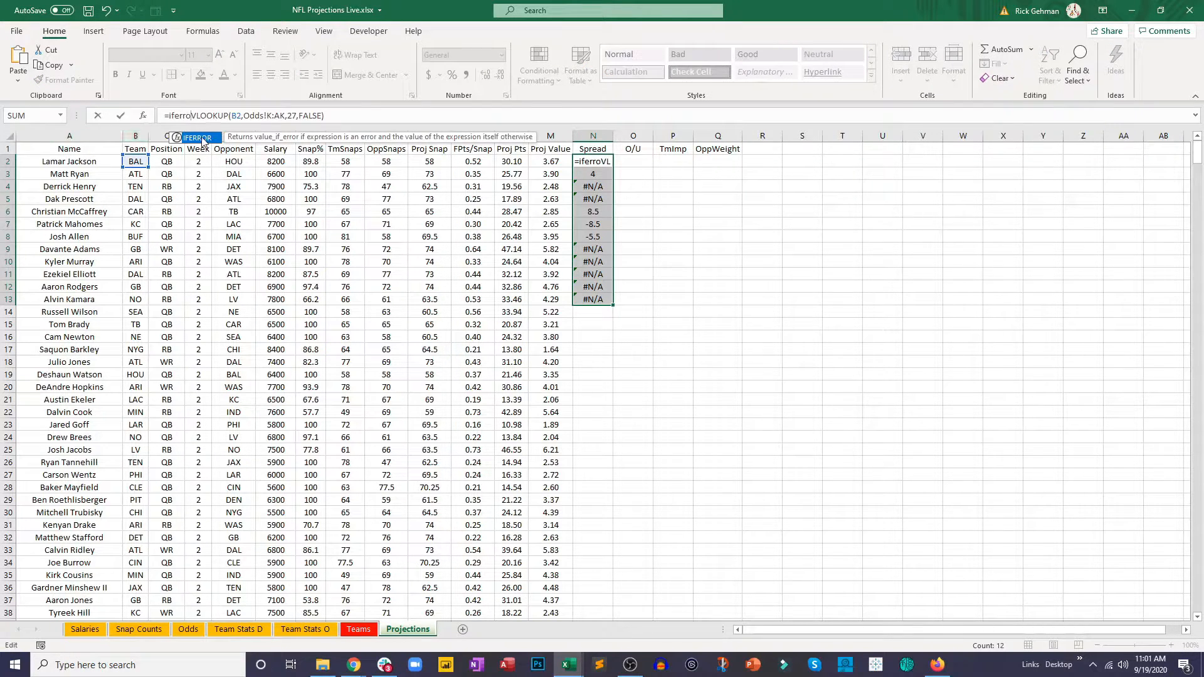
double_click(199, 138)
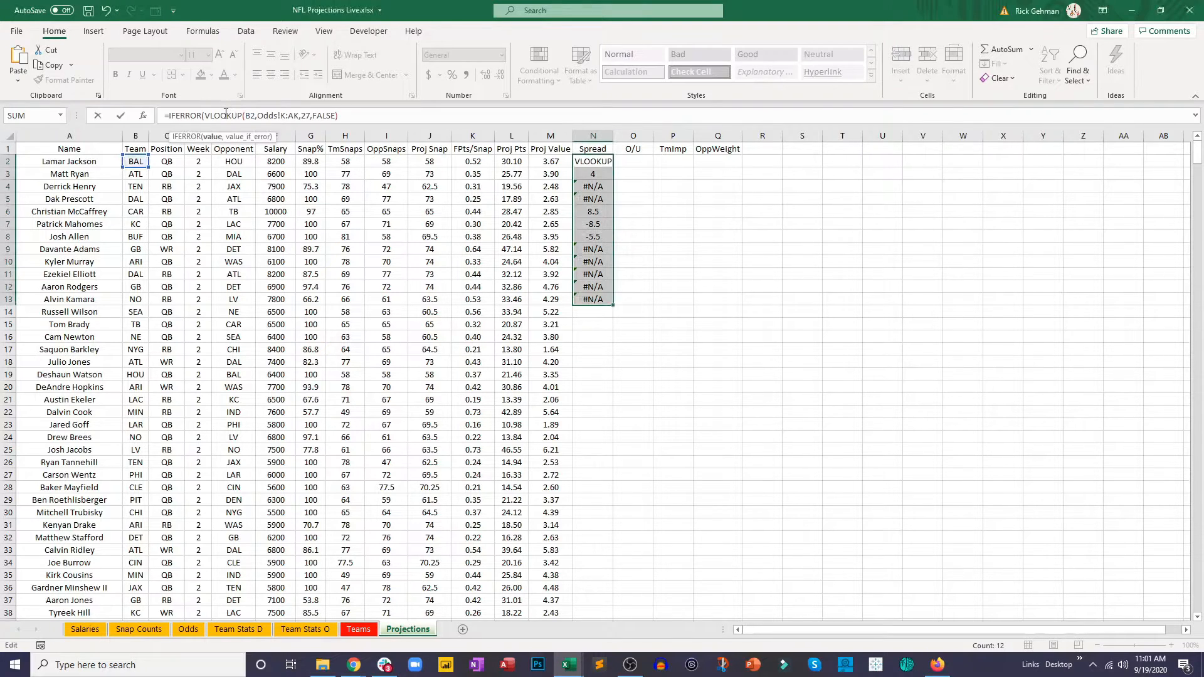
left_click(344, 114)
type(",vl")
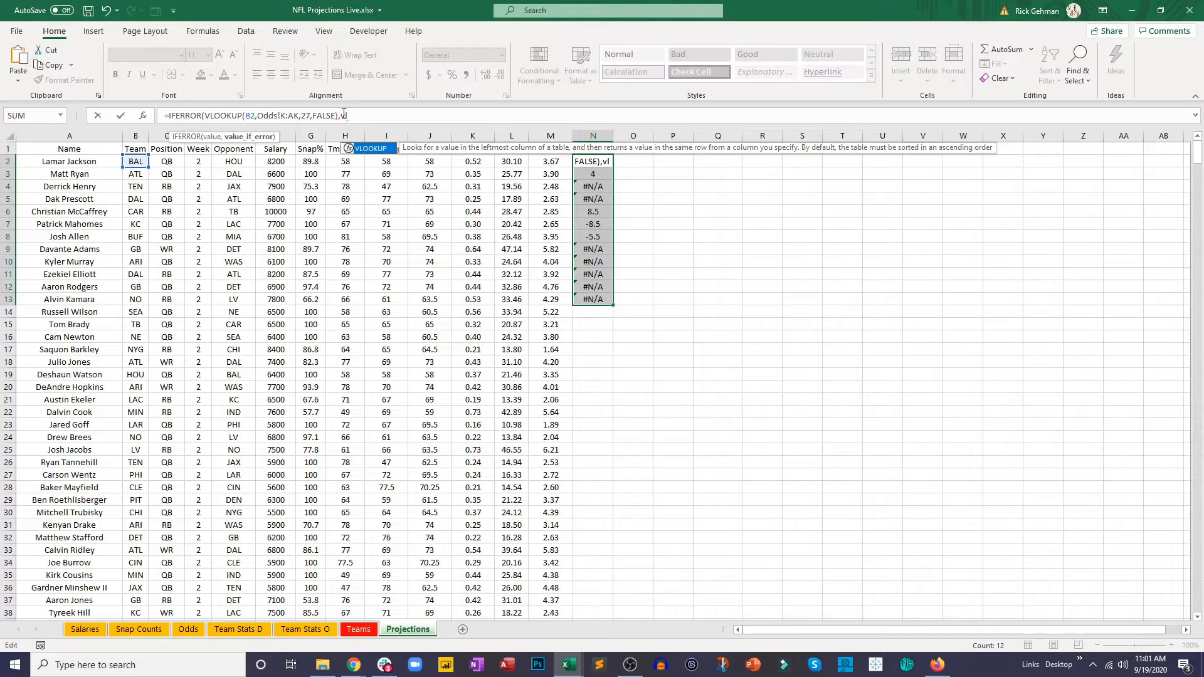
double_click(376, 149)
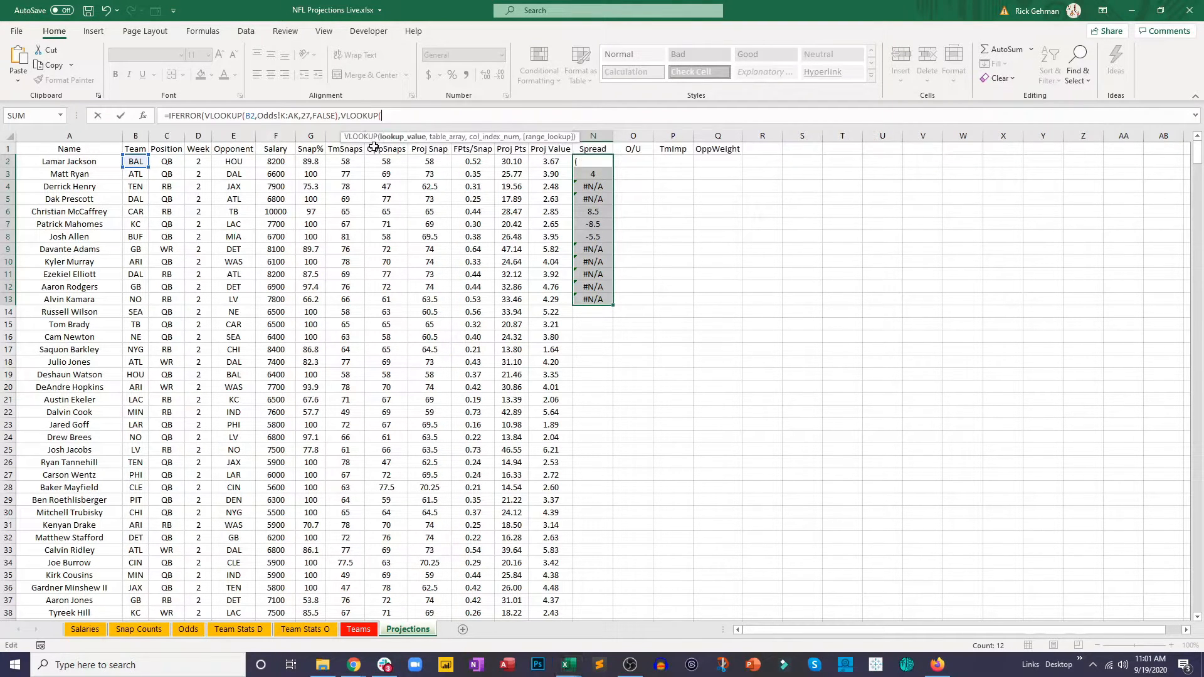
left_click(135, 159)
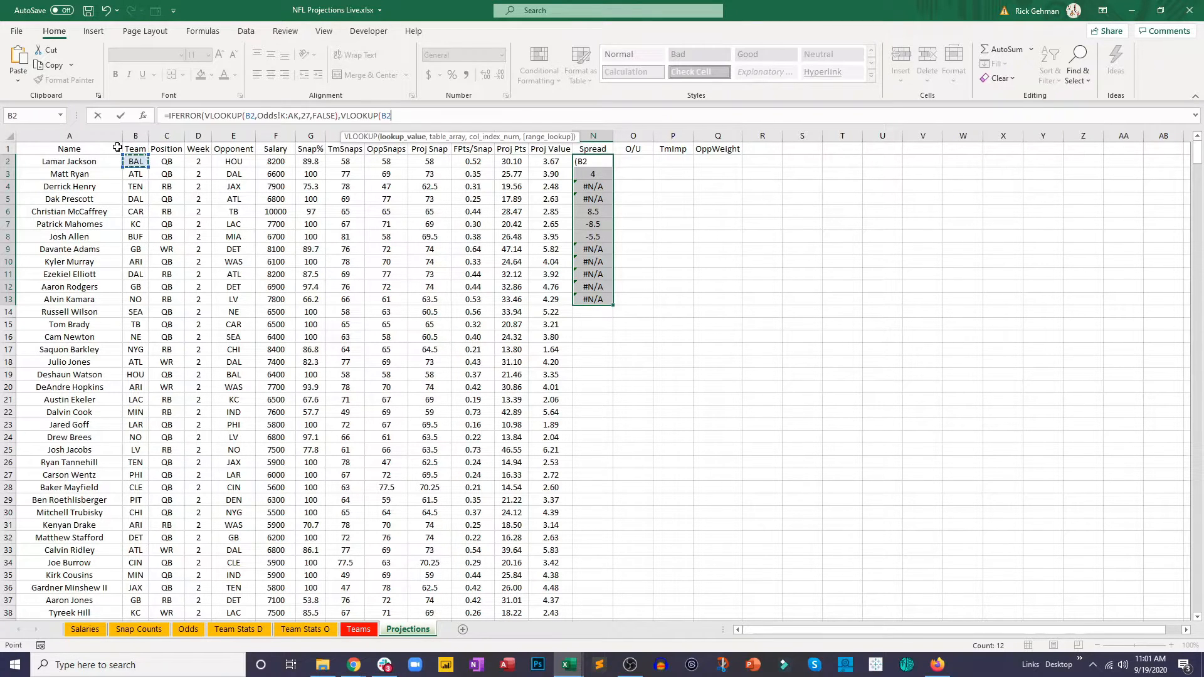
type(",")
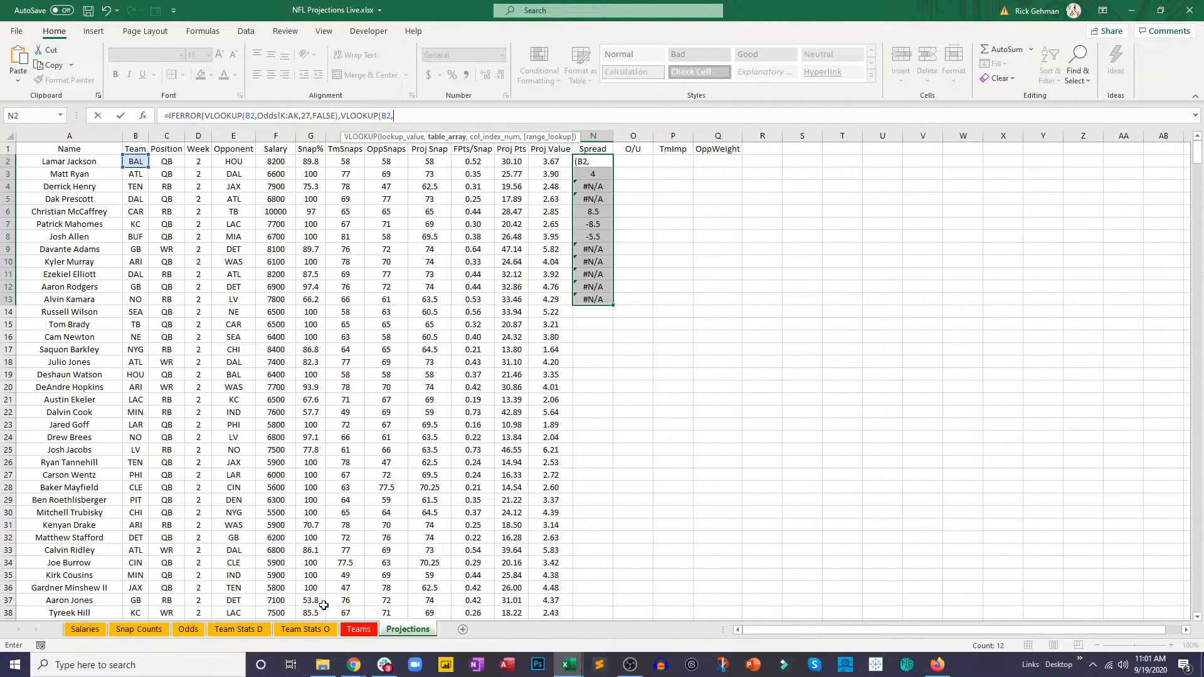
Step: Give the fallback VLOOKUP the table range N2:AJ14 on the Odds sheet, column index 22 and FALSE for an exact match
left_click(188, 629)
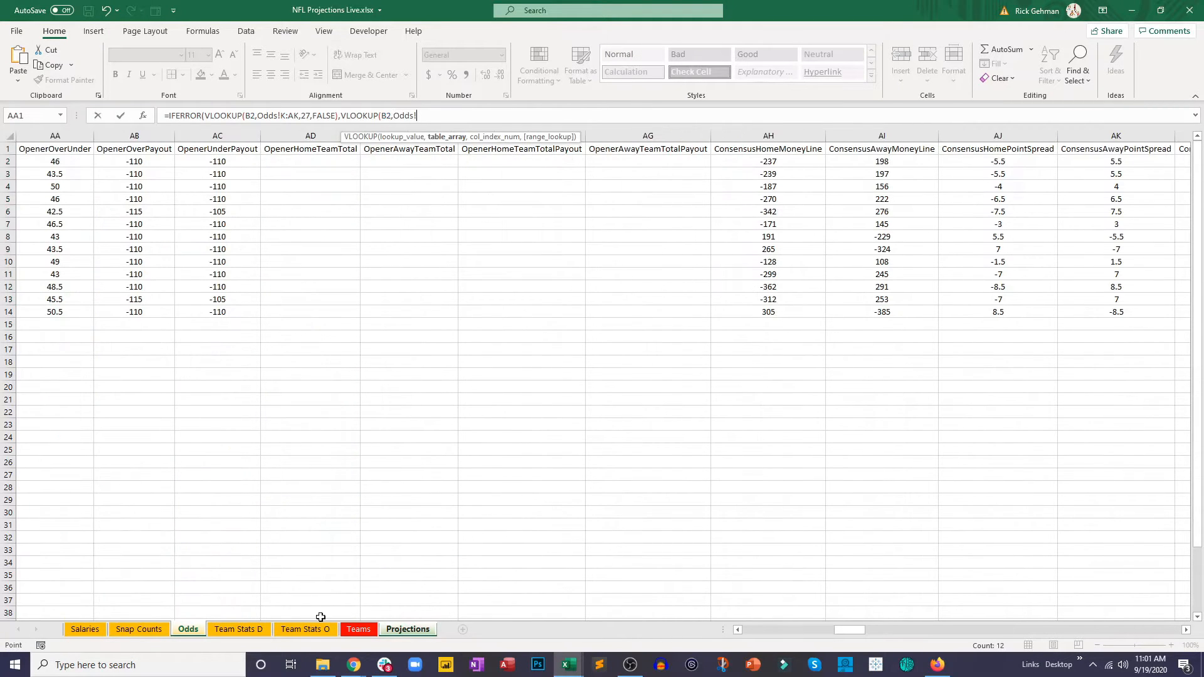
left_click_drag(850, 629, 759, 631)
left_click(691, 161)
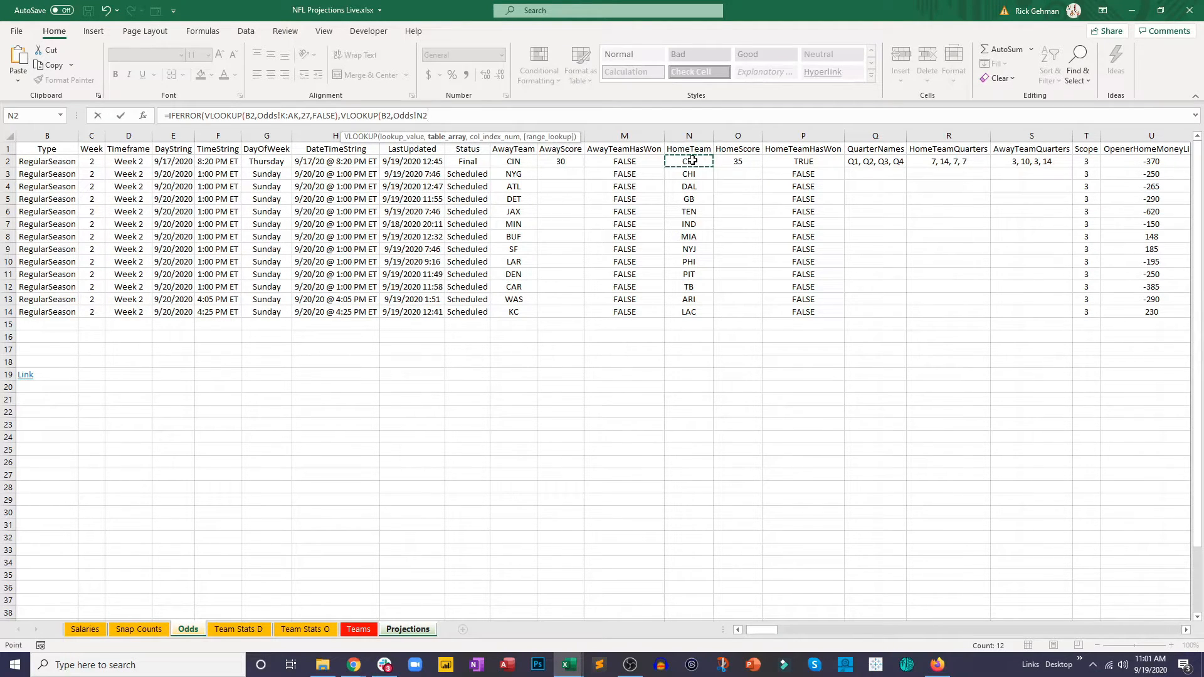
left_click_drag(694, 160, 521, 229)
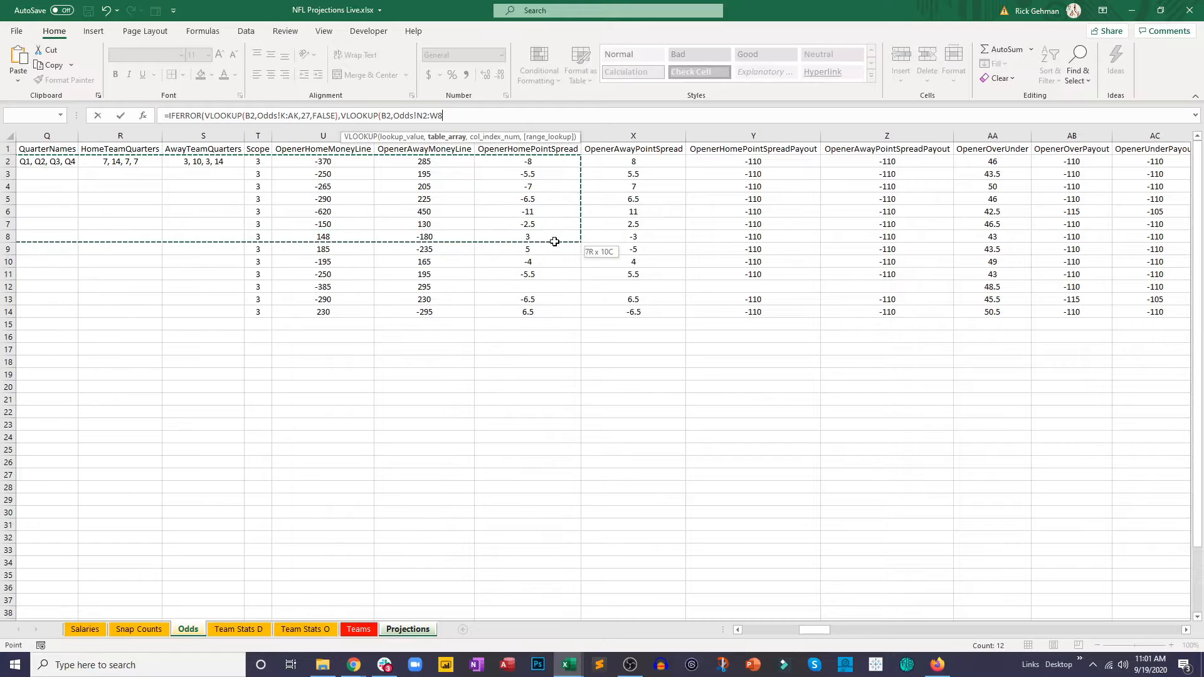
left_click_drag(642, 238, 554, 247)
left_click_drag(697, 258, 659, 313)
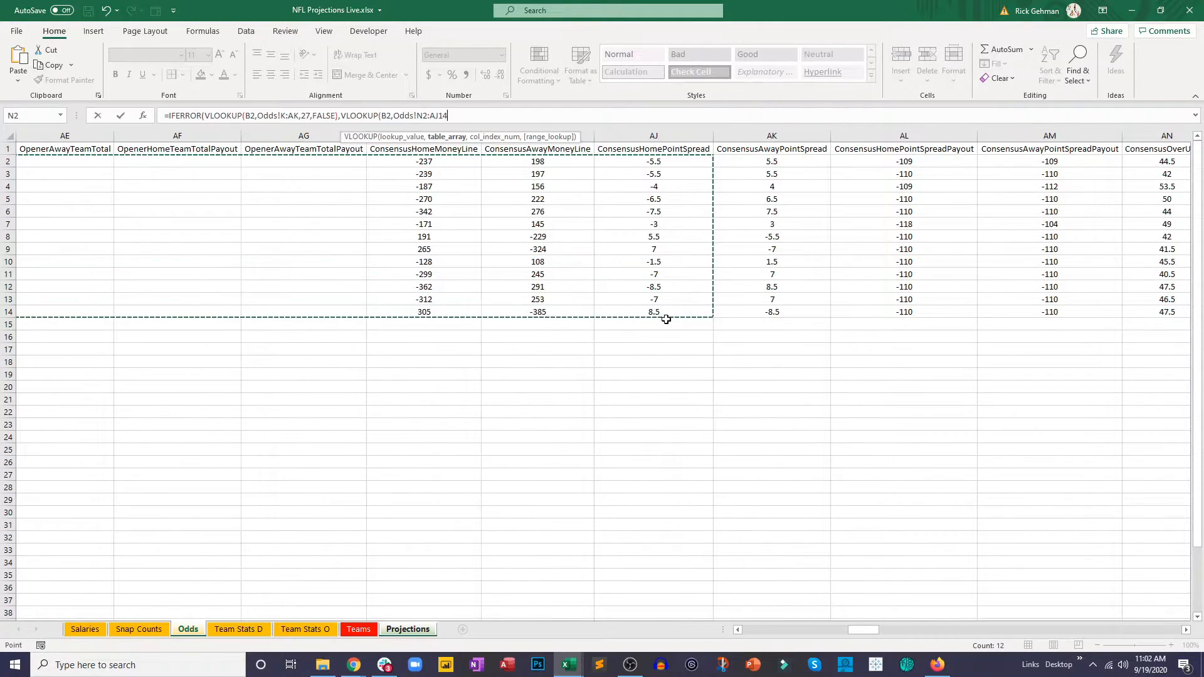
type(",22,false")
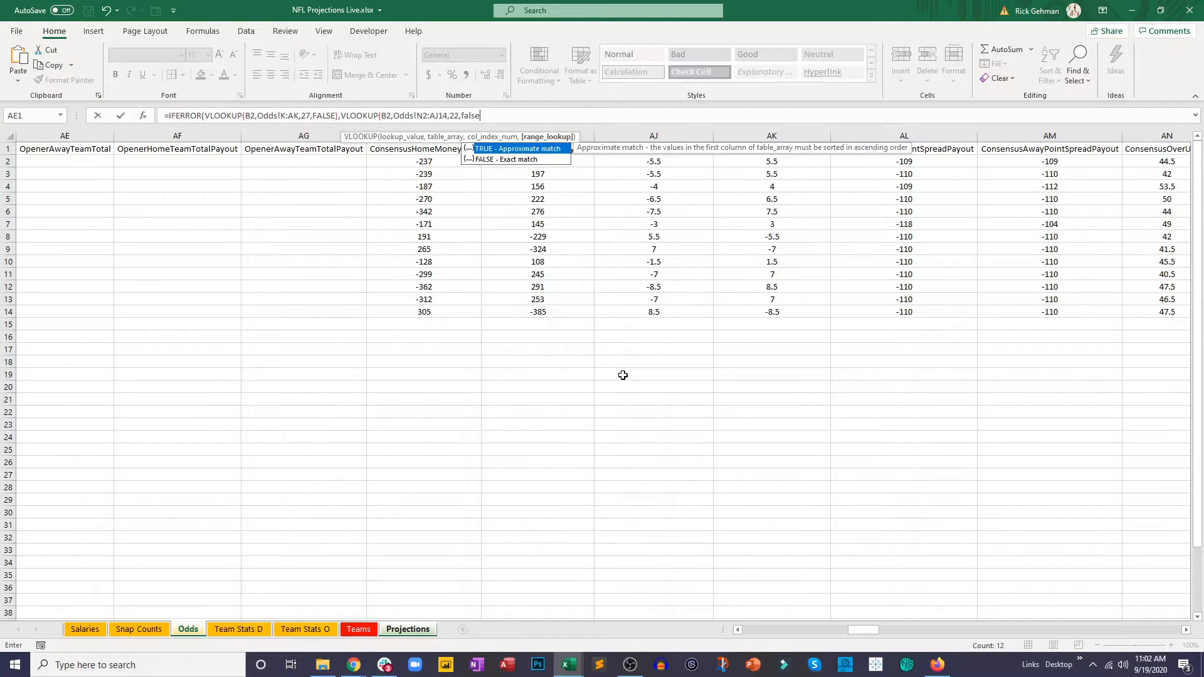
Step: Change the fallback lookup range to whole columns Odds!N:AJ and enter the Spread formula in N2
left_click(422, 115)
key("BackSpace")
key("Delete")
key("BackSpace")
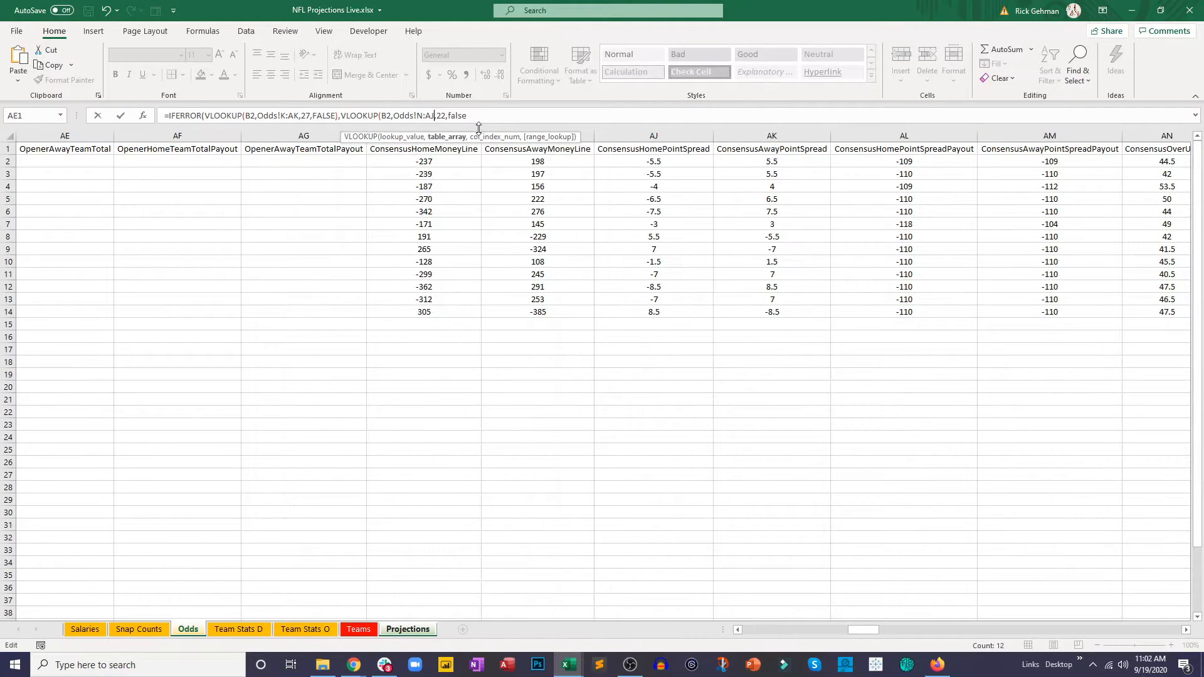
key("Return")
left_click(599, 392)
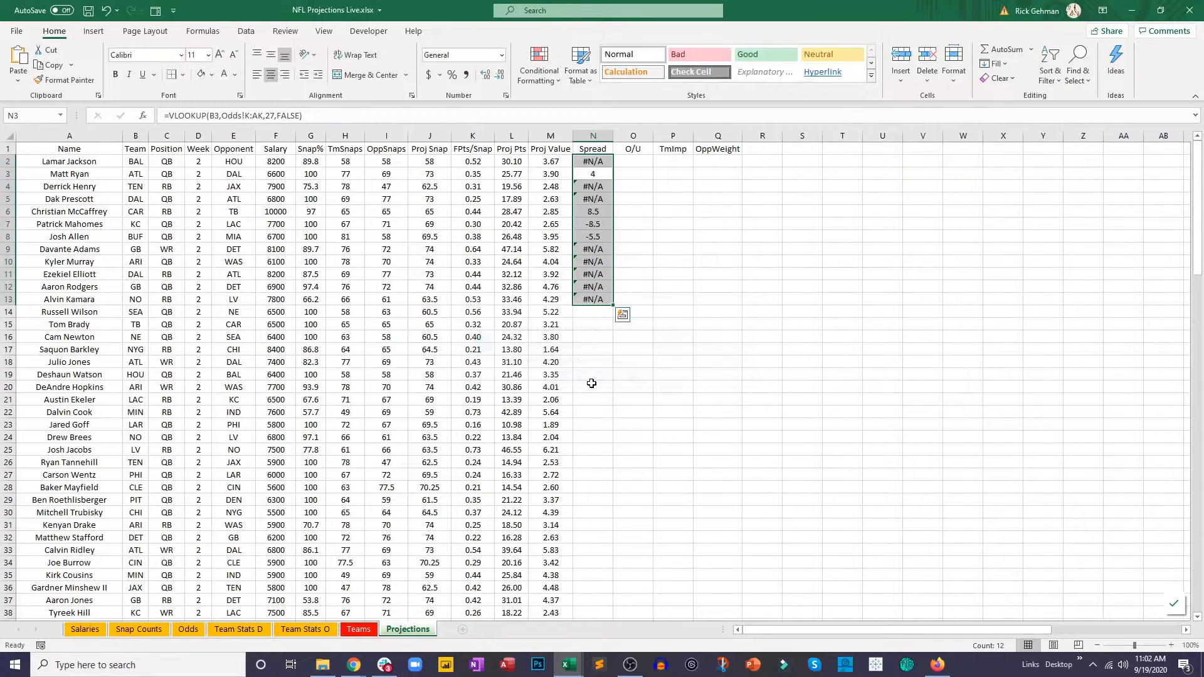
Step: Set the column index of the fallback VLOOKUP in N2 to 23
left_click(593, 161)
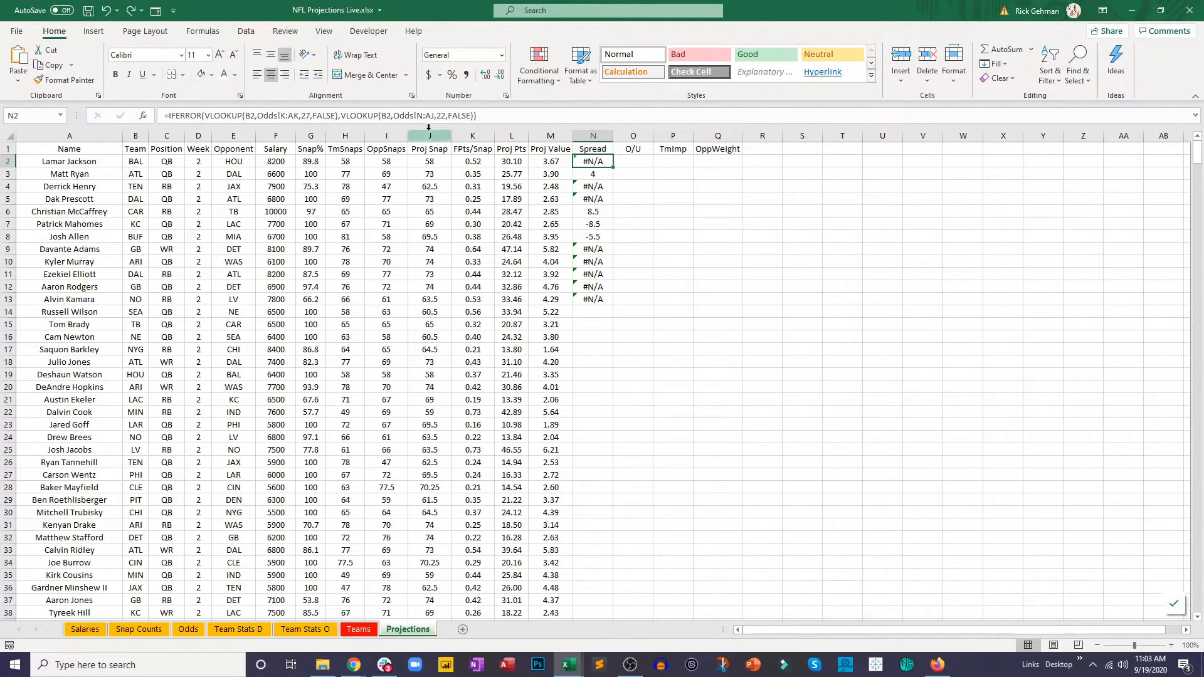
left_click(446, 116)
key("BackSpace")
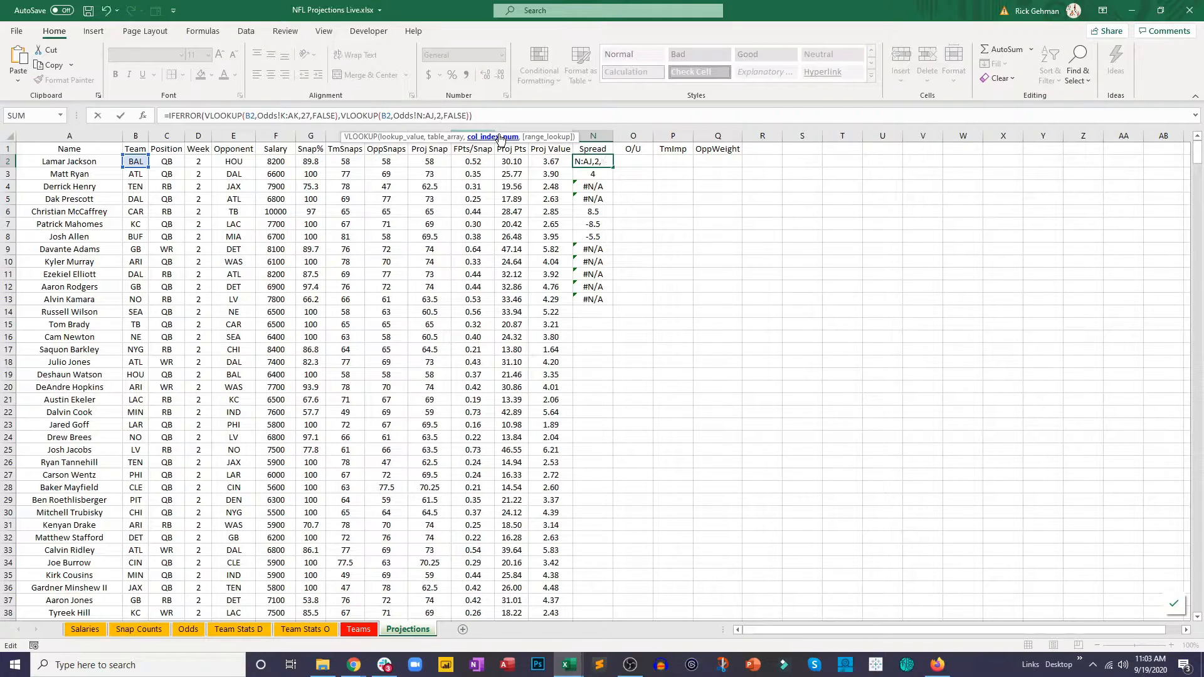
type("3")
key("Return")
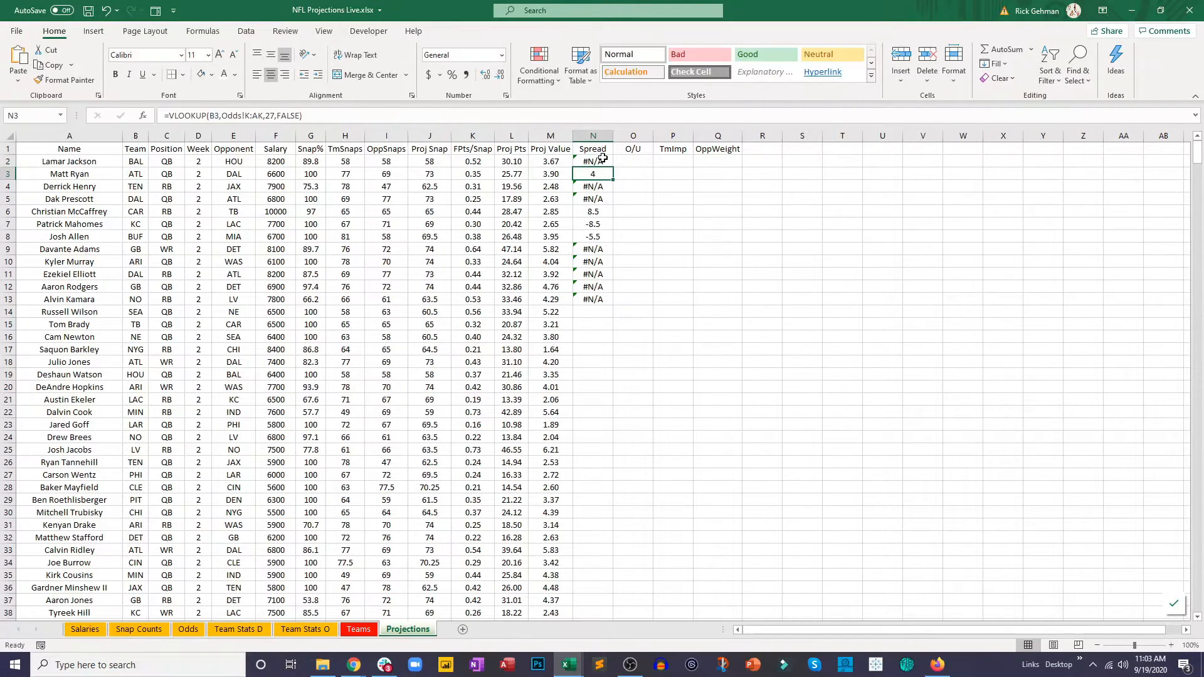
Step: Fill the Spread formula from N2 down the column for every player on the Projections sheet
left_click(607, 165)
left_click_drag(612, 167, 614, 408)
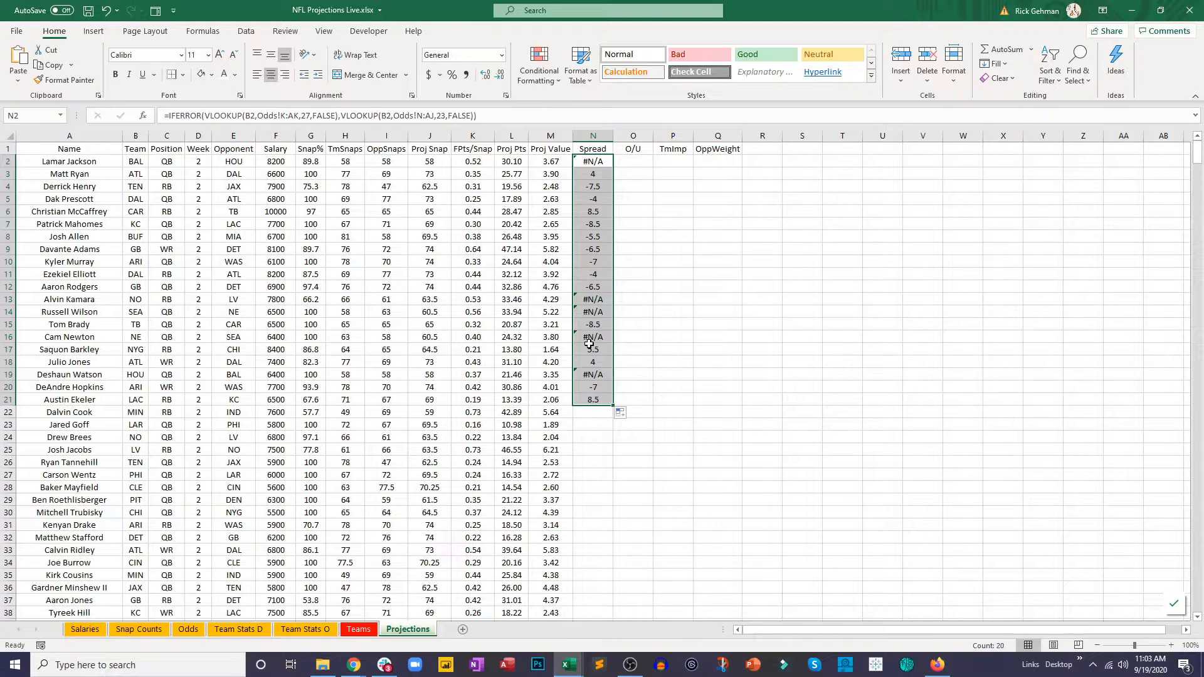
double_click(613, 405)
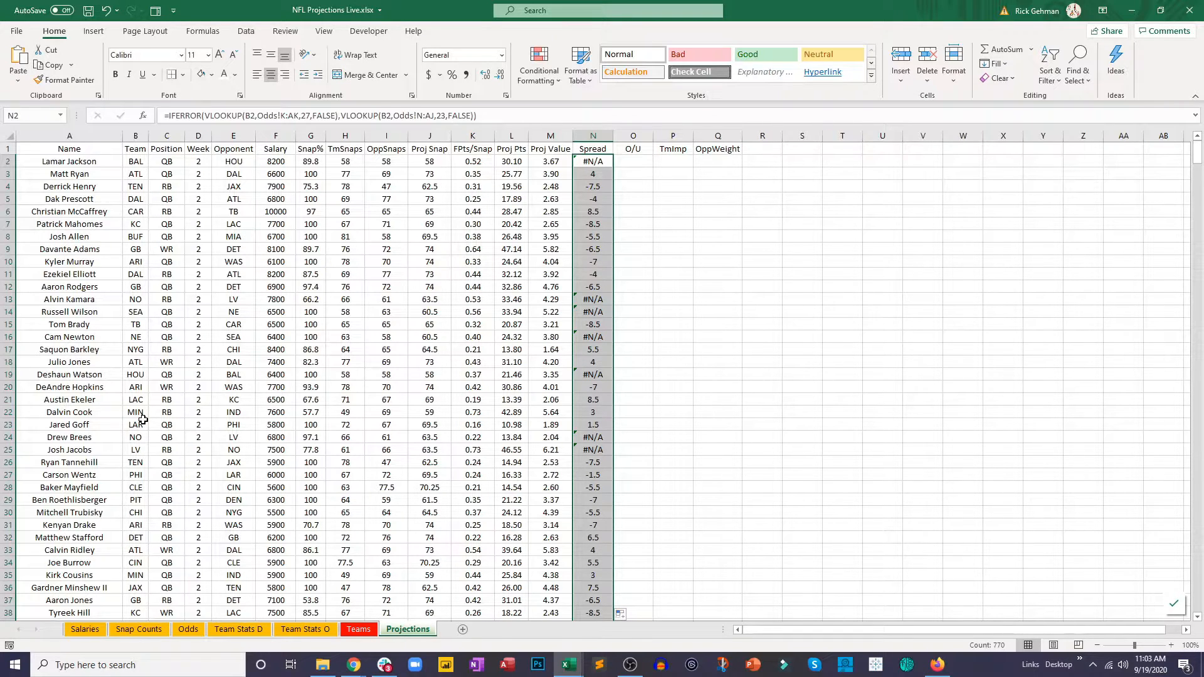
left_click(484, 415)
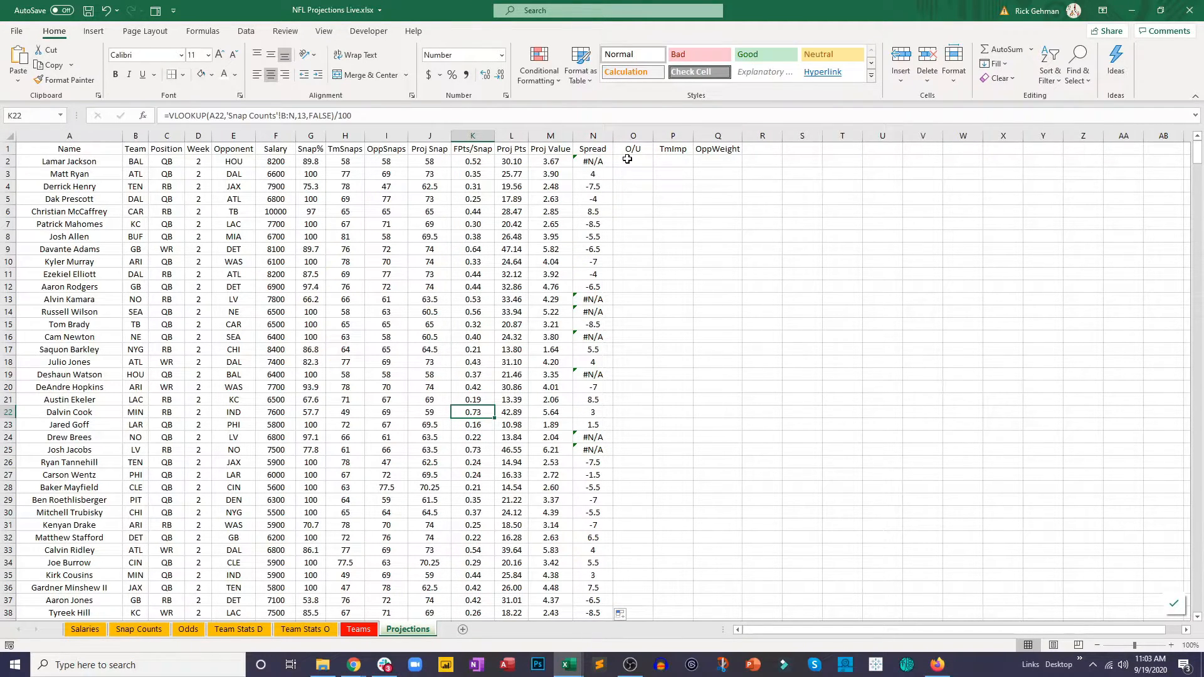
left_click(609, 161)
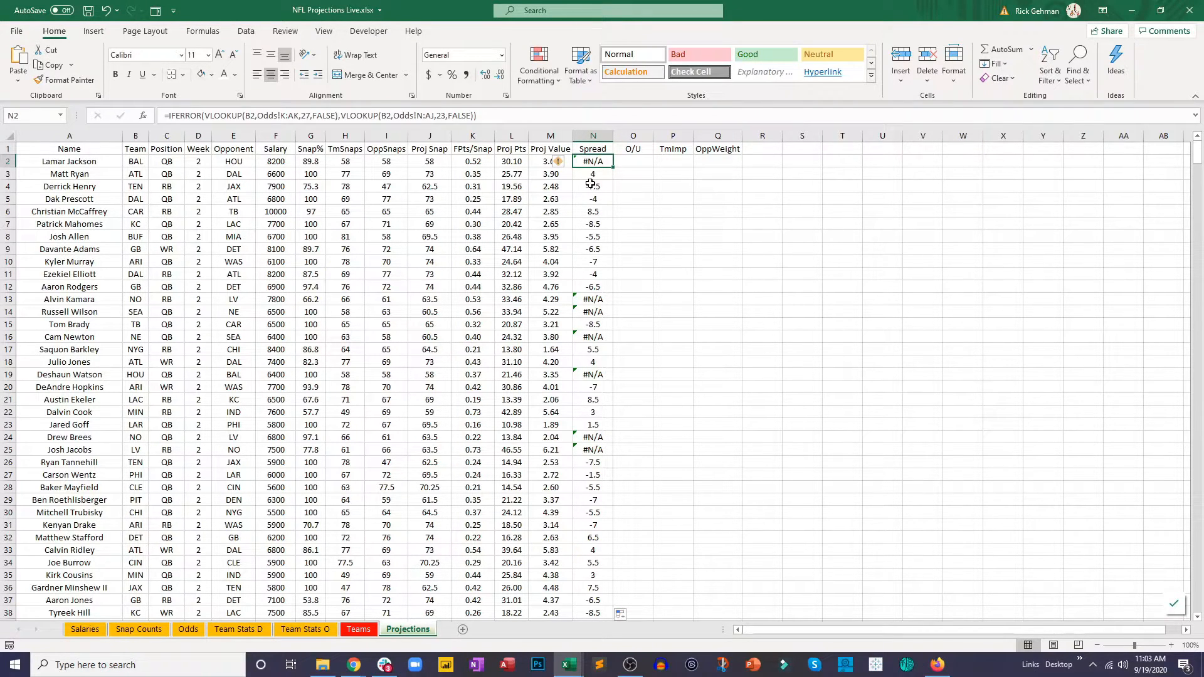
Step: Begin a VLOOKUP in O/U cell O2 with team cell B2 as the lookup value
left_click(633, 161)
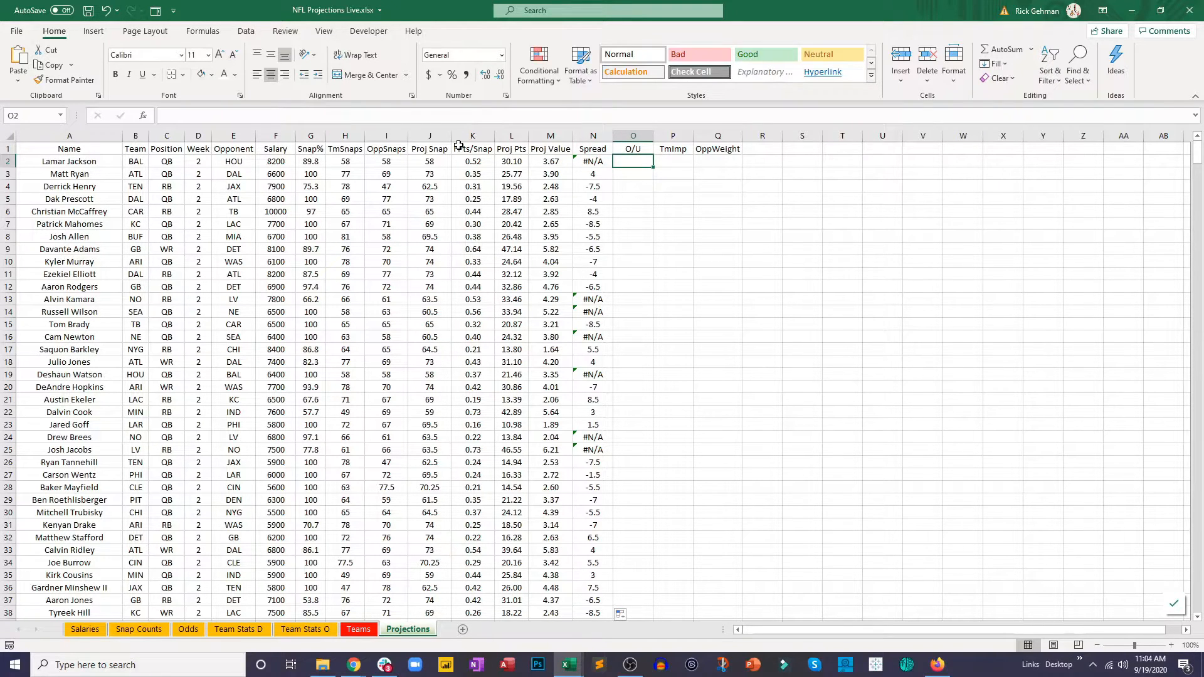
type("=vl")
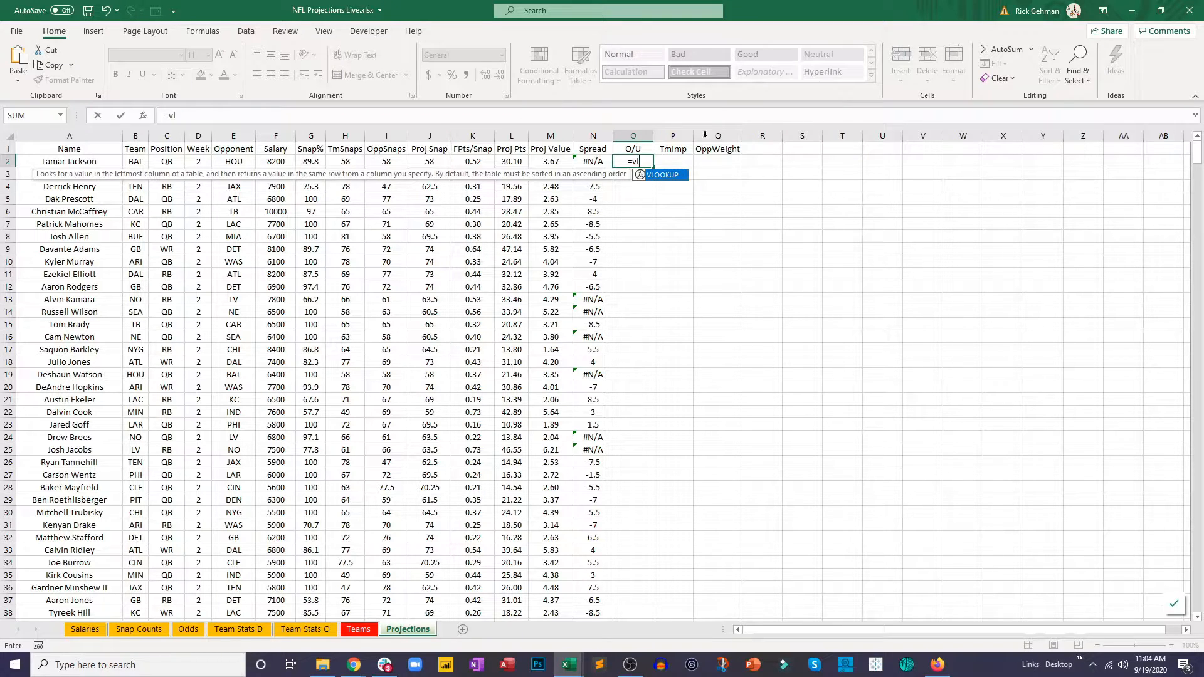
double_click(657, 176)
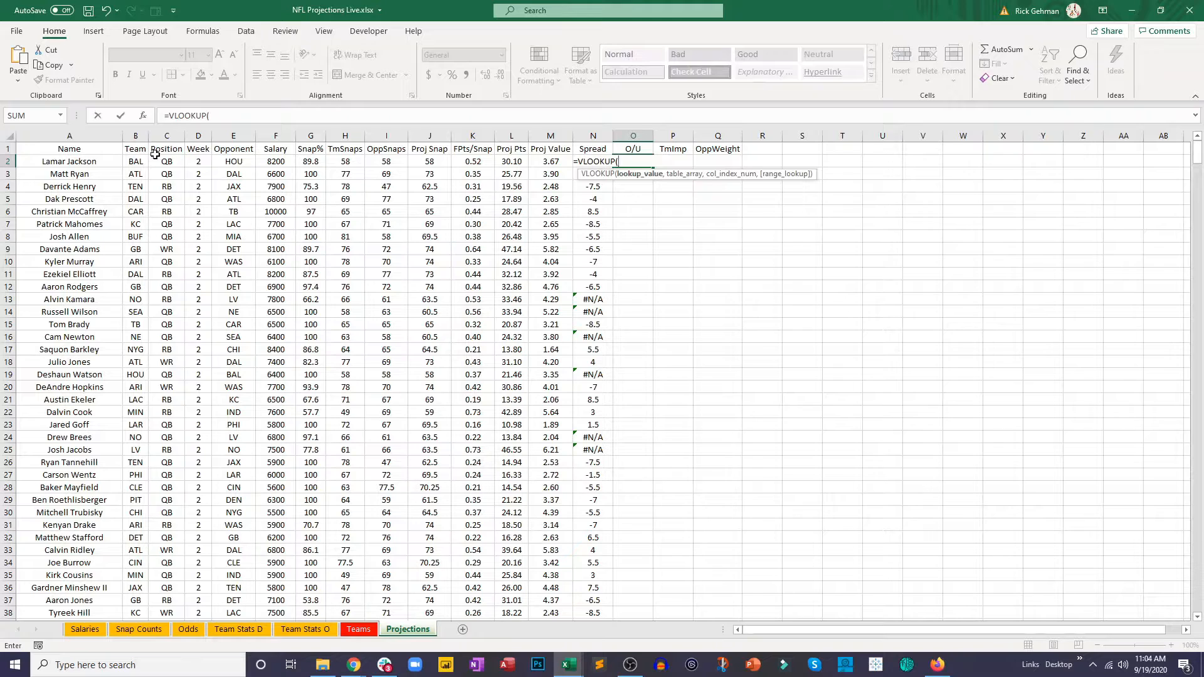
left_click(137, 160)
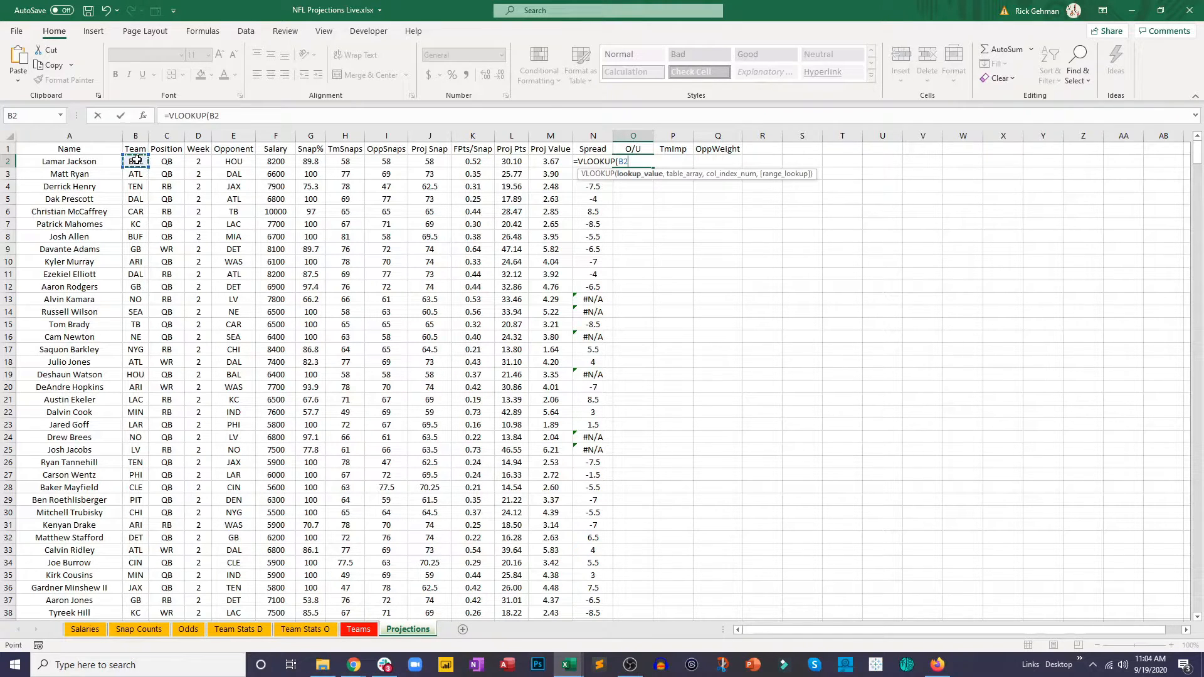
type(",")
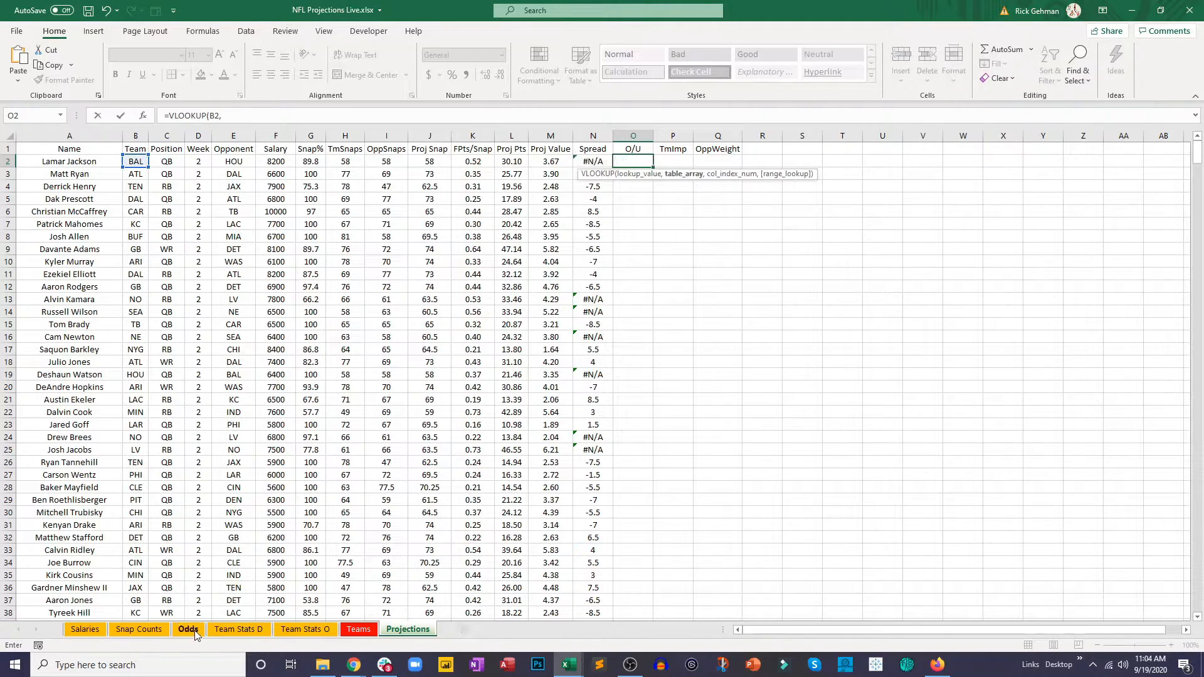
Step: Give the O/U lookup the table range K2:AN15 on the Odds sheet, column index 31 and FALSE, and enter it
left_click(188, 629)
left_click_drag(841, 635, 740, 631)
left_click_drag(554, 159, 1185, 282)
left_click_drag(1201, 283, 1060, 315)
left_click(293, 116)
type(",31,da")
key("BackSpace")
key("BackSpace")
type("f")
key("Return")
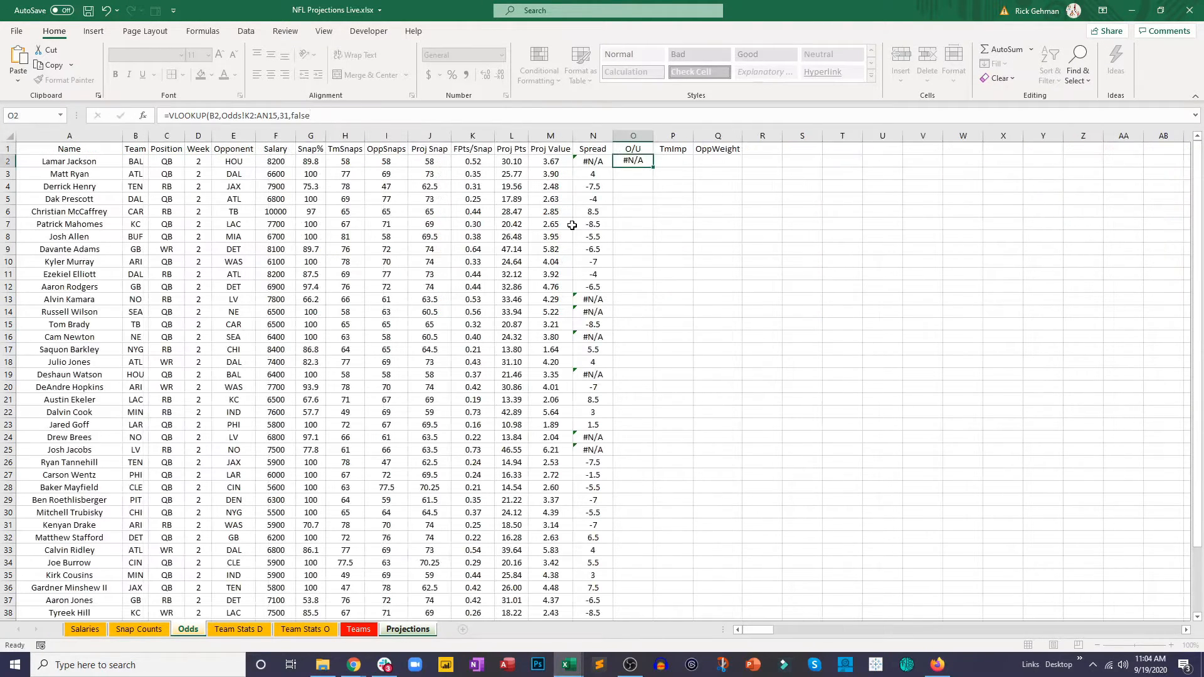
Step: Fill the O/U formula on the Projections sheet from O2 down to O13
left_click(644, 163)
left_click_drag(653, 168, 650, 303)
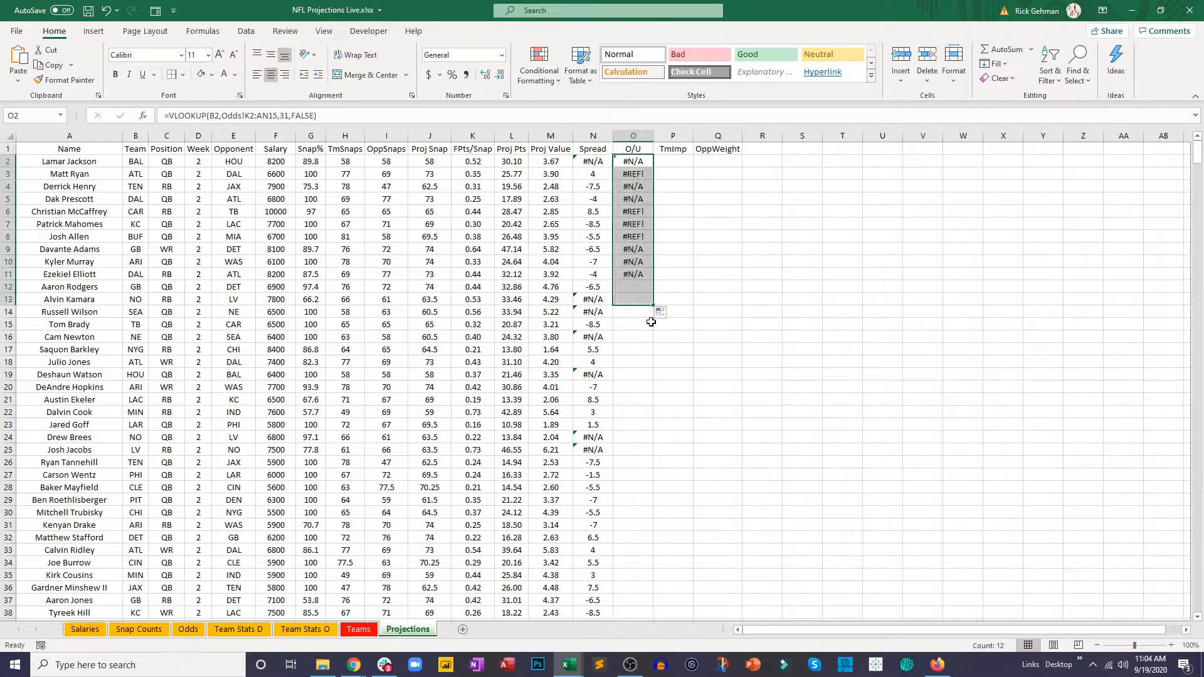
left_click(303, 115)
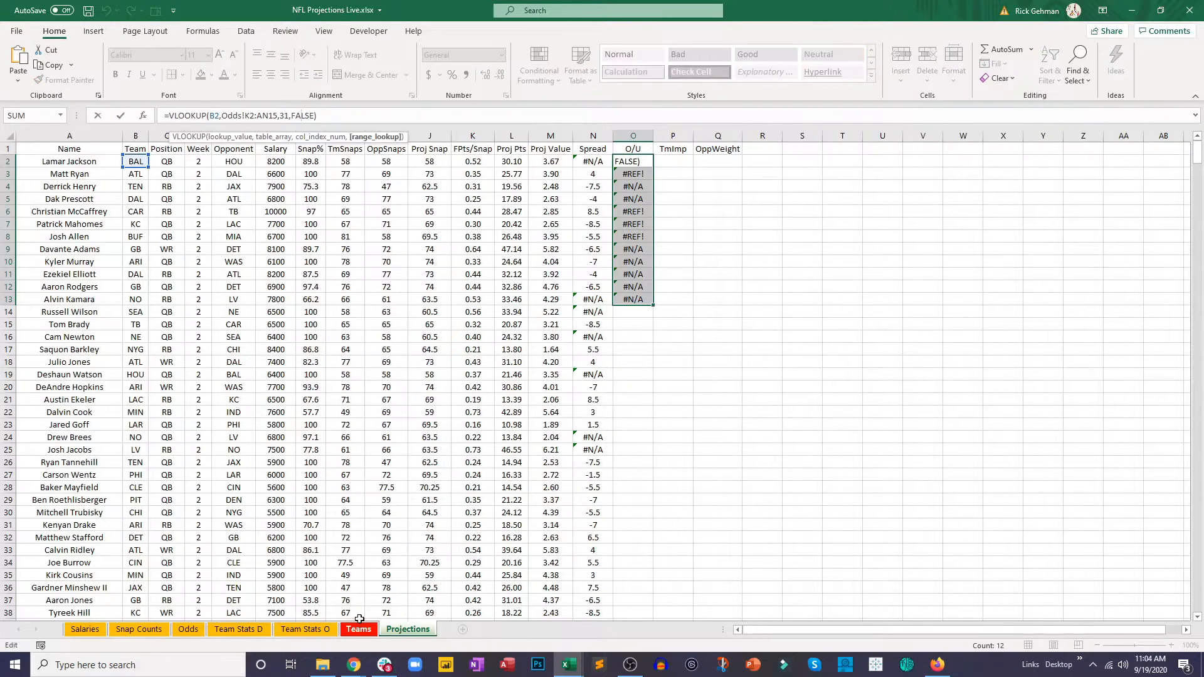
Step: Count the columns on the Odds sheet from AwayTeam in K2 across to ConsensusOverUnder in AN2
left_click(188, 629)
left_click_drag(869, 630, 730, 630)
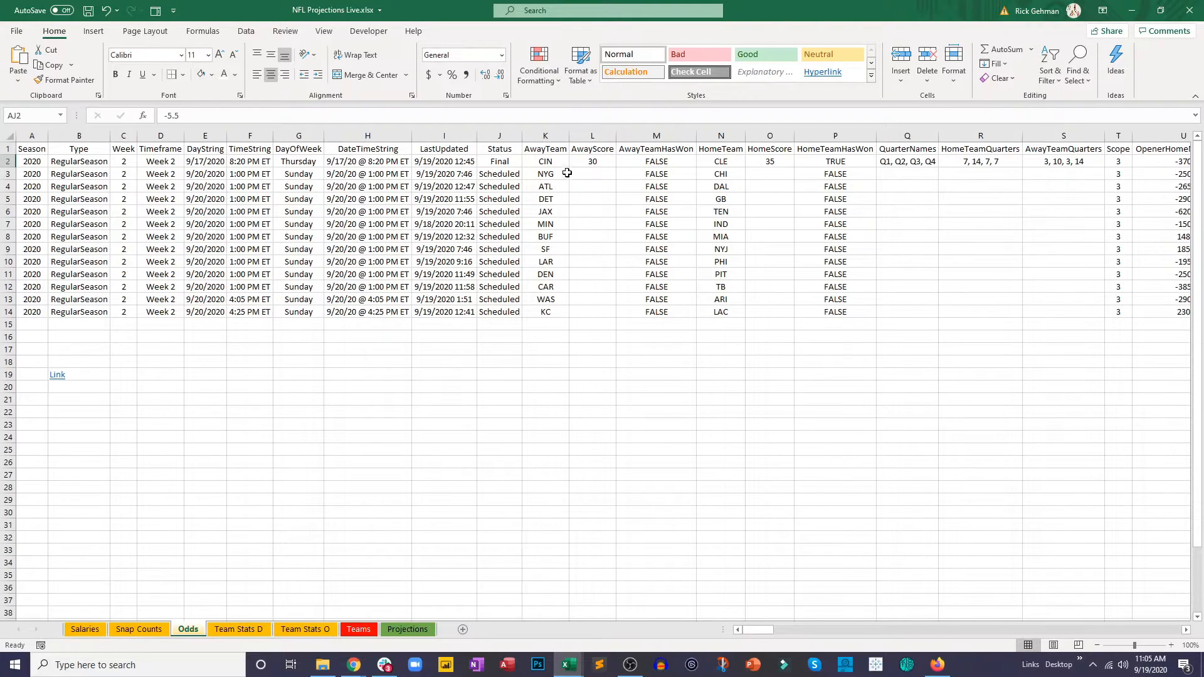
left_click(551, 159)
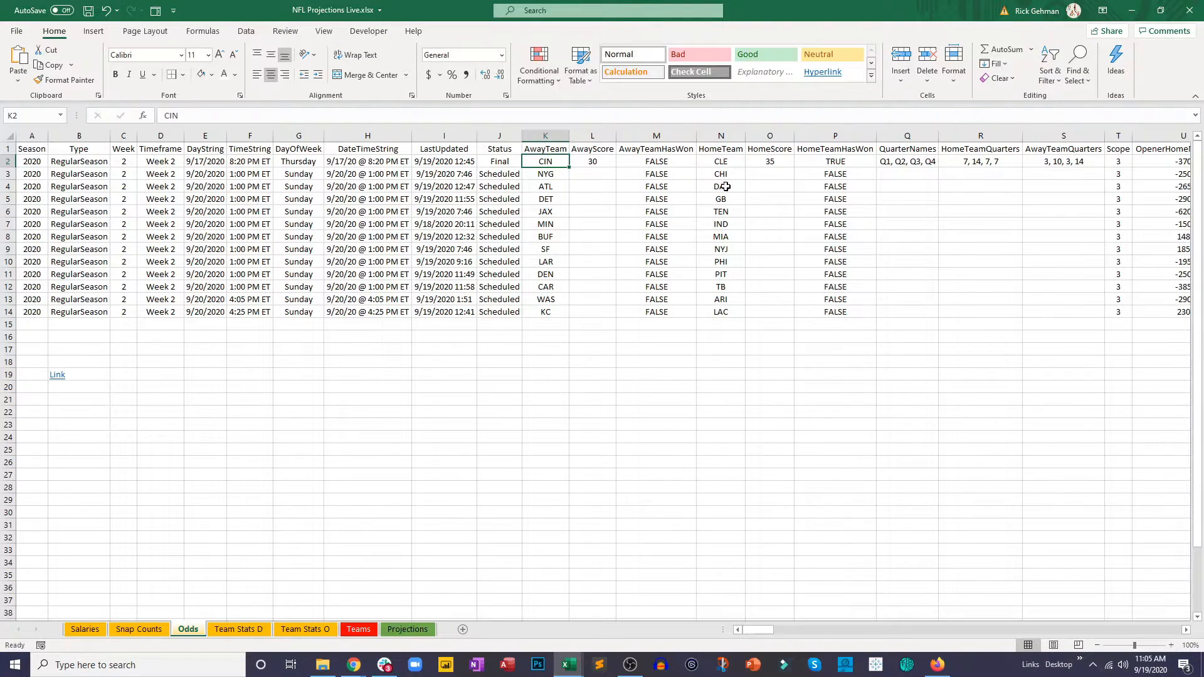
key("Right")
key("Right")
key("Right")
key("Right")
key("Right")
key("Right")
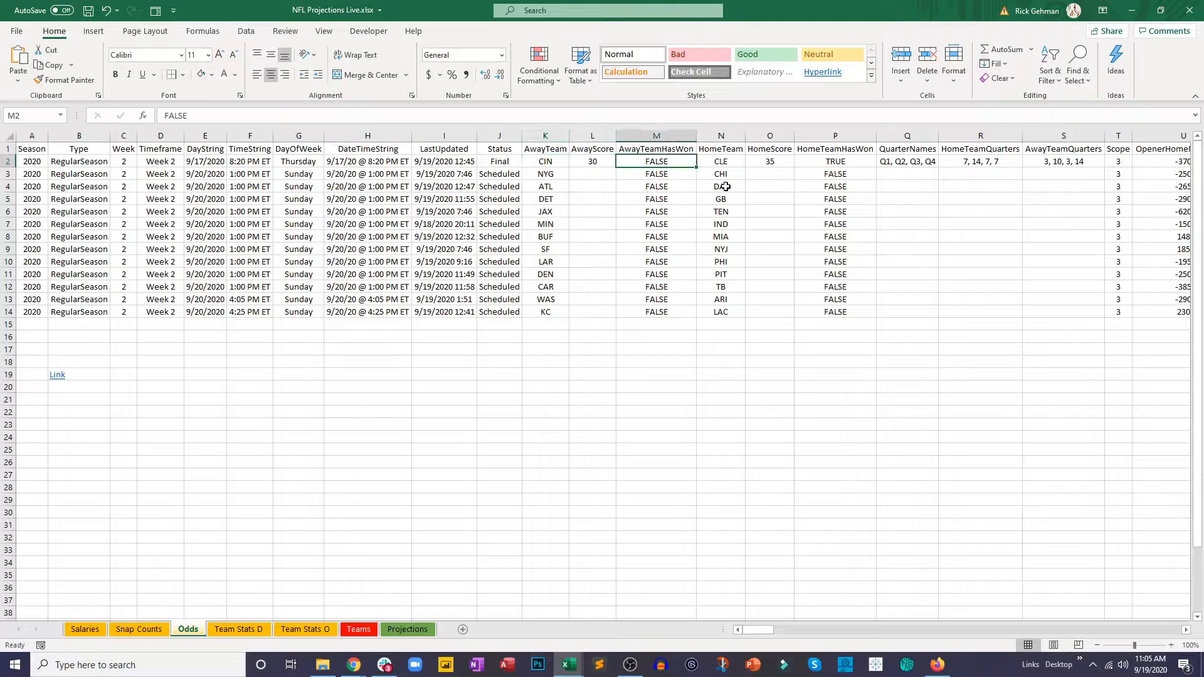
key("Right")
key("Left")
key("Left")
key("Left")
key("Left")
key("Left")
key("Left")
key("Left")
key("Right")
key("Right")
key("Right")
key("Right")
key("Right")
key("Right")
key("Right")
key("Right")
key("Right")
key("Right")
key("Right")
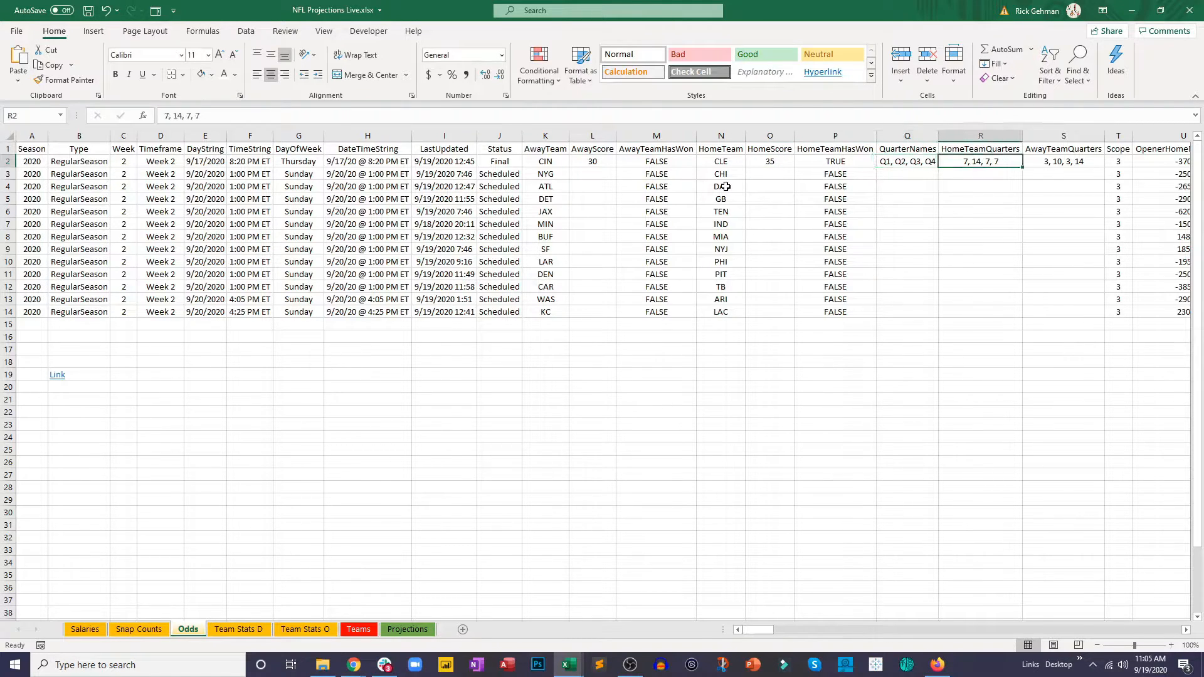
key("Right")
key("Right")
key("Right")
key("Right")
key("Right")
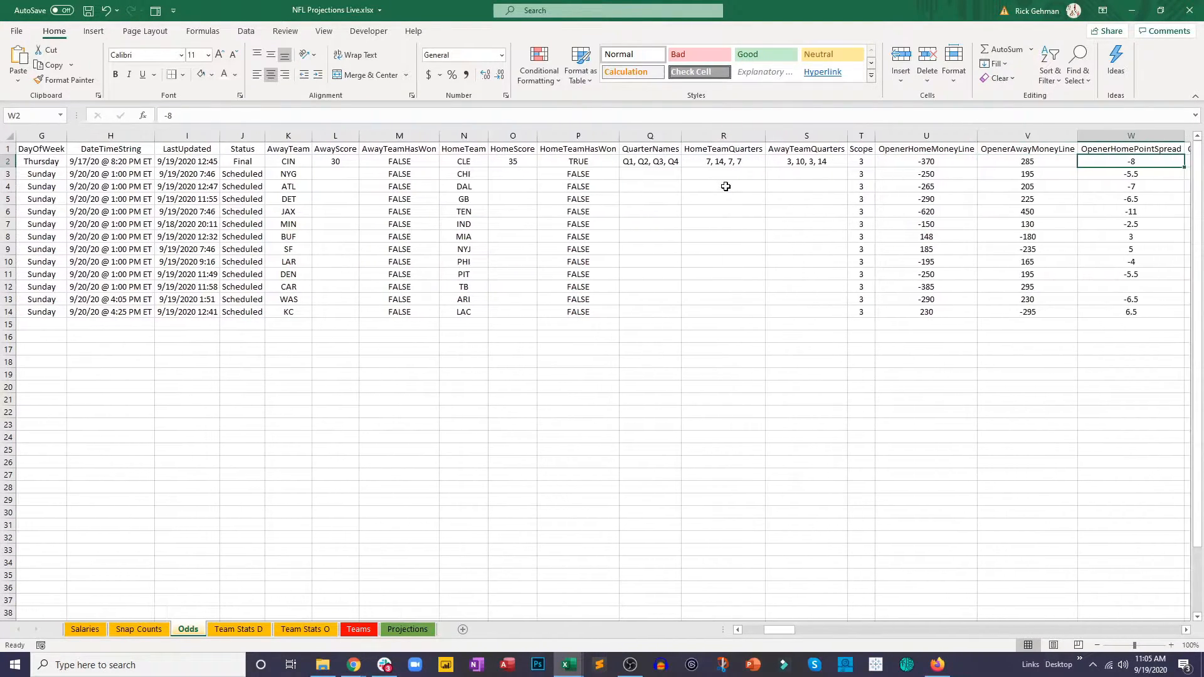
key("Right")
key("Right")
key("Right")
key("Right")
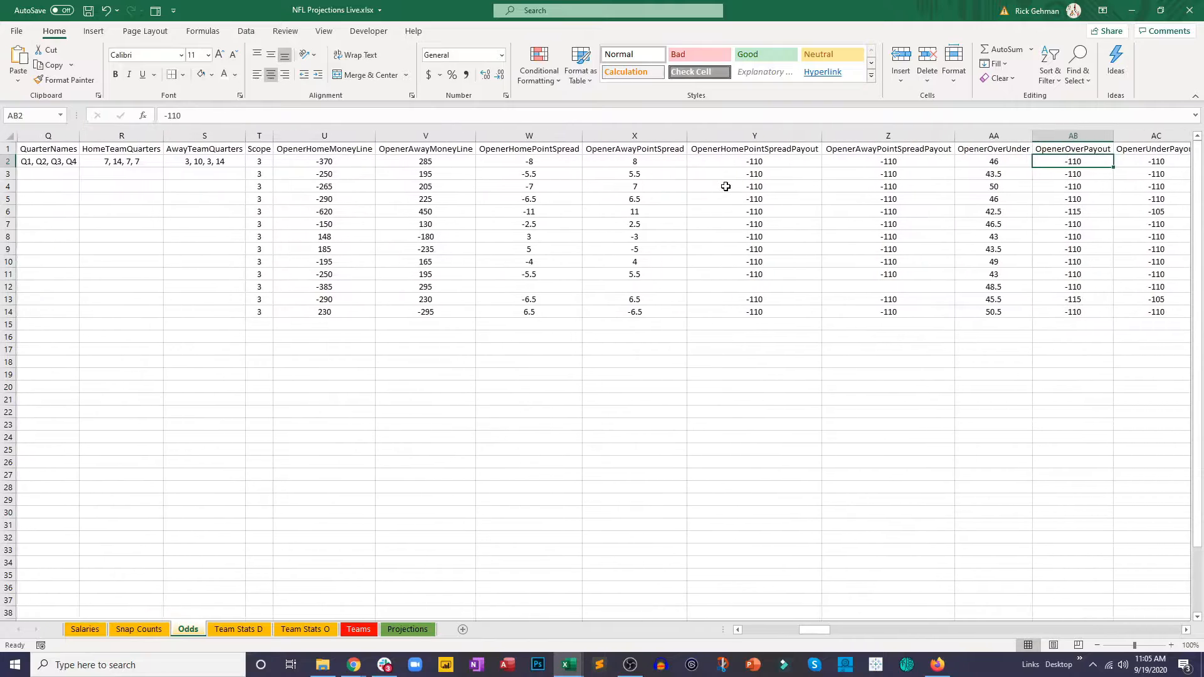
key("Right")
key("Right")
key("Right")
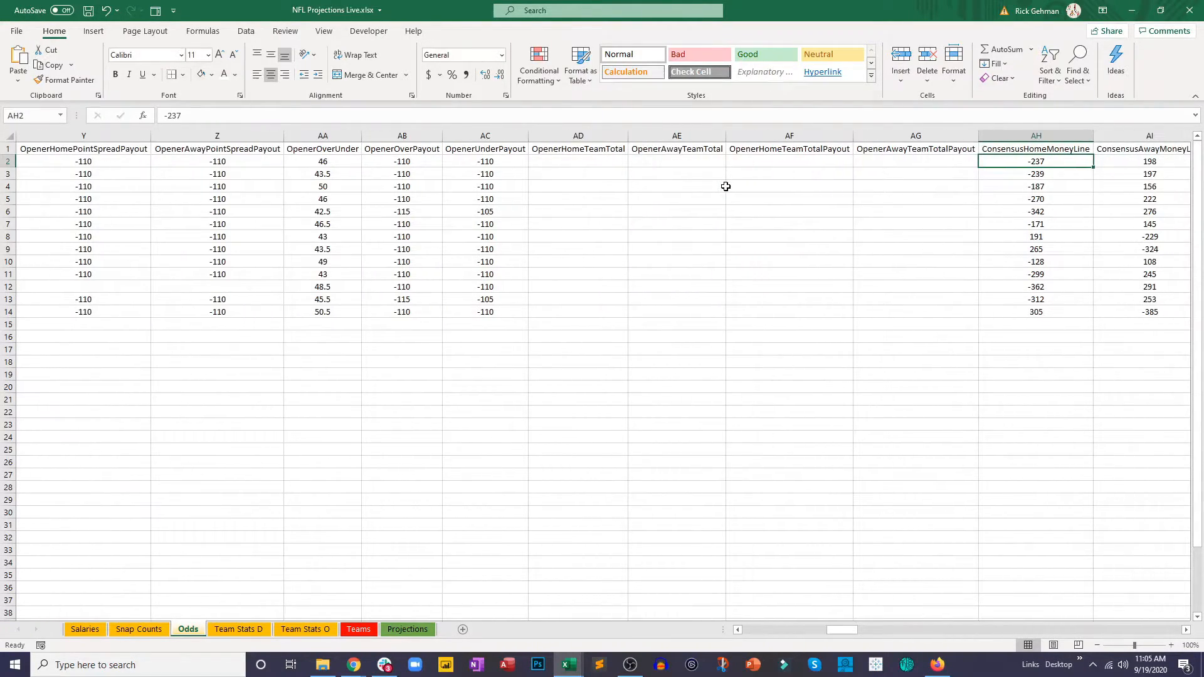
key("Right")
key("Right")
key("Right")
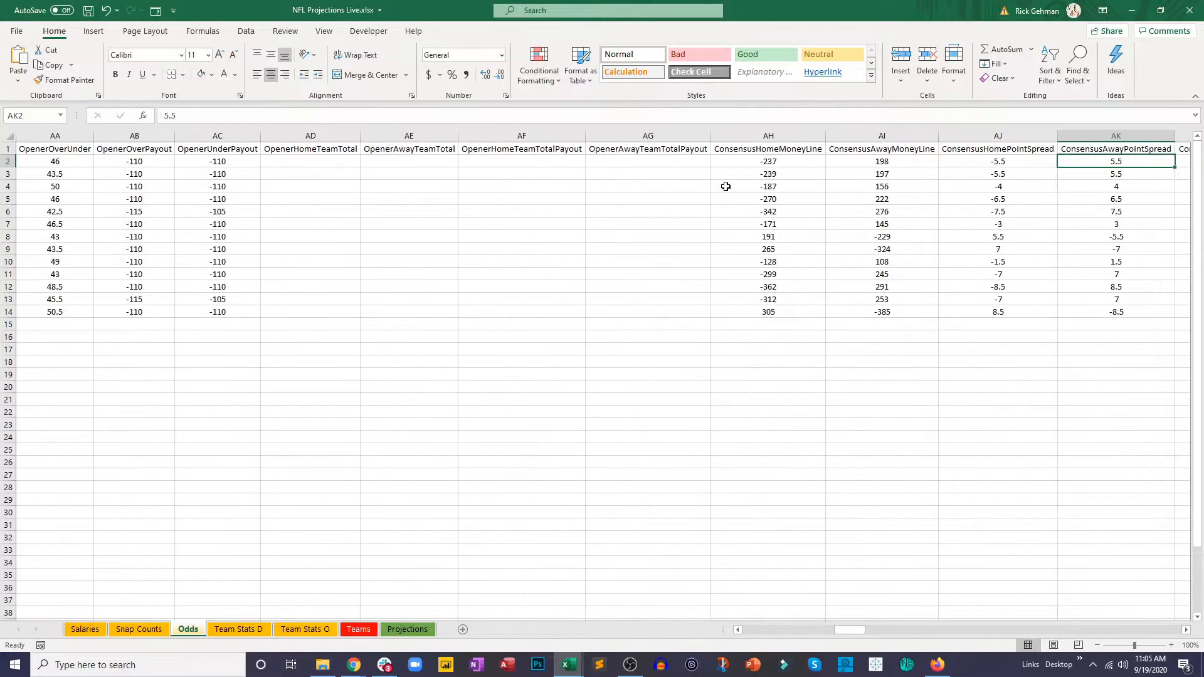
key("Right")
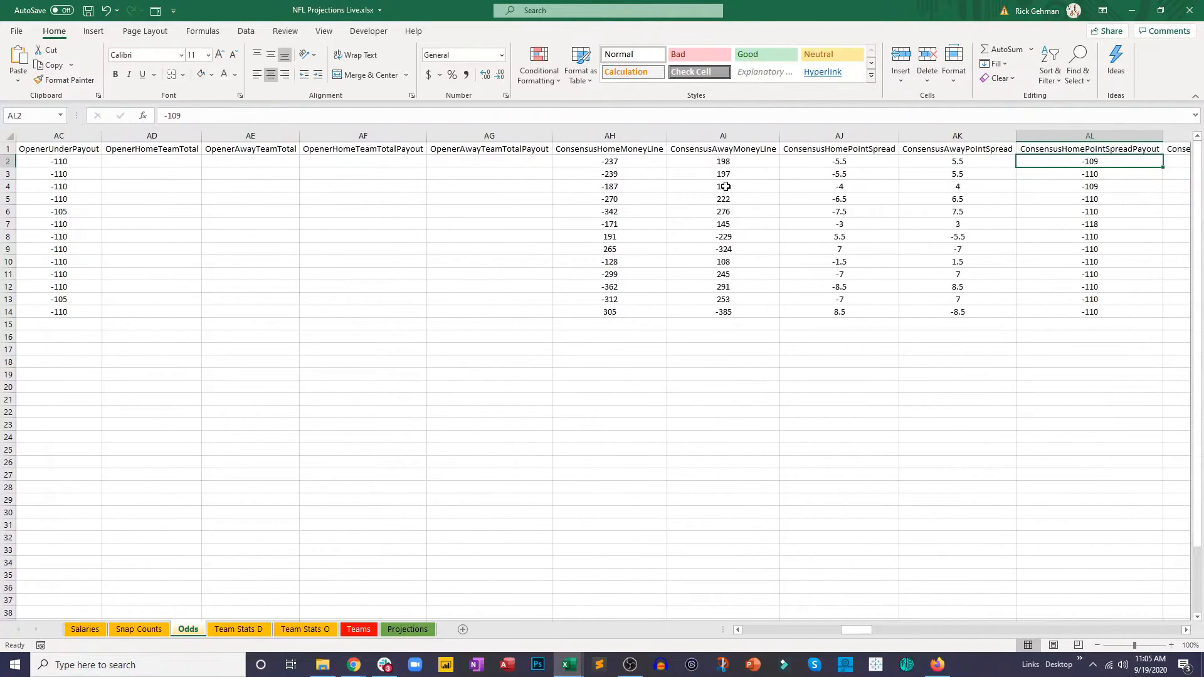
key("Right")
key("Right")
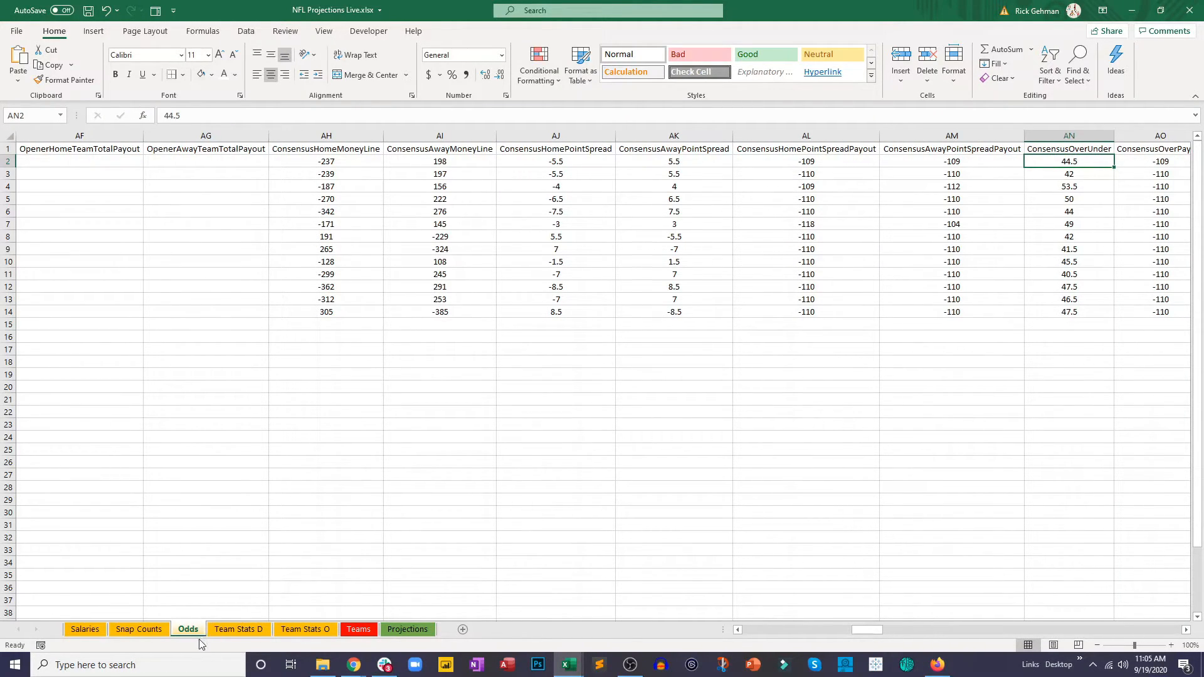
Step: Set the column index in the O/U formula in O2 on the Projections sheet to 30 and fill it down to O16
left_click(408, 629)
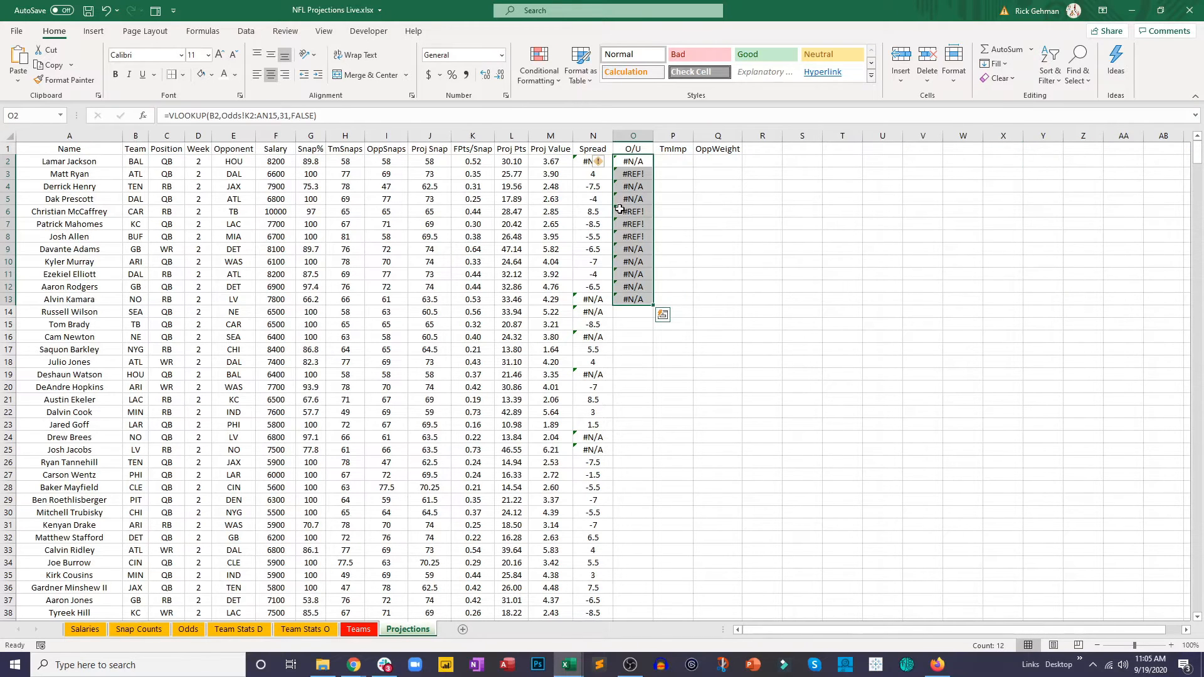
left_click(287, 117)
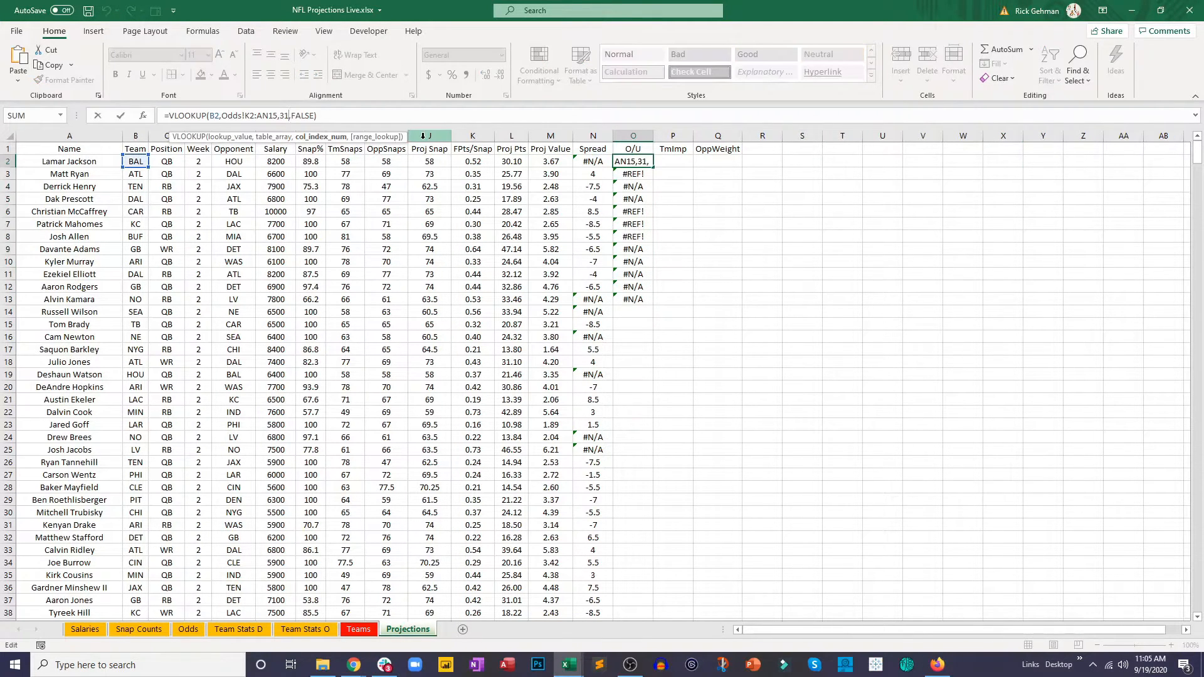
key("Return")
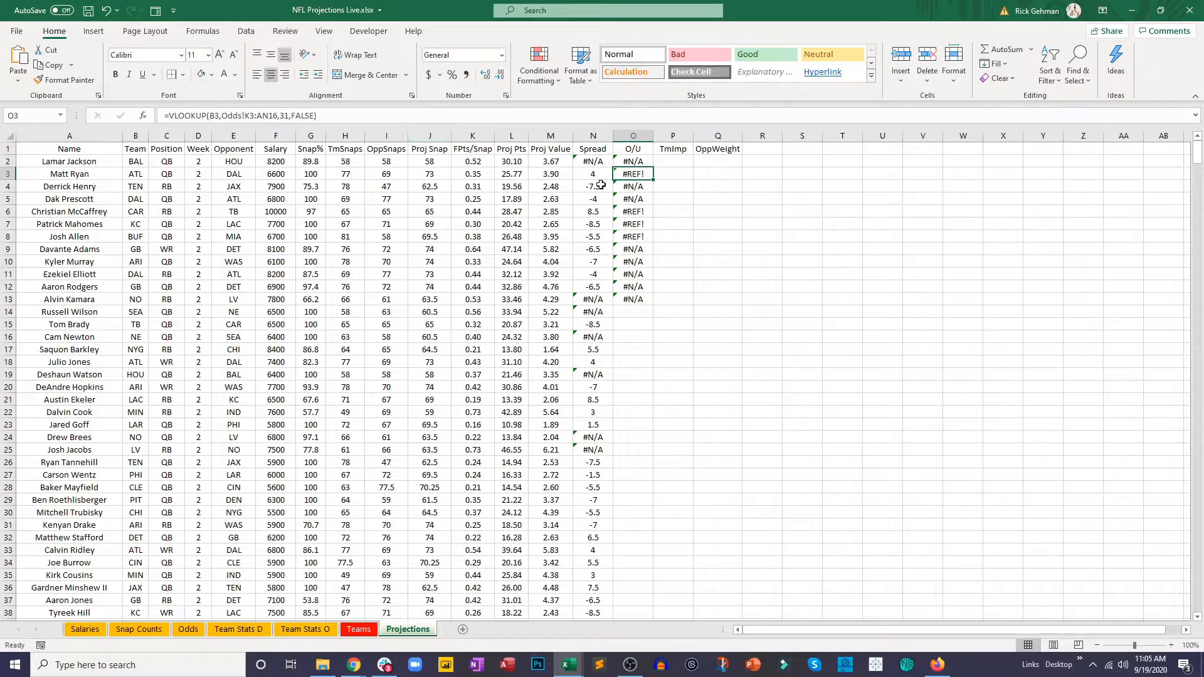
left_click(628, 163)
left_click_drag(654, 161, 667, 349)
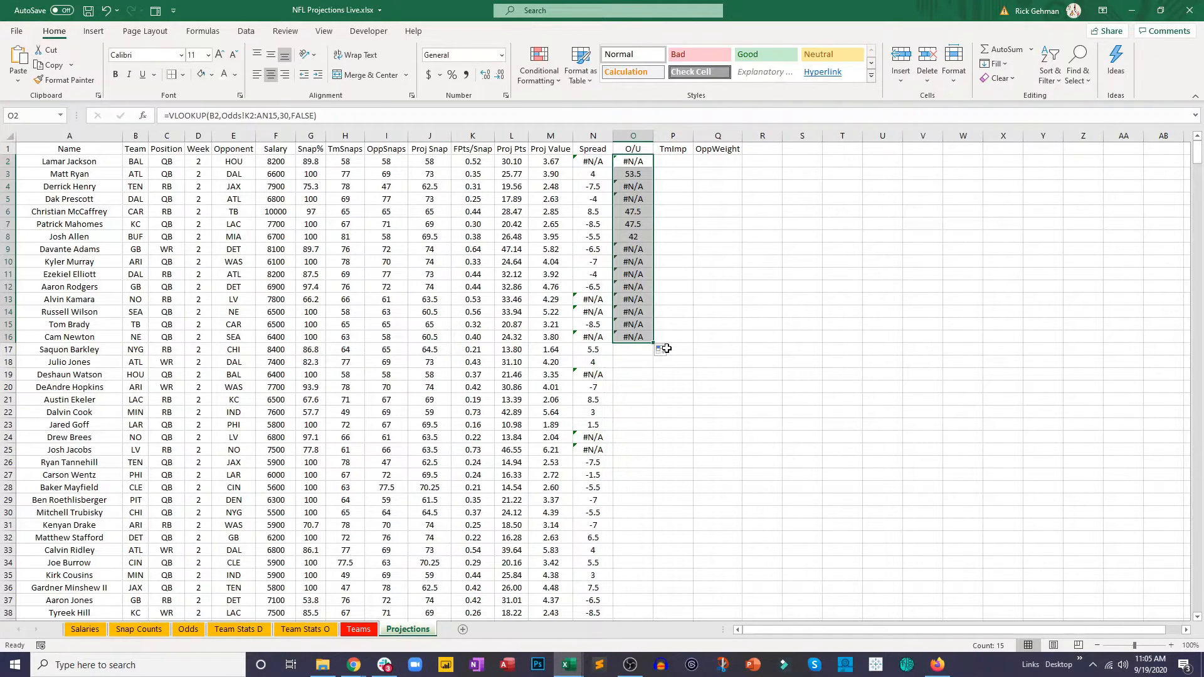
Step: Change the O2 lookup's table range to the whole columns K:AN on the Odds sheet and fill the formula down to O26
left_click(258, 111)
key("BackSpace")
key("Right")
key("Right")
key("Right")
key("Right")
key("Right")
key("BackSpace")
key("BackSpace")
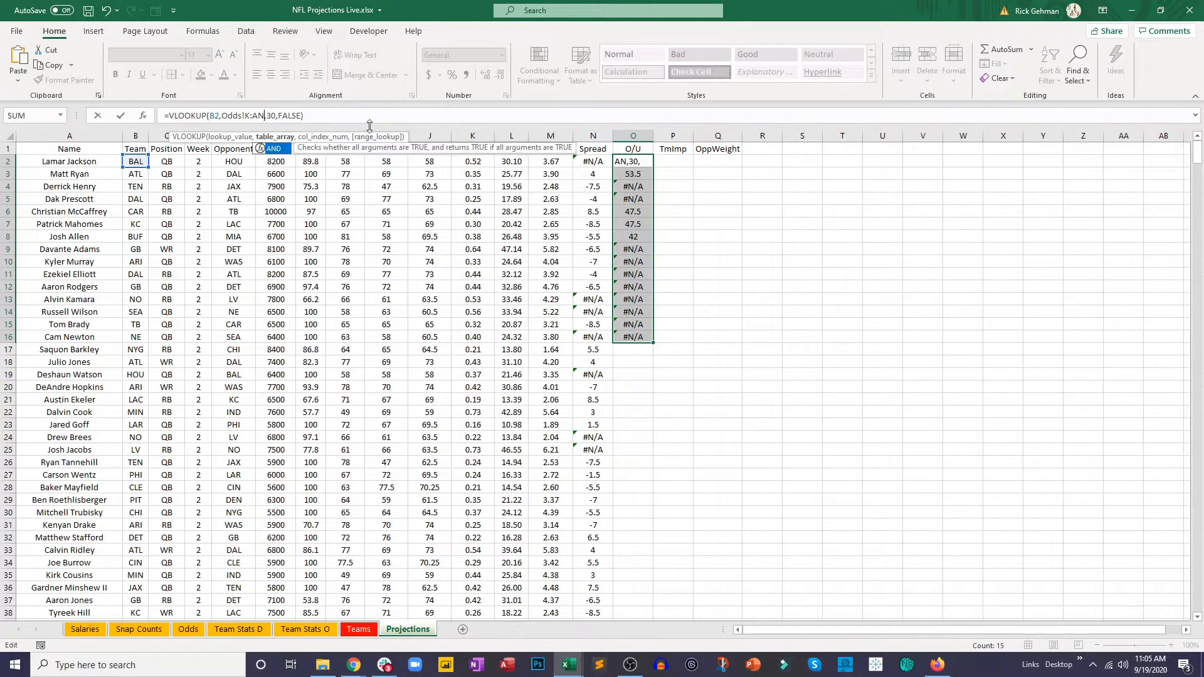
key("Return")
left_click(641, 161)
left_click_drag(653, 169, 658, 465)
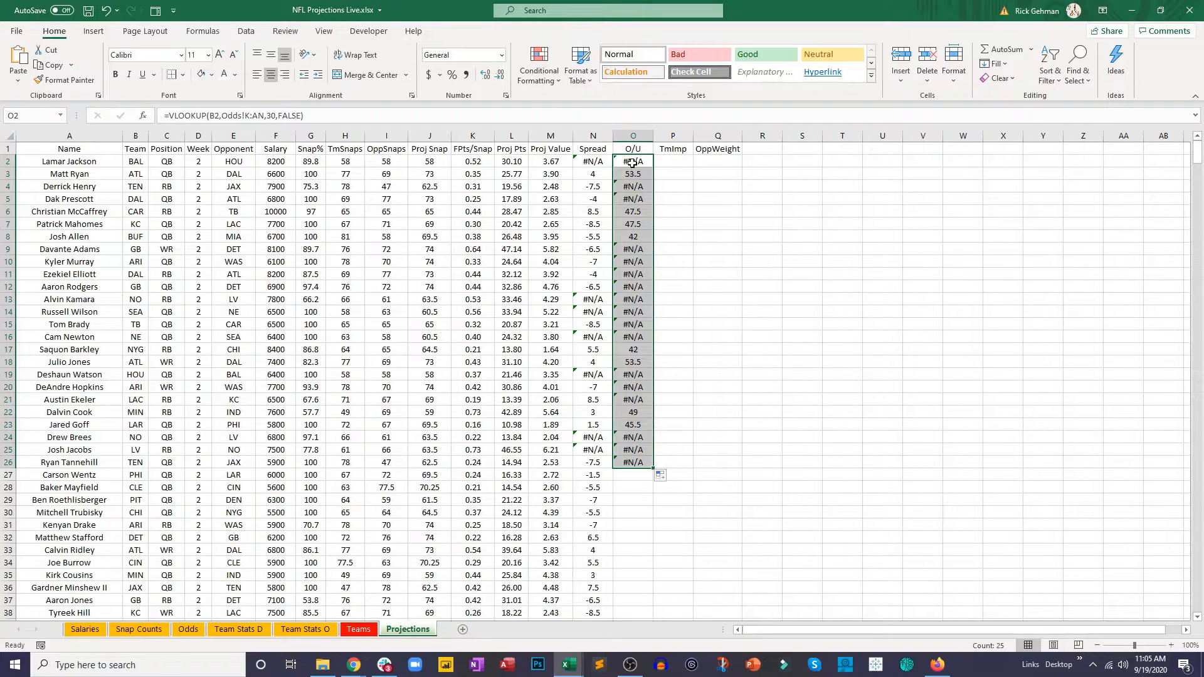
Step: Wrap the O2 lookup in IFERROR and add a copy of the same VLOOKUP as its value_if_error argument
left_click(169, 116)
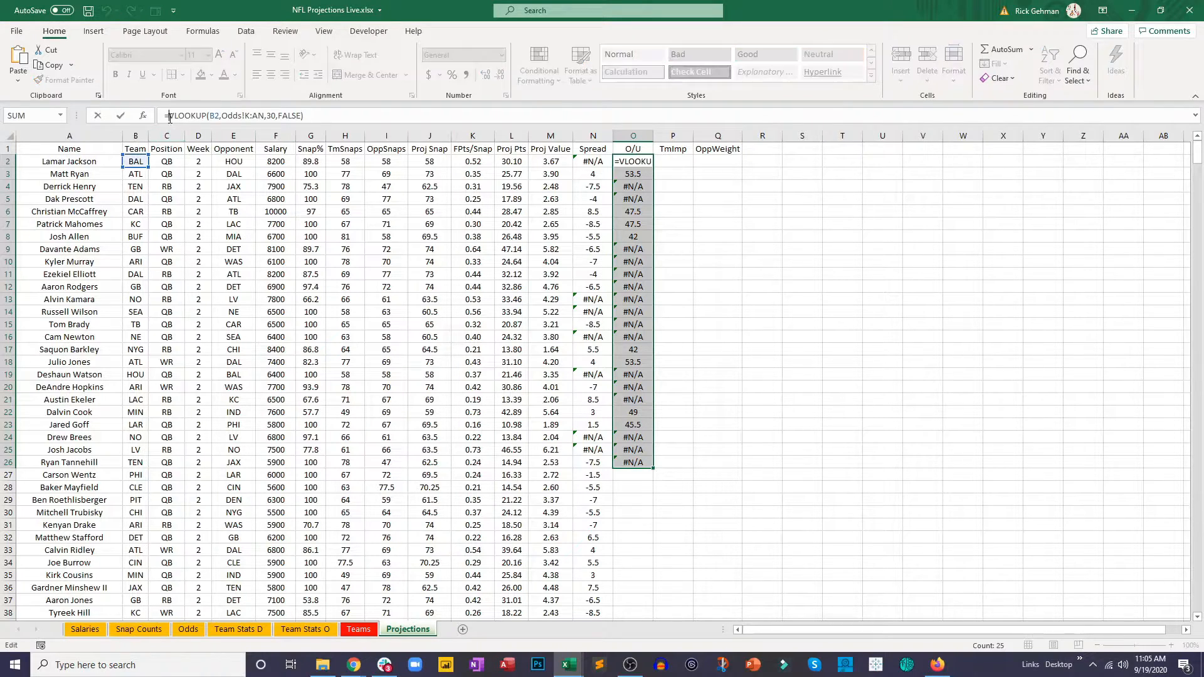
type("if")
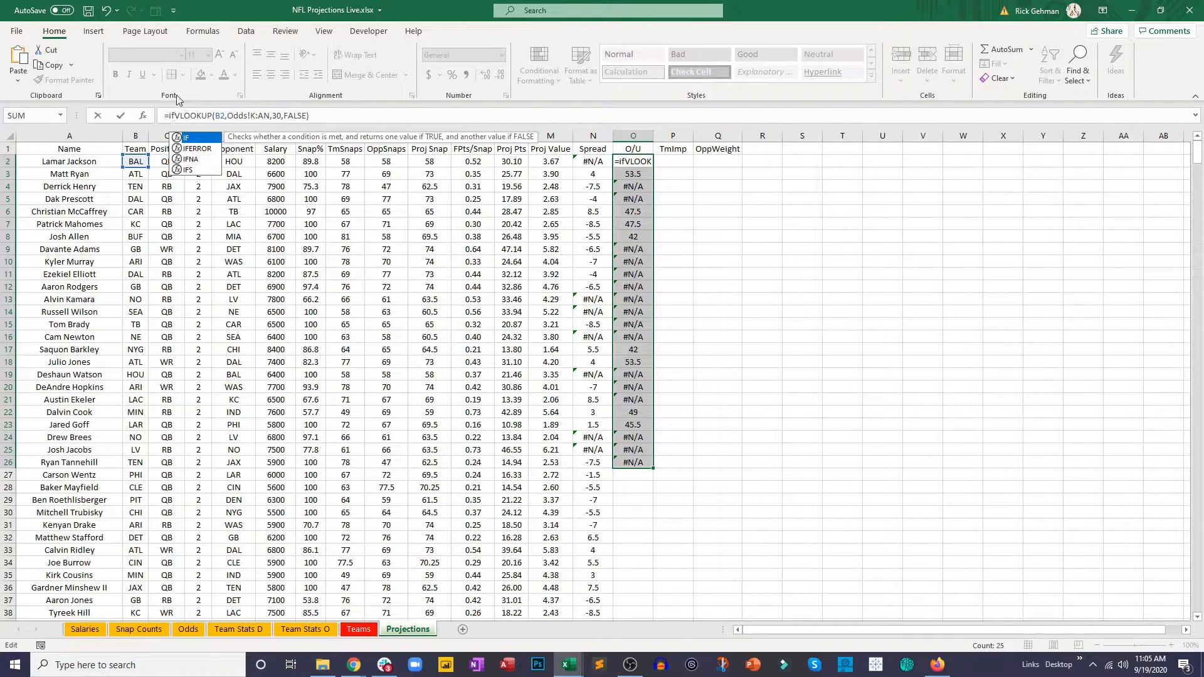
double_click(195, 148)
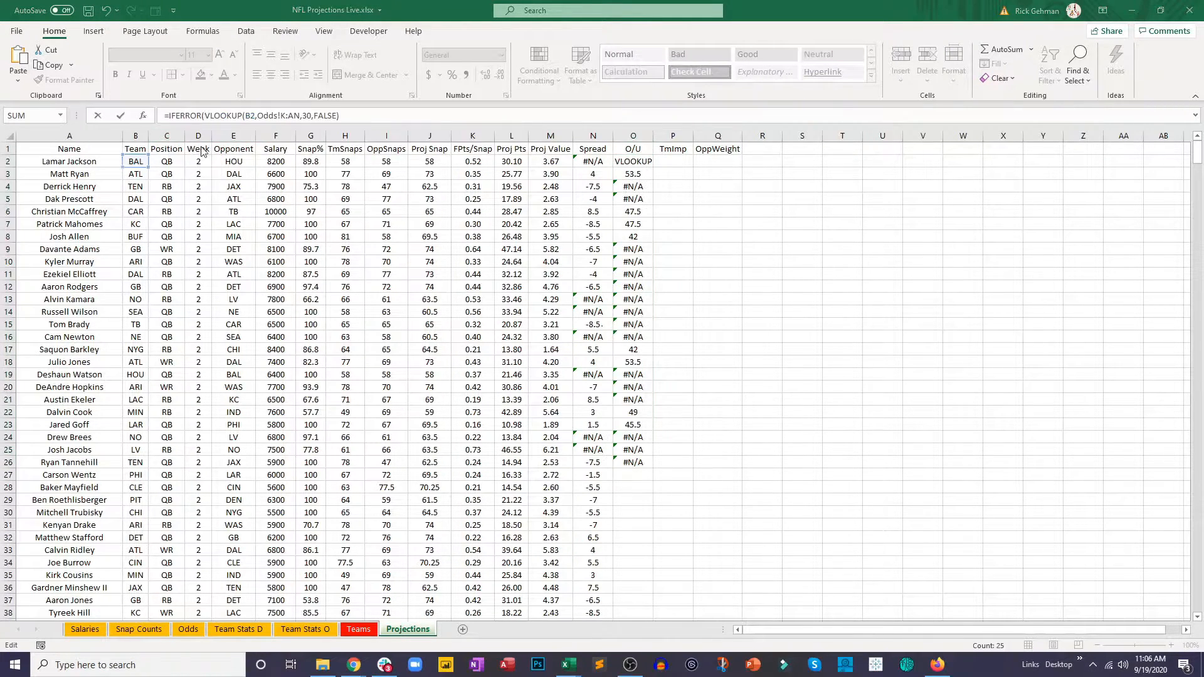
left_click(345, 116)
type(",")
left_click_drag(340, 116, 205, 115)
key("ctrl+c")
left_click(346, 116)
key("ctrl+v")
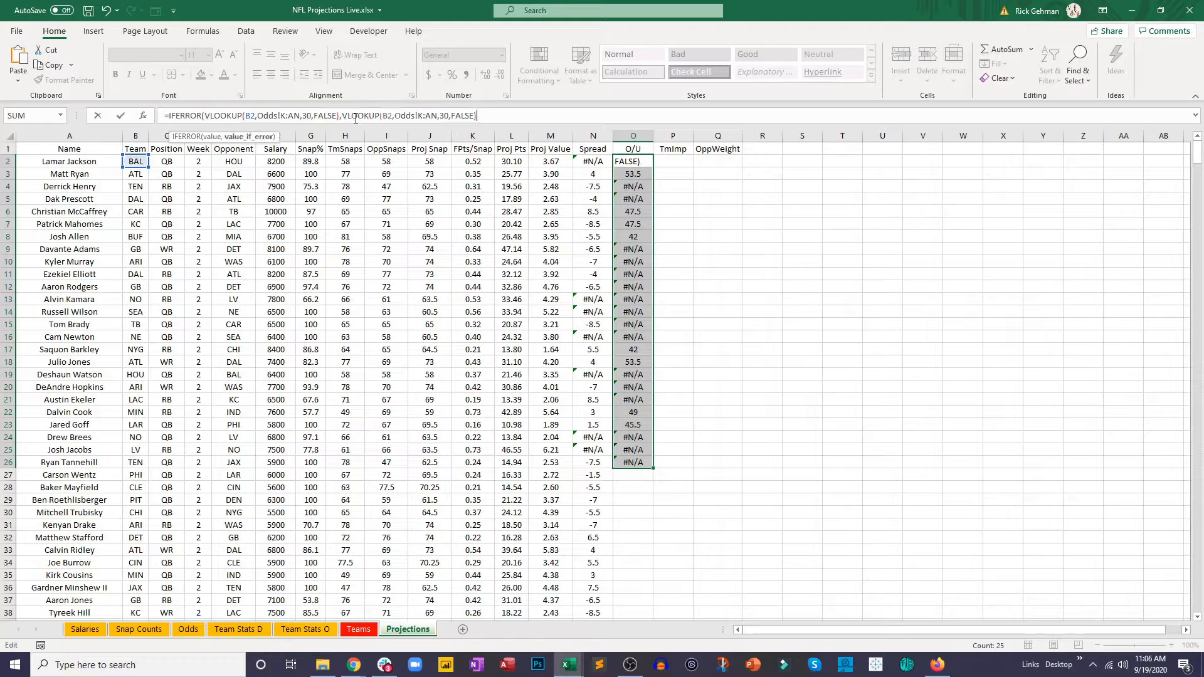
Step: Set the fallback VLOOKUP's lookup value to opponent cell E2 and enter the formula, accepting the proposed closing-parenthesis correction
left_click(385, 115)
key("Delete")
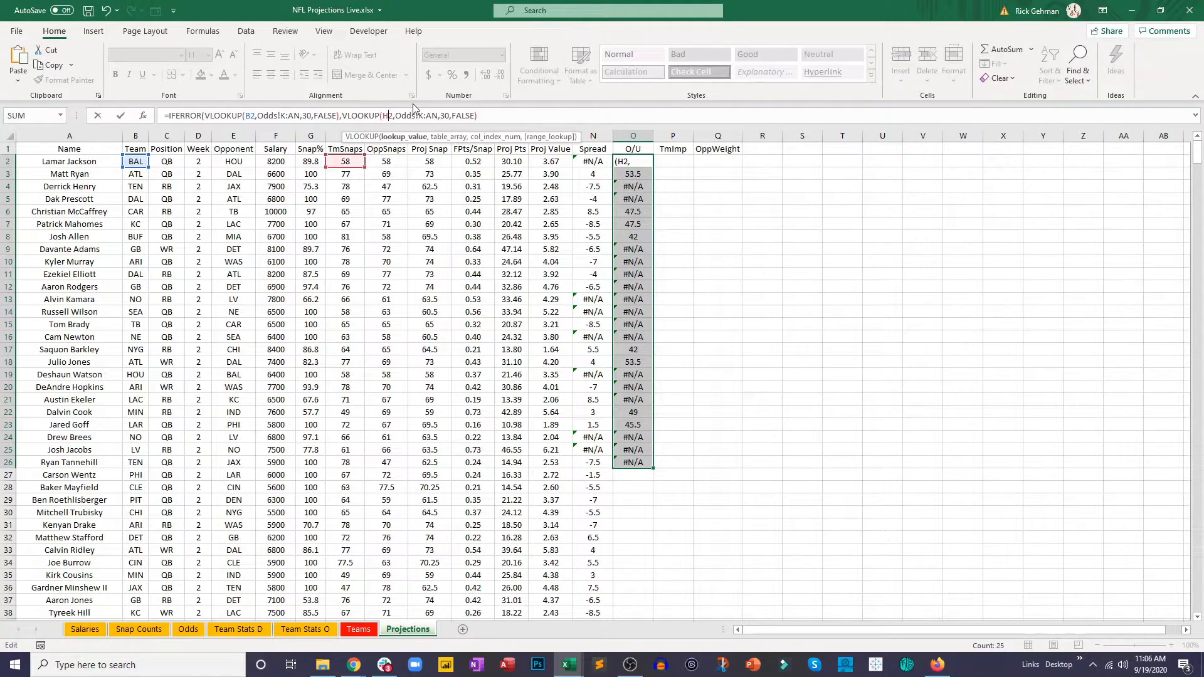
type("H")
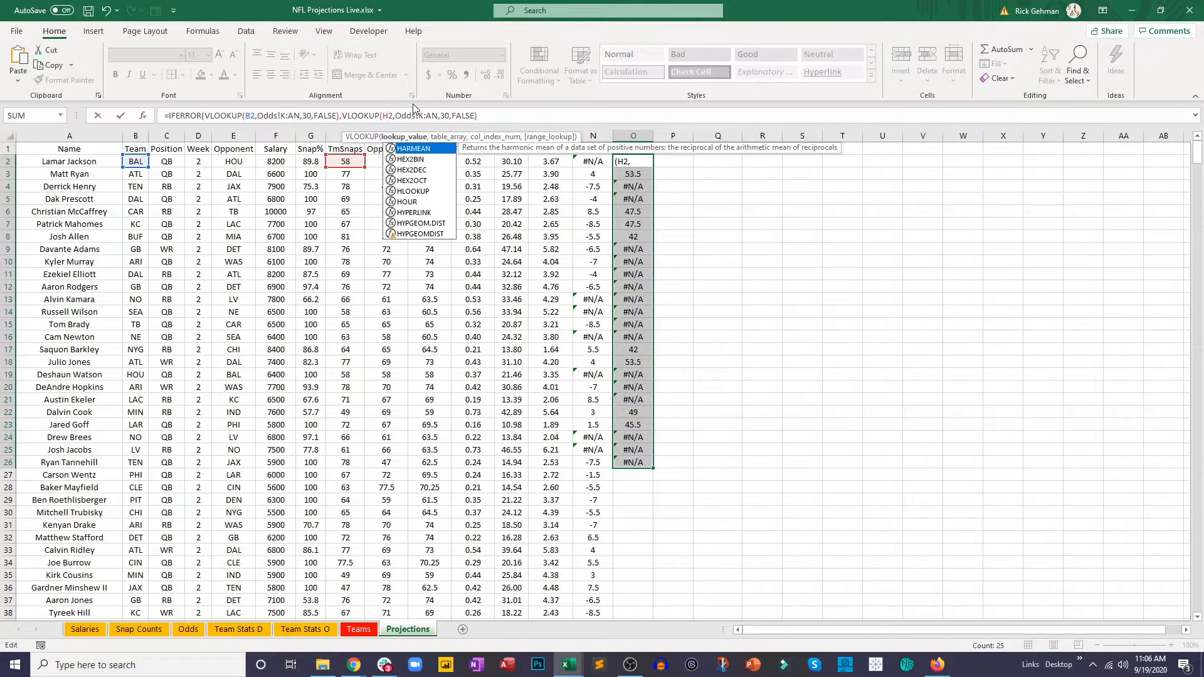
key("BackSpace")
type("E")
key("Return")
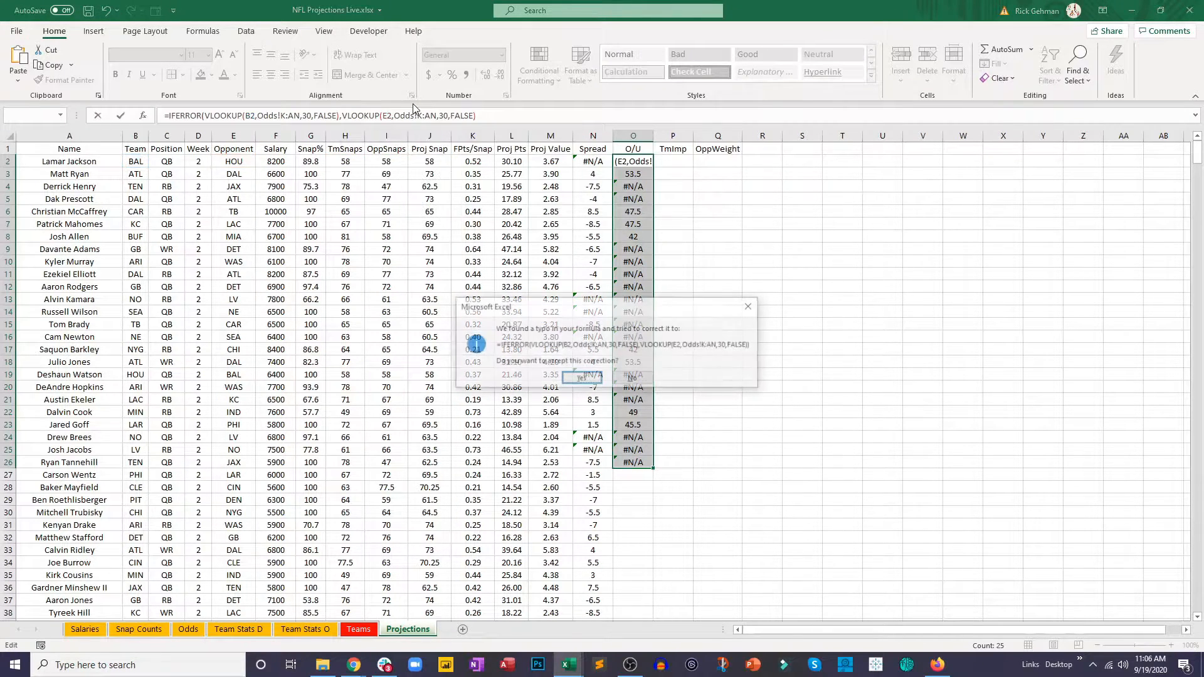
key("Return")
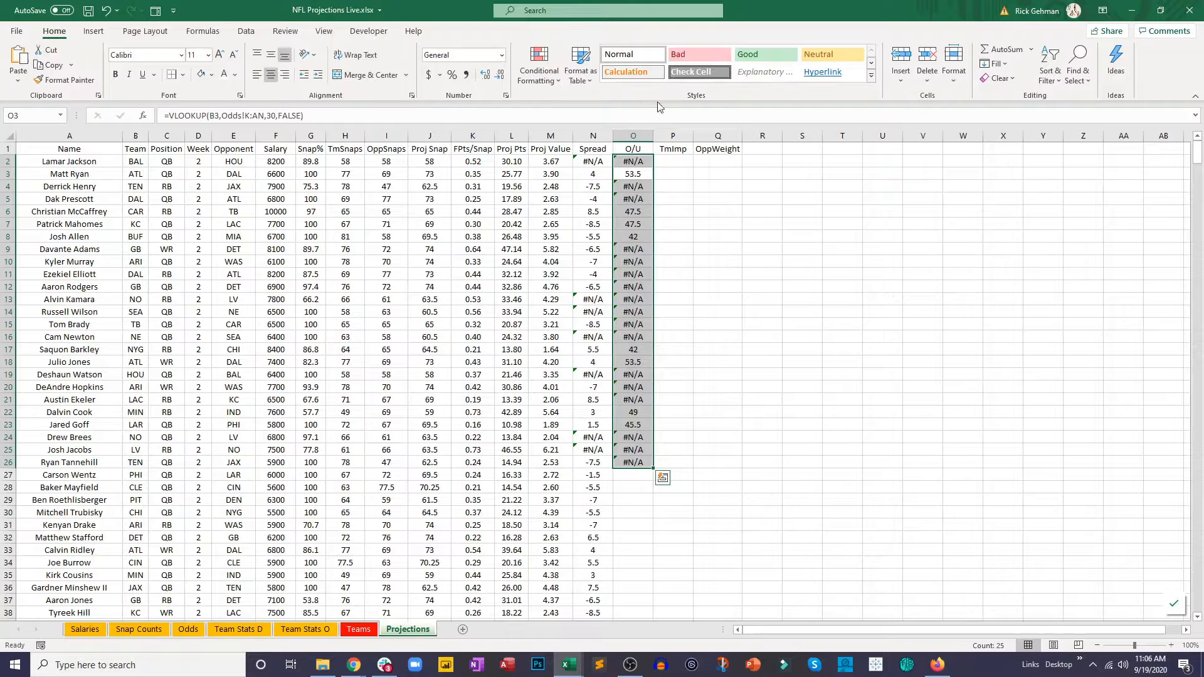
Step: Fill the O/U IFERROR formula from O2 down to O27 and check the copied formula in O3
left_click(633, 161)
left_click_drag(652, 168, 634, 477)
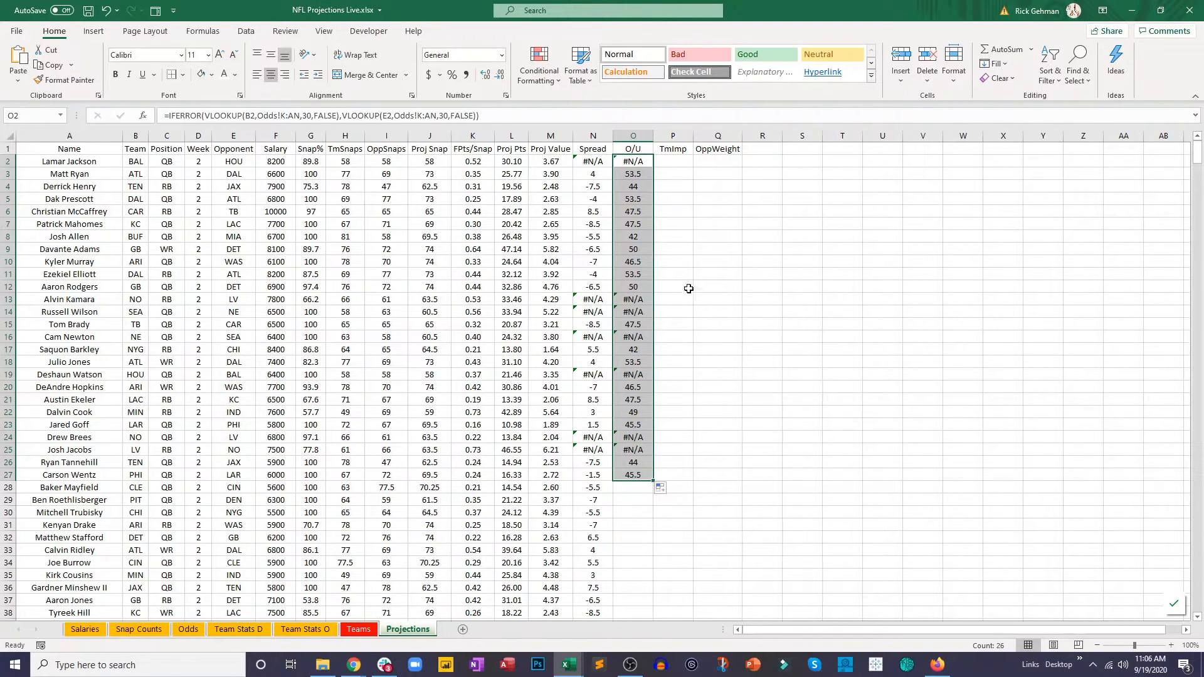
left_click(641, 249)
left_click(650, 178)
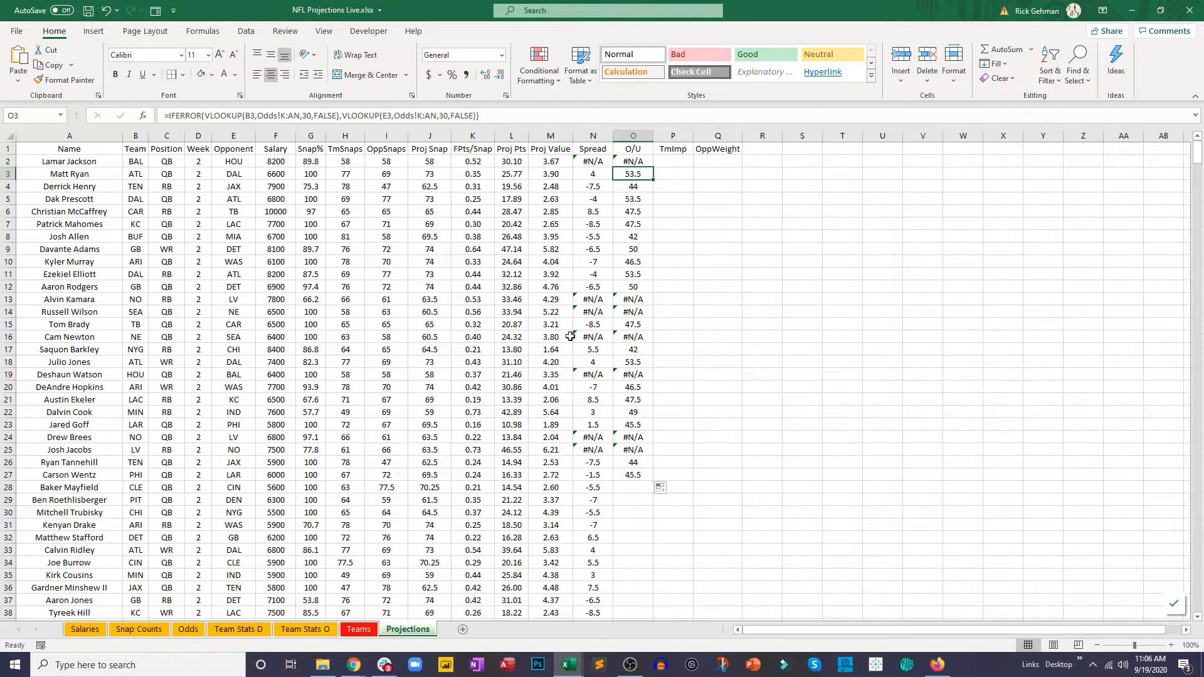
Step: Save the workbook and fill the O/U formula from O27 down the column for all remaining players
left_click(89, 11)
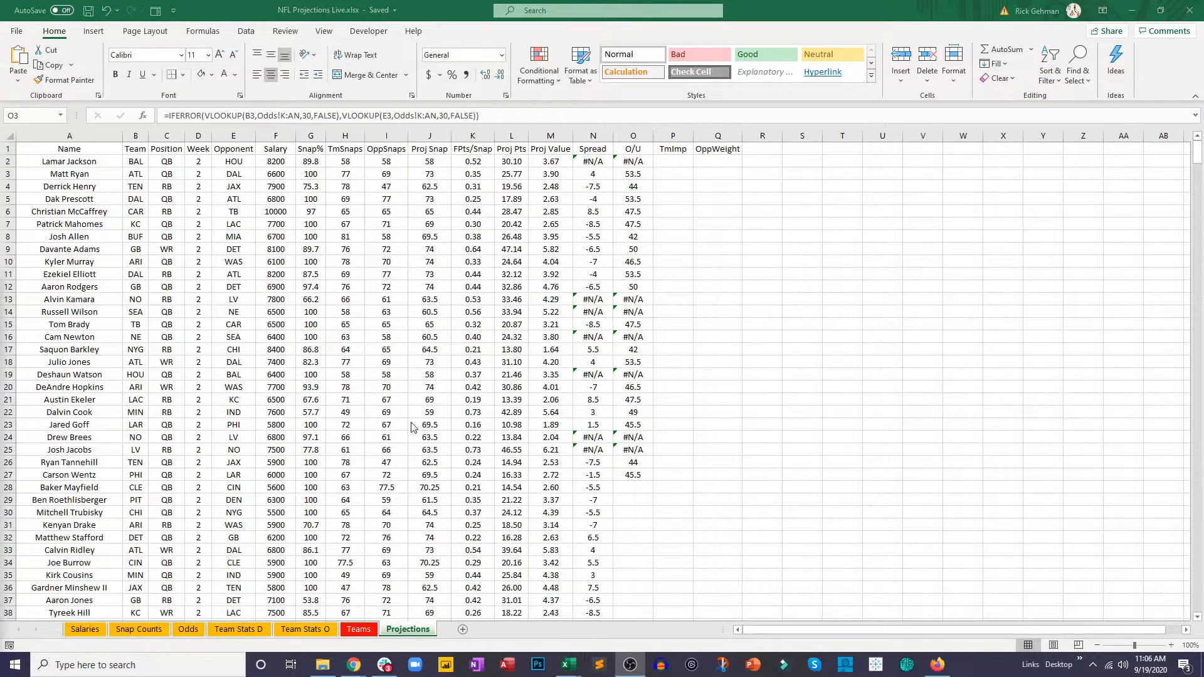
left_click(633, 475)
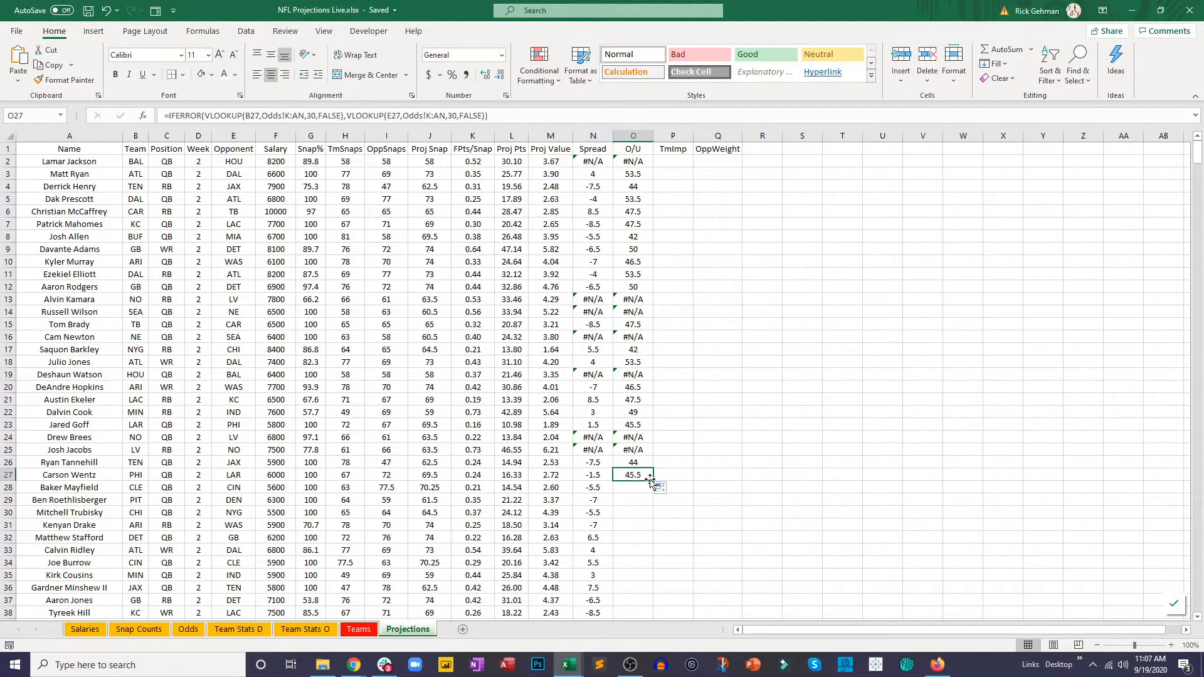
double_click(656, 484)
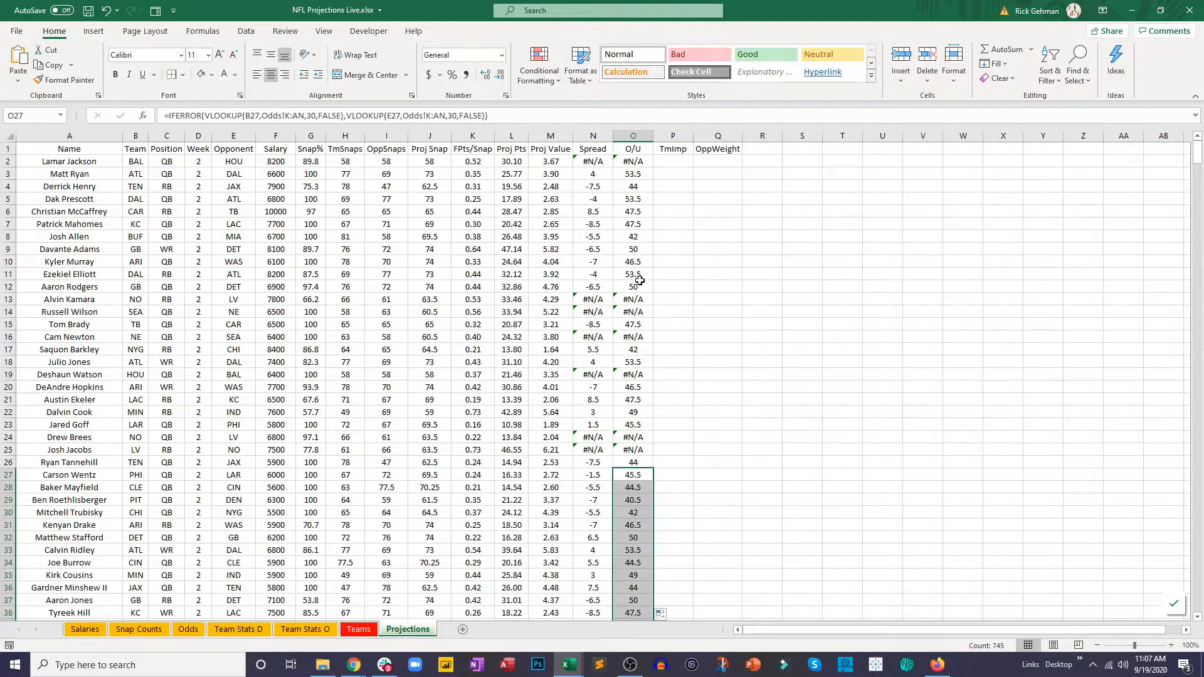
Step: Enter the formula =(O5/2) in TmImp cell P5 to halve the over/under
left_click(660, 183)
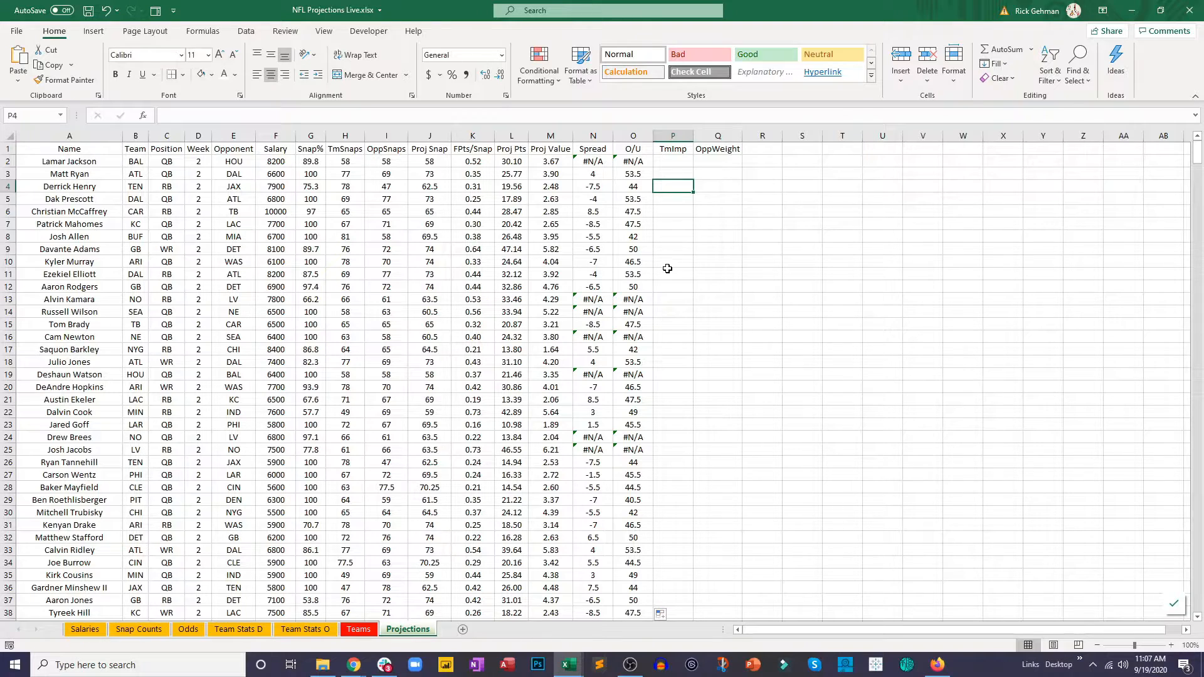
left_click(667, 202)
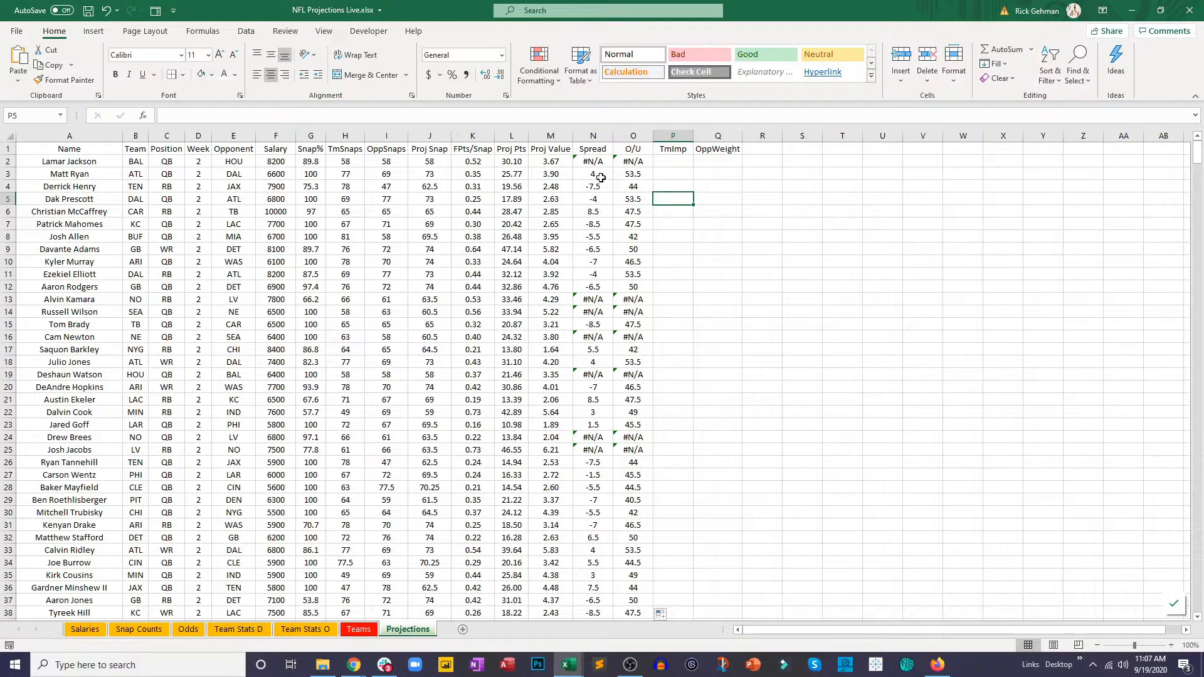
left_click_drag(601, 177, 621, 175)
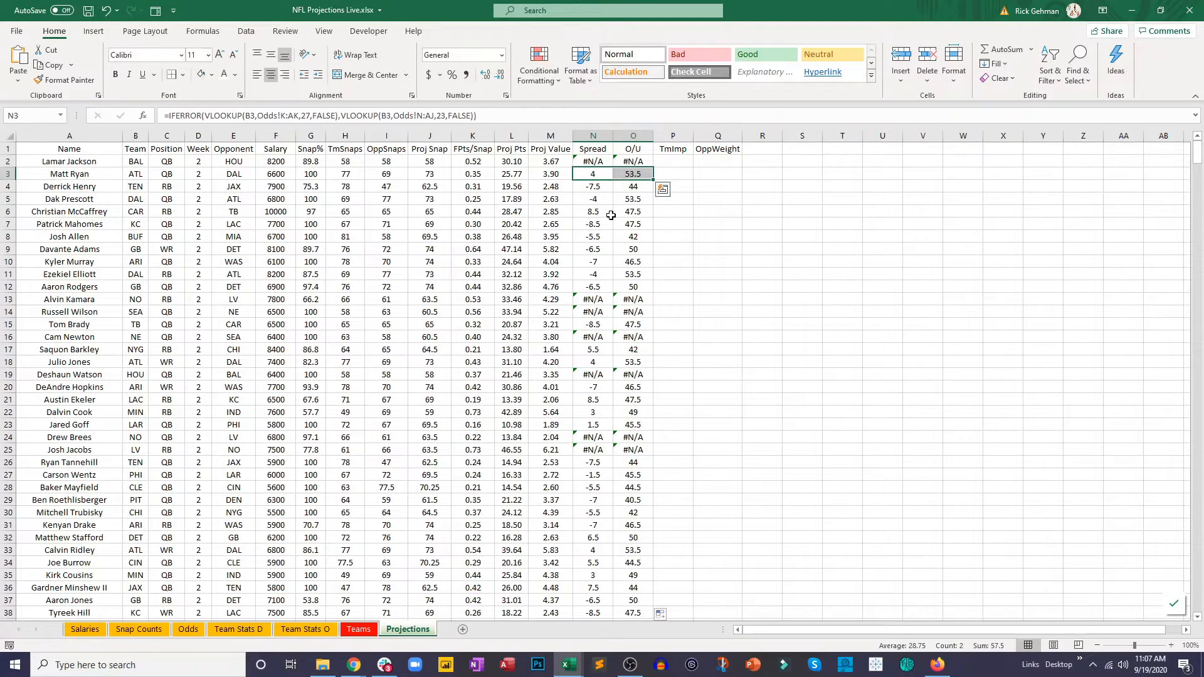
left_click_drag(592, 199, 621, 201)
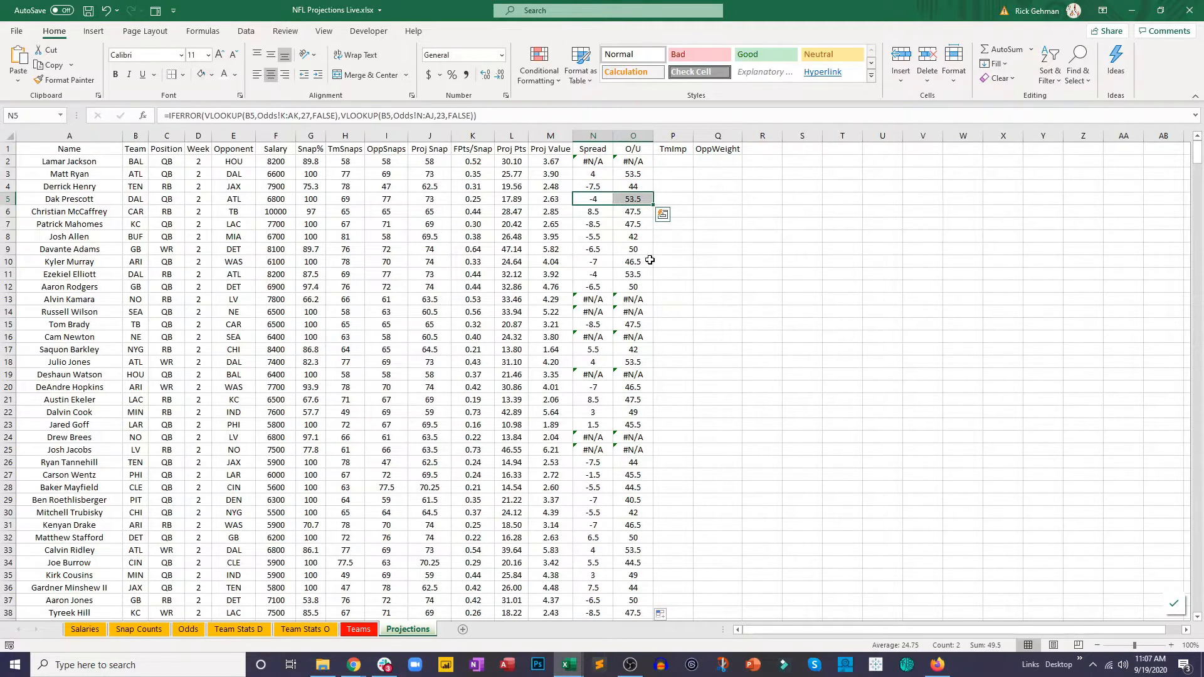
left_click(670, 198)
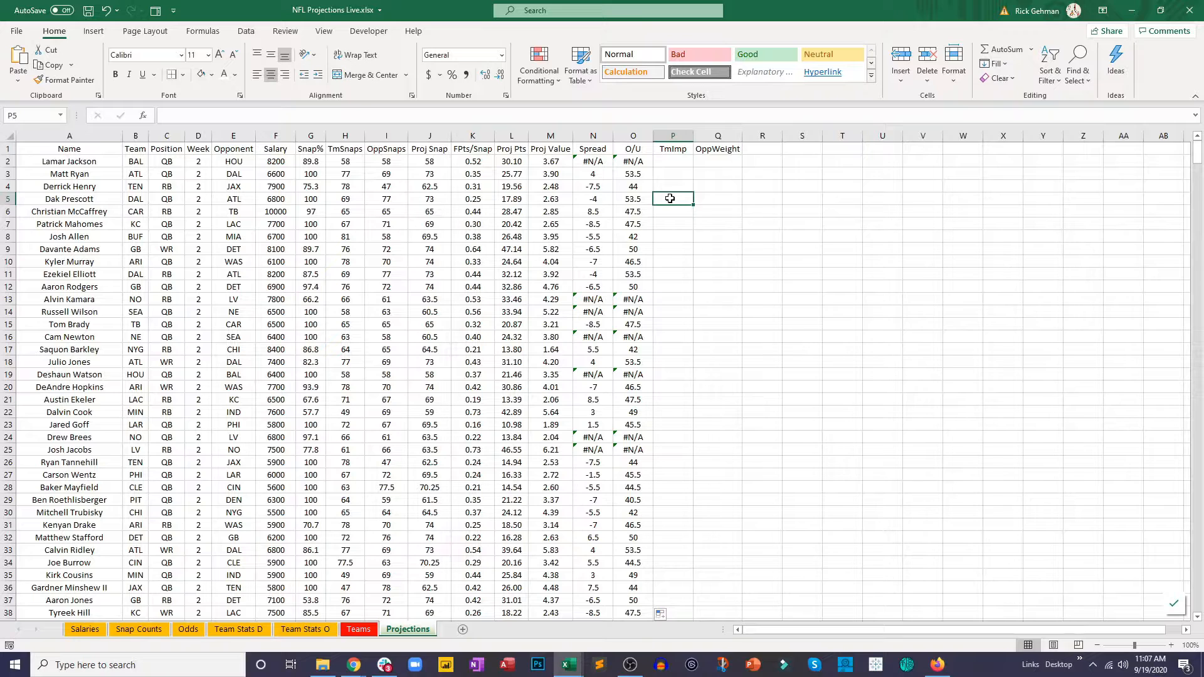
type("=")
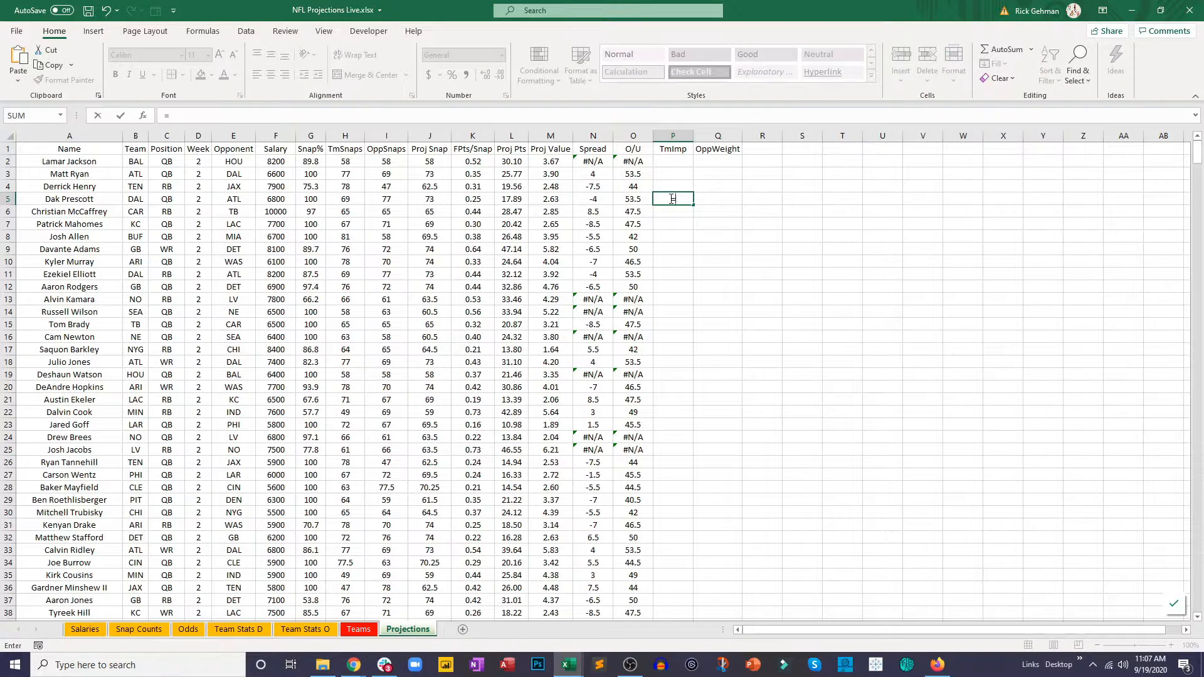
left_click(638, 201)
type("/2")
left_click(665, 201)
key("ctrl+Return")
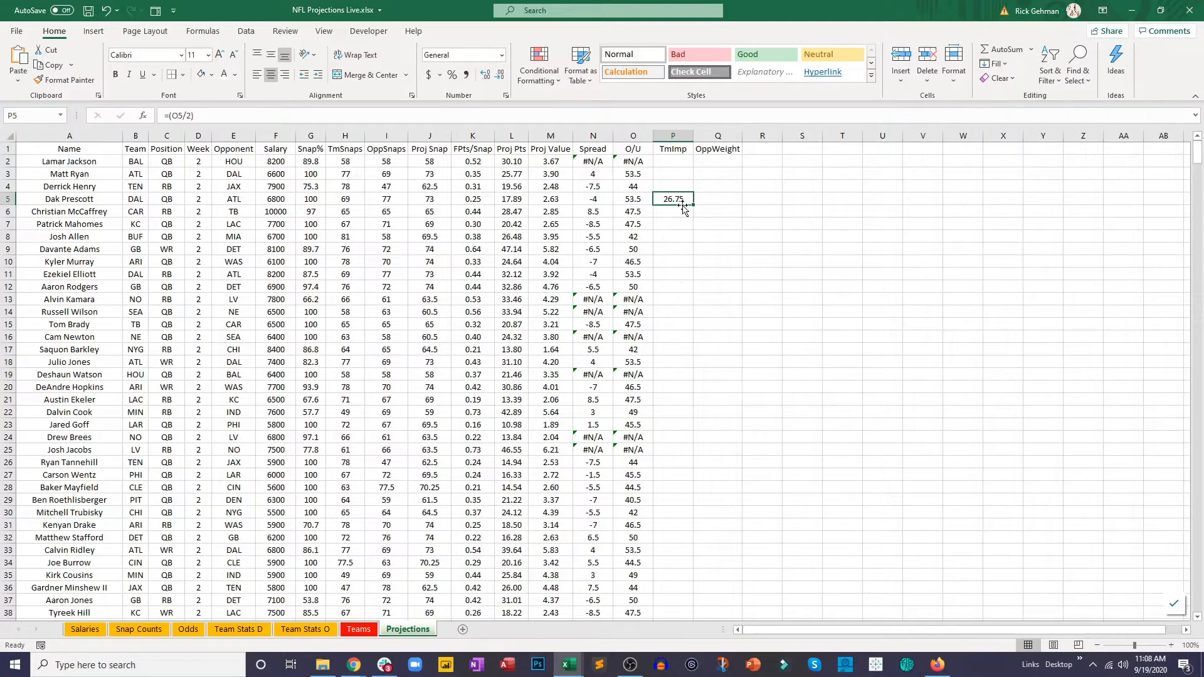
Step: Extend the P5 formula to subtract half the spread, giving =(O5/2)-(N5/2)
left_click(304, 118)
type("-")
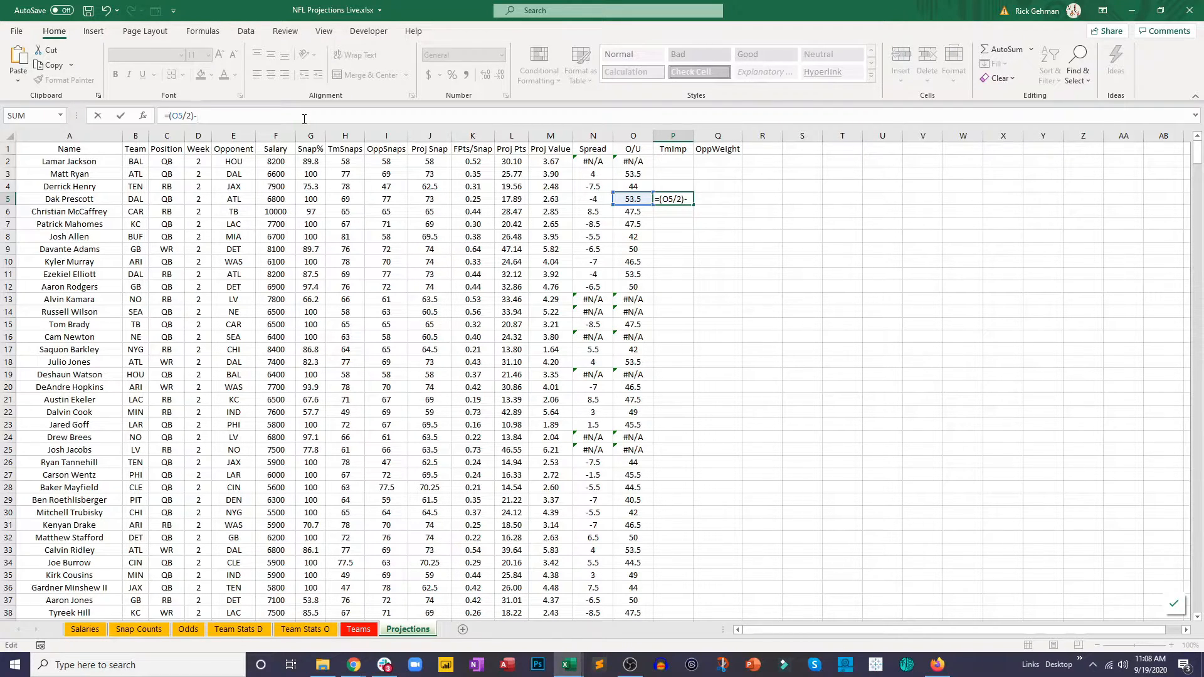
type("(")
left_click(600, 198)
type("/2")
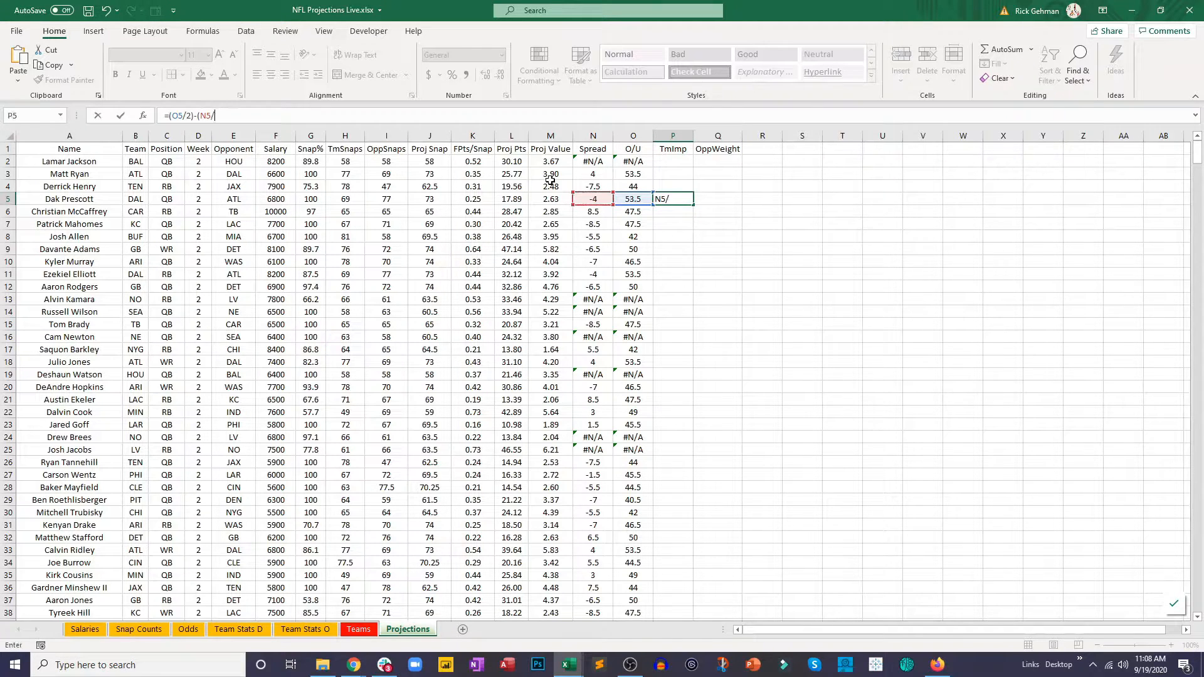
key("Return")
Step: Fill the TmImp formula from P5 up to P3 and check the copied formula in P3
left_click(687, 202)
left_click_drag(697, 204, 689, 173)
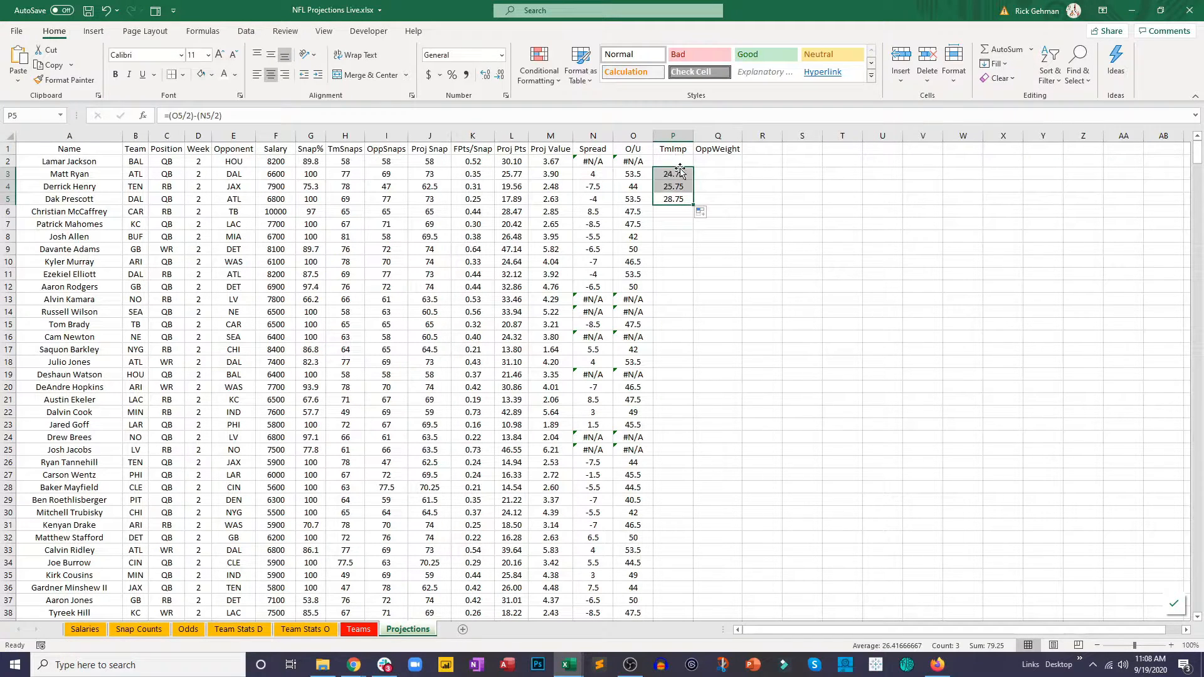
left_click(684, 200)
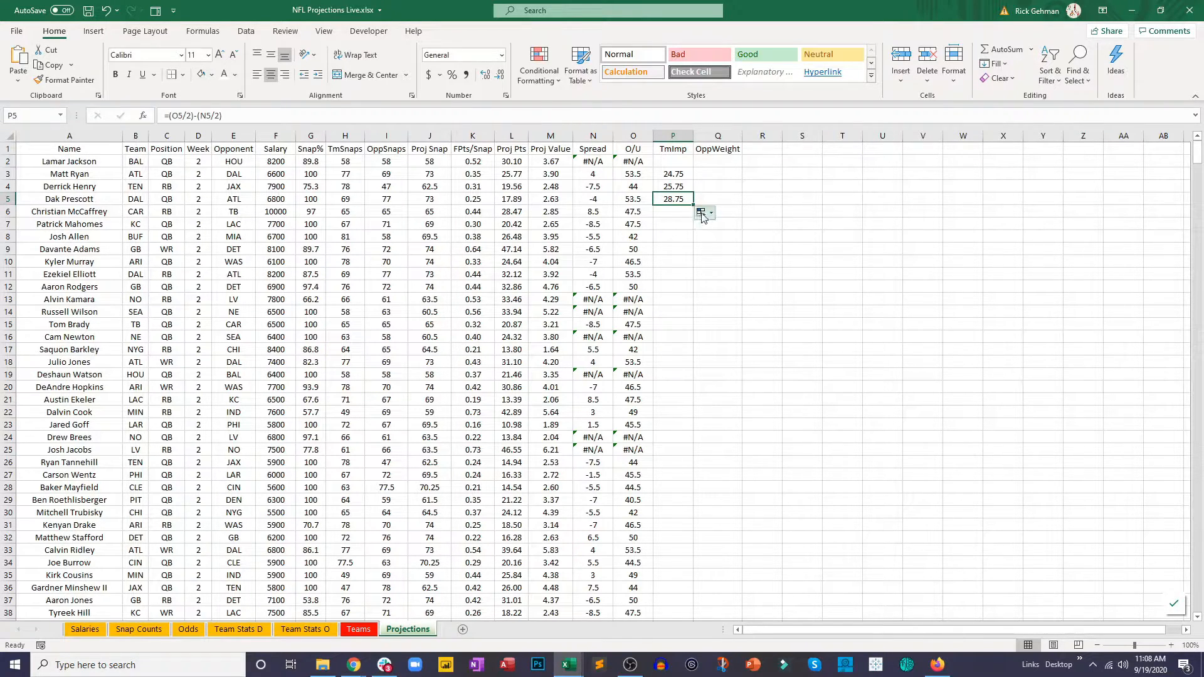
left_click(685, 172, "ctrl")
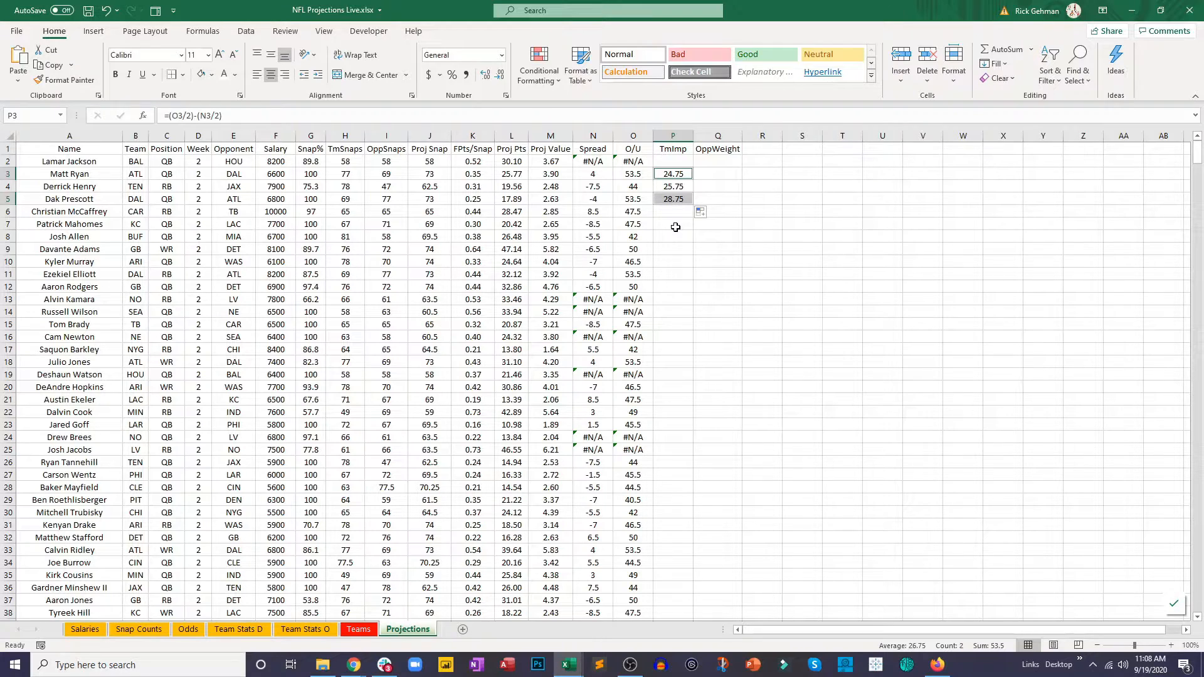
Step: Fill the TmImp formula up to P2 and down the column for all players, and save the workbook
left_click(689, 179)
left_click(692, 197)
left_click_drag(693, 204, 692, 162)
key("ctrl+shift+Down")
double_click(695, 204)
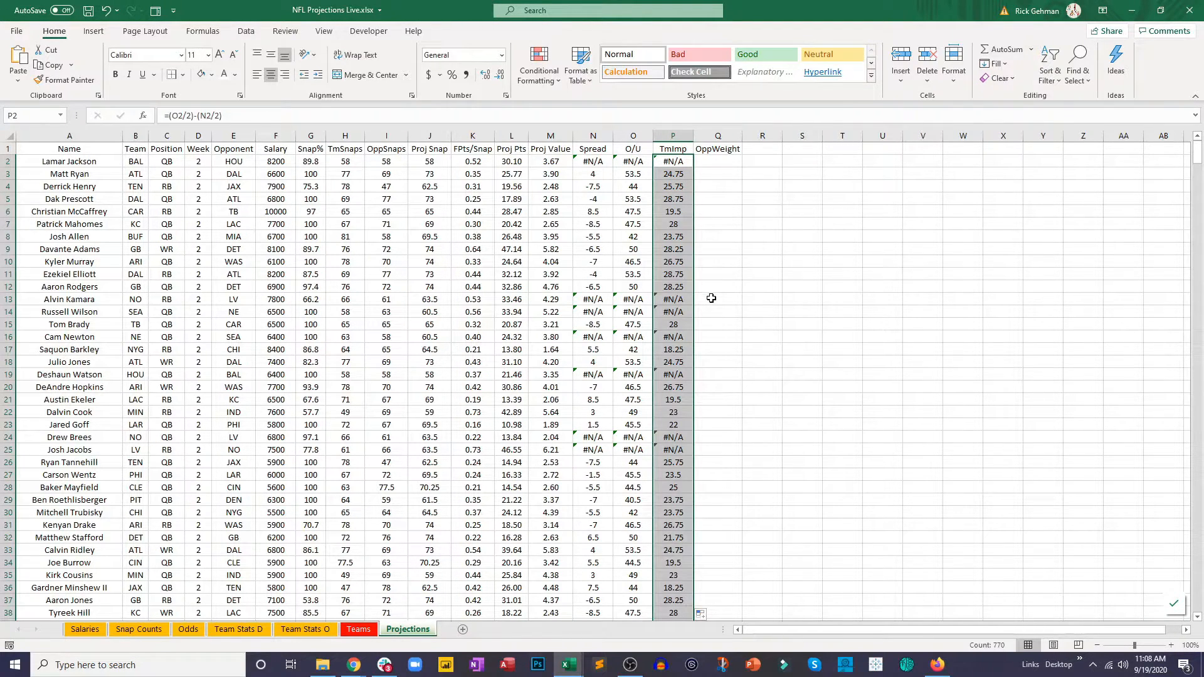
left_click(88, 11)
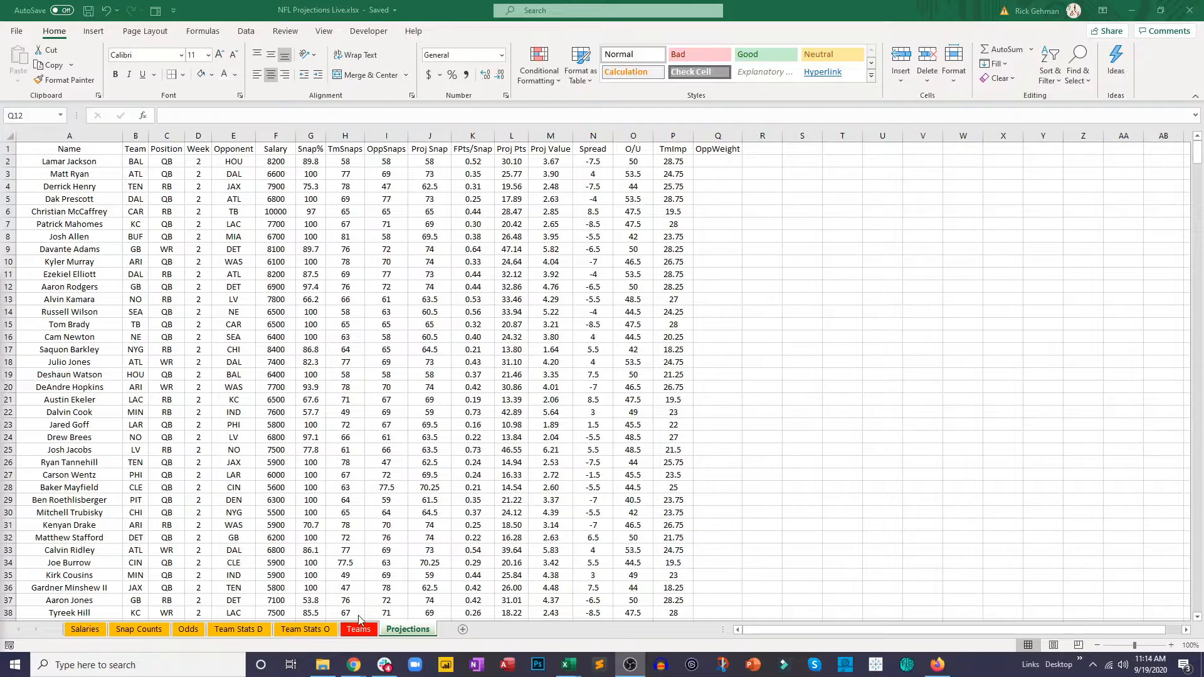
Step: On the Team Stats D sheet, enter =AVERAGE(F2:F33) in F35 to average OpponentOffensiveYardsPerPlay
left_click(237, 630)
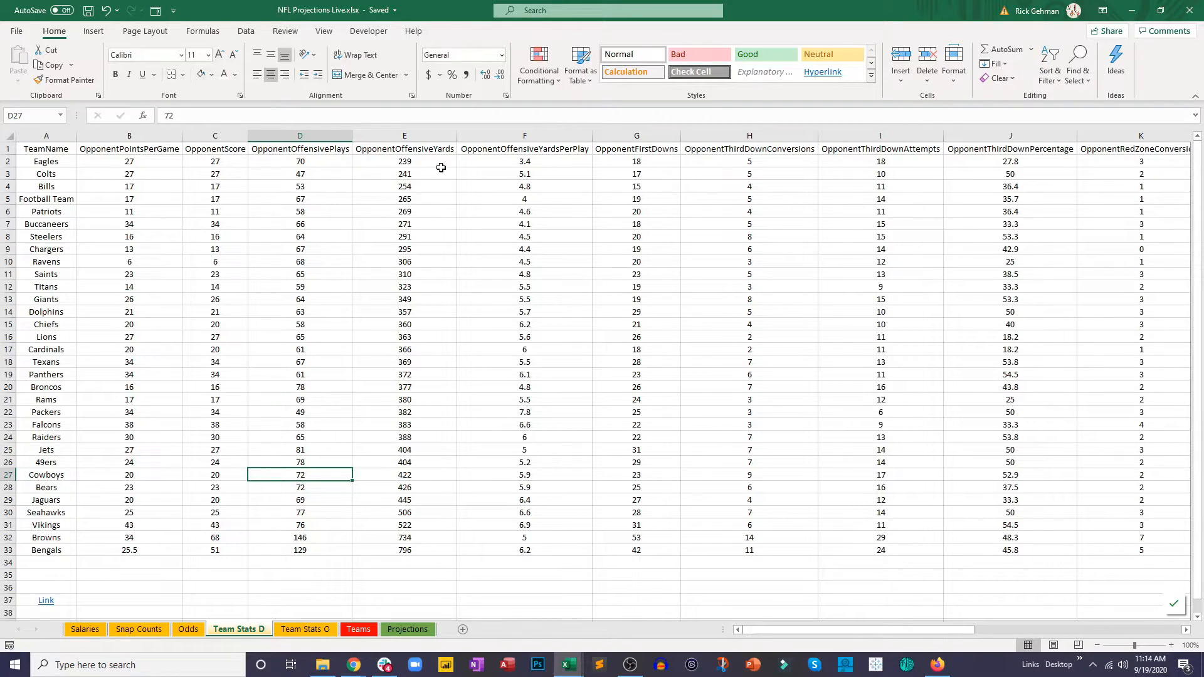
left_click_drag(505, 161, 529, 558)
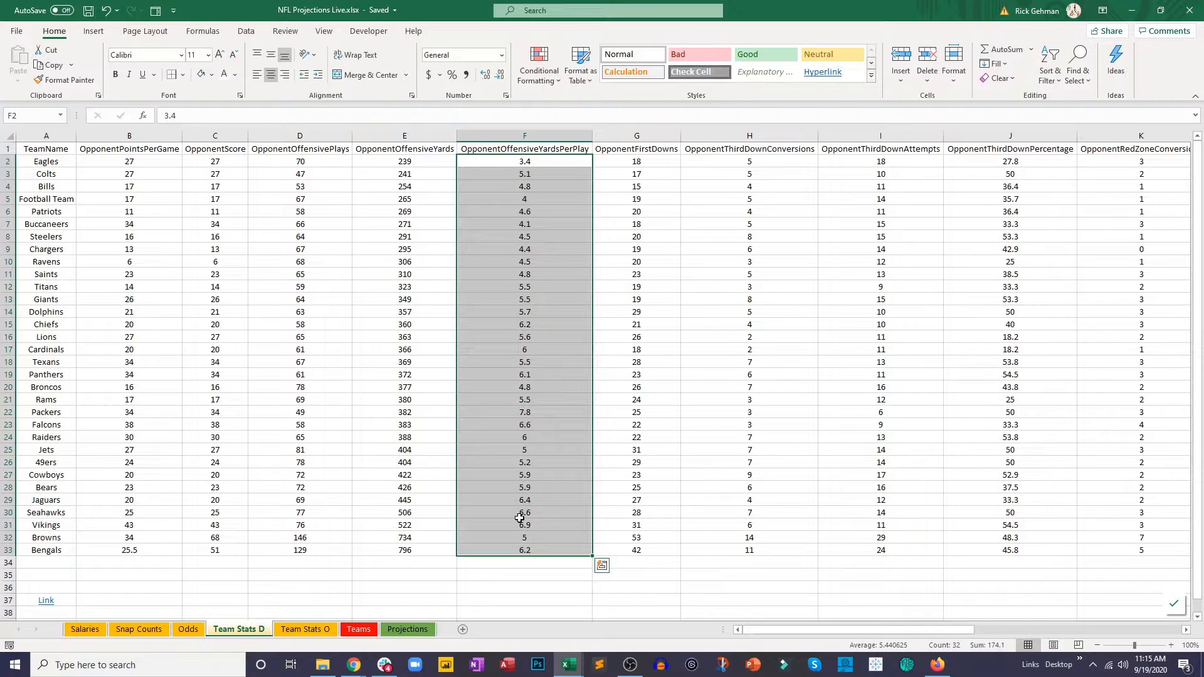
left_click(523, 570)
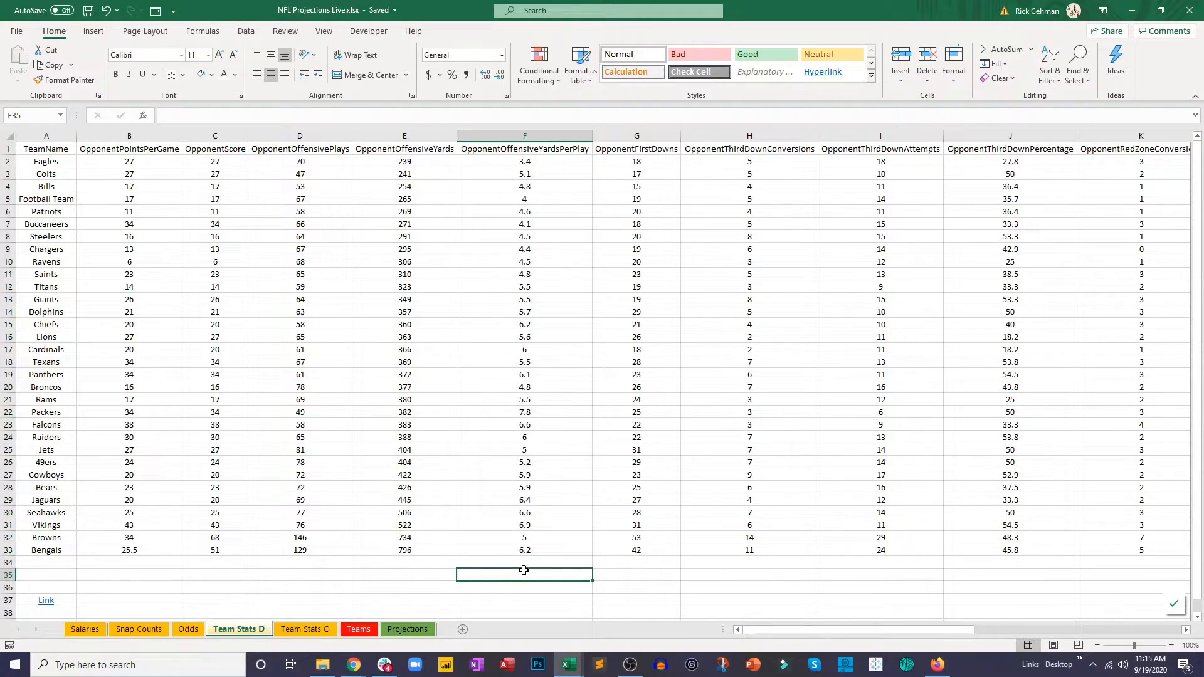
type("=aver")
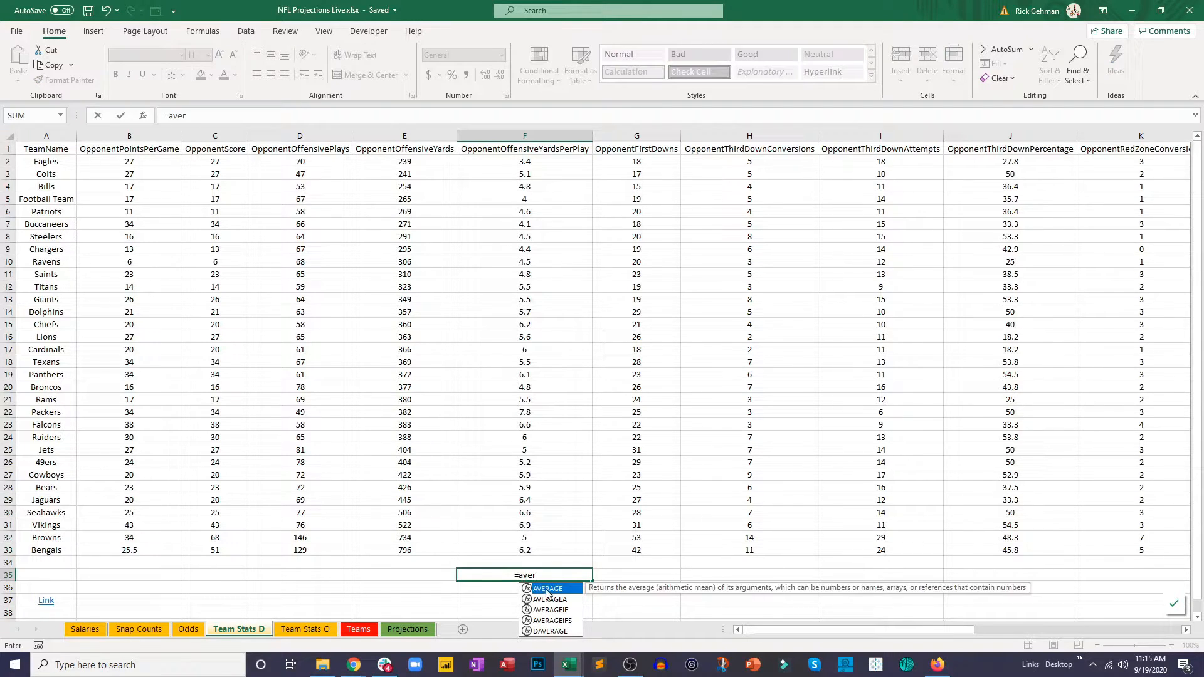
double_click(548, 594)
left_click_drag(530, 162, 545, 550)
key("Return")
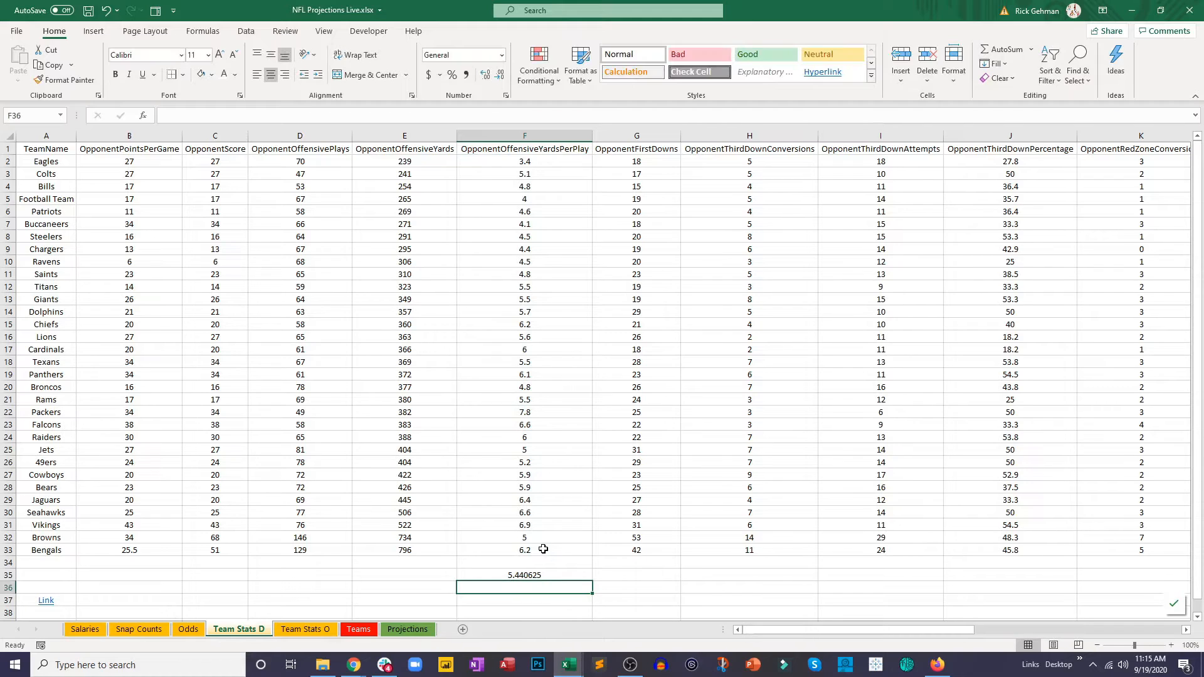
Step: Reduce the average in F35 to two decimal places
left_click(528, 573)
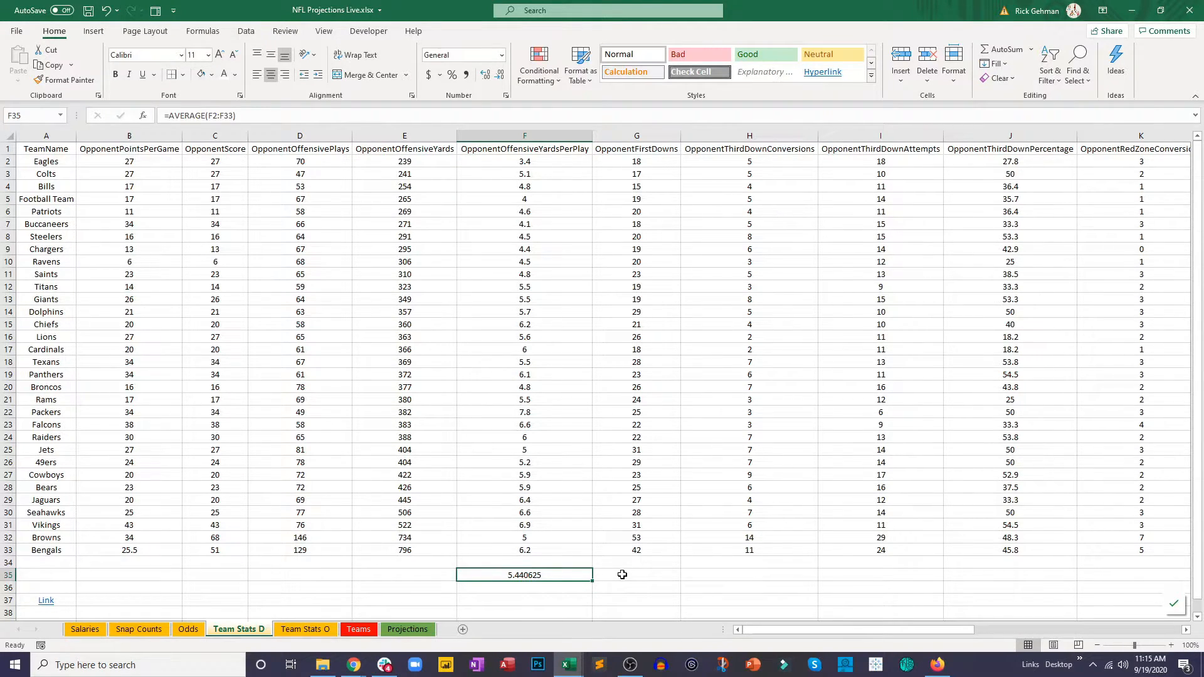
left_click(500, 74)
left_click(500, 74)
left_click(500, 74)
left_click(500, 74)
Step: On the Projections sheet, start a VLOOKUP in OppWeight cell Q2 with opponent cell E2 as the lookup value
left_click(408, 629)
left_click(714, 158)
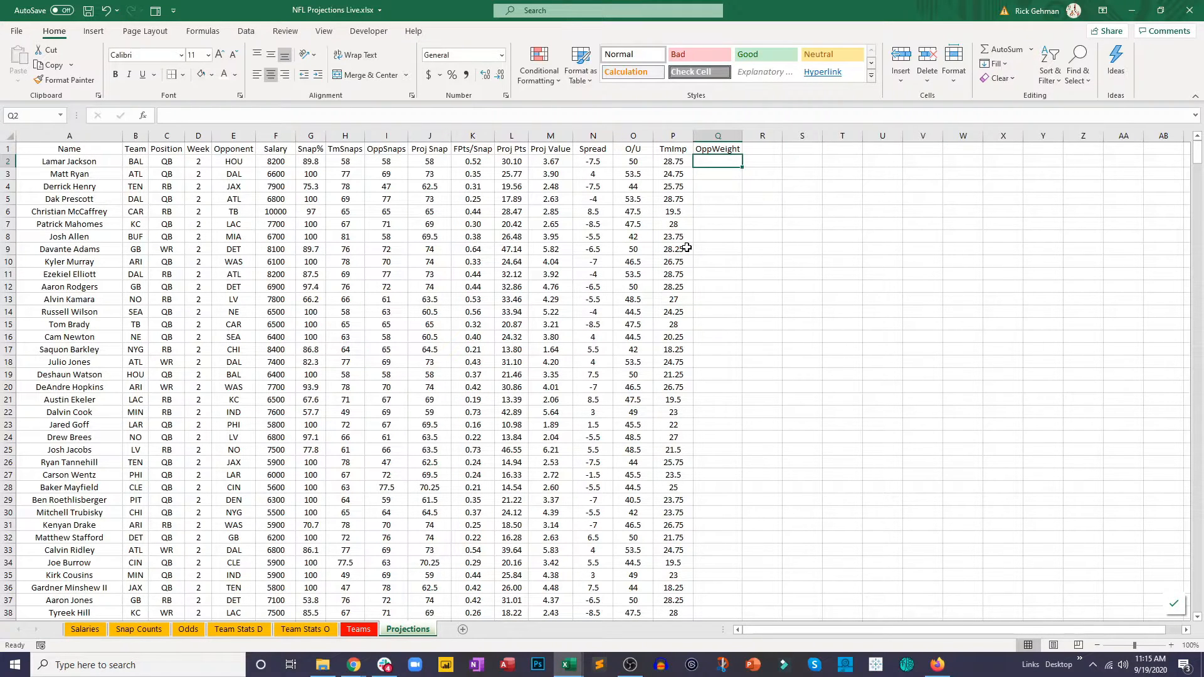
type("=v")
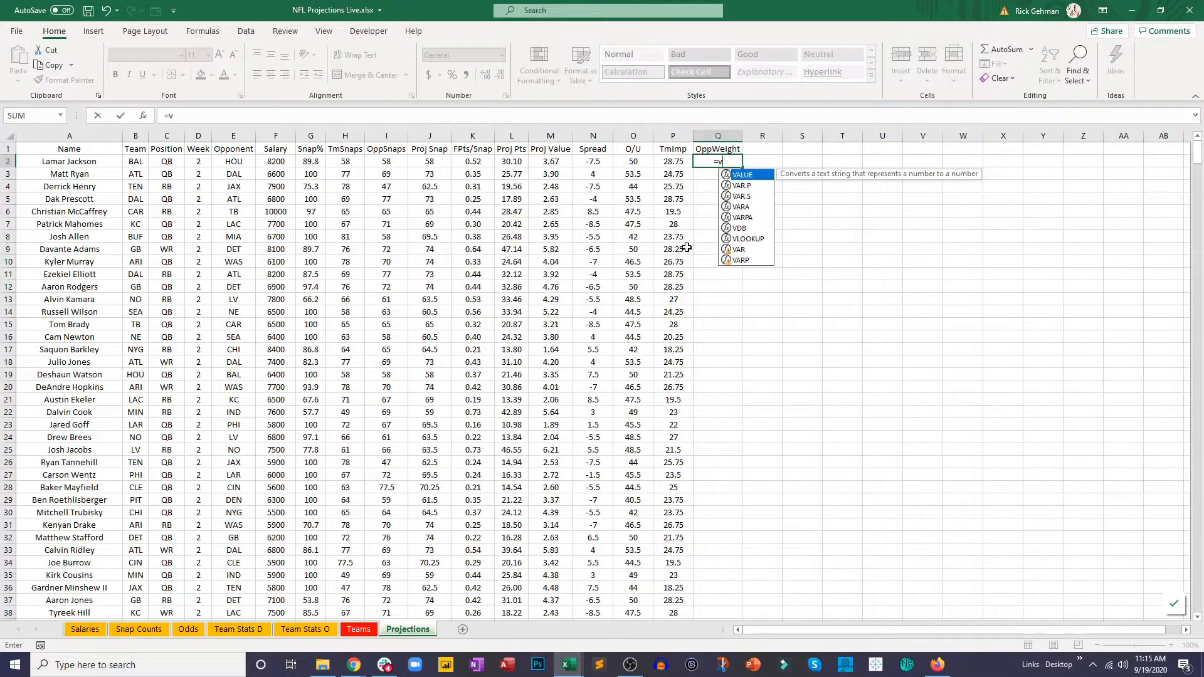
type("l")
double_click(744, 175)
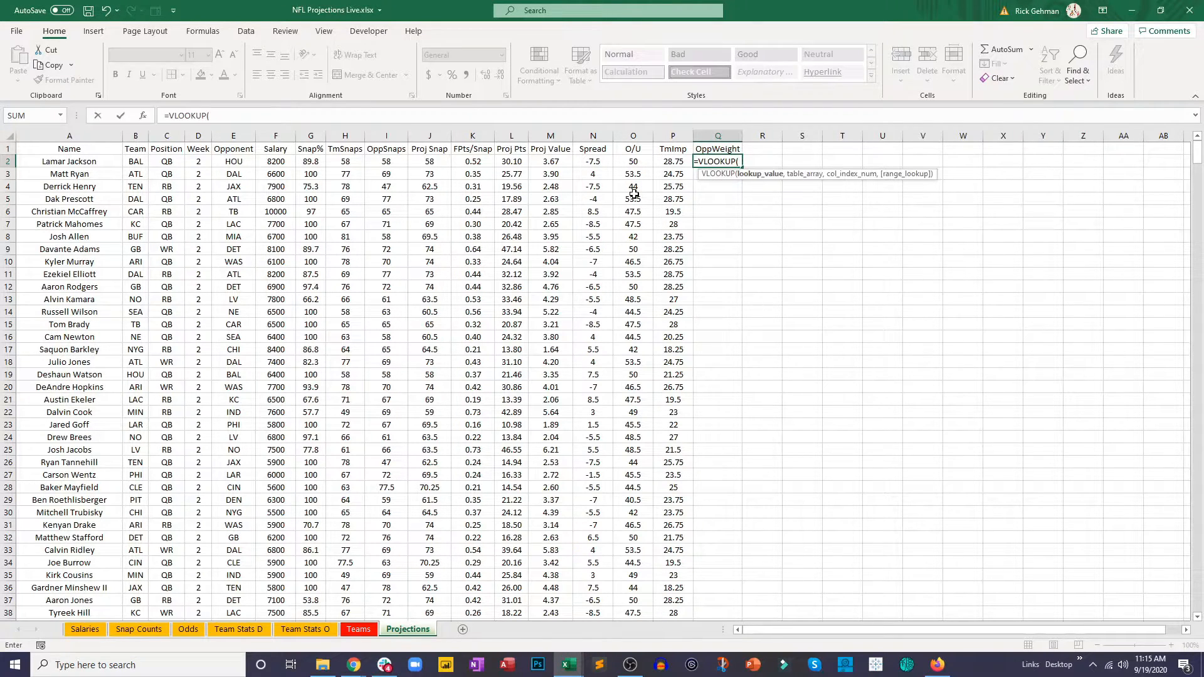
left_click(242, 165)
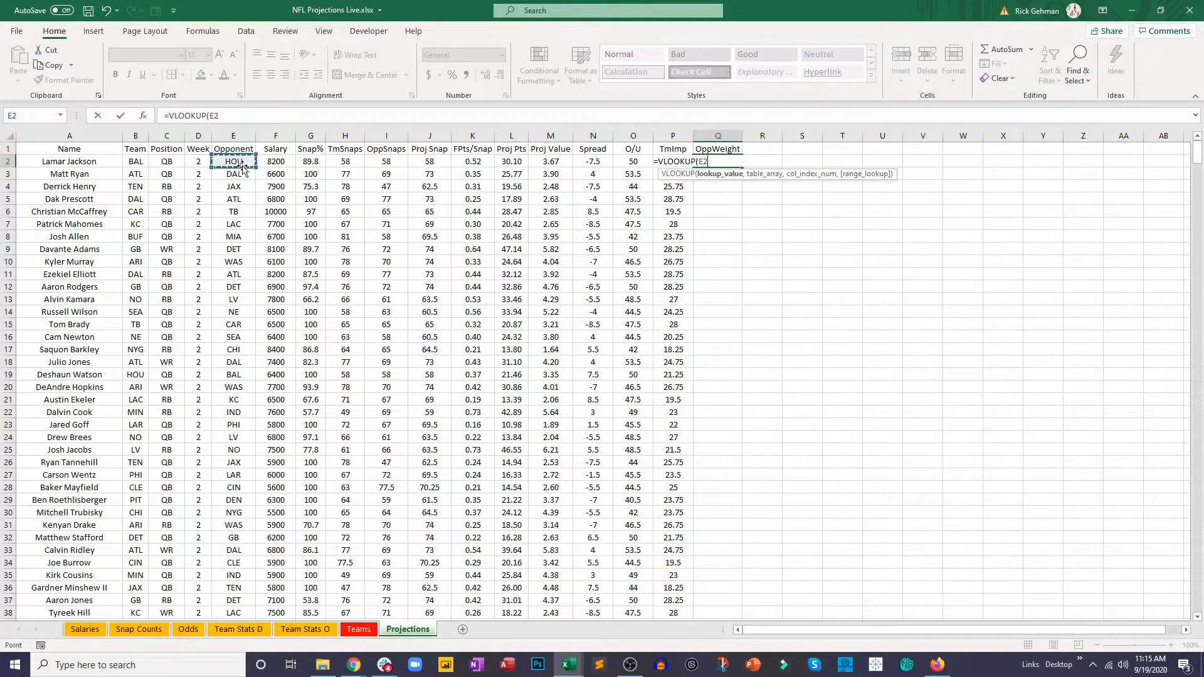
type(",")
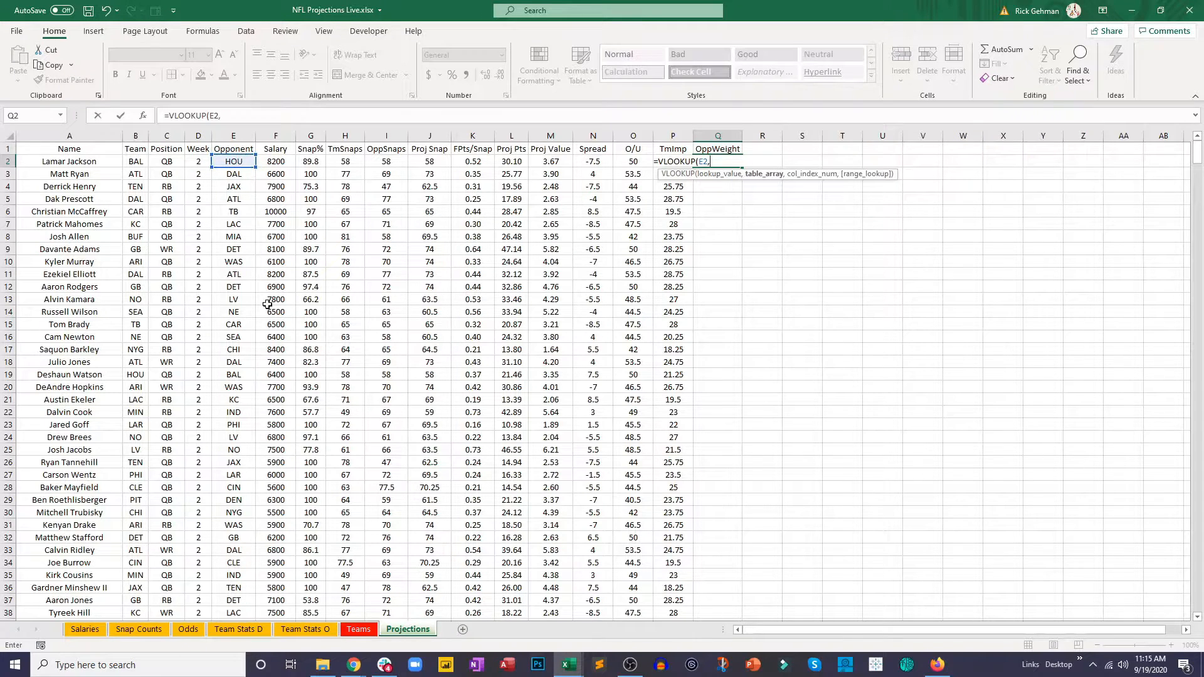
Step: Set the VLOOKUP's table array to the abbreviation and team name columns, Teams!B:C, without row numbers
left_click(359, 629)
left_click_drag(100, 162, 143, 520)
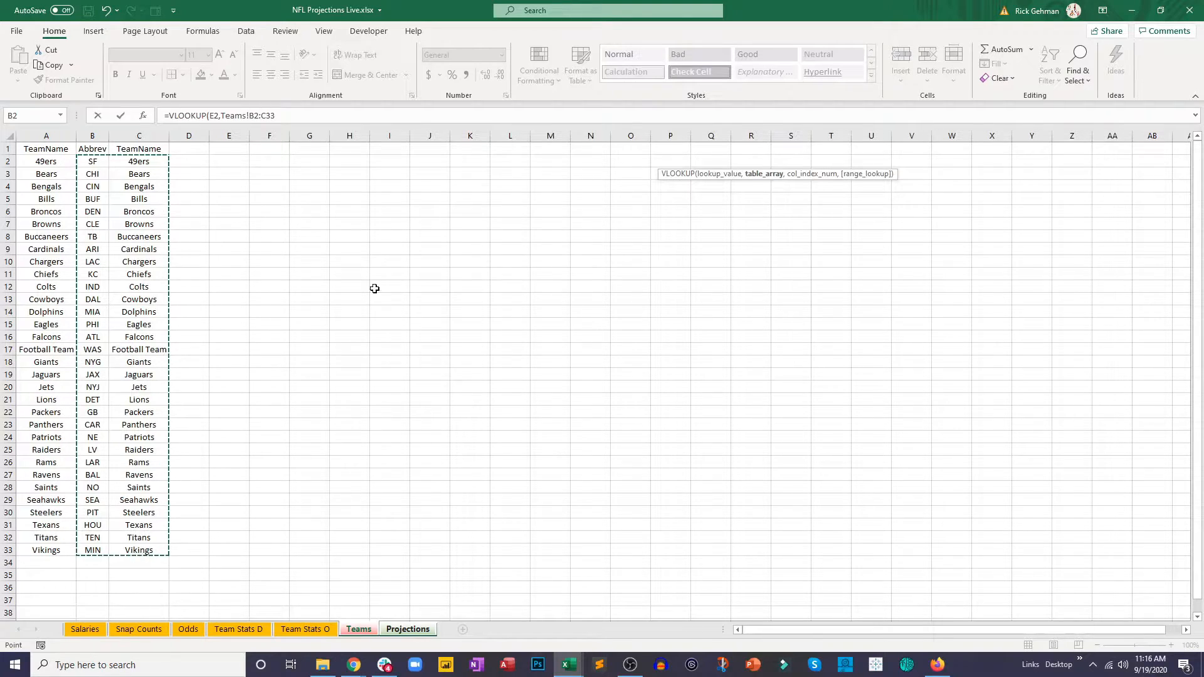
left_click(270, 112)
key("BackSpace")
key("BackSpace")
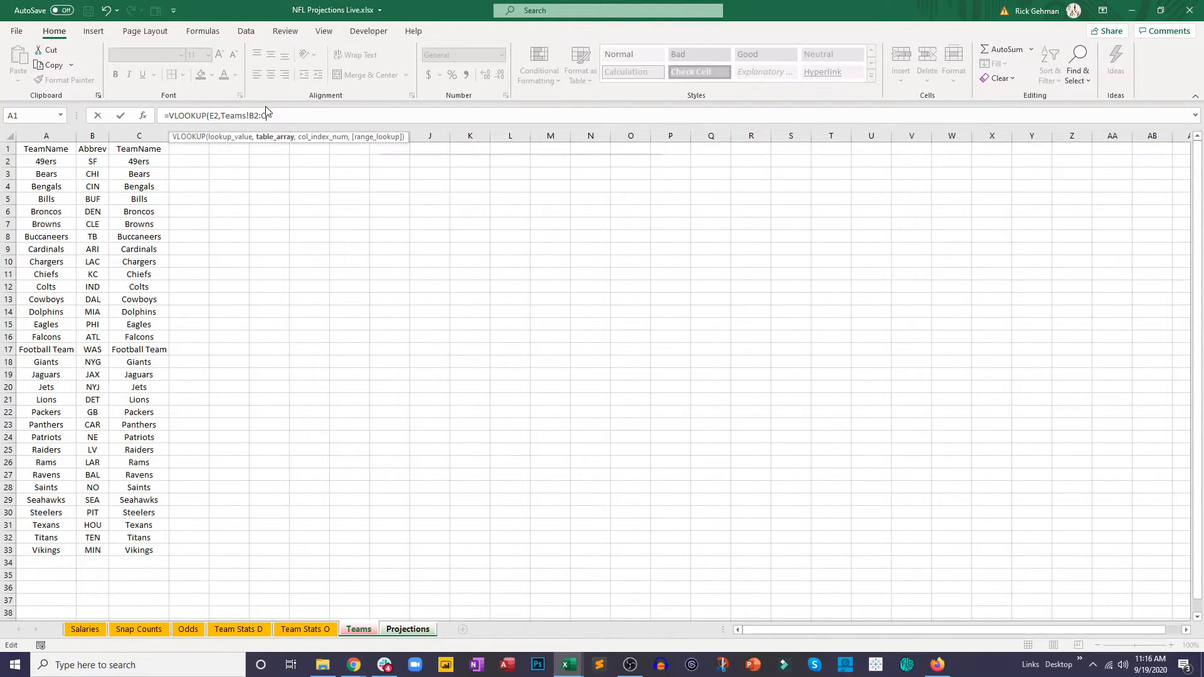
left_click(259, 115)
key("BackSpace")
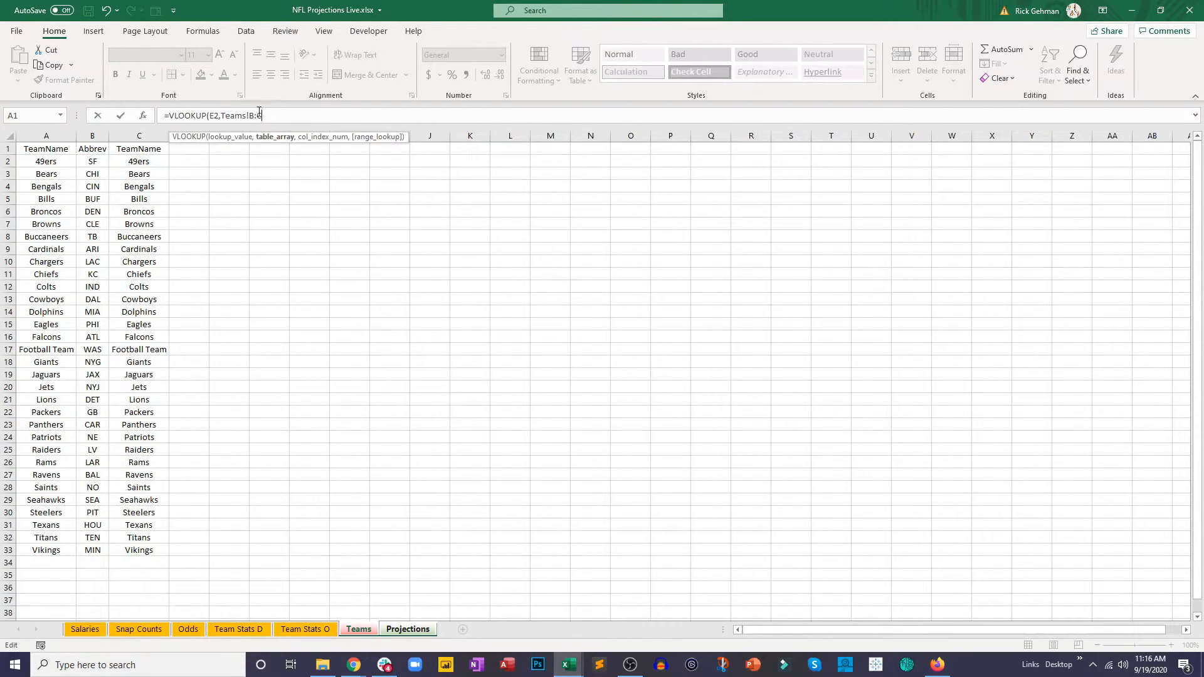
Step: Complete the lookup with column index 2 and FALSE, and fill it from Q2 down to Q15
key("End")
type(",2,false")
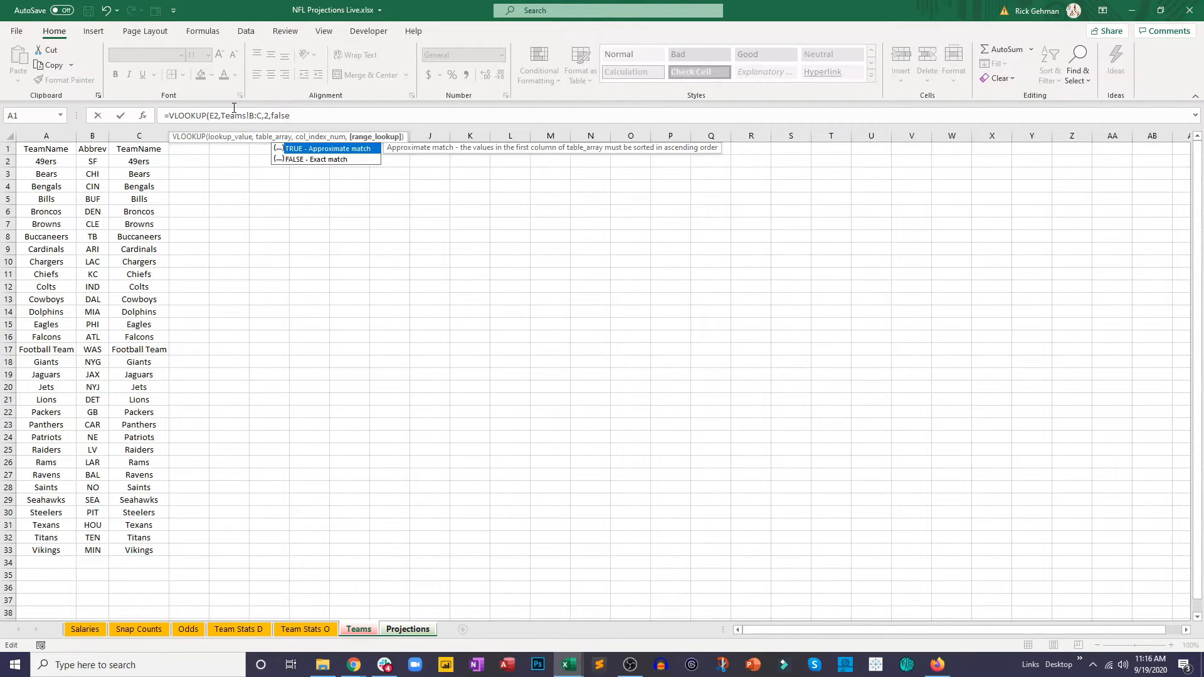
key("Return")
left_click(719, 160)
left_click_drag(742, 168, 748, 327)
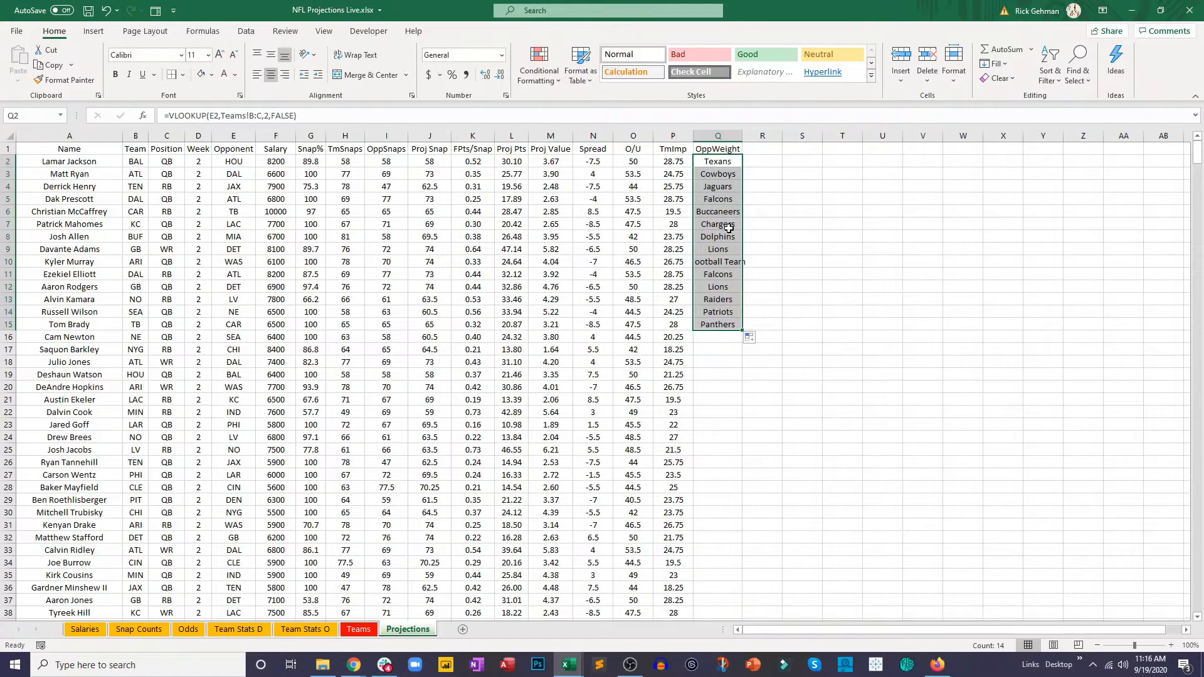
Step: Nest the Q2 team name lookup inside an outer VLOOKUP as its lookup value
left_click(181, 116)
type("vloo")
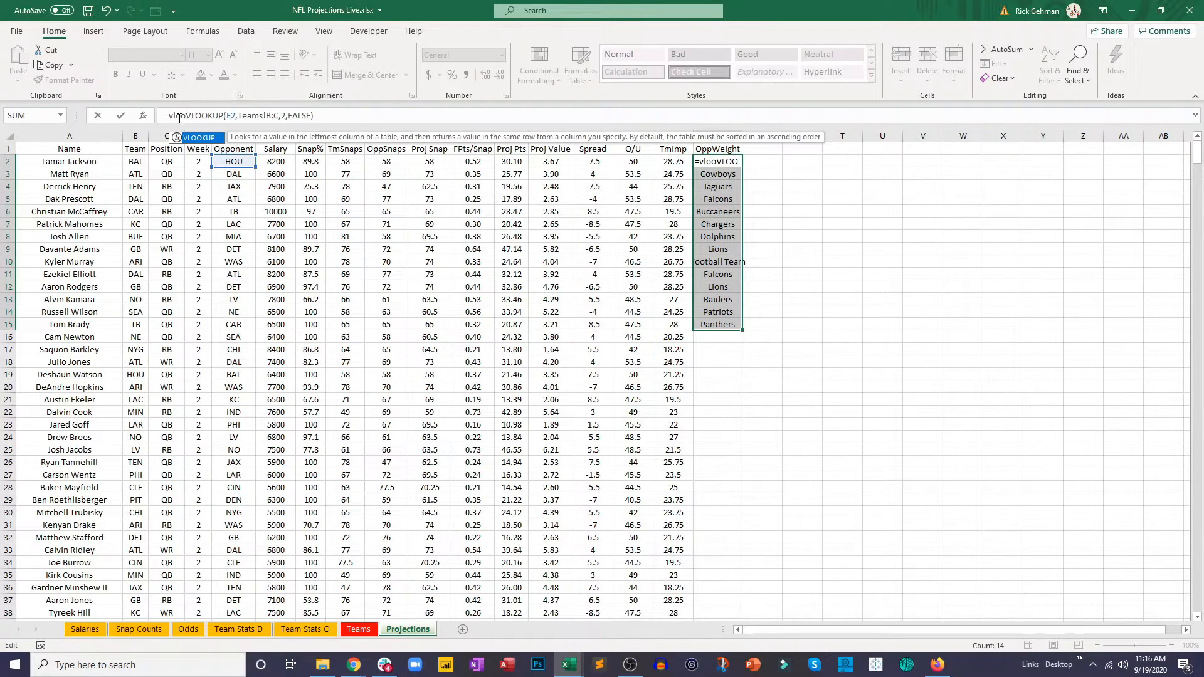
key("Tab")
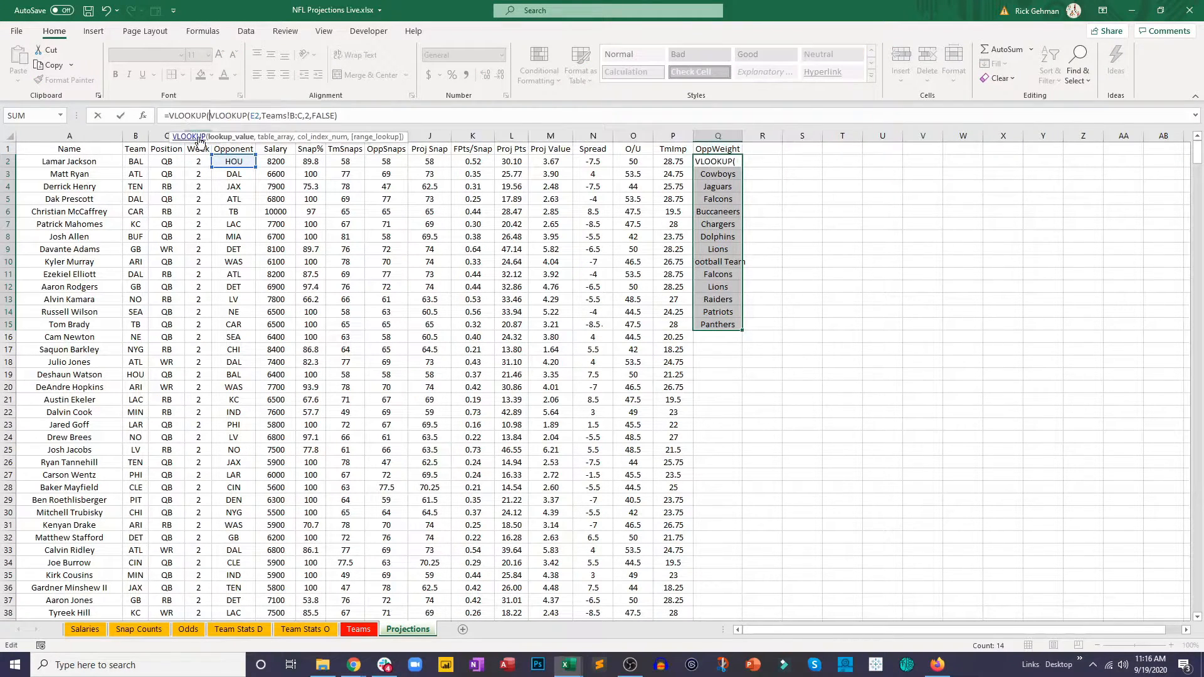
left_click(365, 119)
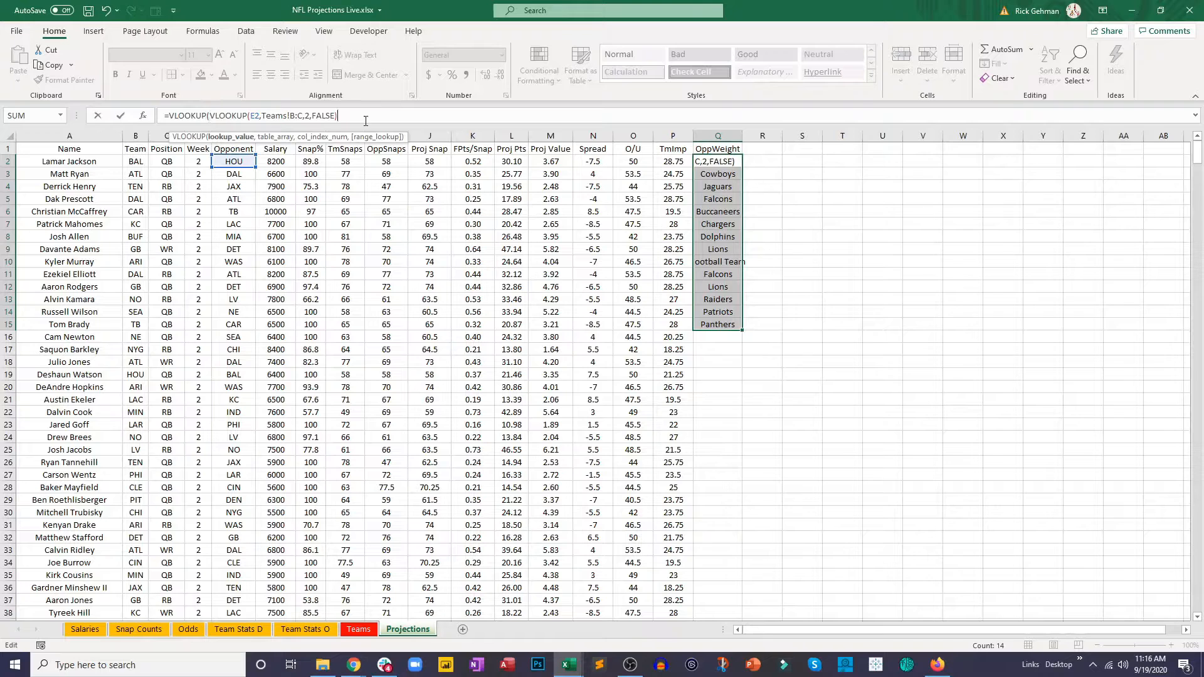
type(",")
Step: Set the outer VLOOKUP's table array to A2:F33 on the Team Stats D sheet, with column index 6 and an exact match
left_click(238, 634)
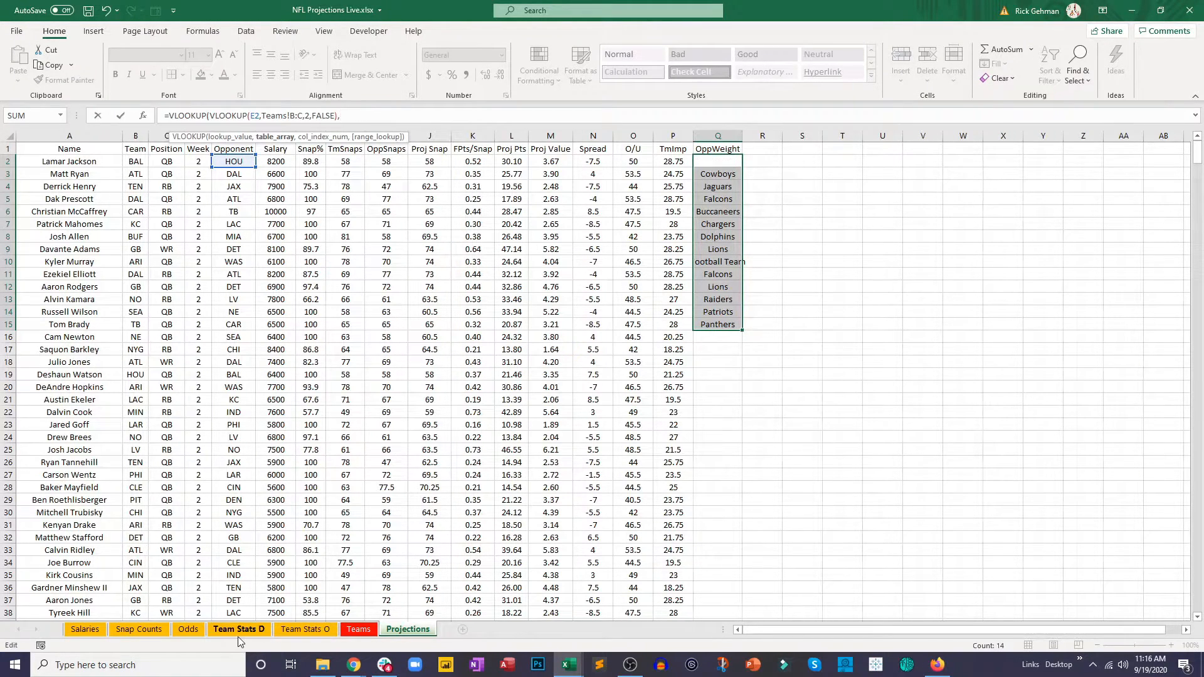
left_click_drag(55, 161, 530, 551)
type(",6,false")
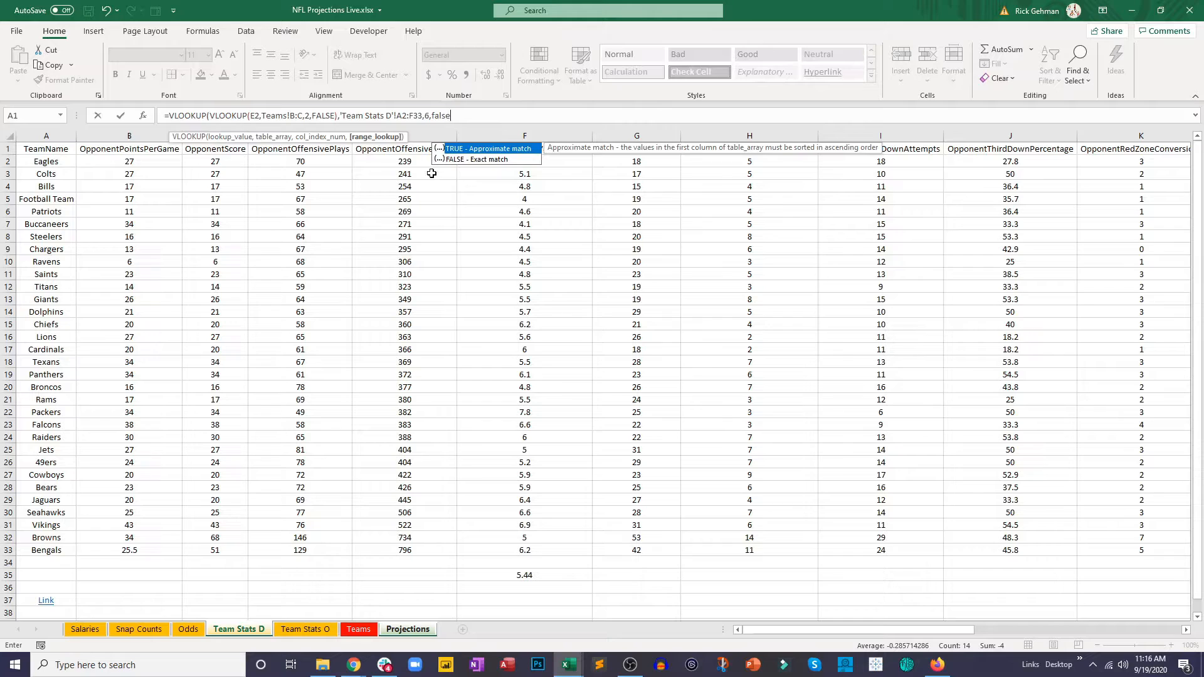
Step: Make the Team Stats D range absolute as $A$2:$F$33, enter the formula, and fill it from Q2 down to Q20
left_click(402, 115)
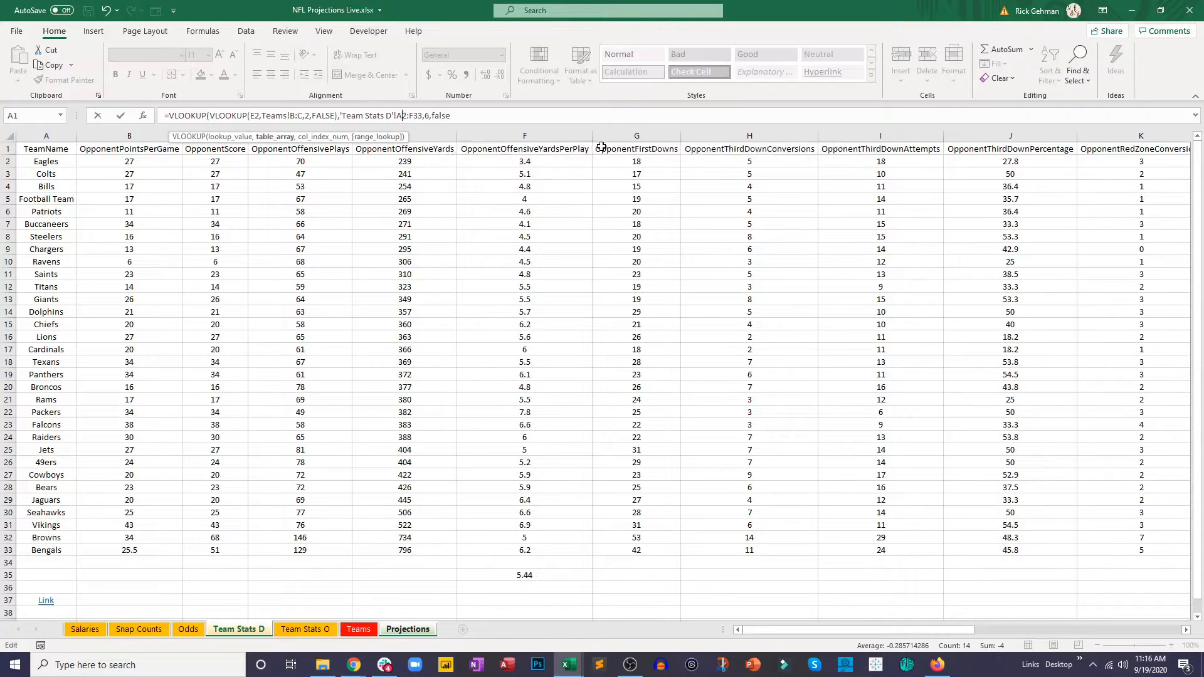
type("$")
key("Right")
type("$A$")
key("Right")
type("$")
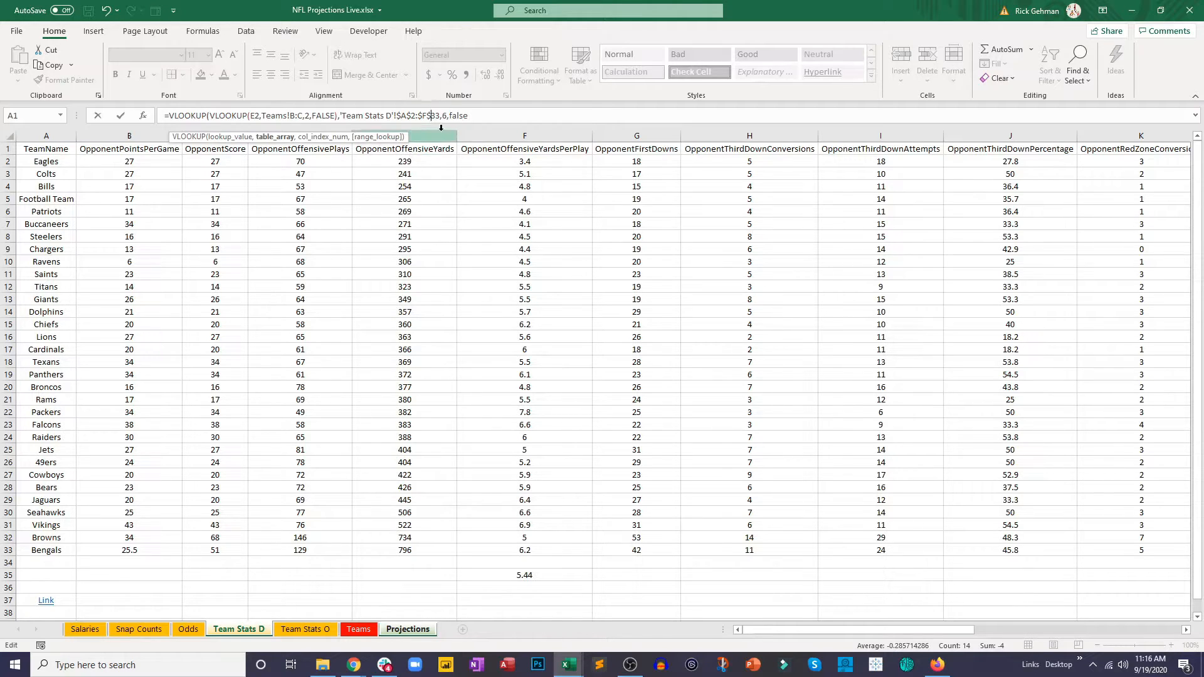
key("Return")
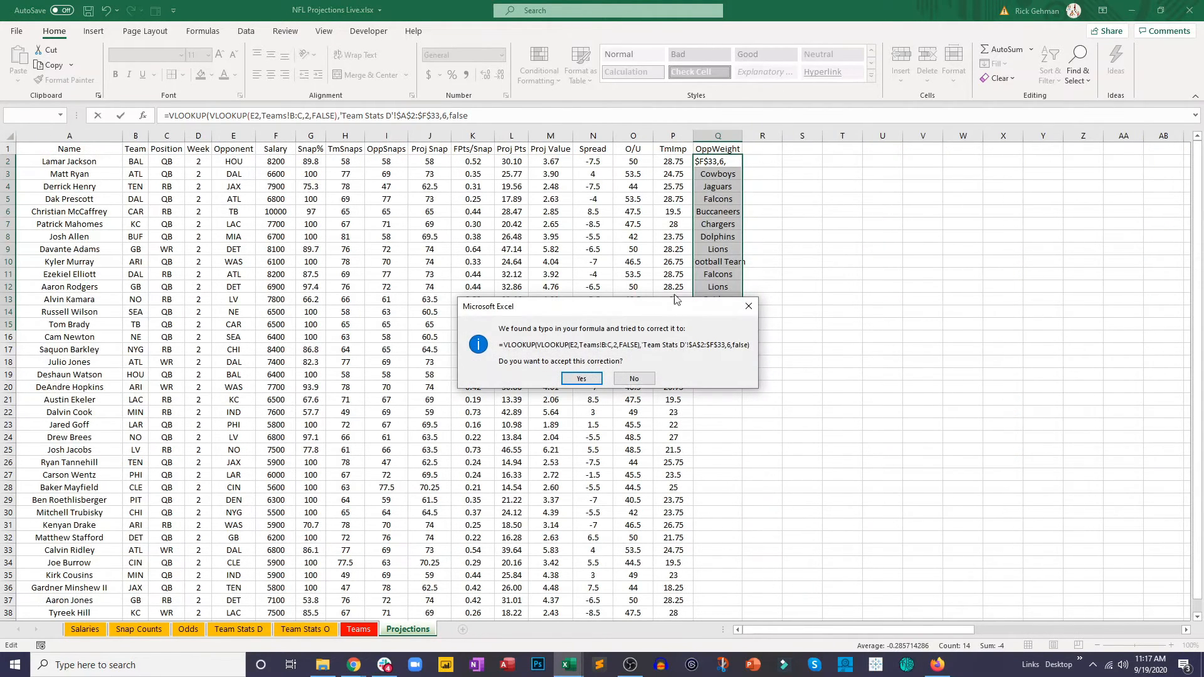
key("Return")
left_click(720, 162)
left_click_drag(744, 167, 742, 388)
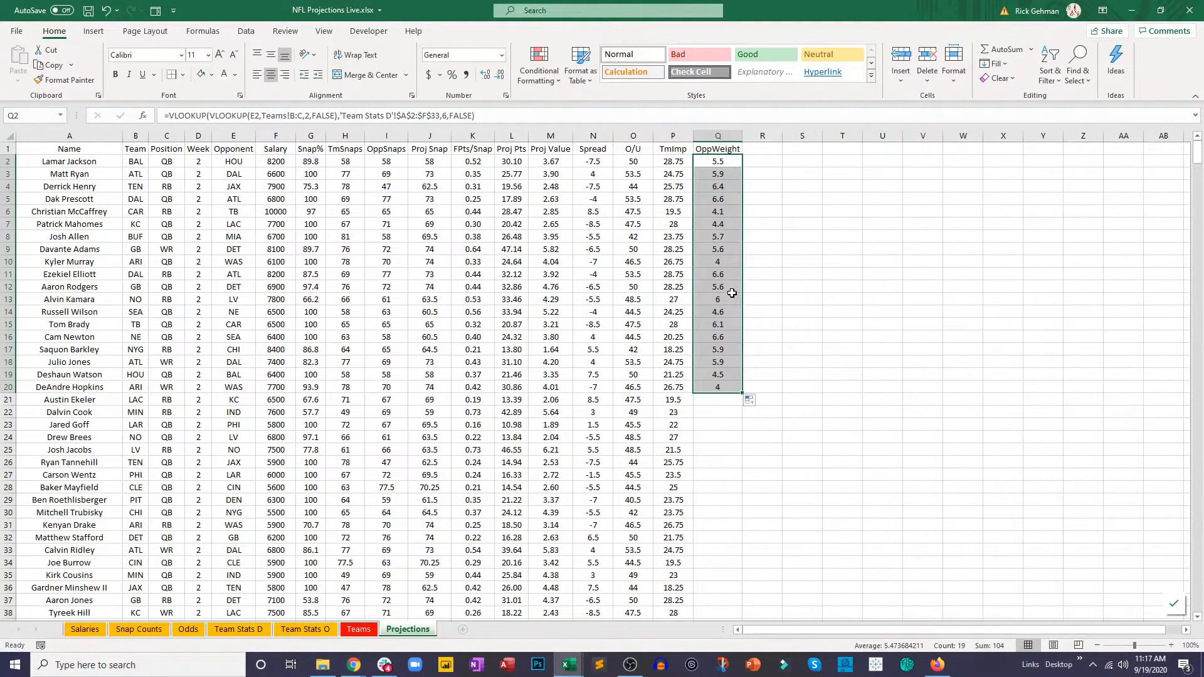
Step: Wrap the Q2 lookup in parentheses and divide it by the average yards per play in cell F35 of Team Stats D
left_click(719, 164)
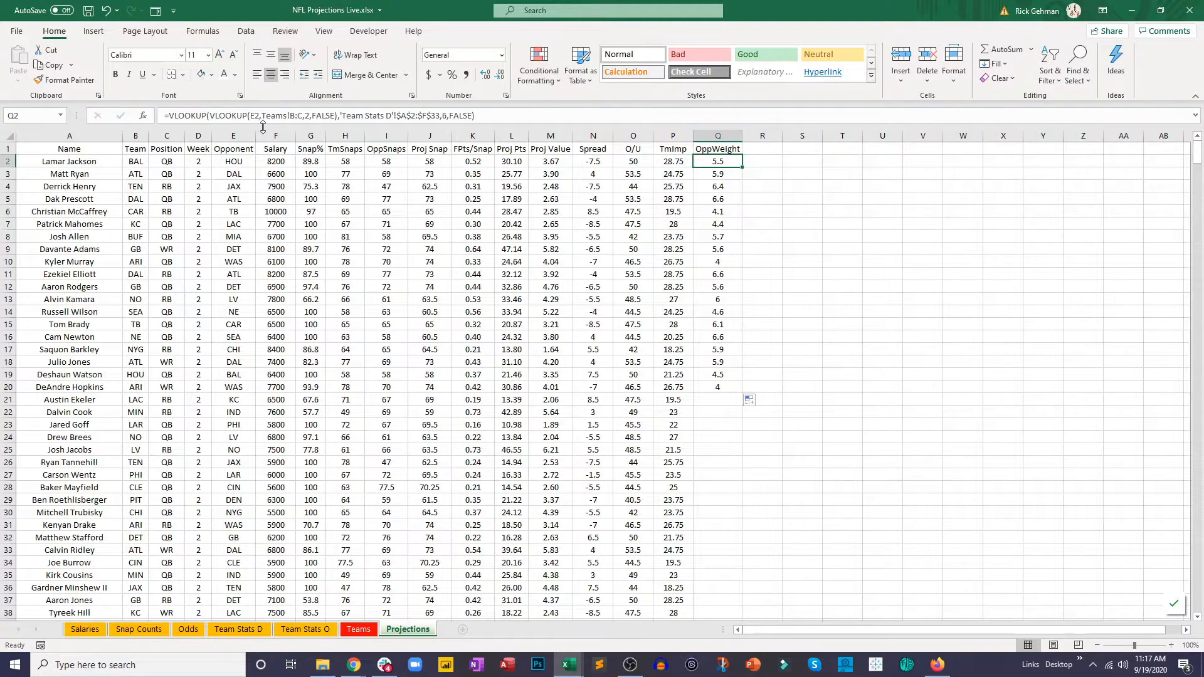
left_click(208, 116)
left_click(168, 116)
type("(")
left_click(483, 118)
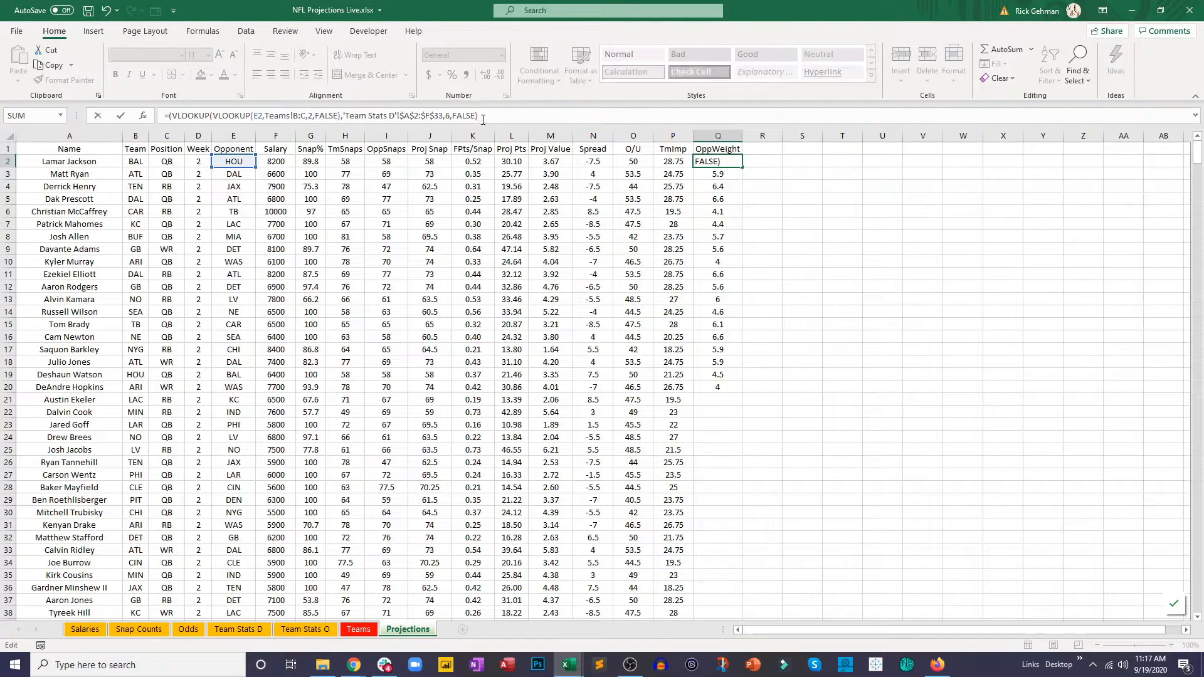
type(")/")
left_click(251, 629)
left_click(528, 578)
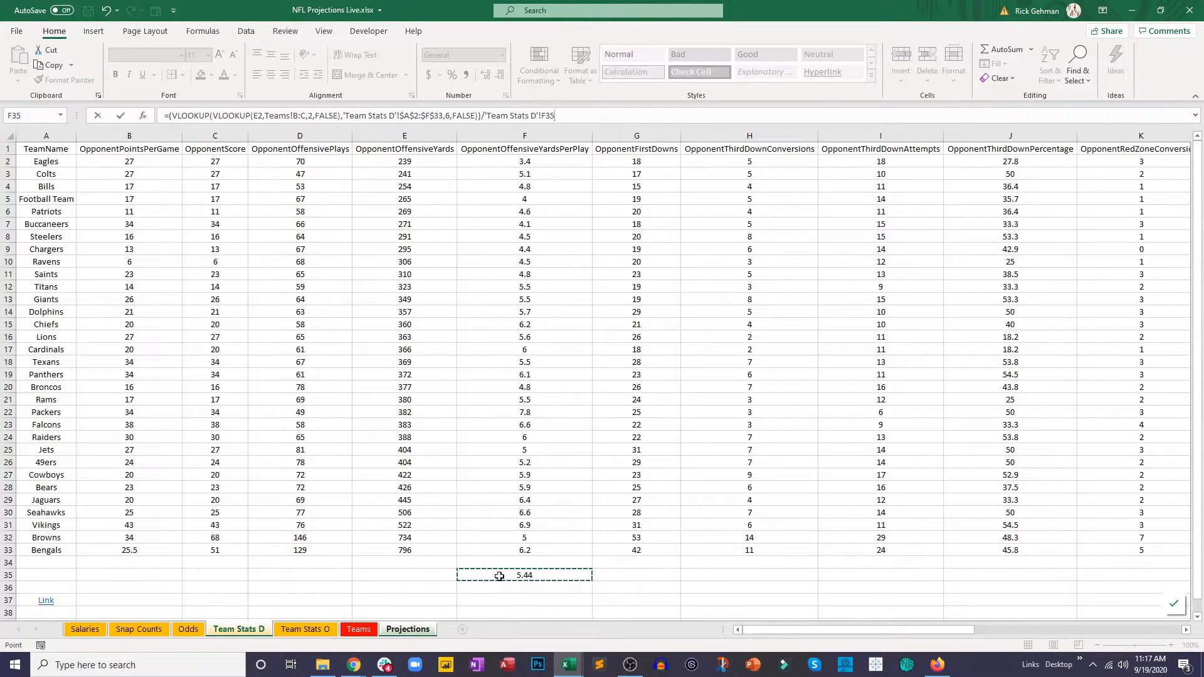
Step: Make the divisor reference absolute as $F$35 and enter the OppWeight formula
left_click(548, 116)
type("$")
key("Right")
type("$")
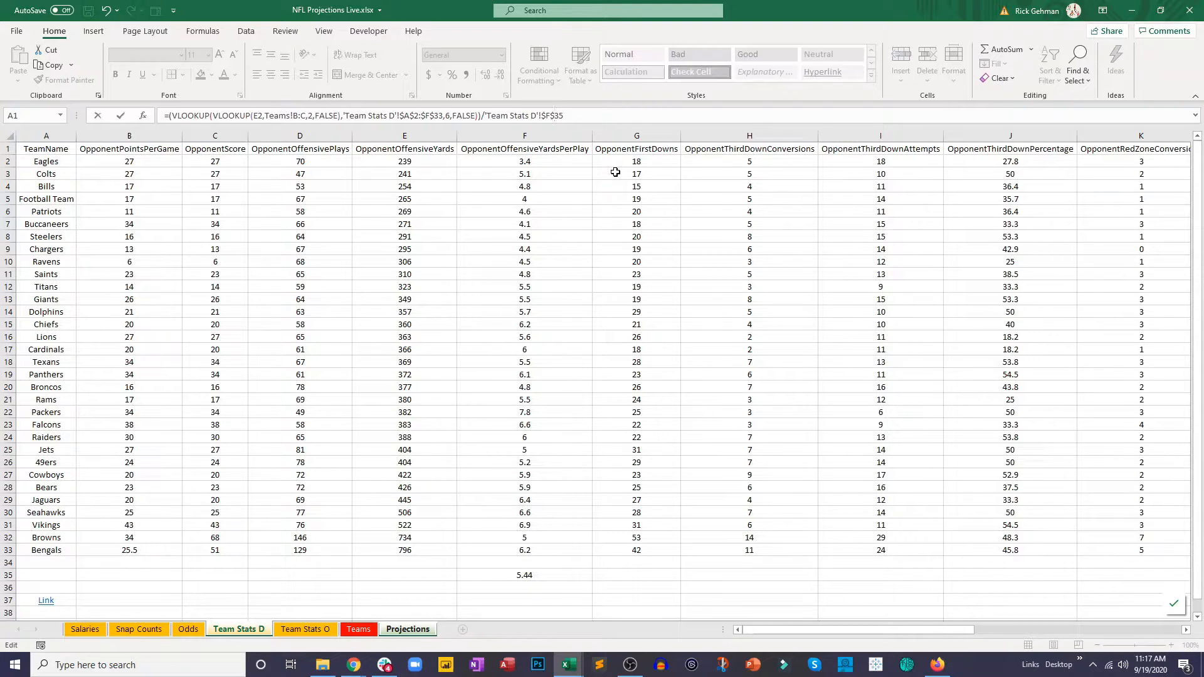
key("Return")
Step: Format Q2 to two decimal places and fill the OppWeight formula down the whole column
left_click(718, 161)
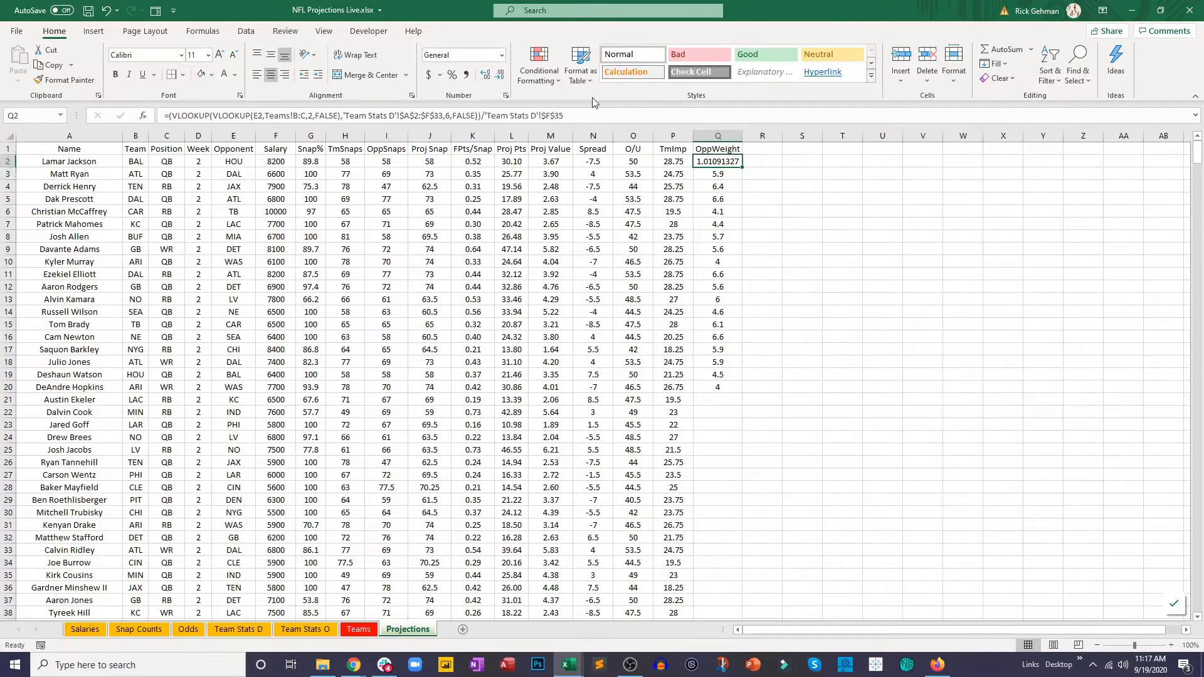
left_click(499, 75)
left_click(499, 75)
left_click(499, 75)
left_click(499, 75)
left_click(500, 74)
left_click(499, 74)
left_click_drag(742, 167, 758, 503)
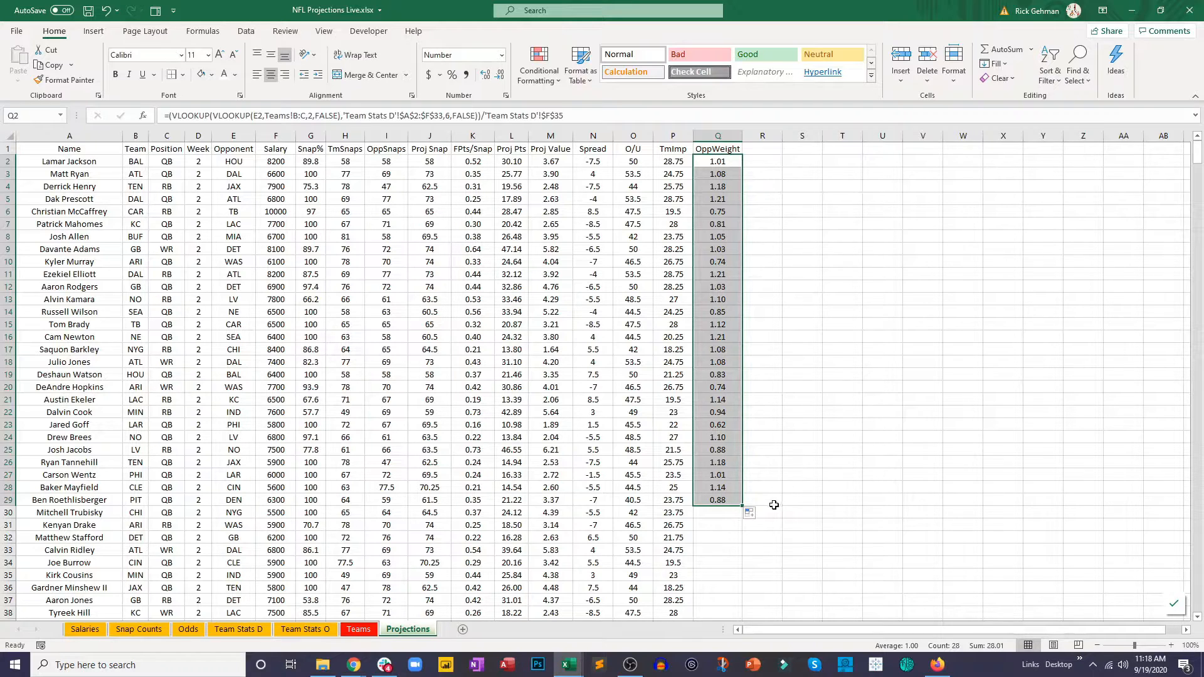
double_click(741, 509)
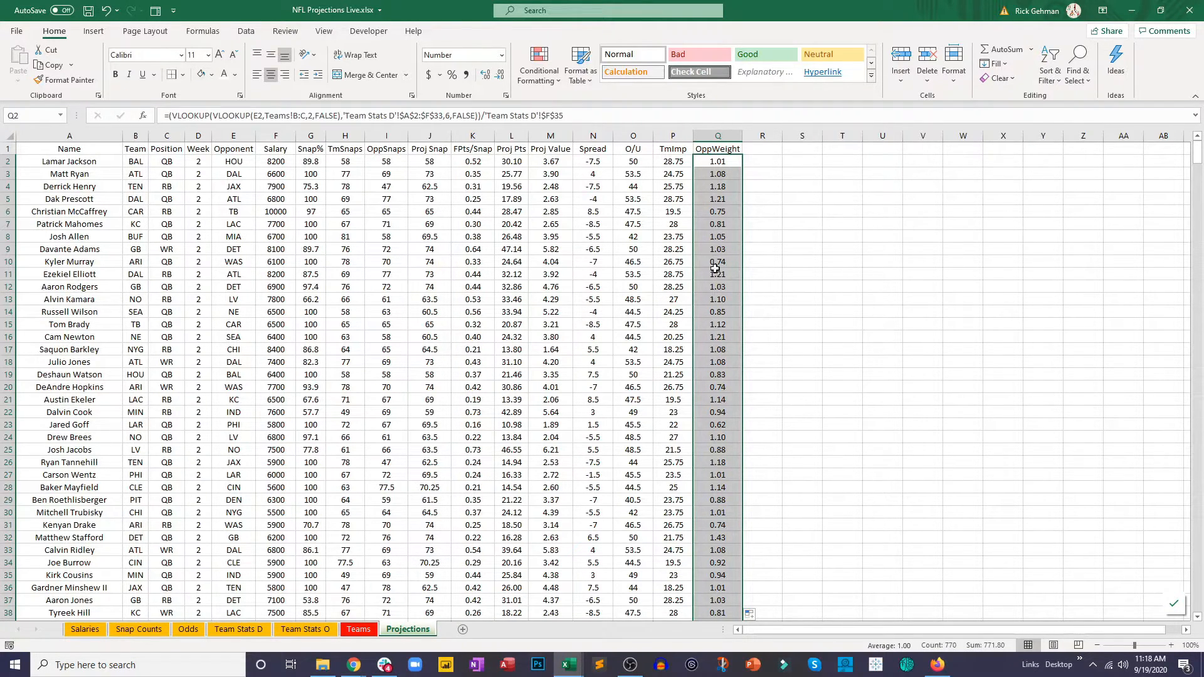
Step: Change the Proj Pts formula in L2 to =(J2*K2)*Q2 and fill it down the whole column
left_click(520, 164)
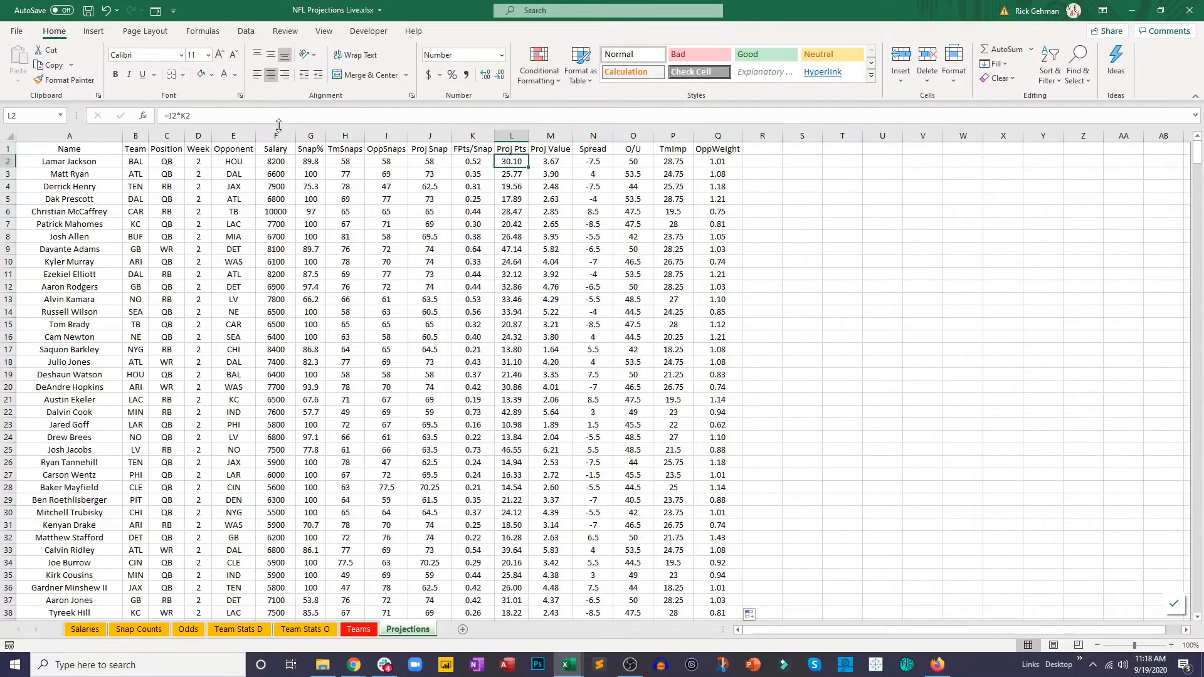
left_click(171, 115)
type("(")
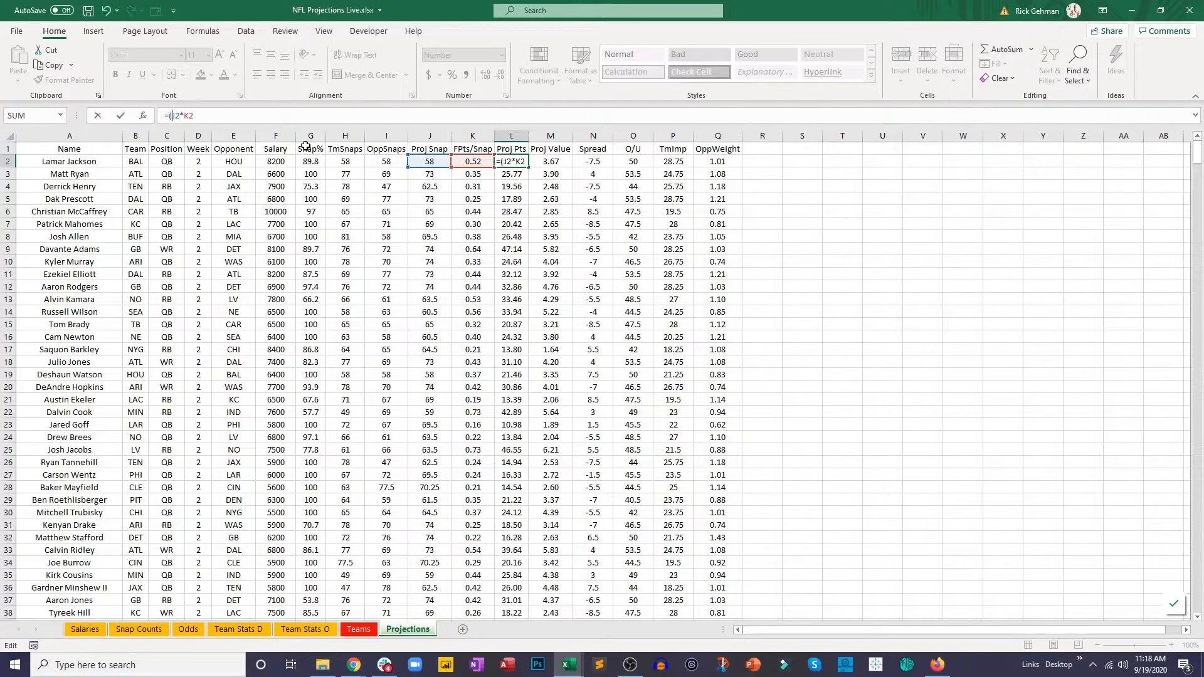
type(")*")
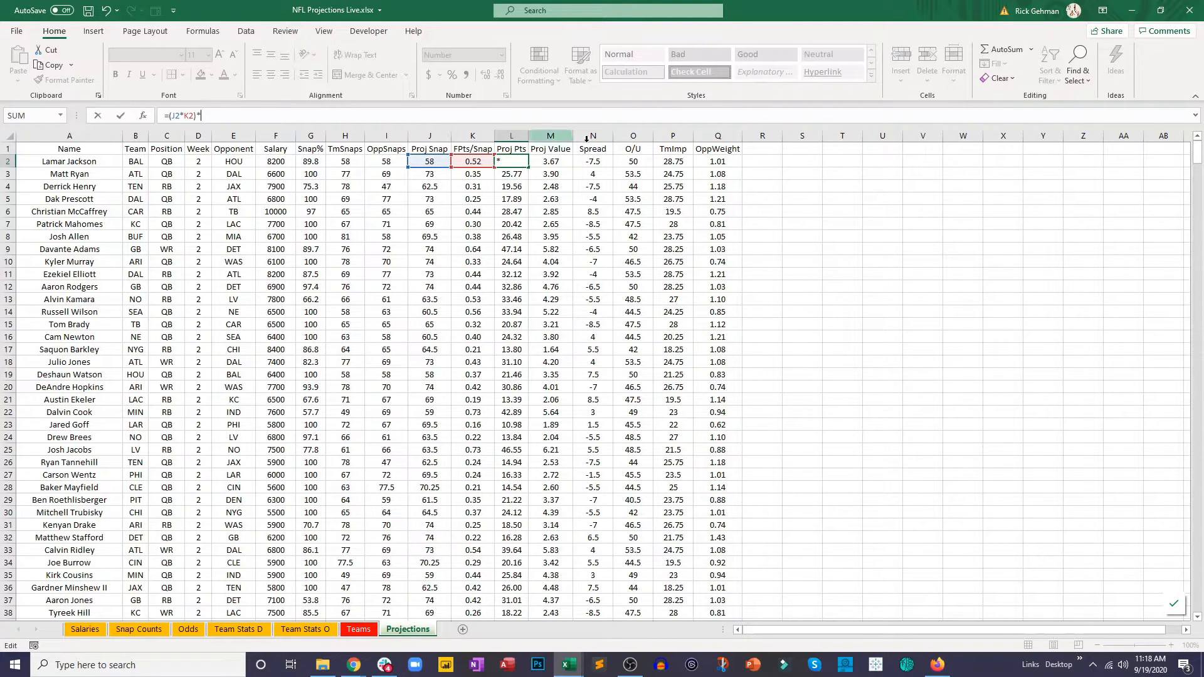
left_click(715, 161)
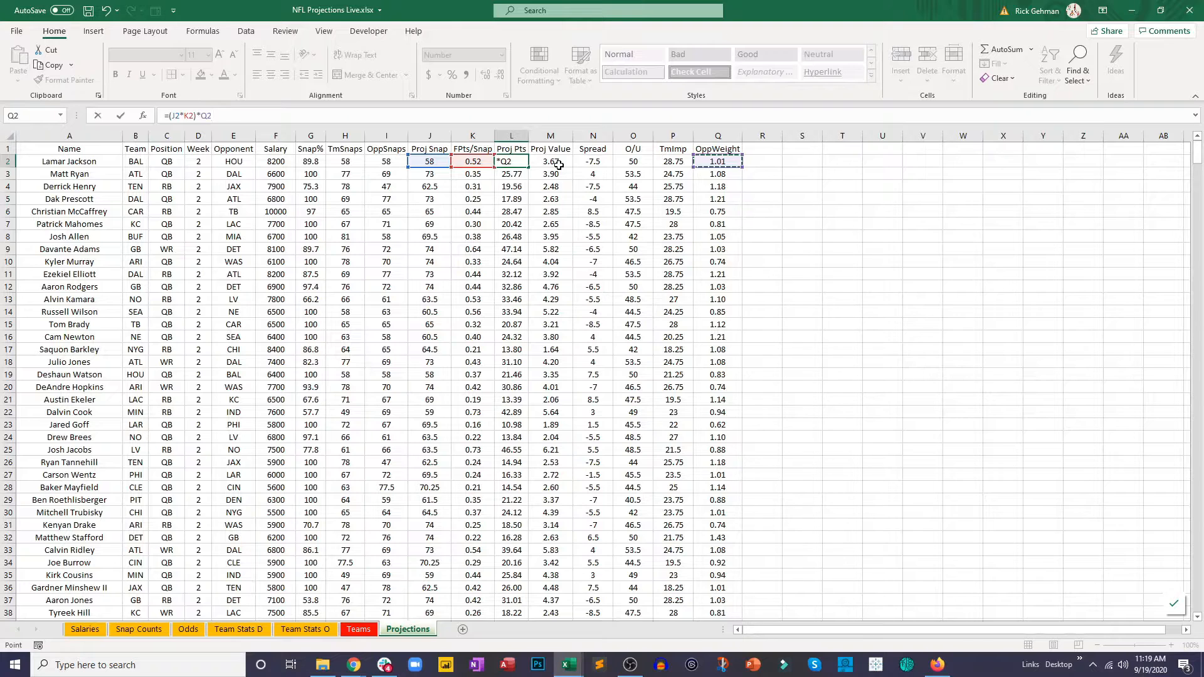
key("ctrl+Return")
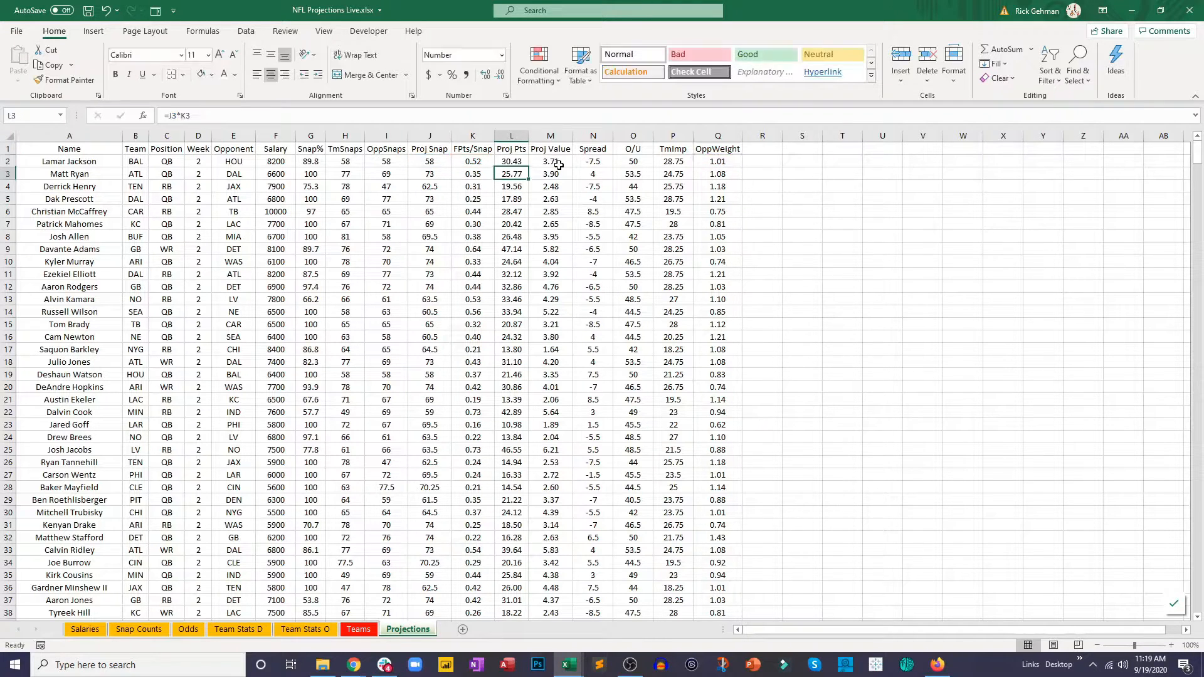
left_click_drag(529, 170, 524, 293)
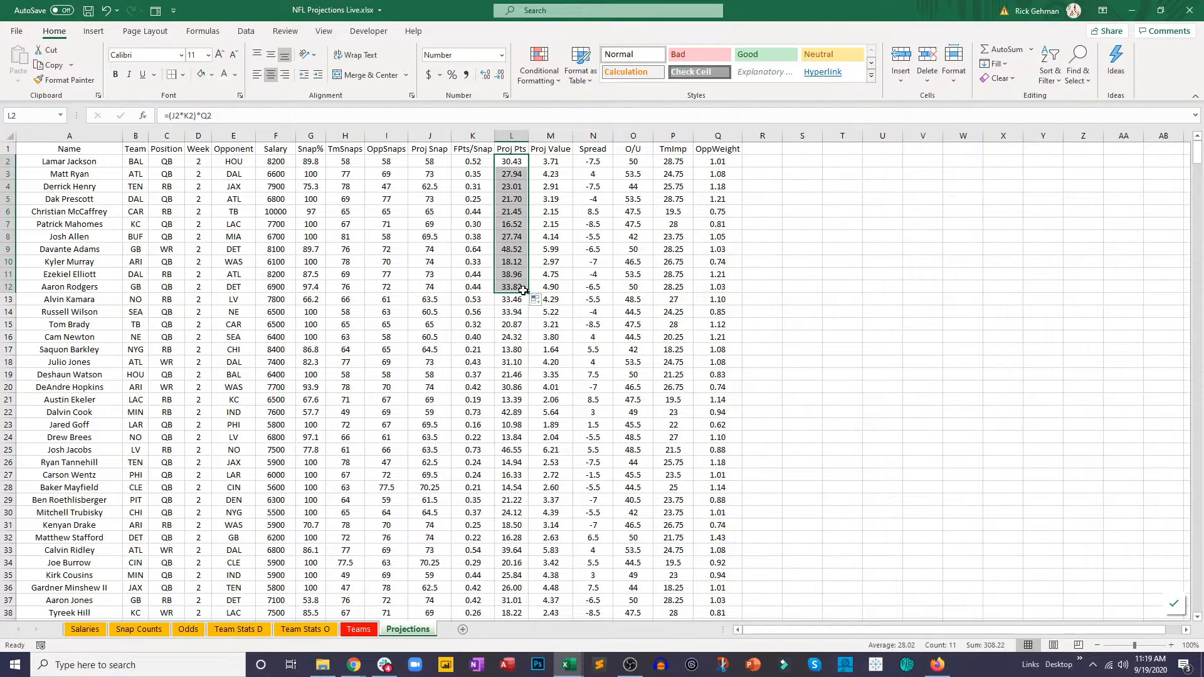
double_click(529, 293)
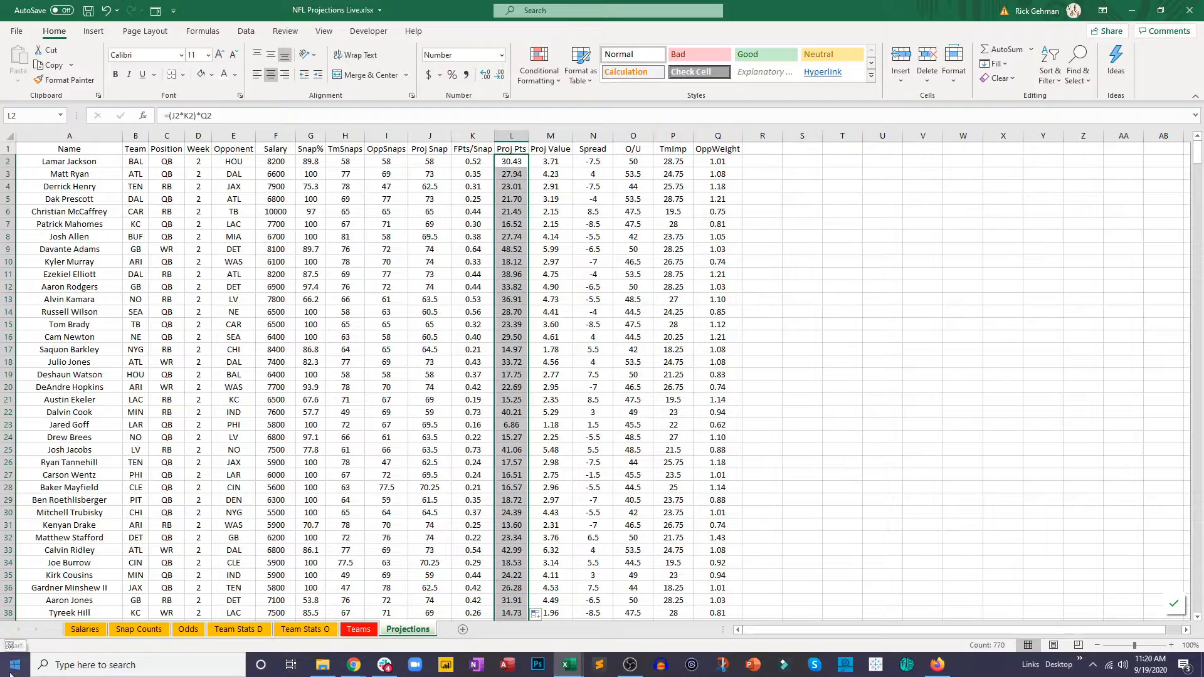
key("alt+Tab")
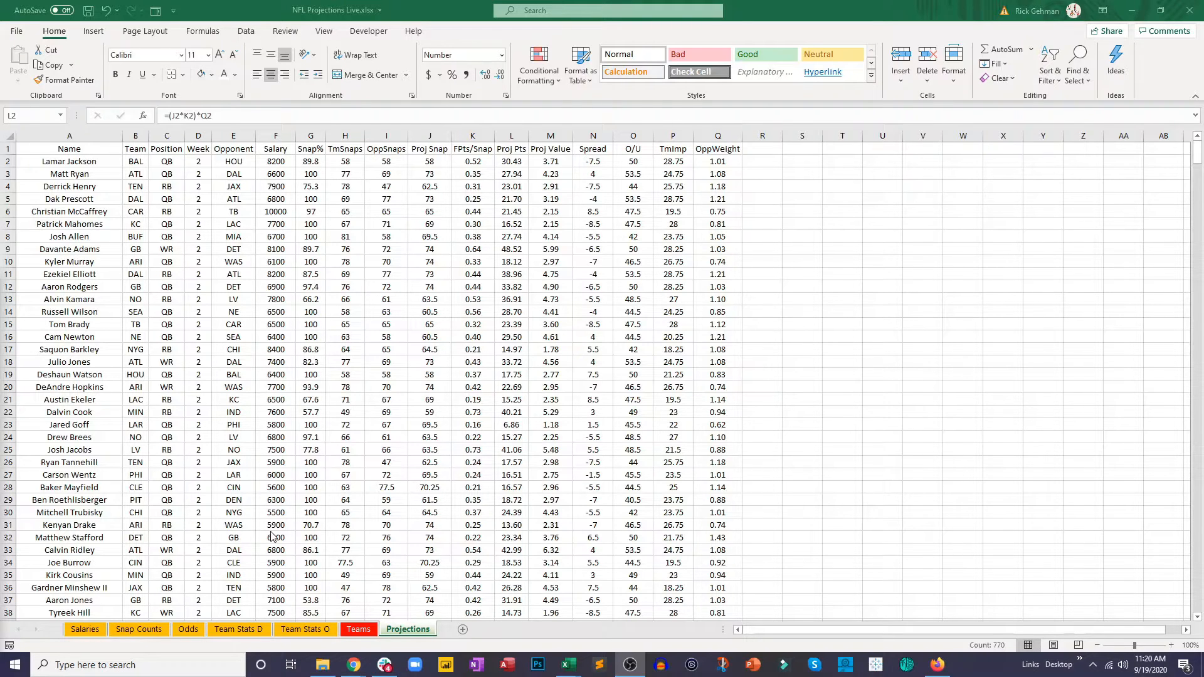
left_click(294, 496)
left_click(295, 496)
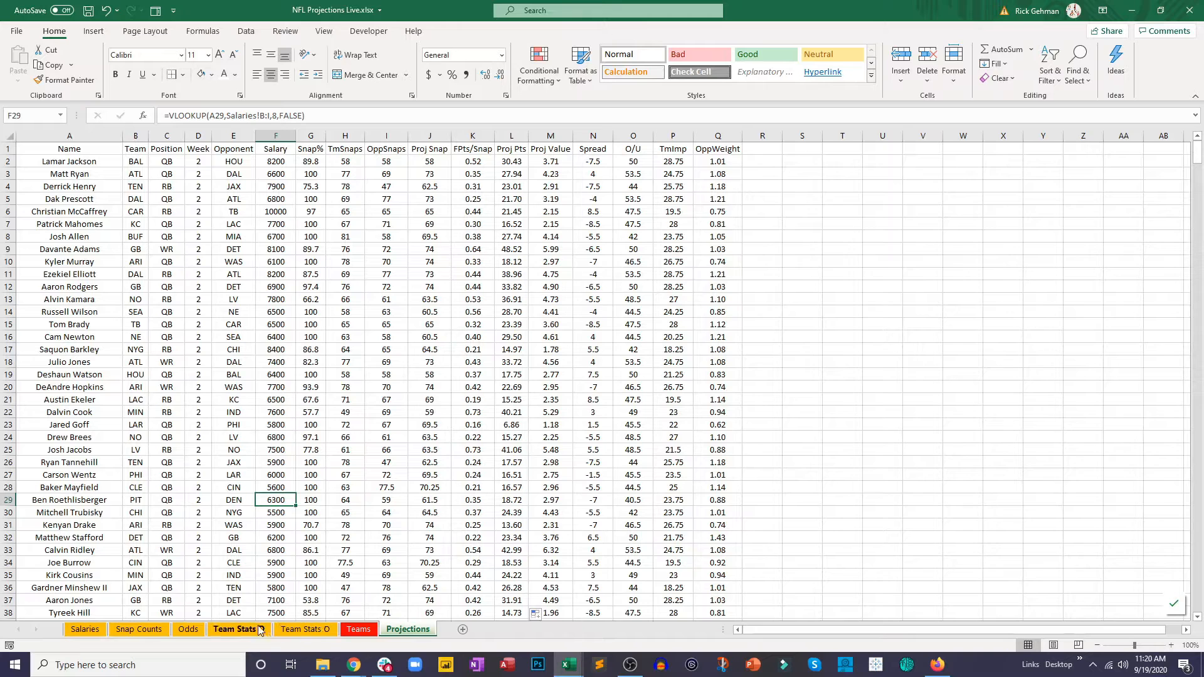
Step: Review the Salaries, Snap Counts, Odds, Team Stats D, Team Stats O and Teams sheets, ending on Projections
left_click(97, 632)
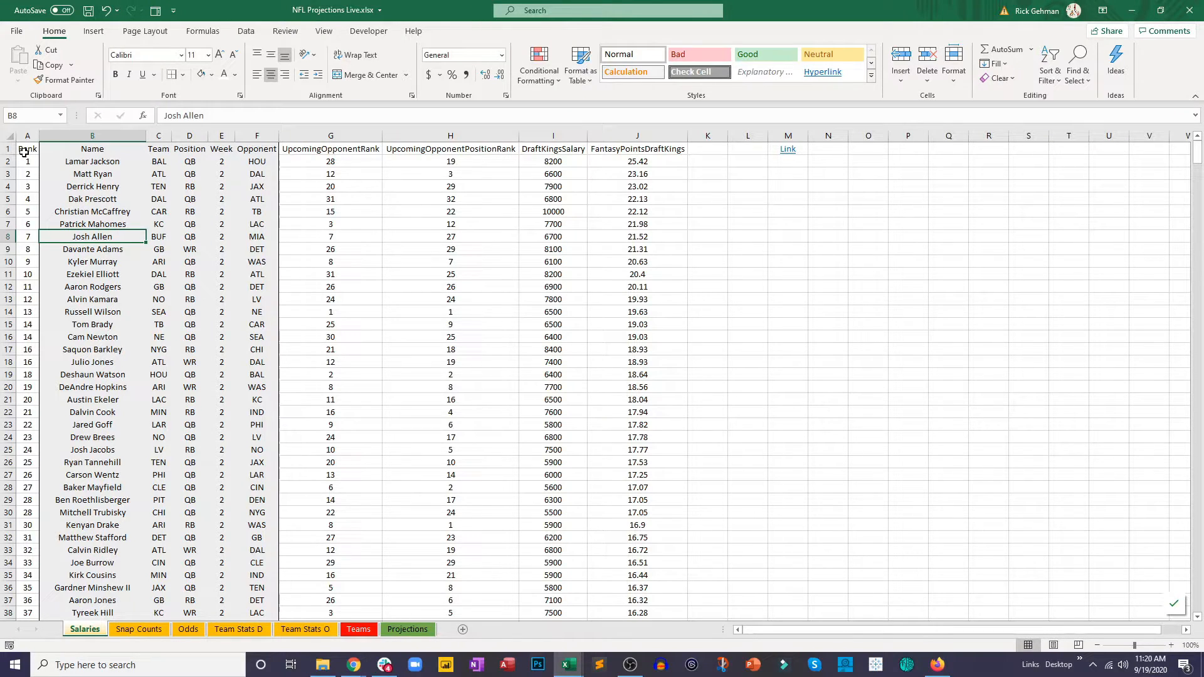
left_click_drag(24, 152, 597, 249)
left_click(594, 337)
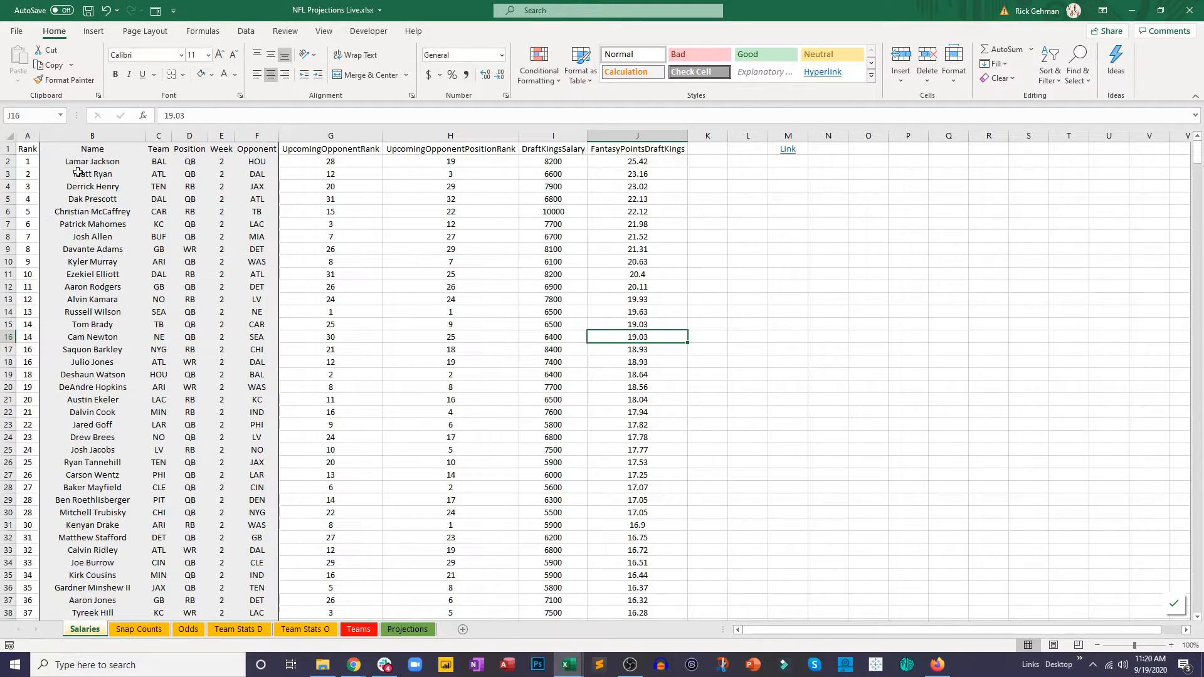
left_click(146, 629)
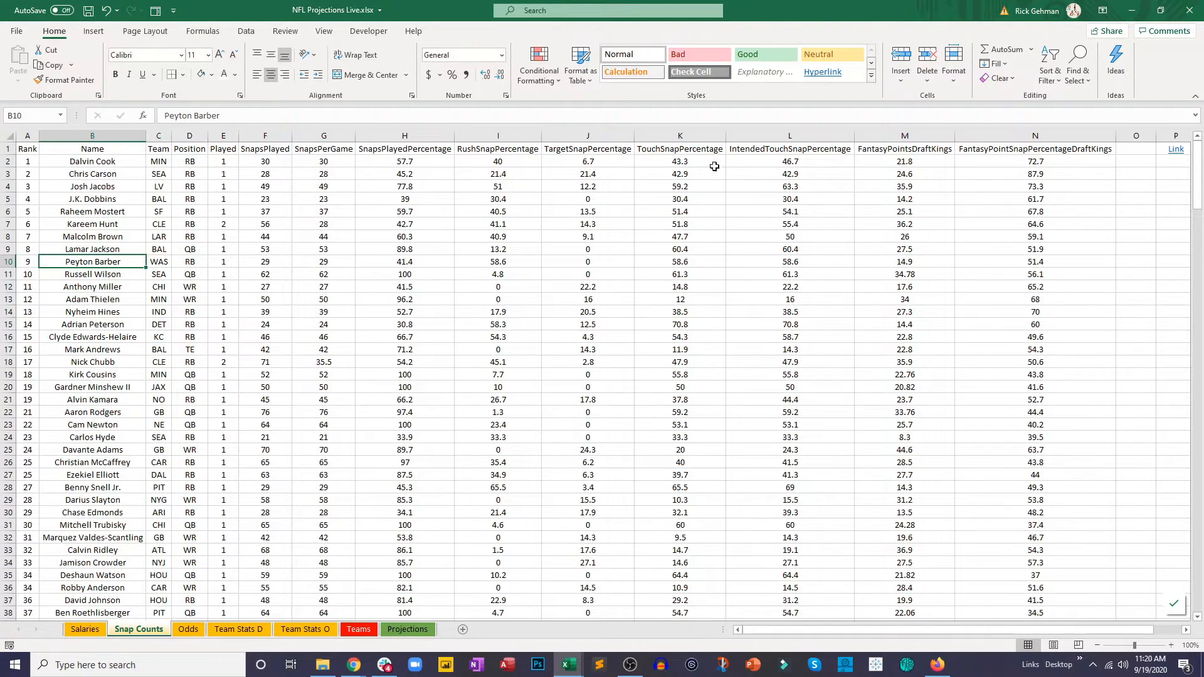
left_click(176, 632)
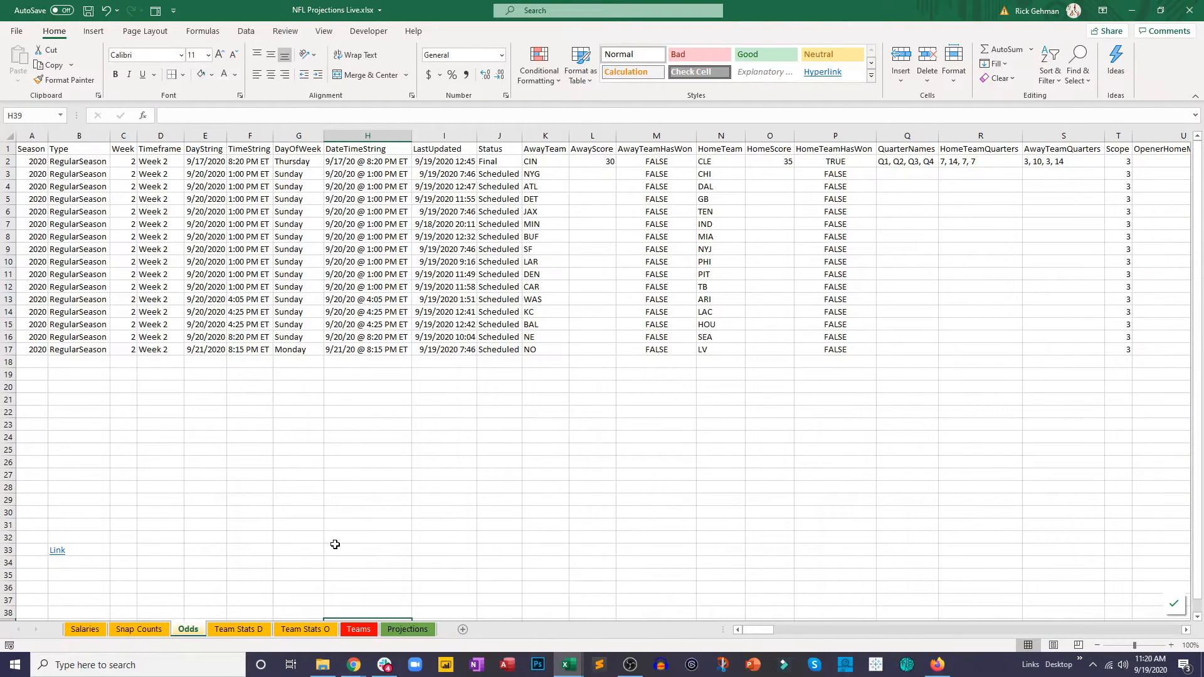
left_click(244, 630)
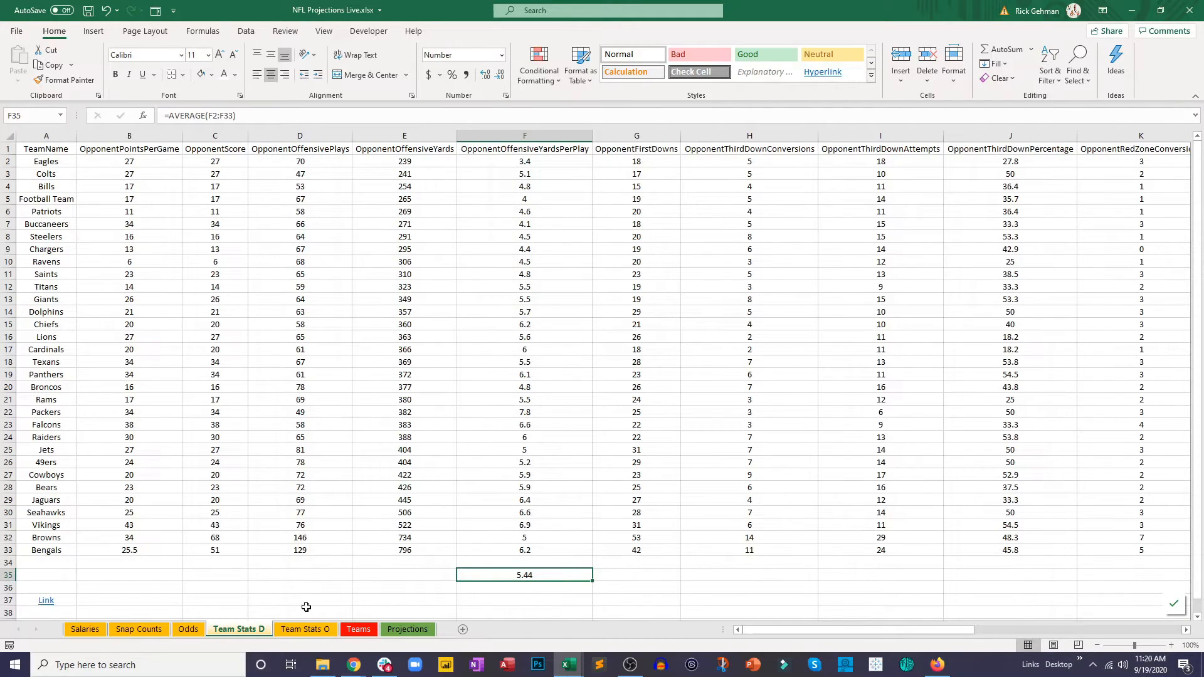
left_click(307, 631)
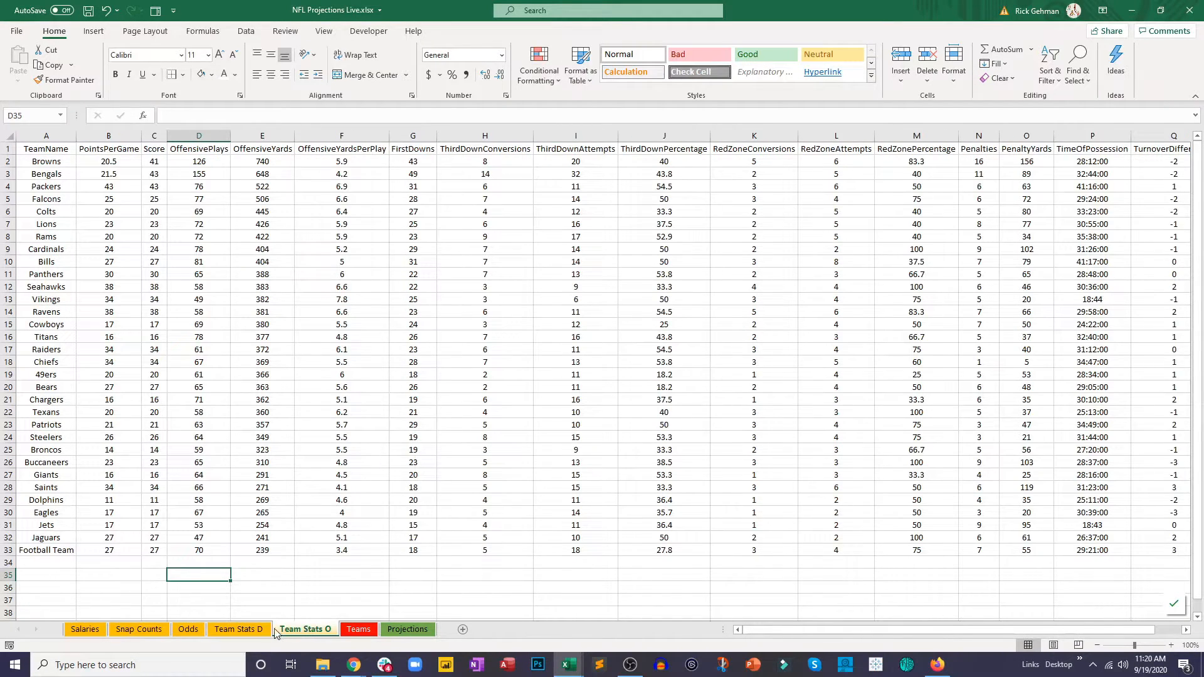
left_click(246, 629)
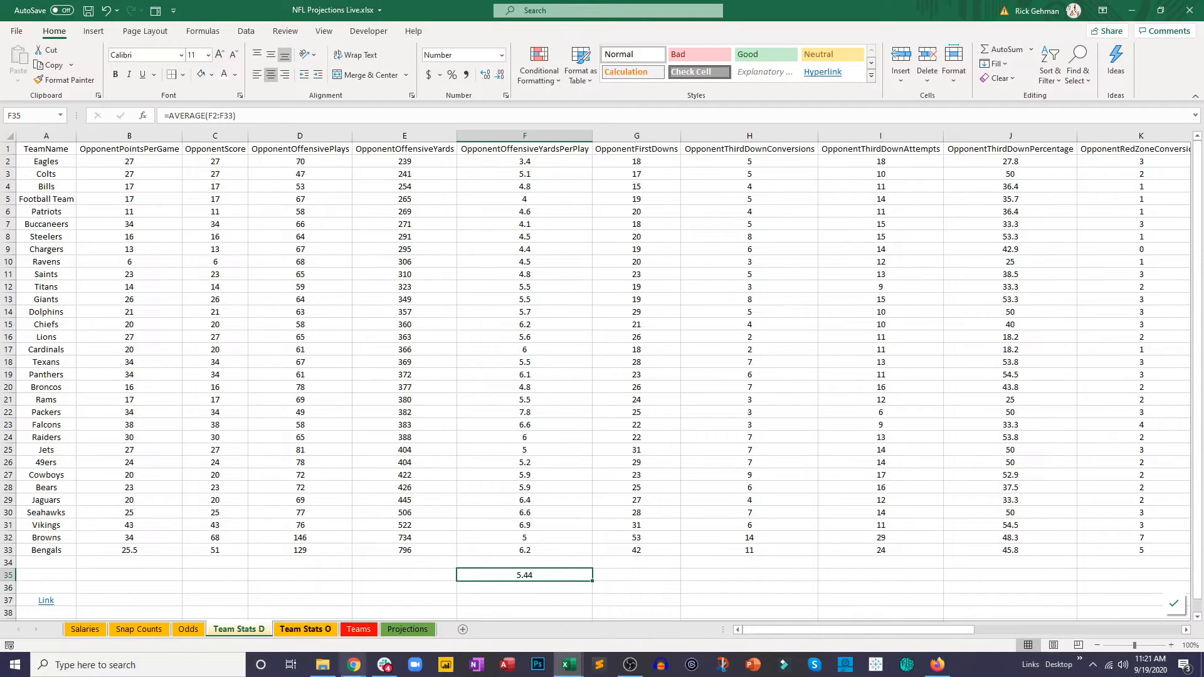
left_click(359, 629)
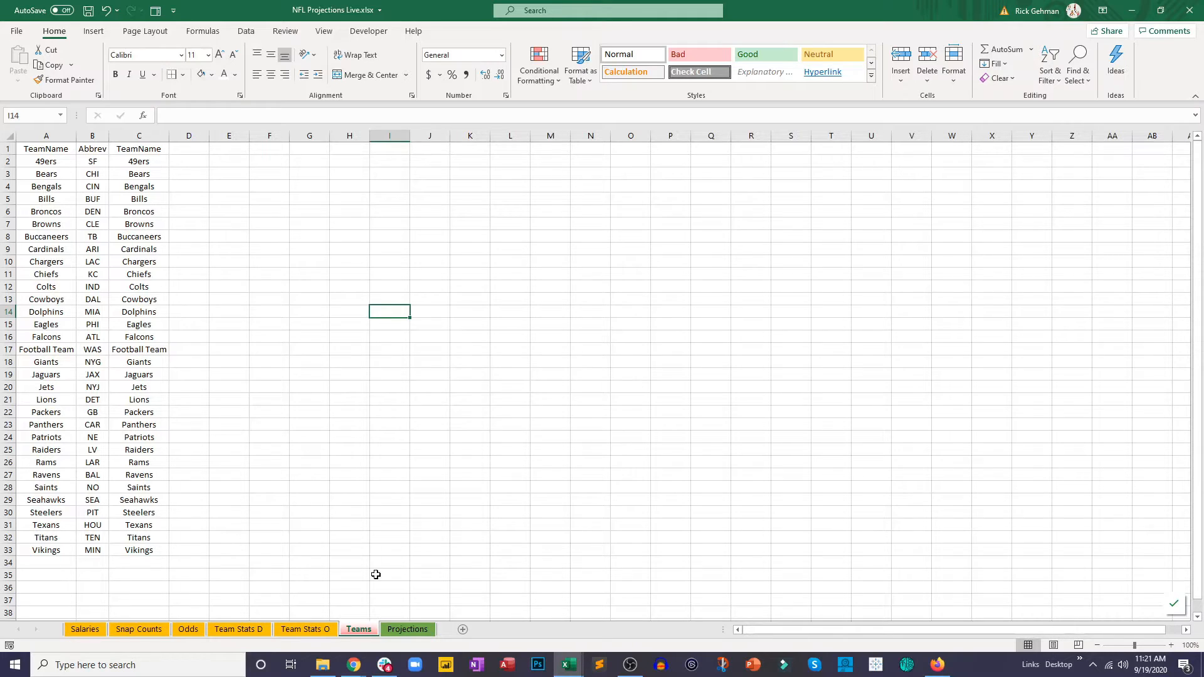
left_click(392, 632)
left_click(464, 464)
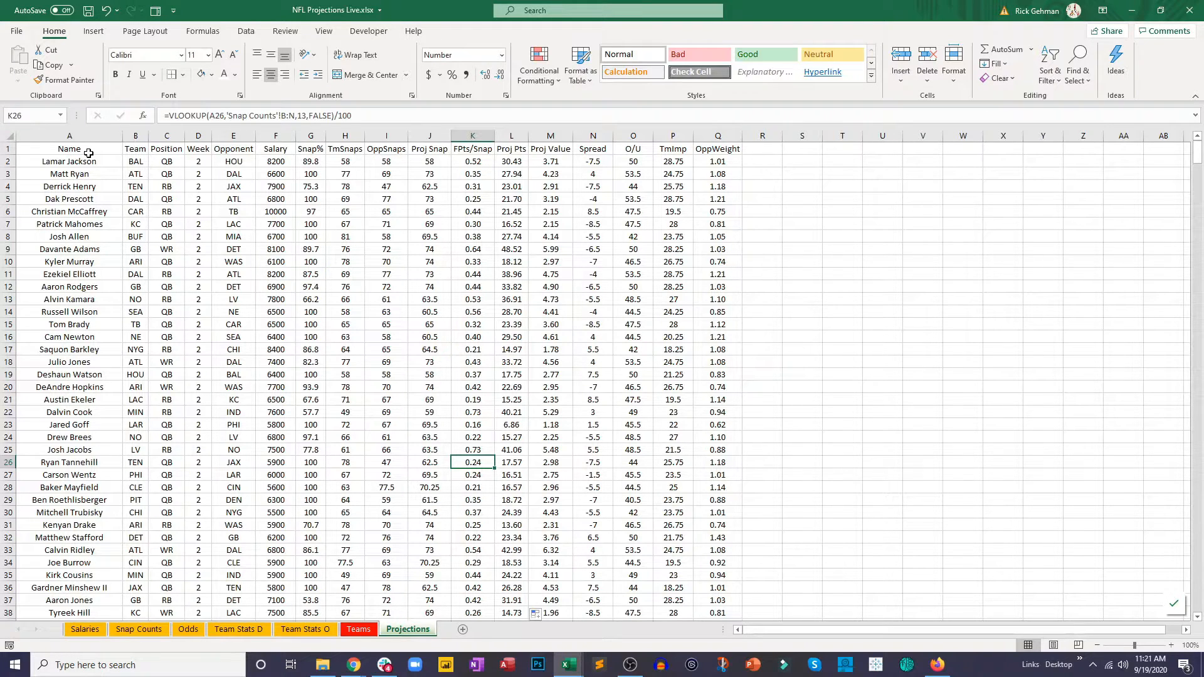
Step: Format the Projections header row A1:Q1 with a standard blue fill and white text
left_click_drag(88, 154, 715, 151)
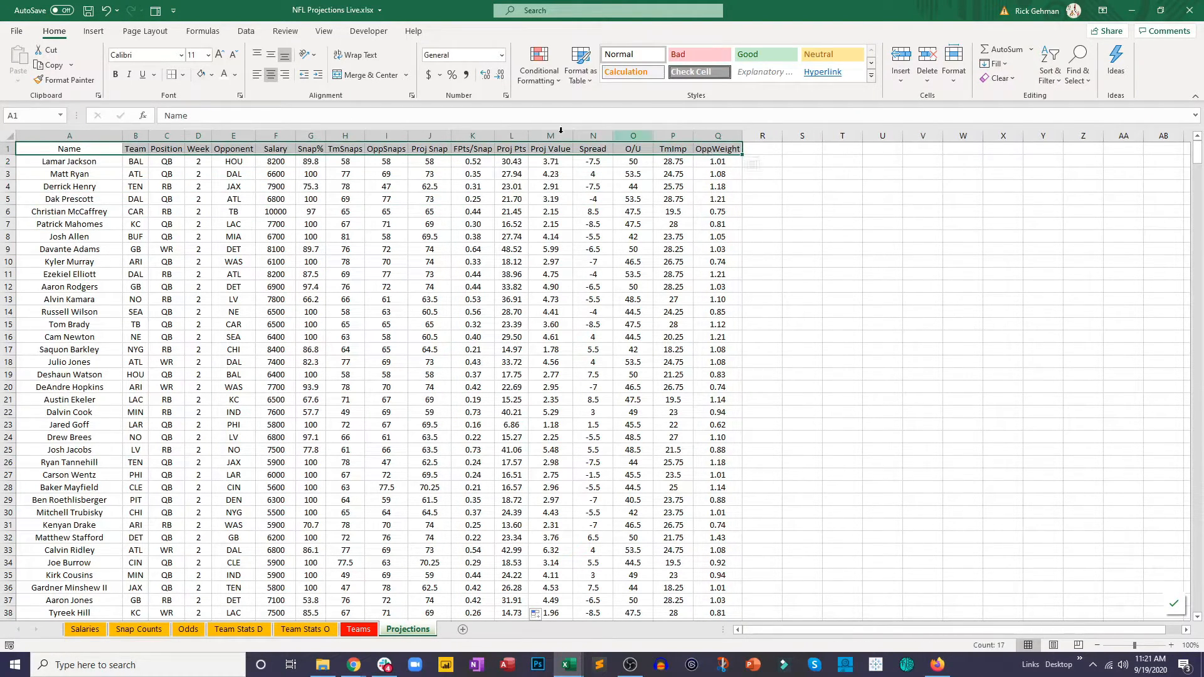
left_click(209, 75)
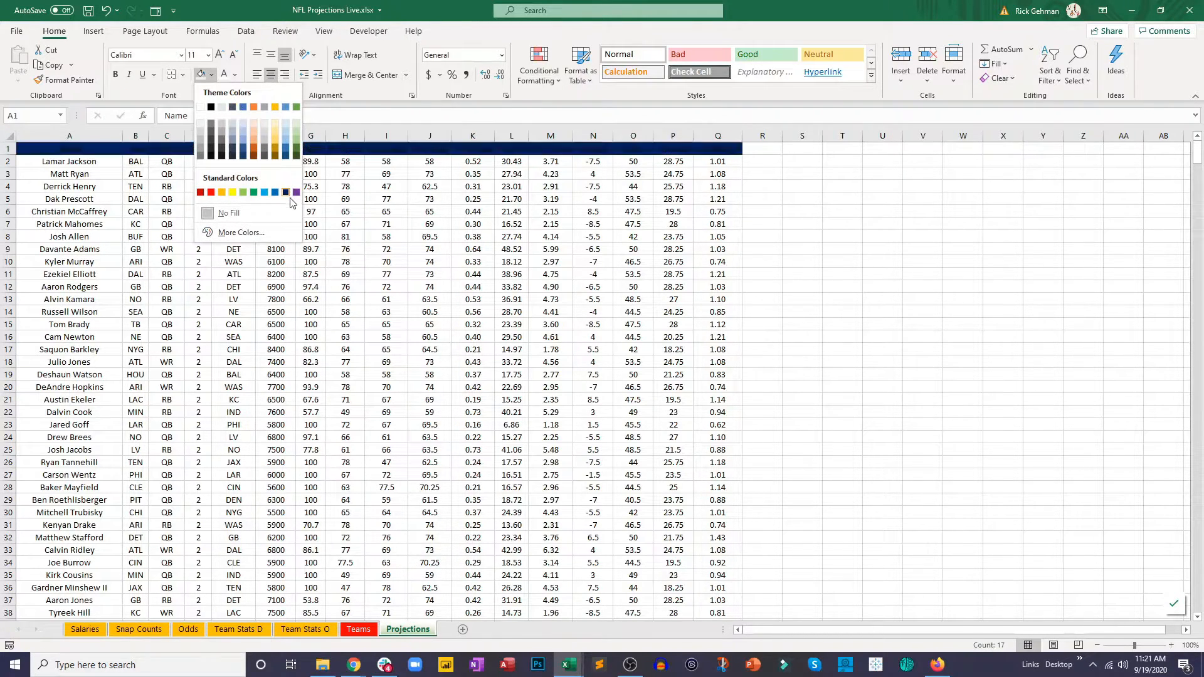
left_click(275, 192)
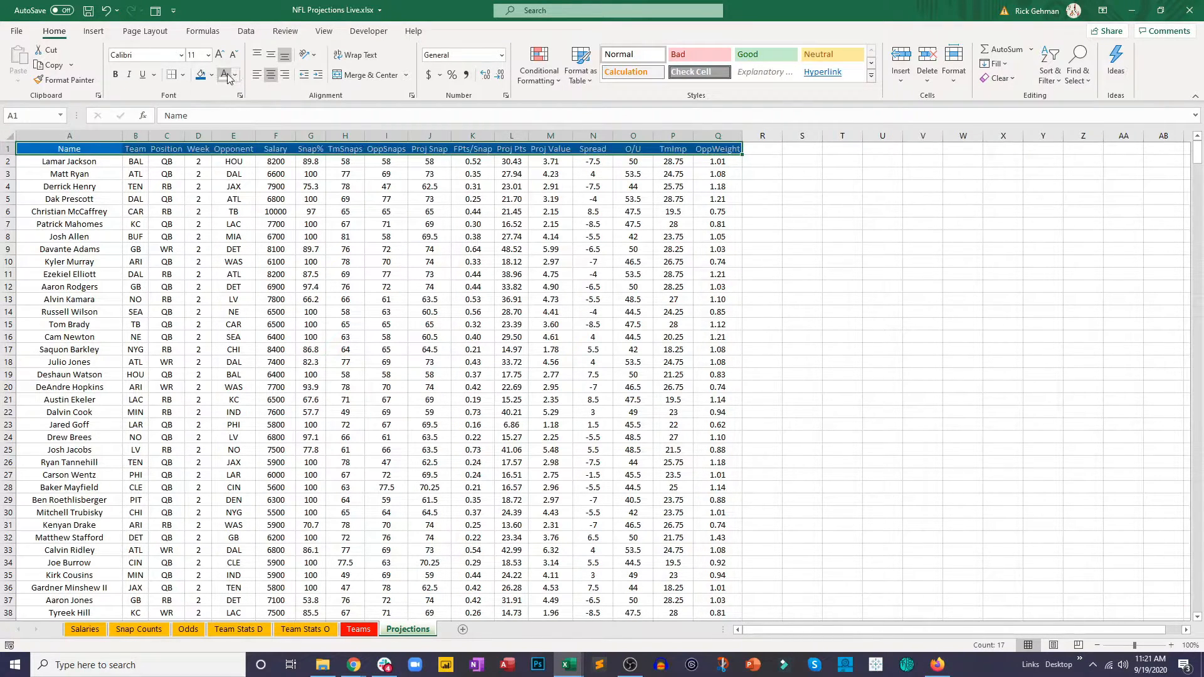
left_click(250, 199)
left_click(271, 145)
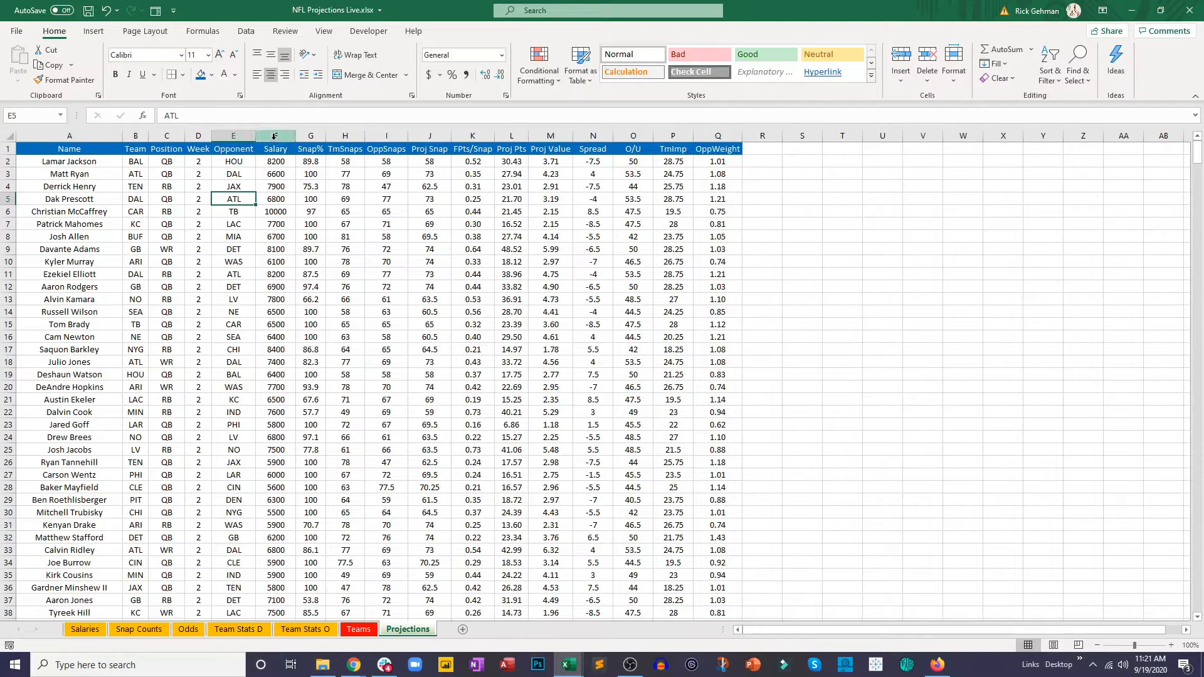
Step: Apply the green-yellow-red color scale to the Salary column F and the Snap% column G
key("ctrl+shift+Down")
left_click(544, 77)
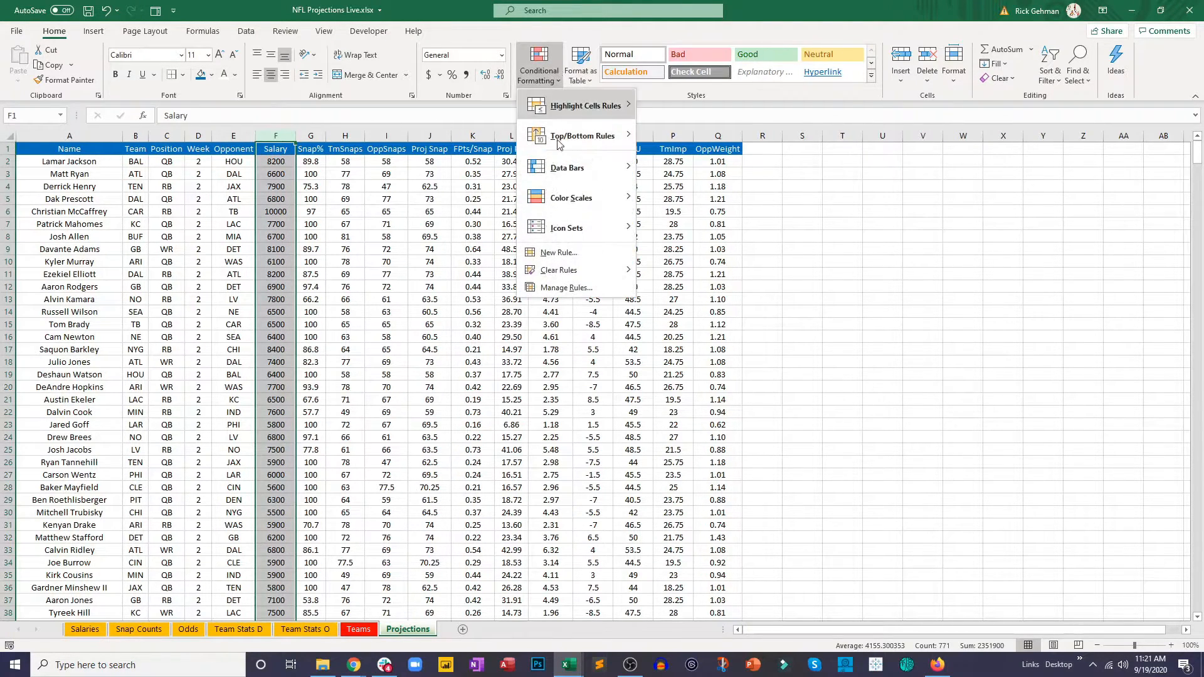
mouse_move(567, 199)
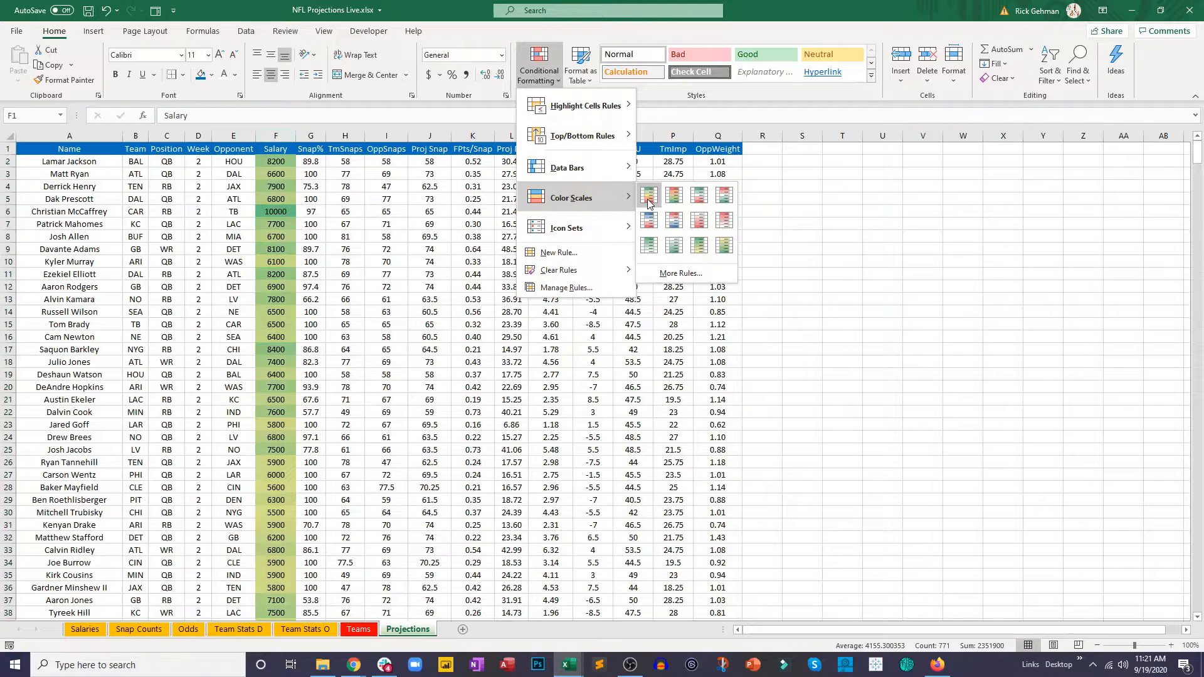
left_click(649, 200)
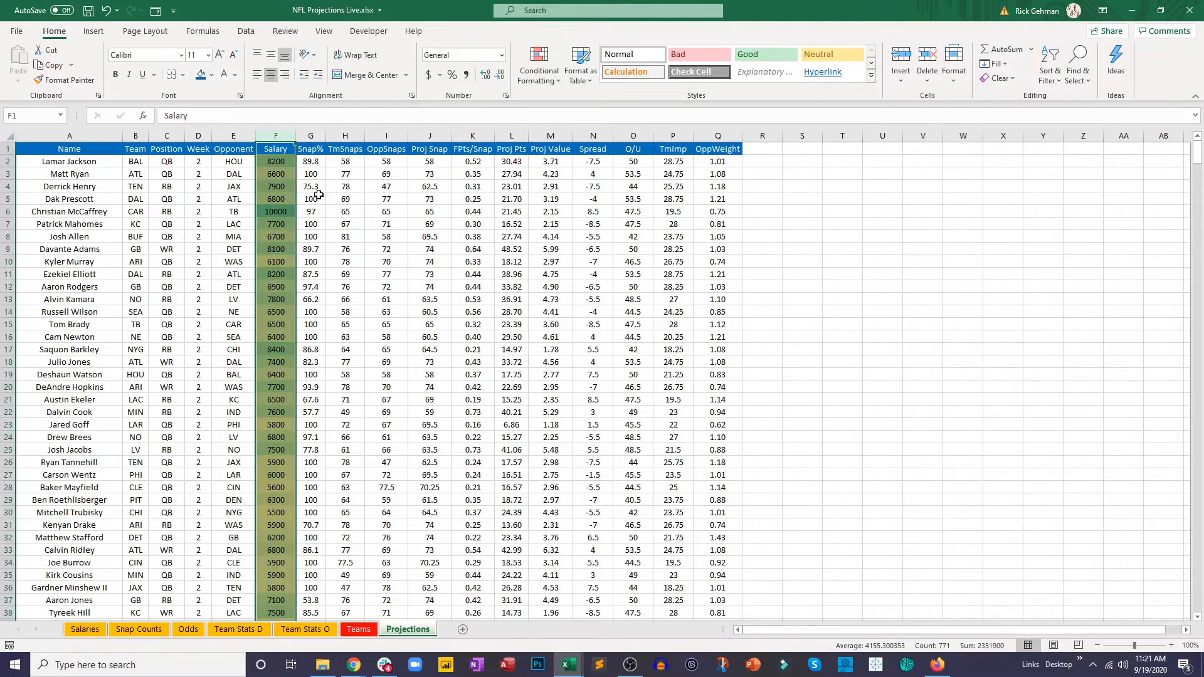
left_click(311, 135)
left_click(539, 70)
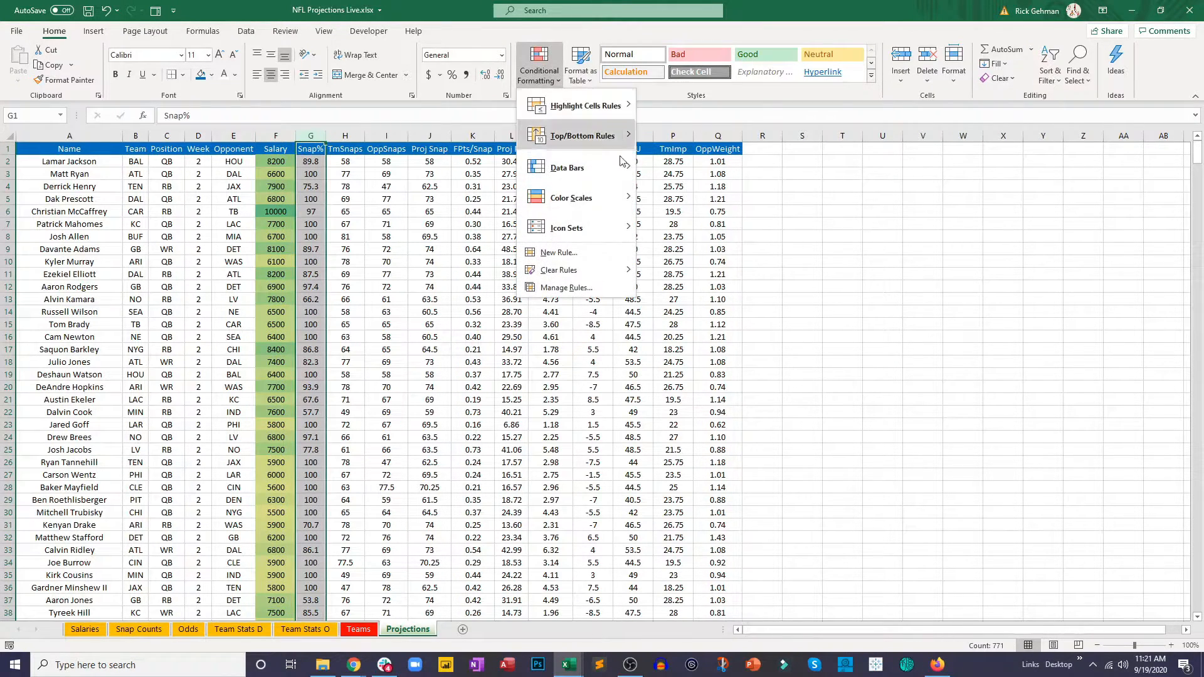
left_click(648, 200)
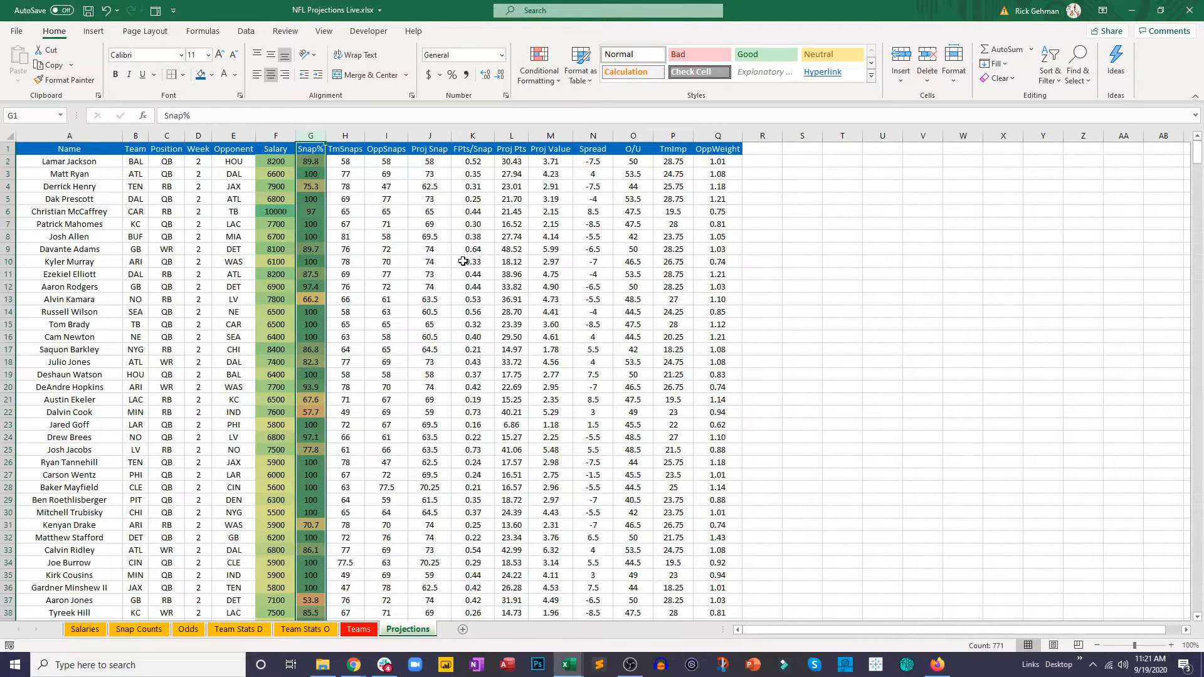
left_click(388, 250)
Step: Apply the green-yellow-red color scale to the TmSnaps column H and the OppSnaps column I
left_click(345, 135)
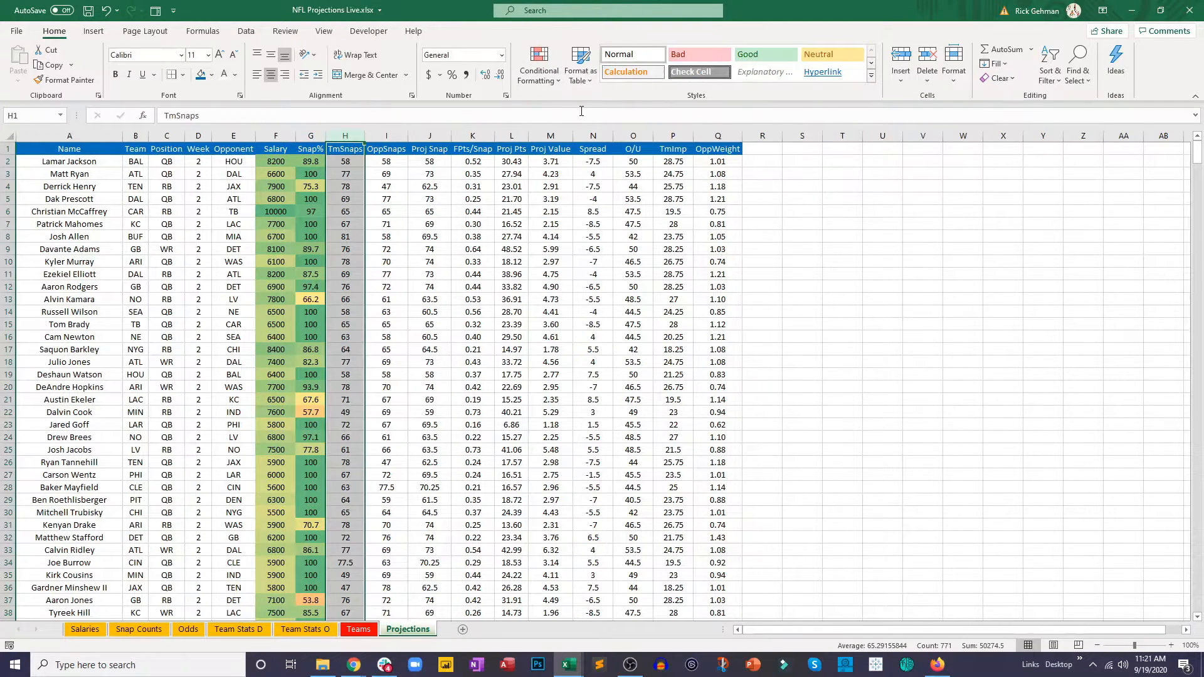
left_click(538, 88)
mouse_move(596, 189)
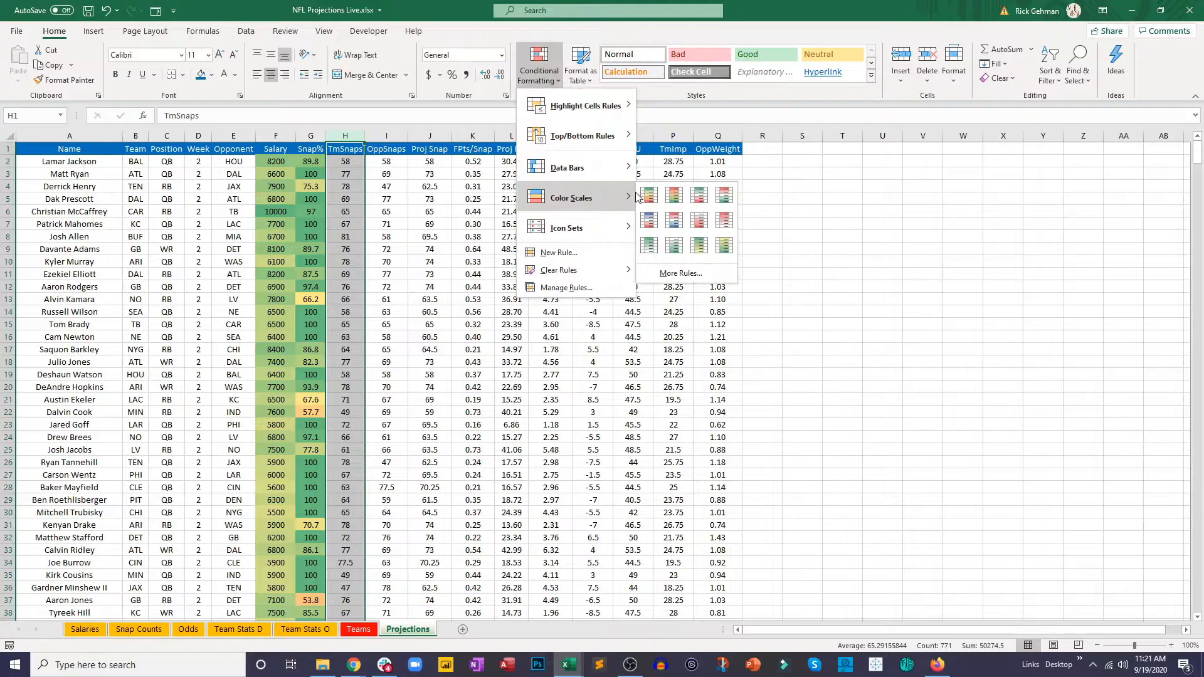
left_click(646, 199)
left_click(387, 135)
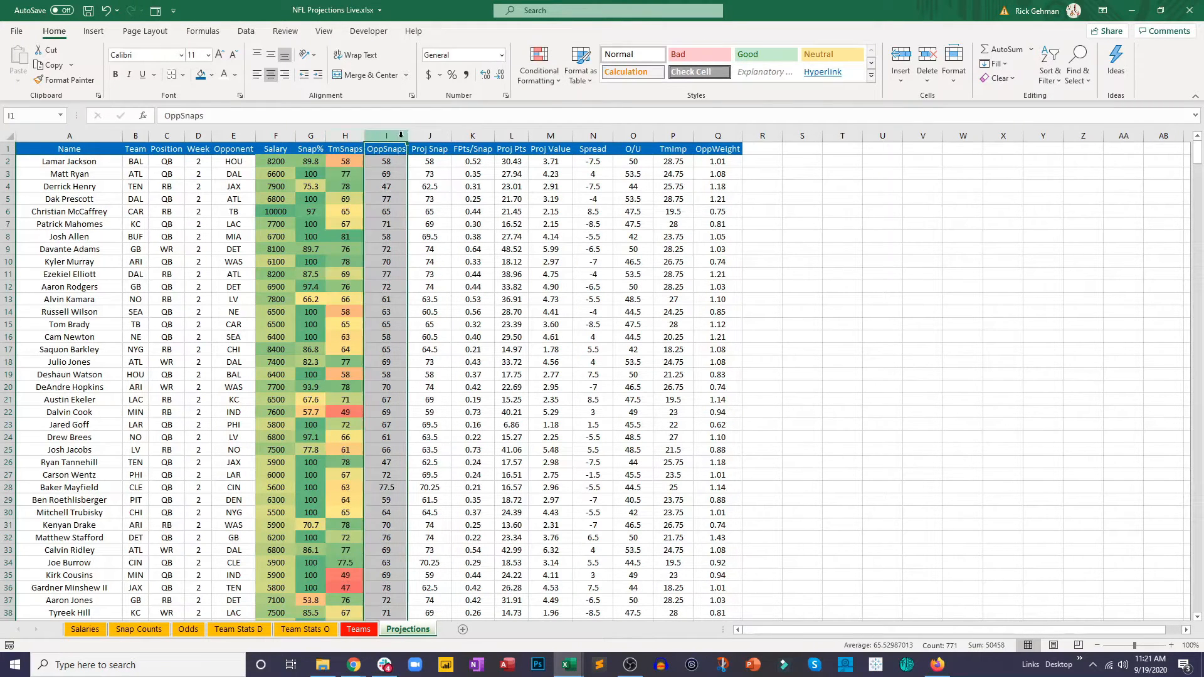
left_click(544, 84)
mouse_move(596, 198)
left_click(650, 202)
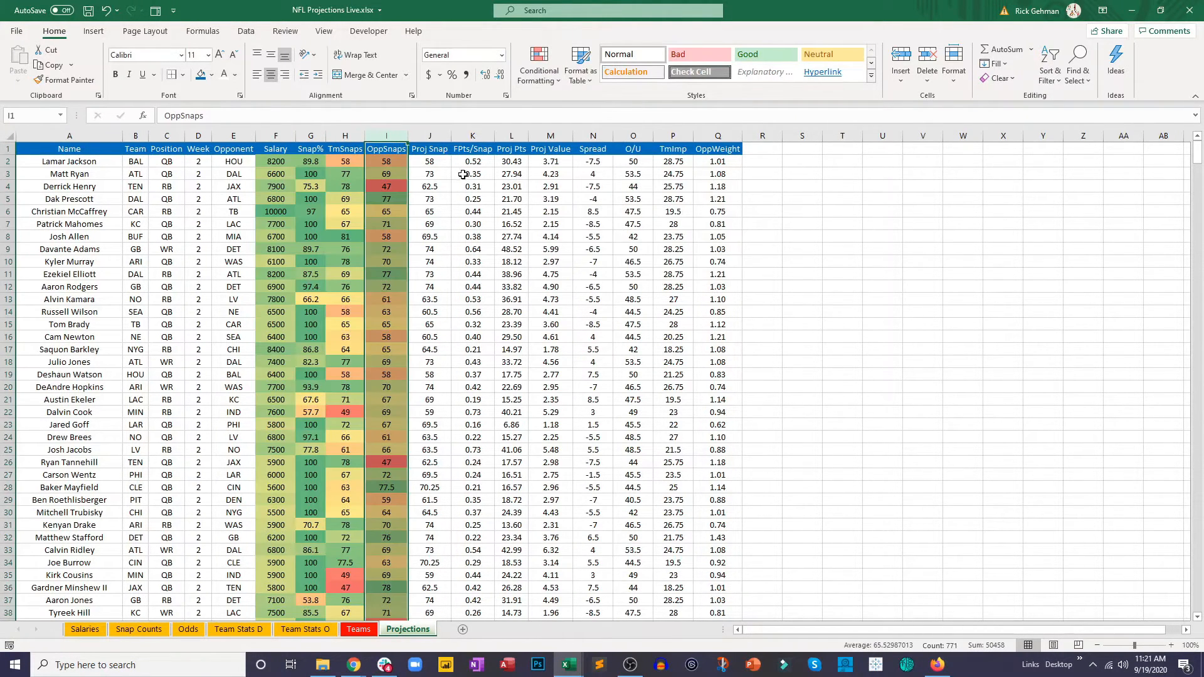
Step: Apply the green-yellow-red color scale to the Proj Snap column J and the FPts/Snap column K
left_click(437, 136)
left_click(546, 84)
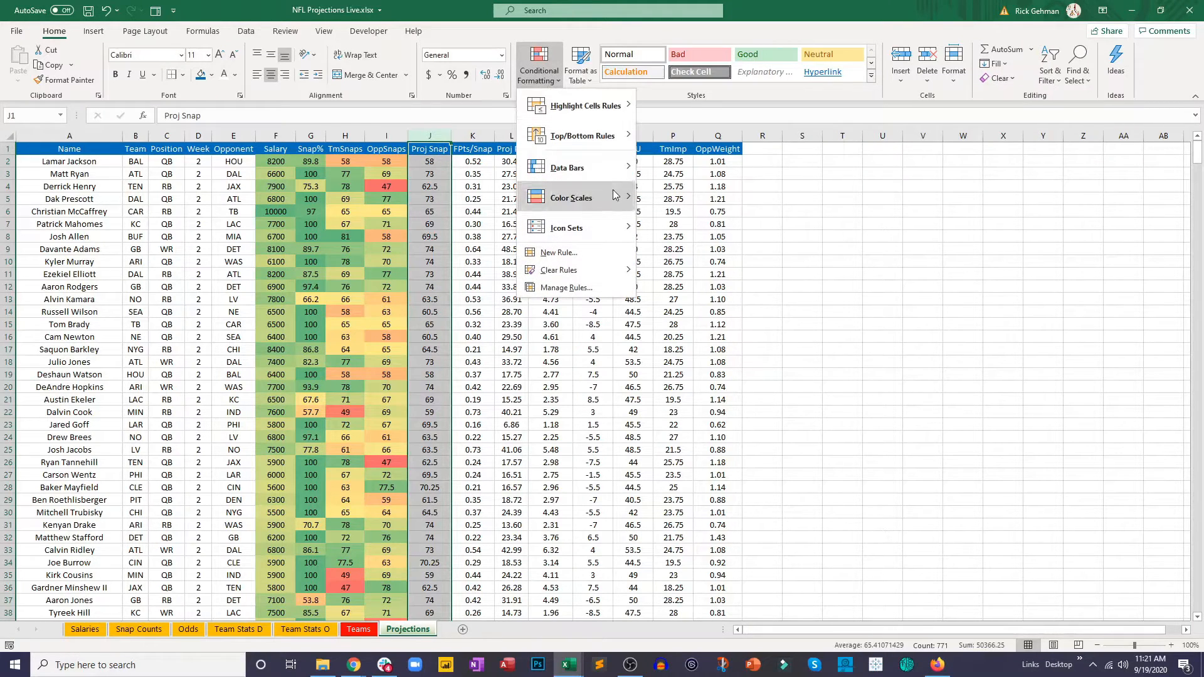
left_click(649, 196)
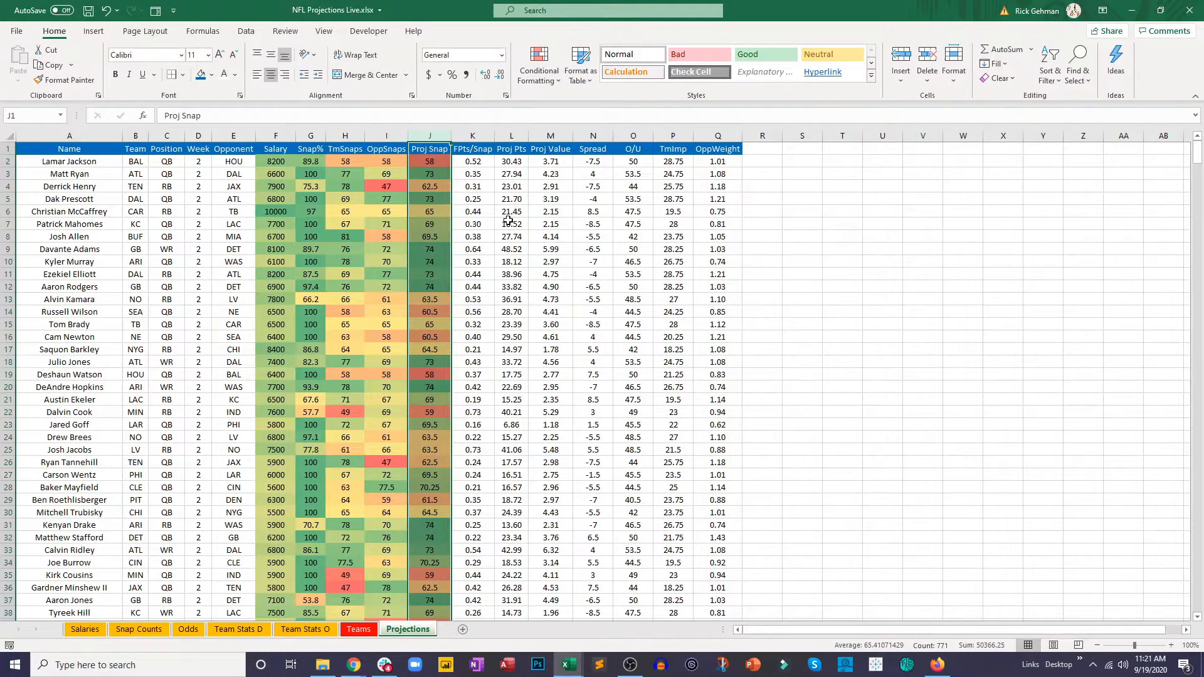
left_click(473, 136)
left_click(539, 69)
mouse_move(593, 198)
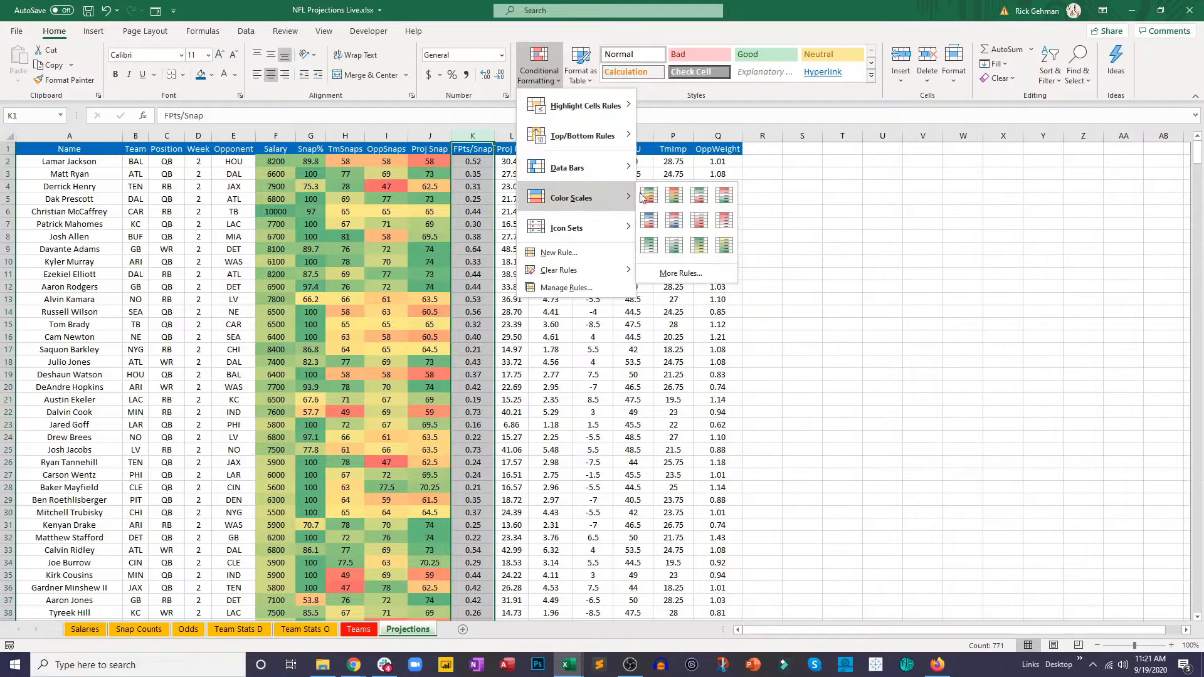
left_click(647, 190)
Step: Apply the green-yellow-red color scale to the Proj Pts column L and the Proj Value column M
left_click(512, 136)
left_click(539, 69)
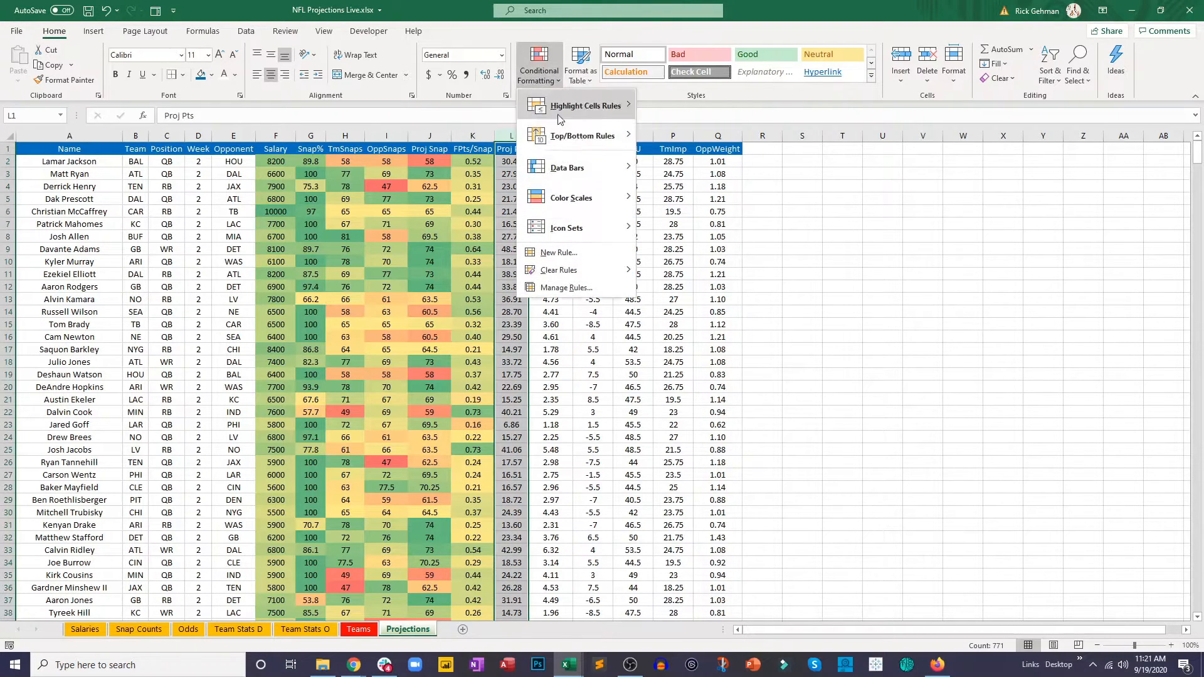
left_click(648, 192)
left_click(551, 135)
left_click(540, 69)
mouse_move(596, 195)
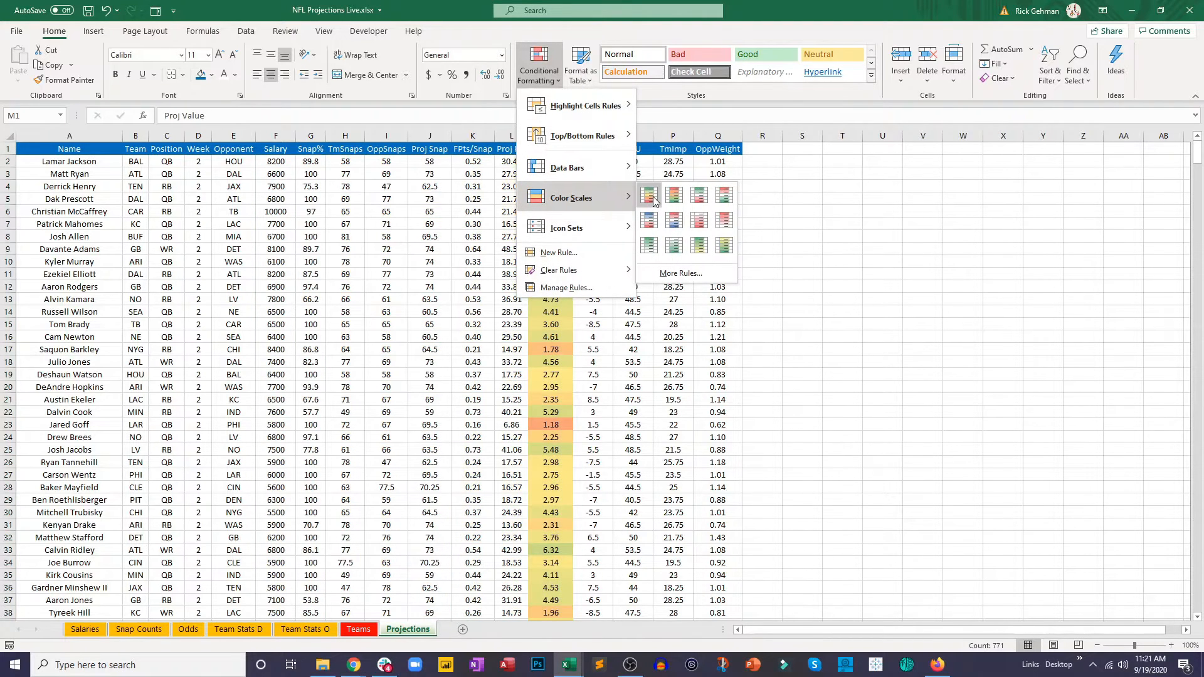
left_click(648, 192)
left_click(581, 247)
Step: Apply the green-yellow-red color scale to the Spread column N and the O/U column O
left_click(593, 135)
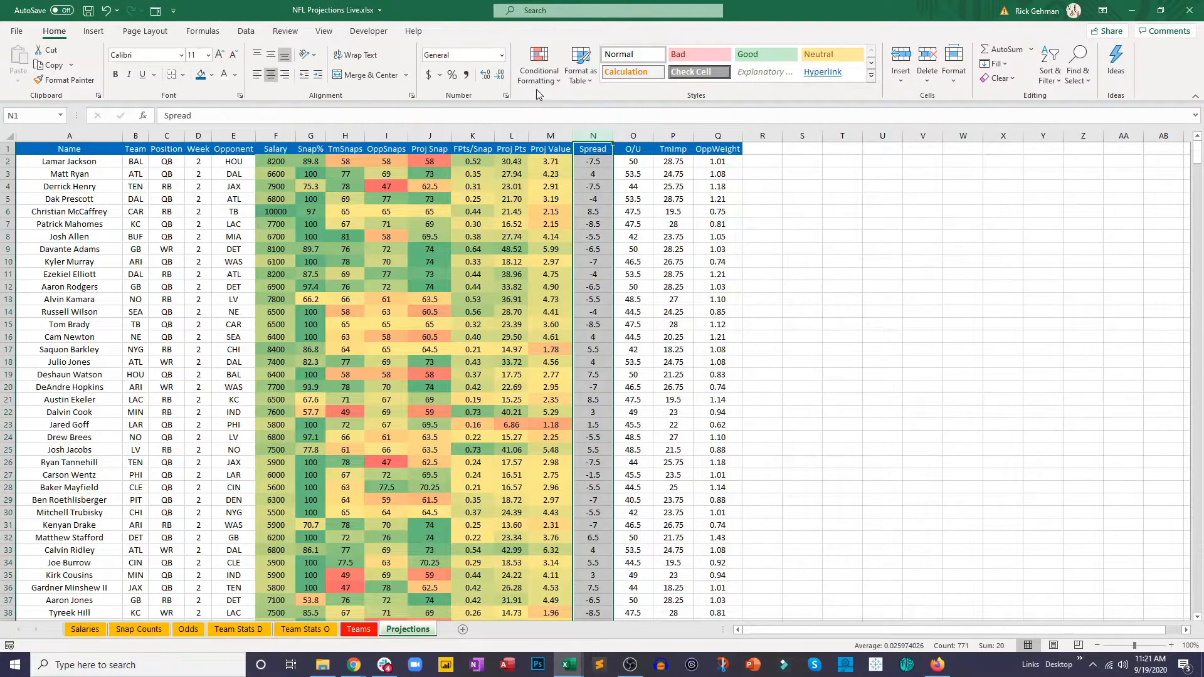
left_click(540, 69)
mouse_move(596, 194)
left_click(648, 192)
left_click(593, 211)
left_click(633, 135)
left_click(540, 70)
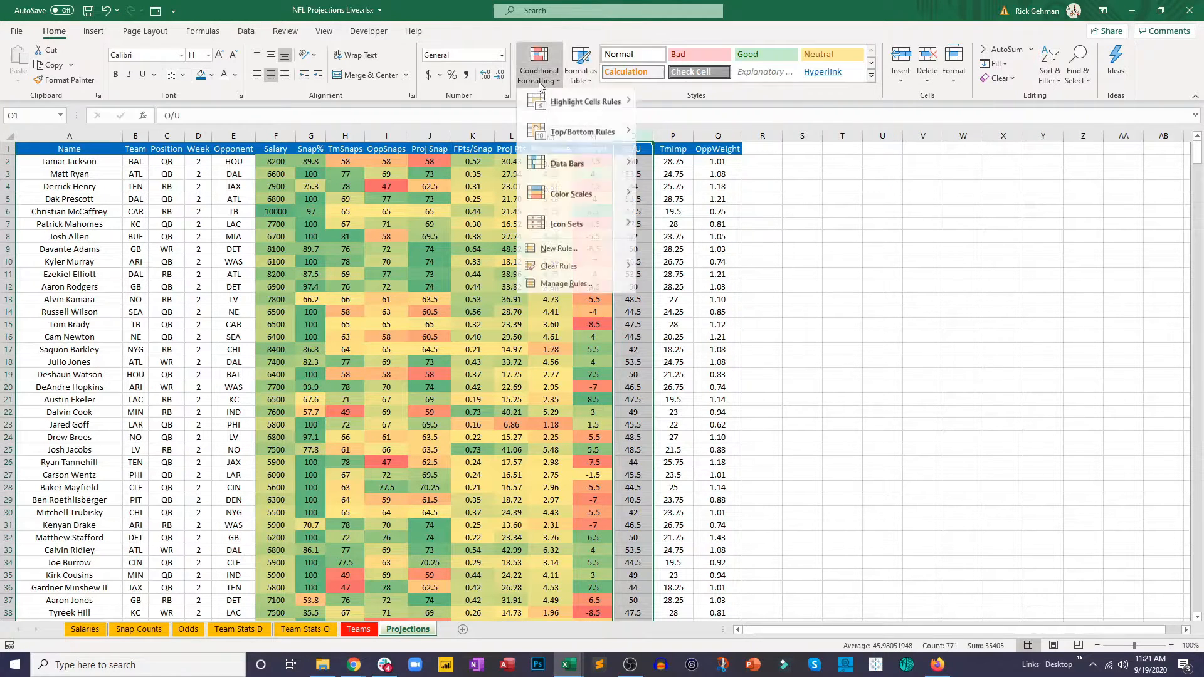
mouse_move(583, 198)
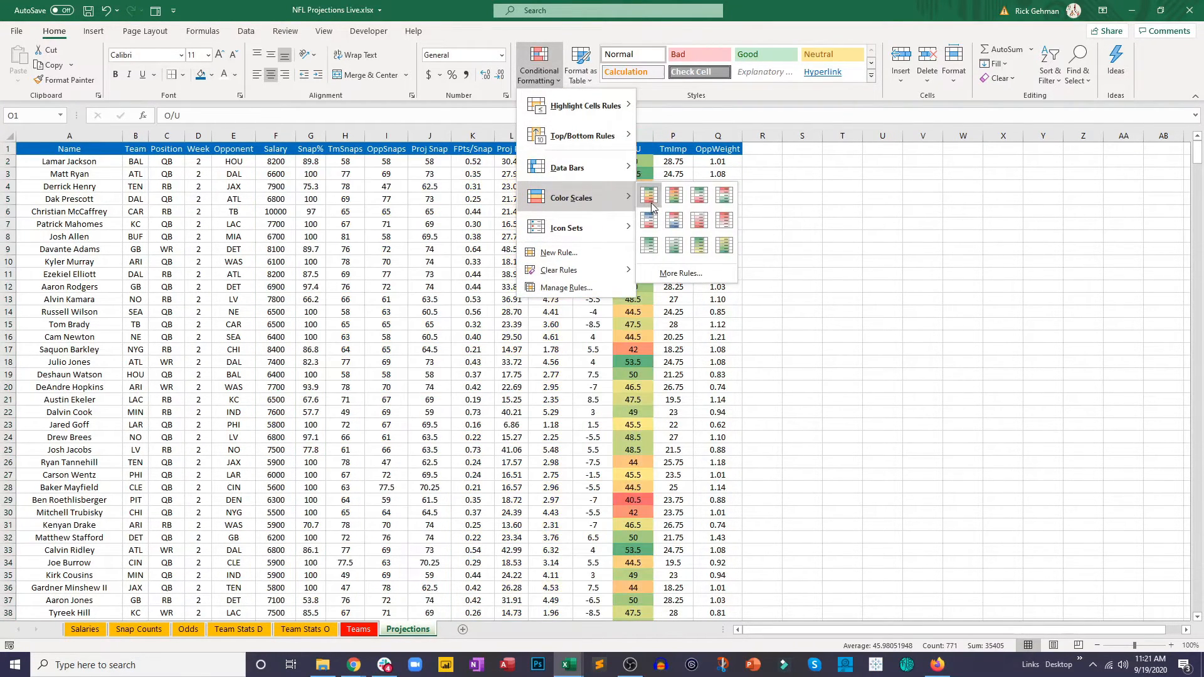
left_click(652, 202)
Step: Apply the green-yellow-red color scale to the TmImp column P and the OppWeight column Q
left_click(684, 135)
left_click(544, 78)
mouse_move(603, 197)
left_click(649, 219)
left_click(718, 135)
left_click(540, 69)
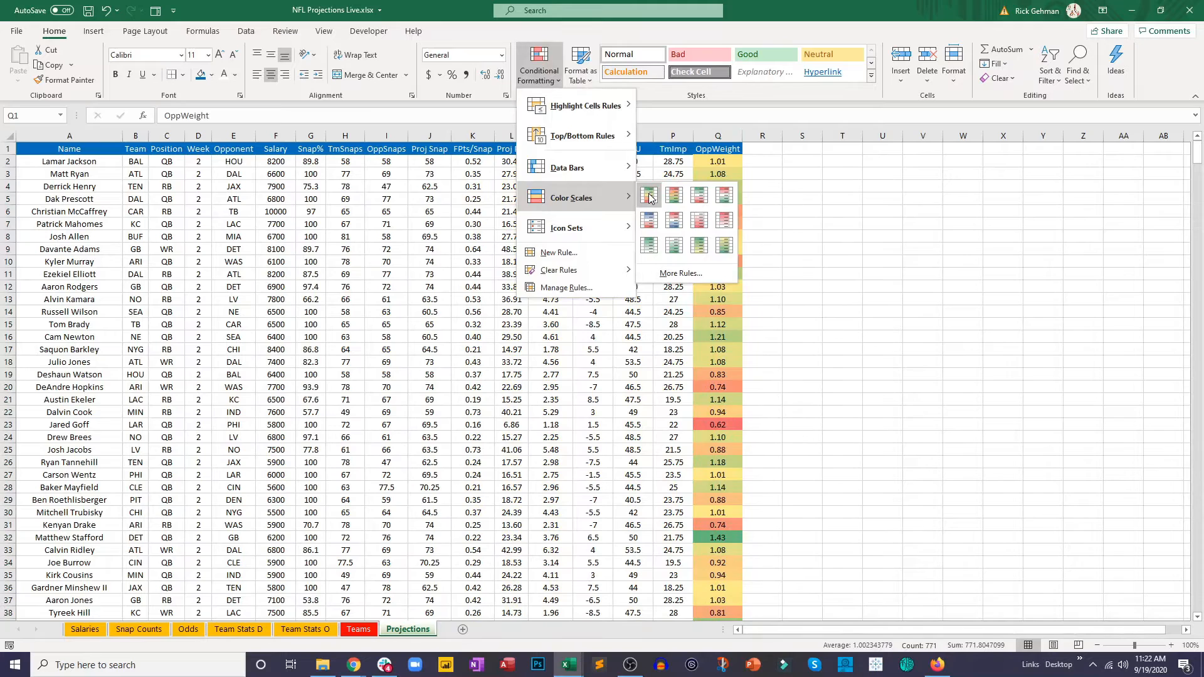
left_click(639, 222)
left_click(802, 286)
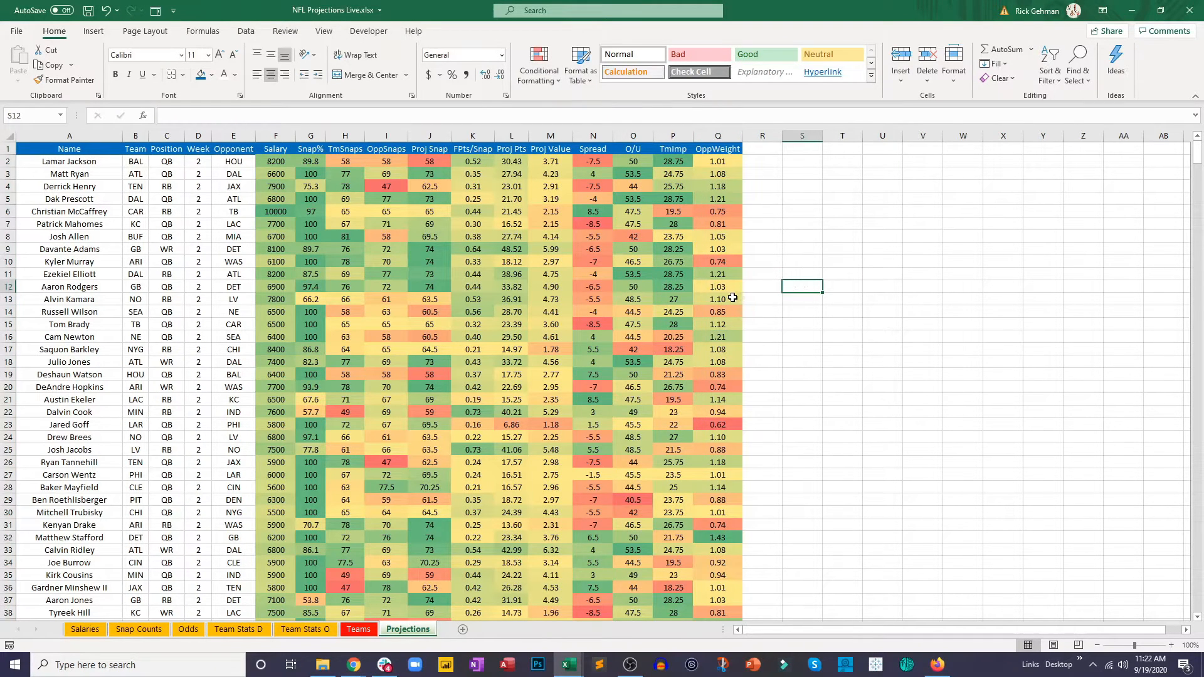
left_click(593, 309)
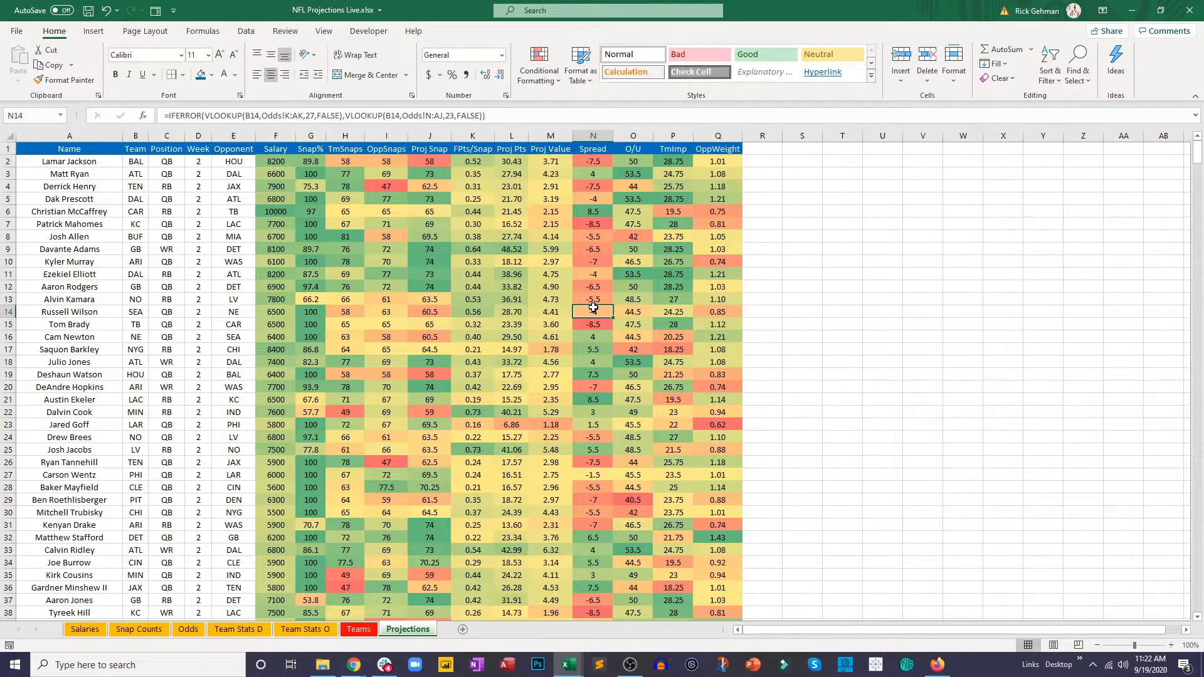
Step: Add filters to the header row of columns A through Q on the Projections sheet
left_click_drag(68, 136, 718, 135)
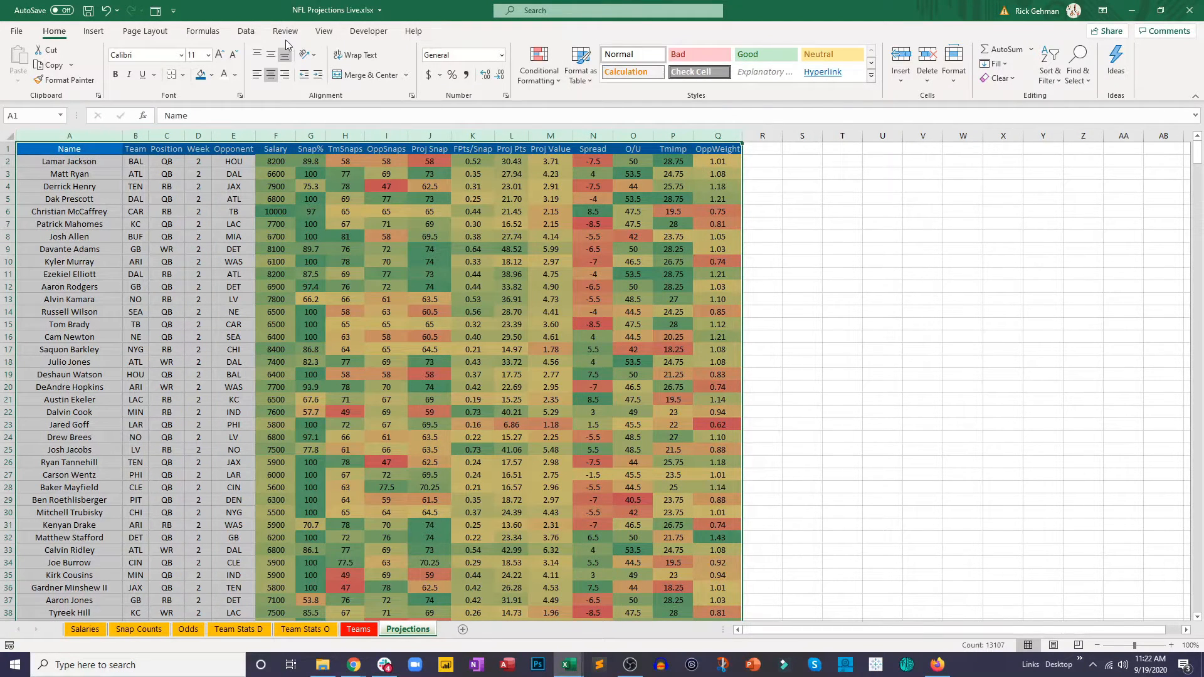
left_click(245, 31)
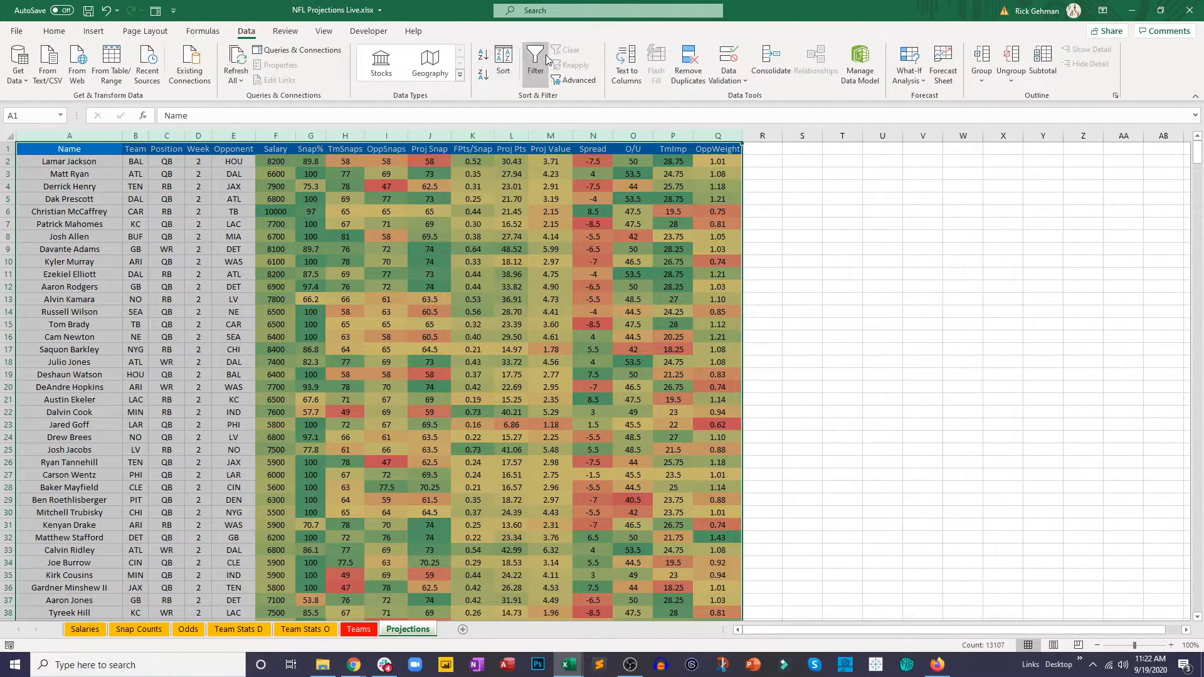
left_click(543, 56)
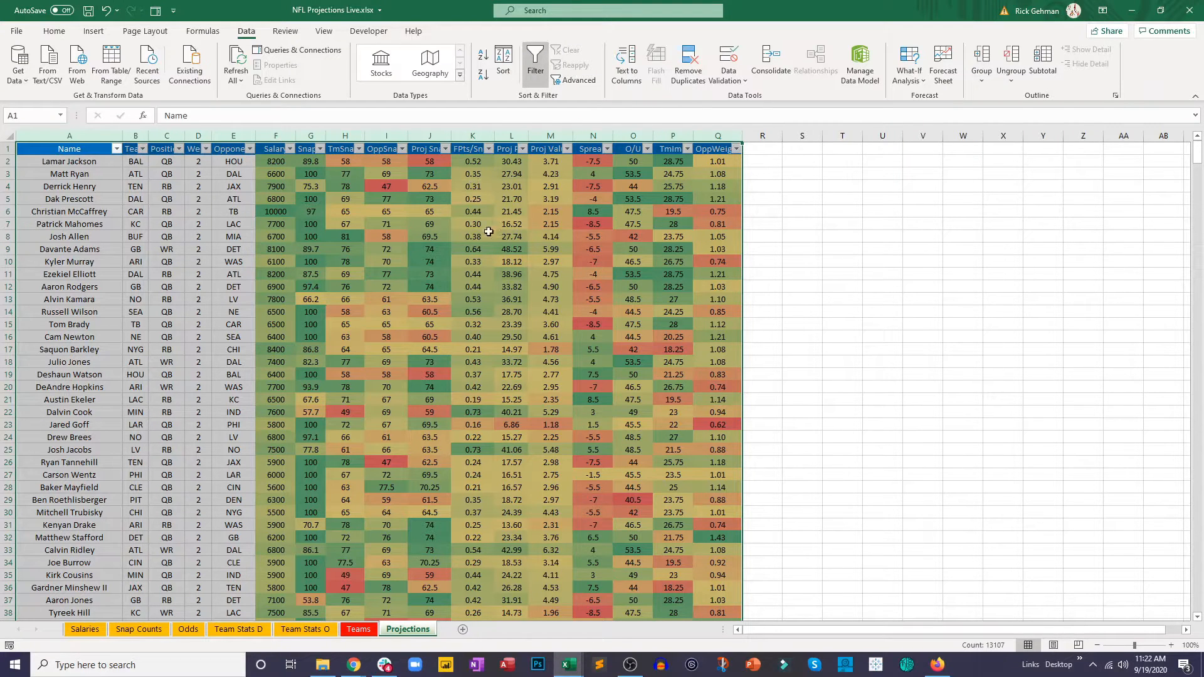
left_click(606, 173)
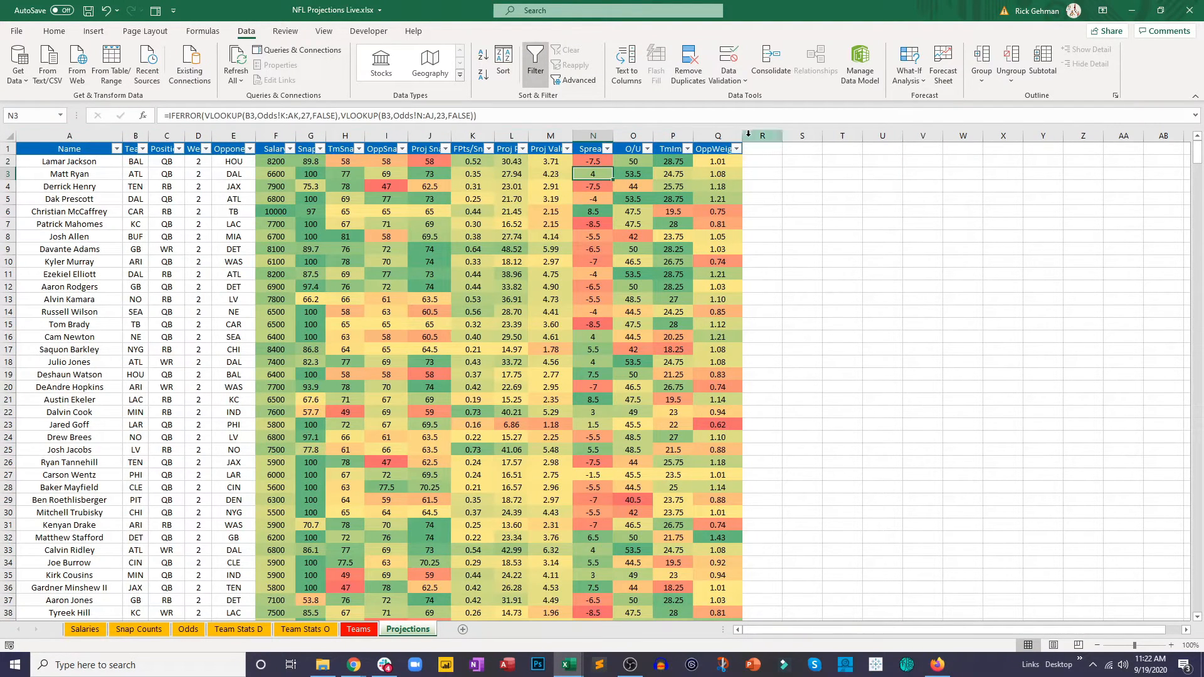
Step: Widen columns F through Q so their header names fit beside the filter arrows
left_click_drag(742, 136, 472, 139)
mouse_move(386, 135)
left_mouse_down()
mouse_move(440, 135)
mouse_move(381, 136)
left_mouse_up()
double_click(324, 134)
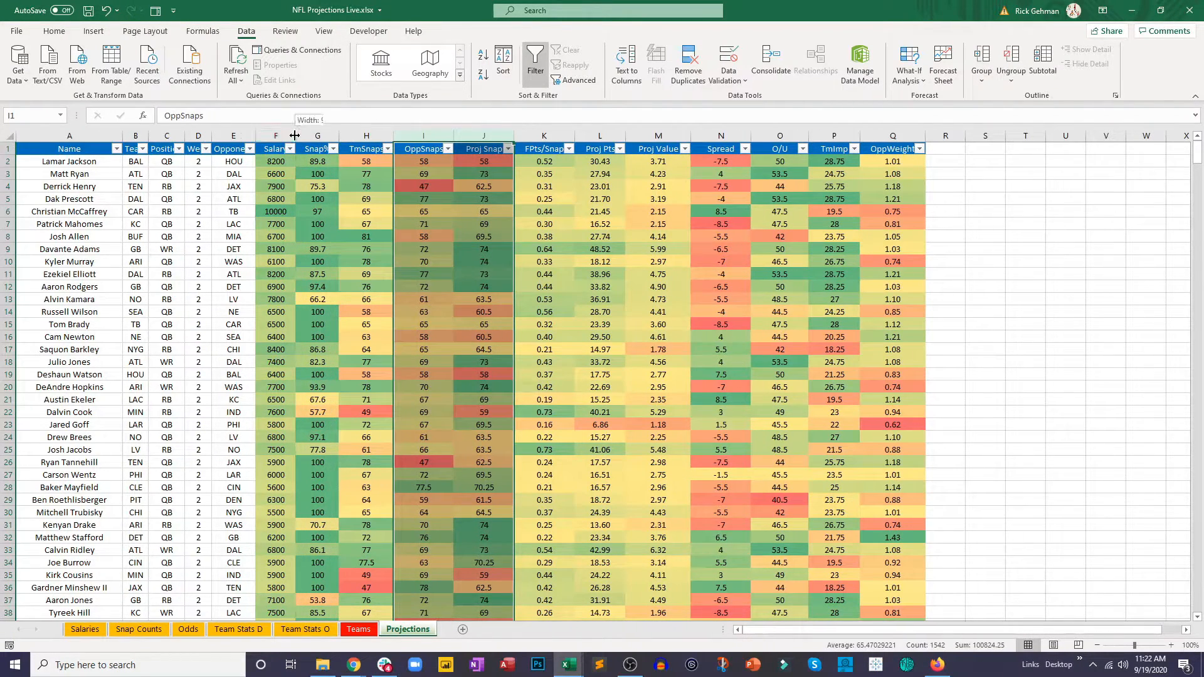
double_click(295, 136)
left_click(269, 214)
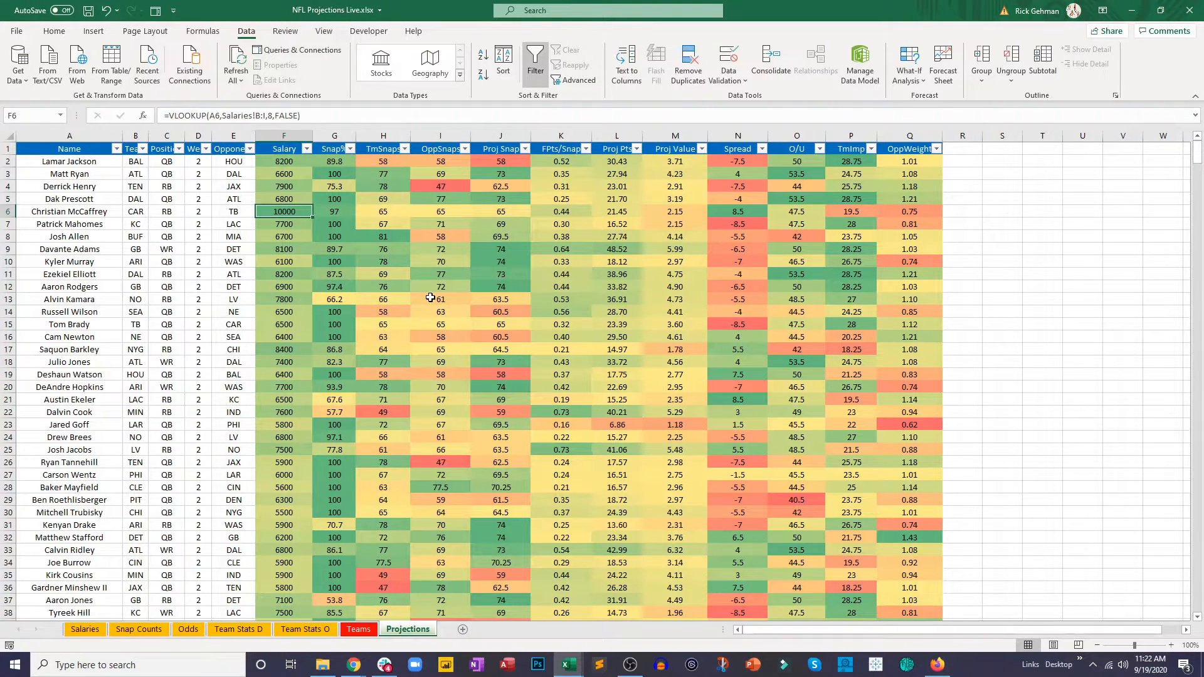
Step: Sort the projections by Salary from largest to smallest and check the null salaries and #N/A snap percentages
left_click(307, 149)
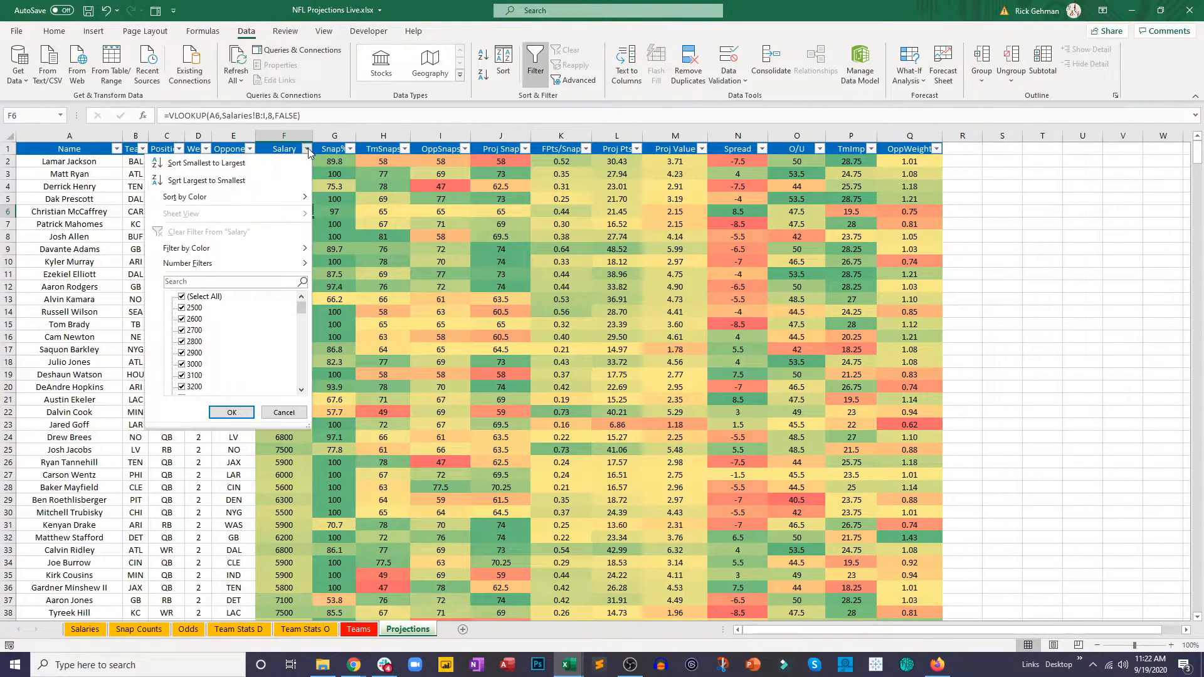
left_click(287, 182)
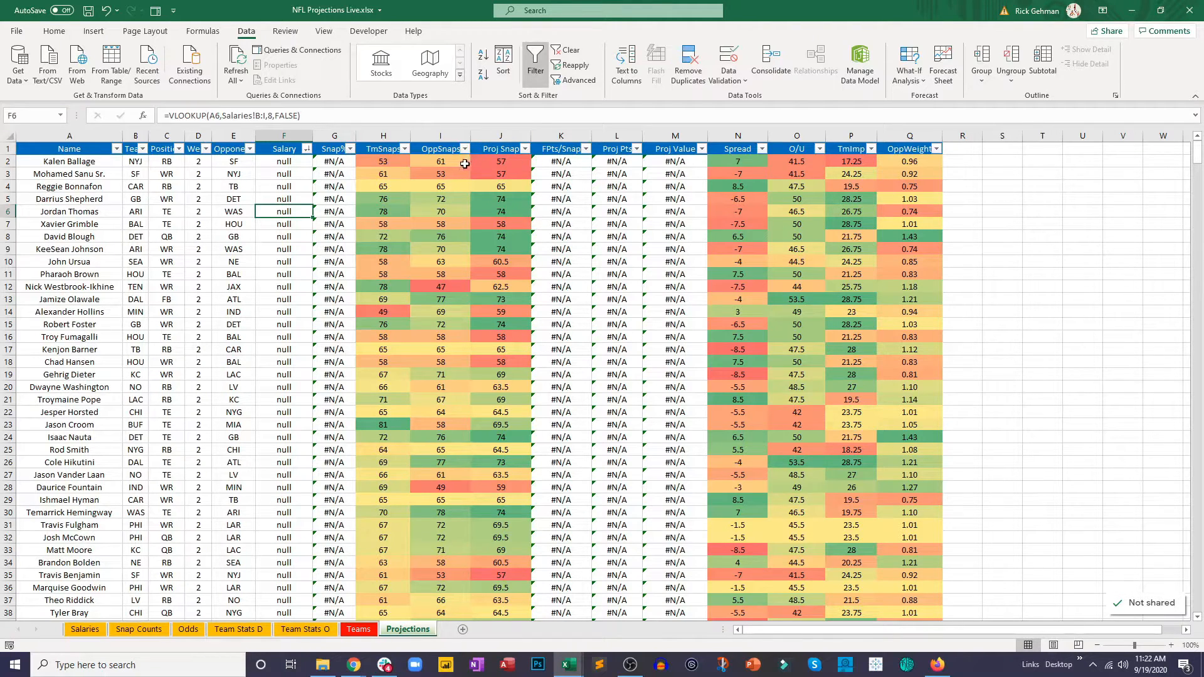
left_click_drag(286, 175, 285, 391)
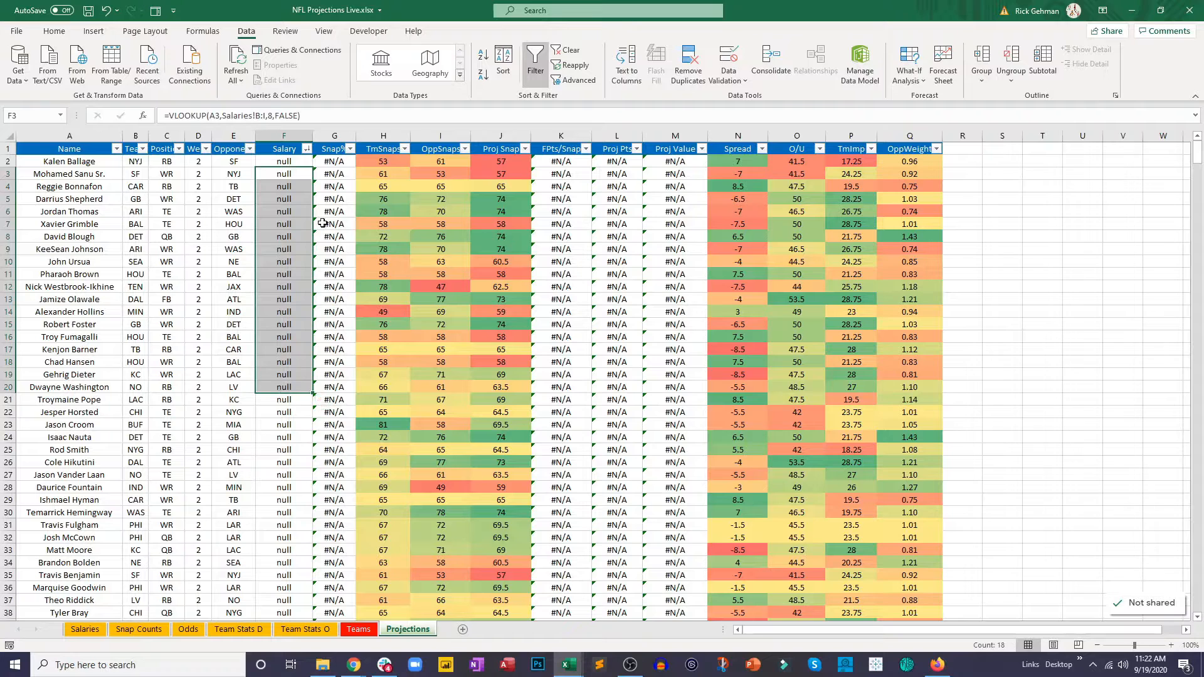
left_click_drag(338, 186, 324, 363)
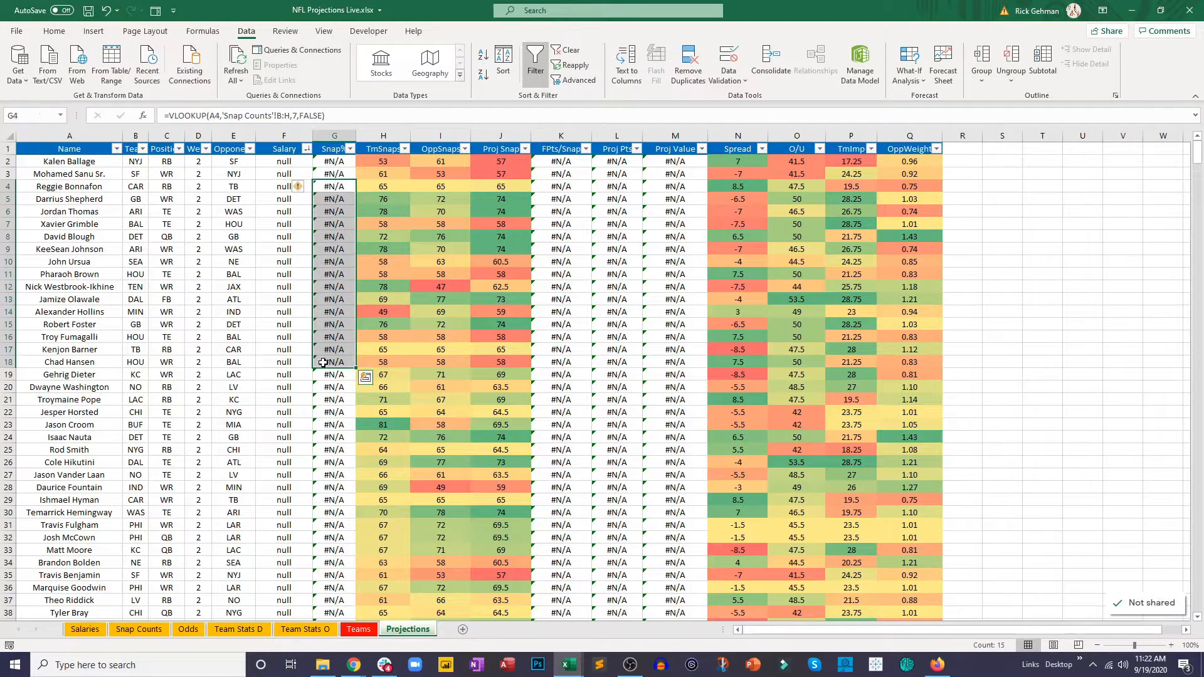
Step: Filter the Salary column to exclude the null entries
left_click(306, 149)
scroll(271, 323, "down", 15)
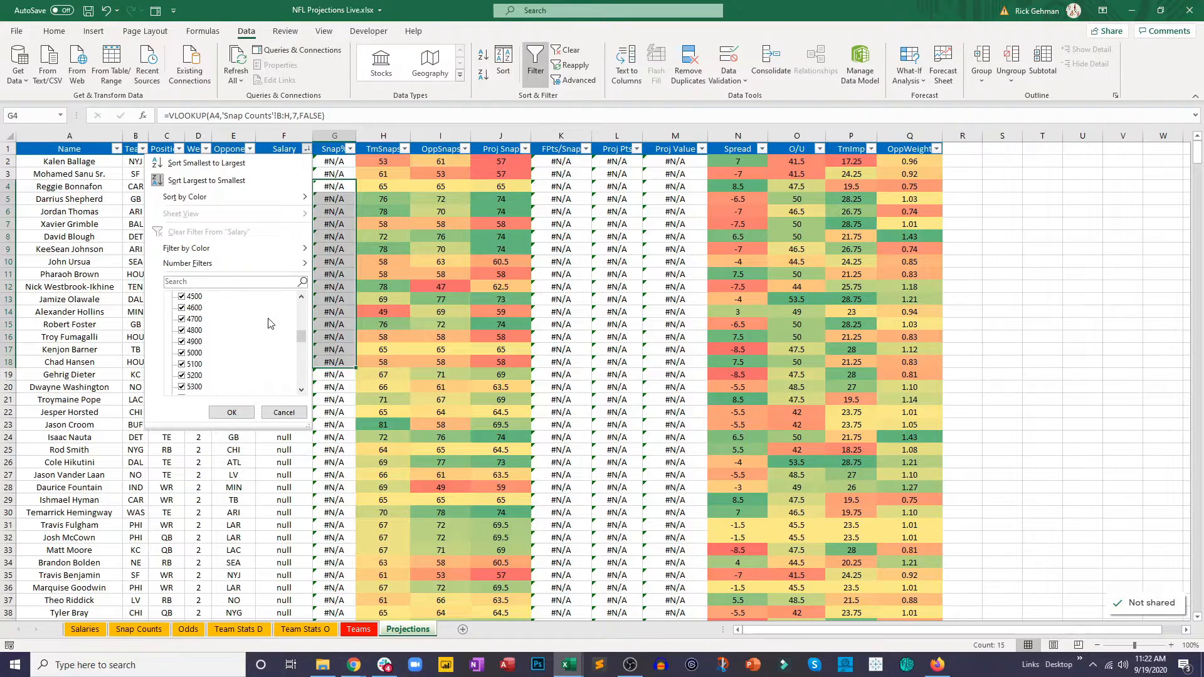
left_click(195, 388)
left_click(252, 414)
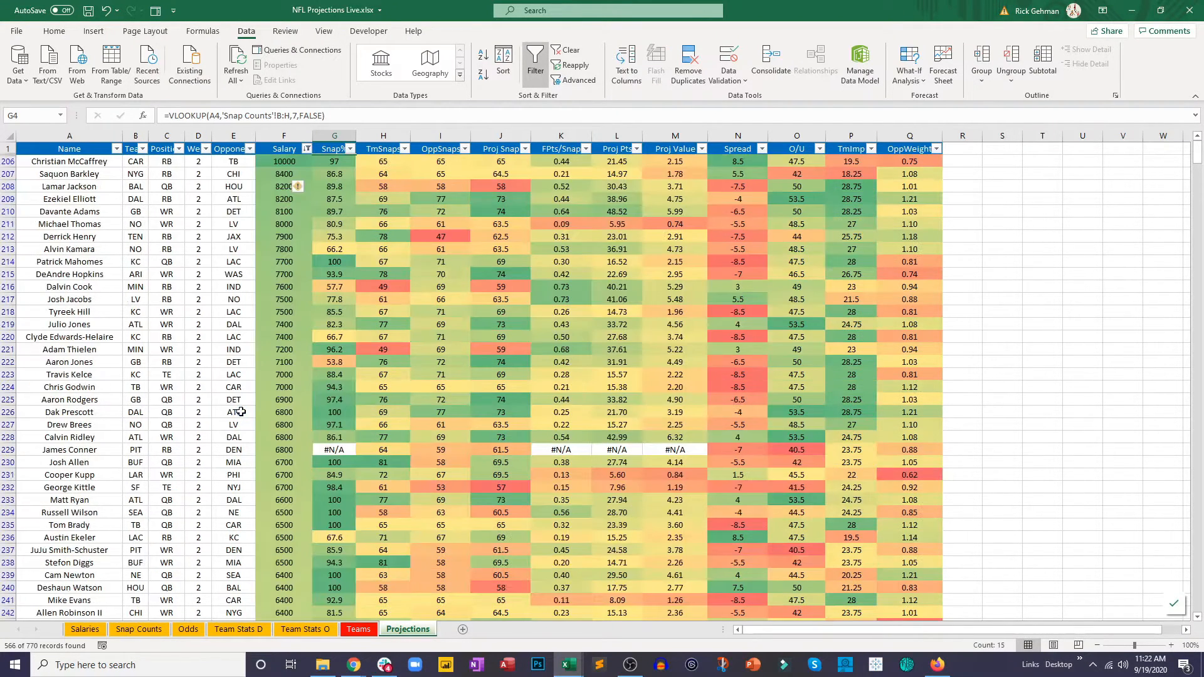
left_click(257, 274)
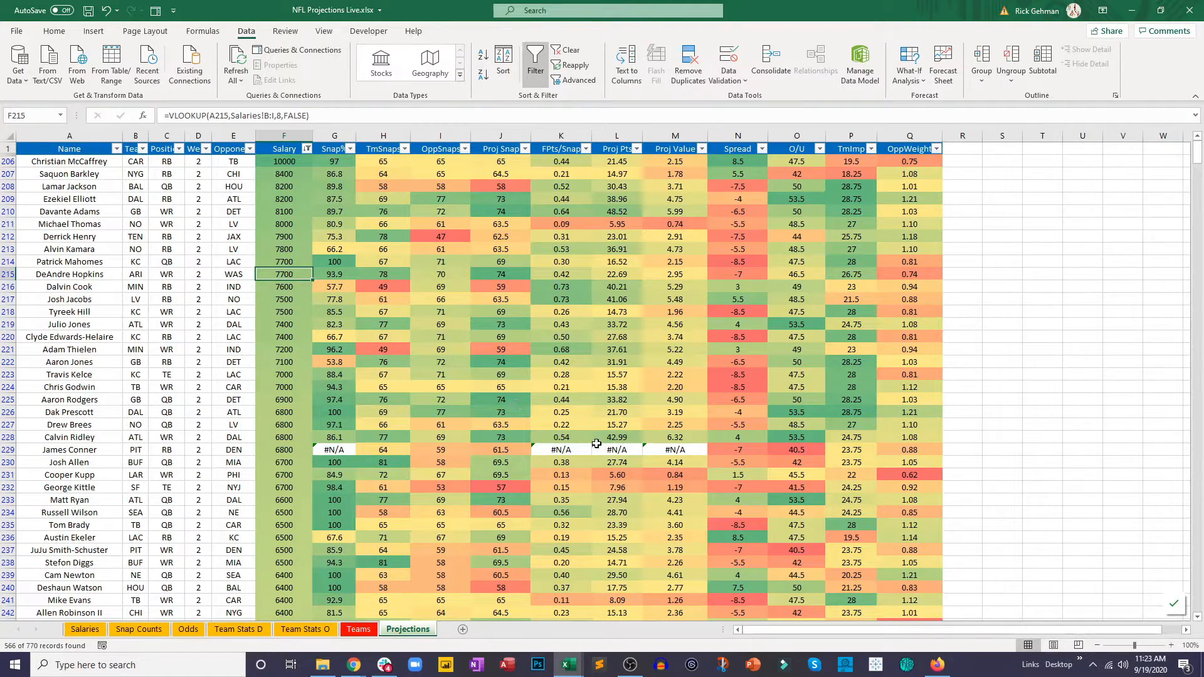
Step: Filter the Proj Pts column to exclude the #N/A entries
left_click(637, 149)
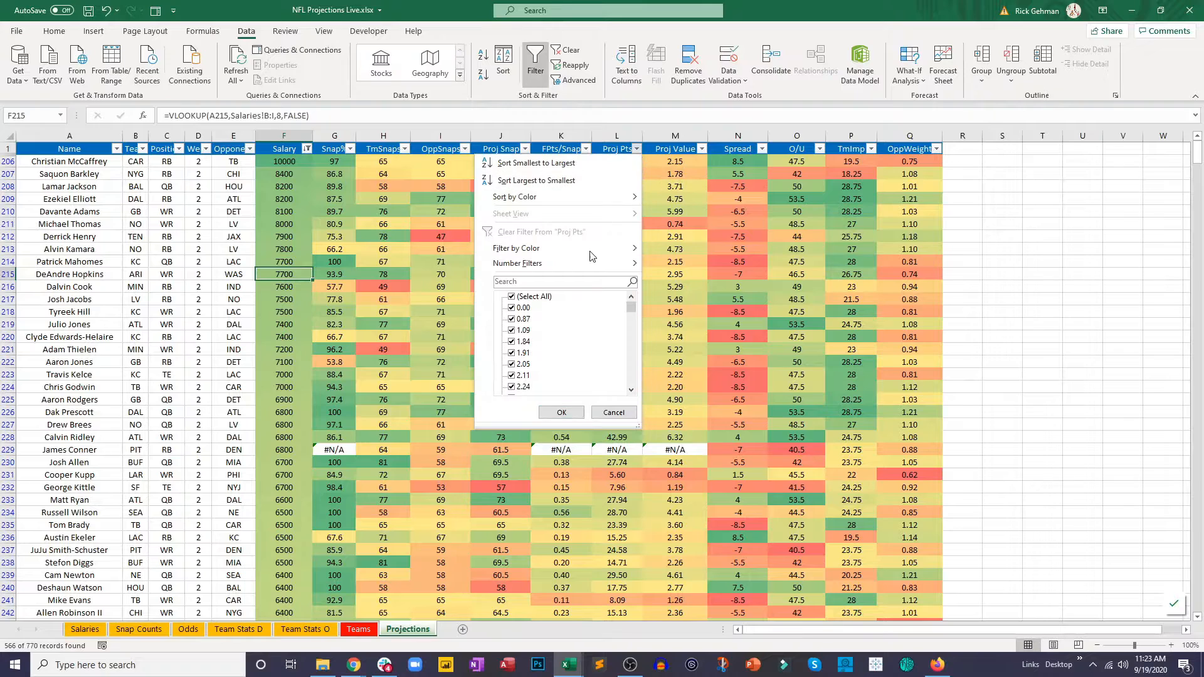
scroll(571, 330, "down", 15)
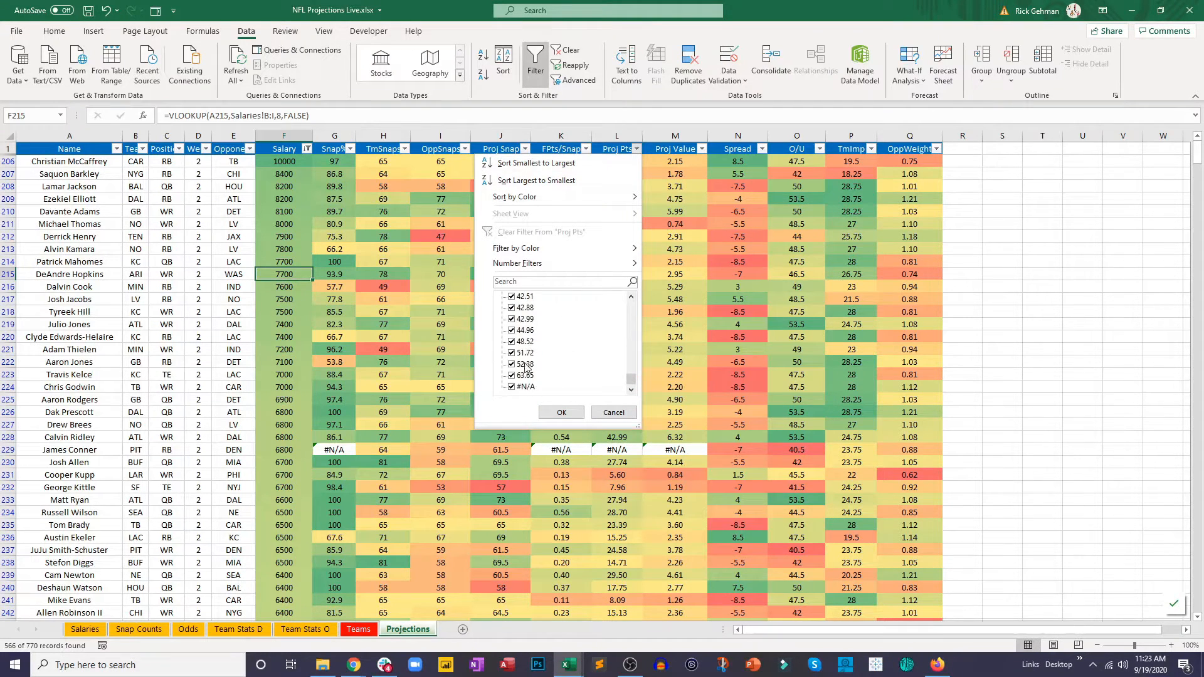
left_click(511, 386)
left_click(561, 412)
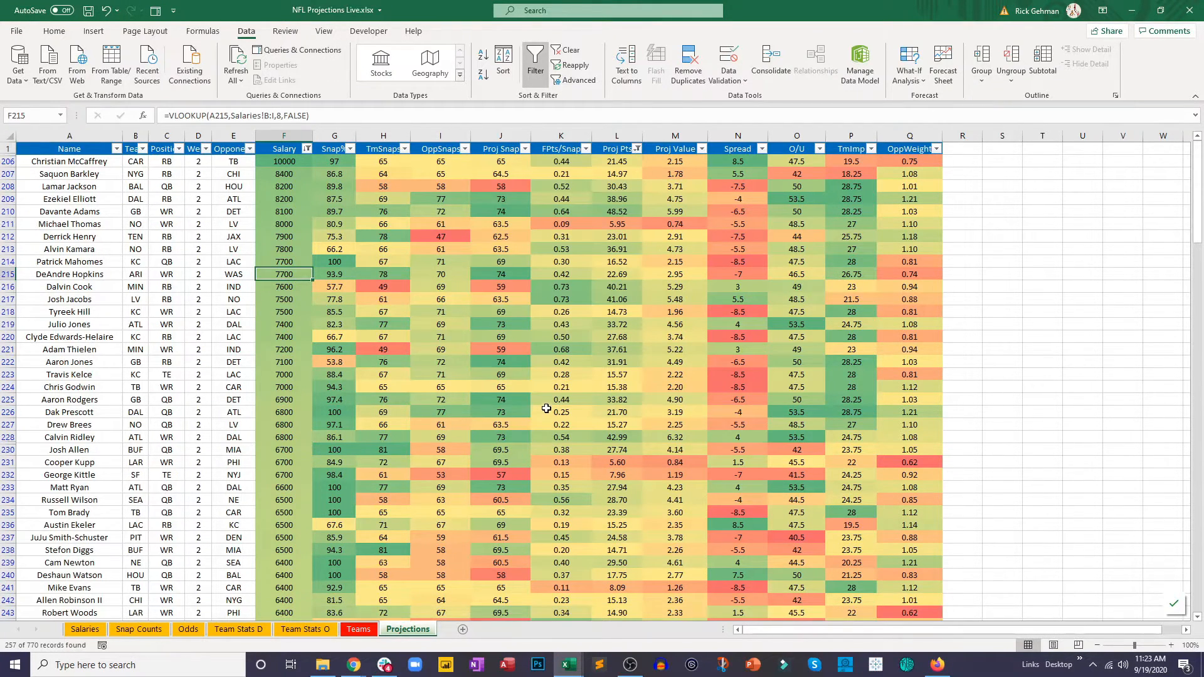
left_click(608, 325)
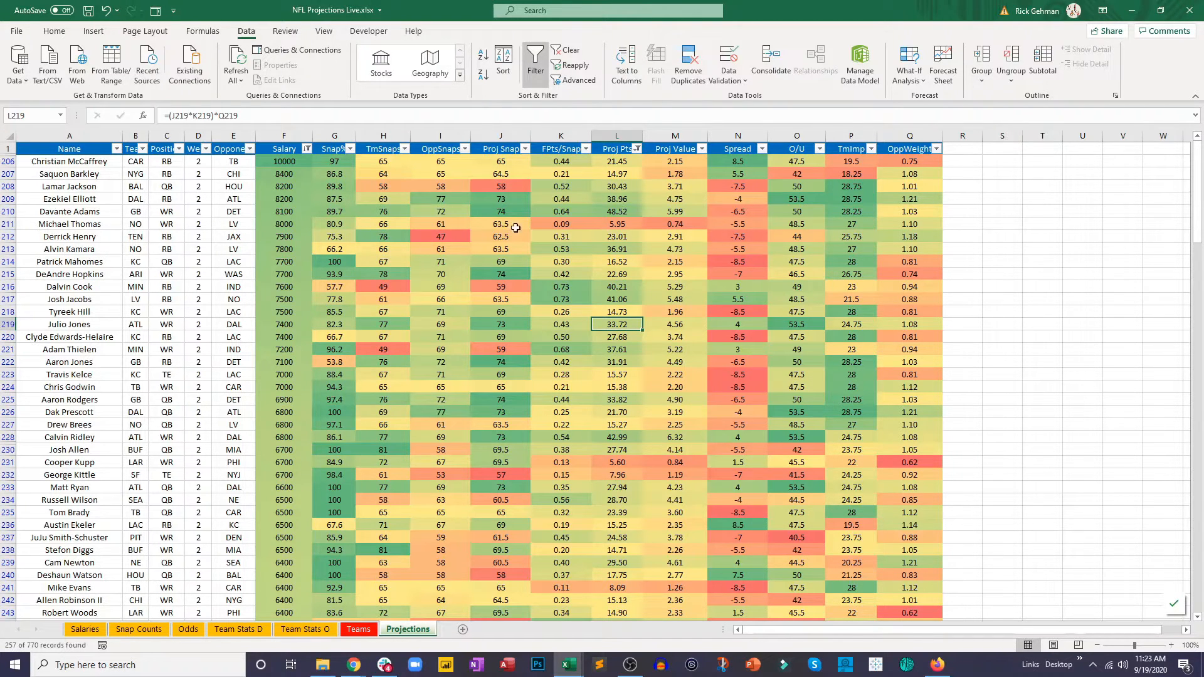
Step: Review the formulas behind the Proj Snap, FPts/Snap, Proj Pts, OppWeight and TmImp columns
left_click(510, 165)
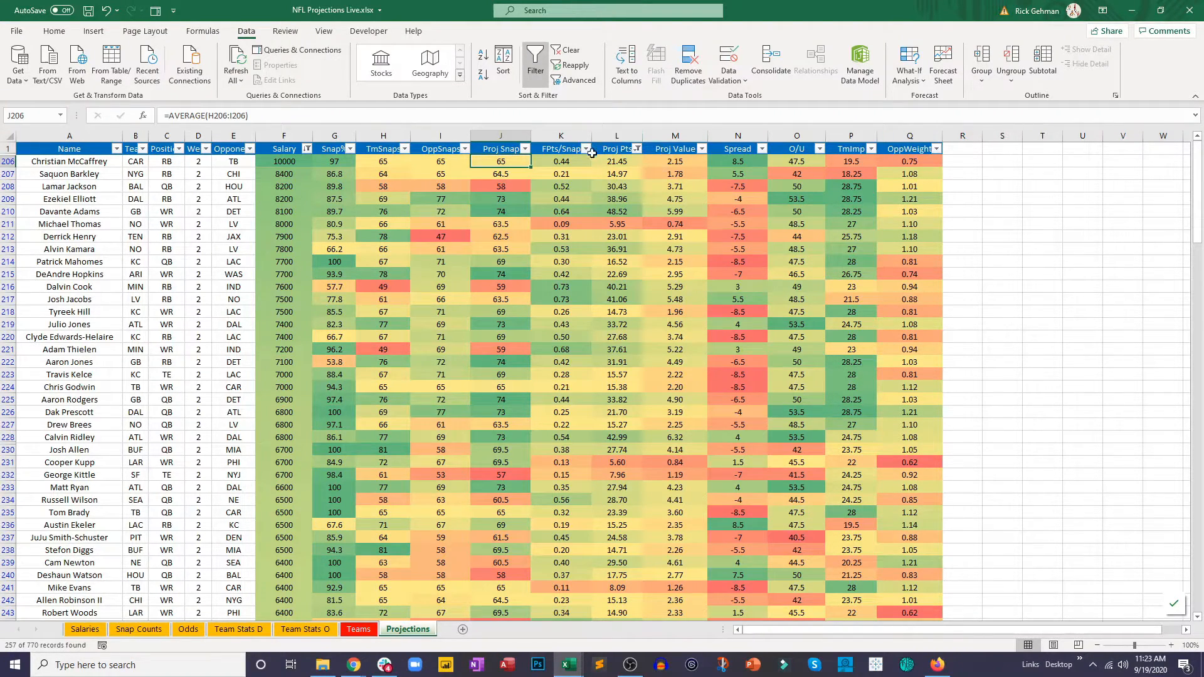
left_click(573, 163)
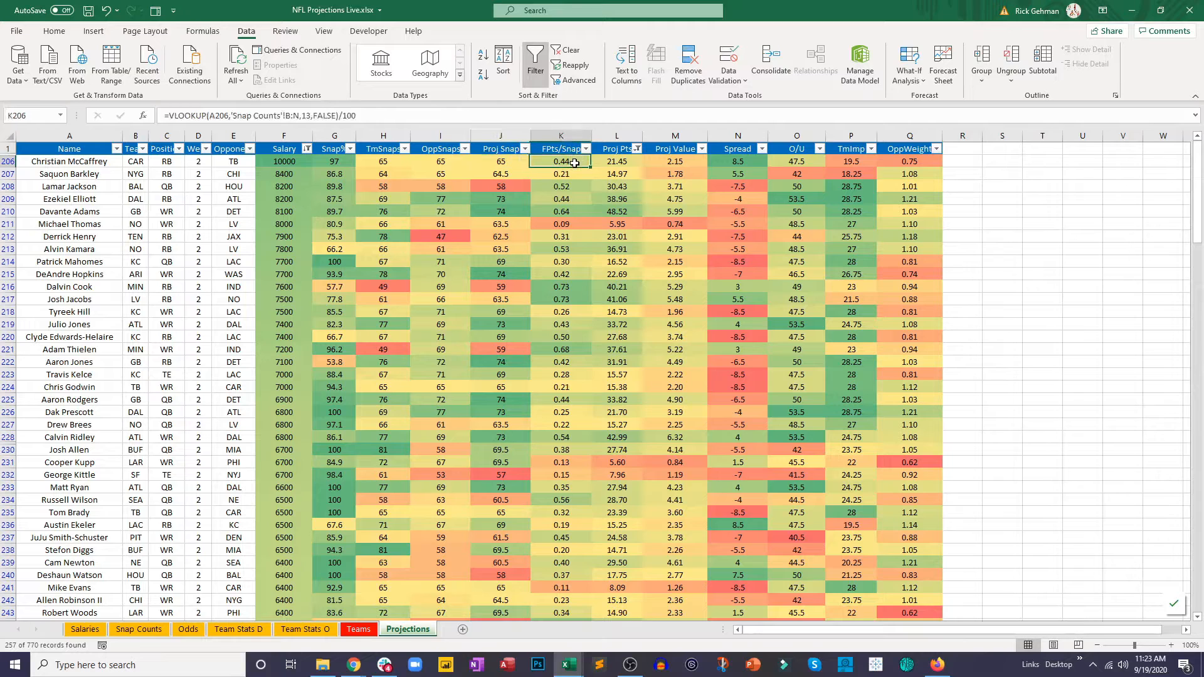
left_click(617, 161)
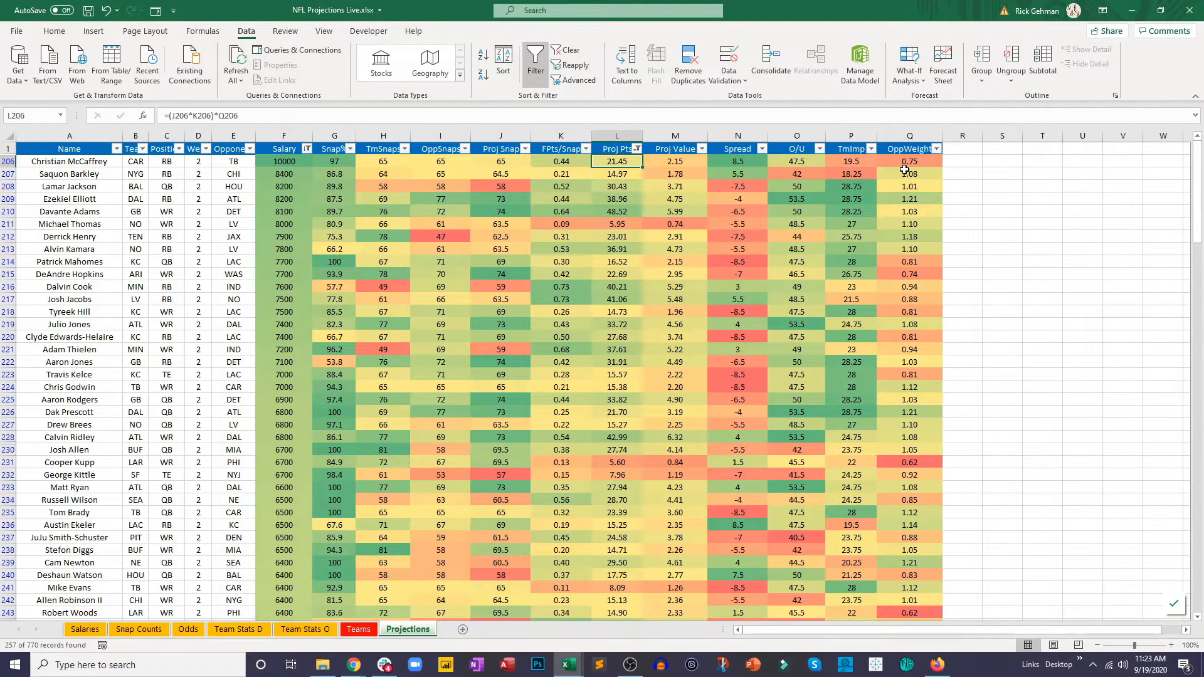
left_click(907, 163)
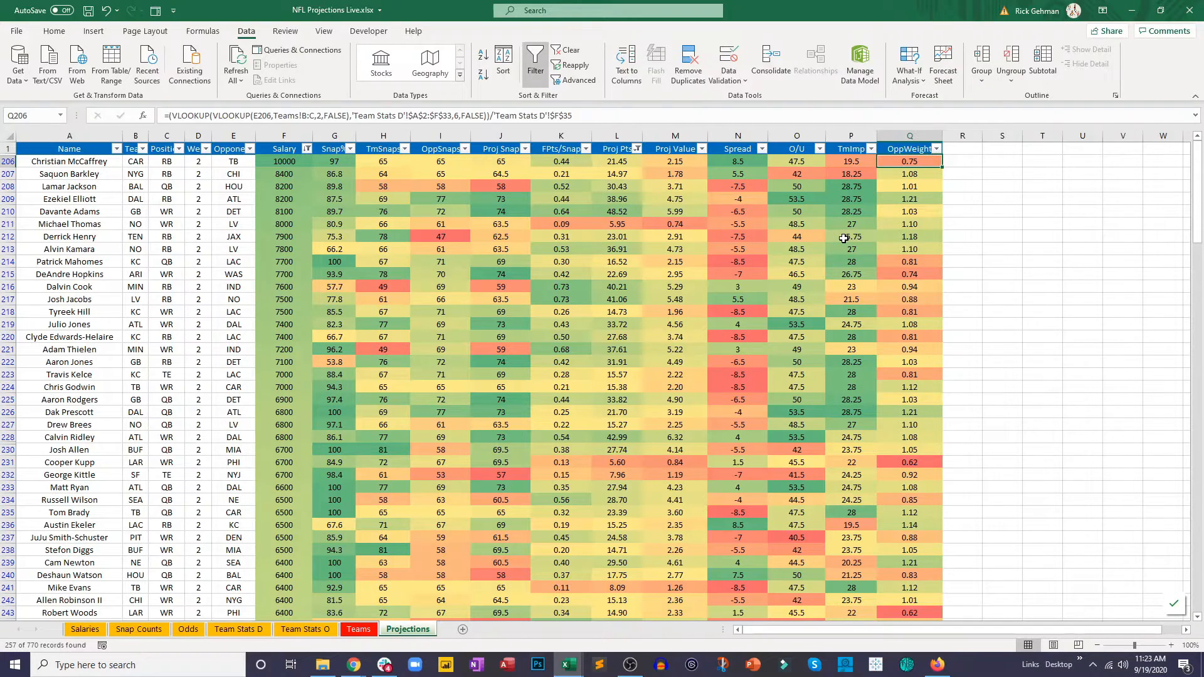
left_click(847, 161)
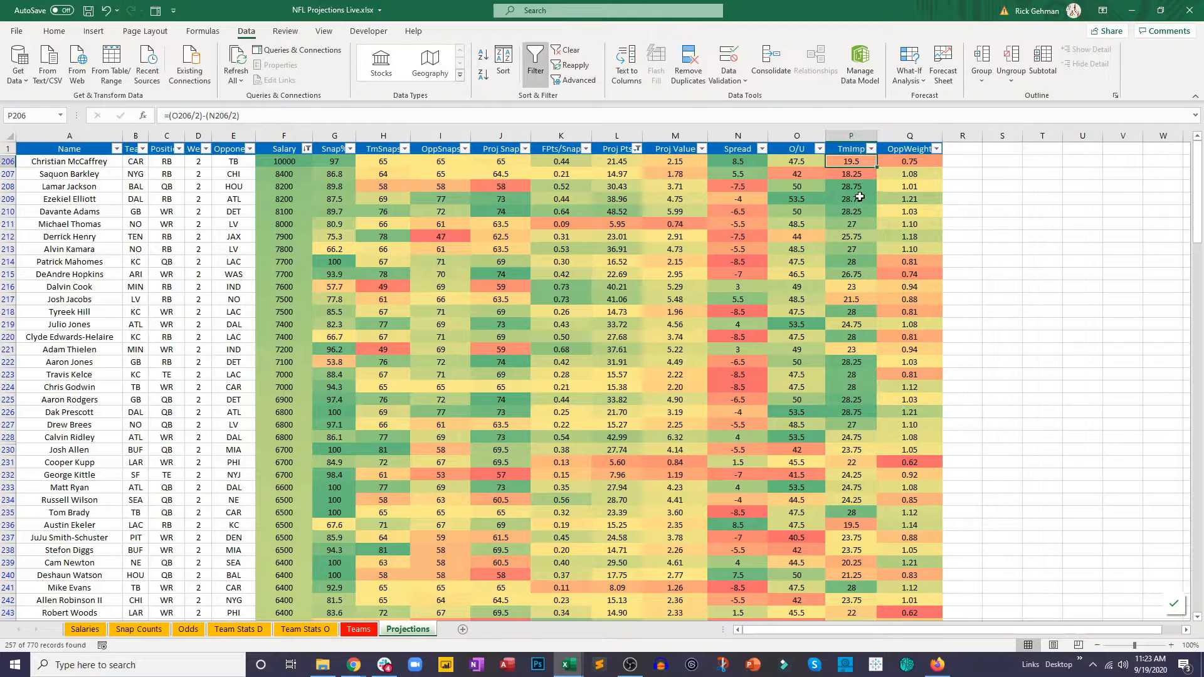
left_click(836, 177)
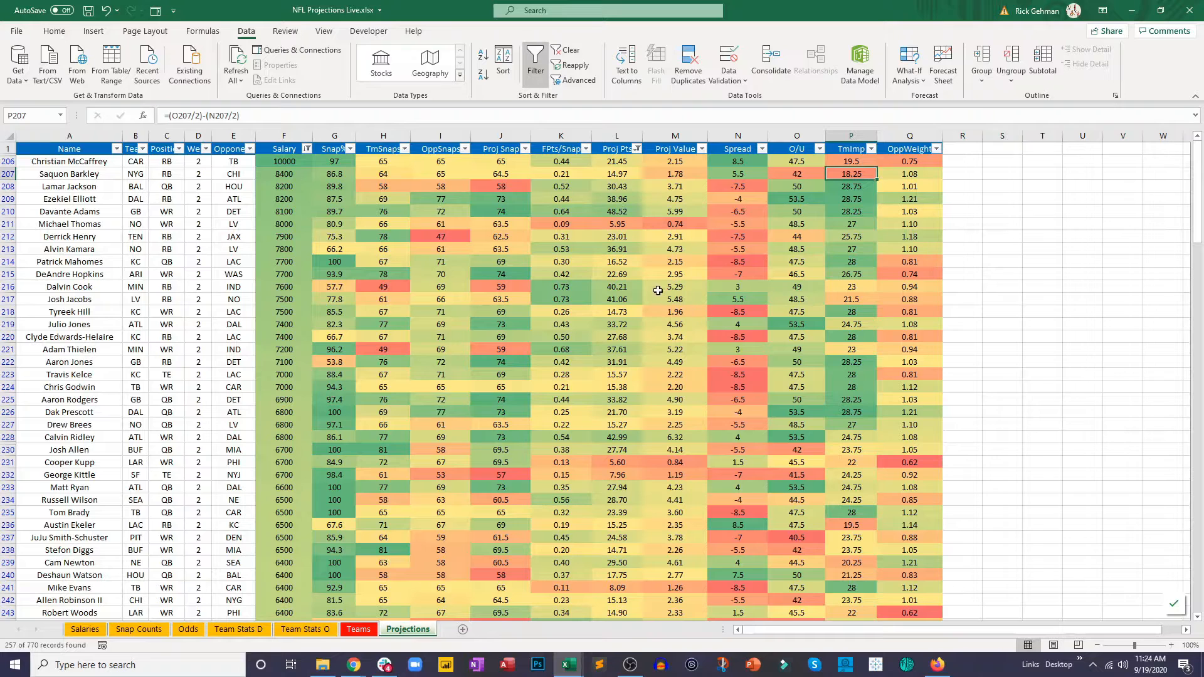
Step: Sort the players by Proj Value from largest to smallest and inspect the projected points of the top rows
left_click(638, 149)
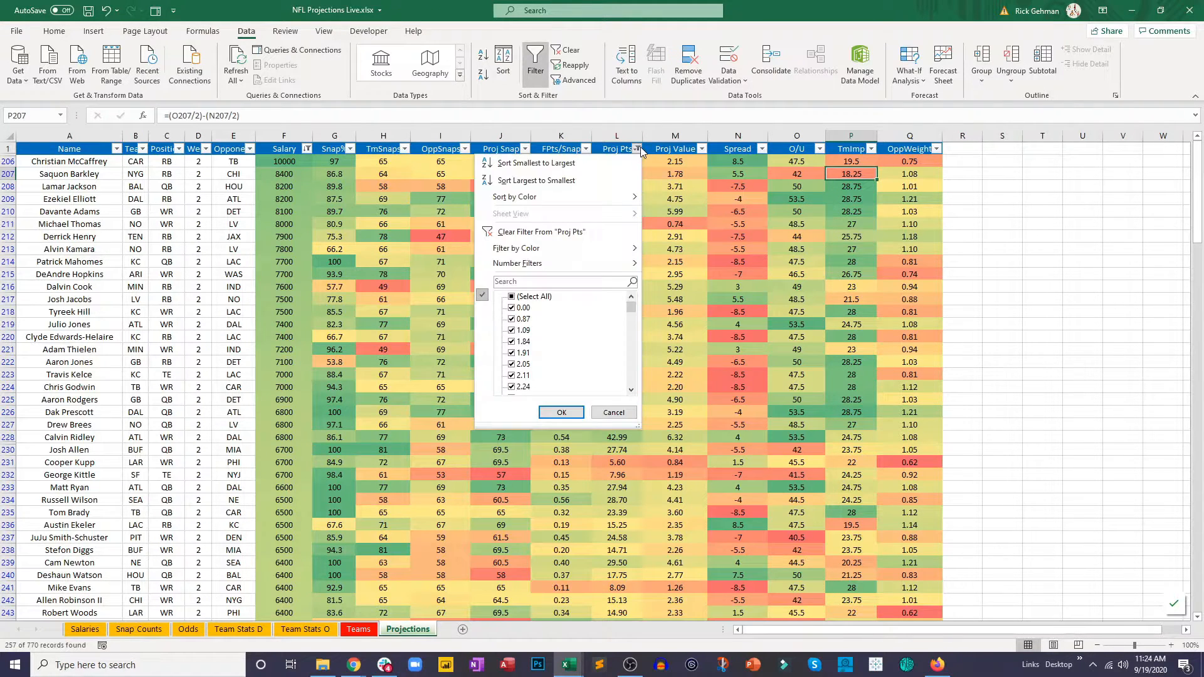
left_click(702, 149)
left_click(703, 149)
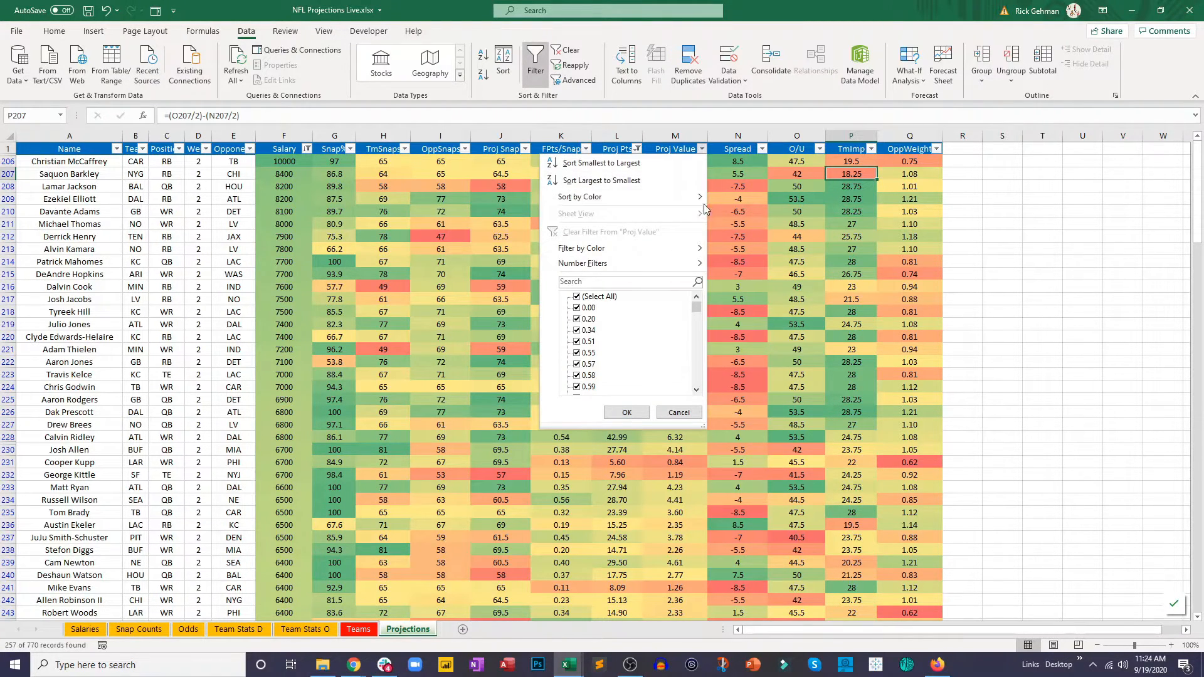
left_click(701, 181)
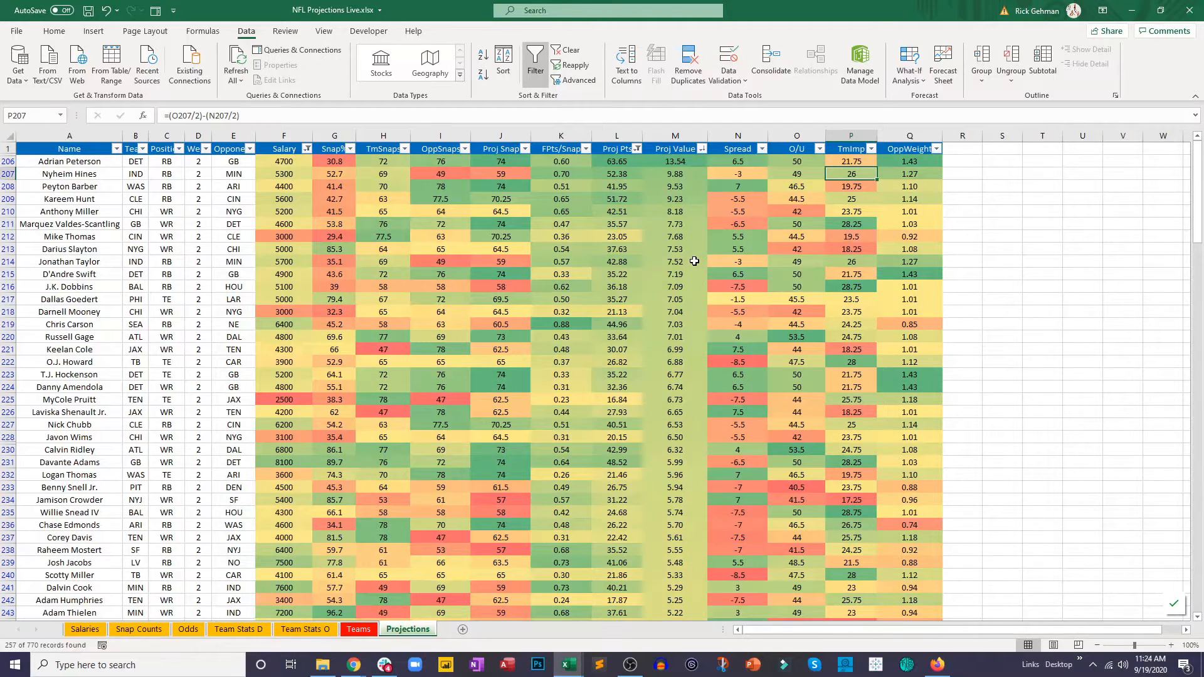
left_click(694, 261)
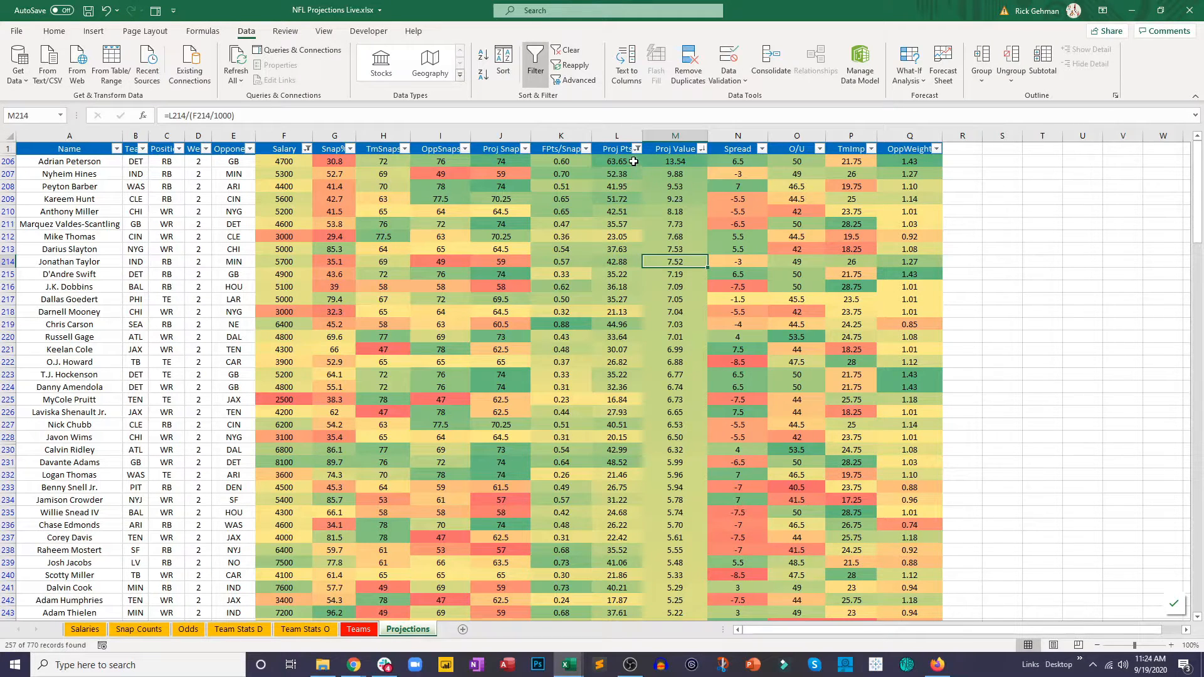
left_click_drag(635, 164, 631, 187)
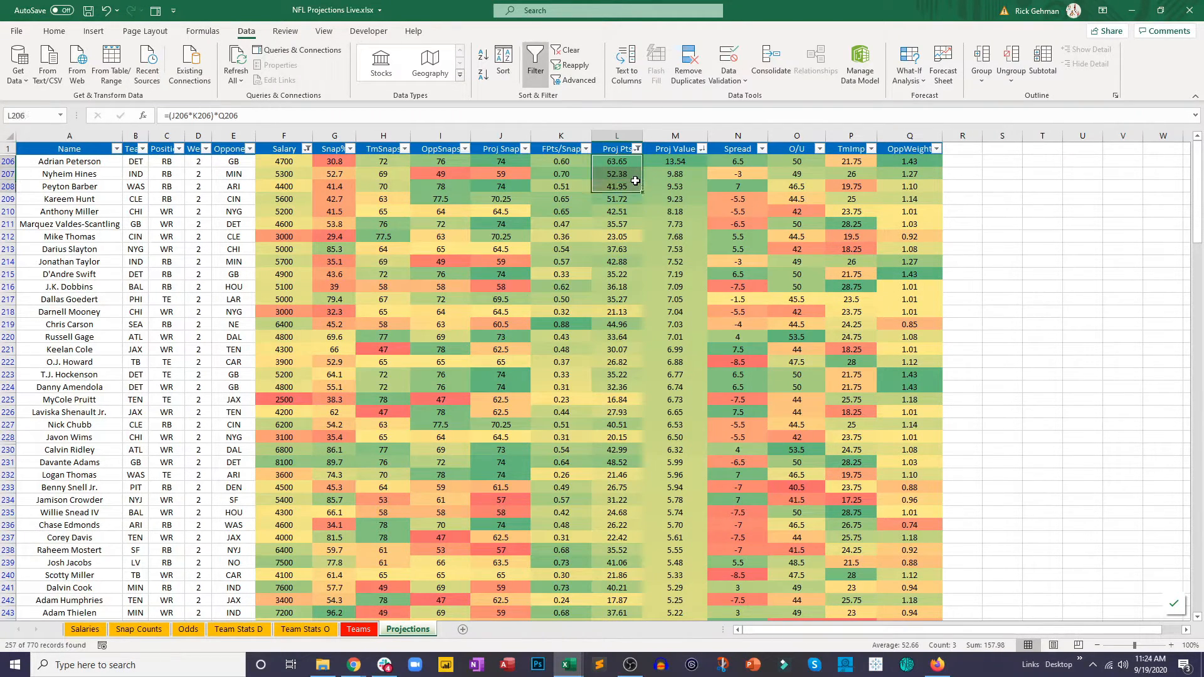
left_click(624, 236)
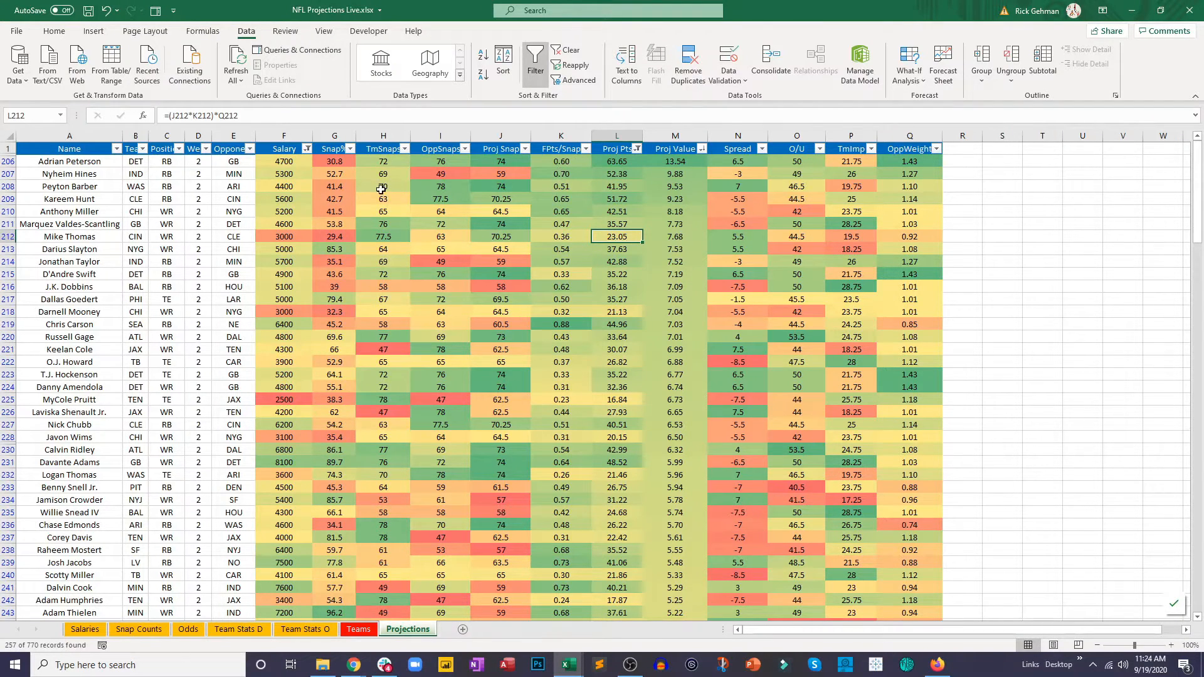
Step: Sort the projections by Salary from largest to smallest and save the workbook
left_click(307, 149)
left_click(276, 180)
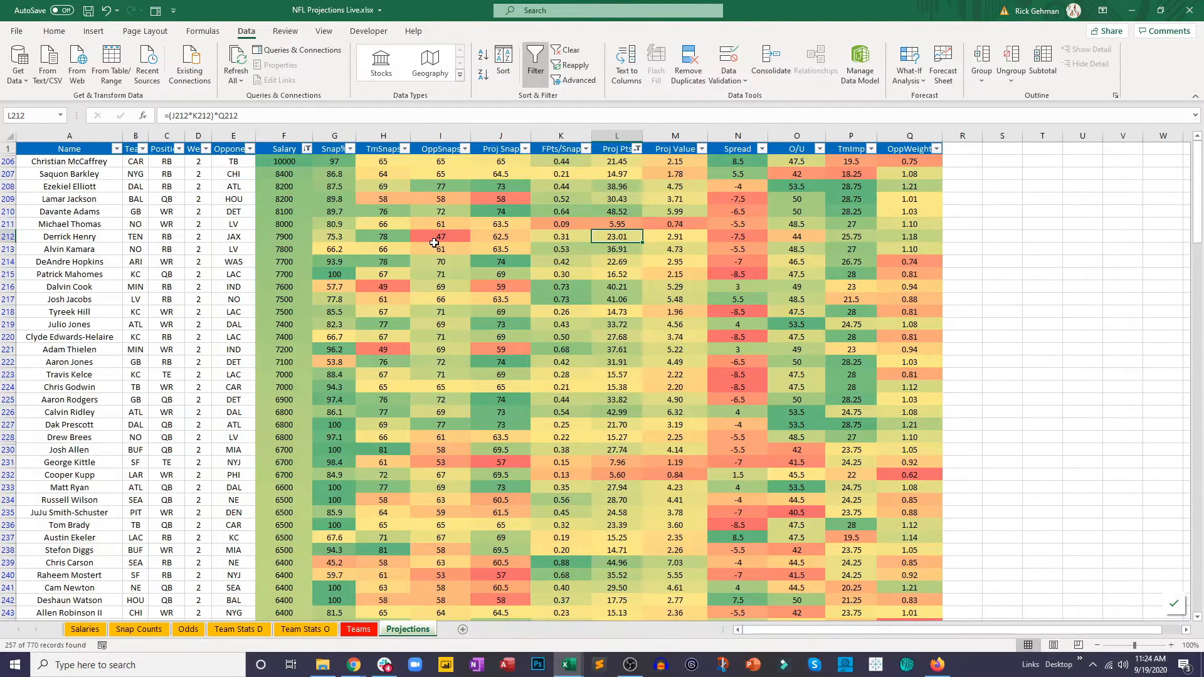
left_click(435, 247)
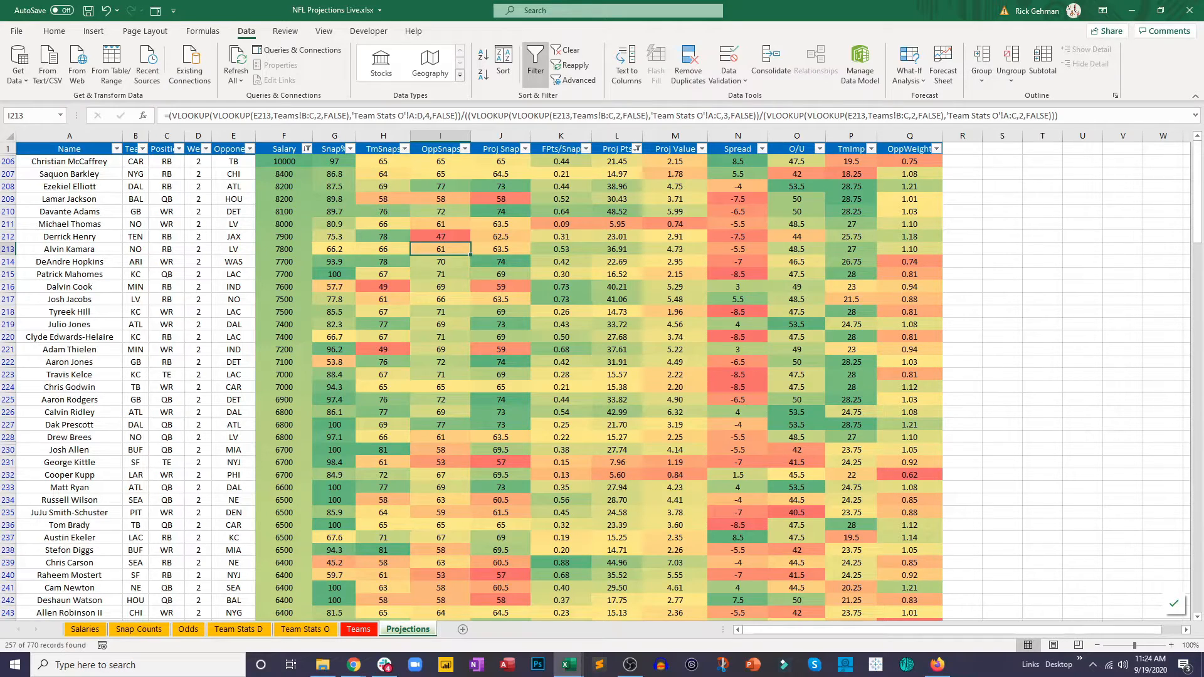
key("ctrl+s")
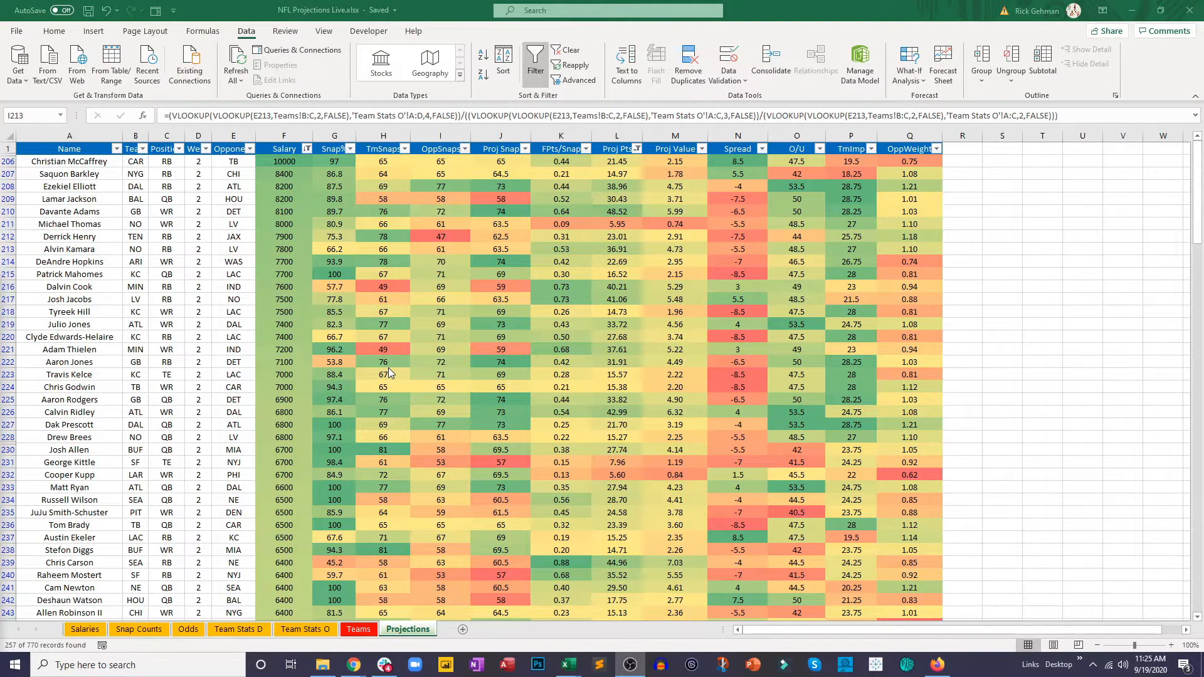
Step: Filter the Position column to show only QB players
left_click(180, 150)
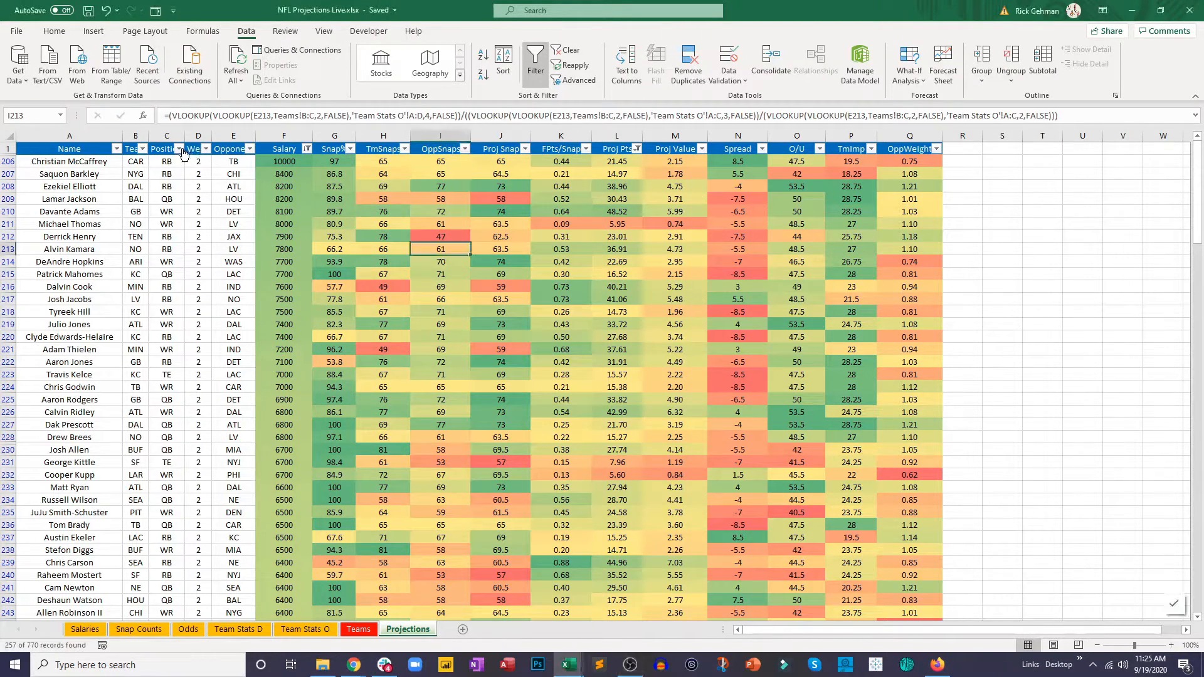
left_click(181, 150)
left_click(82, 297)
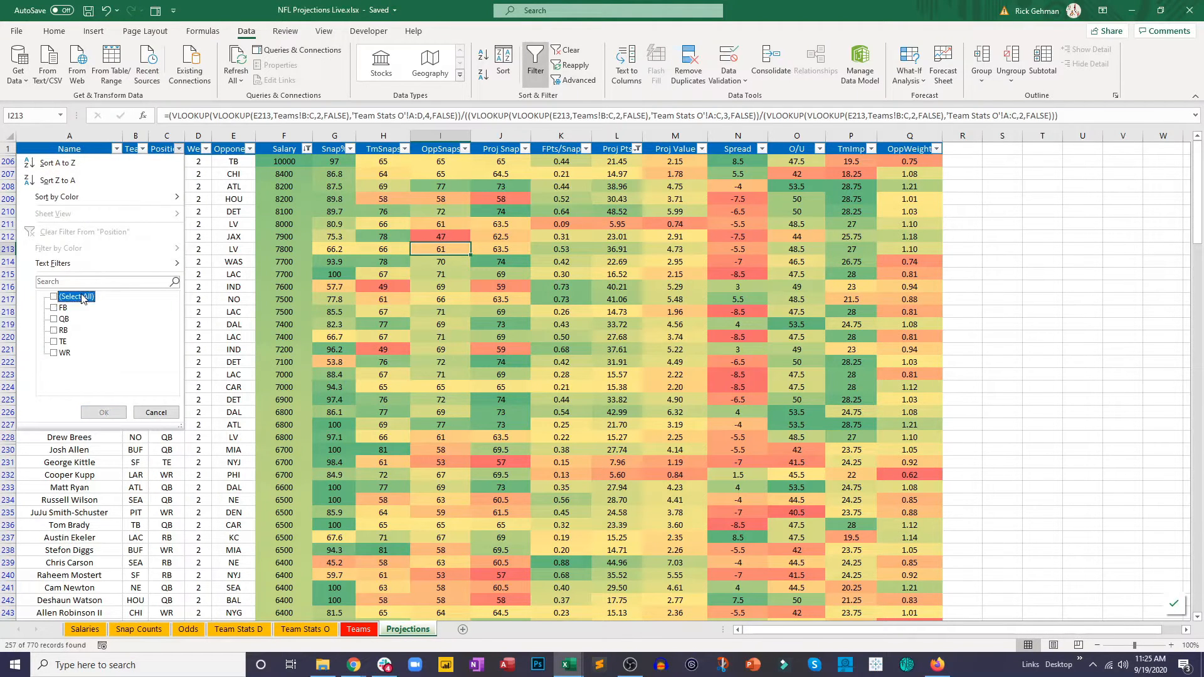
left_click(66, 322)
left_click(104, 412)
left_click(198, 299)
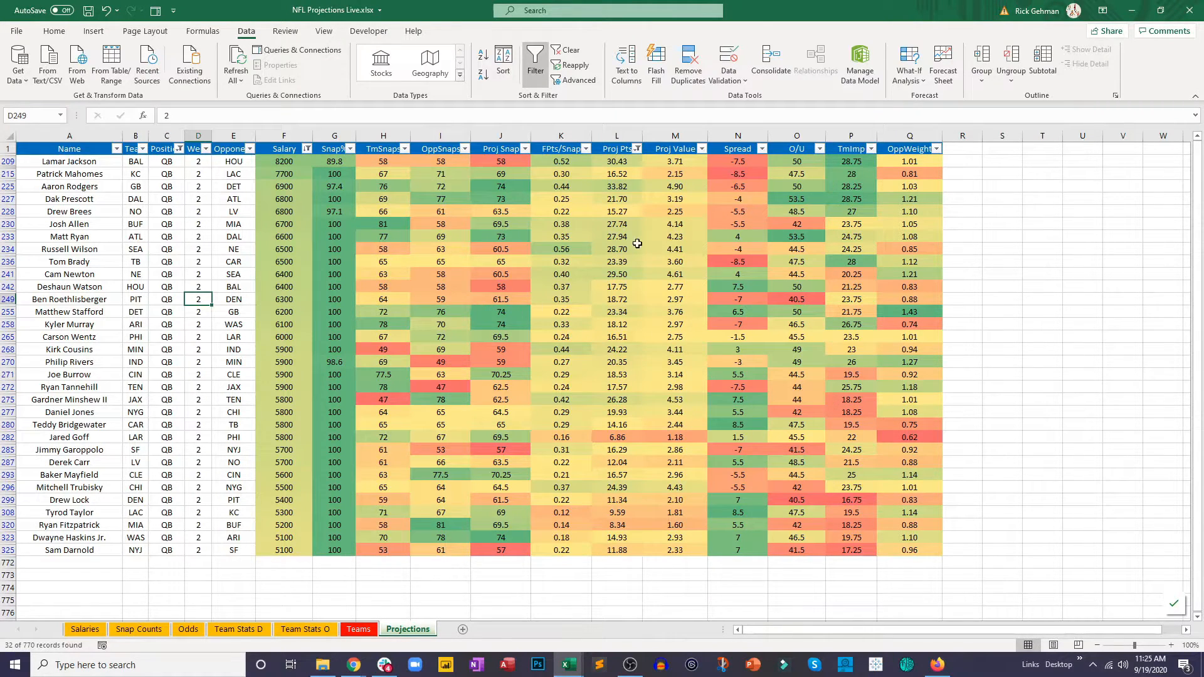
left_click(632, 188)
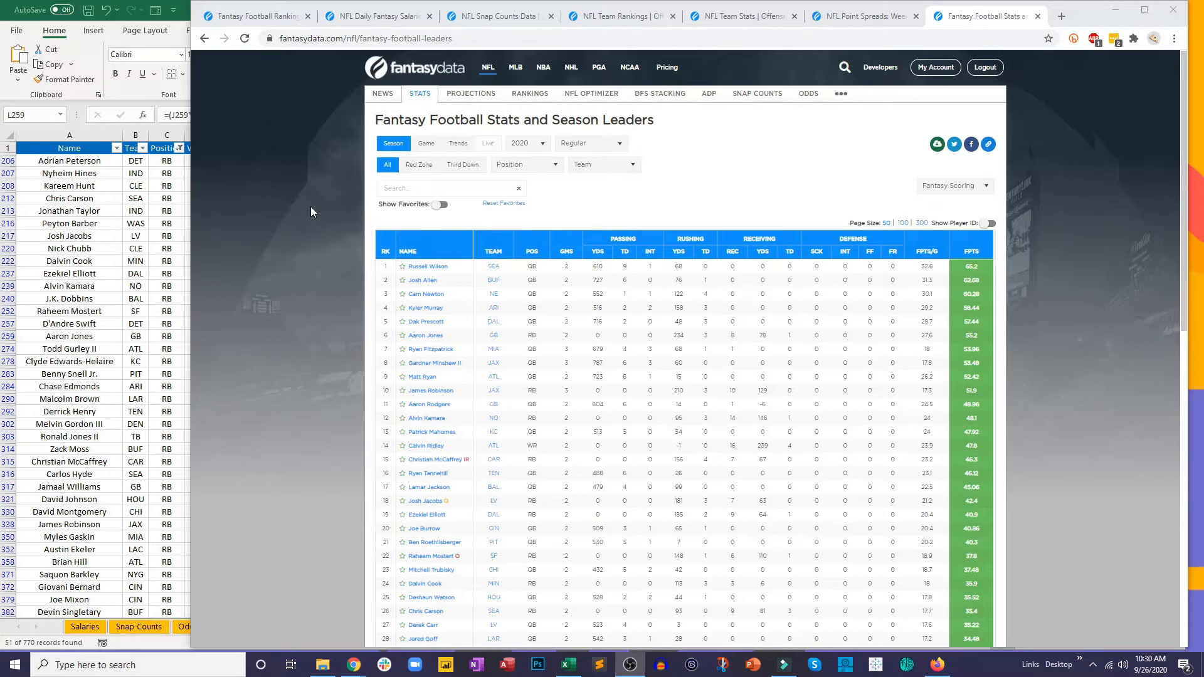
Step: On the FantasyData season leaders page in the browser, show game stats from Week 2 to Week 2 for the RB position
left_click(427, 144)
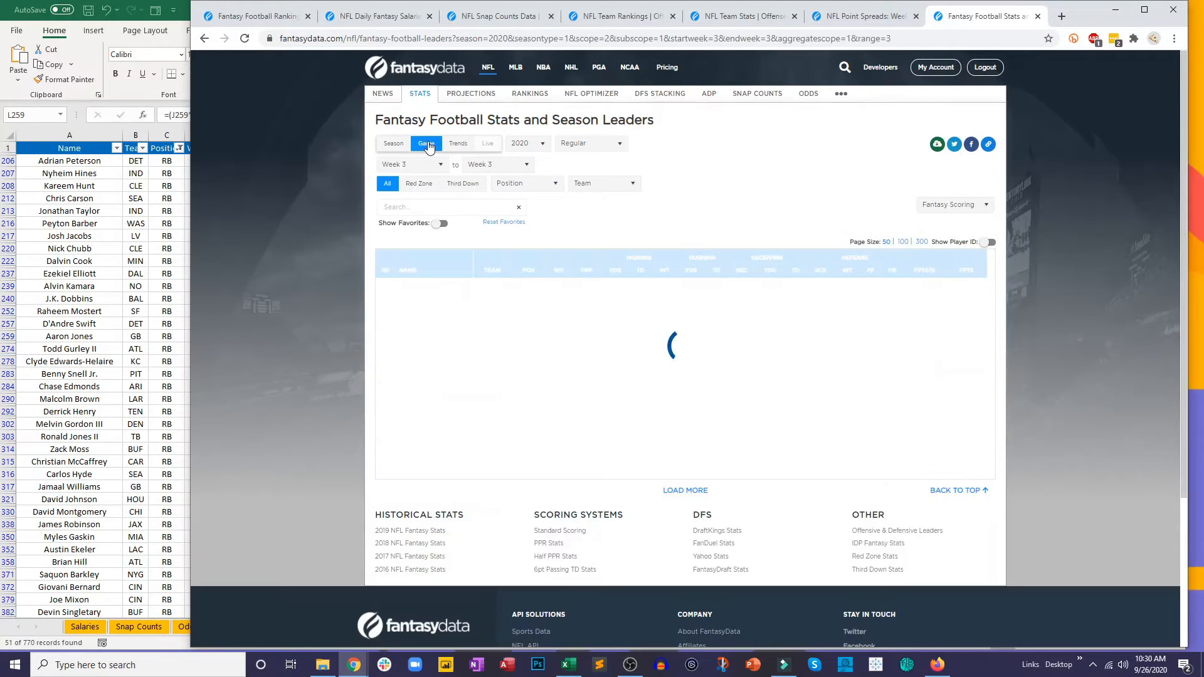
left_click(422, 171)
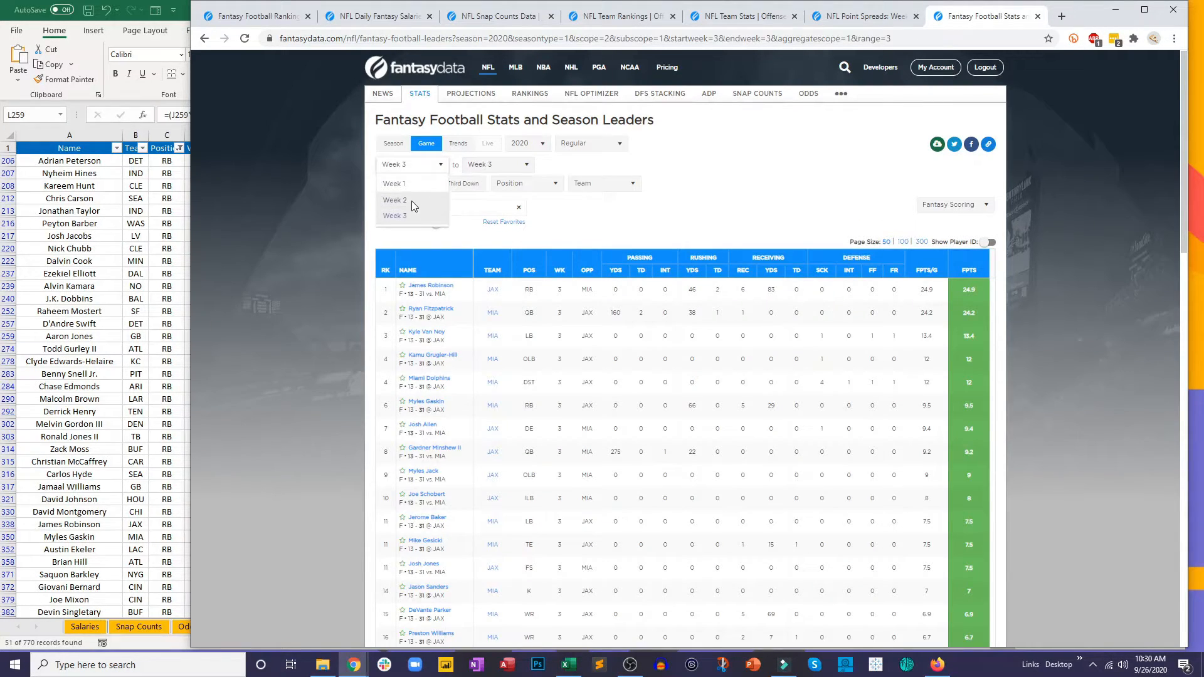
left_click(411, 201)
left_click(481, 169)
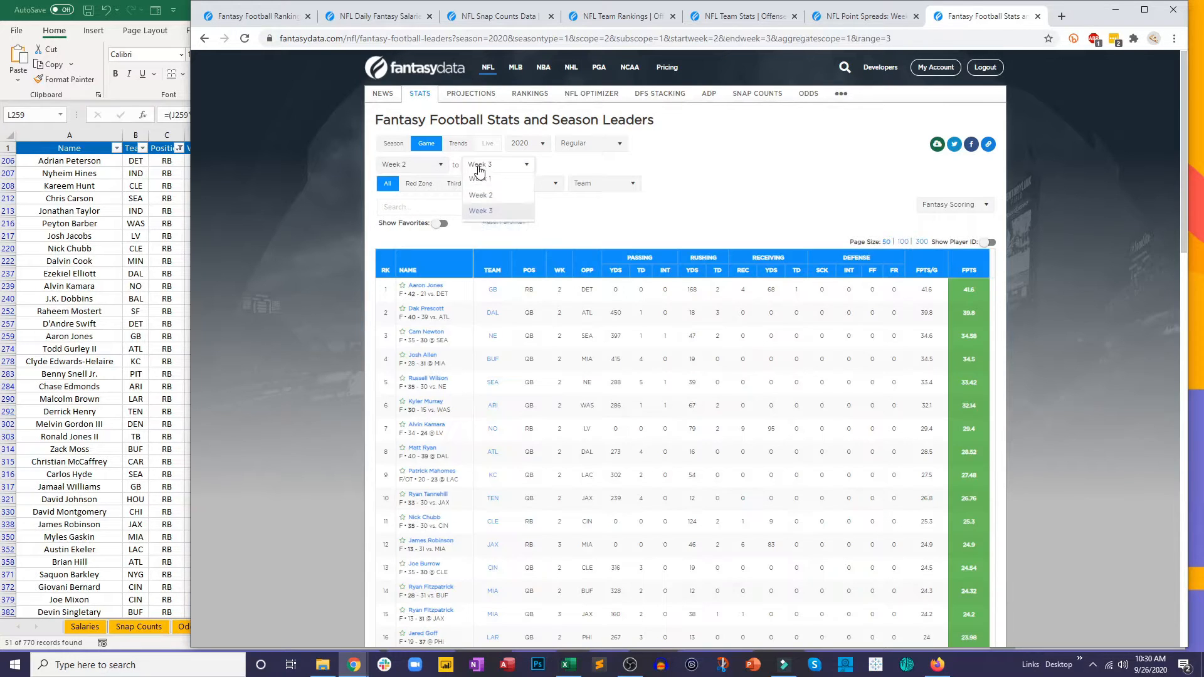
left_click(480, 189)
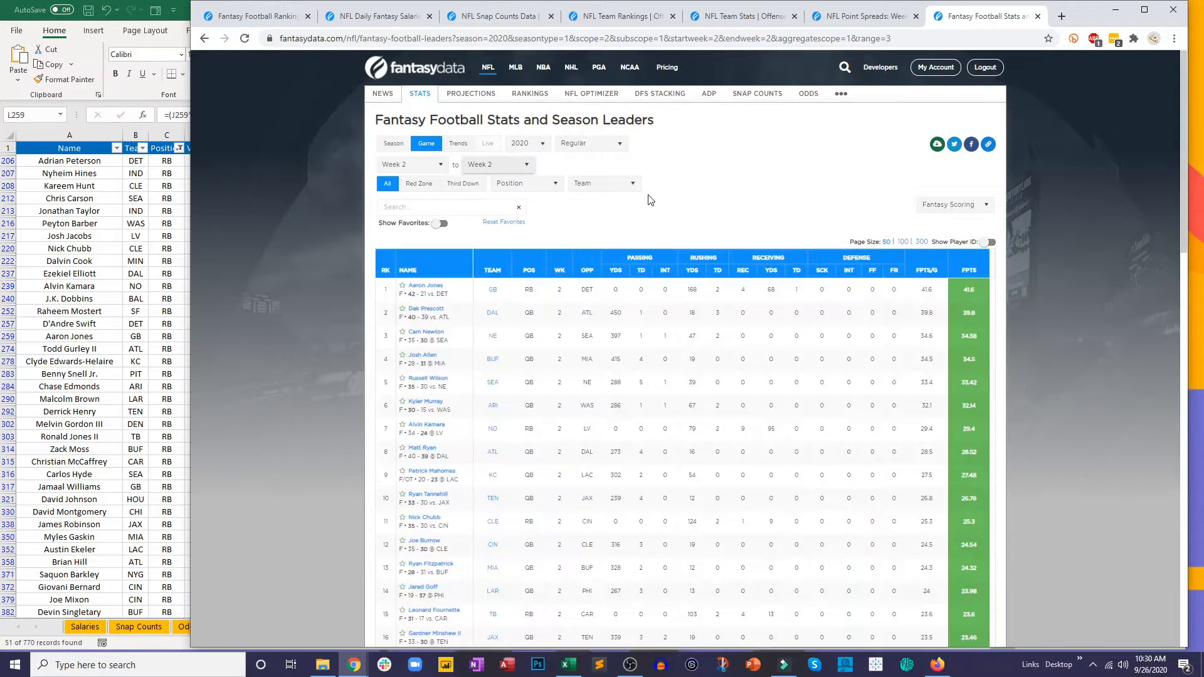
left_click(543, 189)
left_click(503, 243)
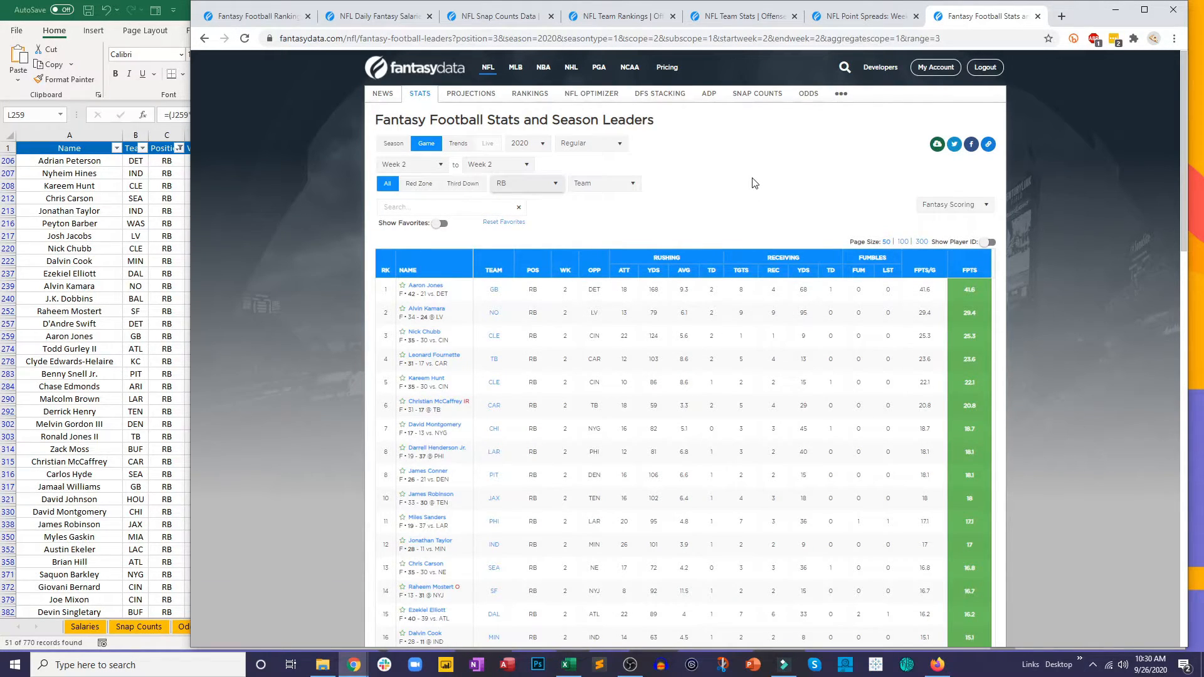
Step: Export the Week 2 RB stats as a CSV file and open the download in Excel
left_click(933, 149)
left_click(945, 186)
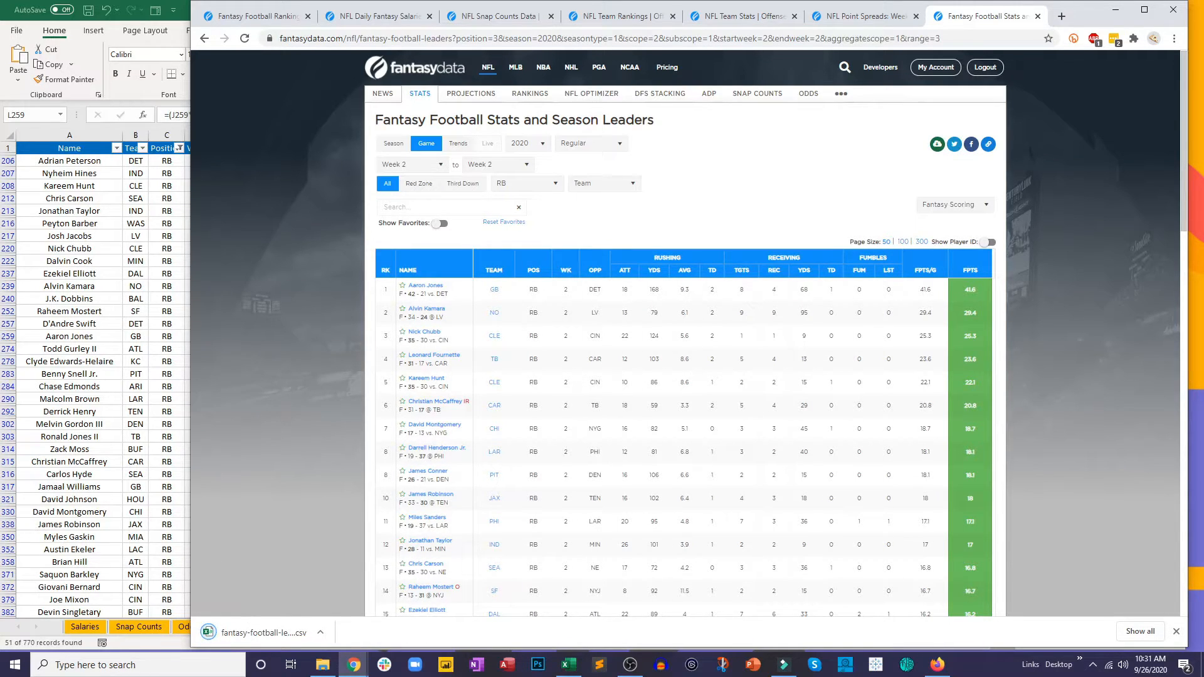
left_click(264, 635)
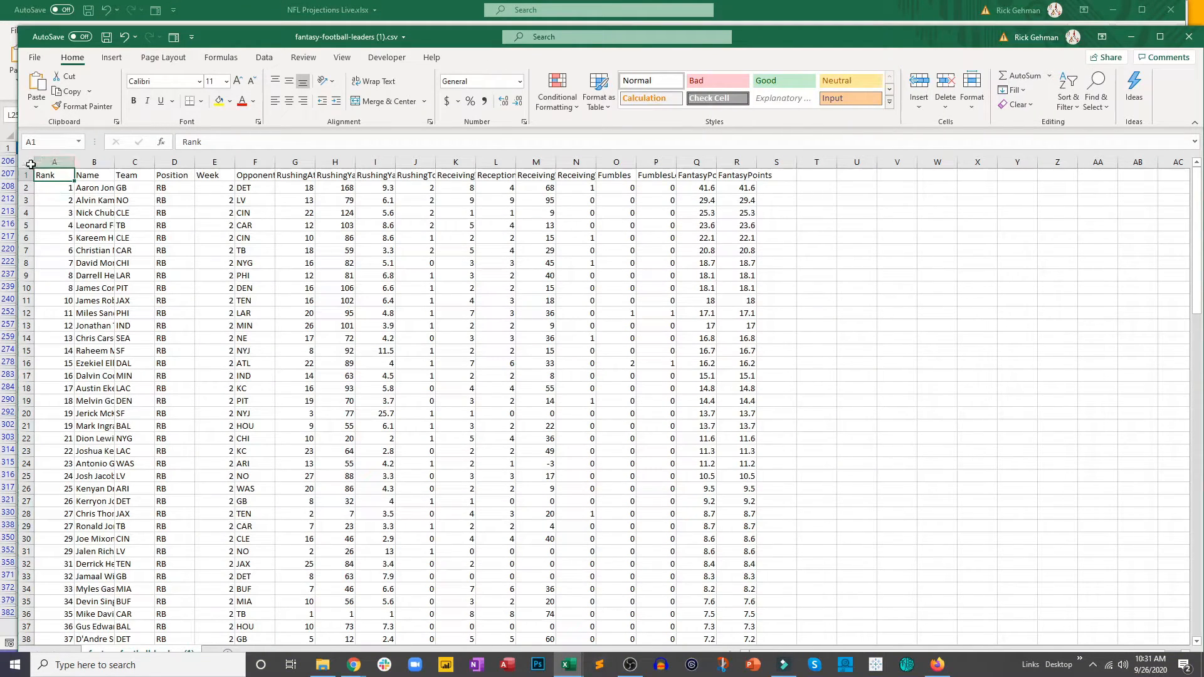
Step: Autofit all column widths in the fantasy-football-leaders CSV
left_click(28, 162)
double_click(74, 161)
left_click(197, 224)
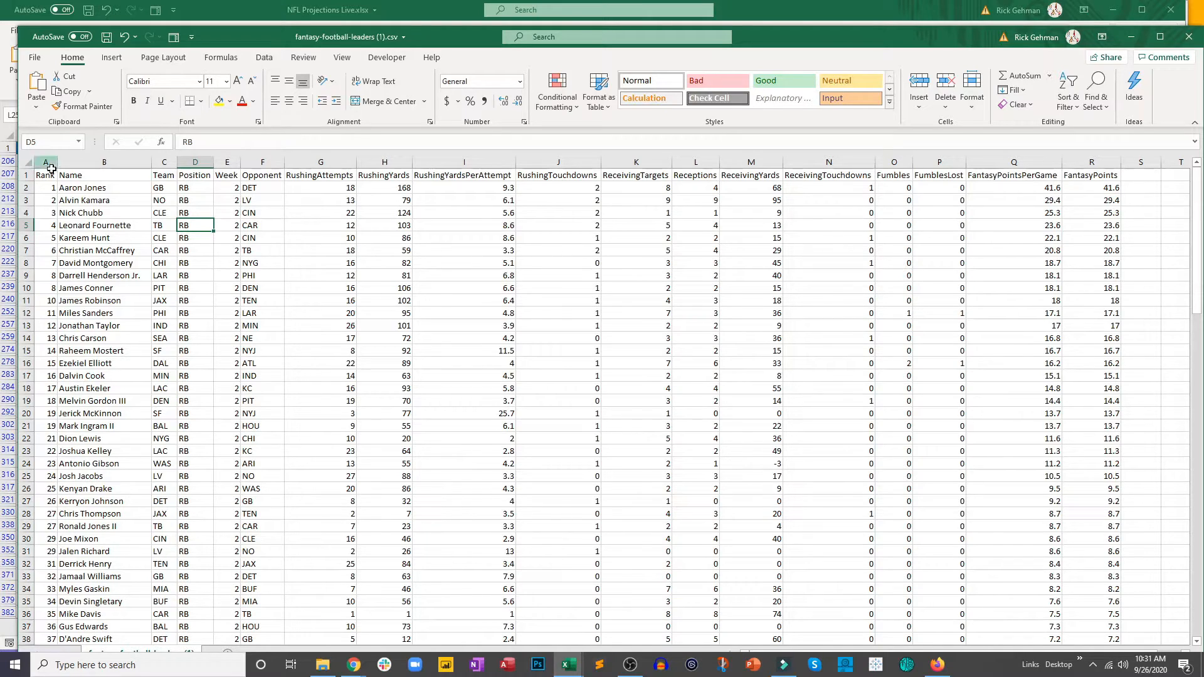
Step: Copy the whole stats table from Rank through FantasyPoints and switch back to the NFL Projections Live workbook
left_click_drag(45, 176, 1091, 215)
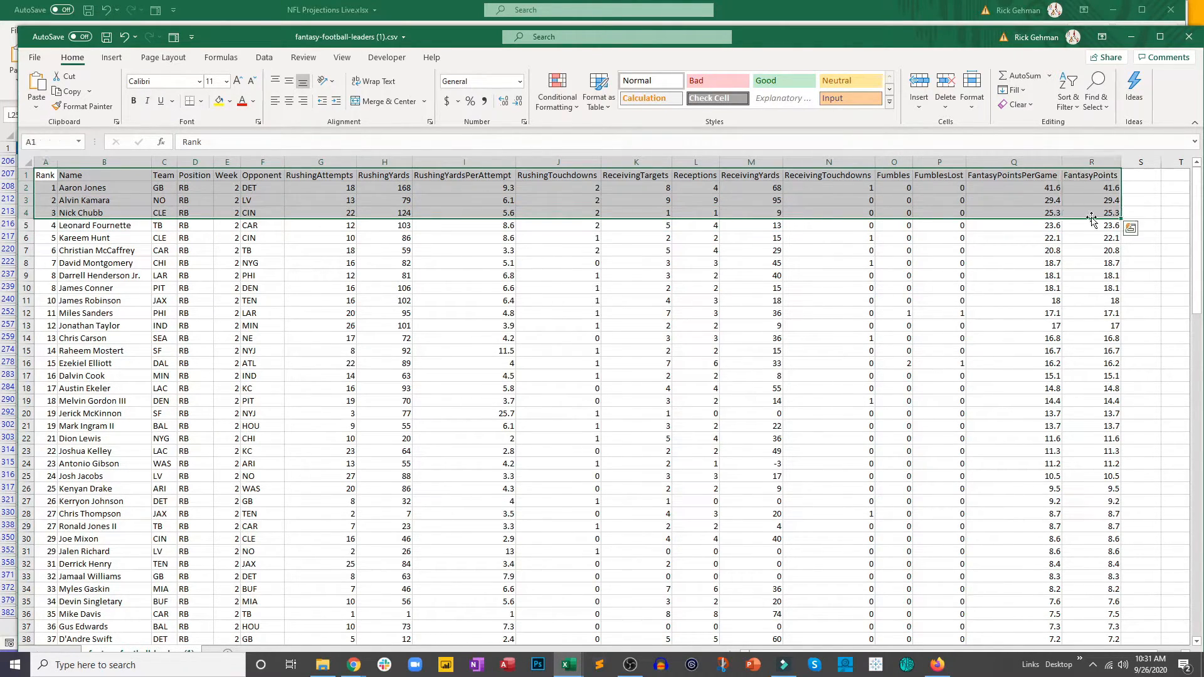
key("ctrl+shift+Down")
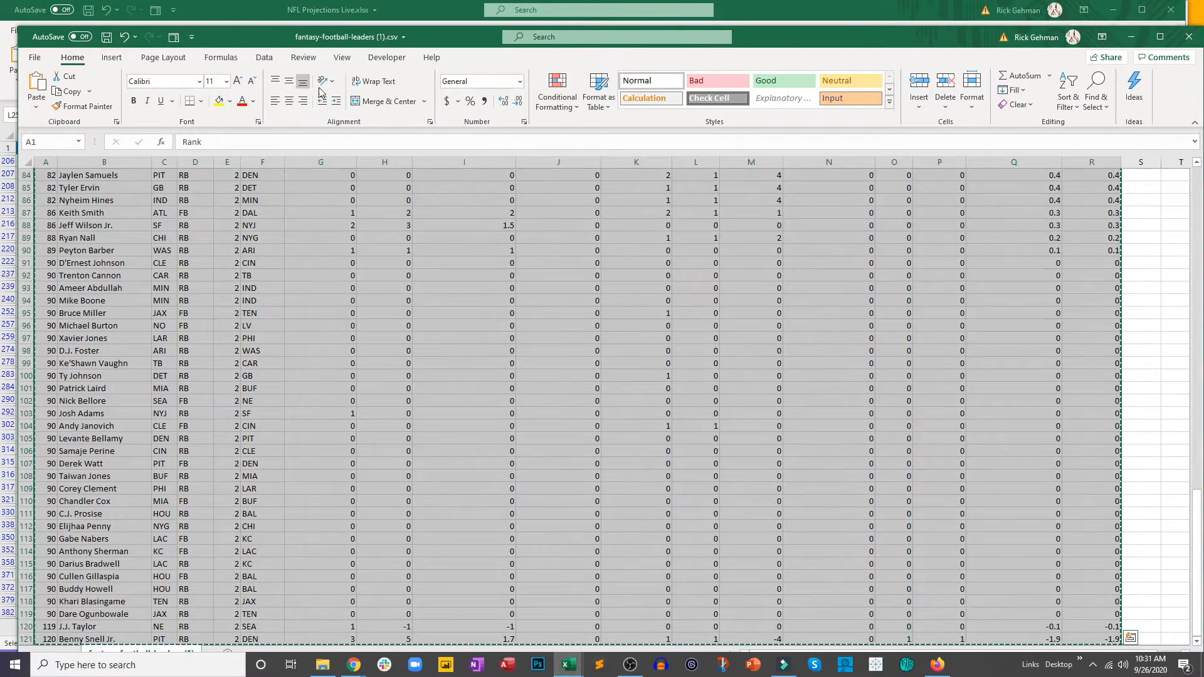
key("alt+Tab")
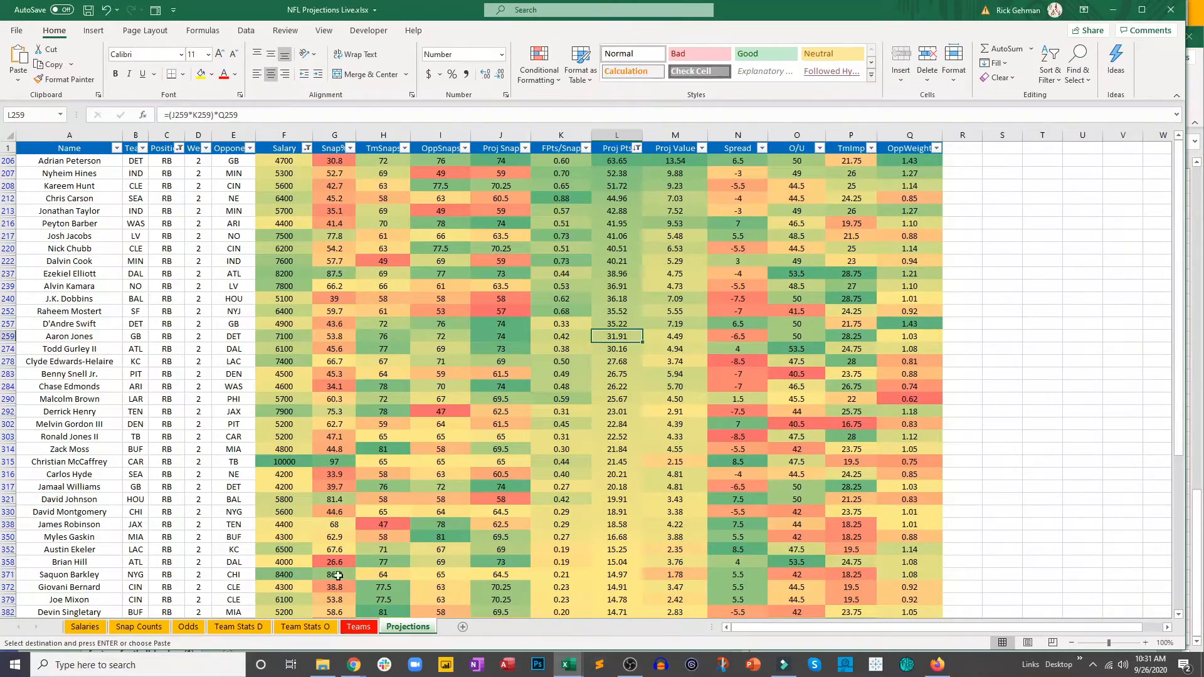
Step: Add a sheet named Results after Projections and paste the copied RB stats at cell A1
left_click(463, 627)
double_click(457, 627)
type("Results")
key("Return")
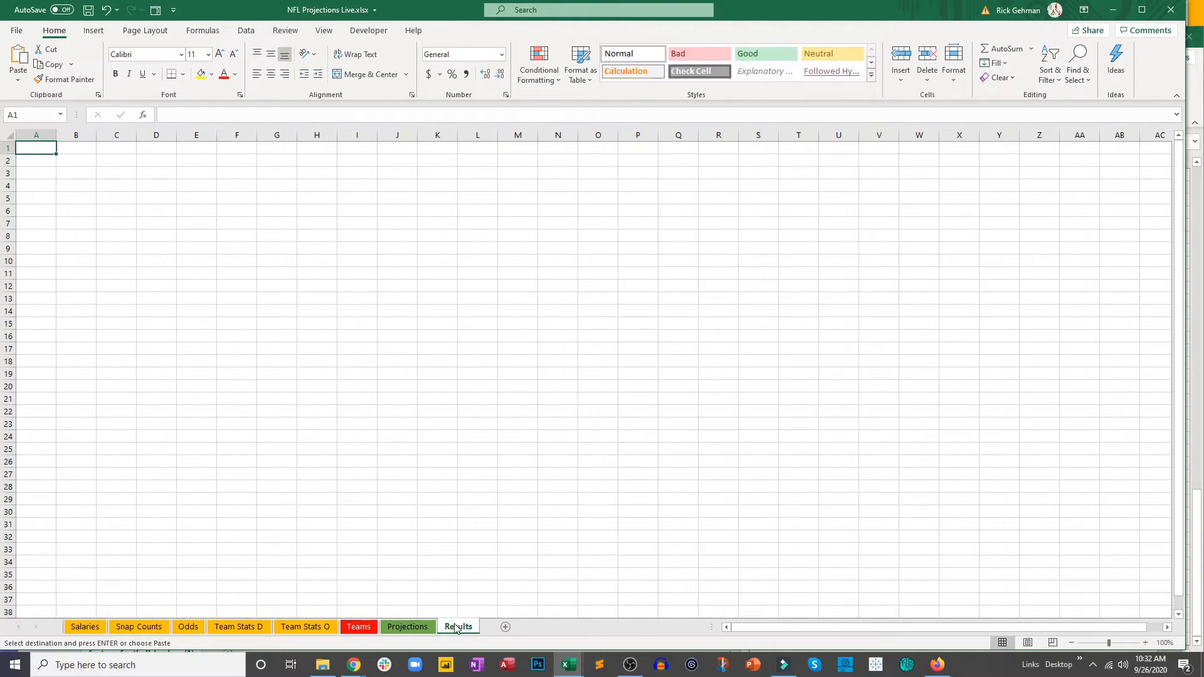
key("ctrl+v")
left_click(182, 169)
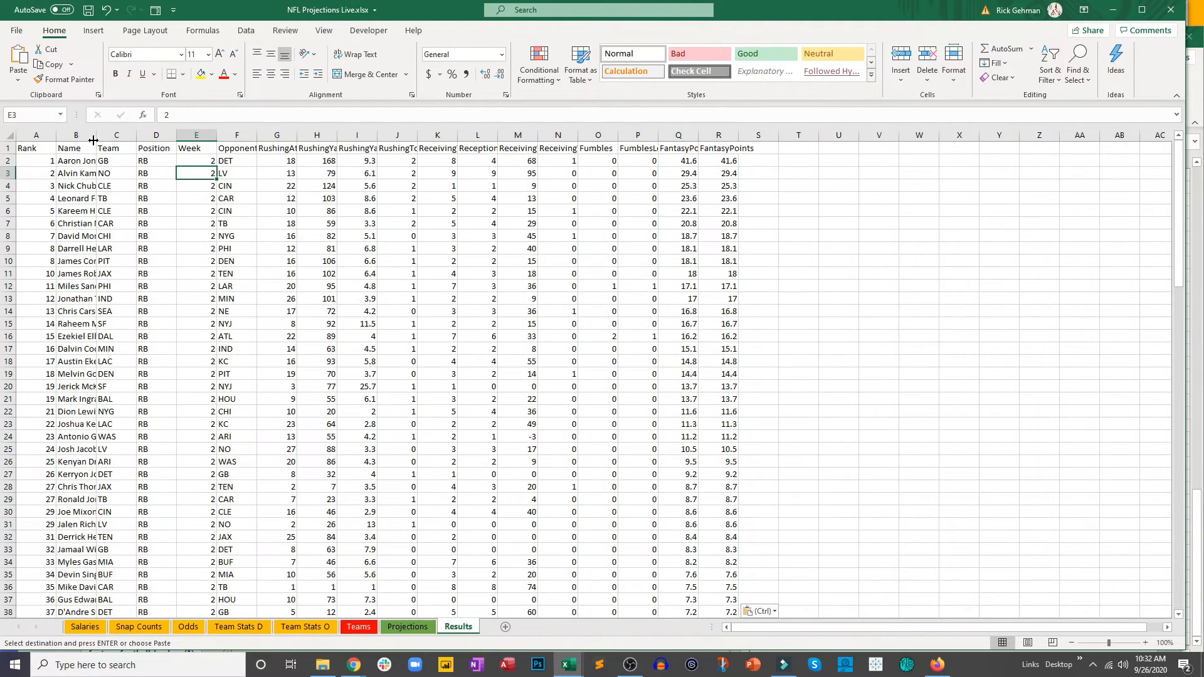
left_click(763, 161)
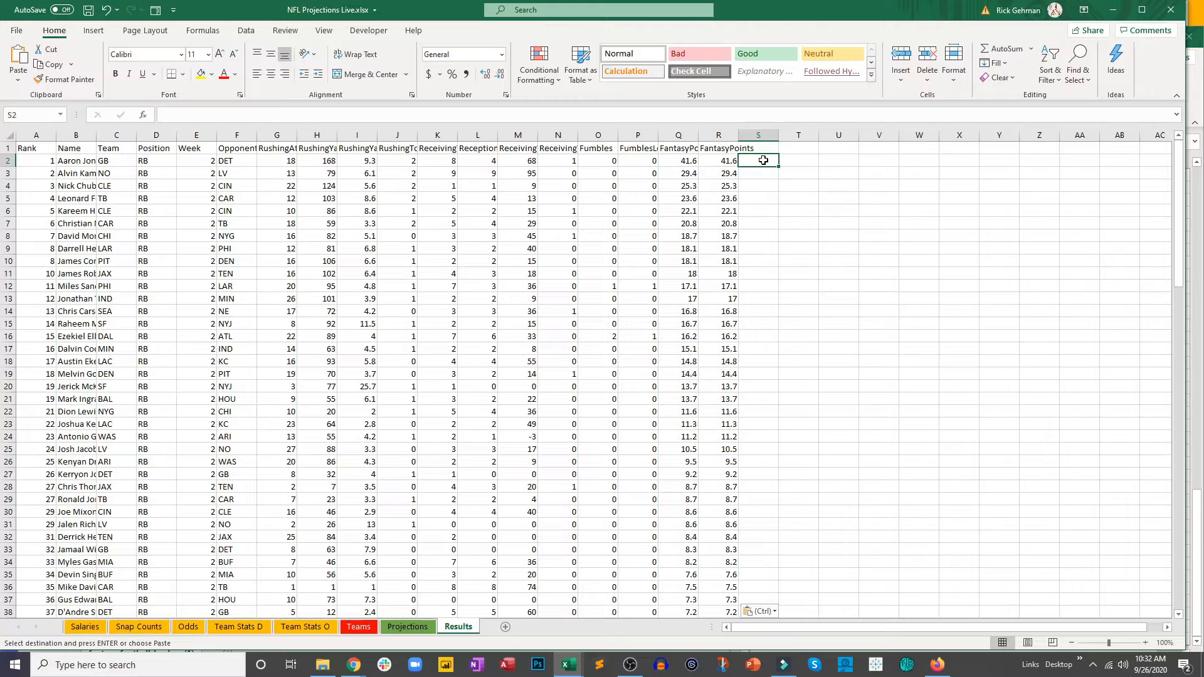
Step: In cell S2 of Results, join the position and rank with the formula =D2&A2
type("=")
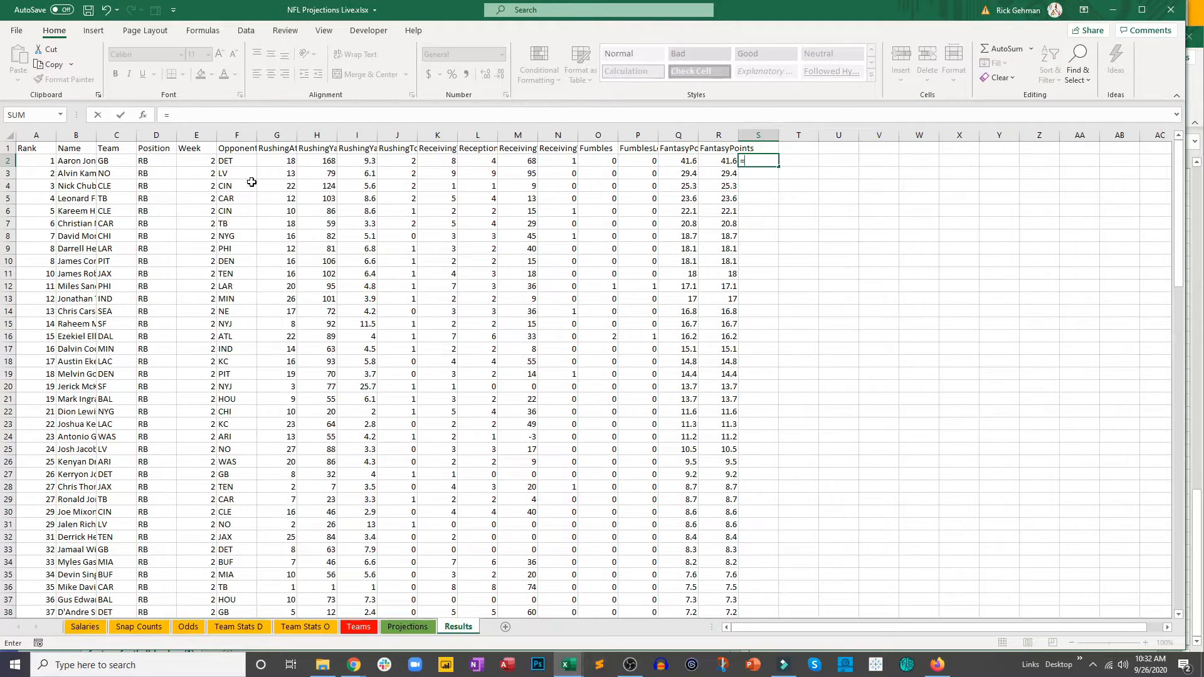
left_click(164, 158)
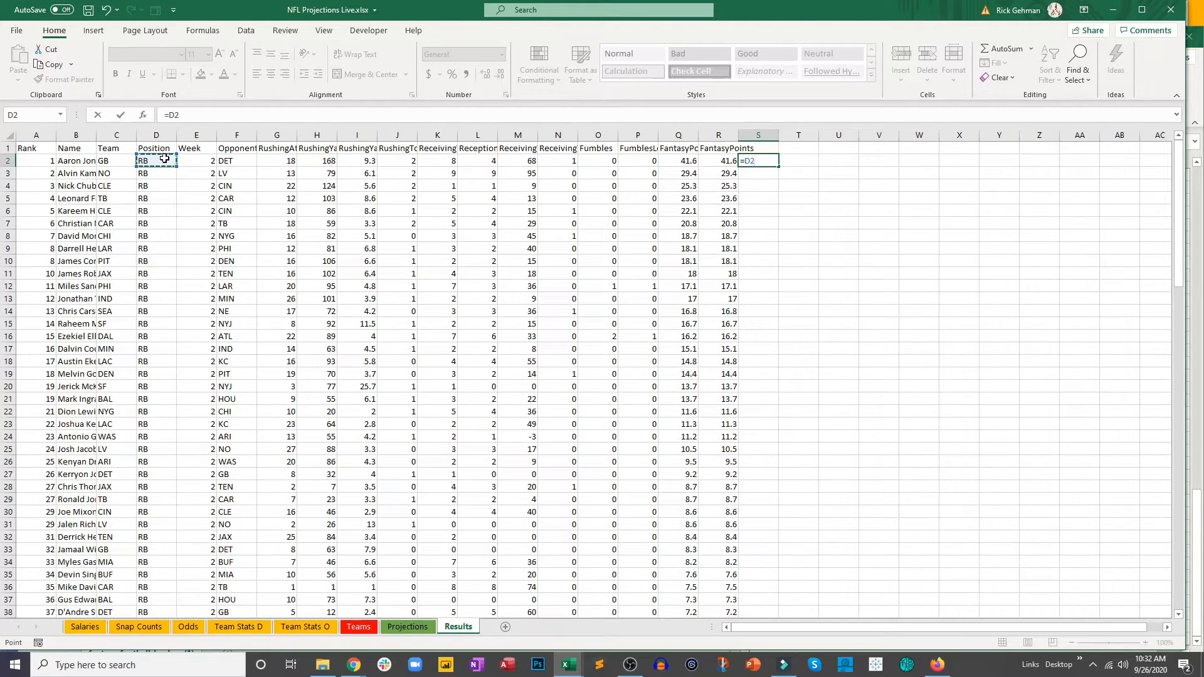
type("&")
left_click(47, 157)
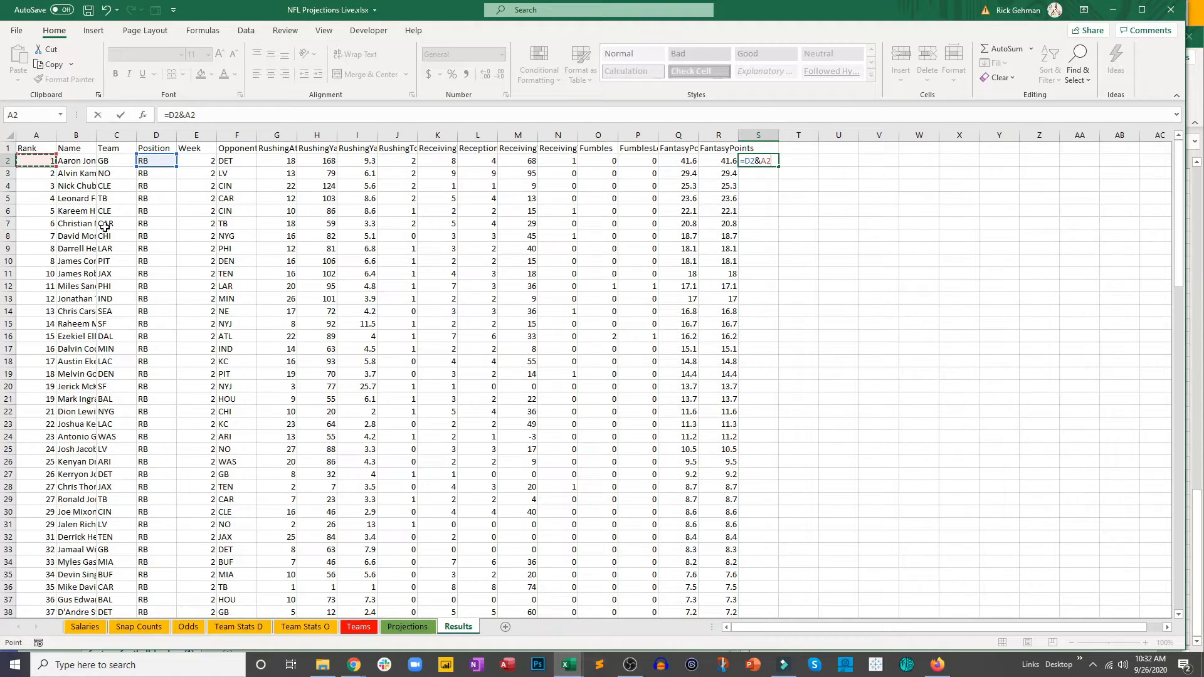
key("Return")
Step: Fill the position-rank formula from S2 down column S for every player in the Results table
left_click(763, 158)
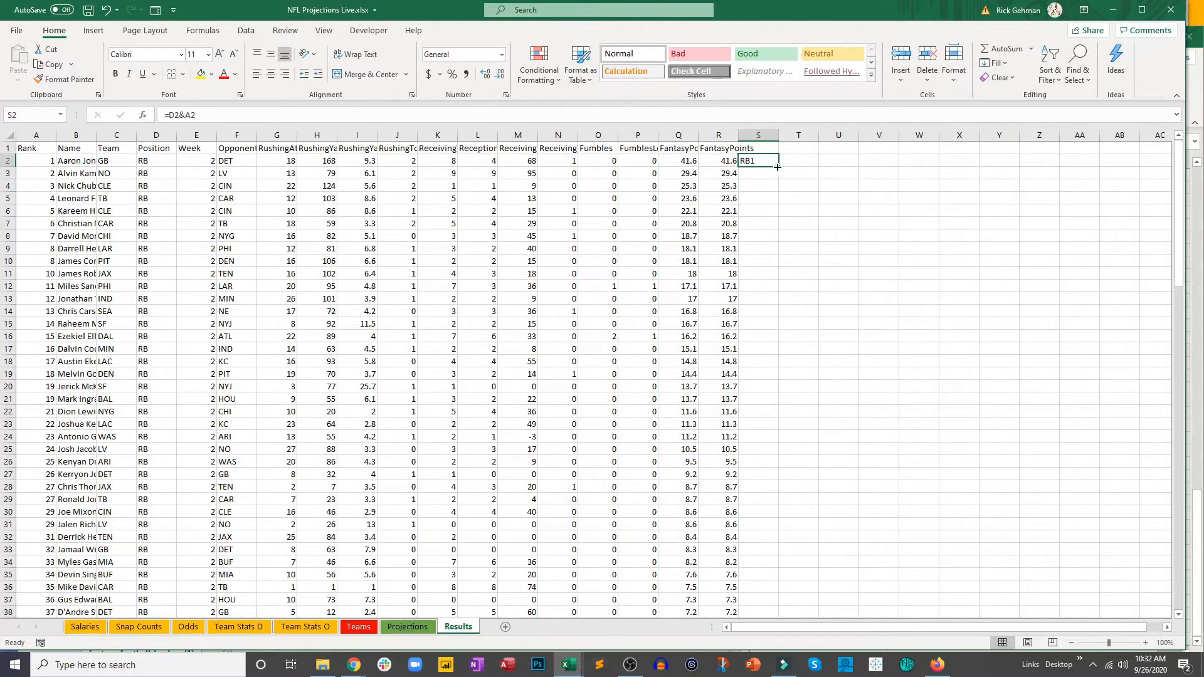
left_click_drag(779, 167, 778, 209)
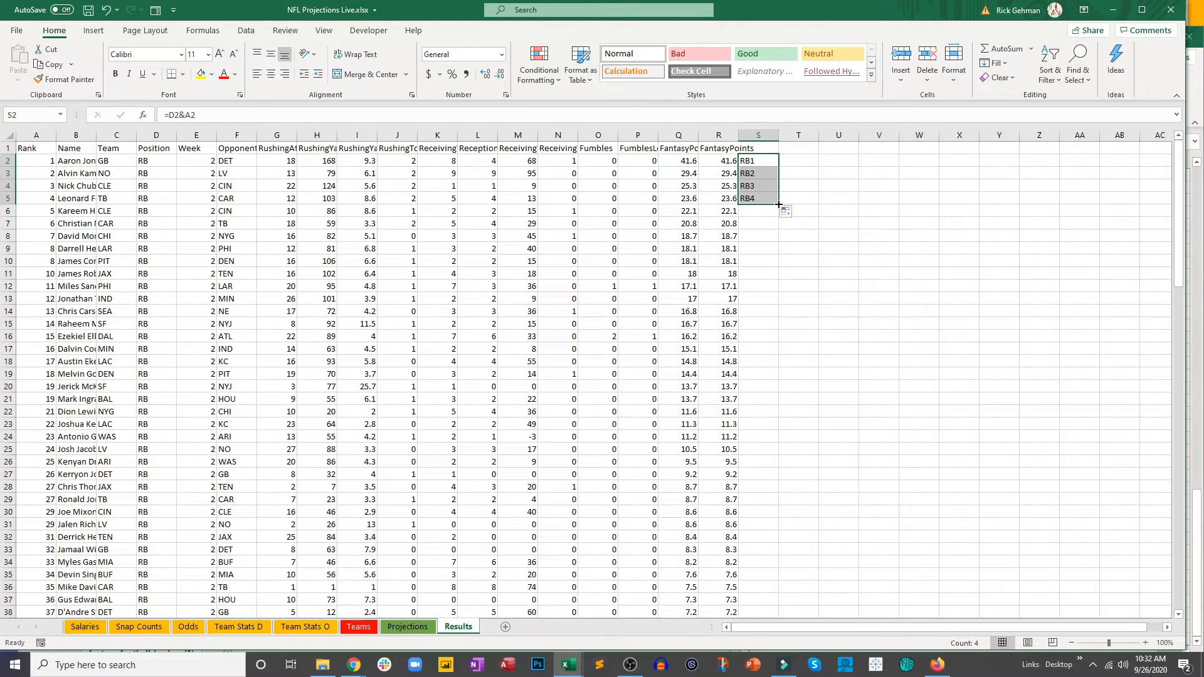
double_click(778, 204)
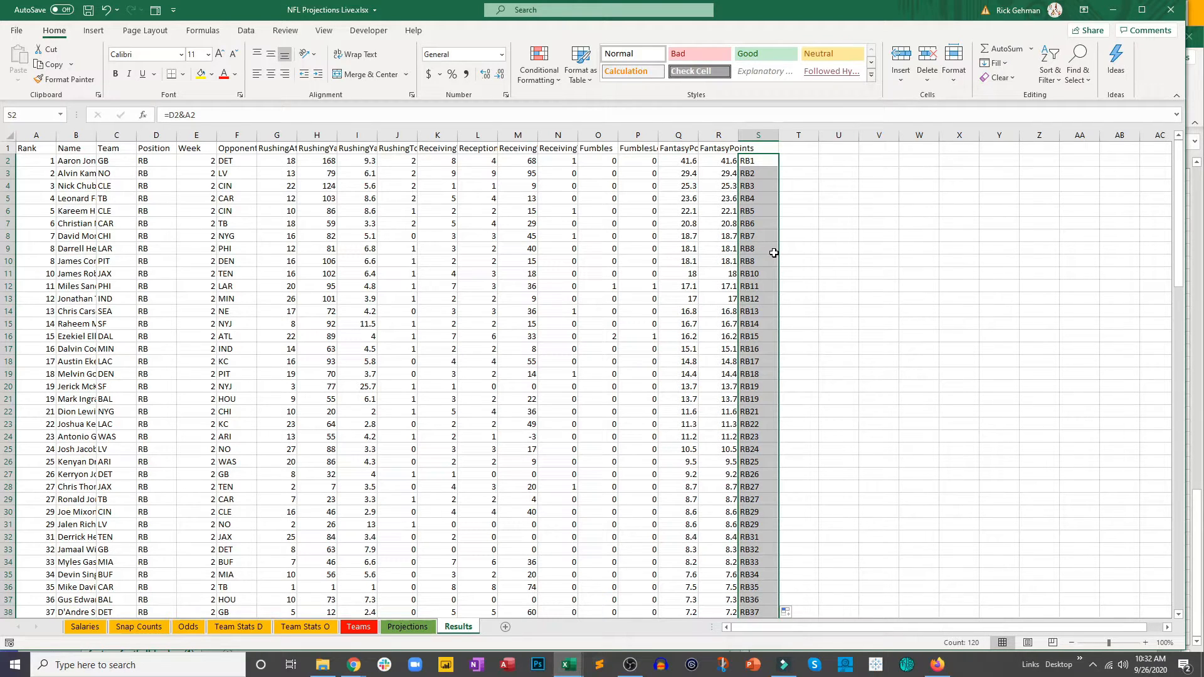
scroll(774, 253, "down", 13)
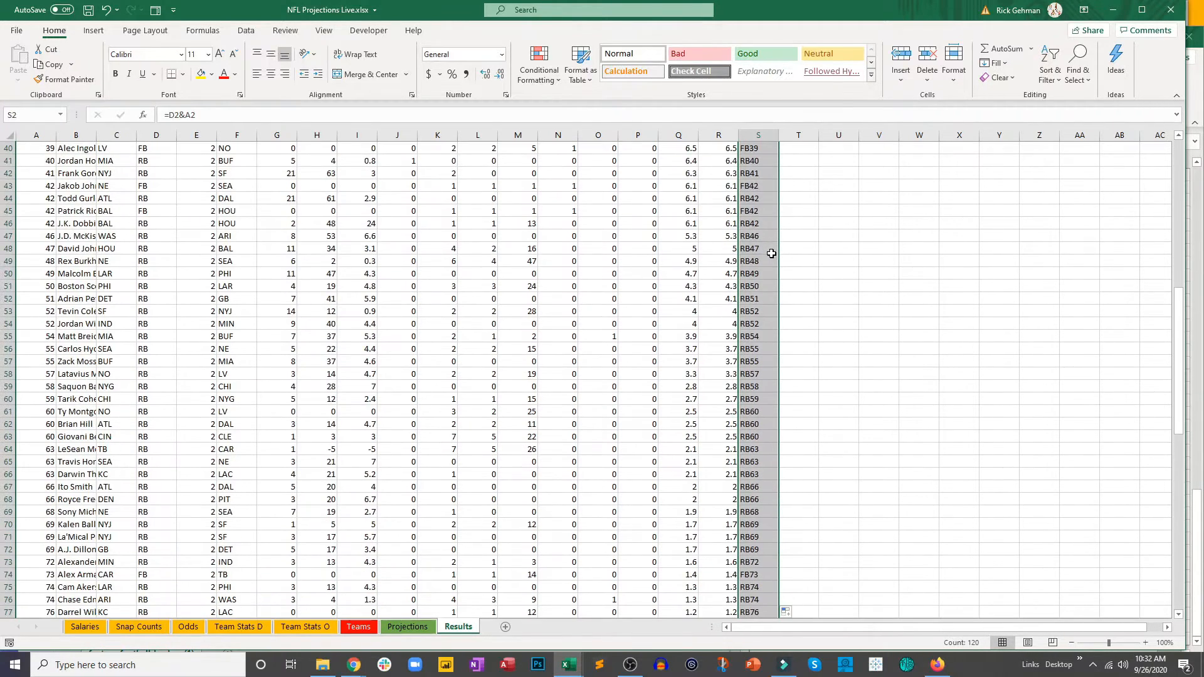
scroll(771, 253, "up", 13)
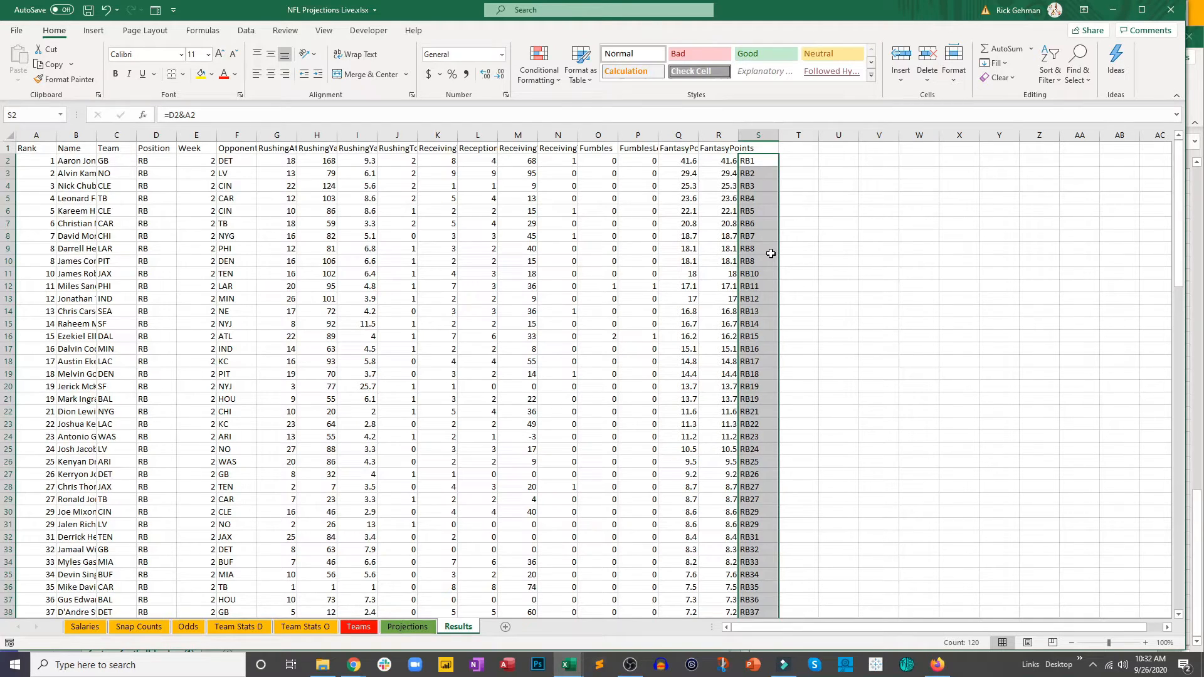
Step: Copy the filled position-rank cells in column S and paste them in place as values only
key("ctrl+c")
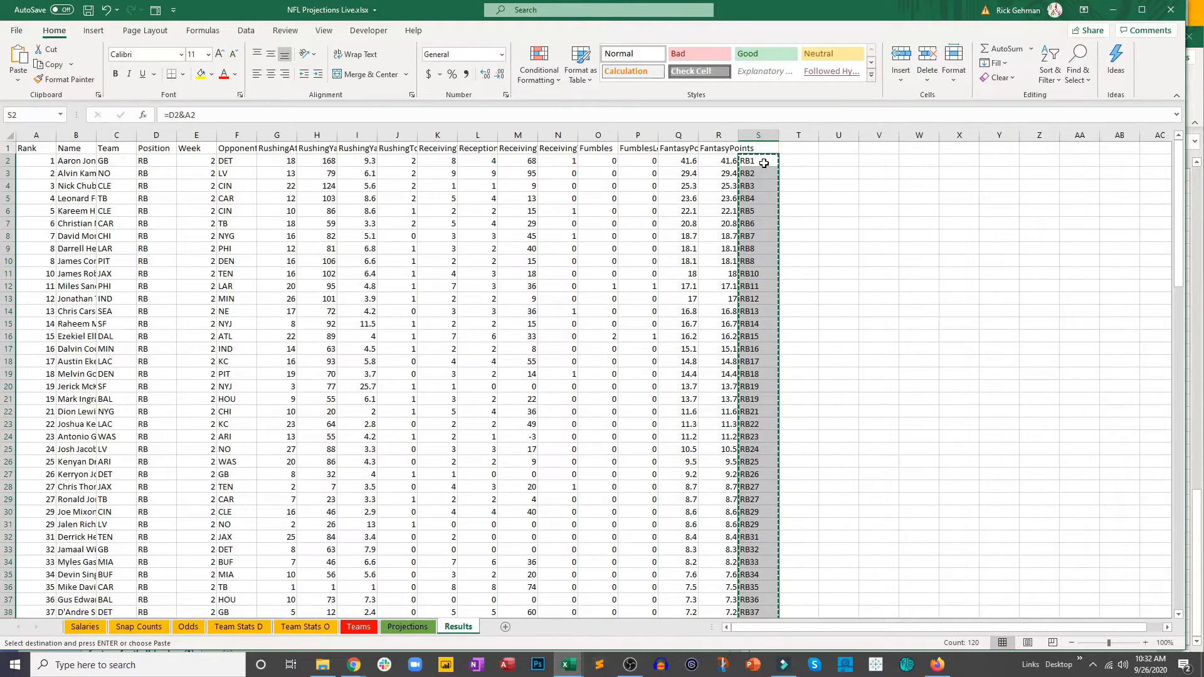
right_click(764, 163)
left_click(809, 230)
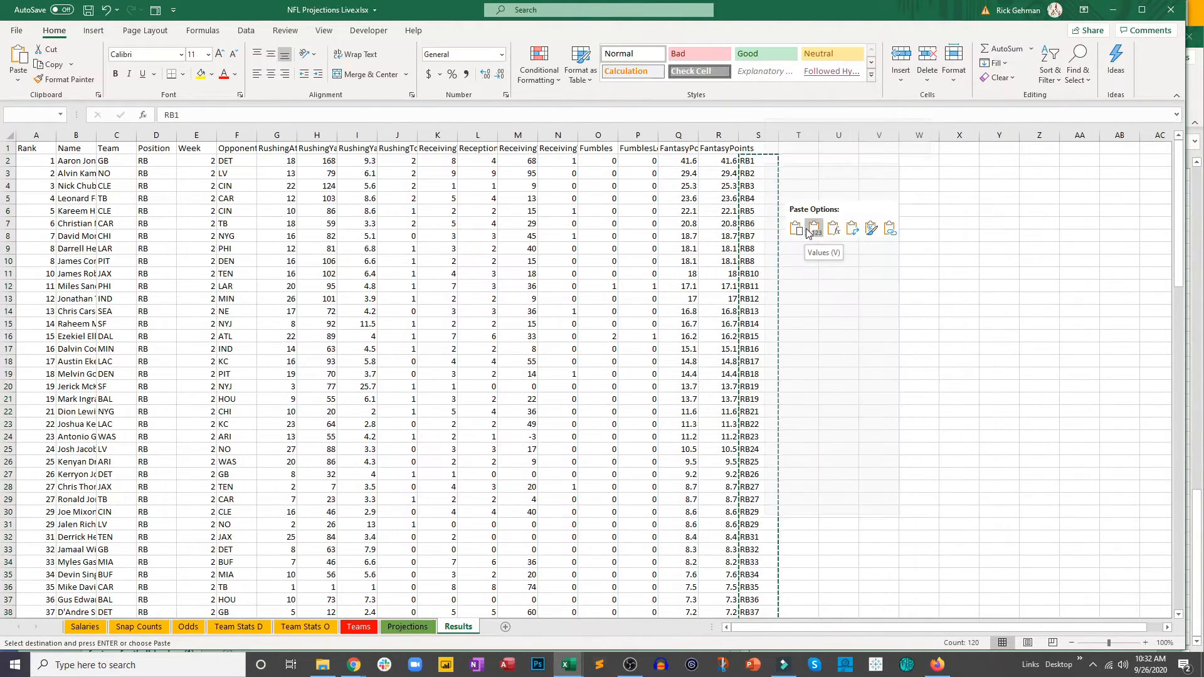
left_click(767, 200)
left_click(764, 187)
left_click(759, 165)
key("Escape")
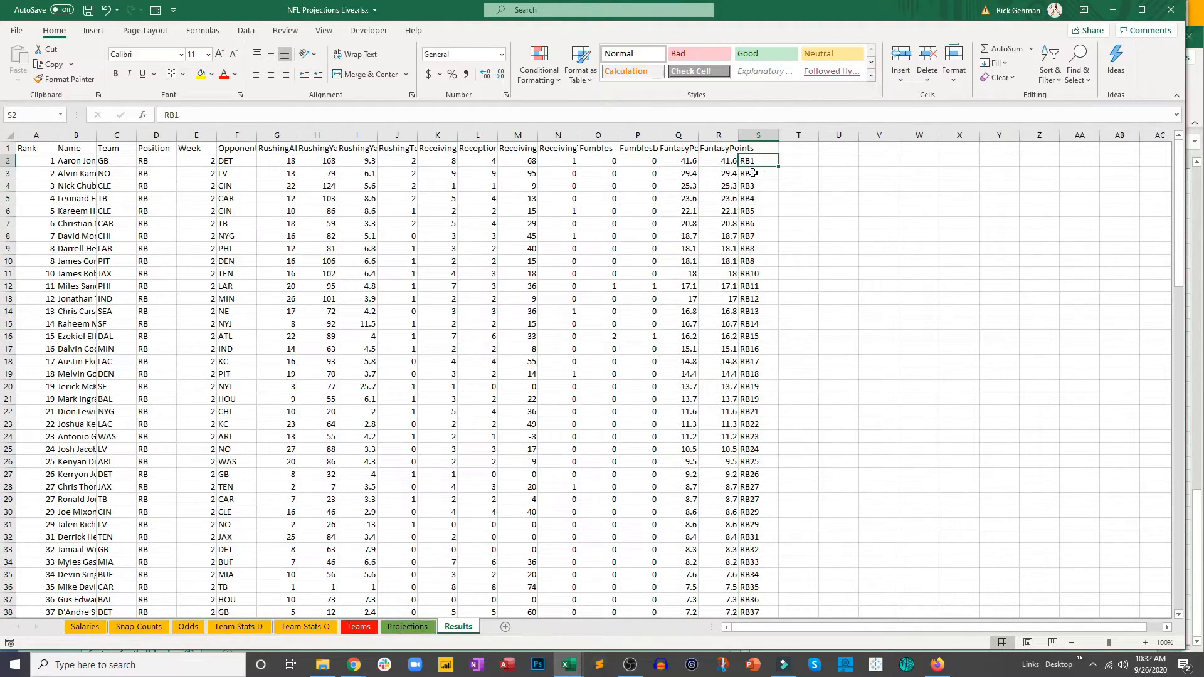
left_click(756, 182)
left_click(757, 173)
left_click(759, 155)
Step: Start a VLOOKUP in cell R206 of the Projections sheet with the player name in A206 as lookup value
left_click(420, 630)
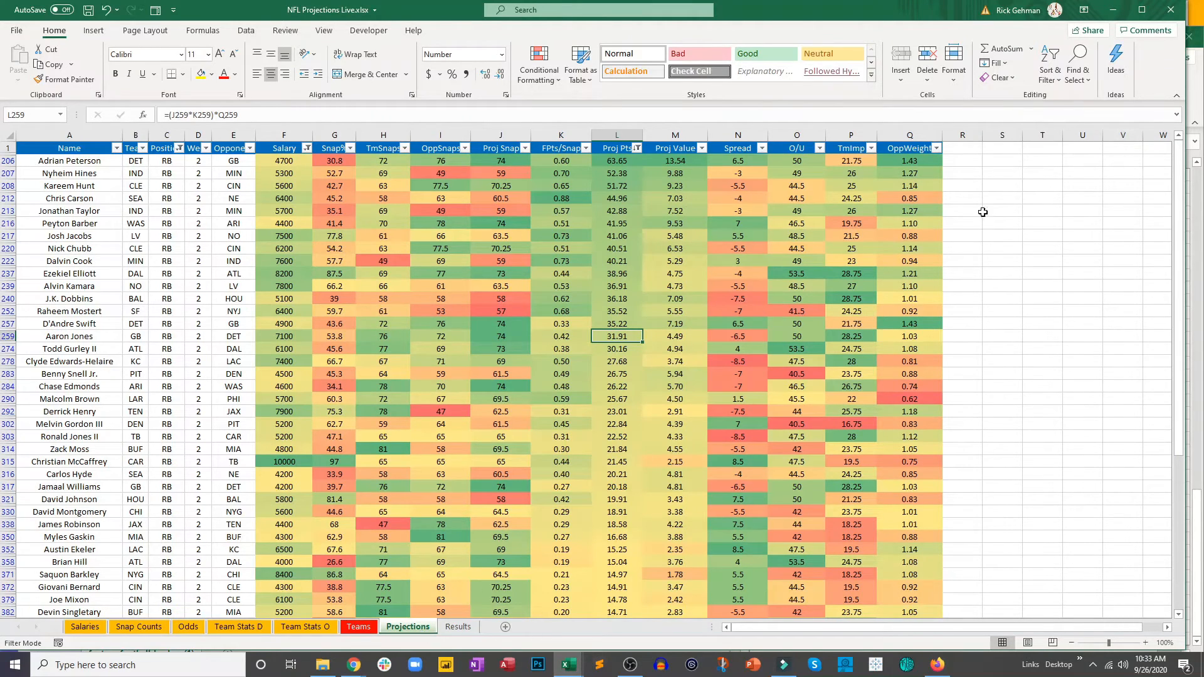
left_click(964, 163)
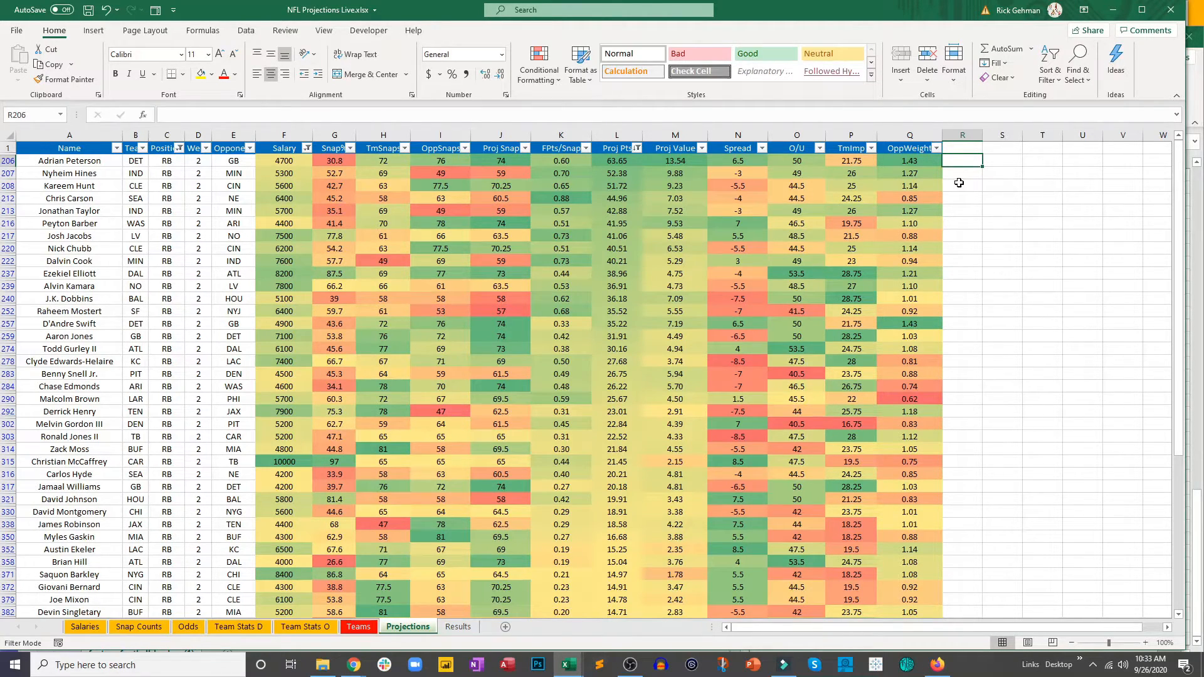
type("=vl")
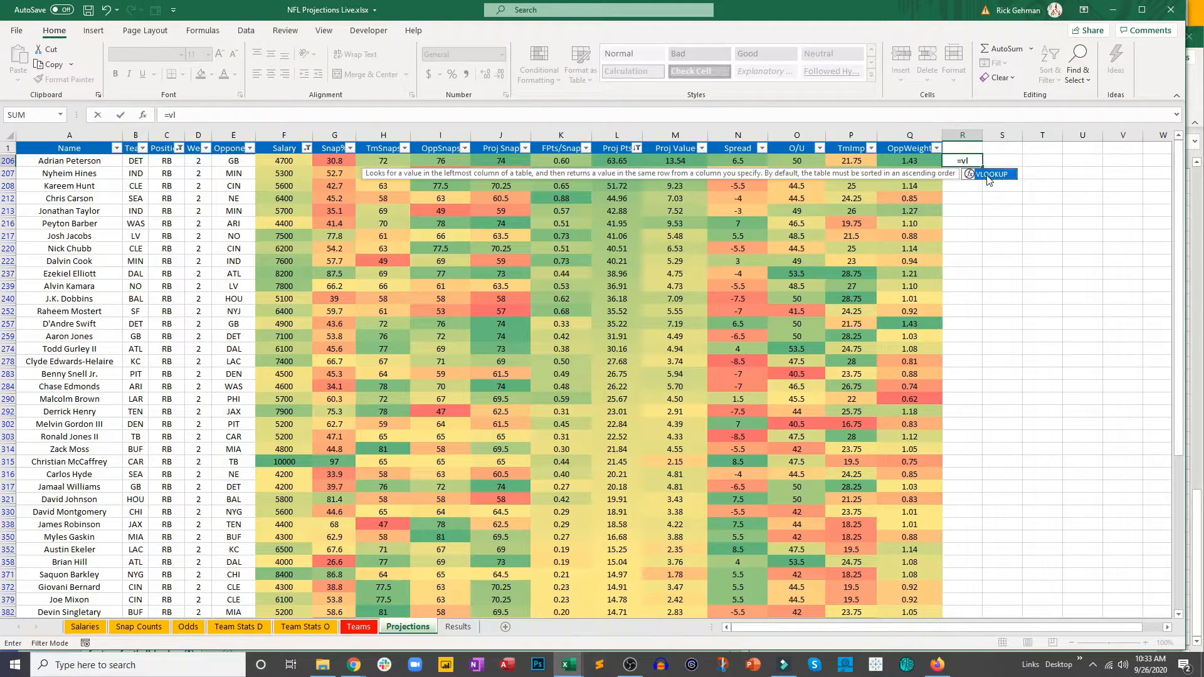
double_click(989, 175)
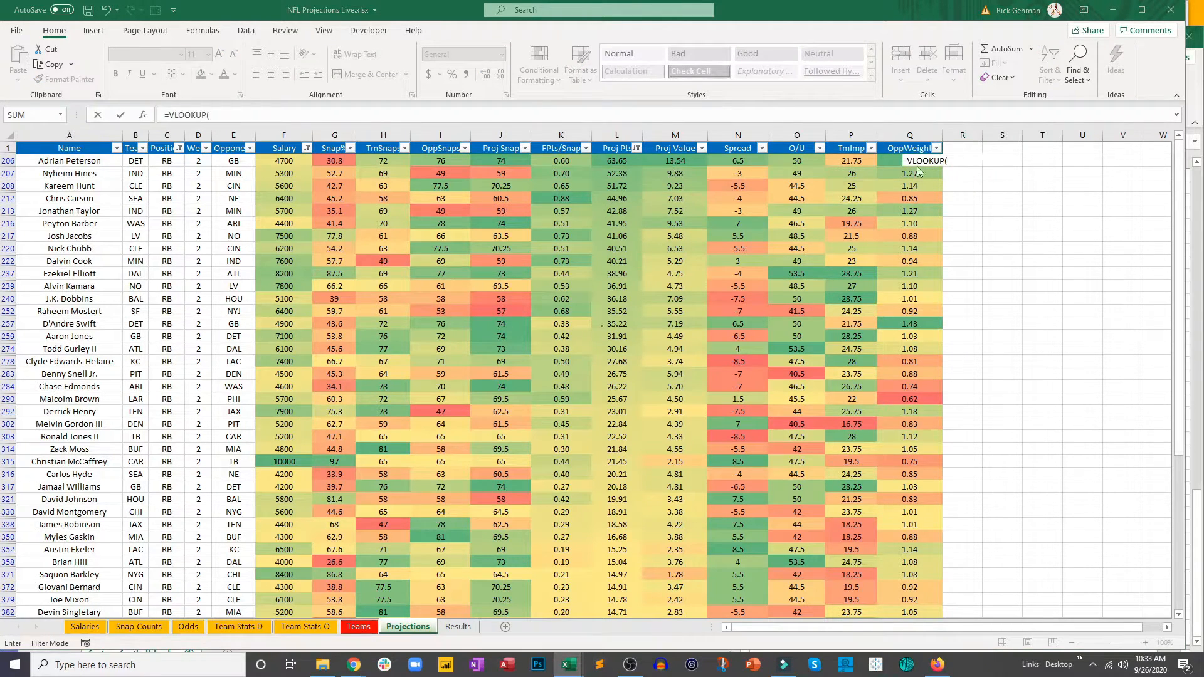
left_click(76, 160)
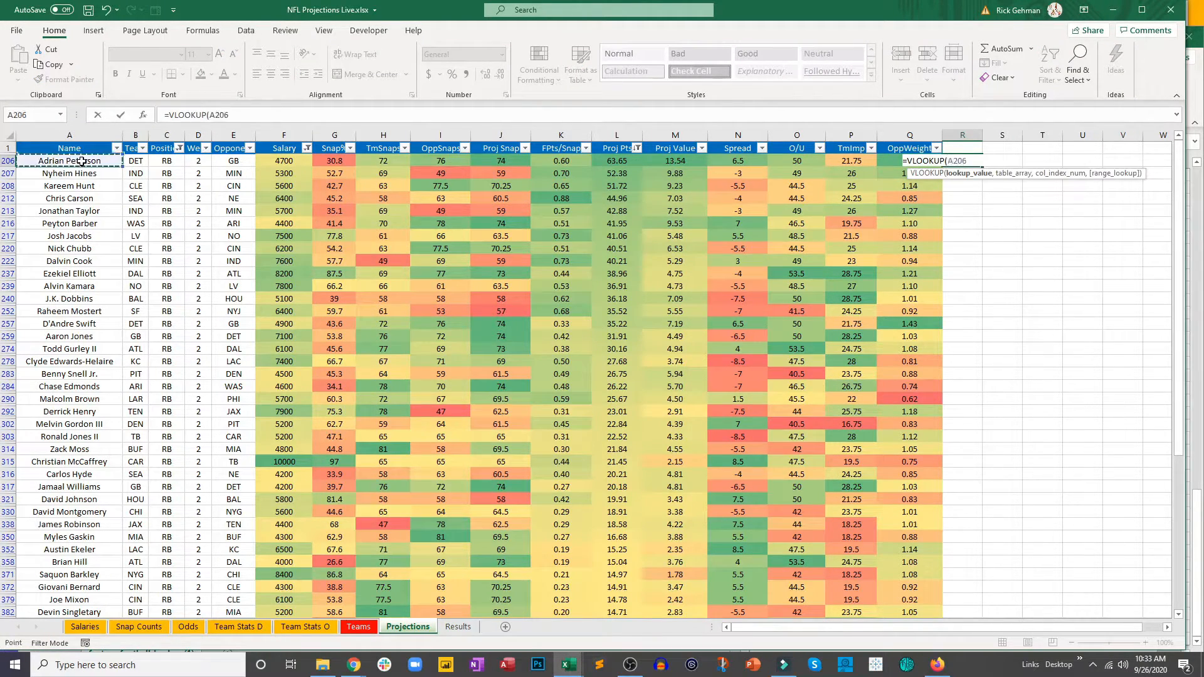
type(",")
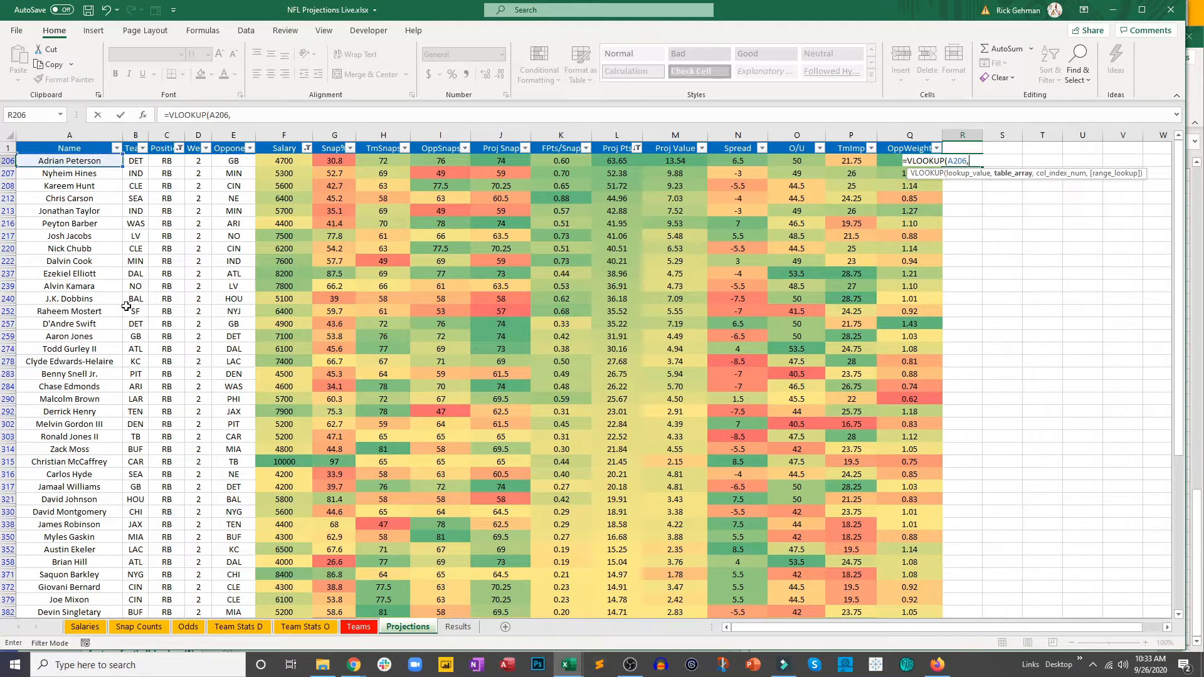
Step: Complete the VLOOKUP with table range Results!B:S, column index 18 and FALSE for an exact match
left_click(458, 627)
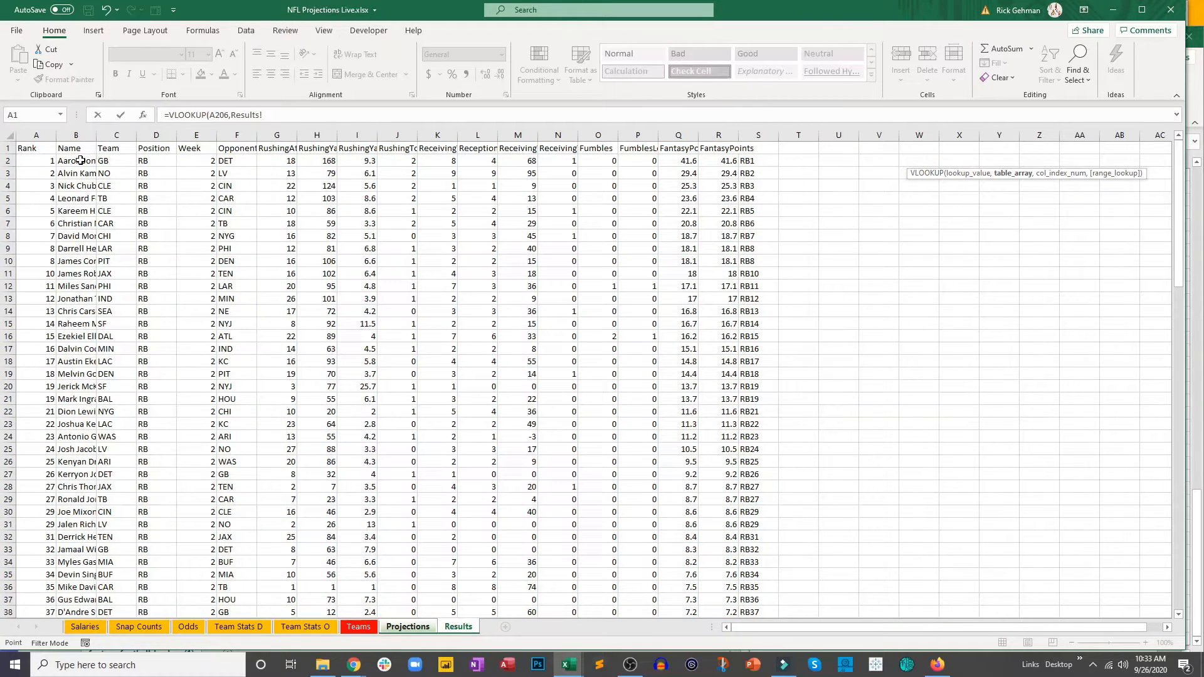
left_click_drag(80, 160, 744, 273)
left_click(273, 115)
key("BackSpace")
left_click(298, 114)
key("BackSpace")
key("BackSpace")
type(",")
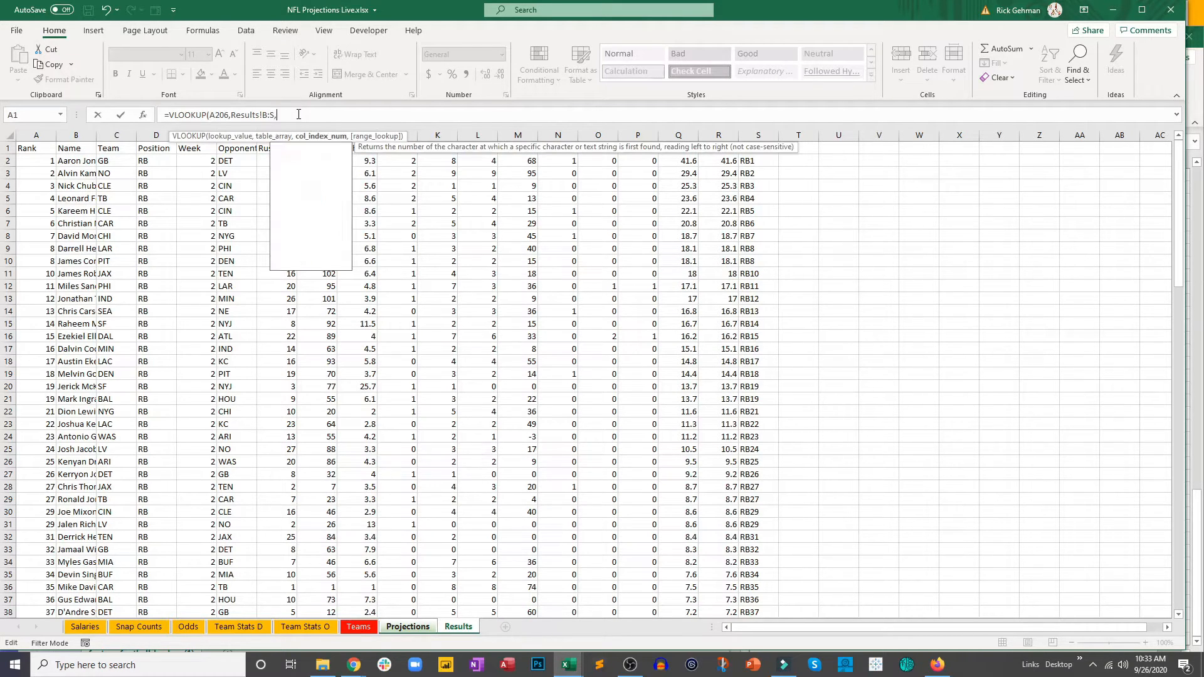
type("18,false")
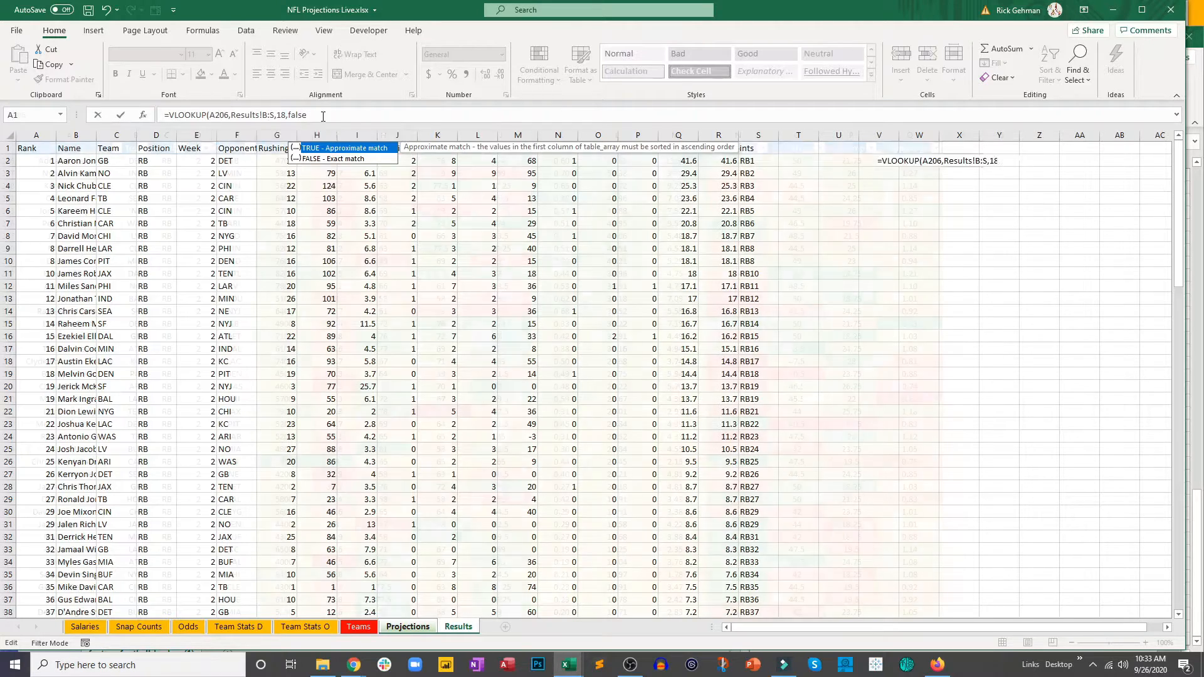
key("Return")
Step: Fill the R206 lookup formula down column R for all listed running backs
left_click_drag(984, 168, 995, 316)
key("F2")
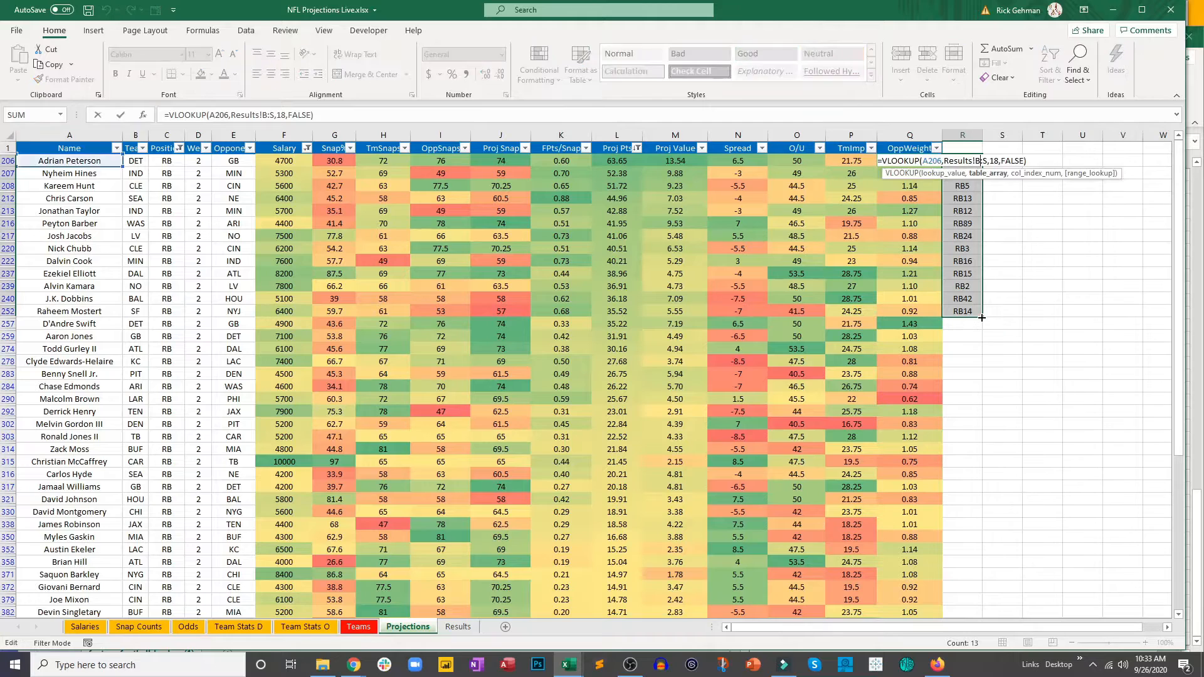
left_click(976, 287)
left_click(966, 312)
double_click(983, 317)
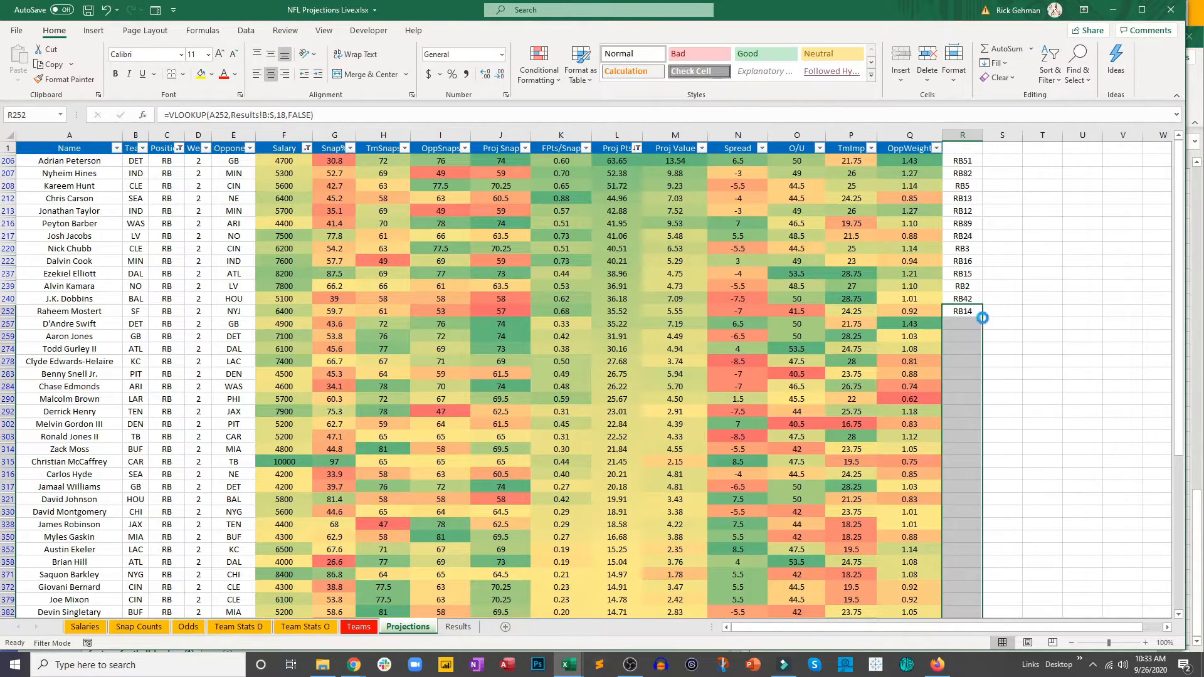
left_click(1005, 249)
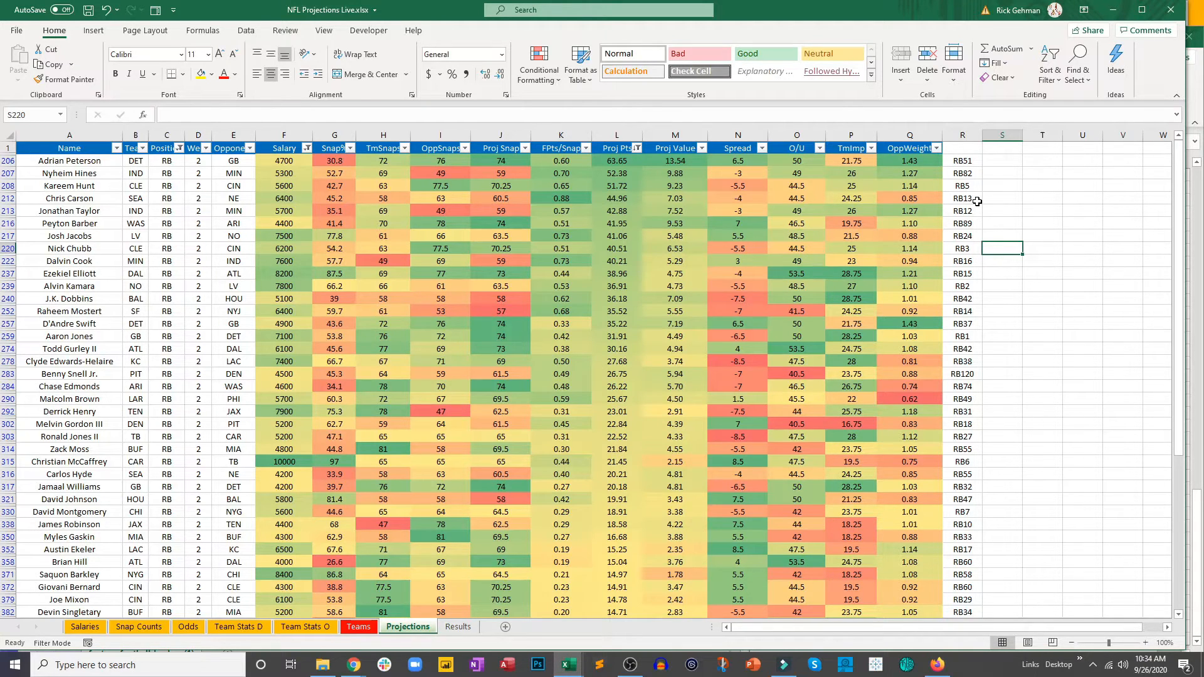
left_click(977, 210)
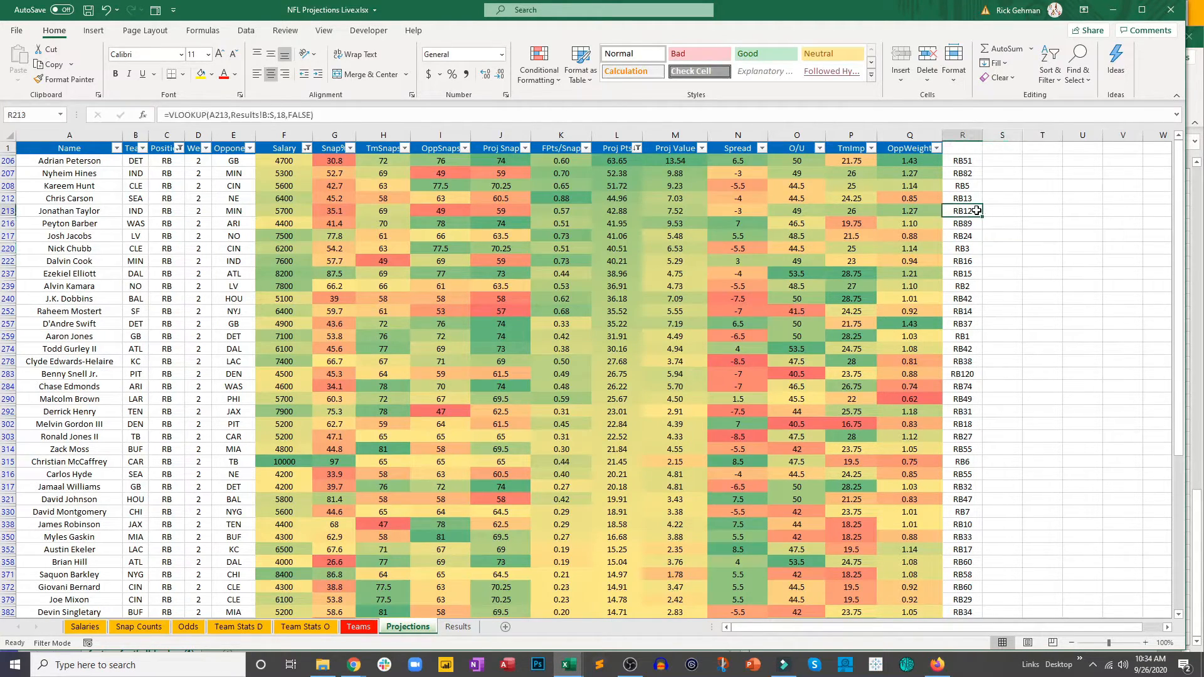
left_click(967, 247)
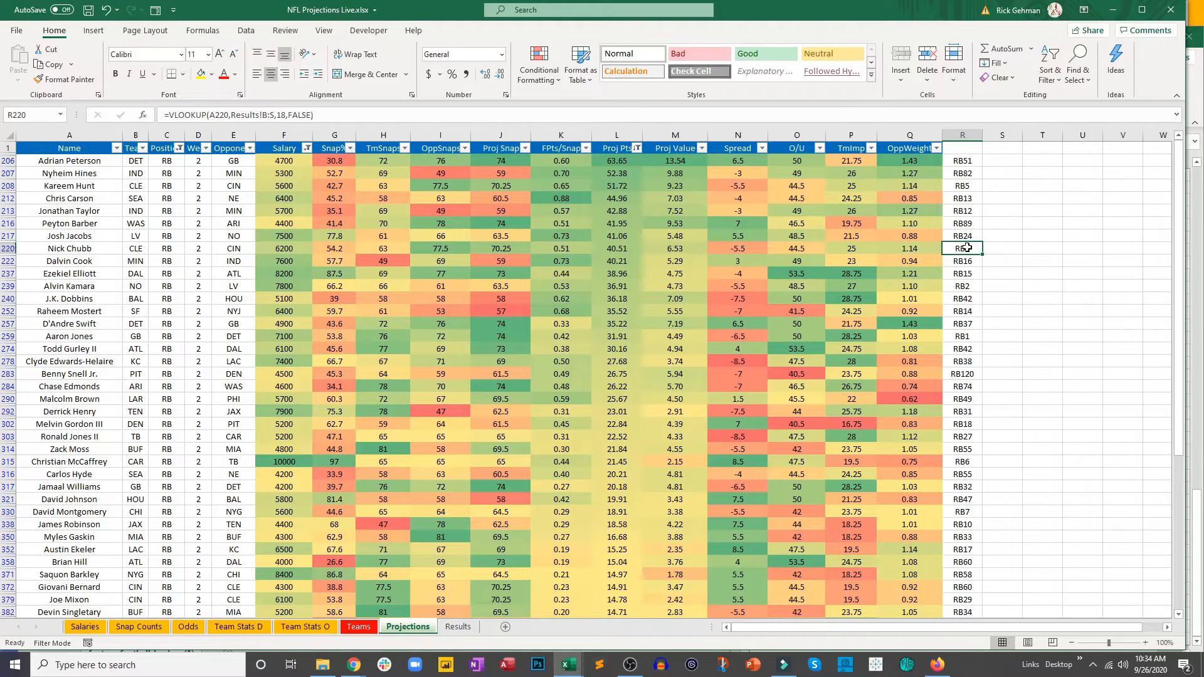
left_click(965, 287)
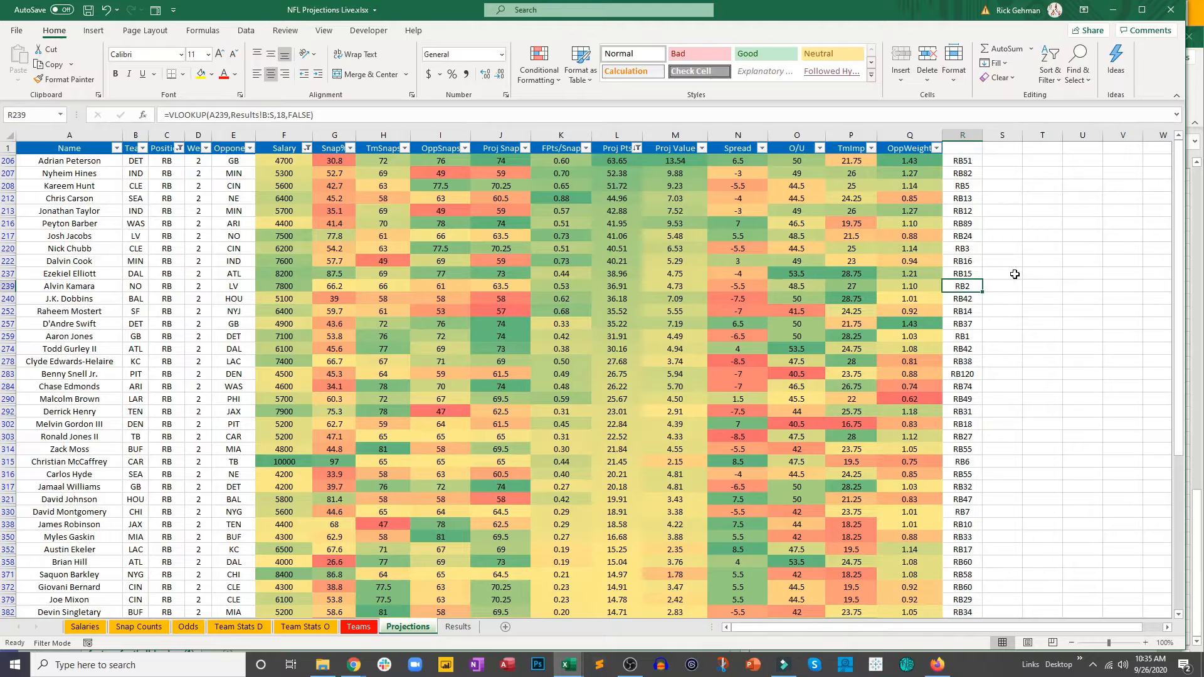
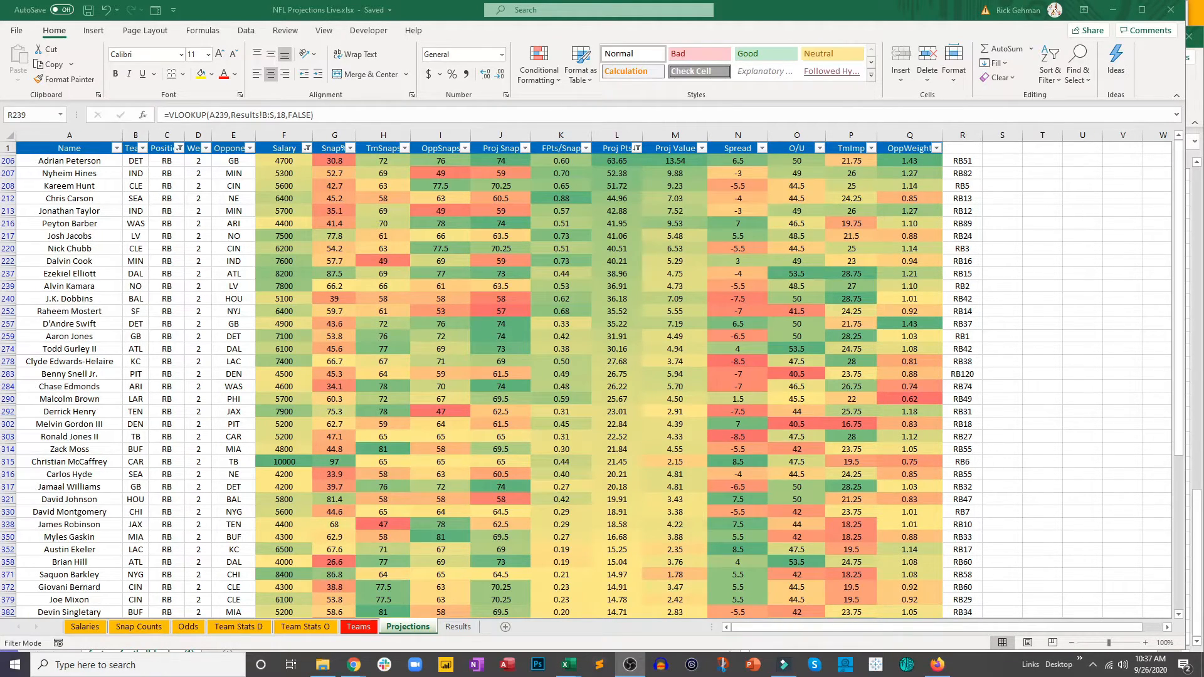
Step: Delete the looked-up position ranks from column R of the Projections sheet
left_click(964, 139)
left_click(954, 186)
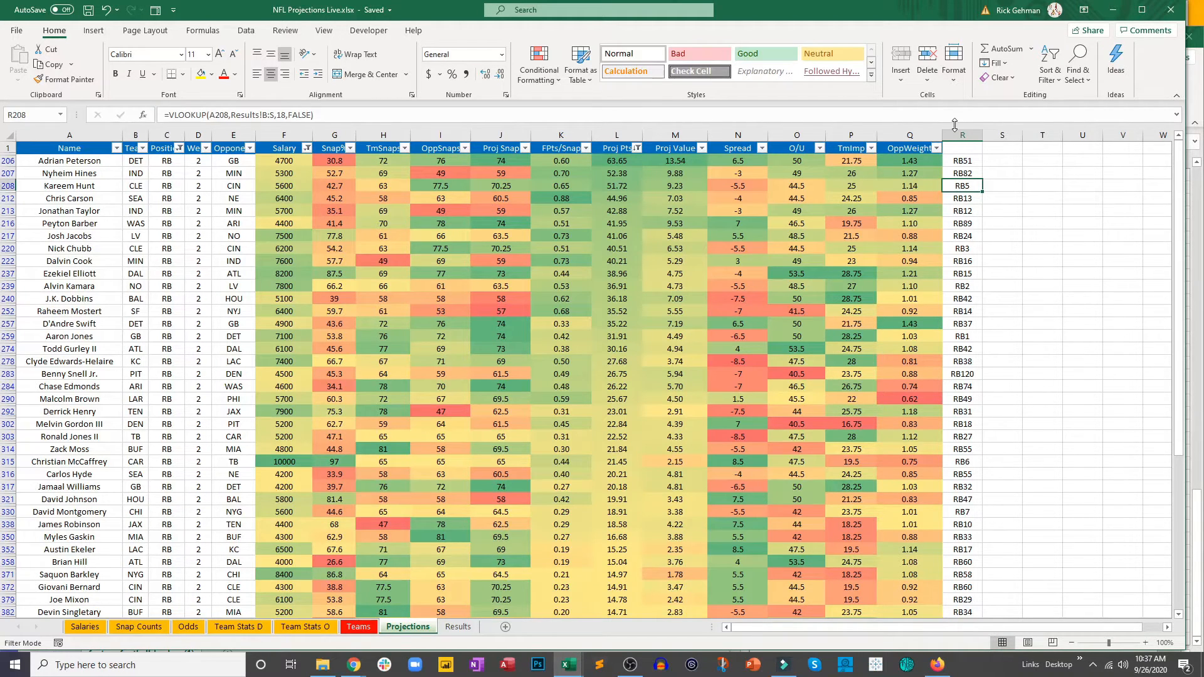
left_click(957, 133)
key("Delete")
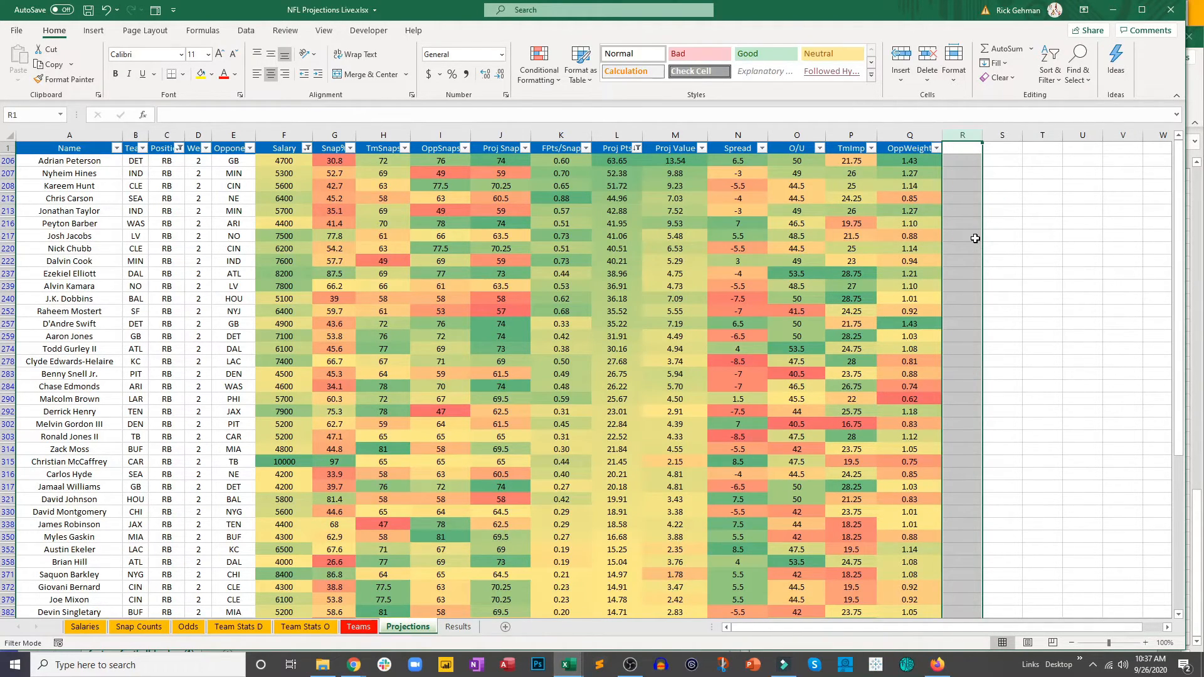
left_click(974, 237)
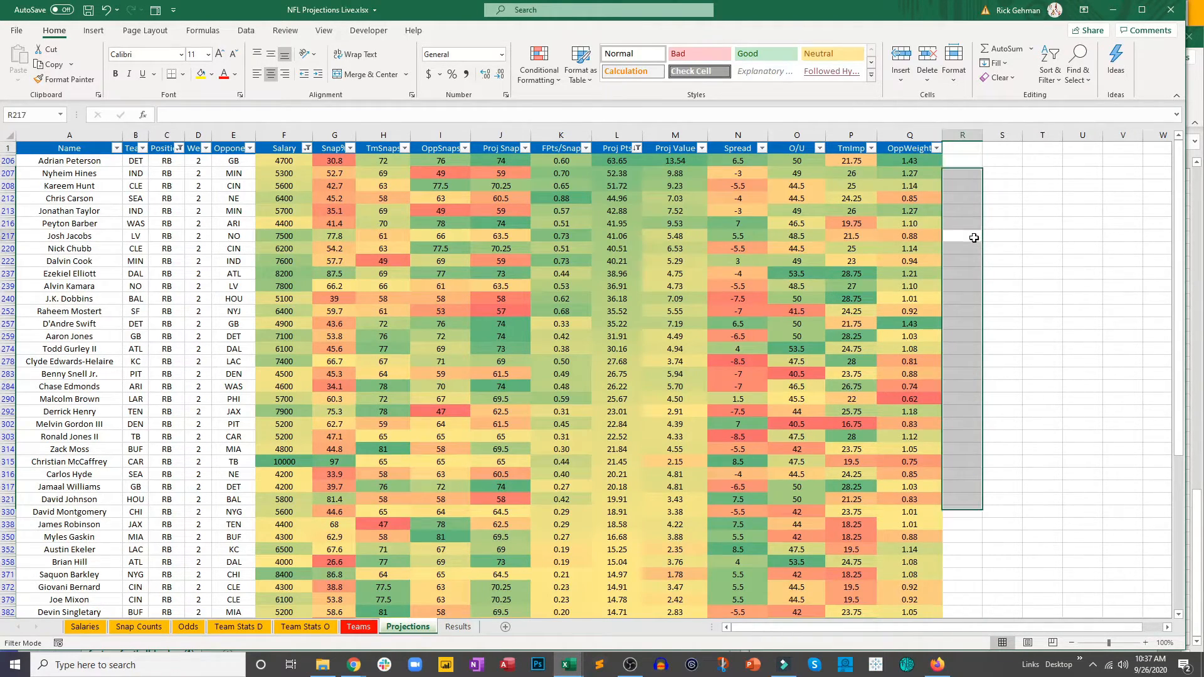
Step: Clear the Position, Salary and Proj Pts filters on the Projections sheet so every player row is included
left_click(179, 156)
left_click(179, 148)
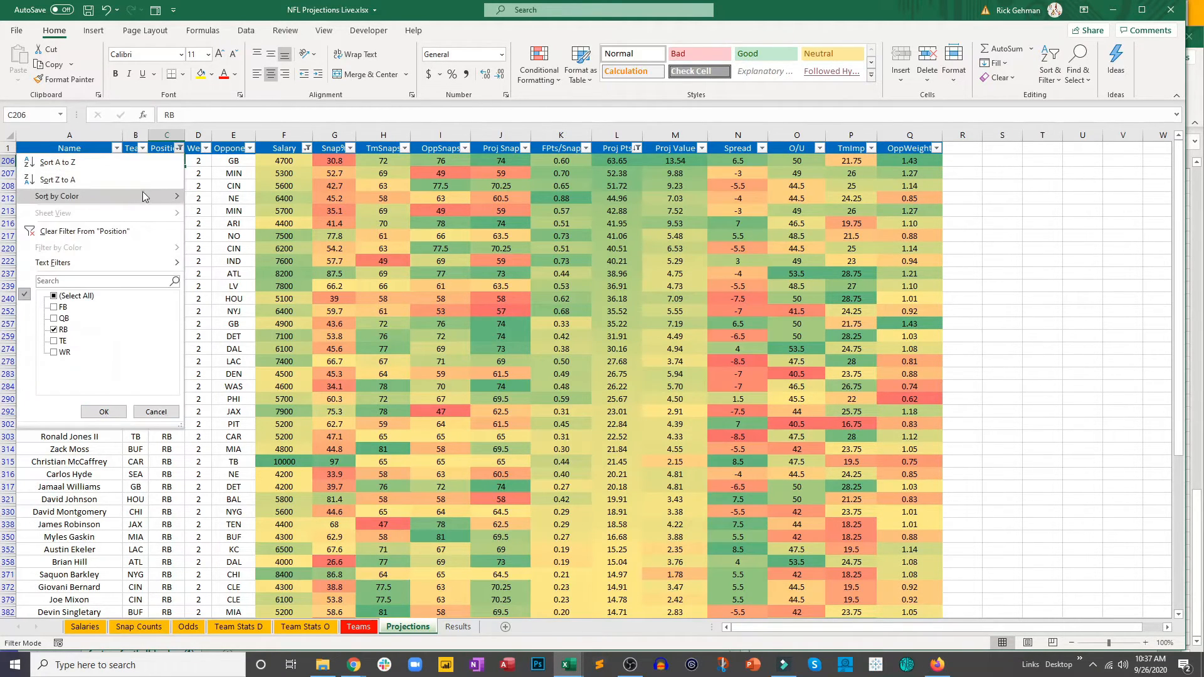
left_click(137, 224)
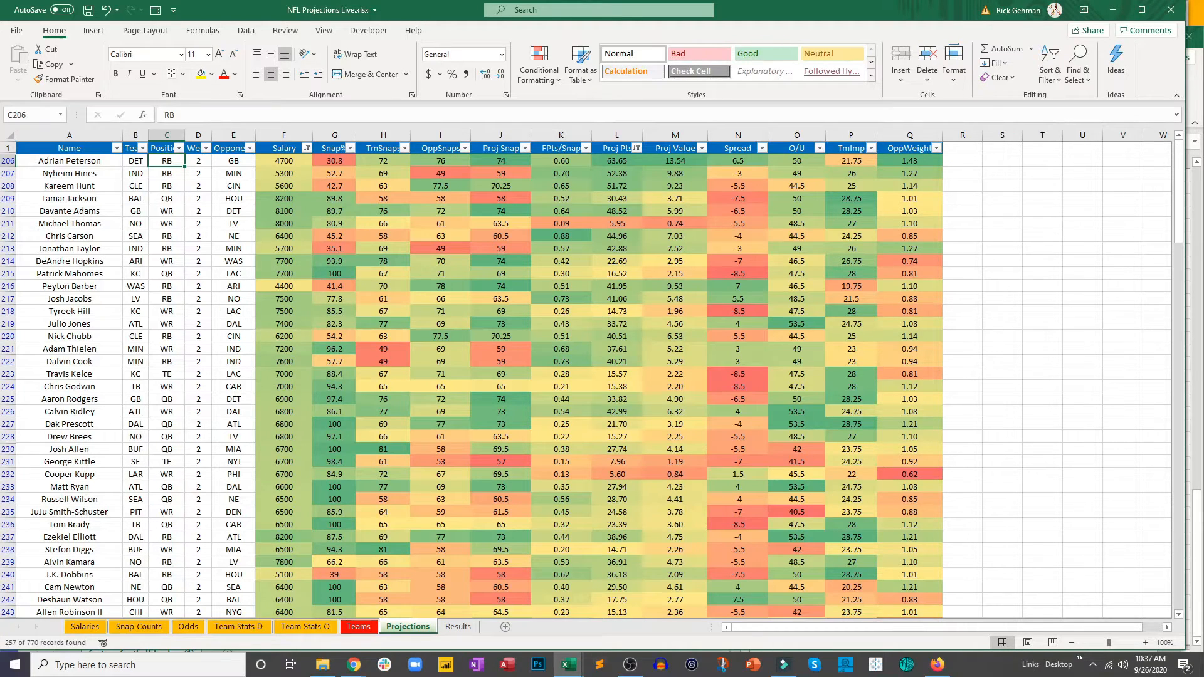
left_click(69, 286)
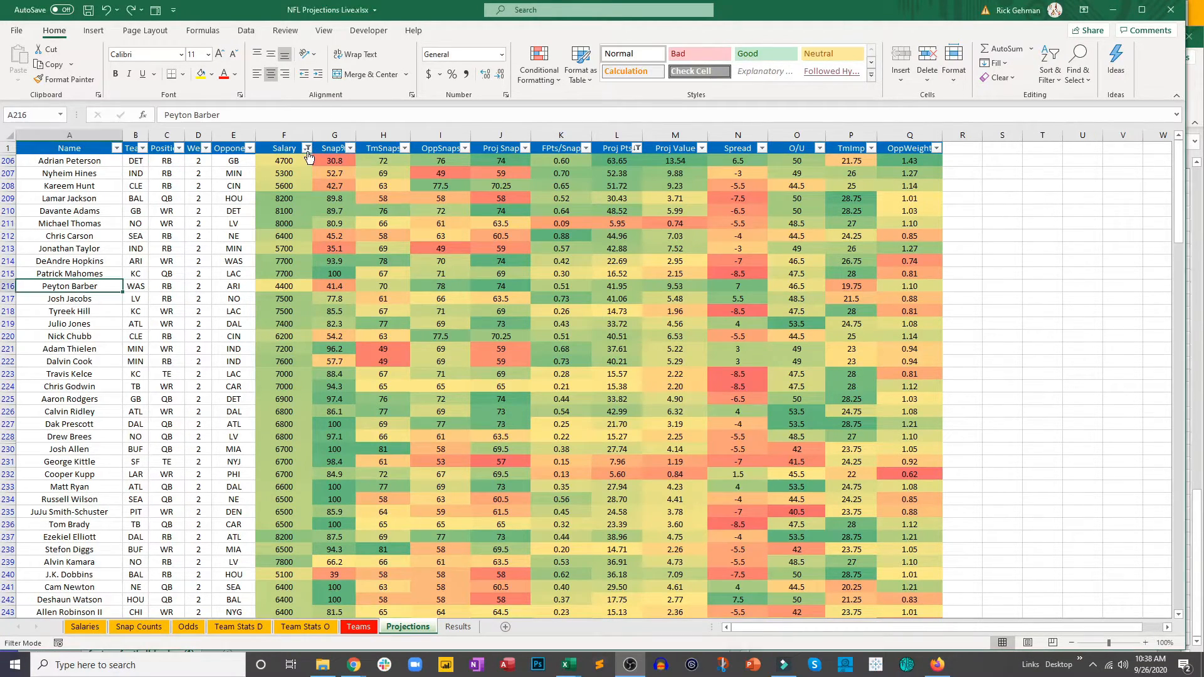
left_click(307, 148)
left_click(257, 232)
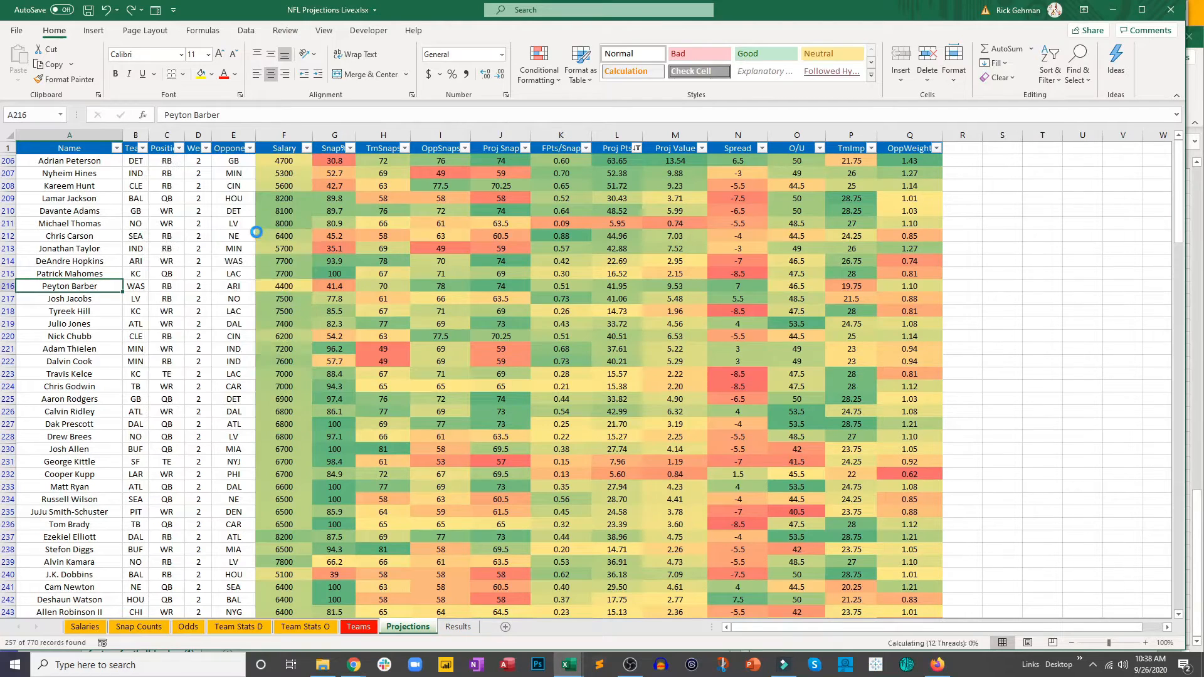
left_click(637, 148)
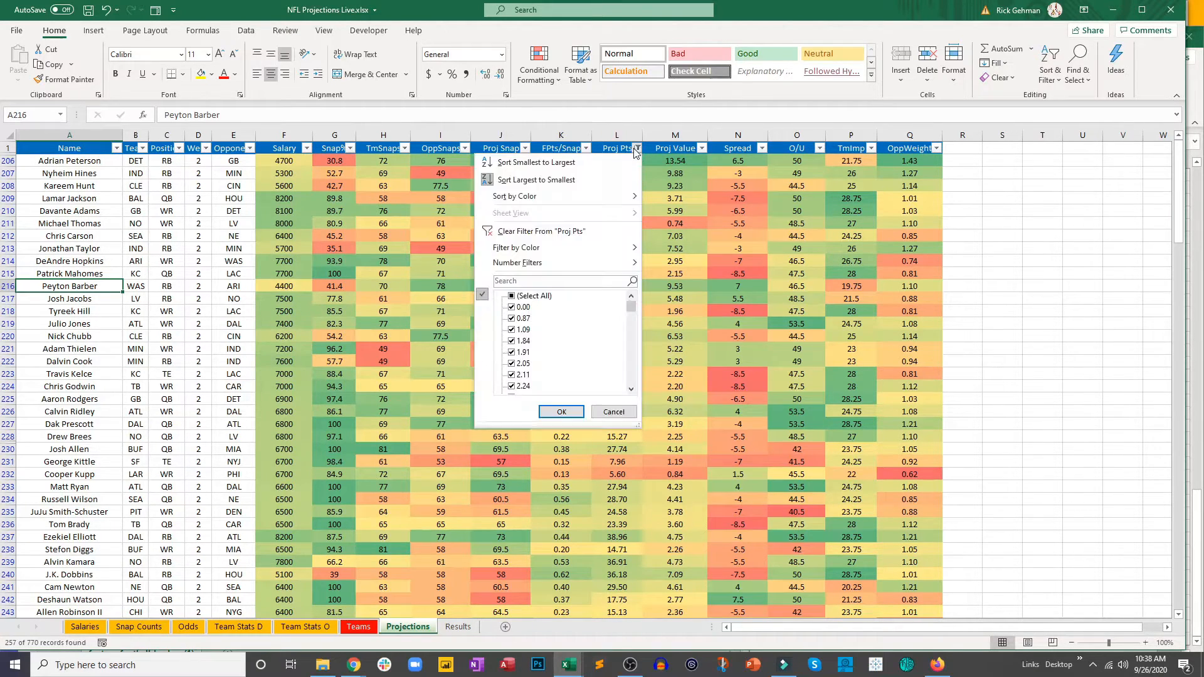
left_click(582, 230)
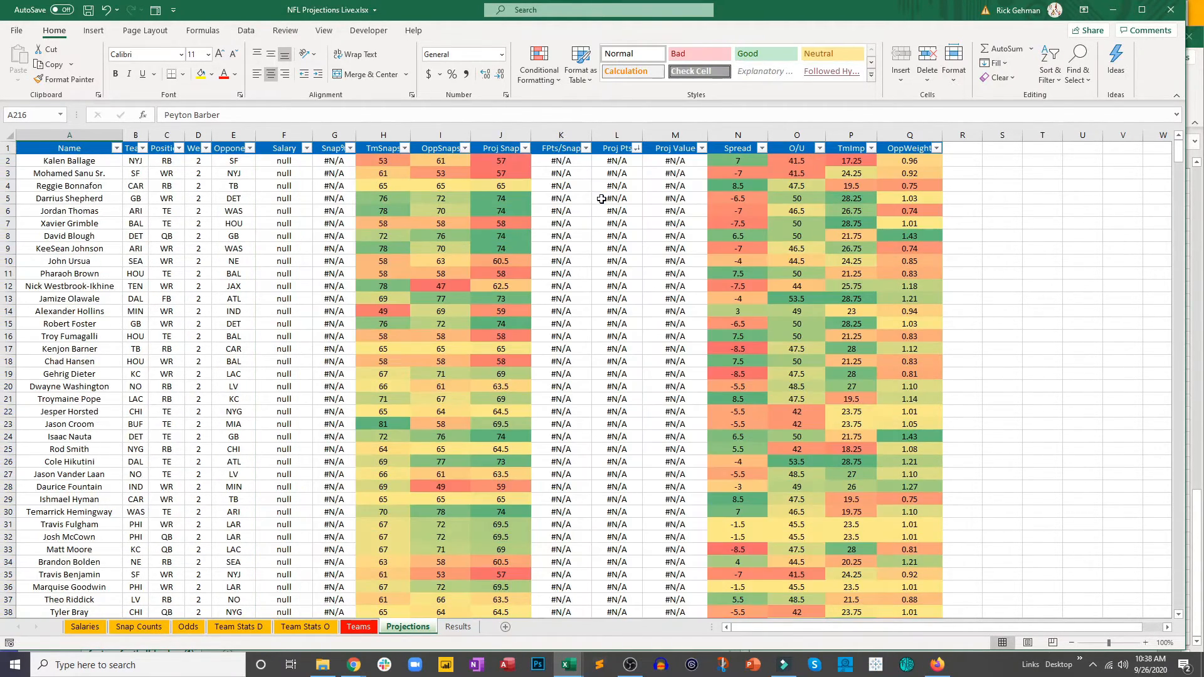
scroll(623, 385, "down", 8)
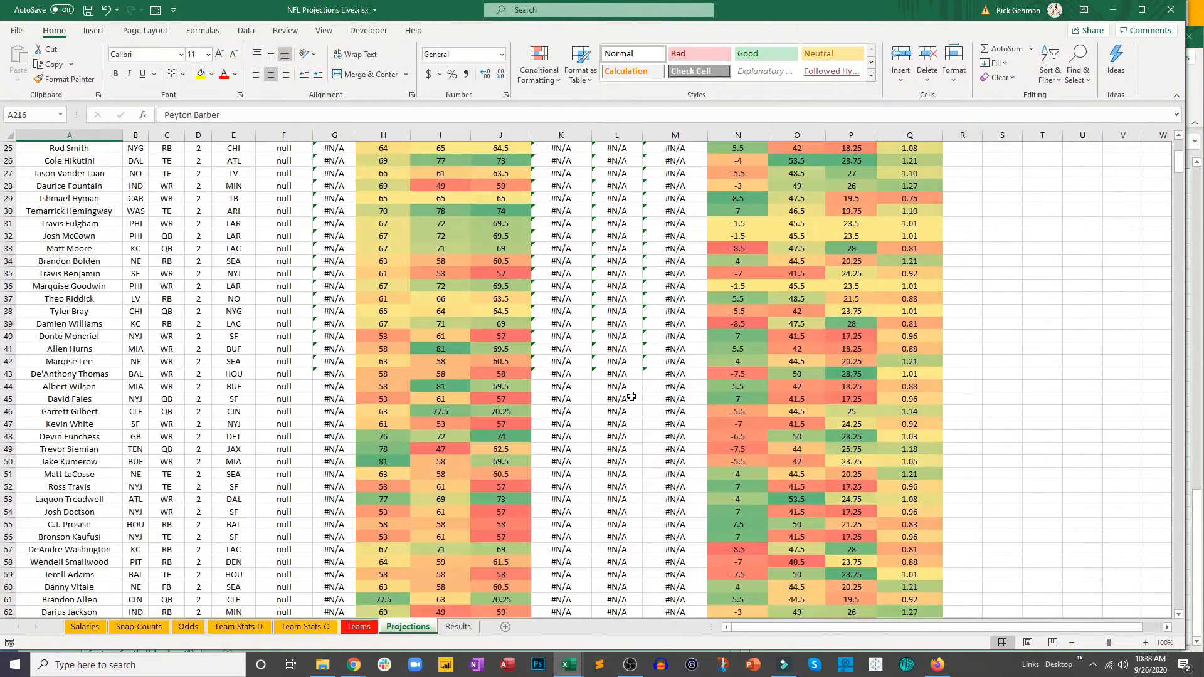
scroll(627, 371, "up", 8)
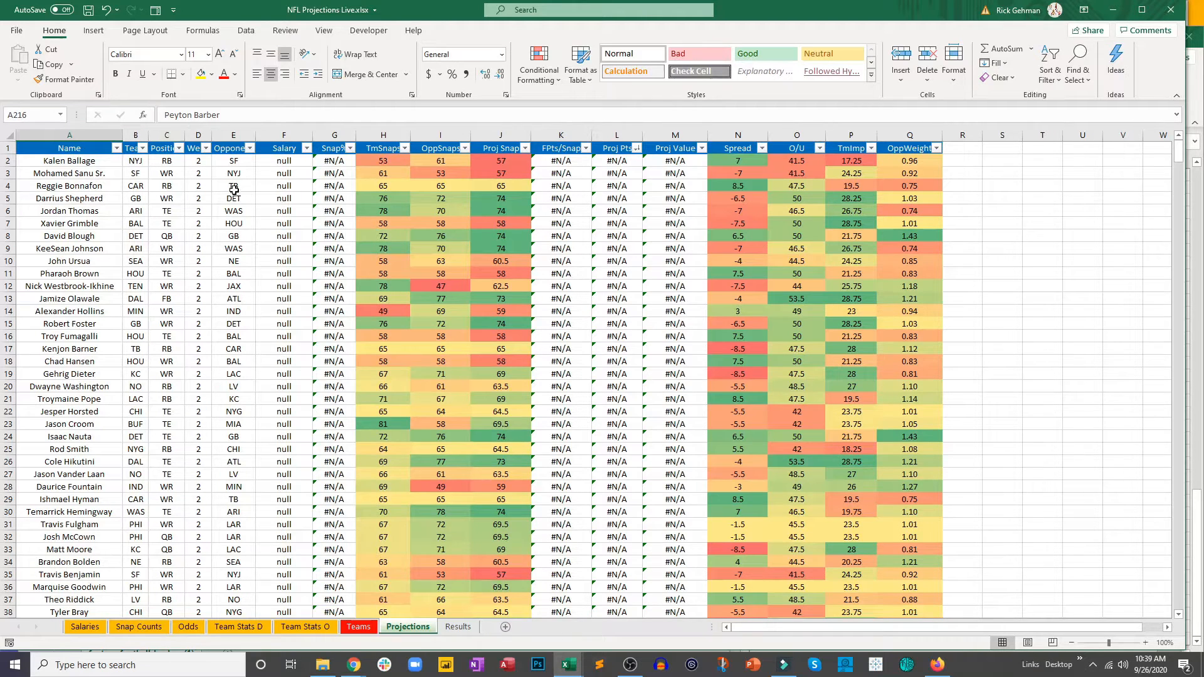
Step: Review the Name through Opponent columns on the Salaries sheet as the source of the player list
left_click(88, 627)
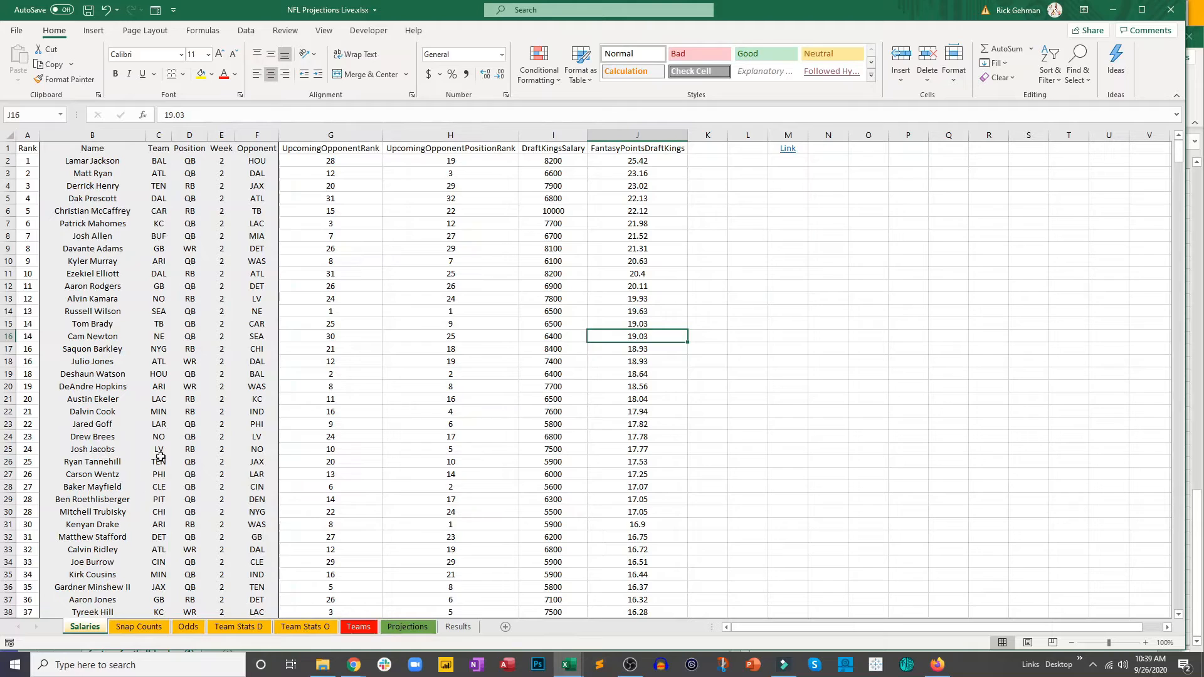
left_click_drag(86, 158, 276, 251)
left_click(221, 323)
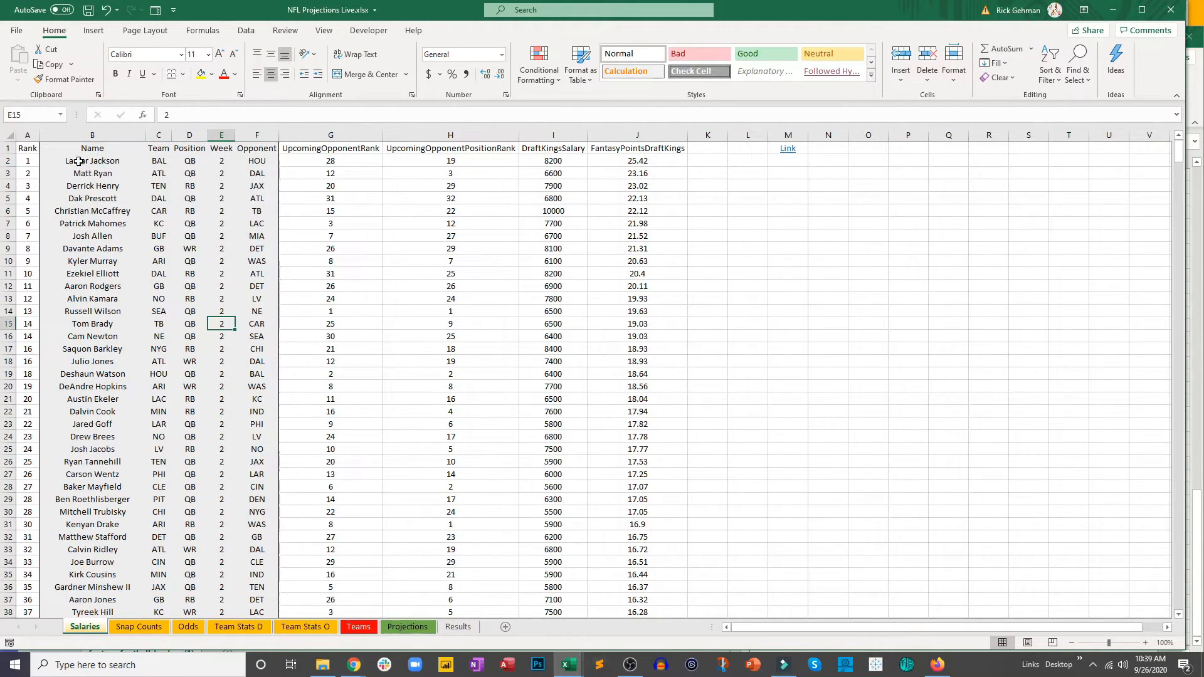
left_click_drag(78, 162, 245, 422)
left_click(245, 447)
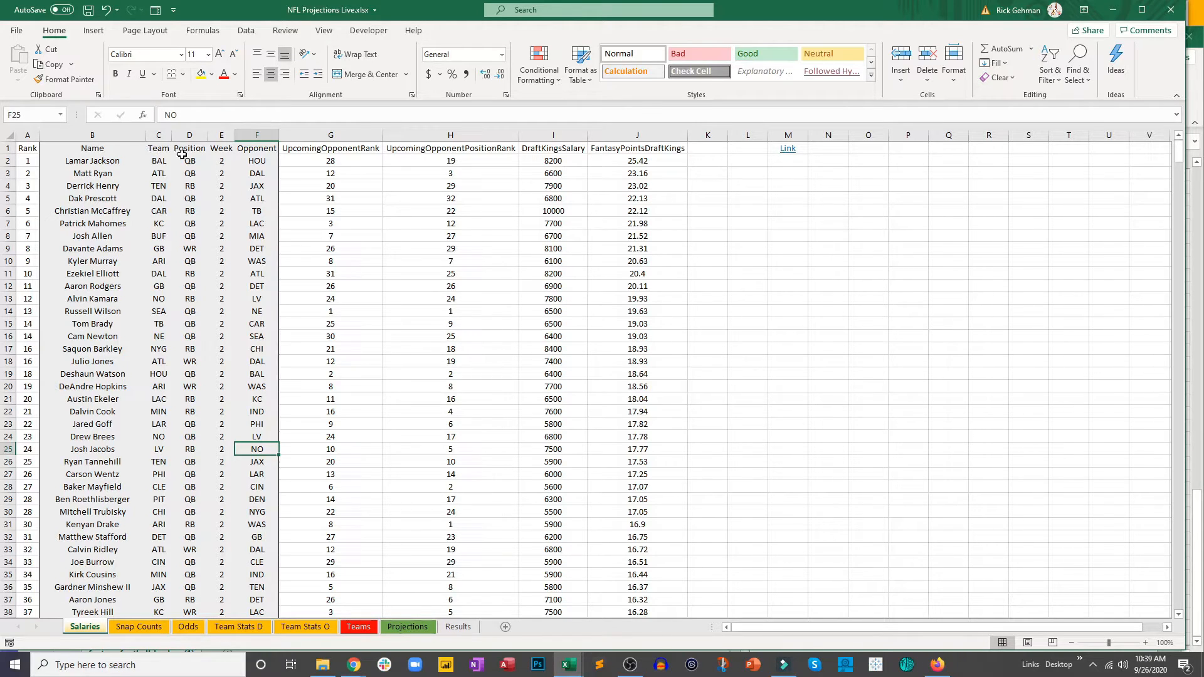
Step: Clear the player details in A2:E771 of the Projections sheet, keeping the headers and formulas, and save the workbook
left_click(409, 627)
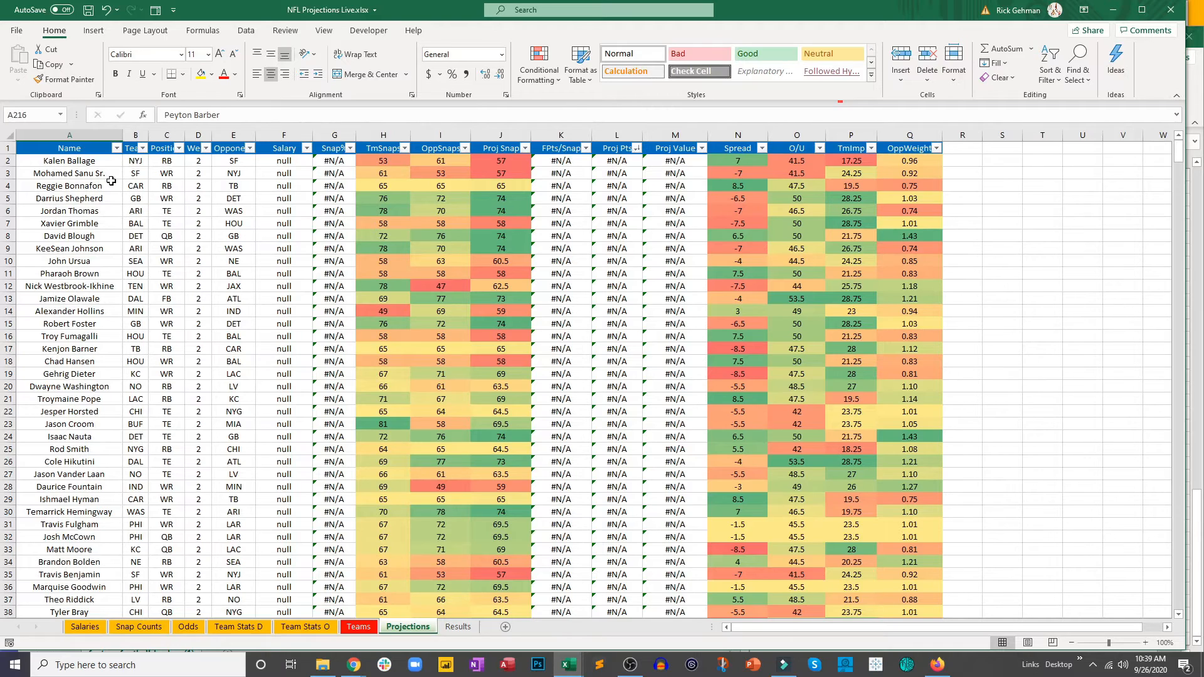
left_click_drag(107, 160, 230, 560)
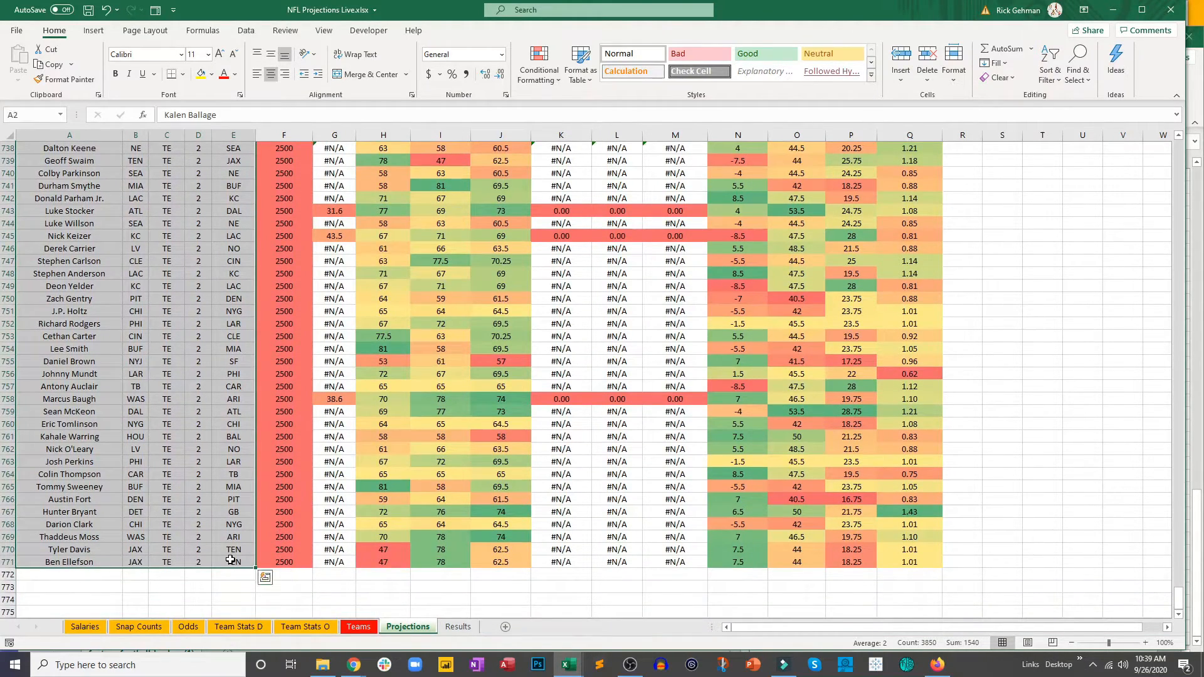
right_click(174, 285)
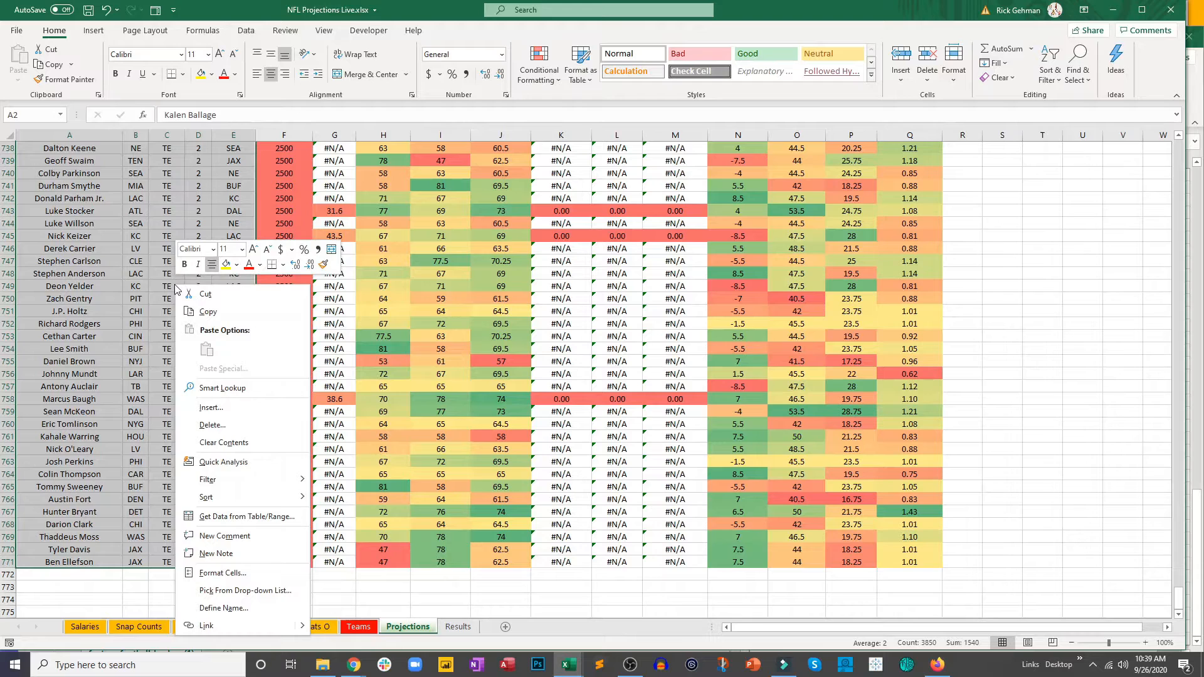
left_click(223, 443)
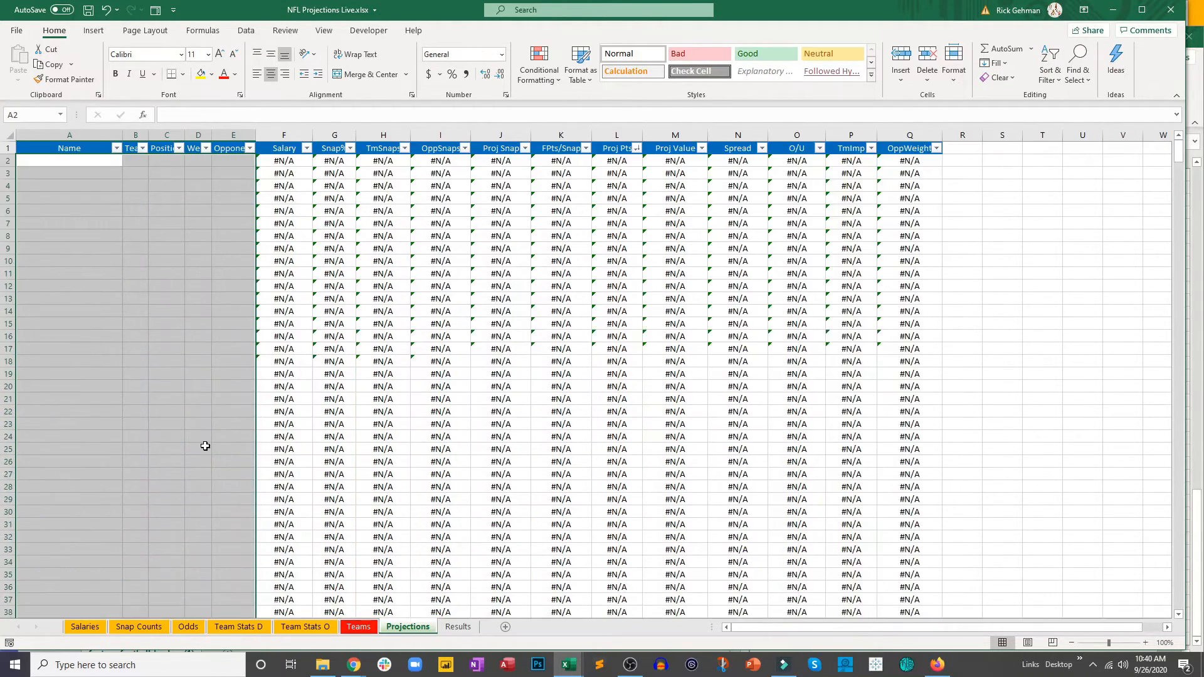
scroll(205, 446, "down", 20)
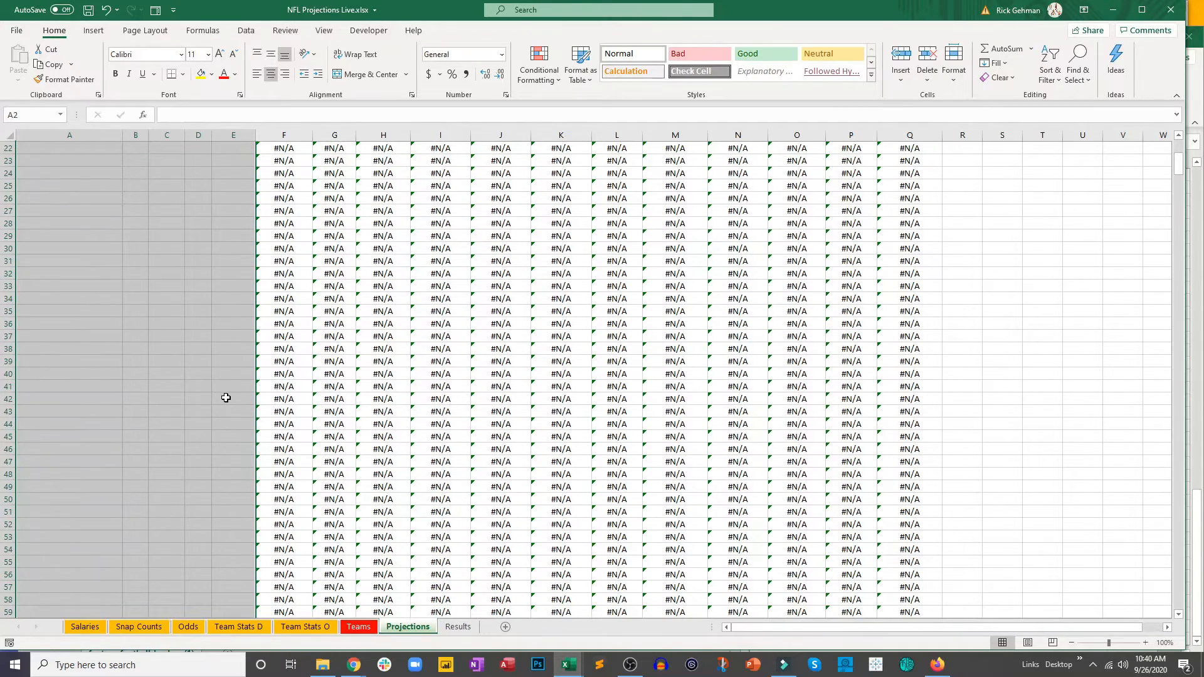
scroll(226, 398, "up", 20)
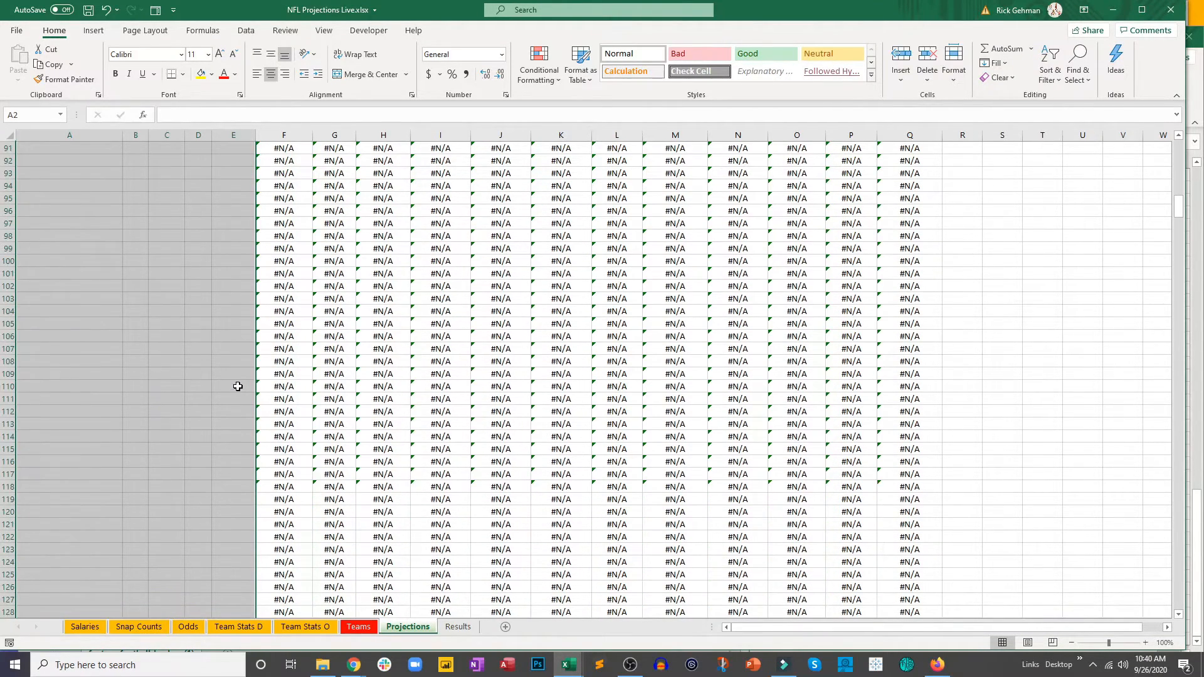
left_click(133, 209)
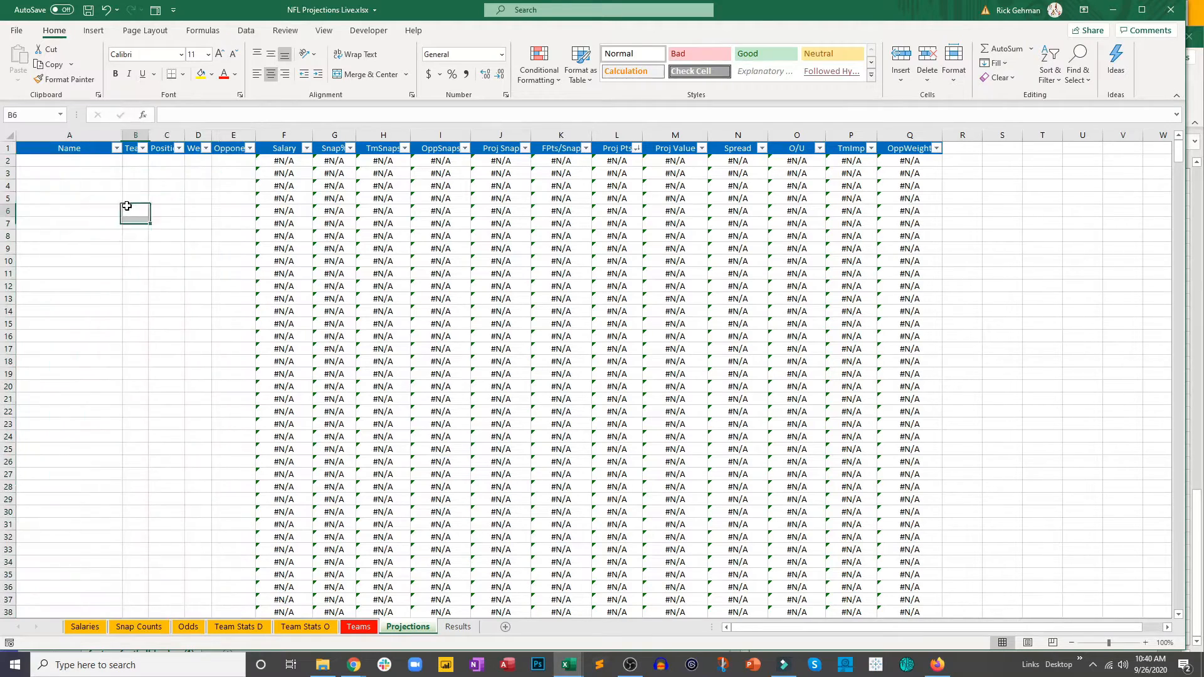
left_click(88, 10)
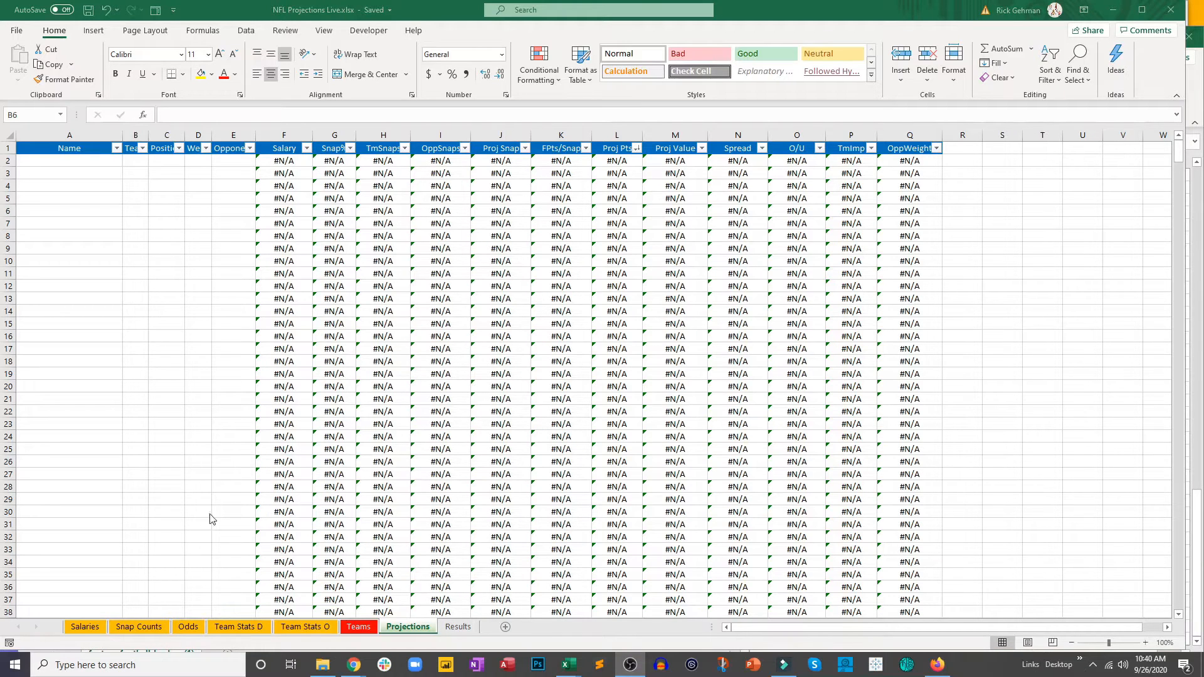
Step: Open the source link in M1 of the Salaries sheet and set the NFL Daily Fantasy Salaries page to Week 3
left_click(93, 626)
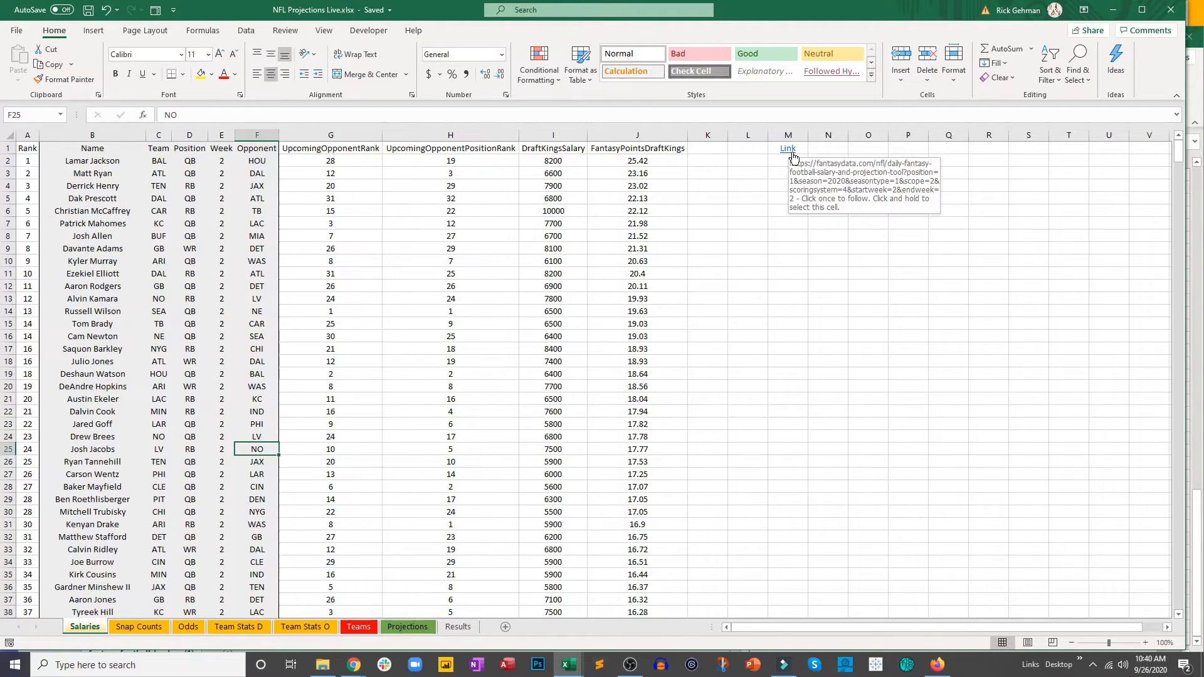
left_click(793, 157)
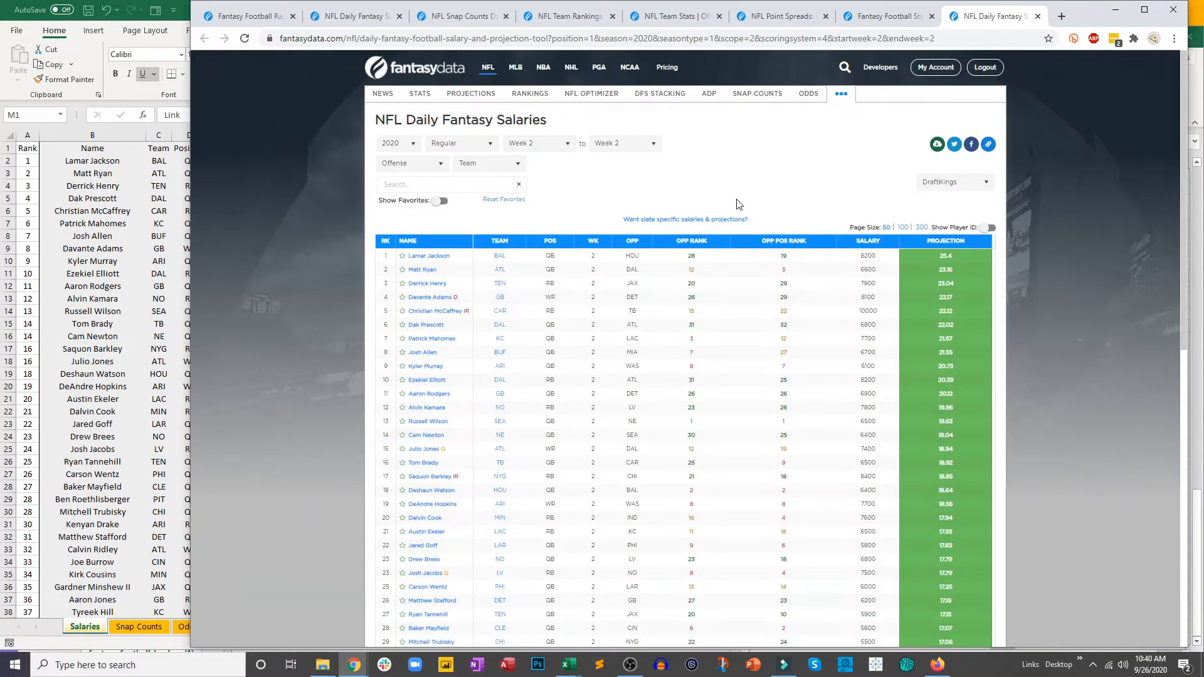
left_click(552, 143)
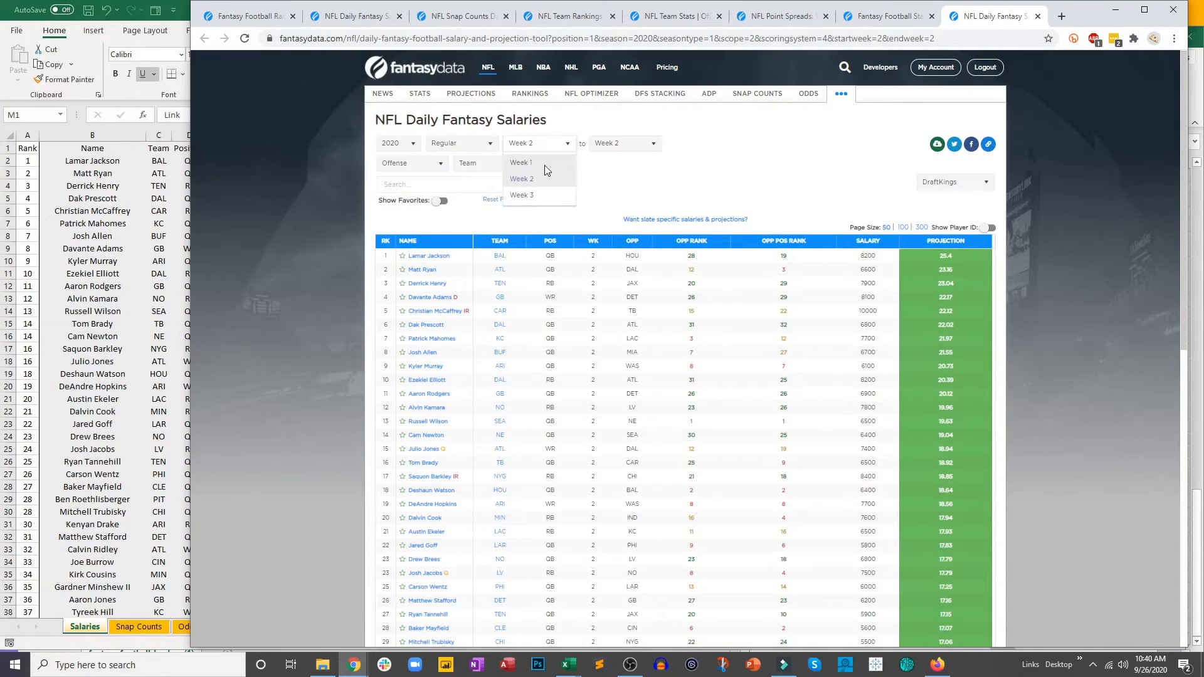
left_click(533, 193)
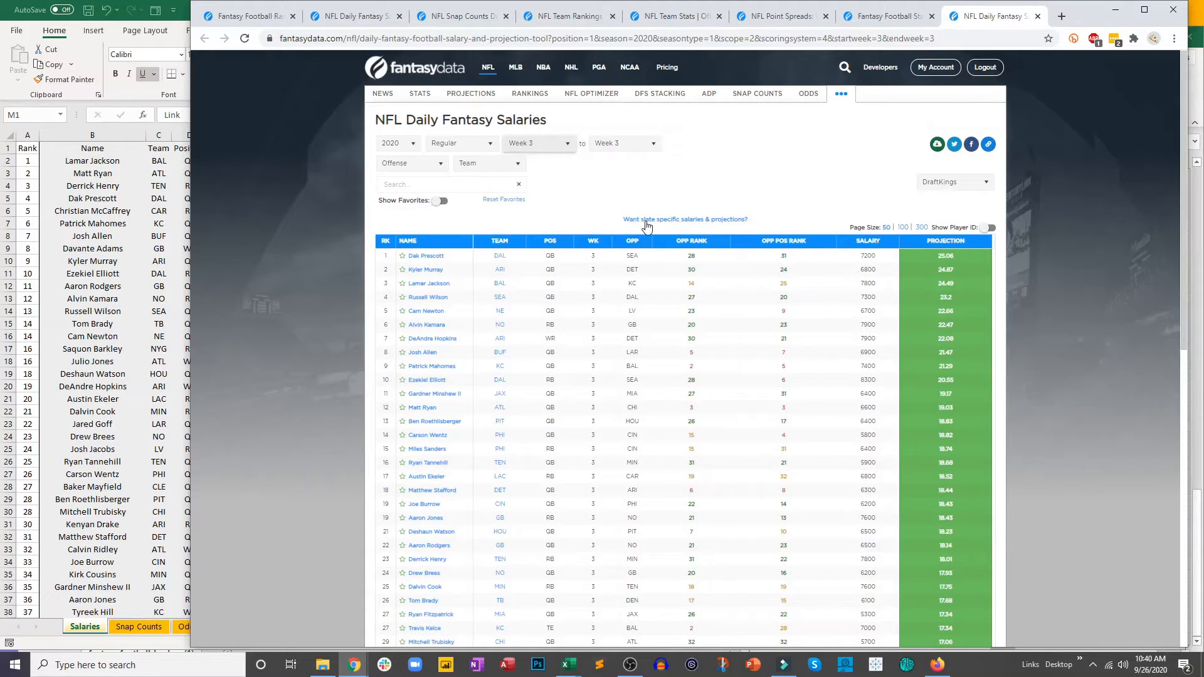
Step: Download the Week 3 salaries as a CSV file, open it in Excel and place it beside the projections workbook
left_click(936, 146)
left_click(911, 188)
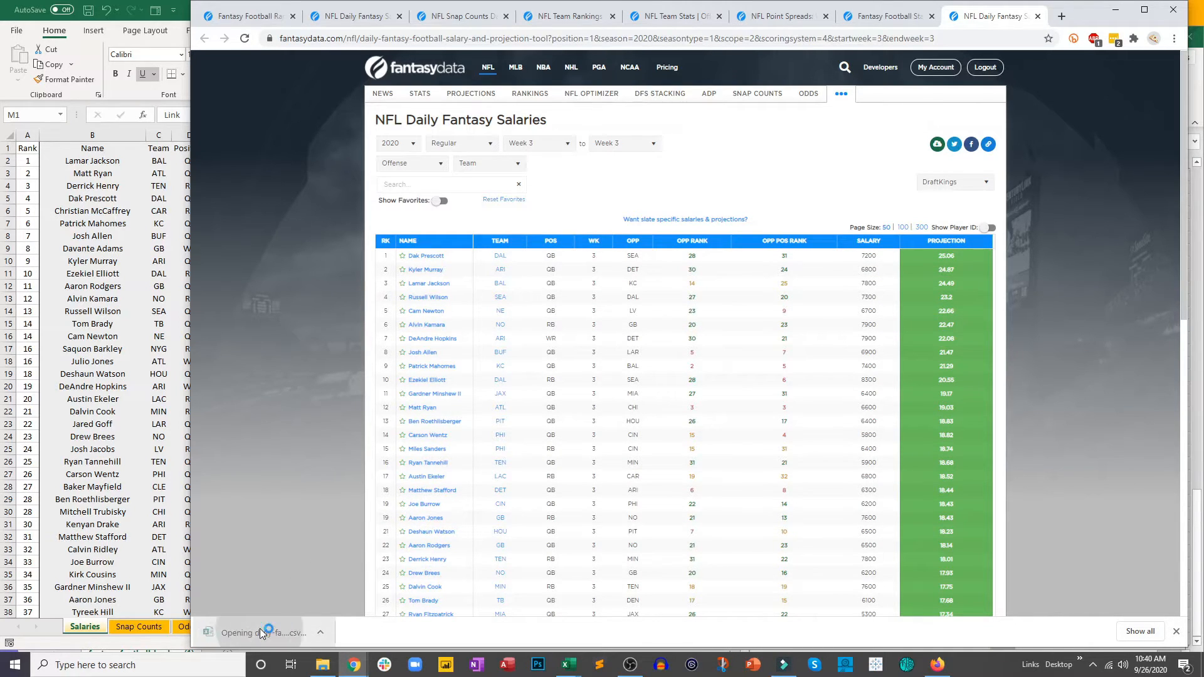
key("alt+Tab")
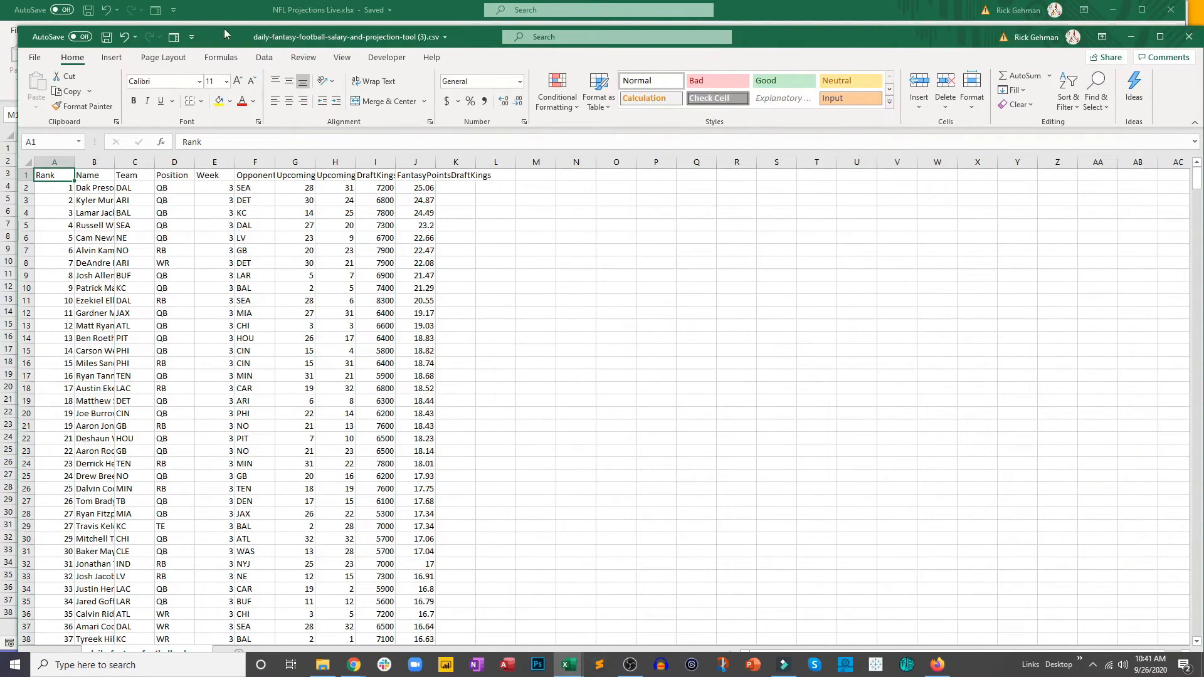
left_click_drag(224, 33, 787, 31)
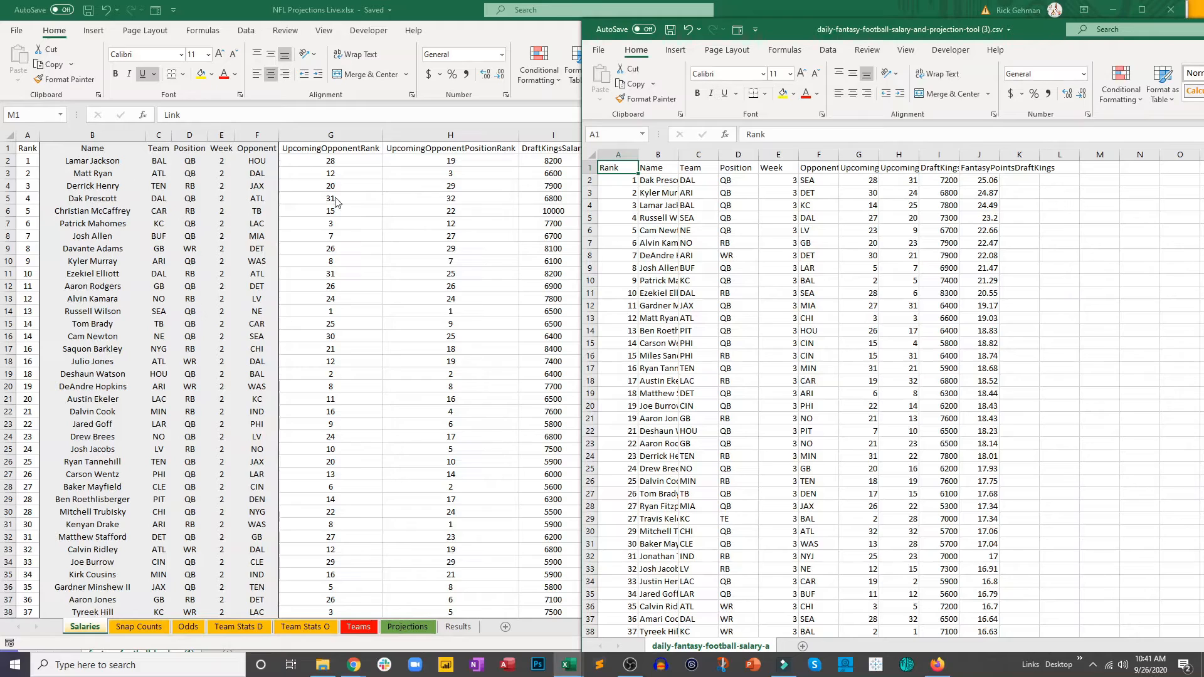
Step: Clear the contents of columns A to J on the Salaries sheet, leaving the link in M1
left_click(252, 243)
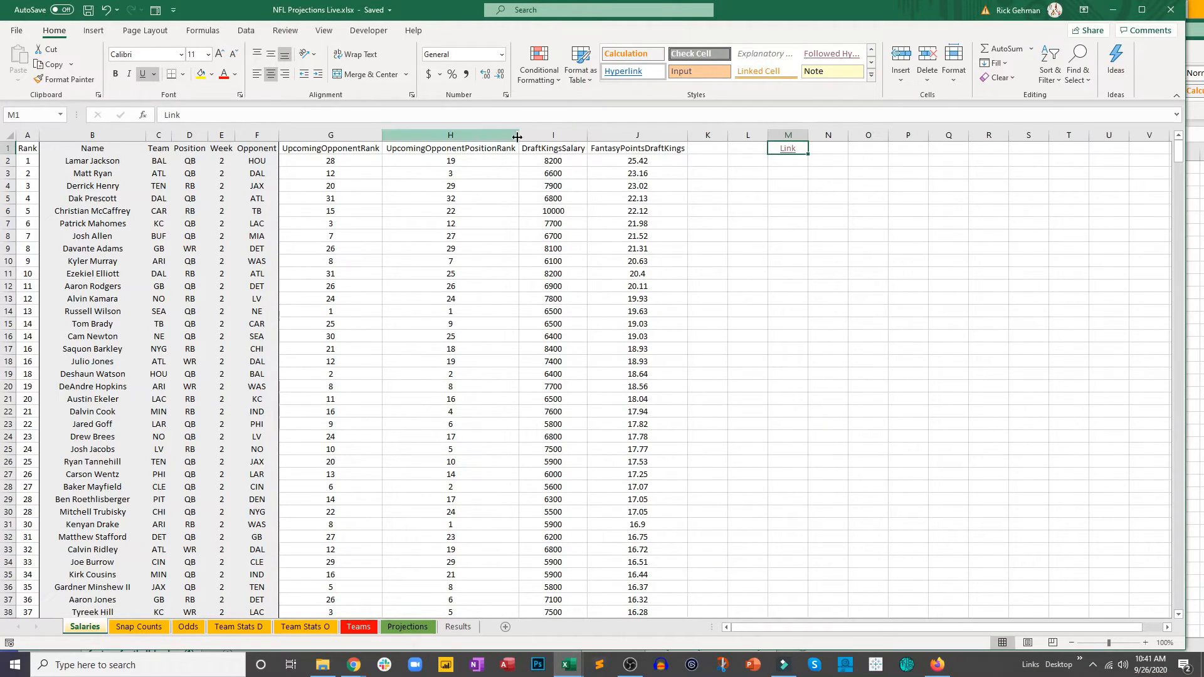
left_click_drag(606, 135, 19, 158)
right_click(179, 164)
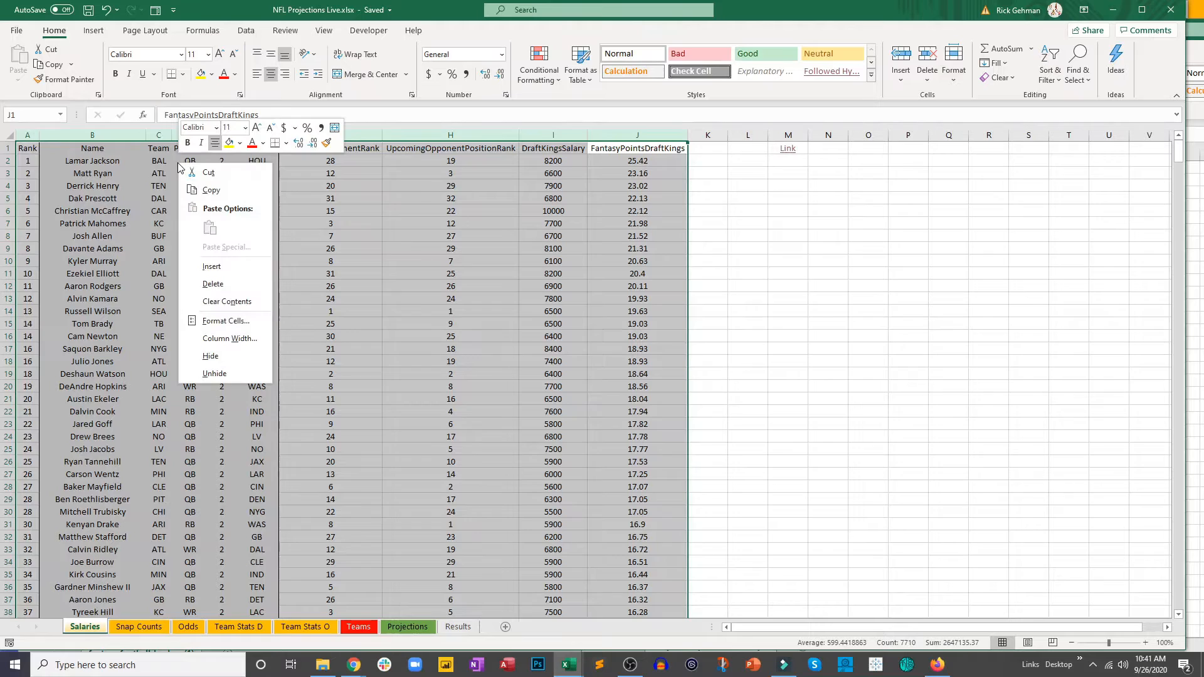
left_click(227, 301)
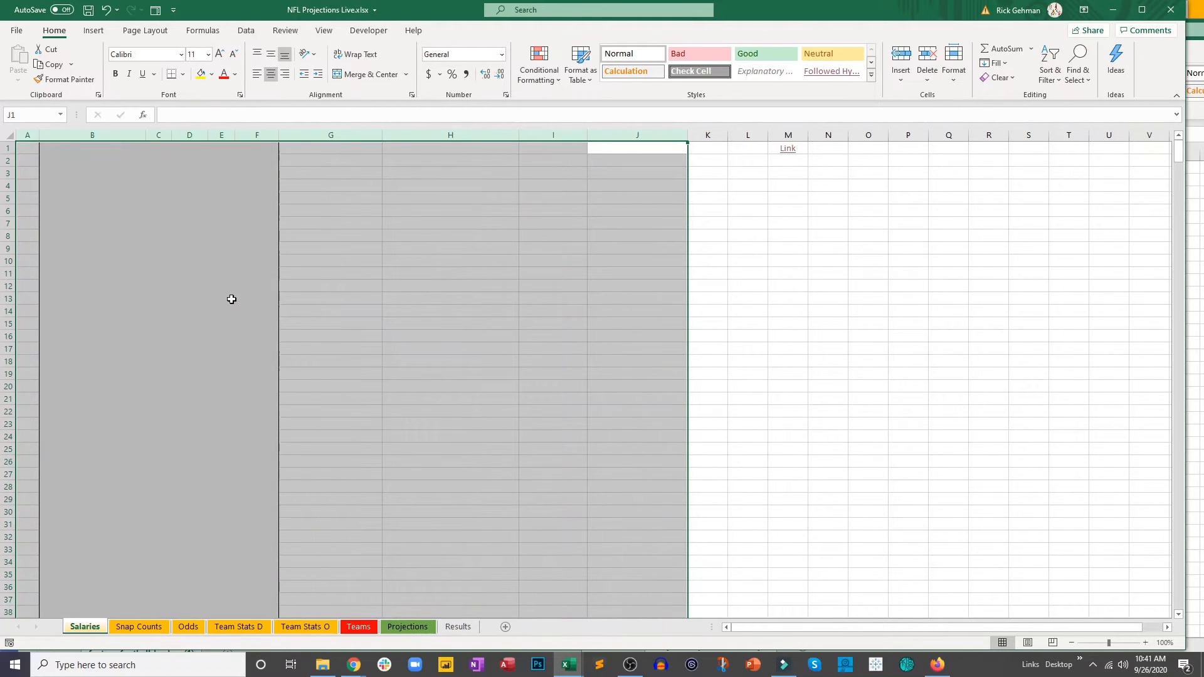
left_click(317, 296)
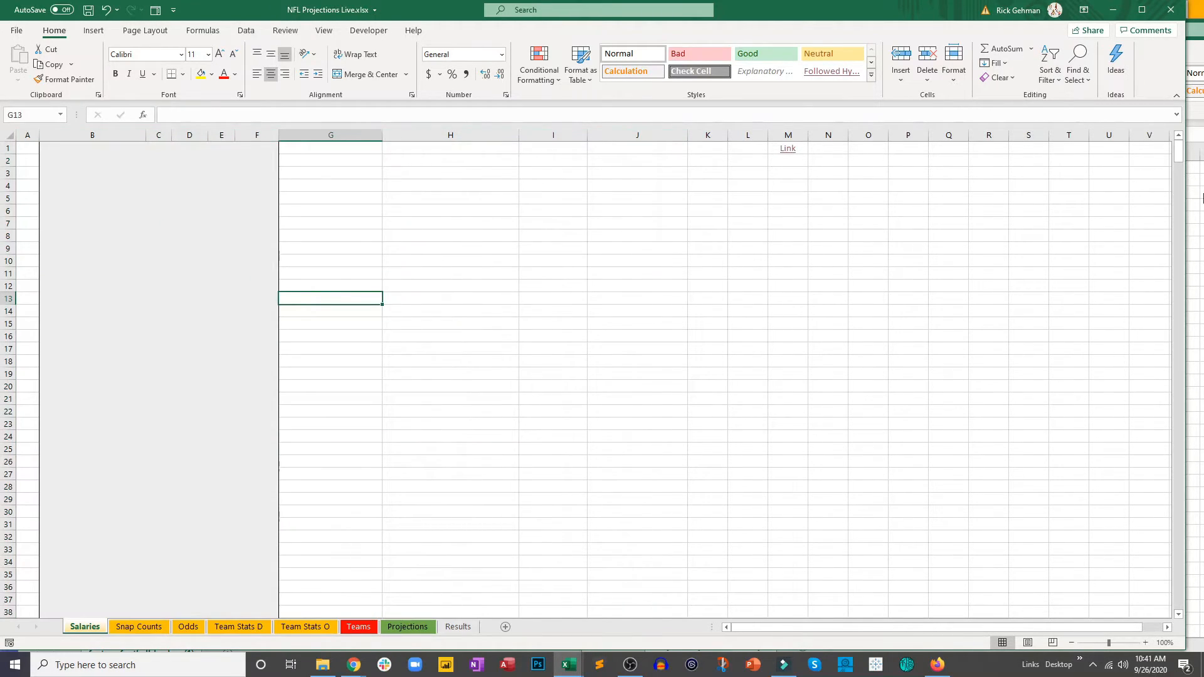
Step: Copy the Week 3 salary data in A1:J789 of the downloaded CSV, paste it at A1 of the Salaries sheet and save the workbook
left_click(1202, 198)
left_click_drag(622, 168, 967, 597)
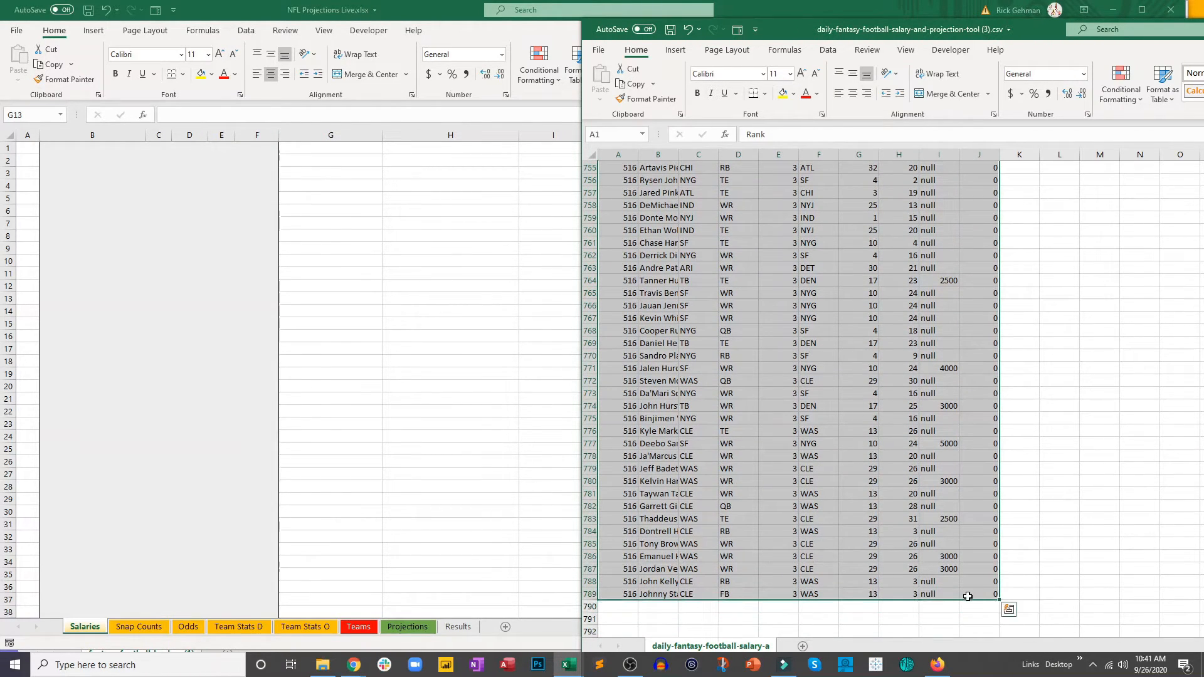
key("ctrl+c")
left_click(304, 317)
left_click(18, 148)
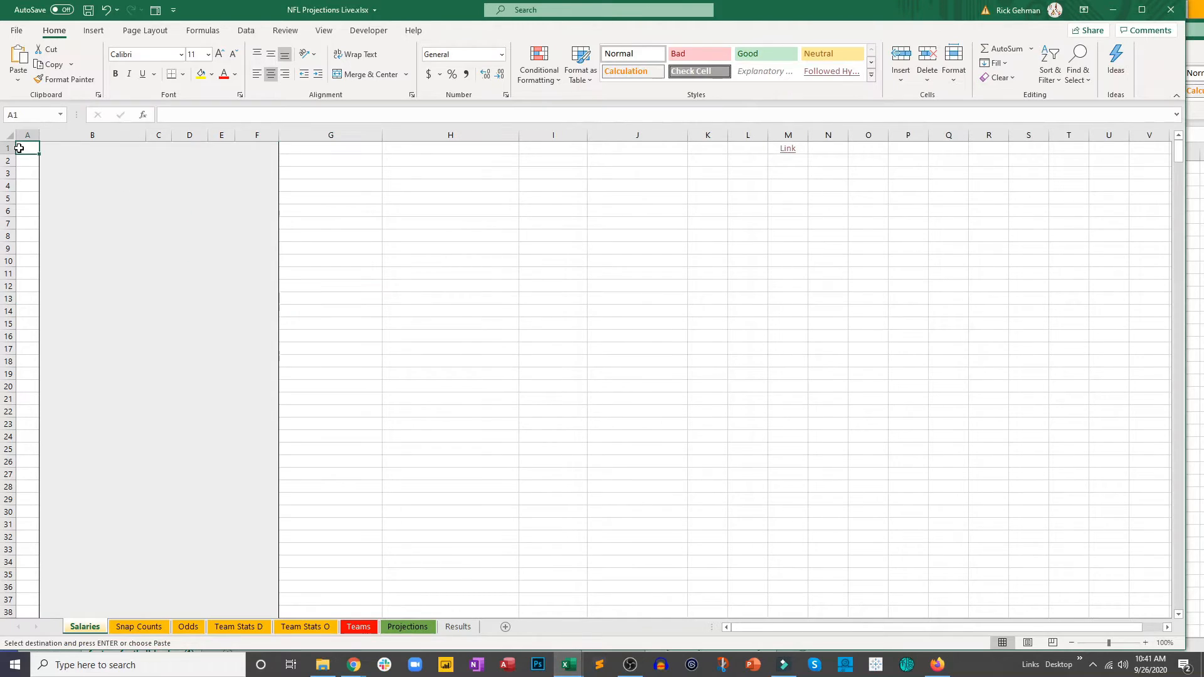
key("ctrl+v")
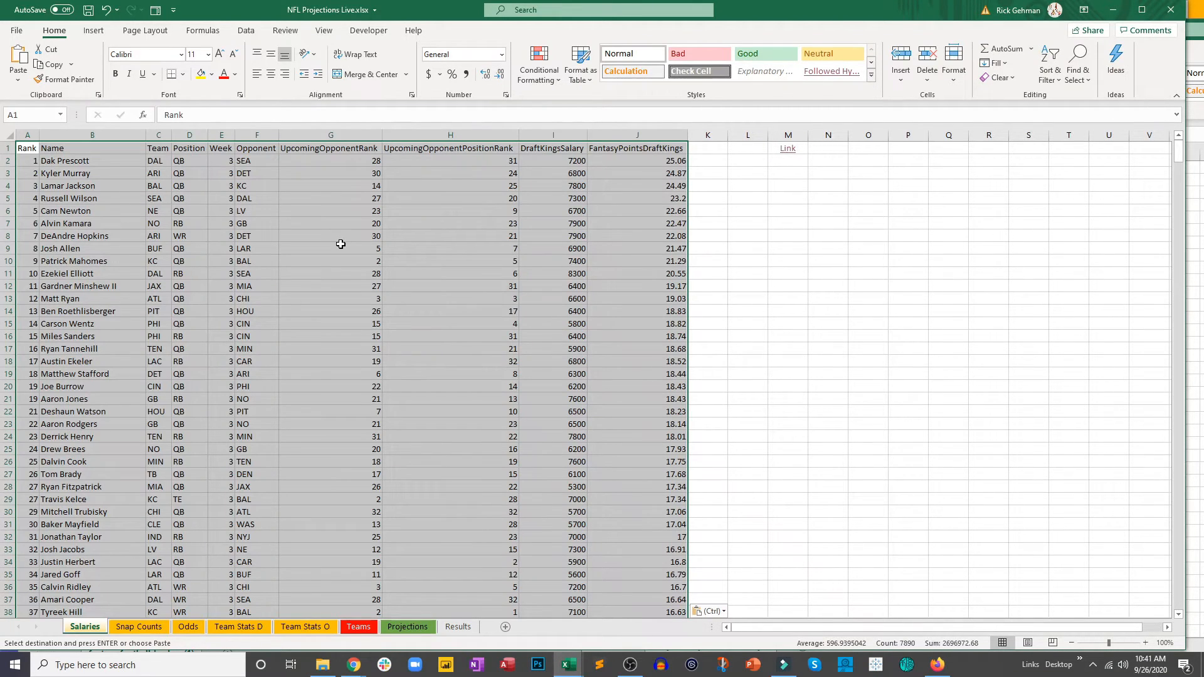
left_click(340, 247)
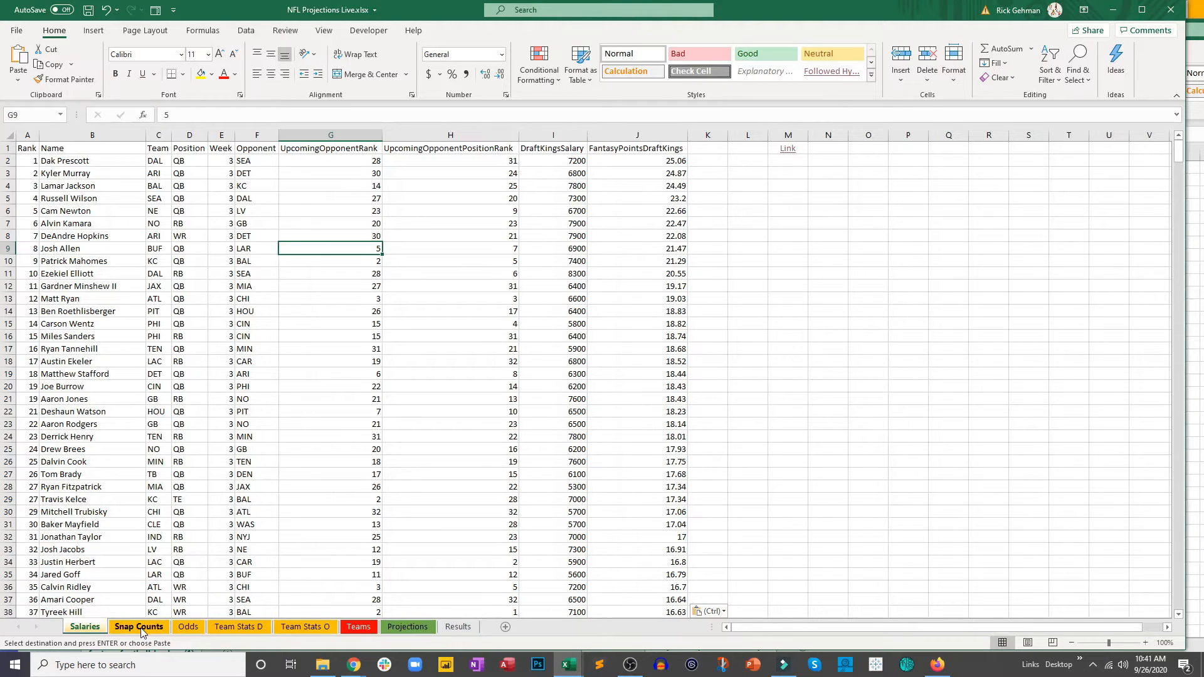
key("ctrl+s")
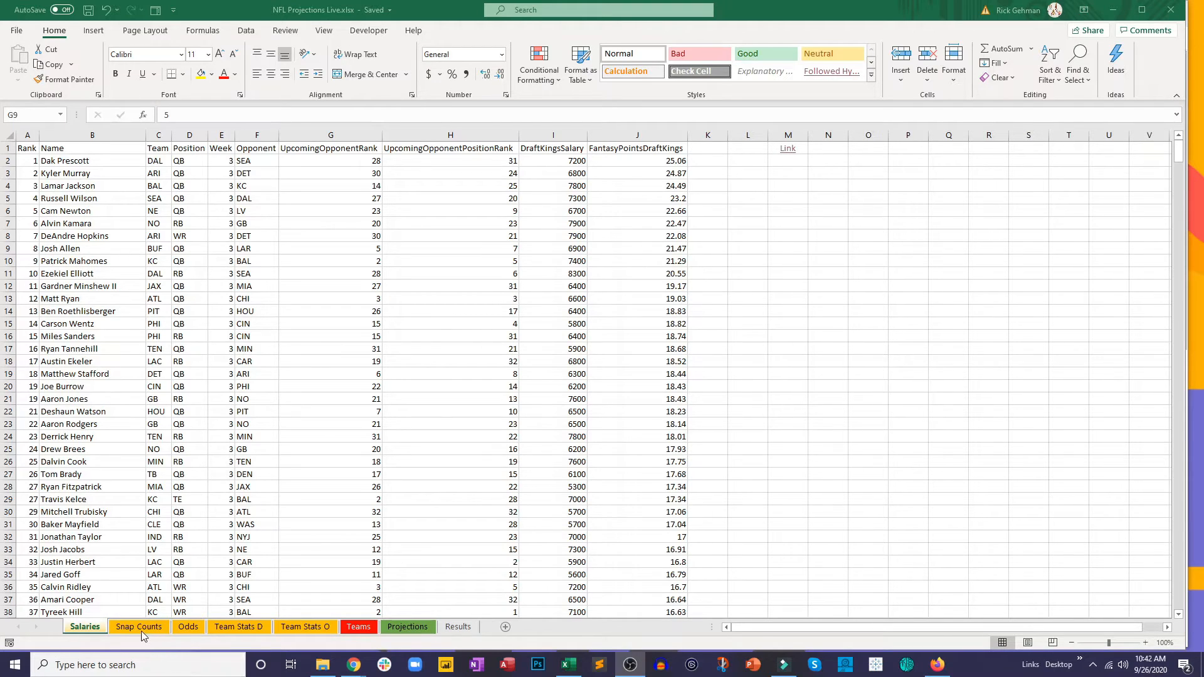
Step: Open the source link in P1 of the Snap Counts sheet to reach the NFL Snap Counts Data page
left_click(141, 631)
left_click(150, 625)
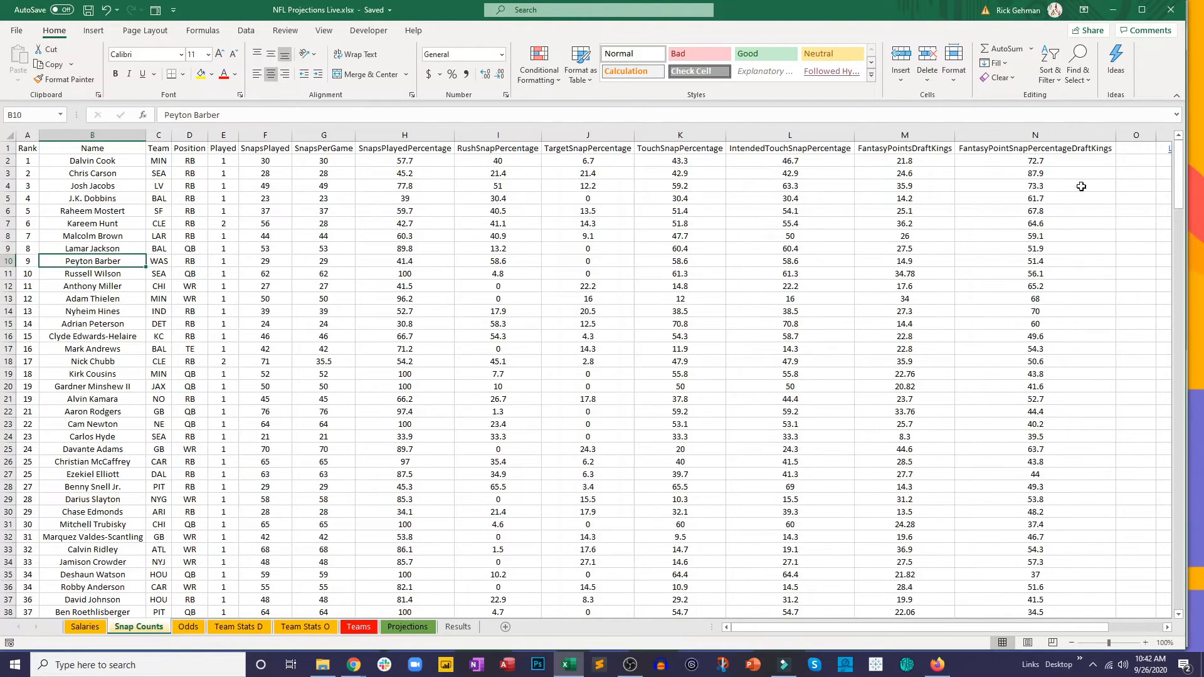
left_click_drag(1088, 627, 1136, 627)
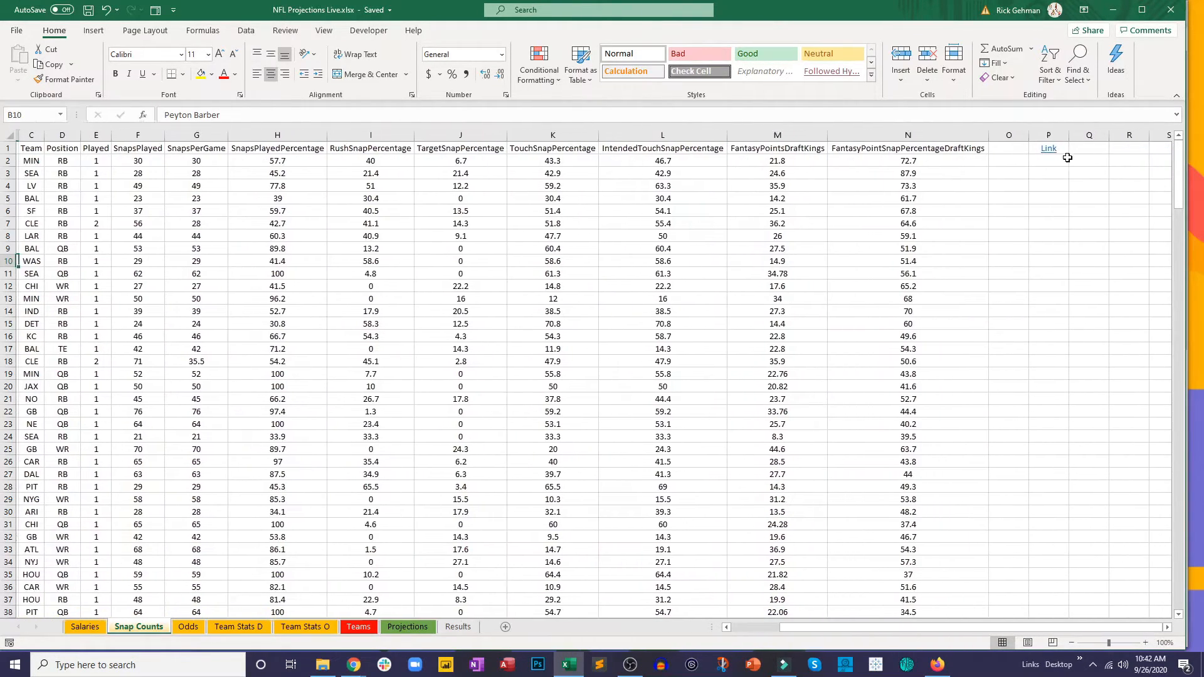
left_click(1048, 148)
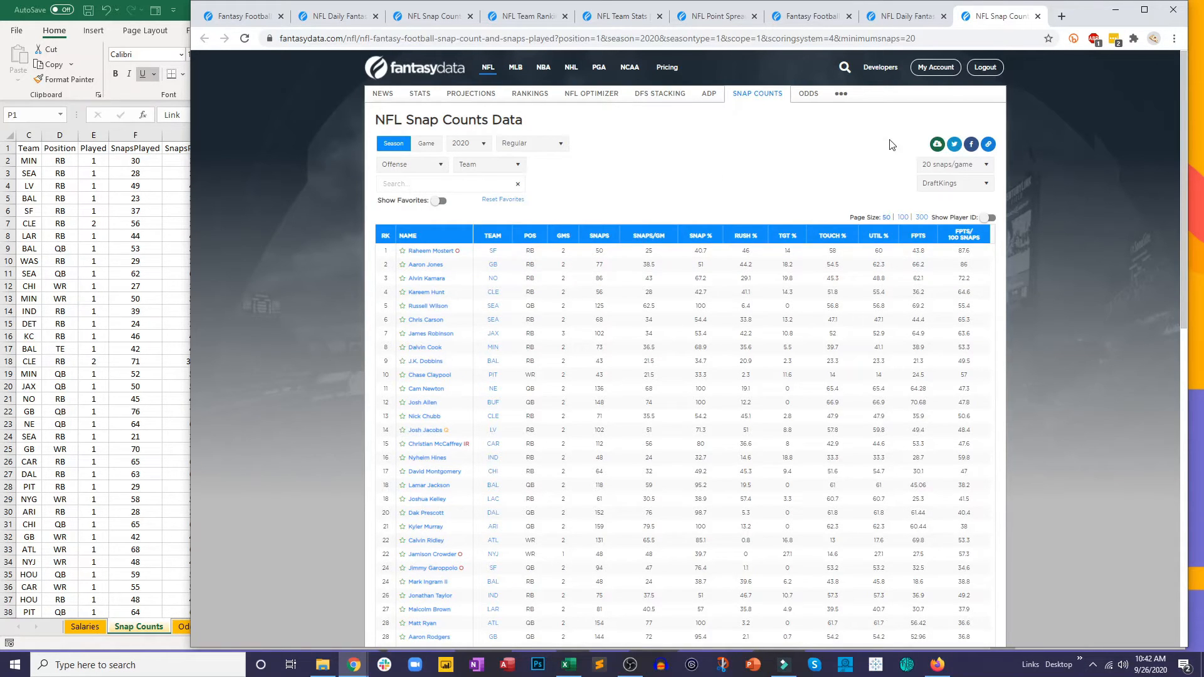
Step: Download the snap counts as a CSV file, open it in Excel and place it beside the projections workbook
left_click(939, 146)
left_click(921, 189)
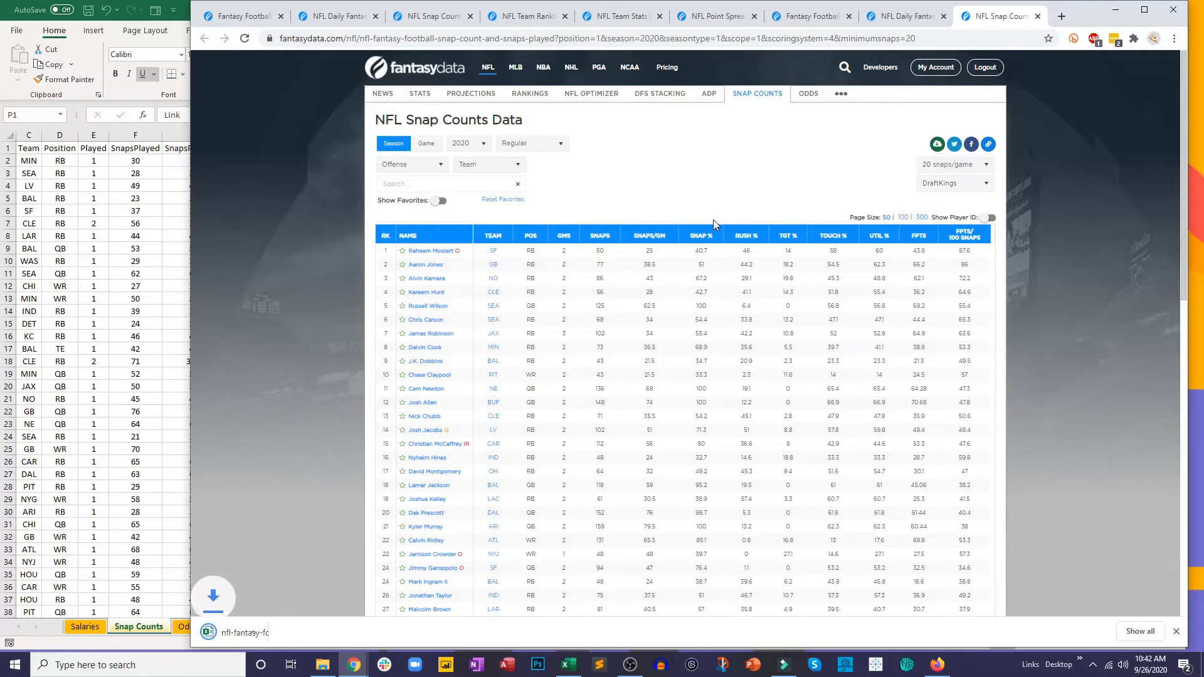
left_click(247, 635)
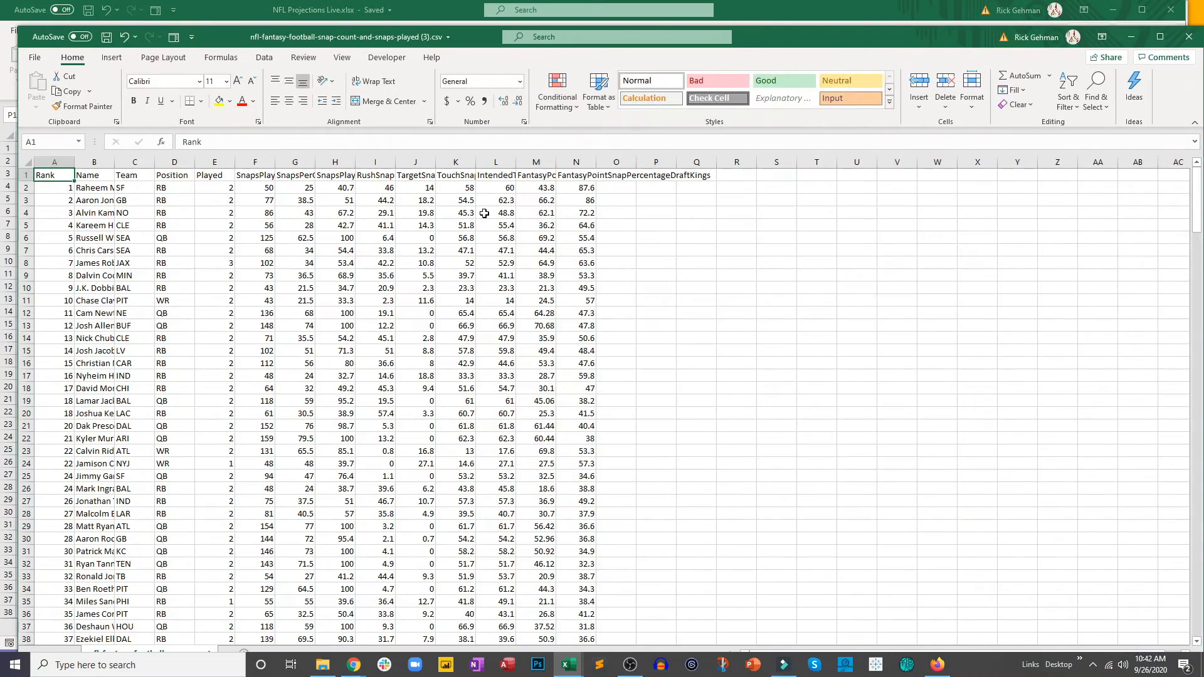
left_click_drag(224, 38, 704, 64)
Step: Clear the contents of columns A to N on the Snap Counts sheet, leaving the link in P1
left_click(237, 250)
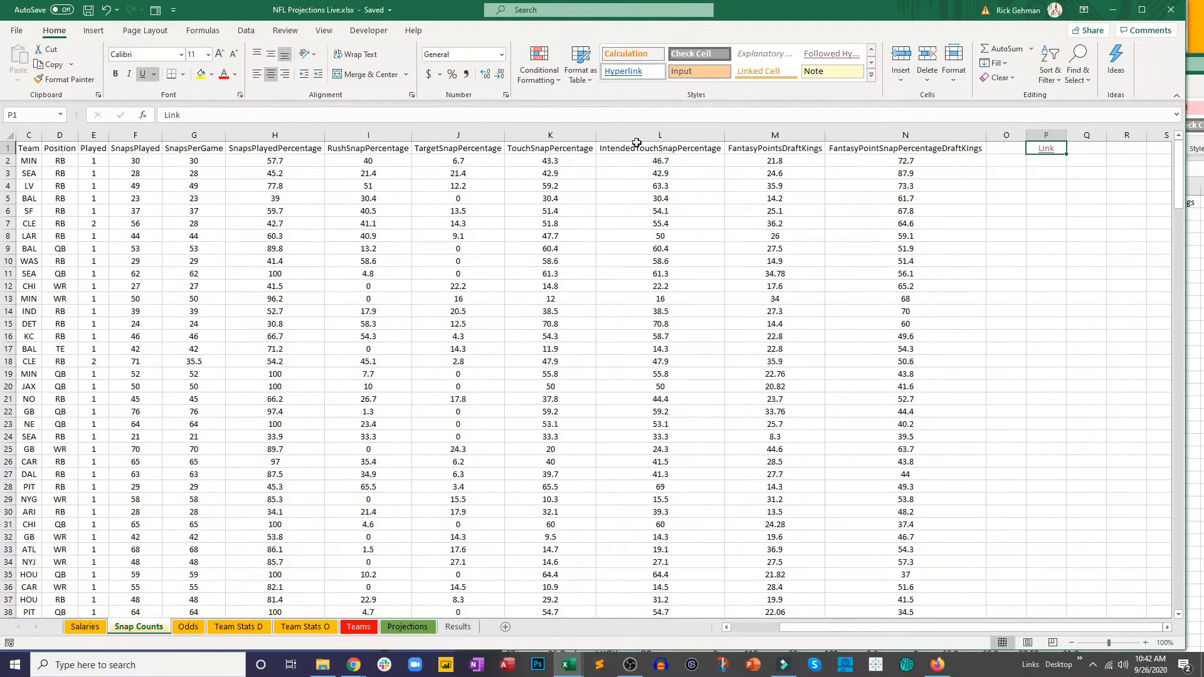
left_click_drag(905, 135, 27, 134)
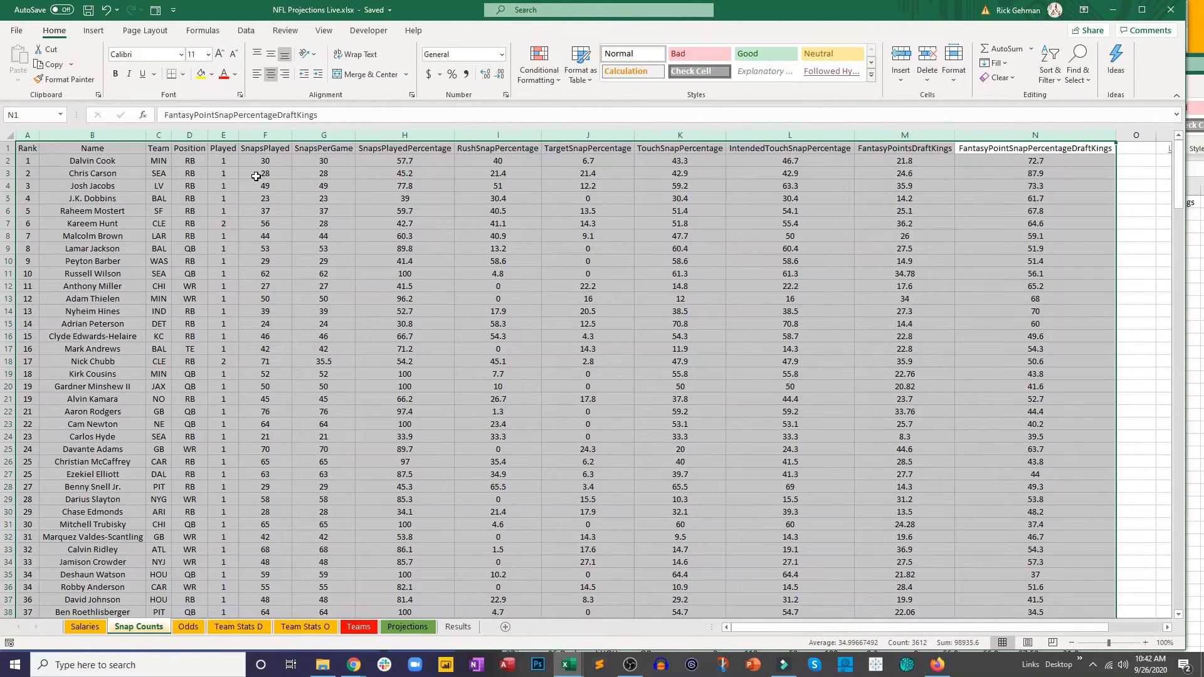
key("Delete")
Step: Copy columns A to N from the snap-count CSV, paste them at A1 of the Snap Counts sheet and save the workbook
left_click(1190, 252)
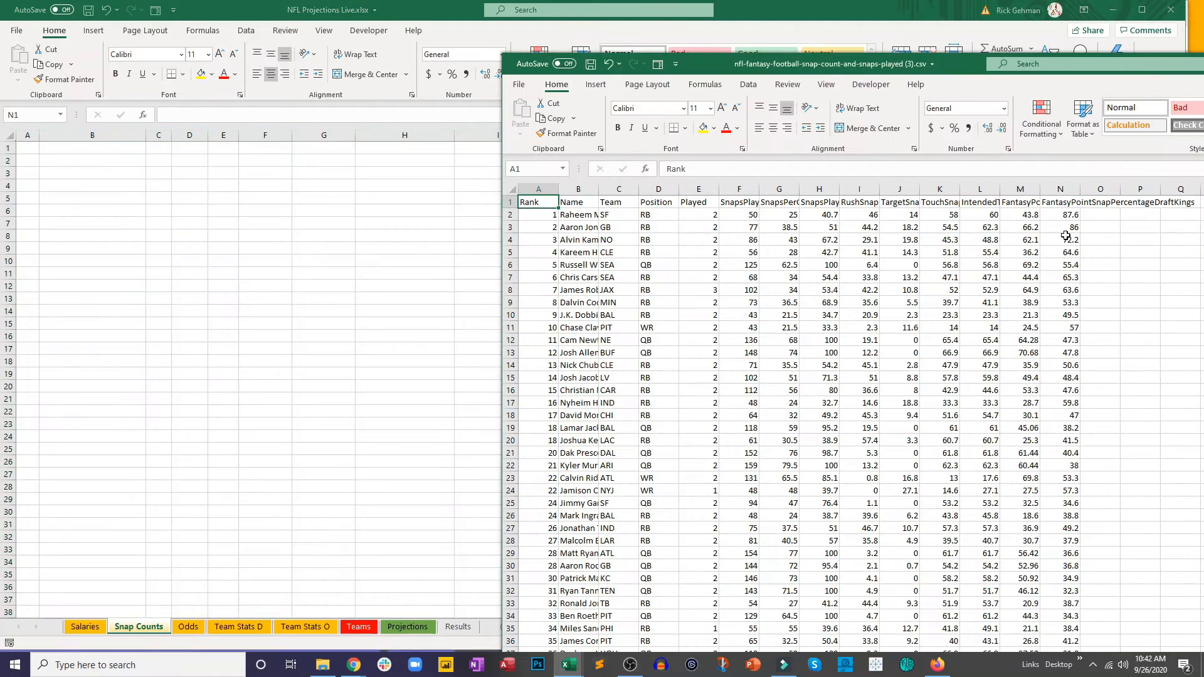
left_click_drag(1046, 189, 530, 189)
key("ctrl+c")
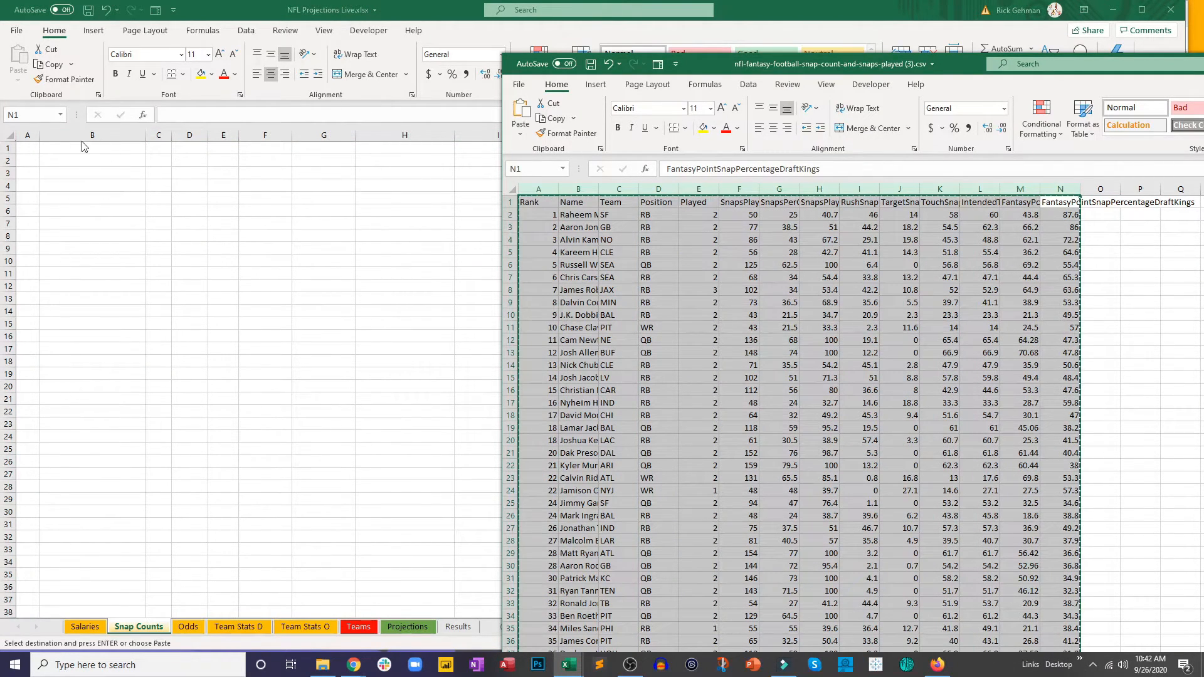
left_click(29, 149)
key("ctrl+v")
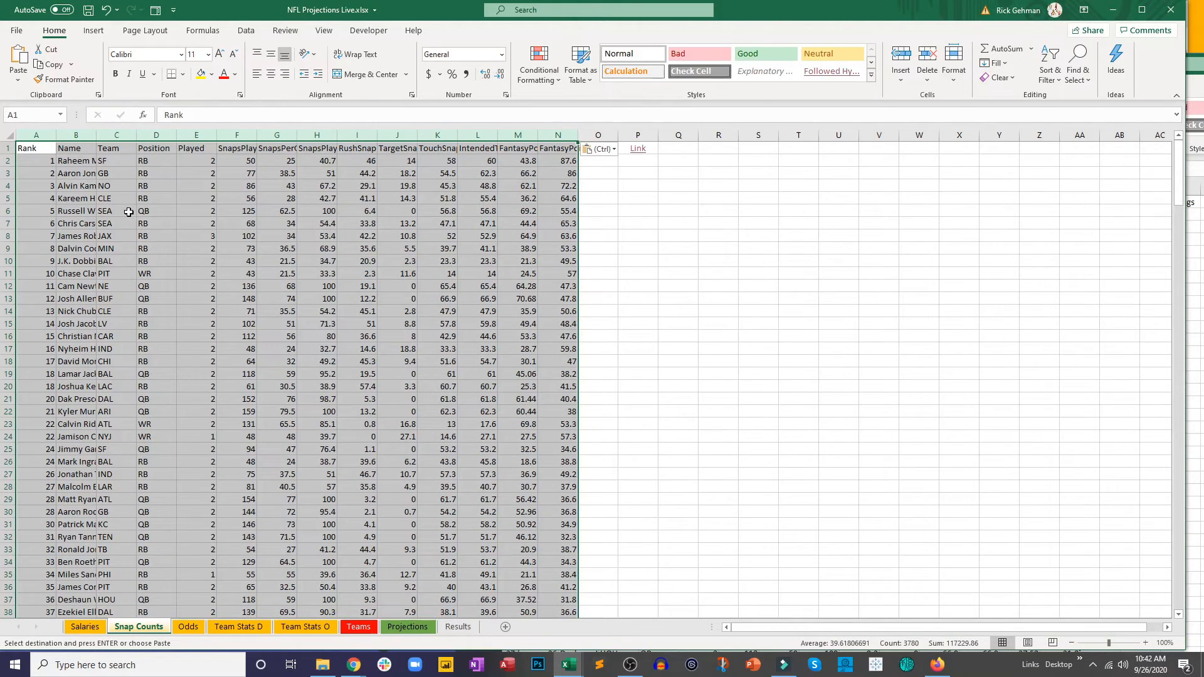
left_click(88, 11)
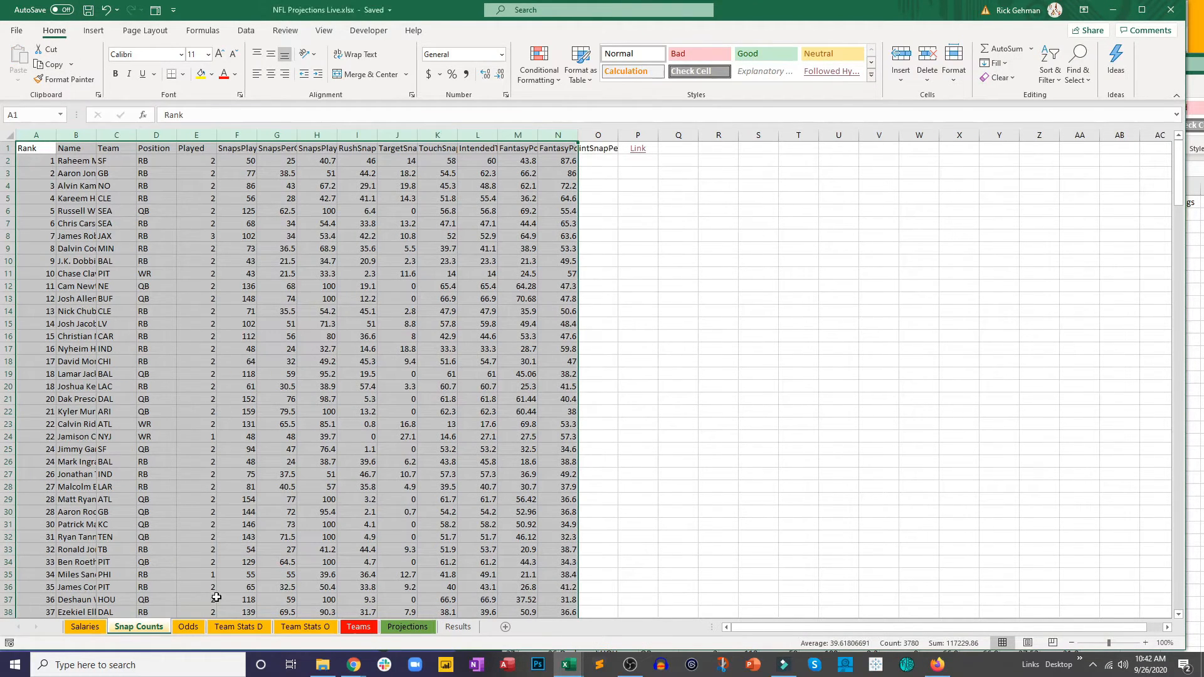
Step: Open the source link in B33 of the Odds sheet to reach the NFL Point Spreads page for Week 3
left_click(188, 627)
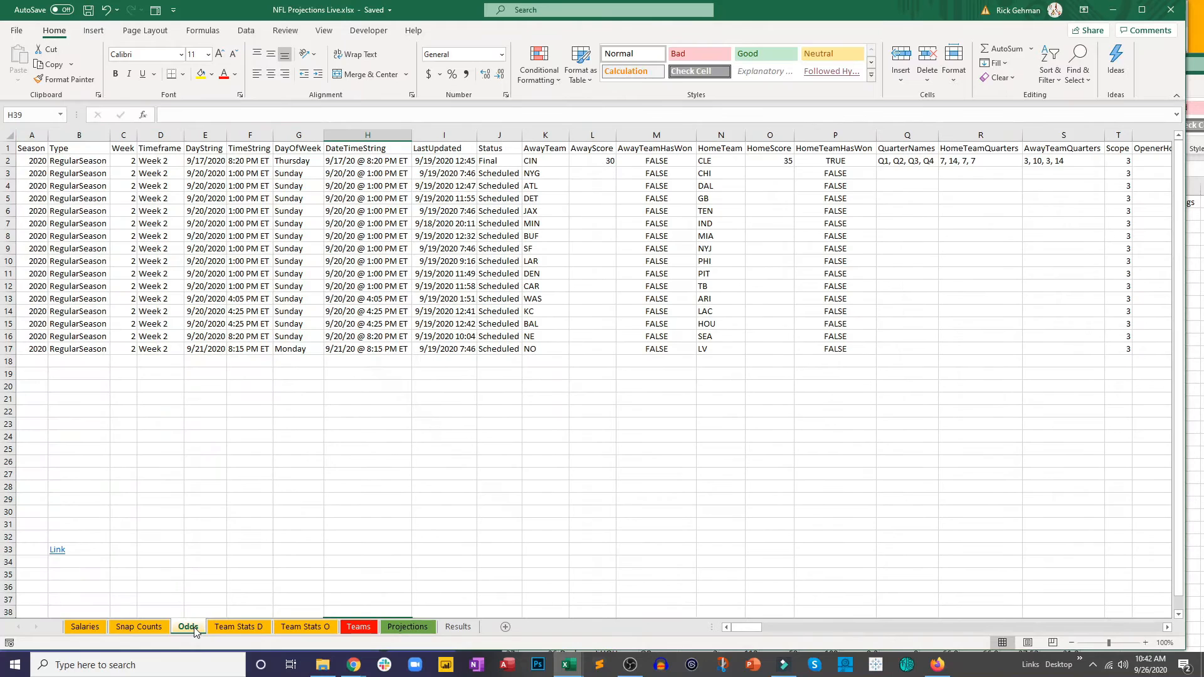
left_click(58, 550)
left_click(58, 550)
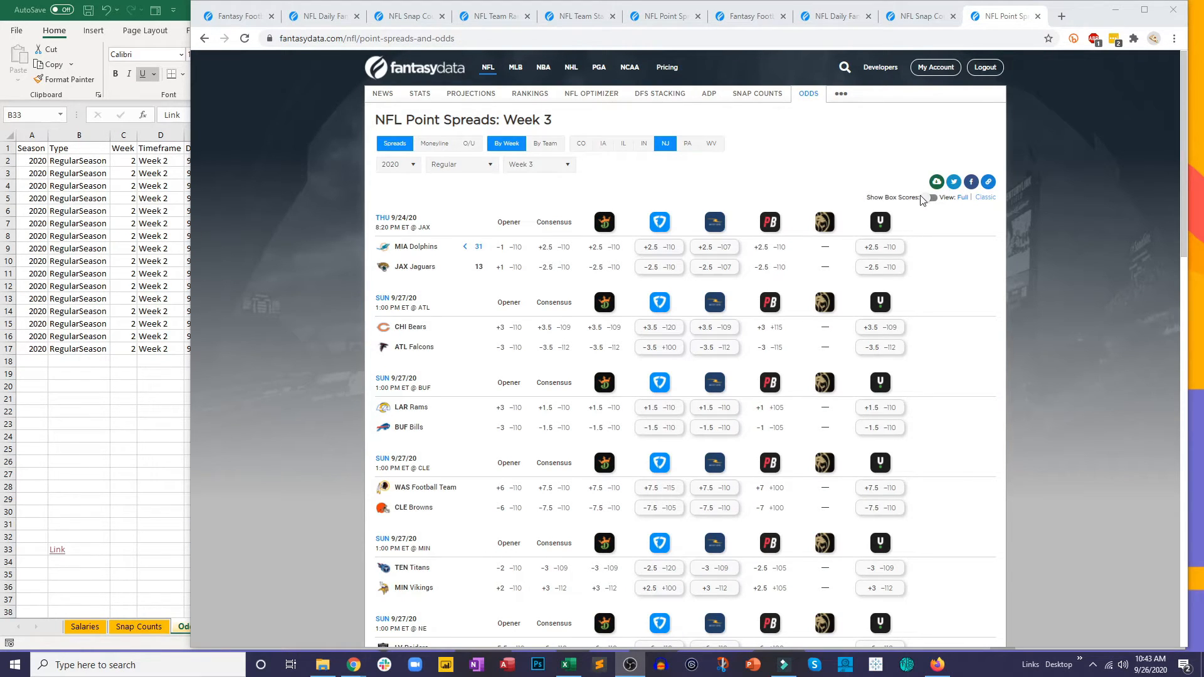
Step: Download the Week 3 point spreads as a CSV file, open it in Excel and shift its window off the projections workbook
left_click(936, 182)
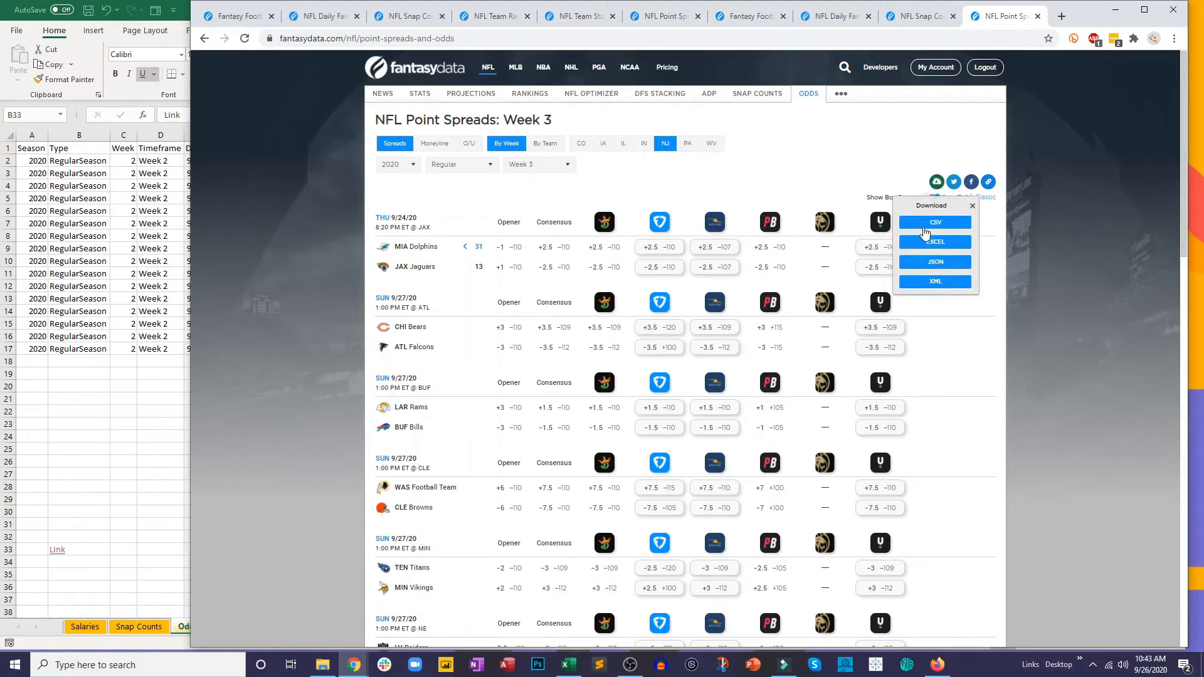
left_click(924, 228)
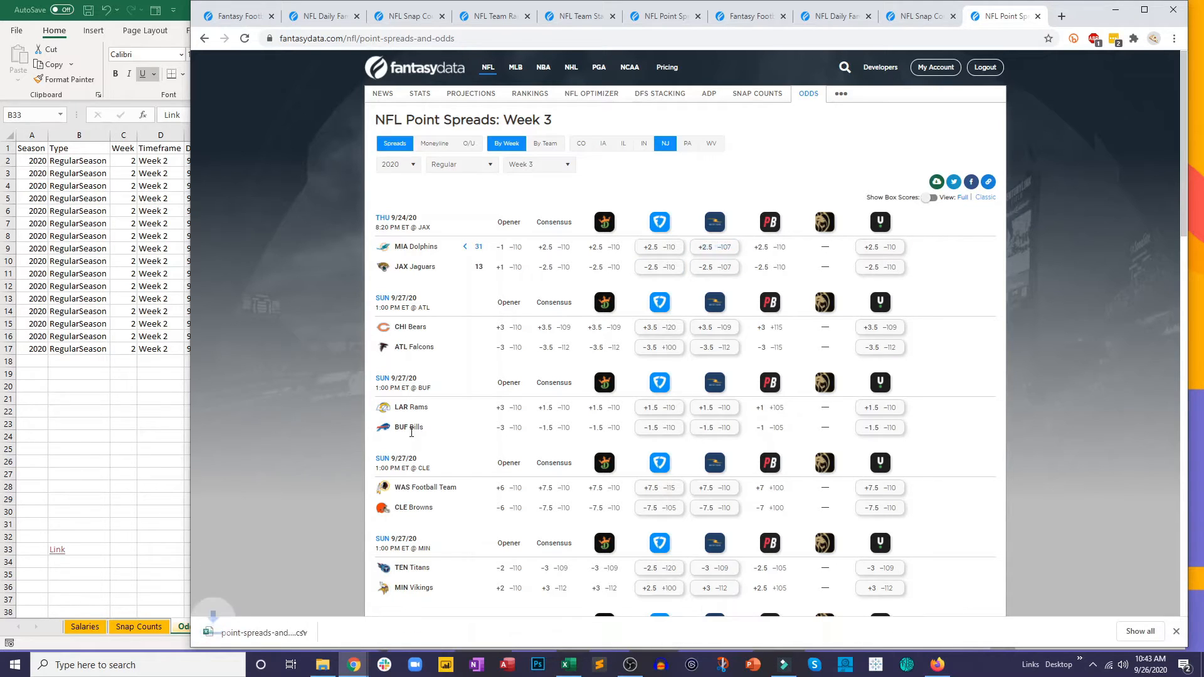
left_click(275, 633)
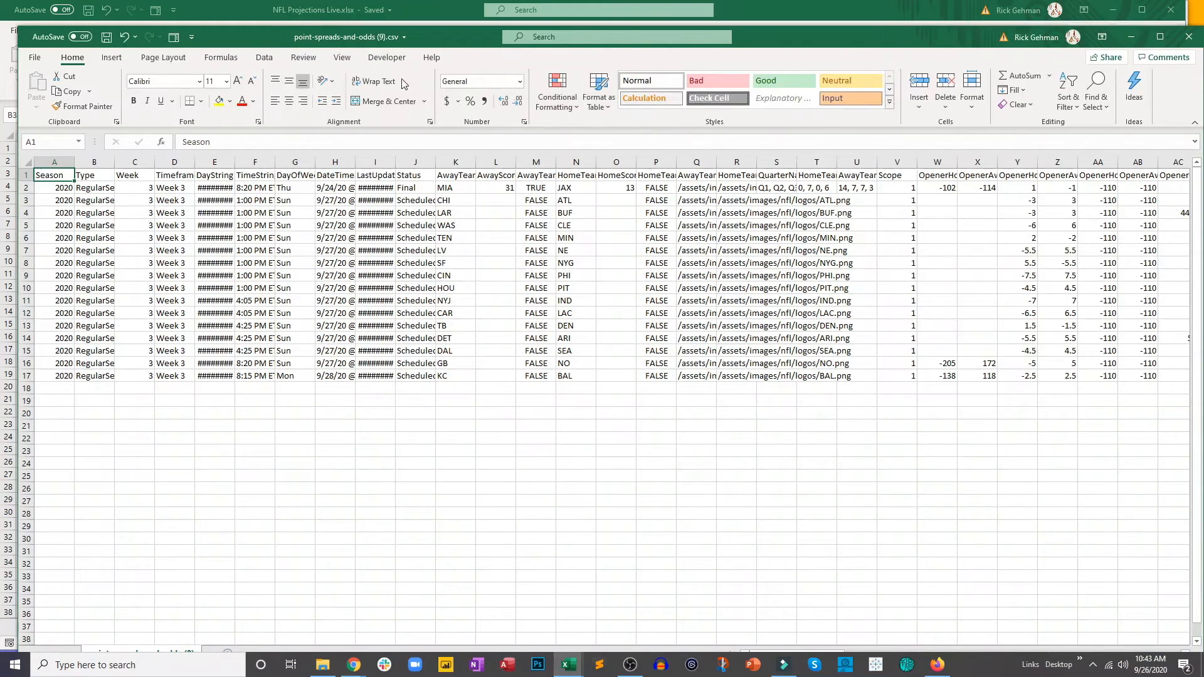
left_click_drag(265, 36, 362, 128)
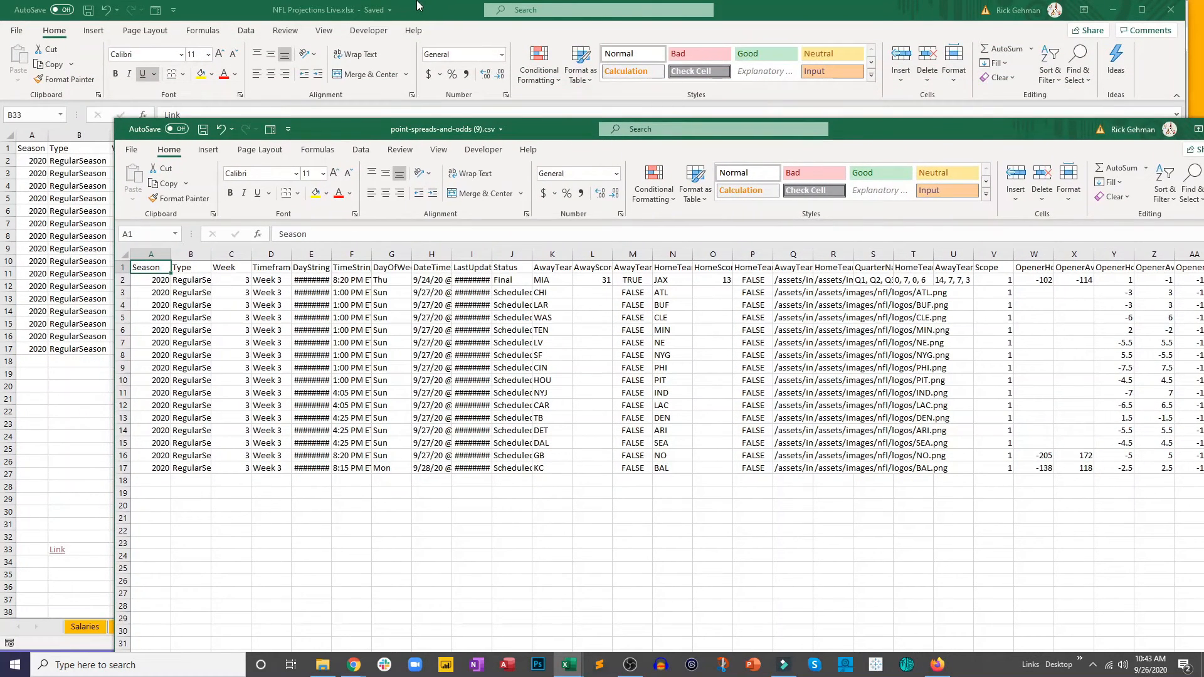
Step: Check how far the Odds sheet's columns extend, then clear the contents of rows 1 to 17, leaving the link in B33
left_click(417, 5)
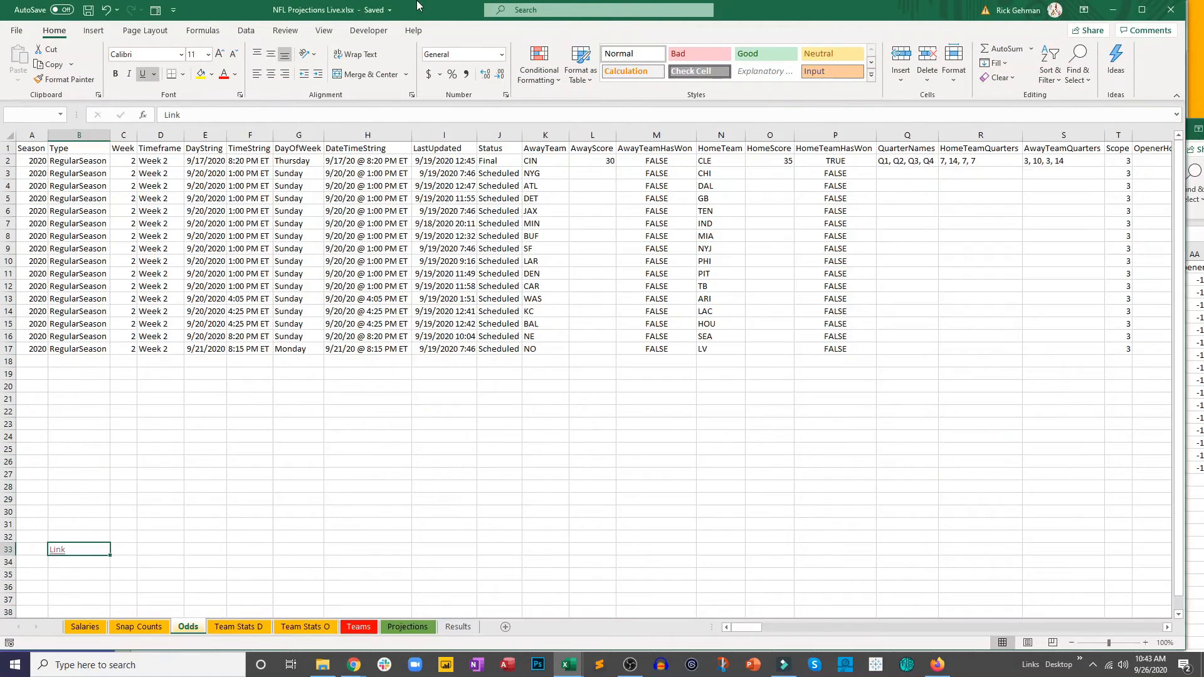
left_click(266, 224)
left_click_drag(747, 628, 1168, 626)
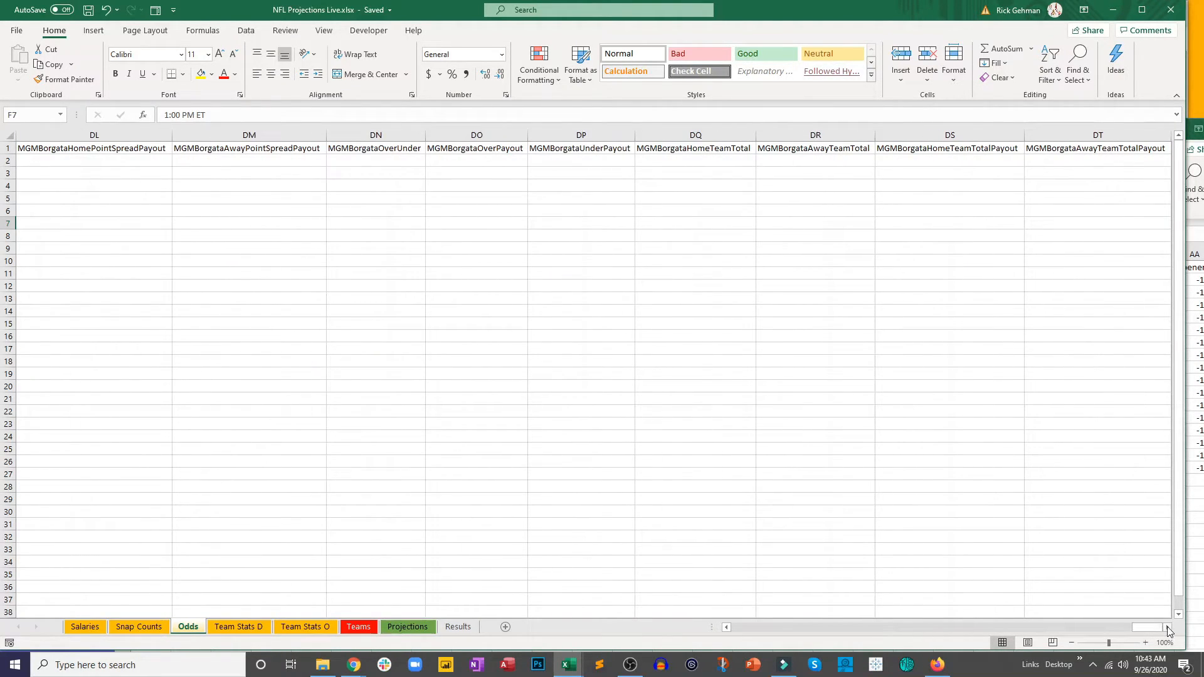
scroll(867, 241, "right", 2)
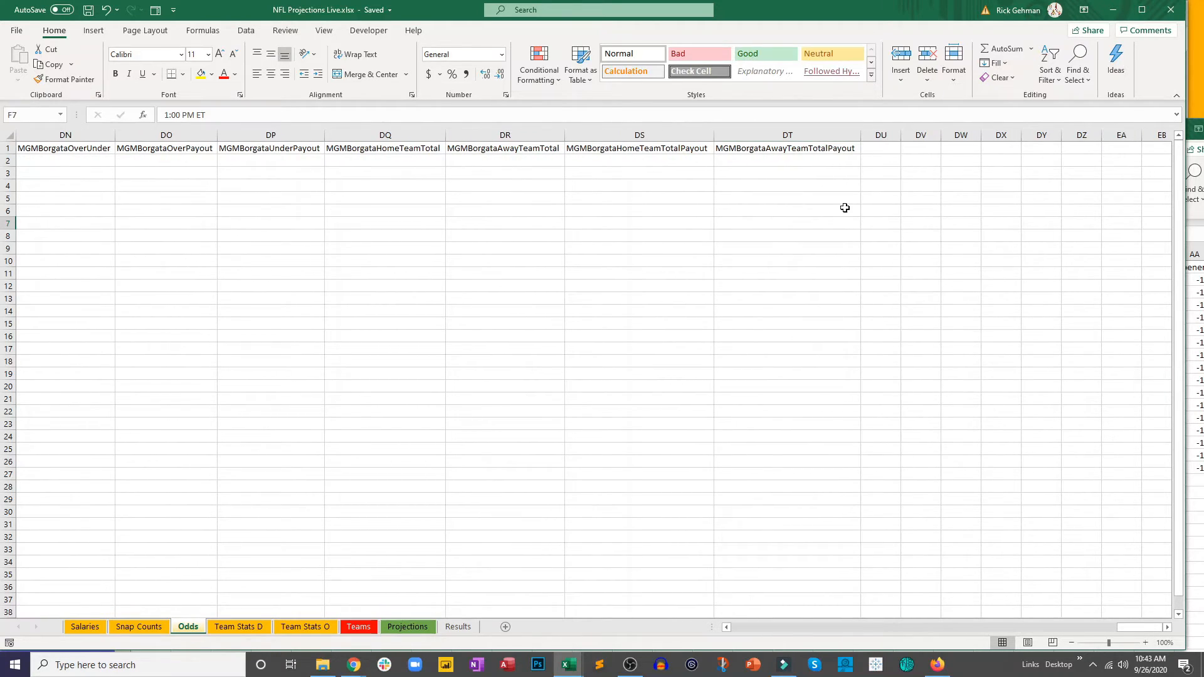
left_click_drag(1147, 628, 722, 627)
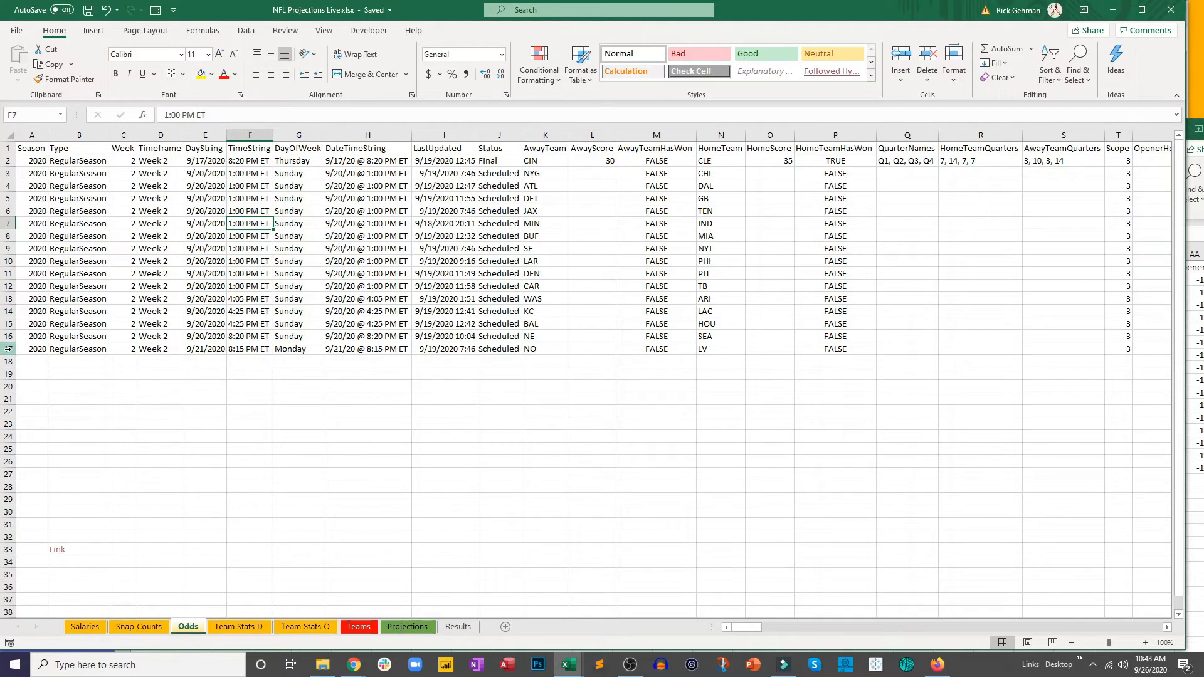
left_click_drag(11, 349, 12, 151)
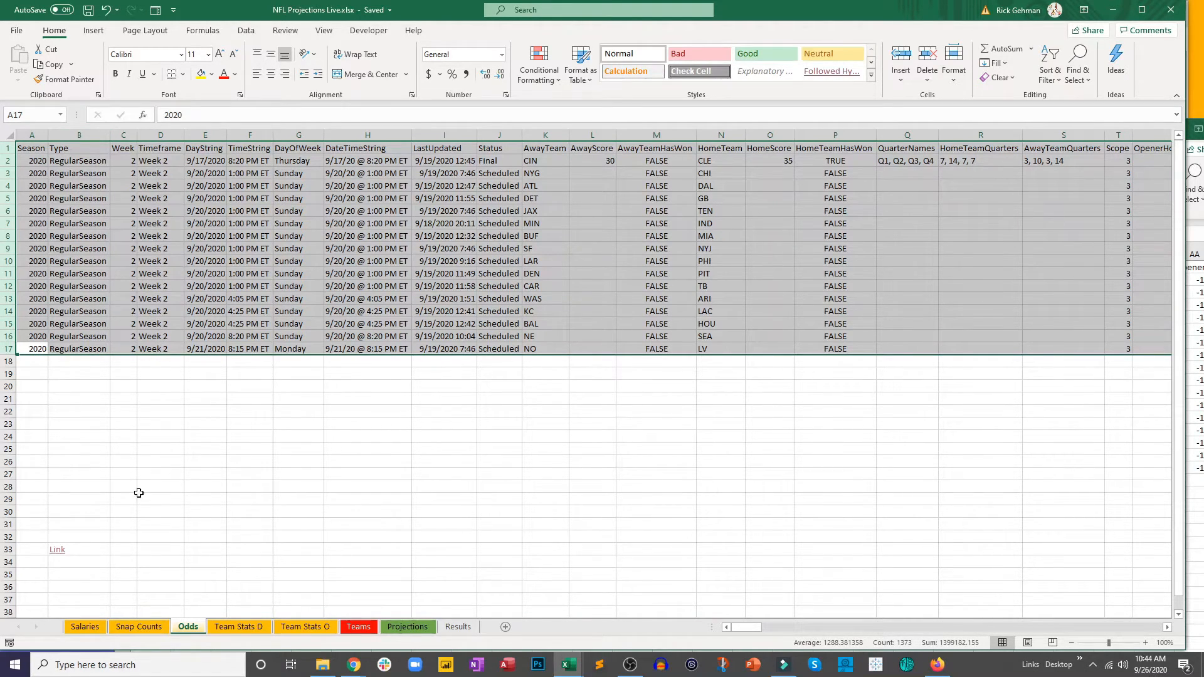
key("Delete")
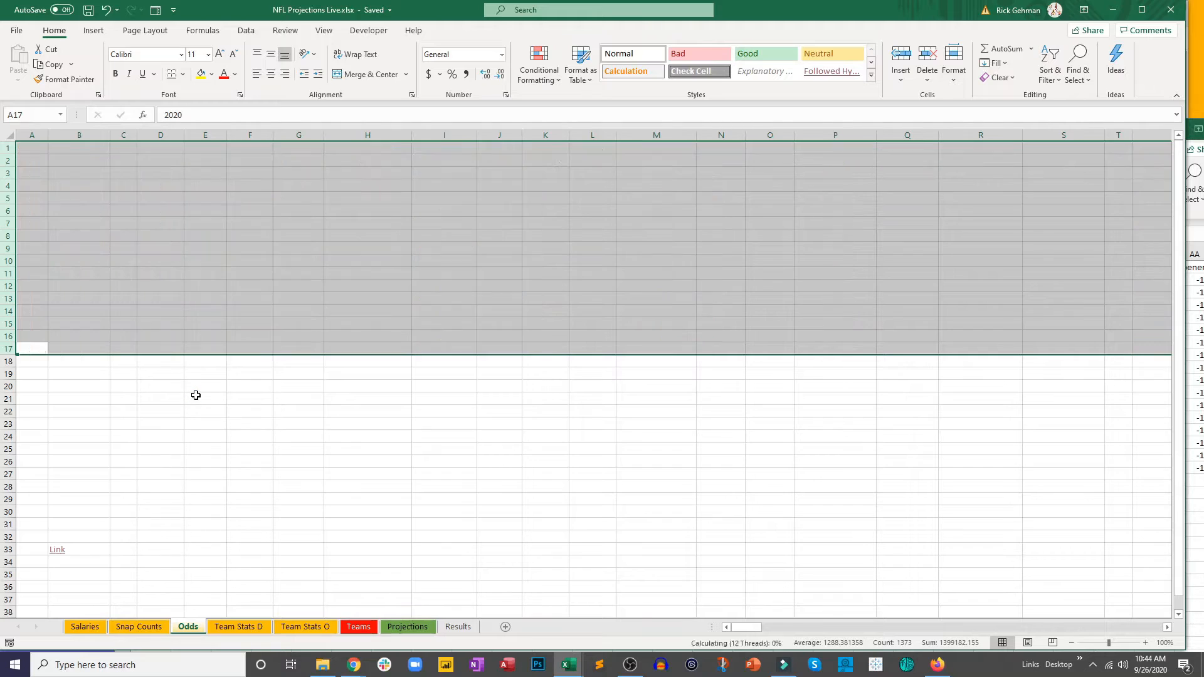
left_click(250, 462)
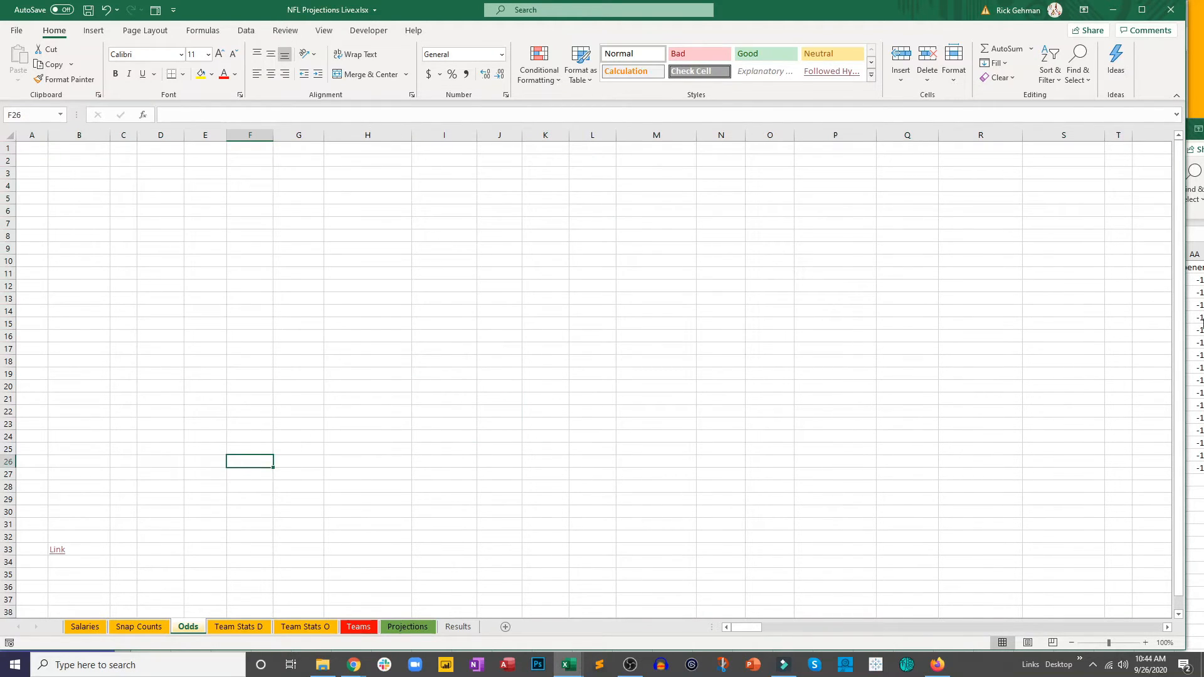
Step: Copy rows 1 to 17 of the point-spreads CSV, from column A through column DV
left_click(1199, 323)
left_click_drag(975, 140, 950, 117)
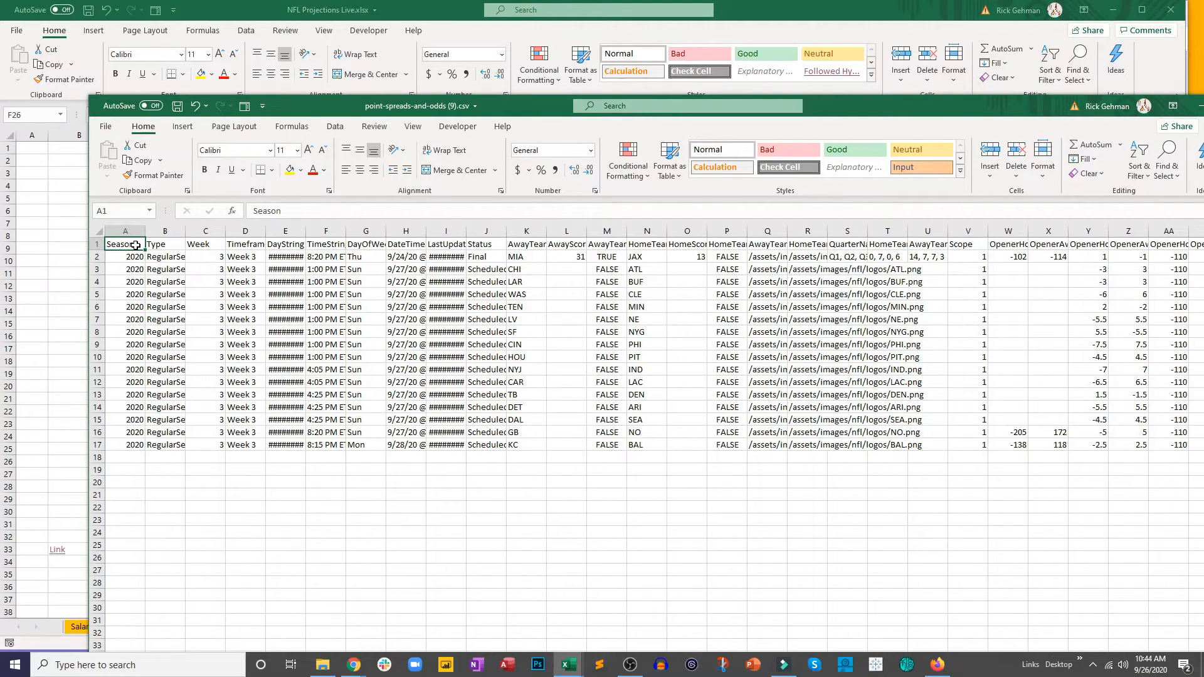
scroll(136, 245, "right", 15)
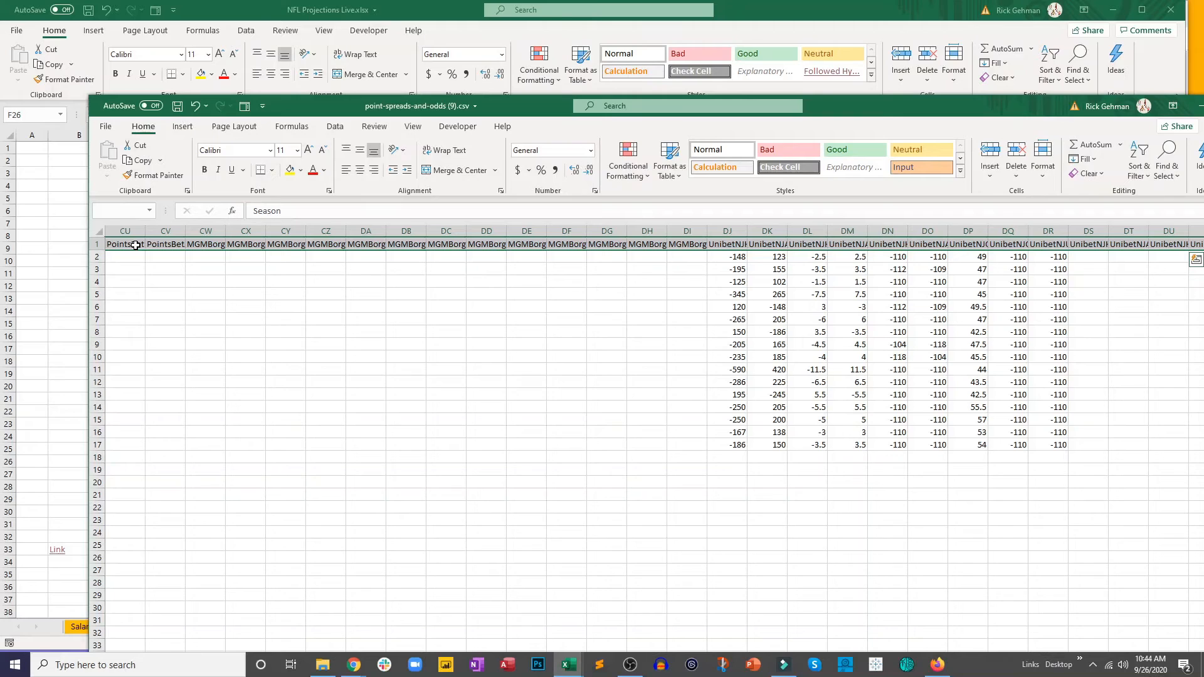
left_click_drag(828, 105, 740, 60)
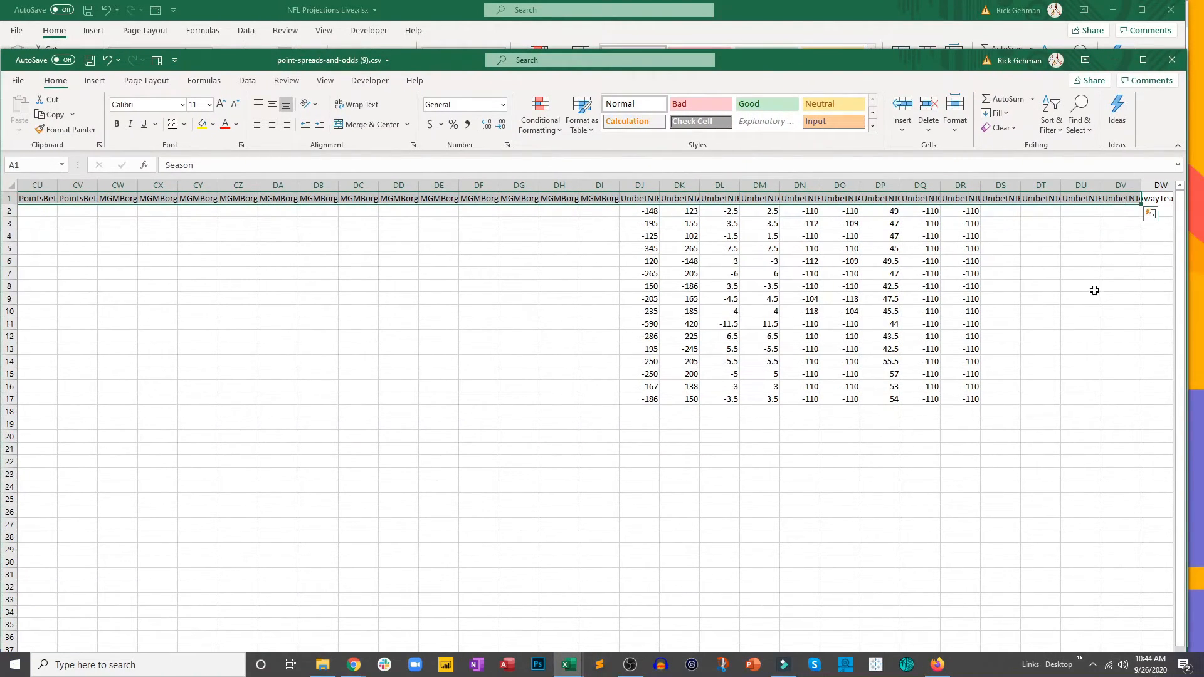
left_click_drag(1123, 199, 94, 447)
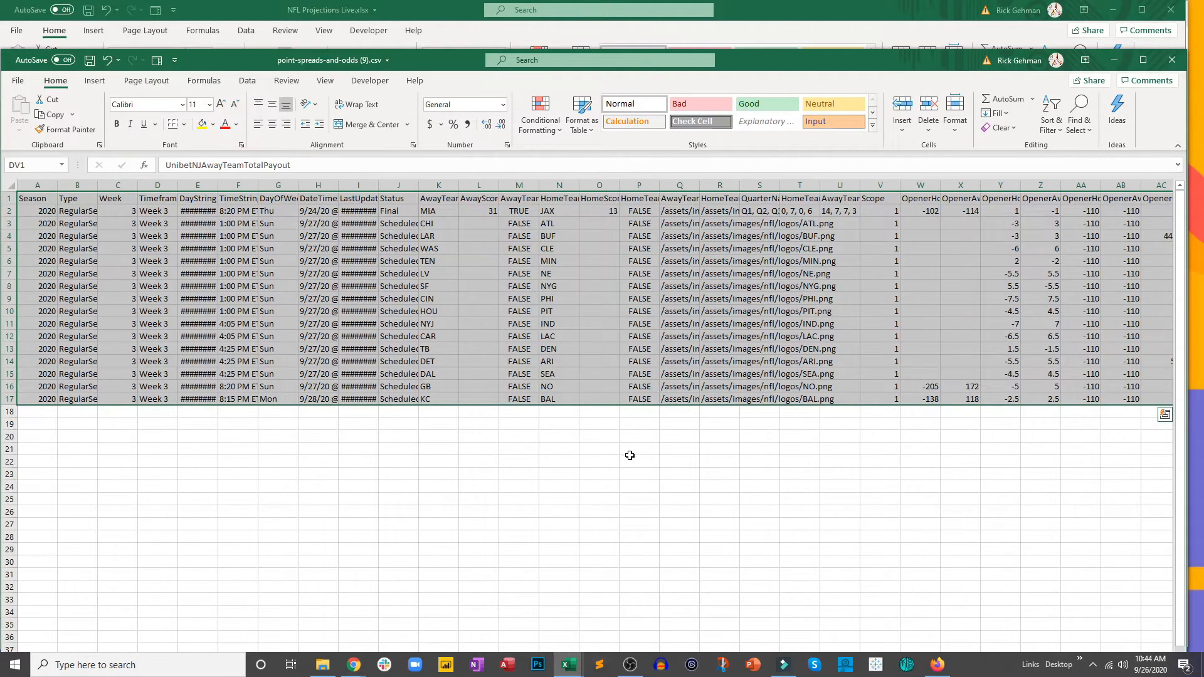
key("ctrl+c")
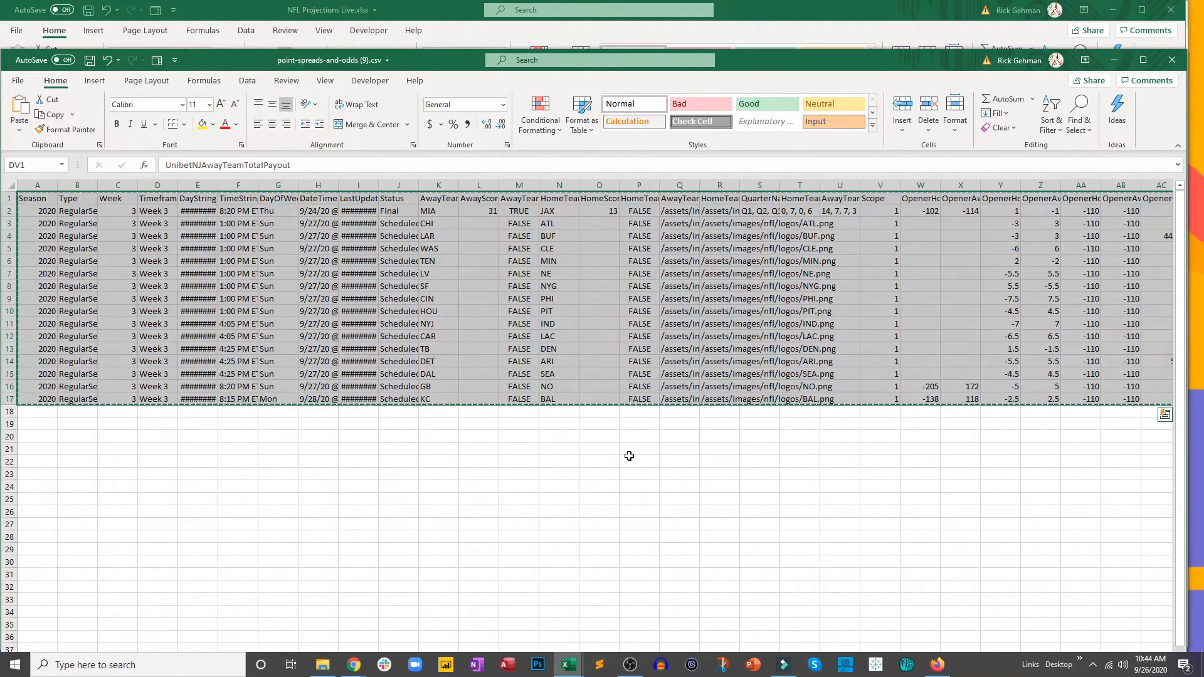
Step: Paste the copied point spreads at A1 of the projections workbook's Odds sheet and save the workbook
left_click(370, 6)
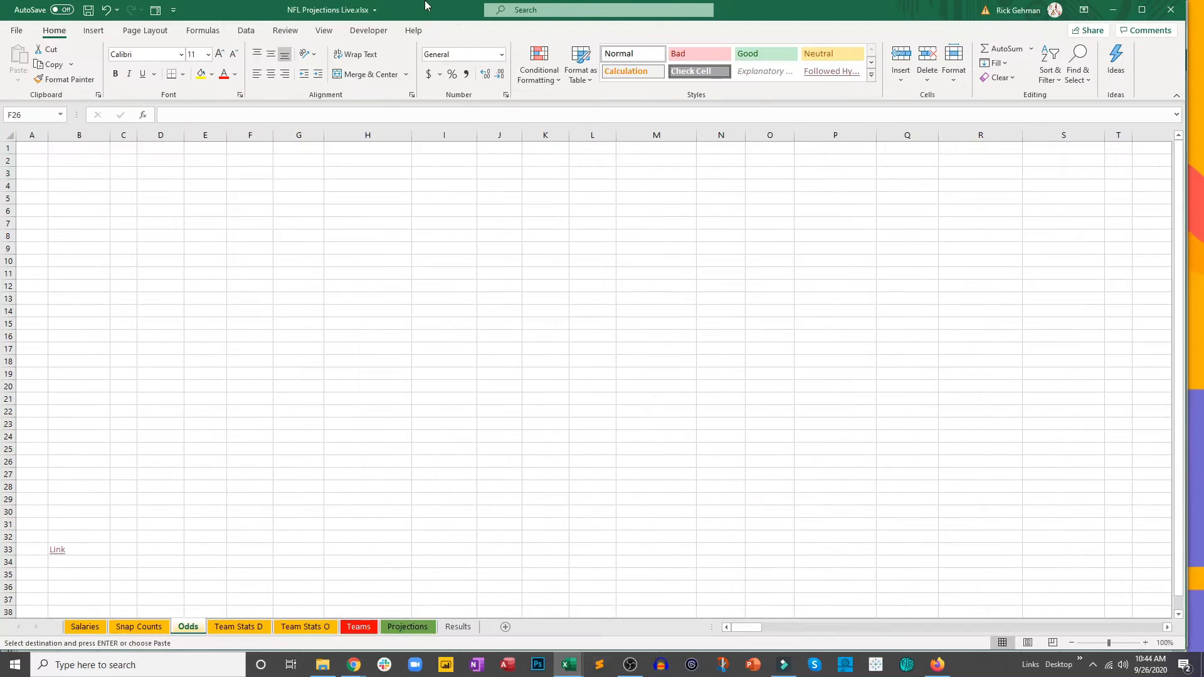
left_click(38, 148)
key("ctrl+v")
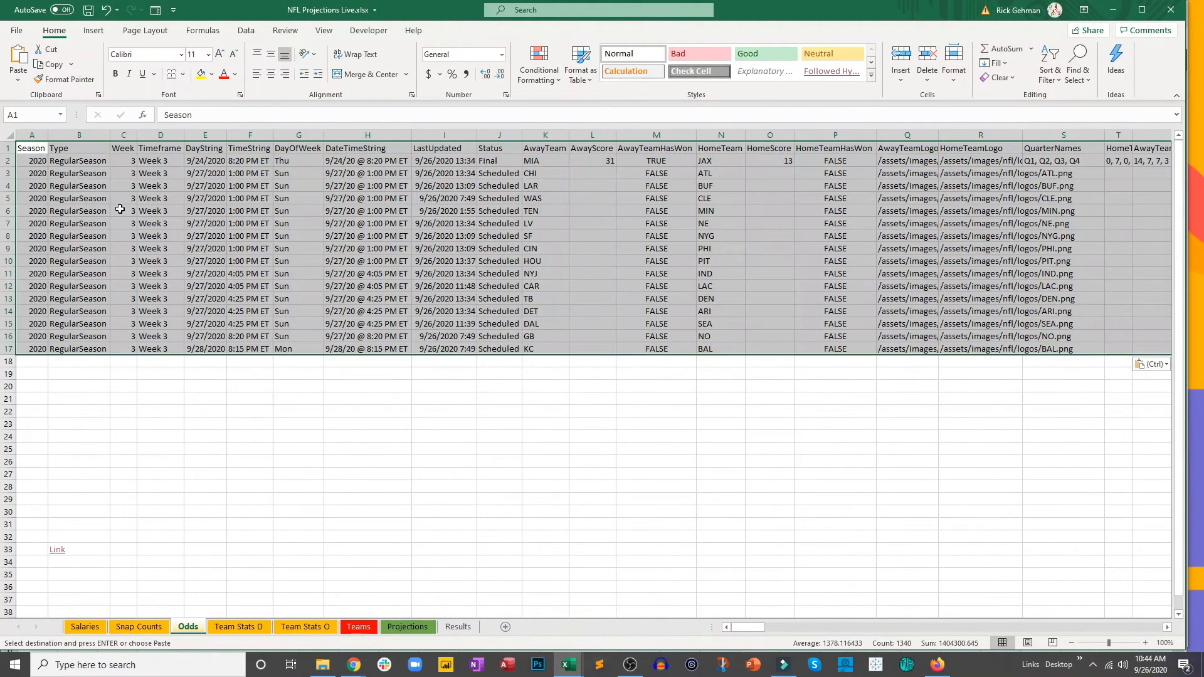
left_click(297, 409)
key("ctrl+s")
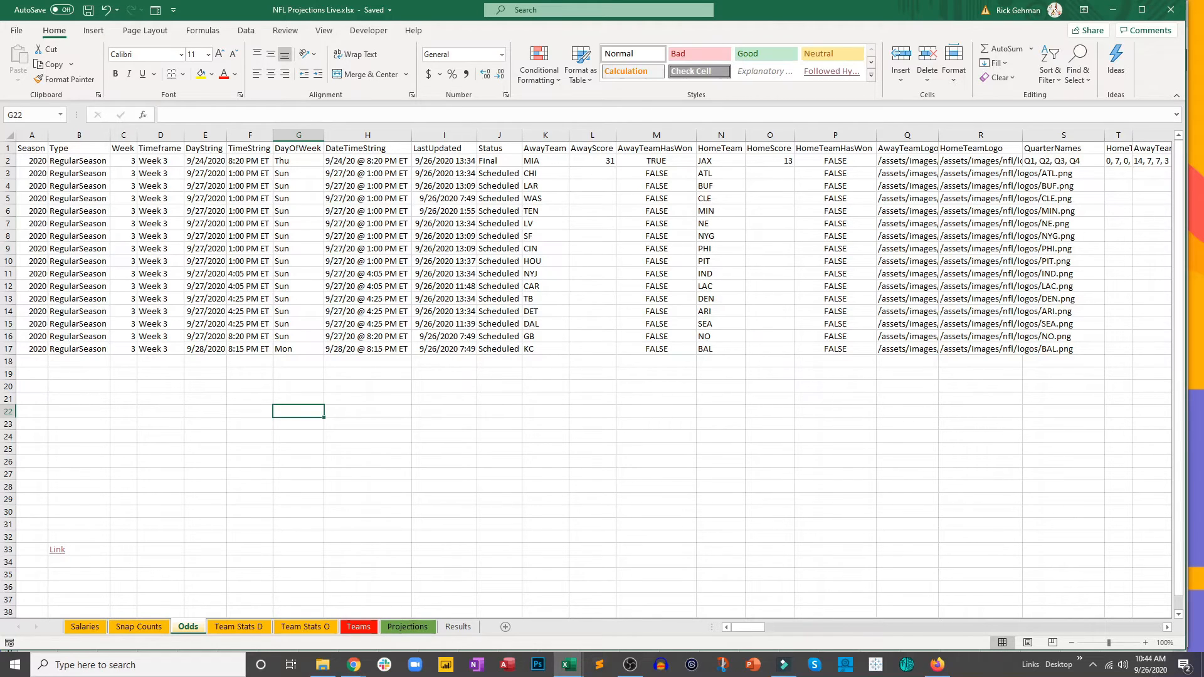
Step: Follow the source link in A37 of the Team Stats D sheet, download the defense team stats as CSV and open the file
key("alt+Tab")
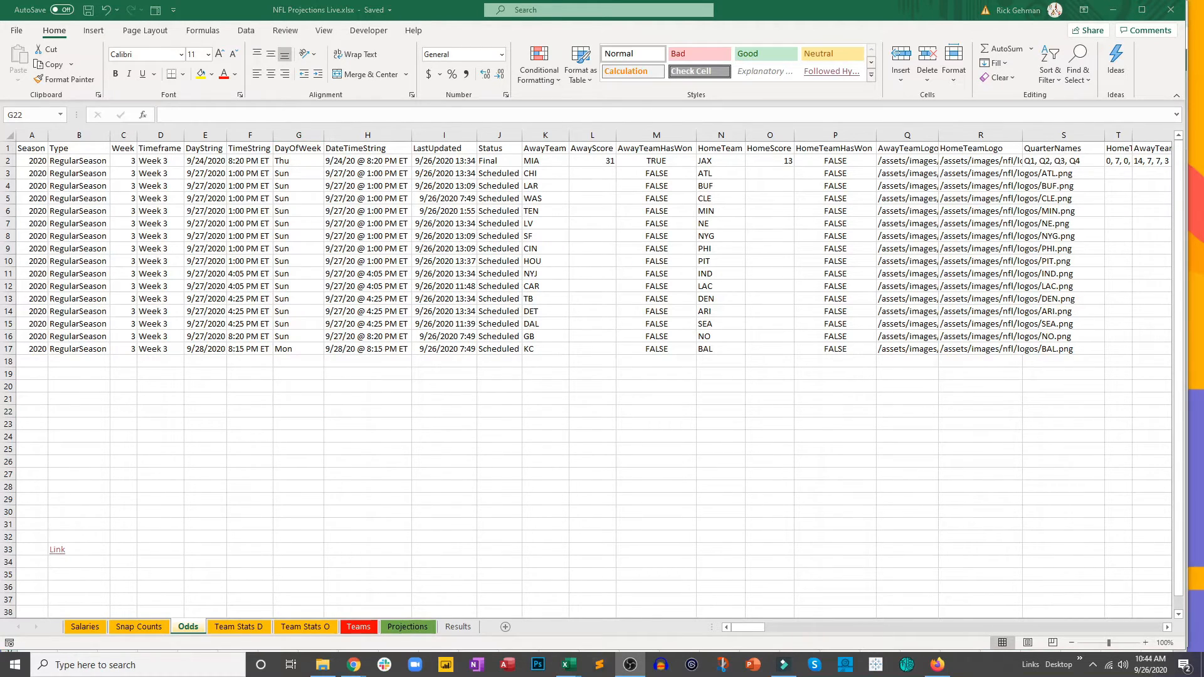
left_click(225, 628)
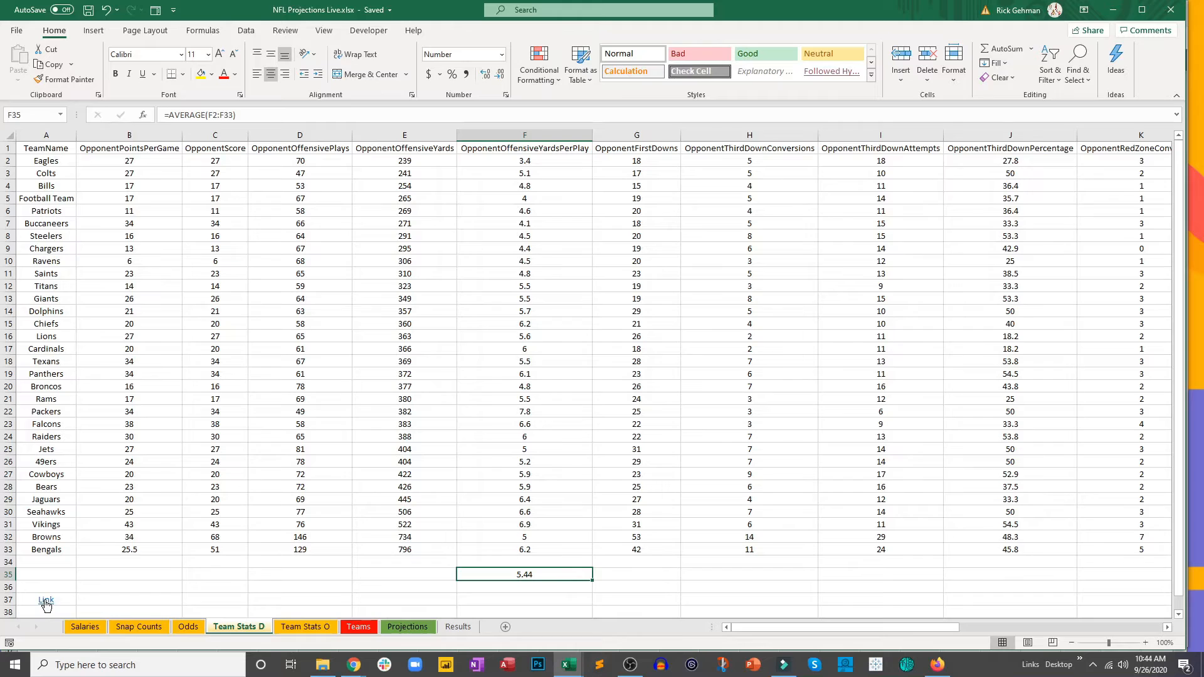
left_click(45, 601)
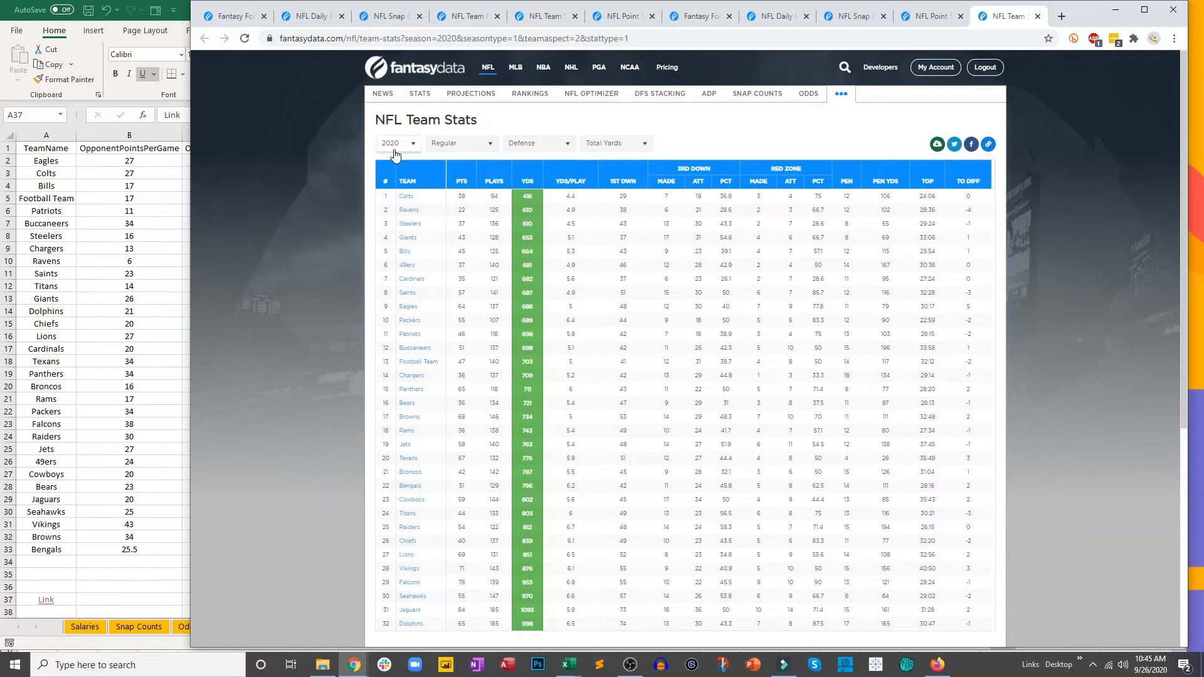
left_click(937, 144)
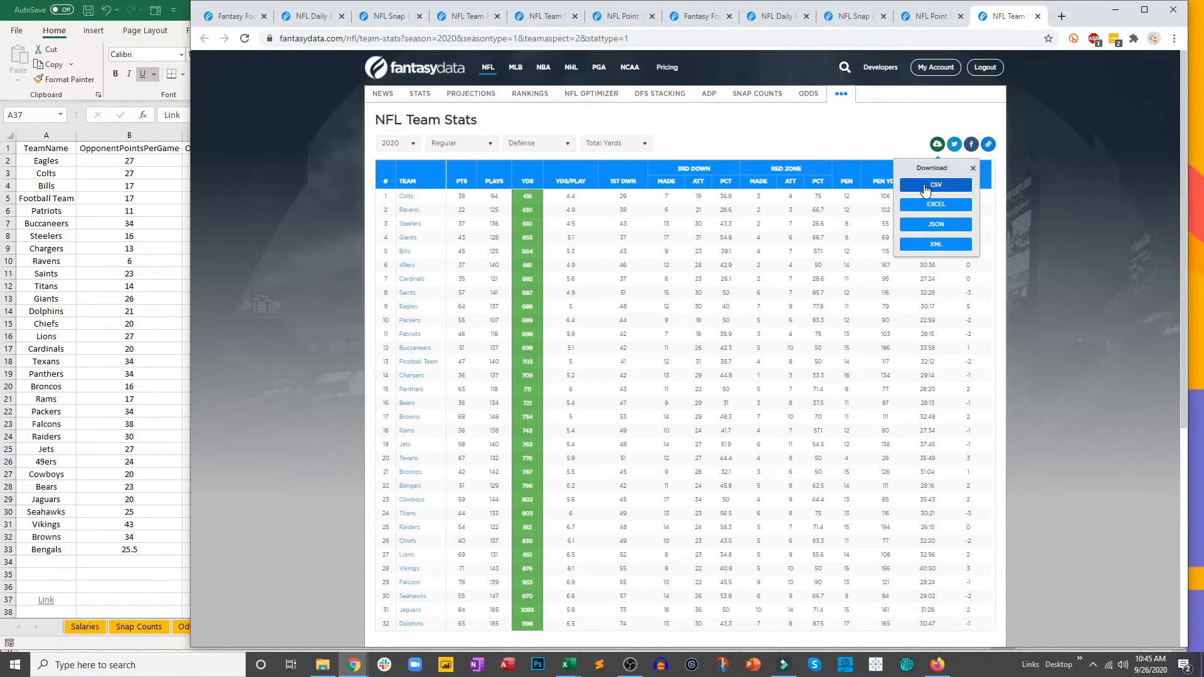
left_click(925, 190)
left_click(254, 637)
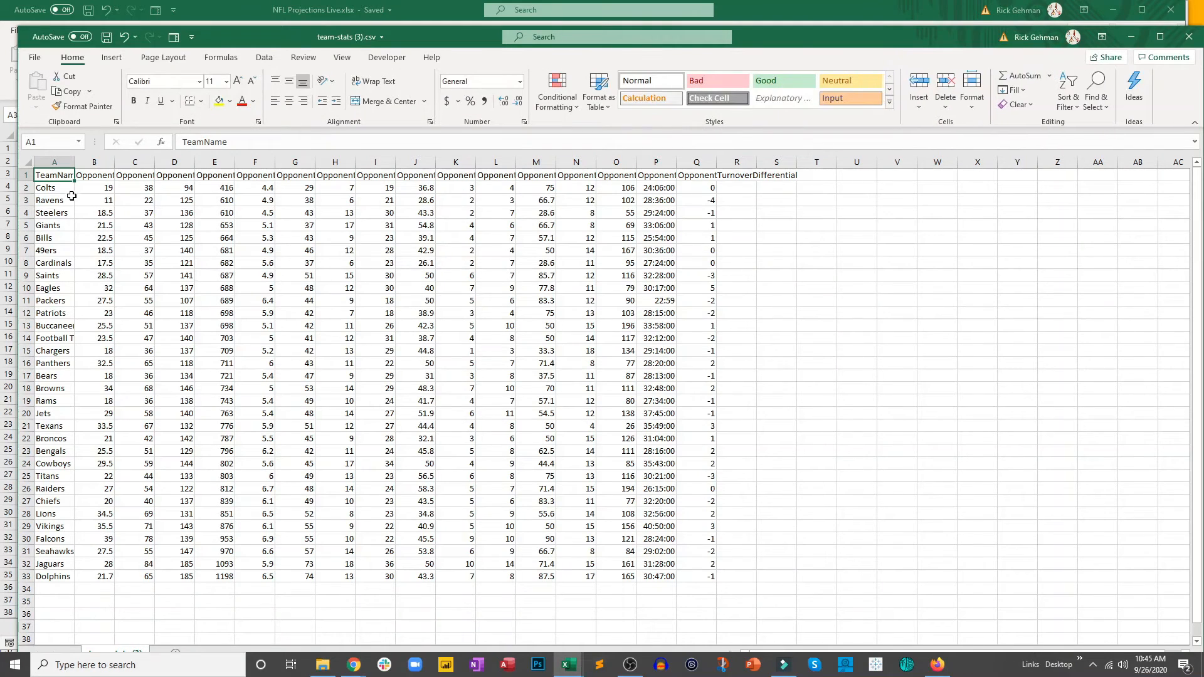
Step: Copy A1:Q33 from the defense team-stats CSV and paste it at A1 of the Team Stats D sheet
mouse_move(63, 174)
left_mouse_down()
mouse_move(464, 496)
mouse_move(664, 552)
mouse_move(690, 578)
left_mouse_up()
key("ctrl+c")
left_click(230, 7)
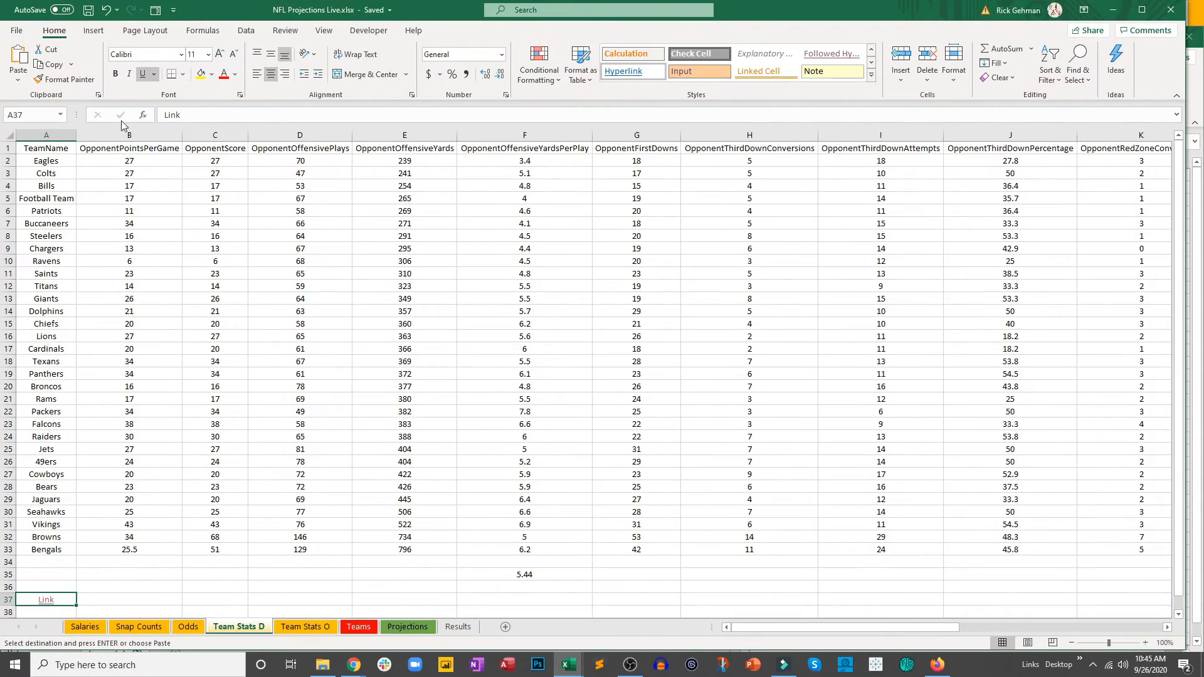
left_click(25, 146)
key("ctrl+v")
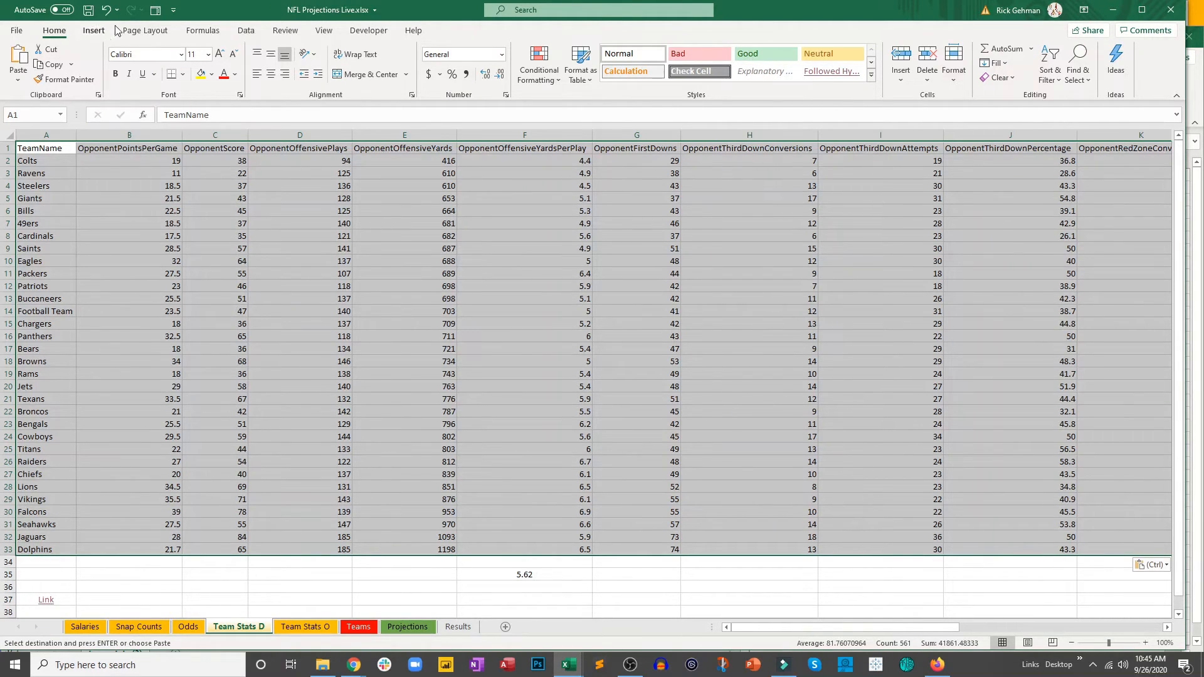
Step: Center the pasted defense stats horizontally in their cells and save the workbook
left_click(105, 9)
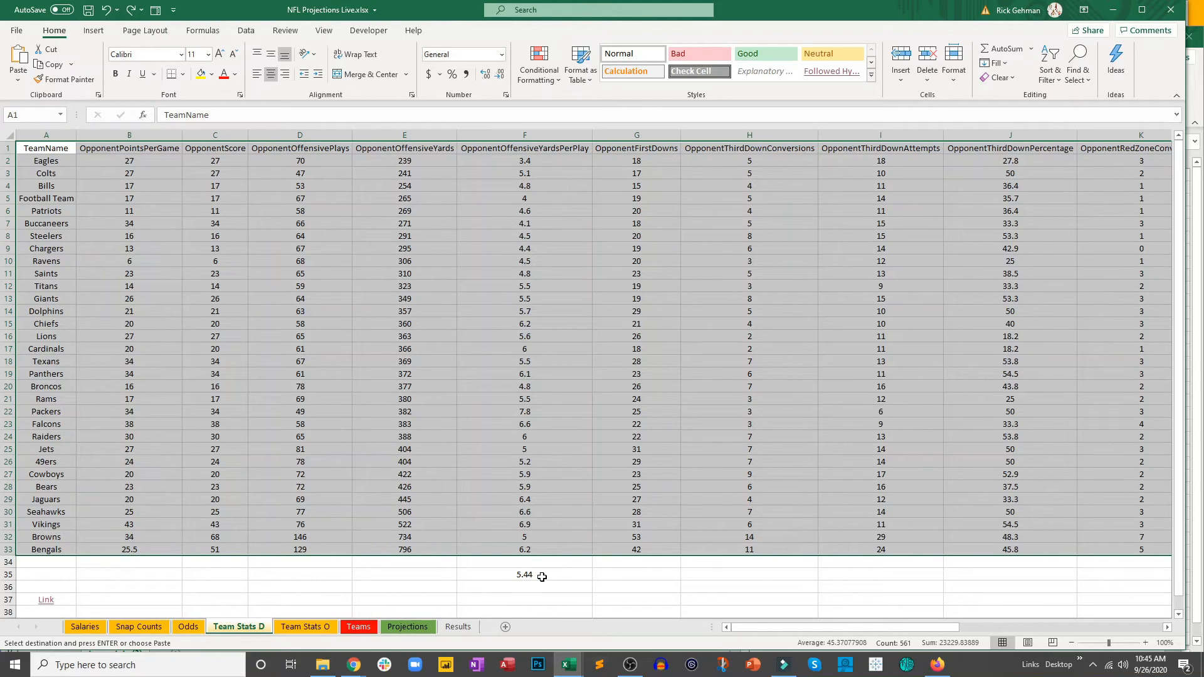
left_click(130, 9)
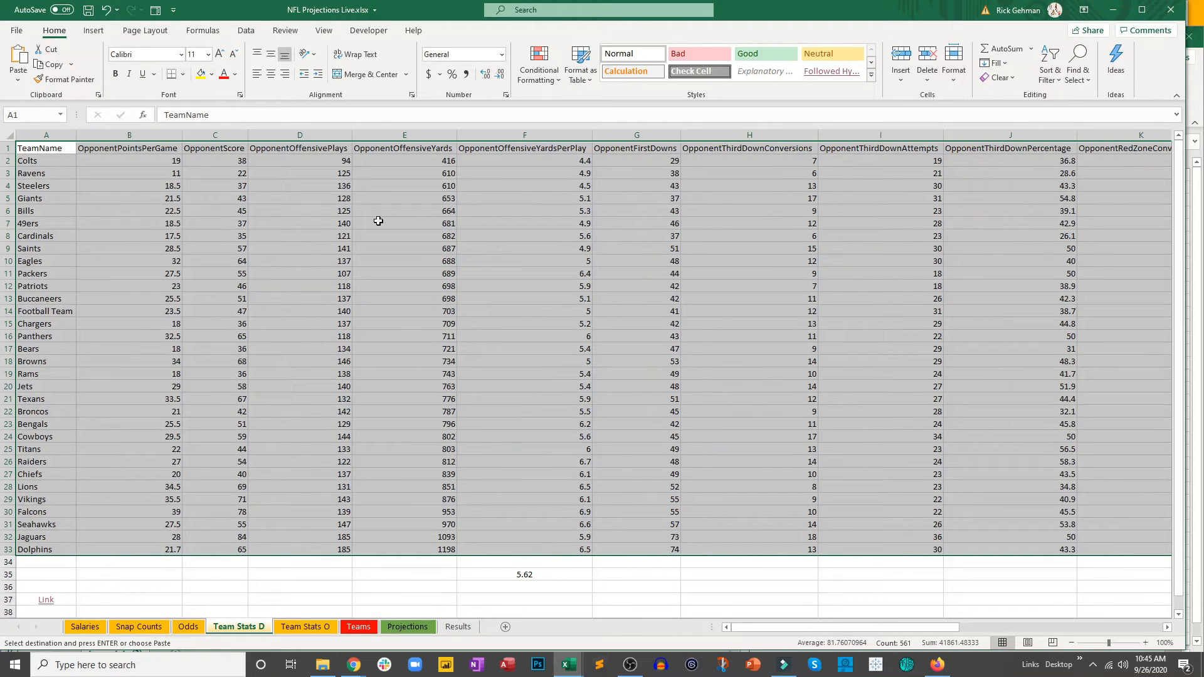
left_click(271, 74)
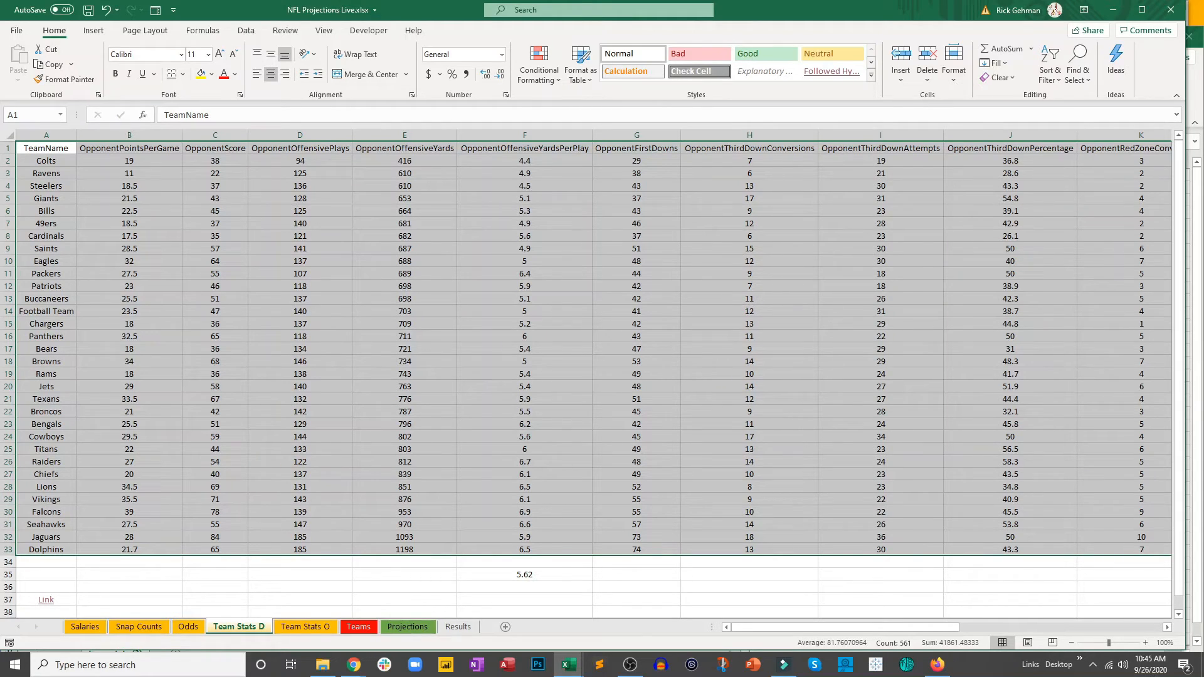
left_click(89, 10)
Step: For the Team Stats O sheet, switch the NFL Team Stats page to Offense, download it as CSV and open the file
left_click(317, 627)
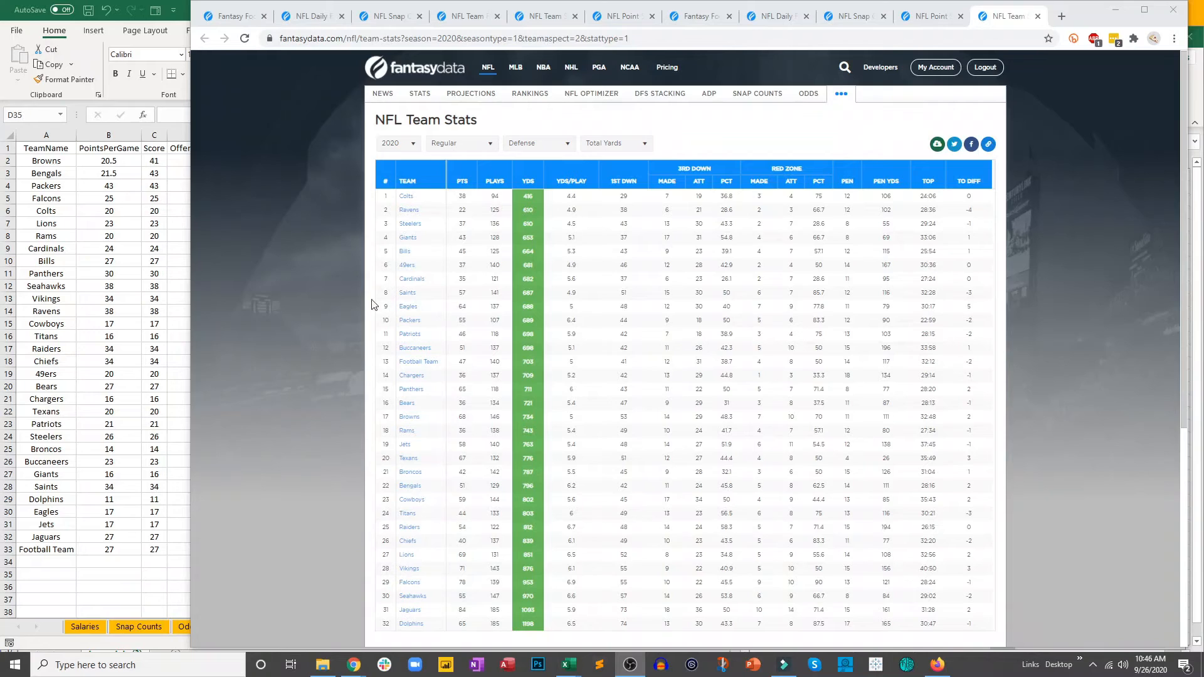
left_click(539, 143)
left_click(551, 160)
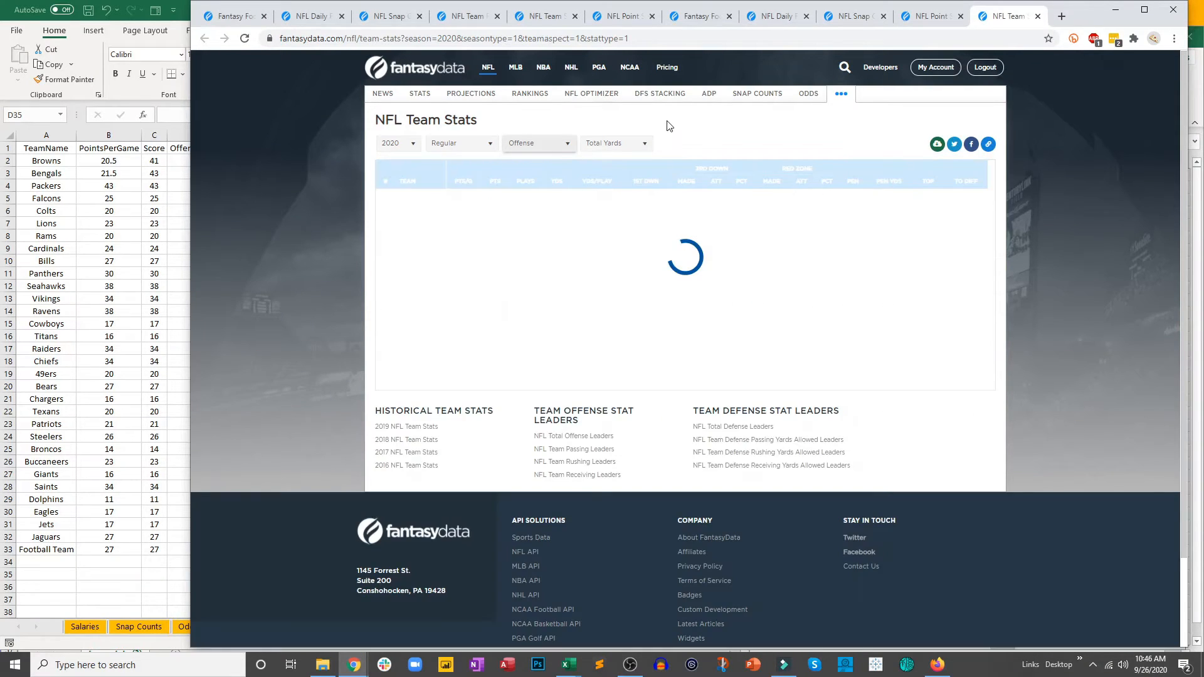
left_click(943, 148)
left_click(935, 185)
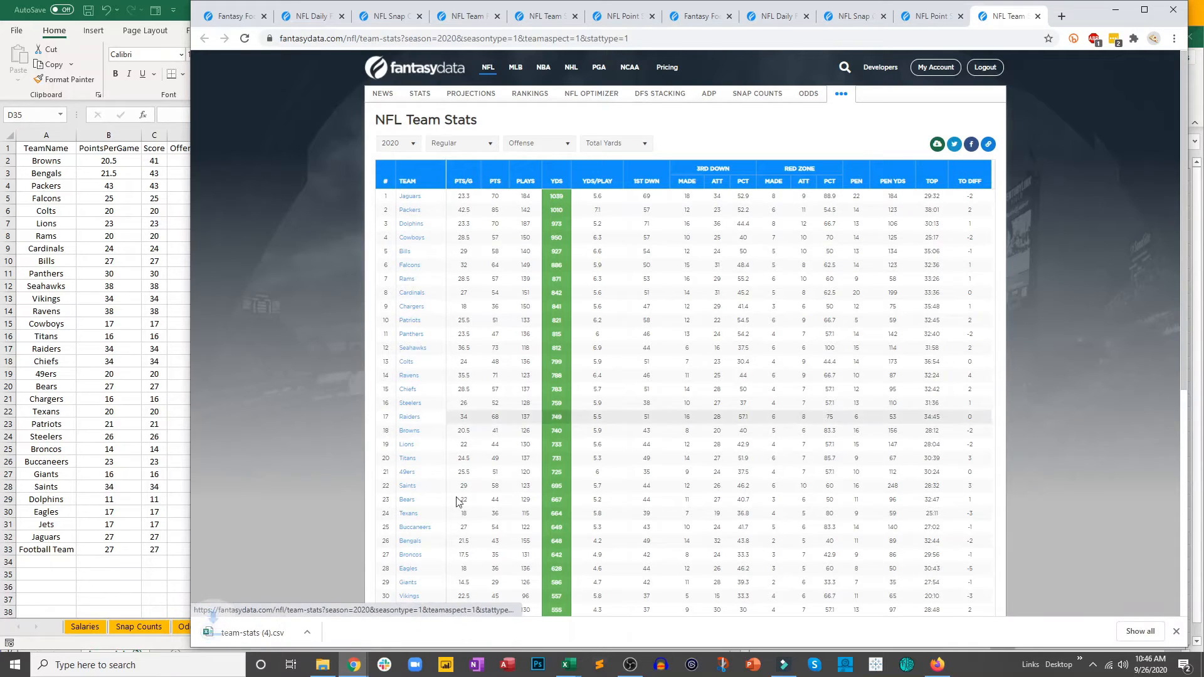
left_click(277, 634)
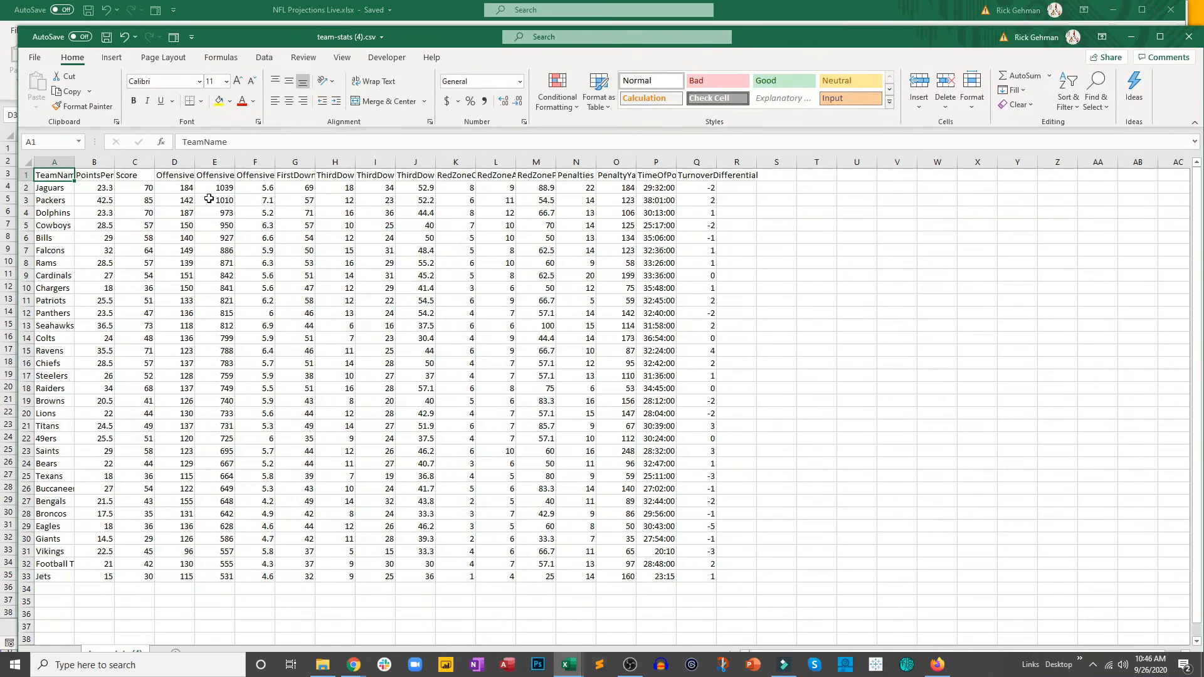
Step: Copy A1:Q33 from the offense team-stats CSV, paste it at A1 of the Team Stats O sheet and save the workbook
left_click_drag(57, 178, 697, 574)
key("ctrl+c")
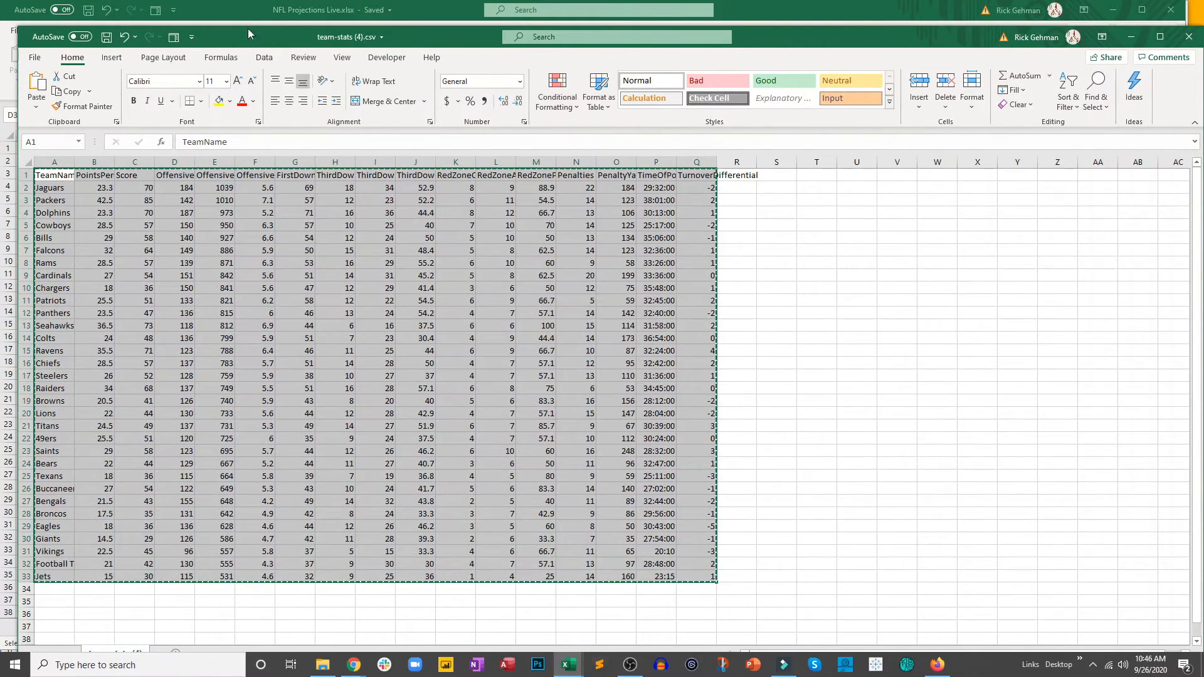
key("alt+Tab")
left_click(104, 209)
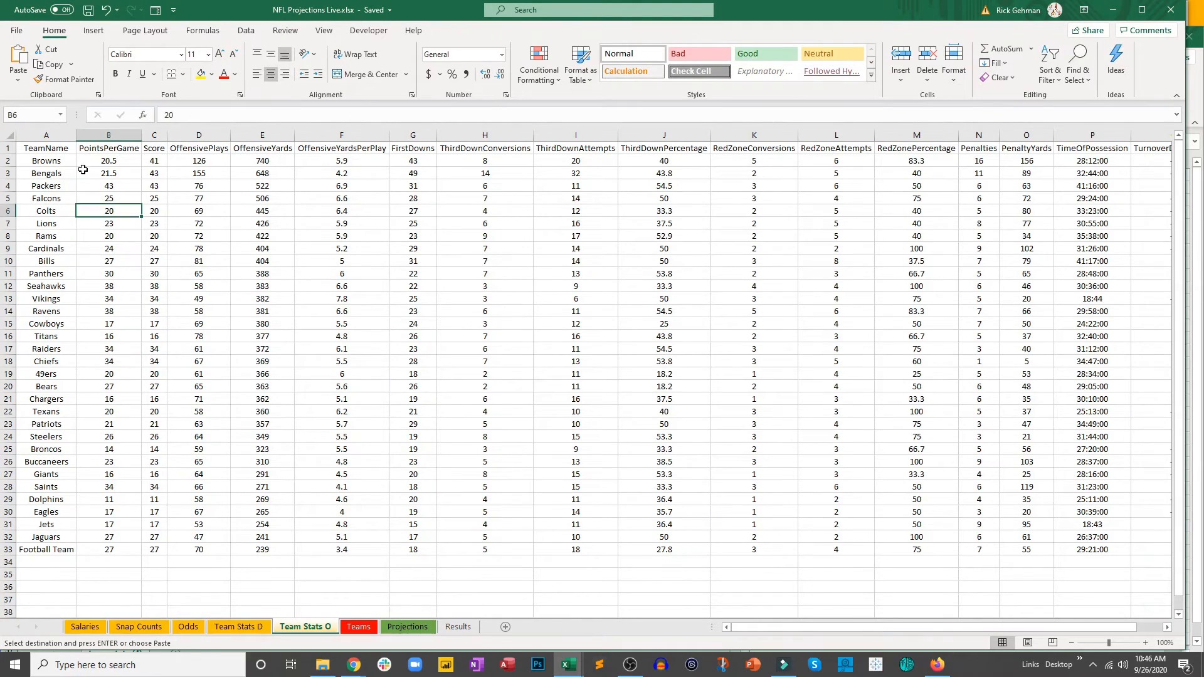
left_click(58, 148)
key("ctrl+v")
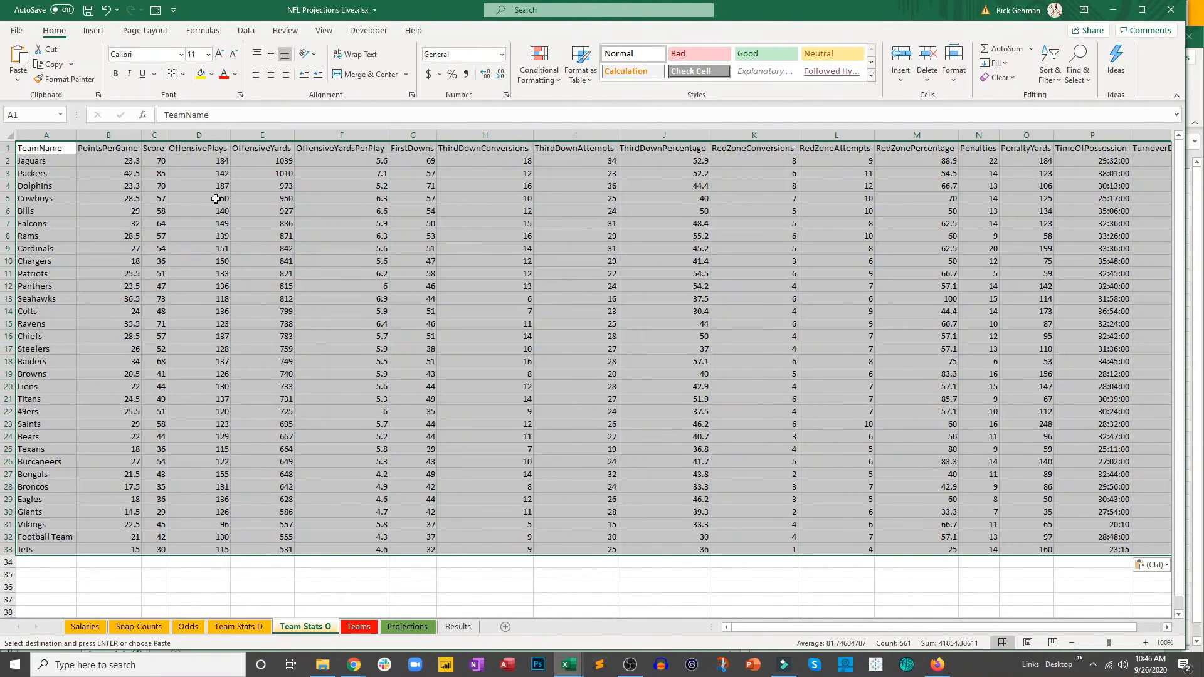
left_click(88, 10)
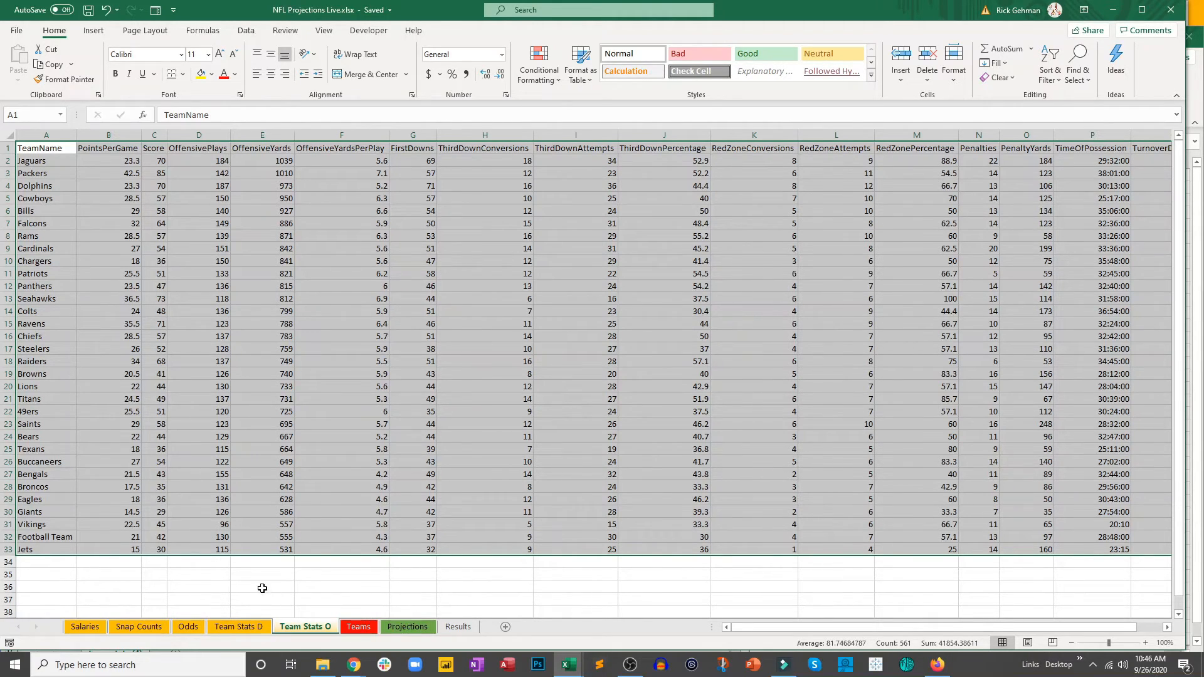
Step: Check the Projections sheet's empty player columns against the Salaries sheet, then copy B2:F789, Name through Opponent, from Salaries
left_click(409, 628)
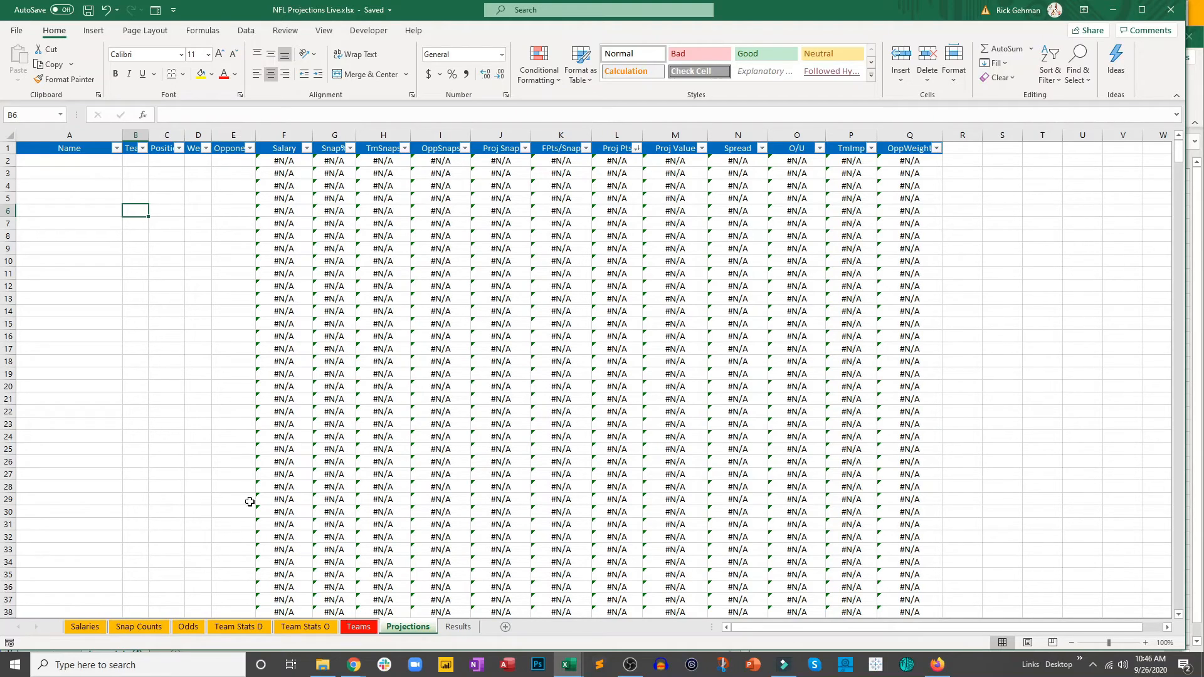
left_click(92, 630)
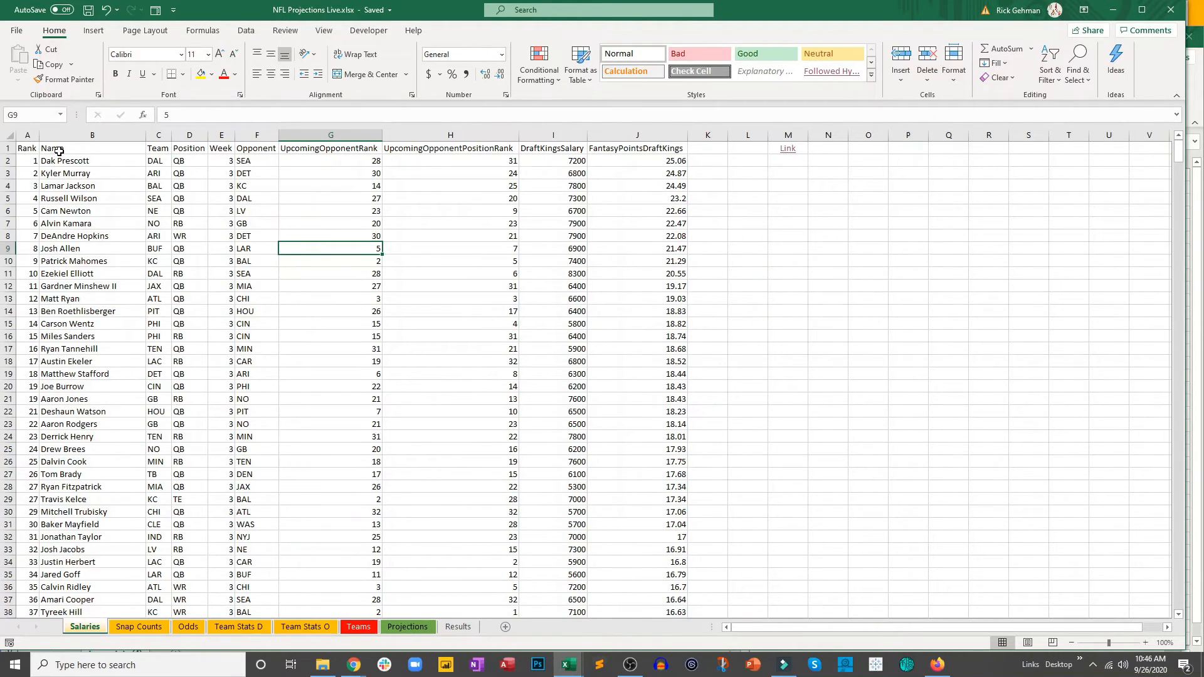
left_click(408, 628)
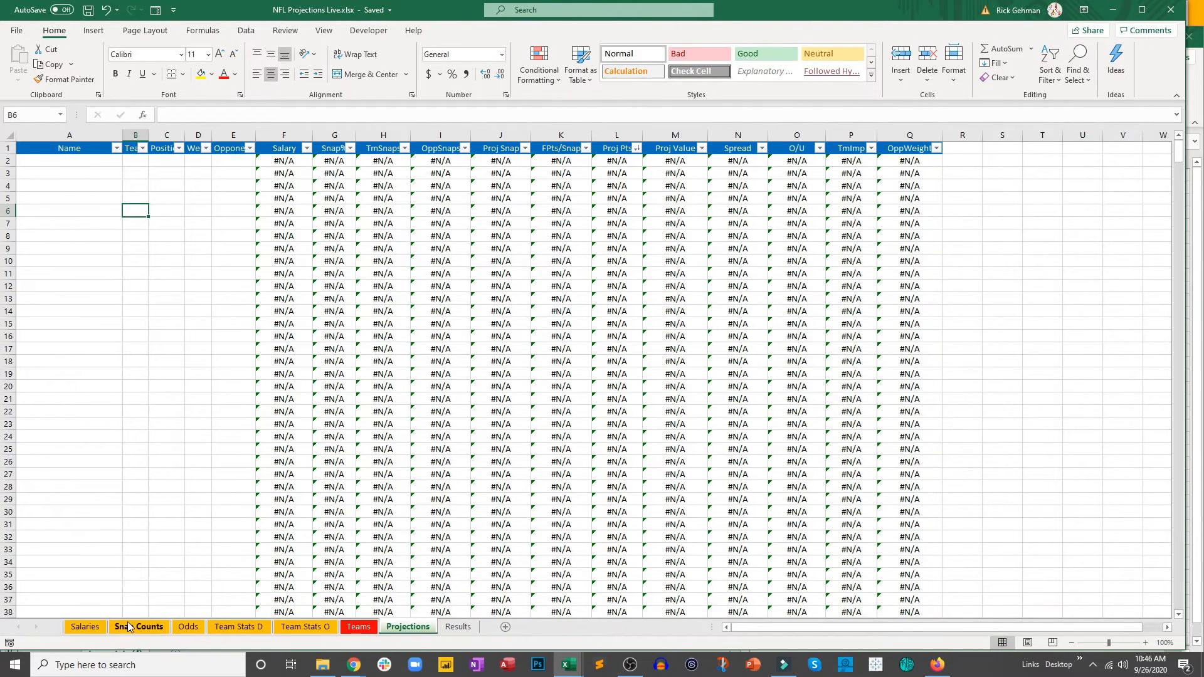
left_click(74, 632)
left_click_drag(65, 161, 252, 660)
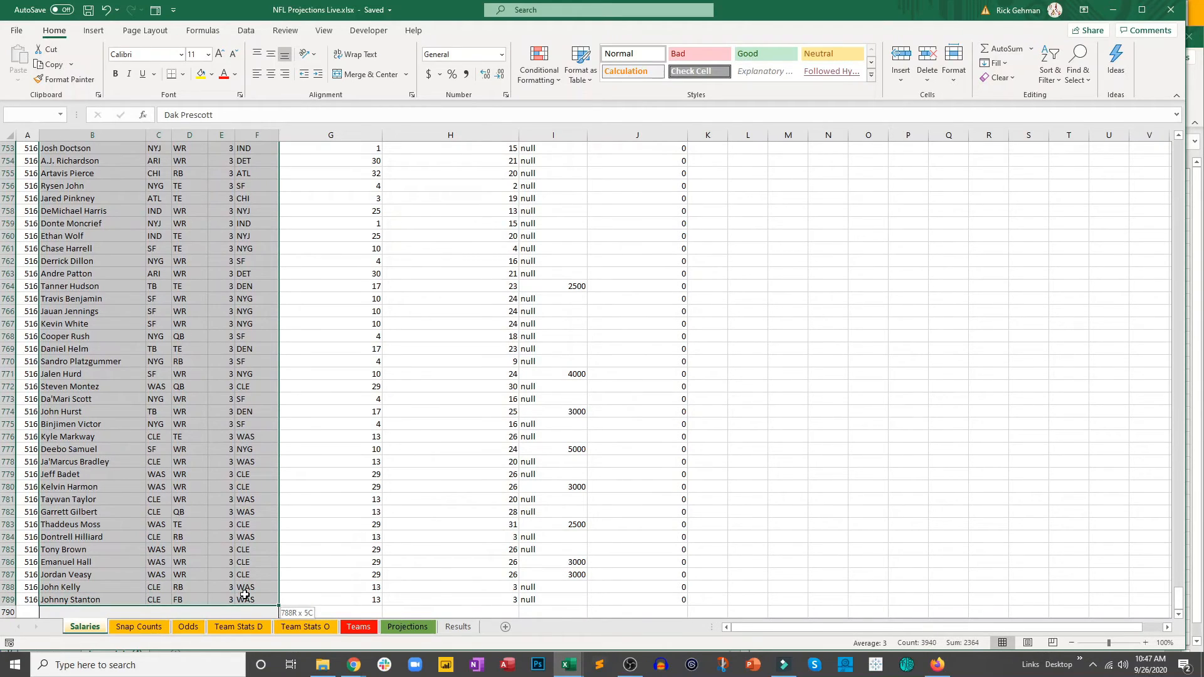
key("ctrl+c")
Step: Paste the copied player names, teams, positions, weeks and opponents as values at A2 of the Projections sheet
left_click(408, 627)
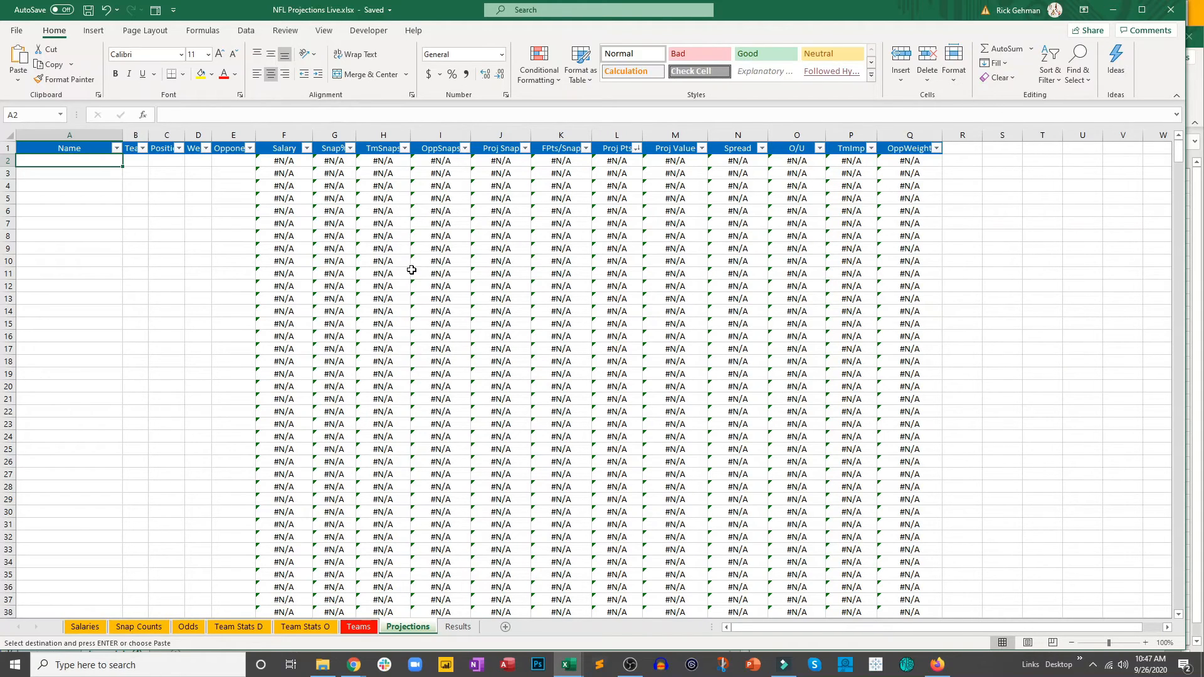
right_click(75, 161)
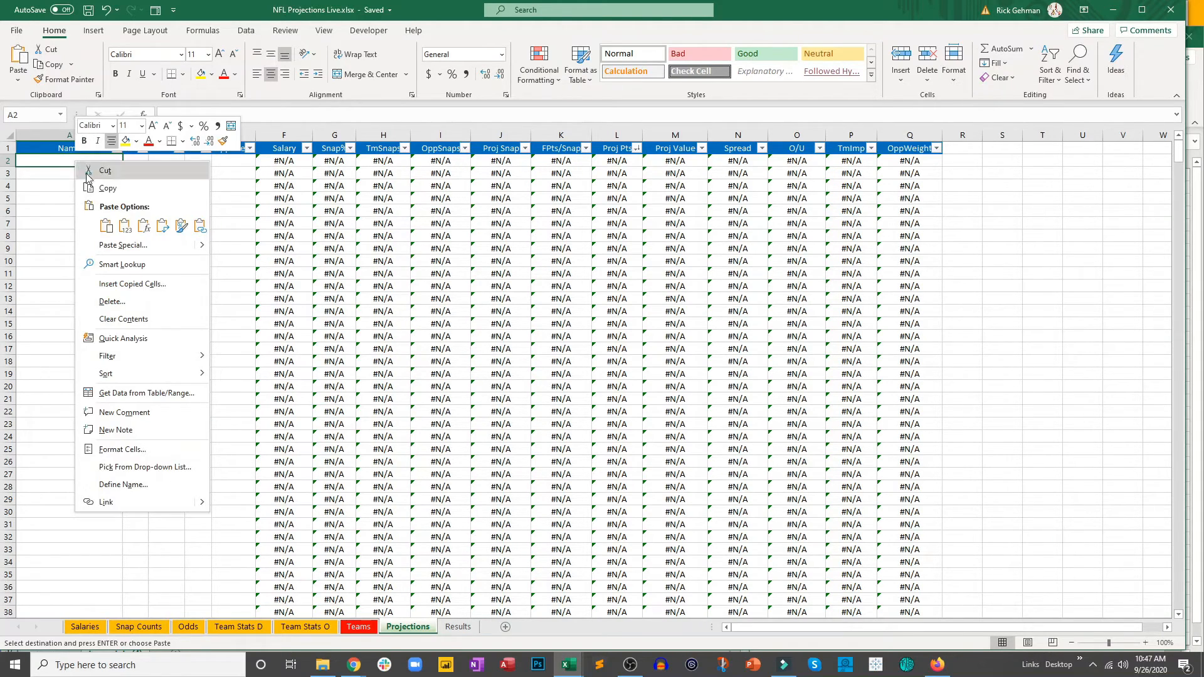
left_click(120, 225)
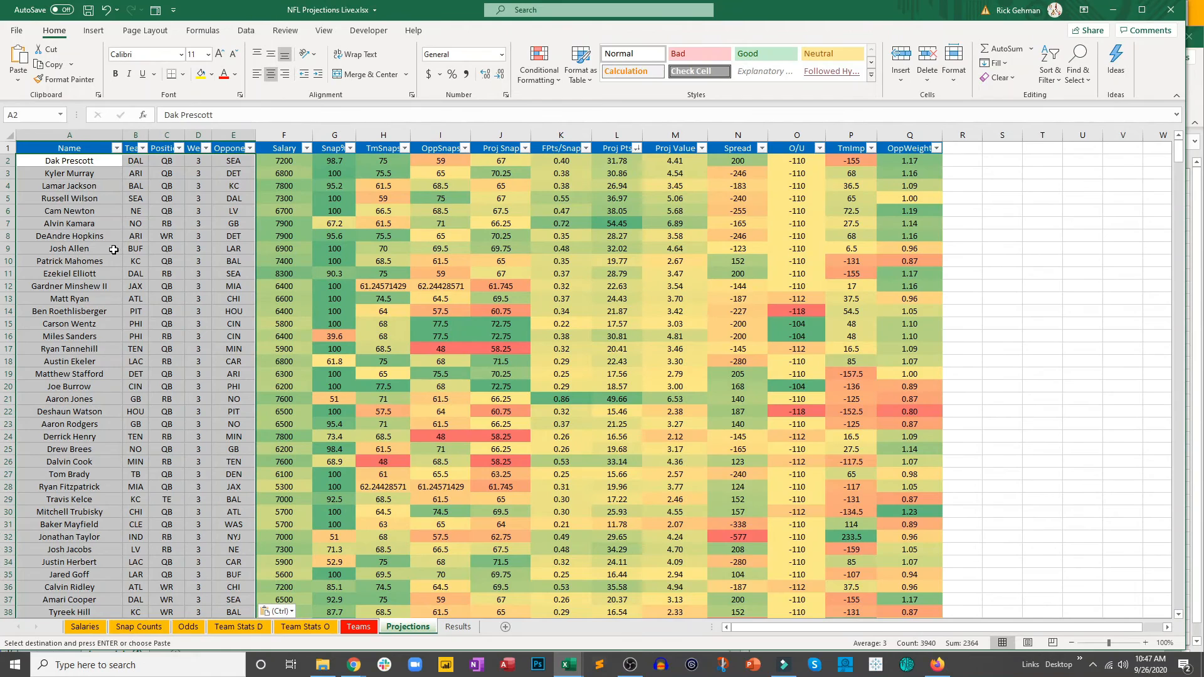
left_click(187, 281)
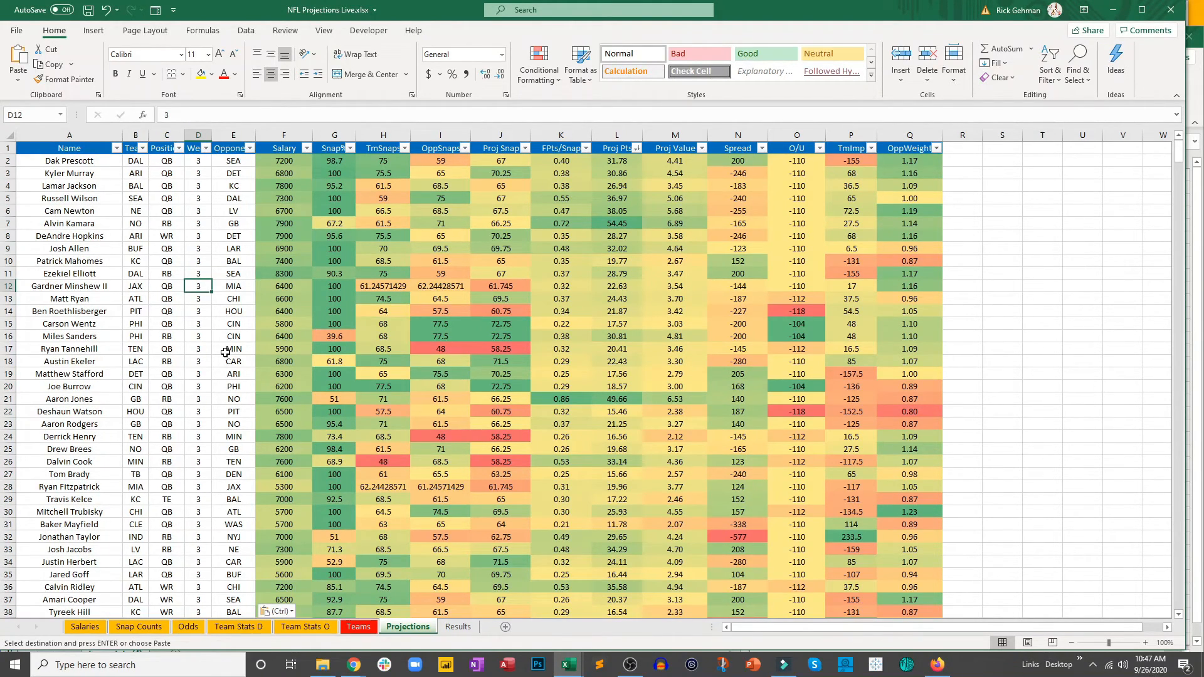
Step: Format the TmSnaps, OppSnaps and Proj Snap values in H2:J30 of the Projections sheet to one decimal place
left_click(384, 285)
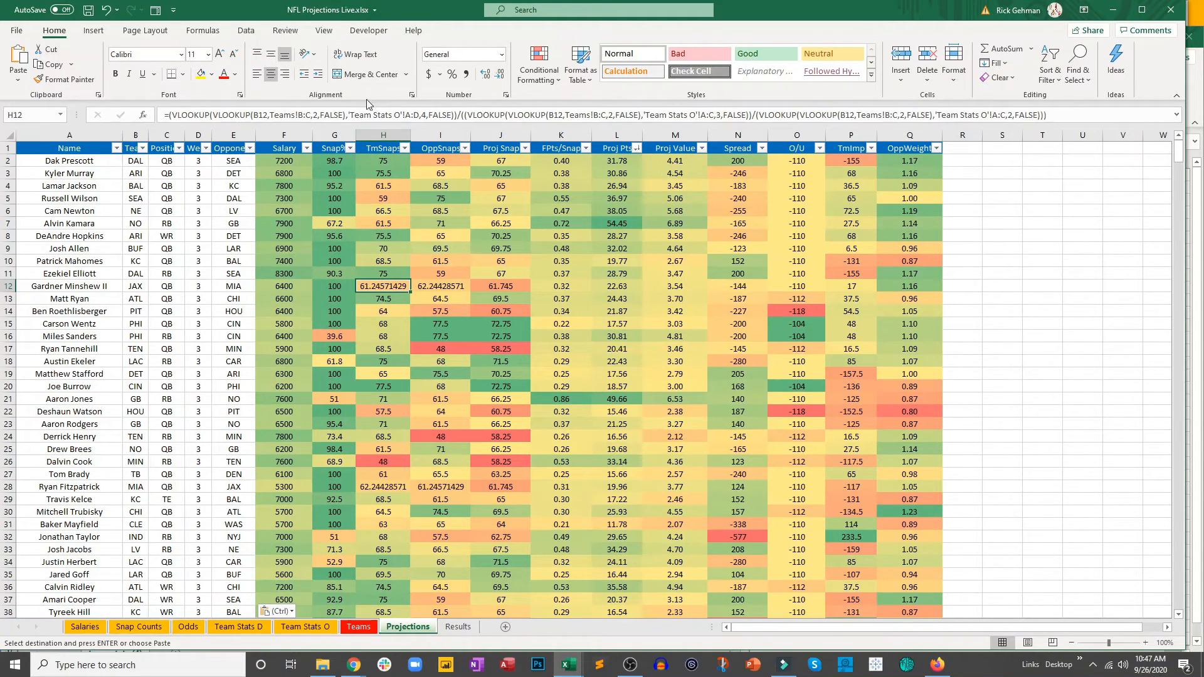
left_click(500, 76)
left_click(500, 76)
left_click(499, 76)
left_click(500, 76)
left_click(500, 76)
left_click(500, 76)
left_click_drag(379, 167, 505, 512)
left_click(500, 76)
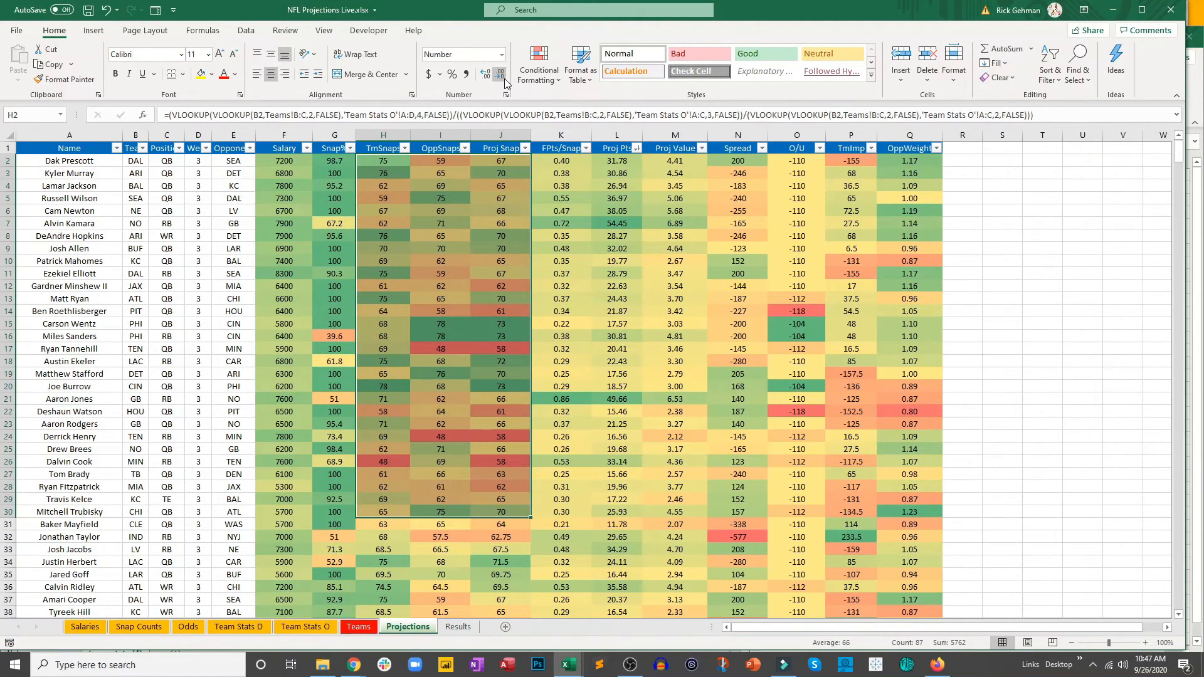
left_click(488, 76)
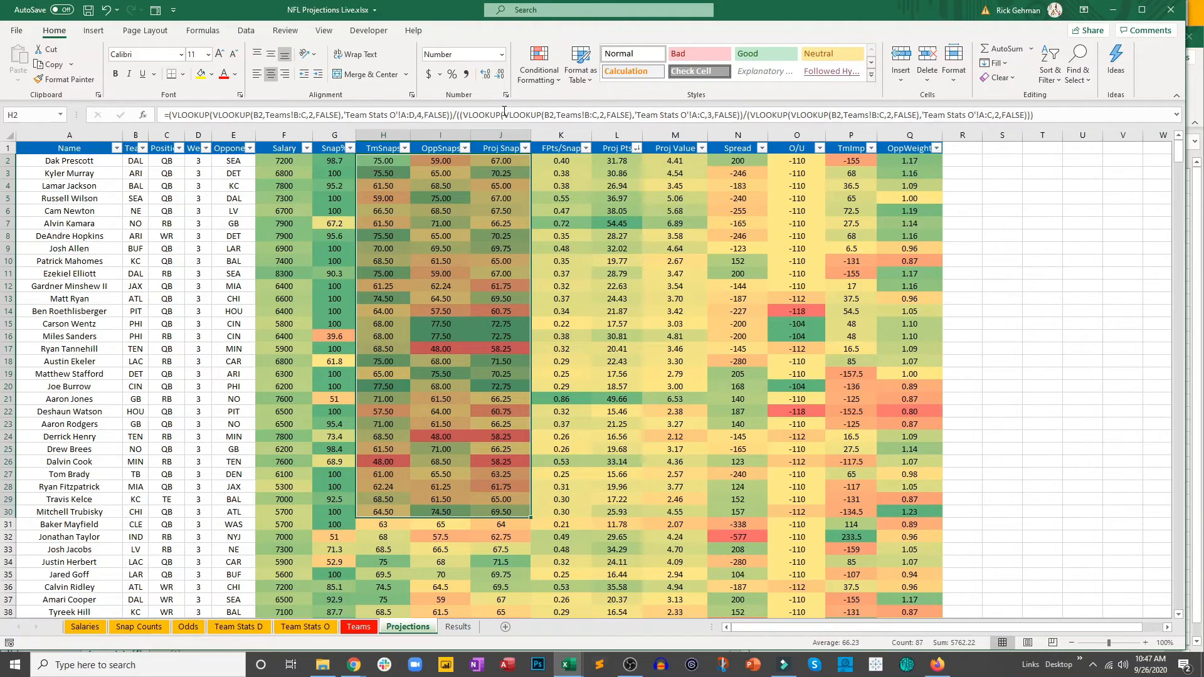
left_click(482, 247)
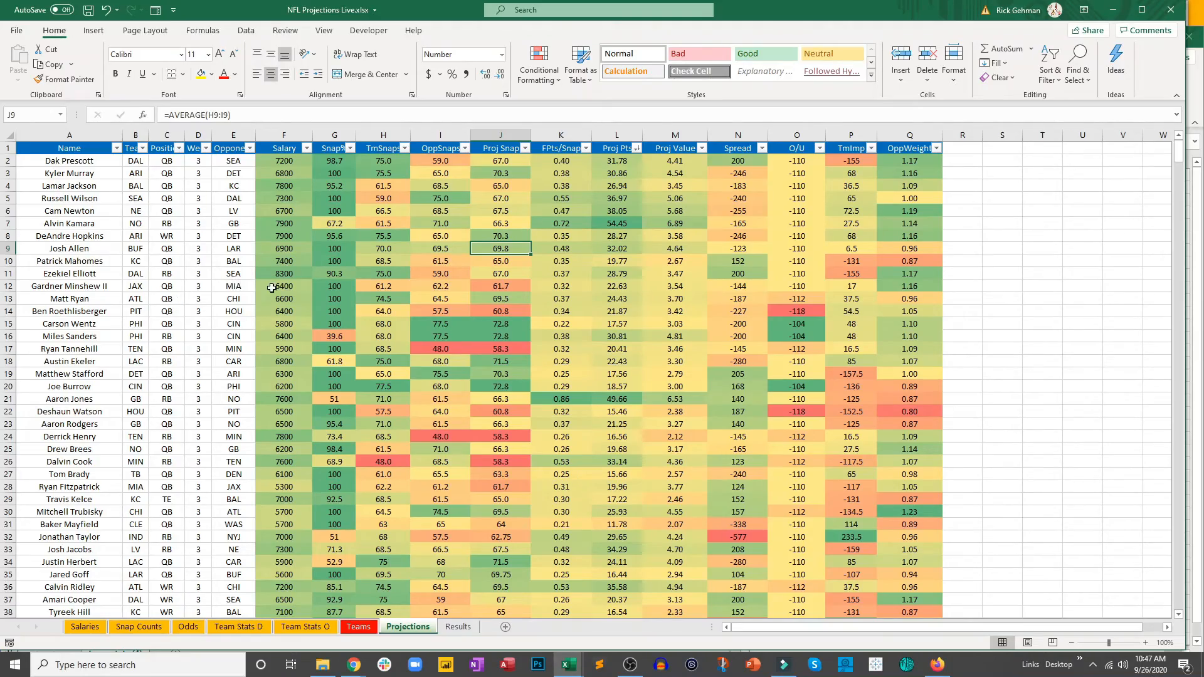
Step: Fill the formulas from F771:Q771, Salary through OppWeight, down to row 789 to cover the remaining players on the Projections sheet
scroll(276, 289, "down", 20)
scroll(276, 289, "down", 20)
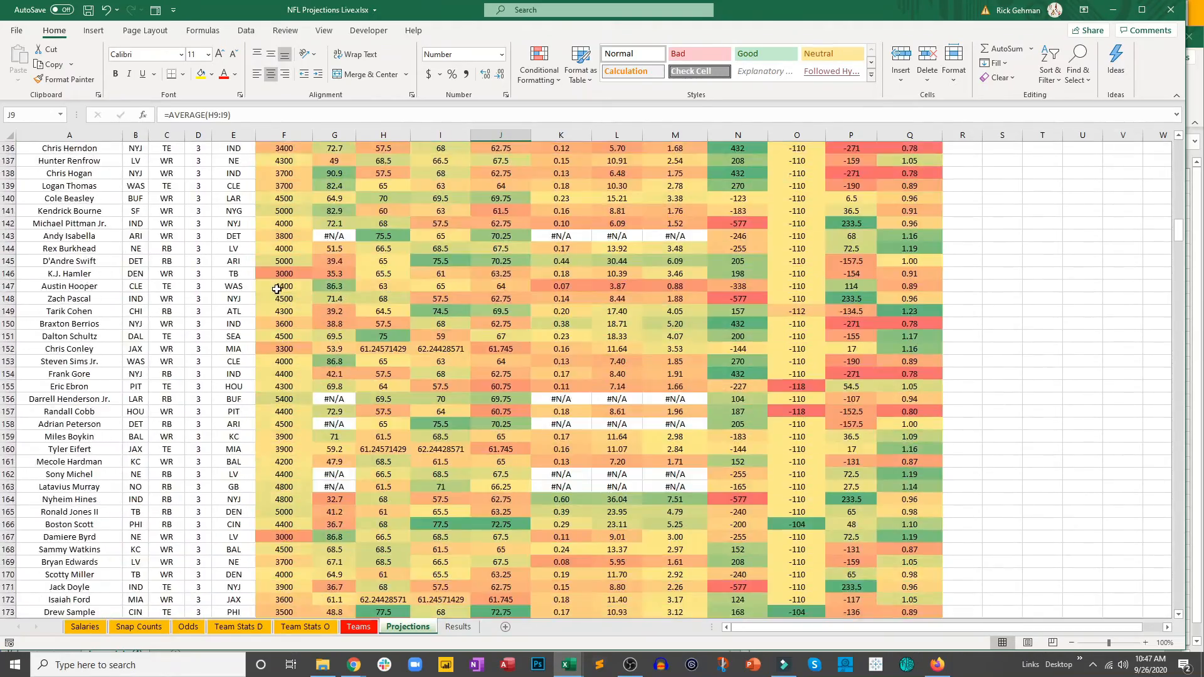
scroll(276, 289, "down", 20)
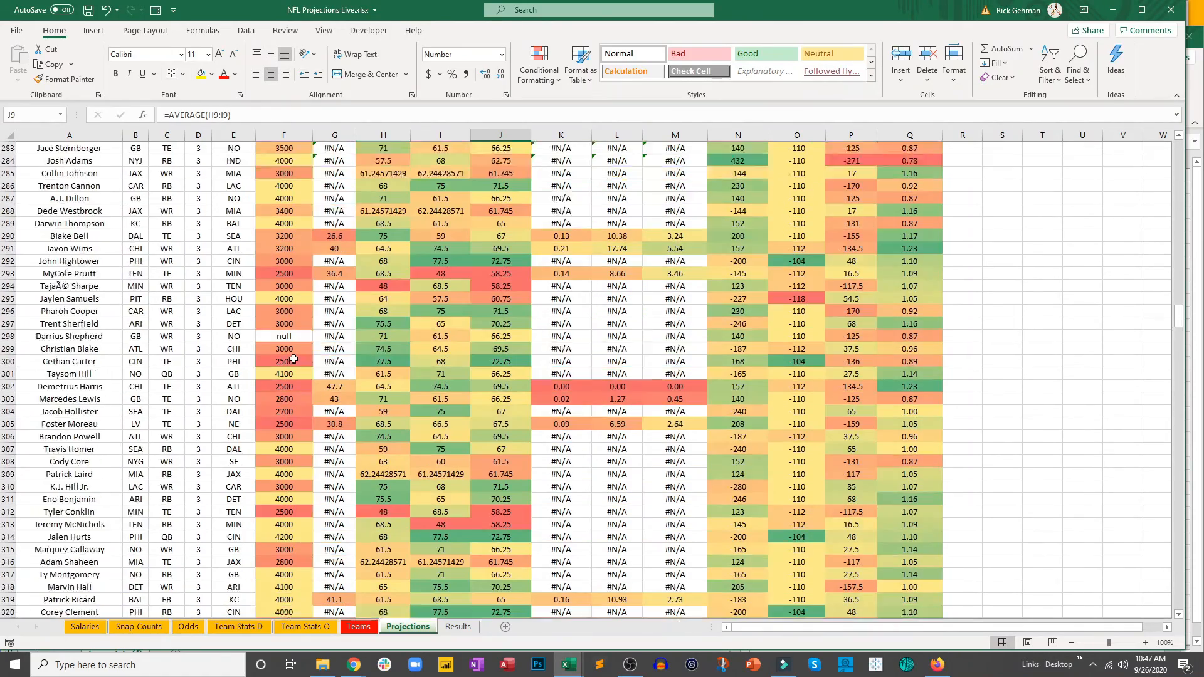
scroll(311, 372, "down", 20)
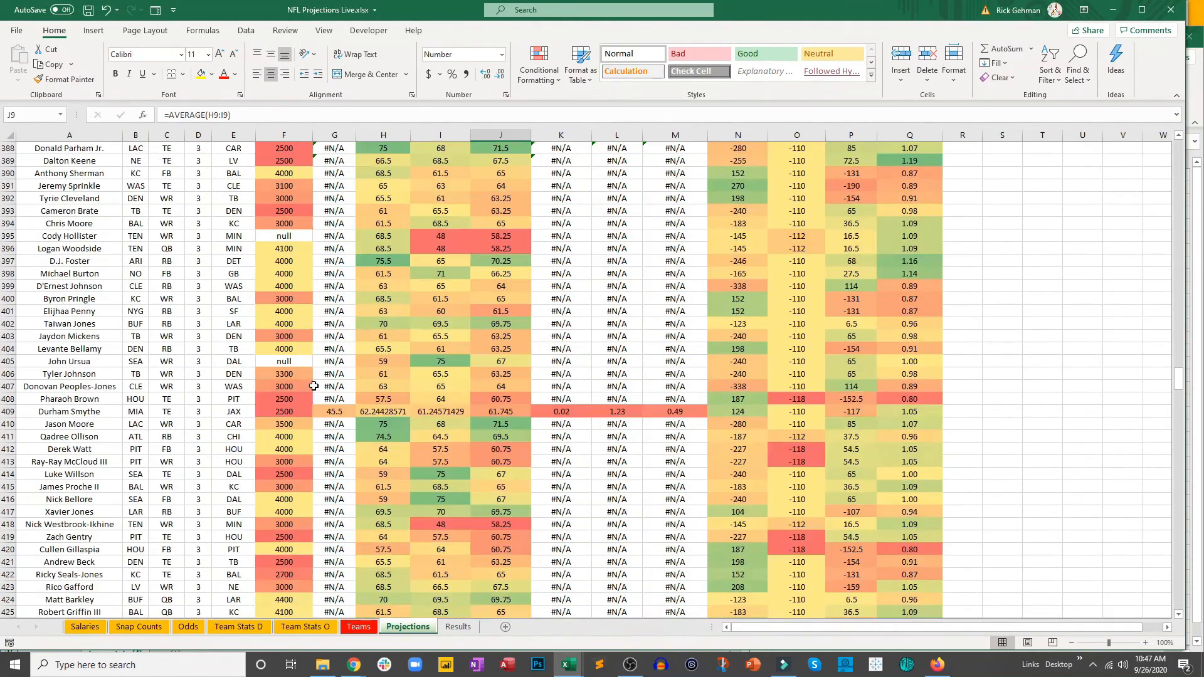
left_click_drag(1182, 389, 1187, 449)
scroll(1137, 465, "down", 8)
scroll(1132, 470, "down", 12)
left_click_drag(1182, 502, 1184, 599)
scroll(1066, 566, "down", 3)
scroll(1065, 567, "down", 2)
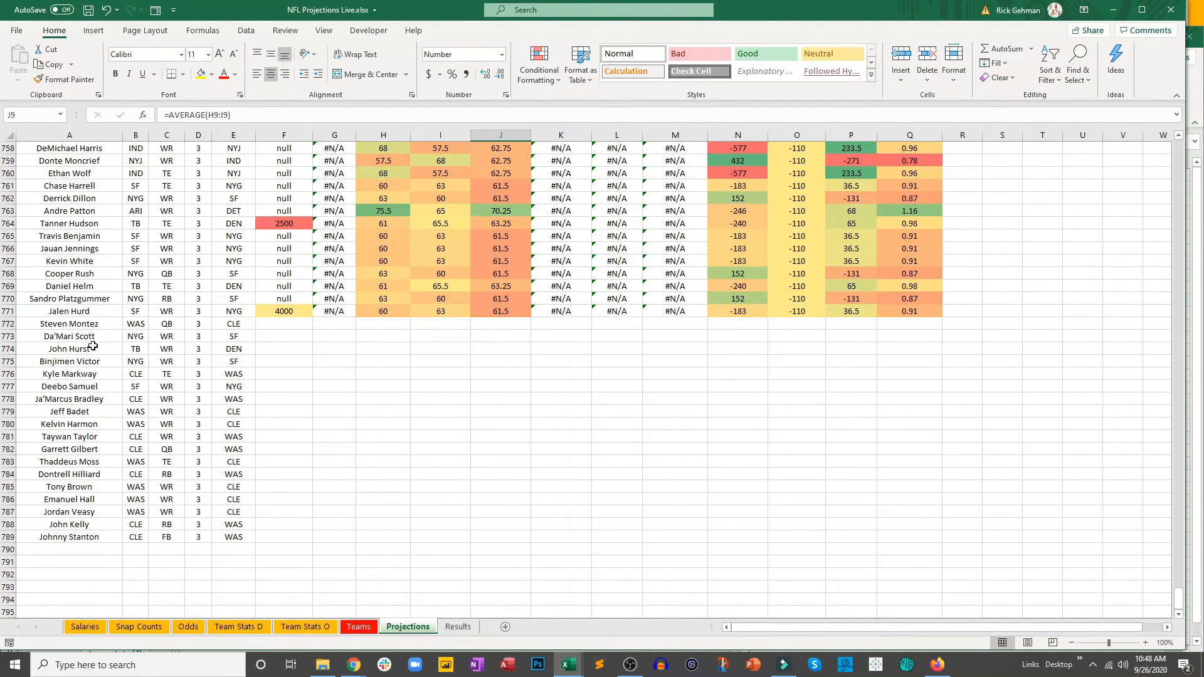
left_click_drag(85, 330, 231, 541)
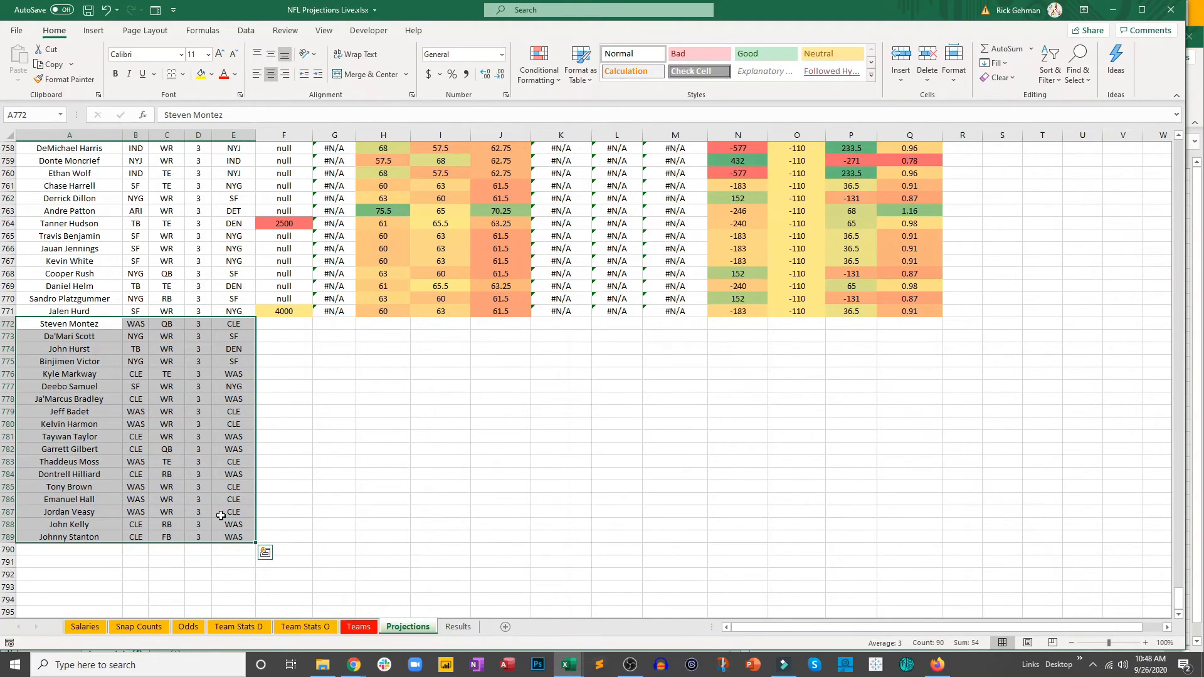
left_click(288, 484)
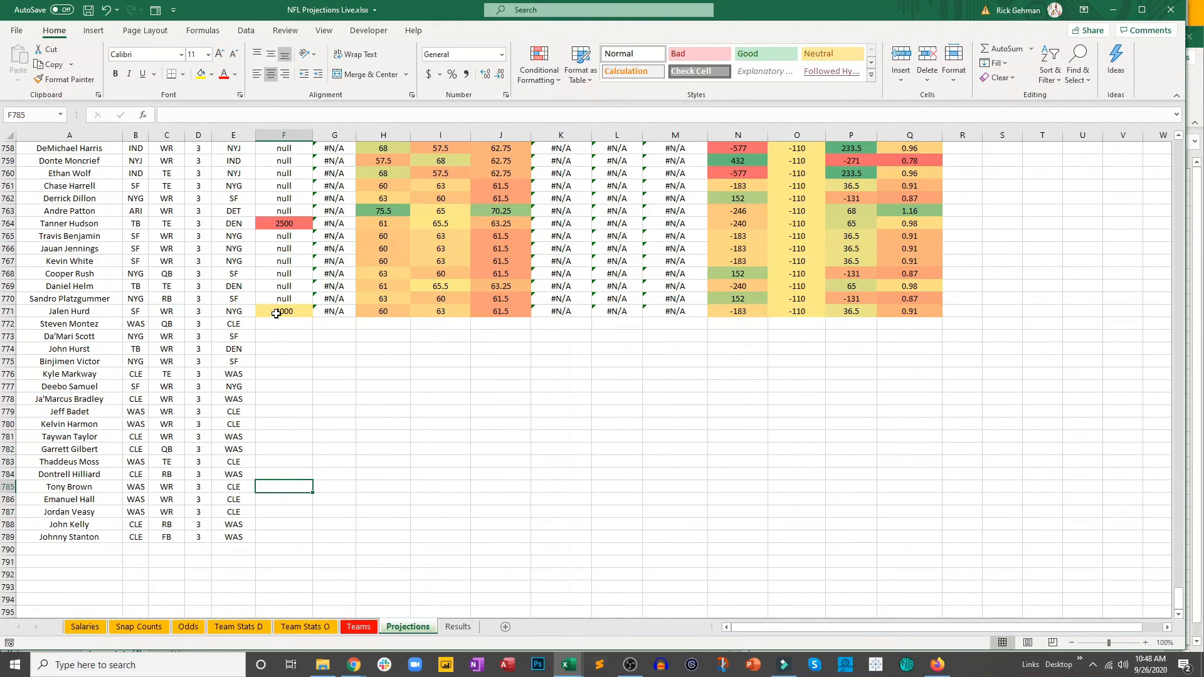
left_click_drag(276, 313, 928, 544)
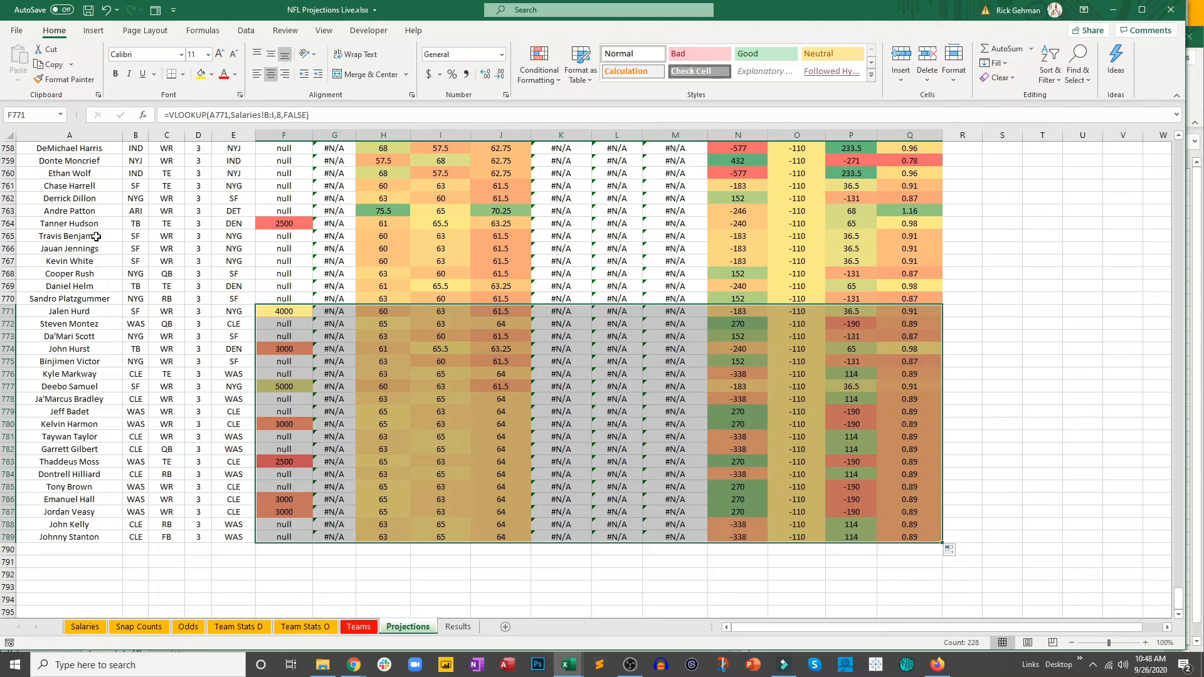
left_click(781, 425)
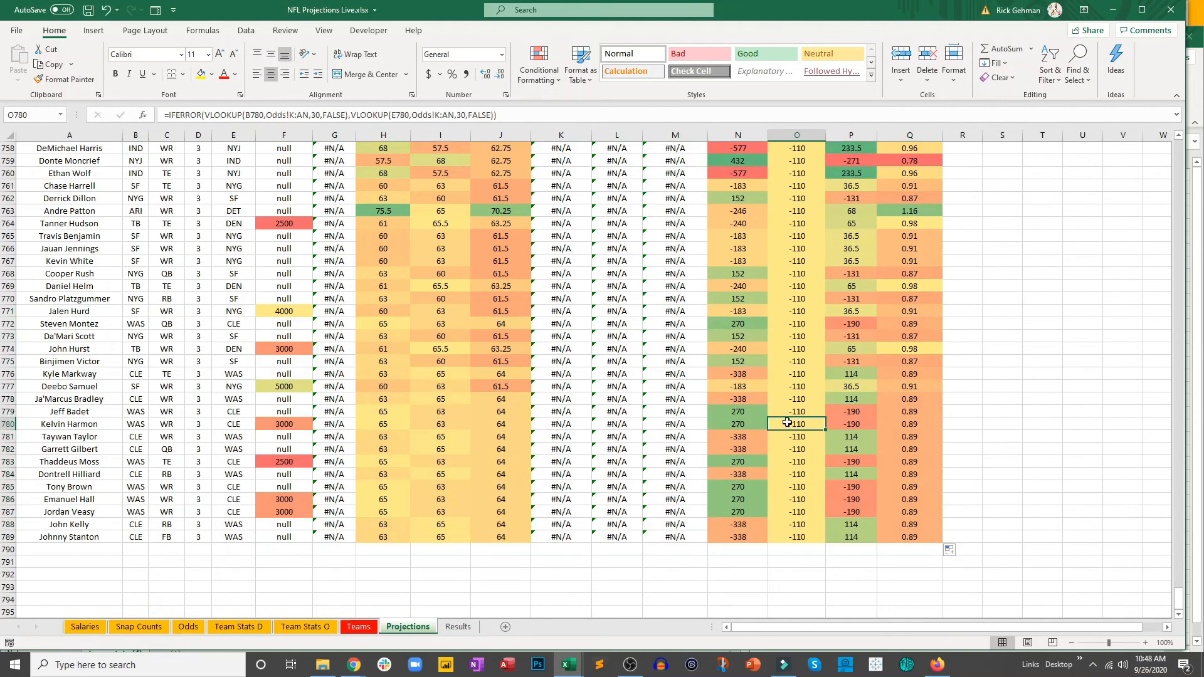
left_click_drag(1179, 596, 1169, 141)
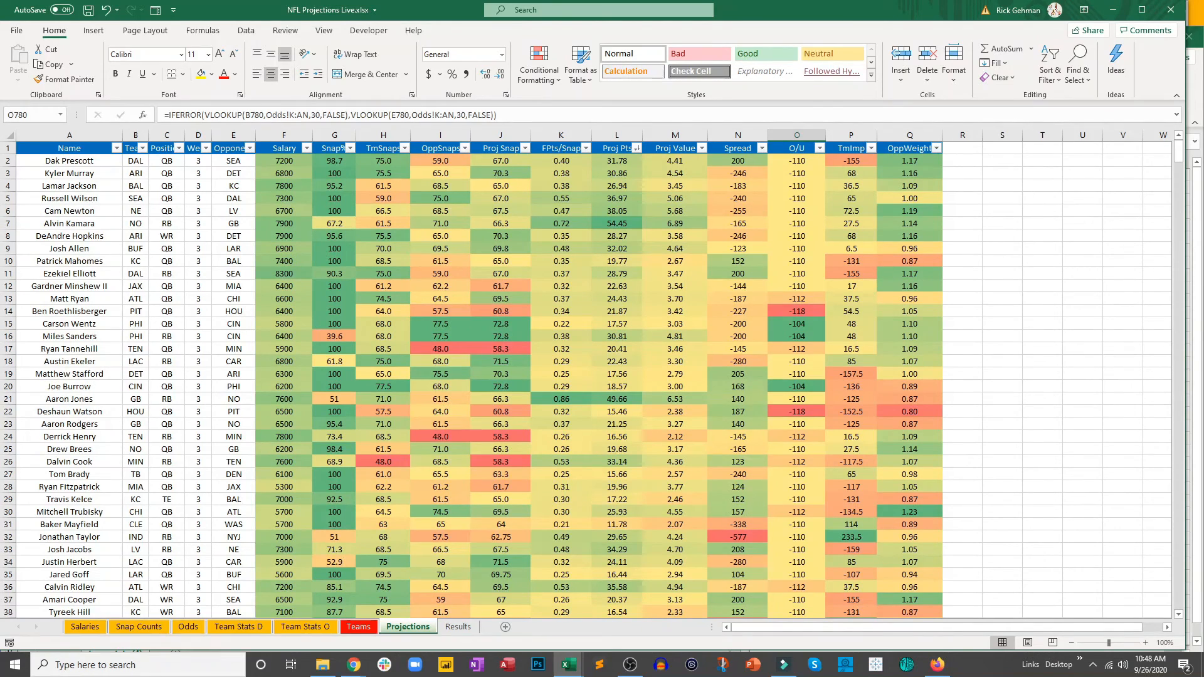